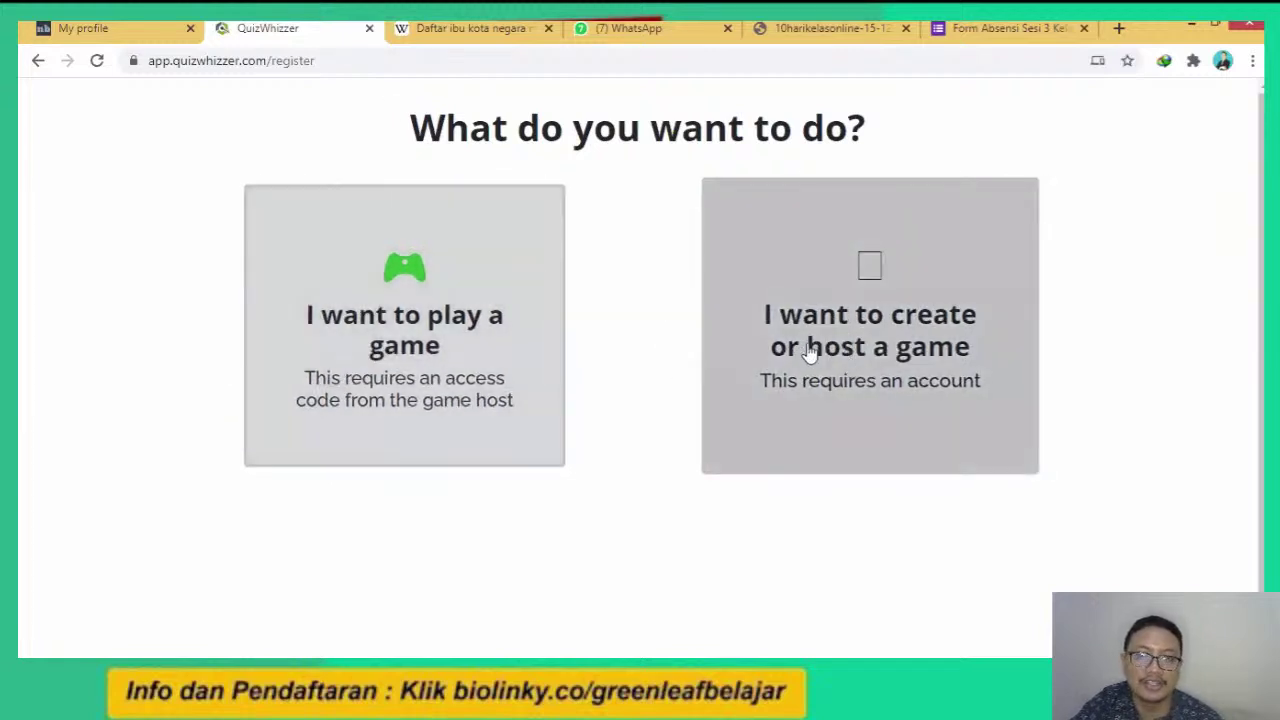
# Register an account for creating or hosting games with Google and choose to make a game first.
pyautogui.click(870, 346)
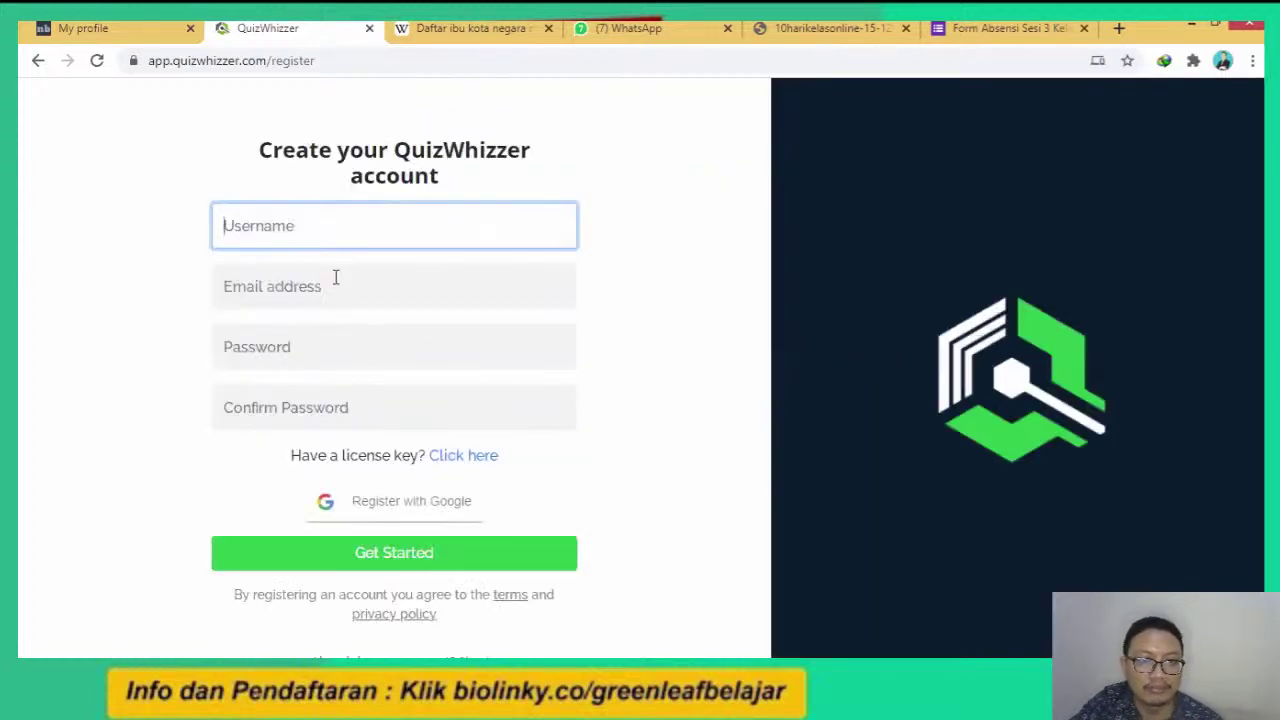
pyautogui.click(386, 506)
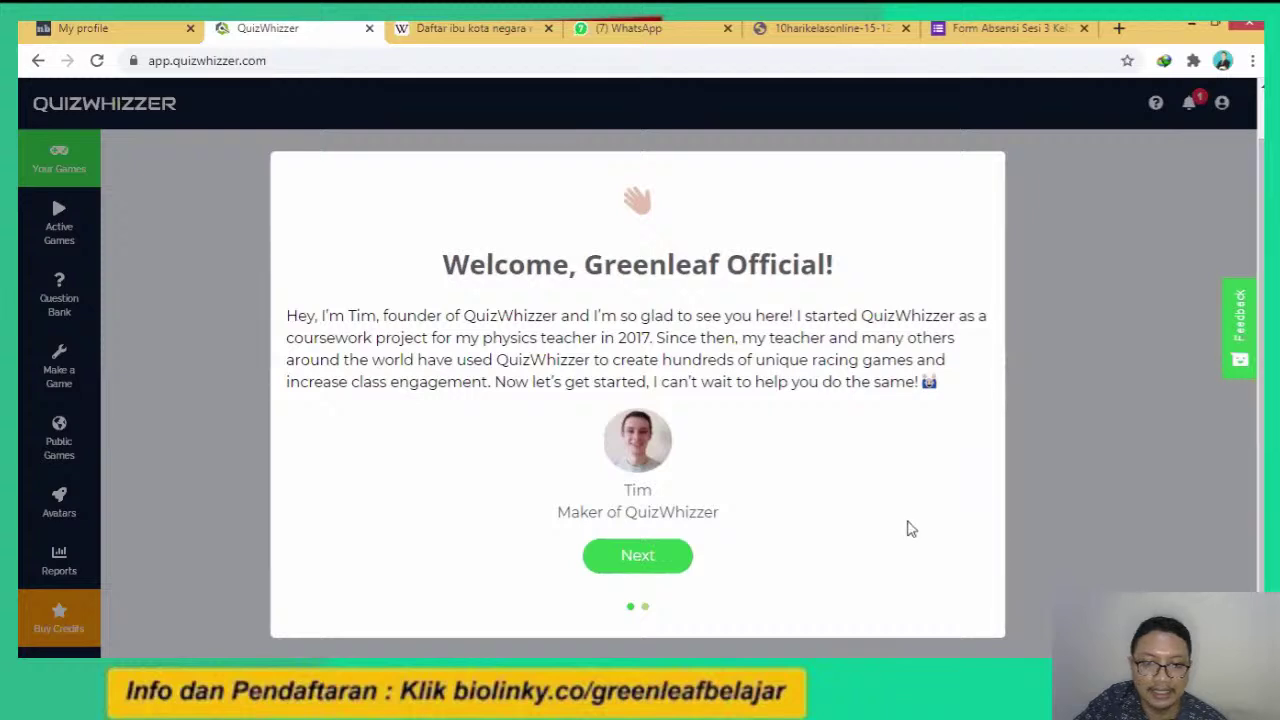
pyautogui.click(662, 570)
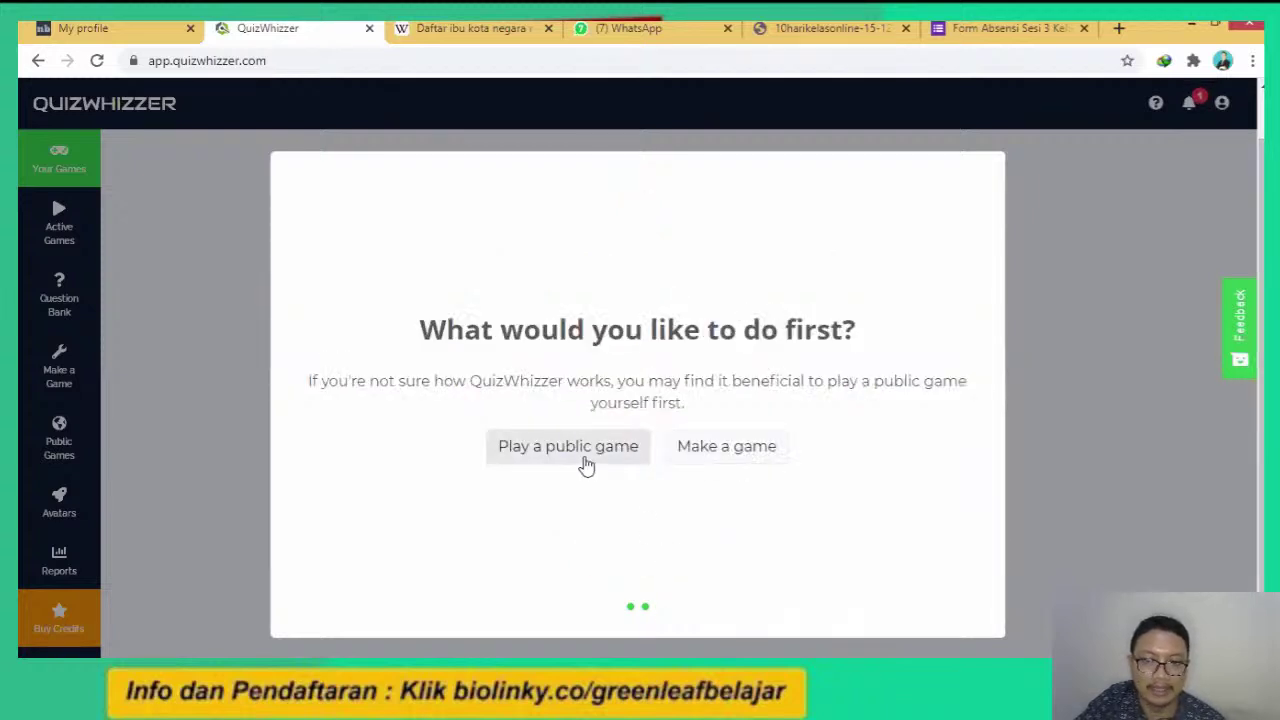
pyautogui.click(767, 461)
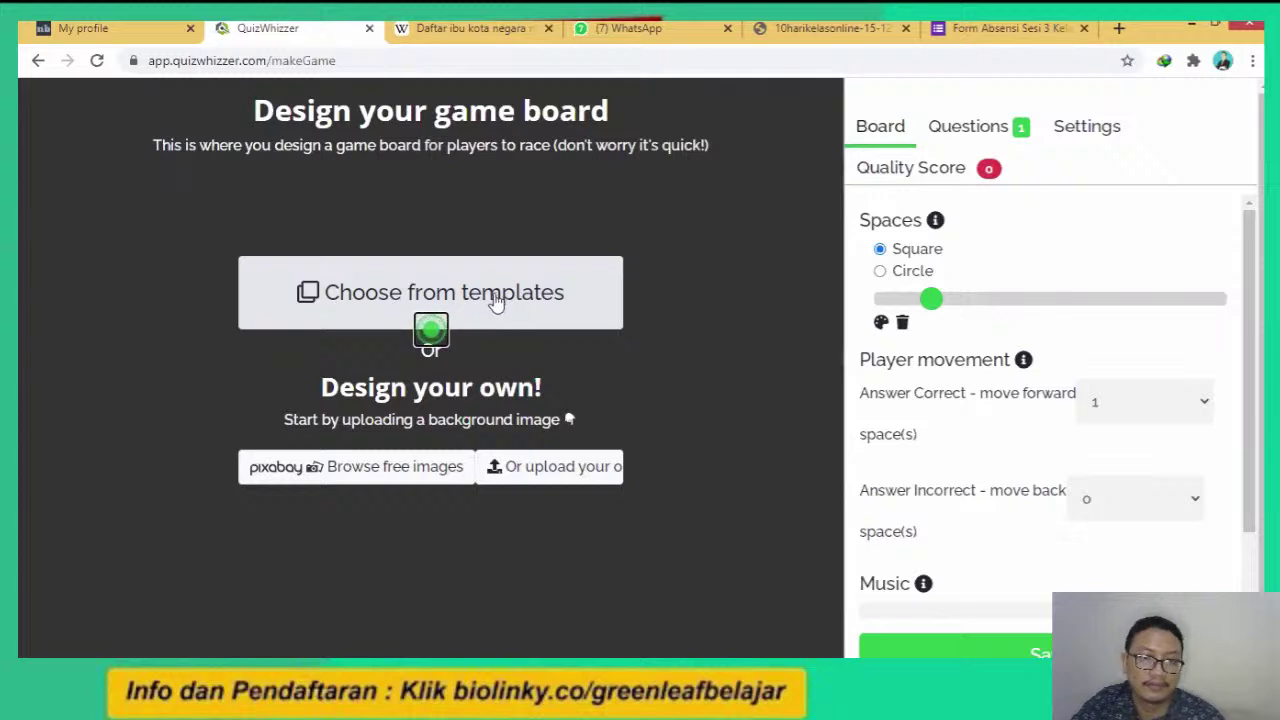
# Browse the community-made board templates and clone the green one with a winding 30-square path, a girl and a teddy bear.
pyautogui.click(496, 303)
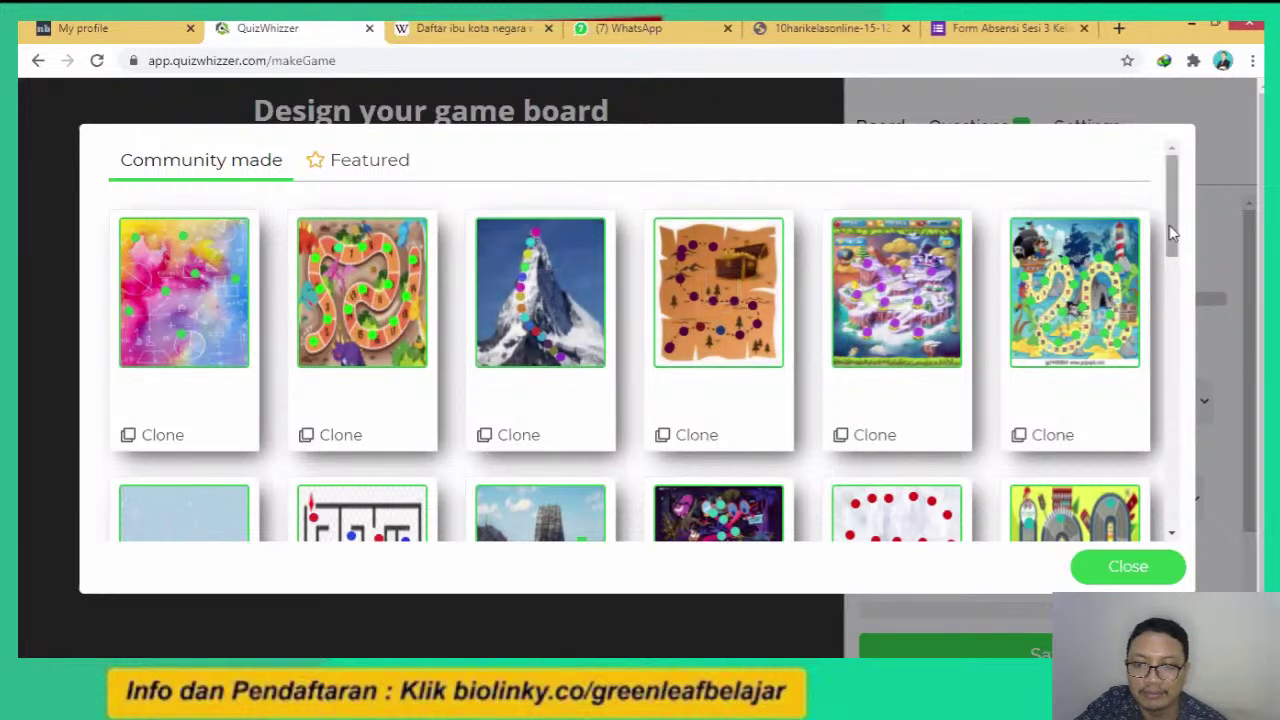
pyautogui.moveTo(1172, 232); pyautogui.dragTo(1160, 360)
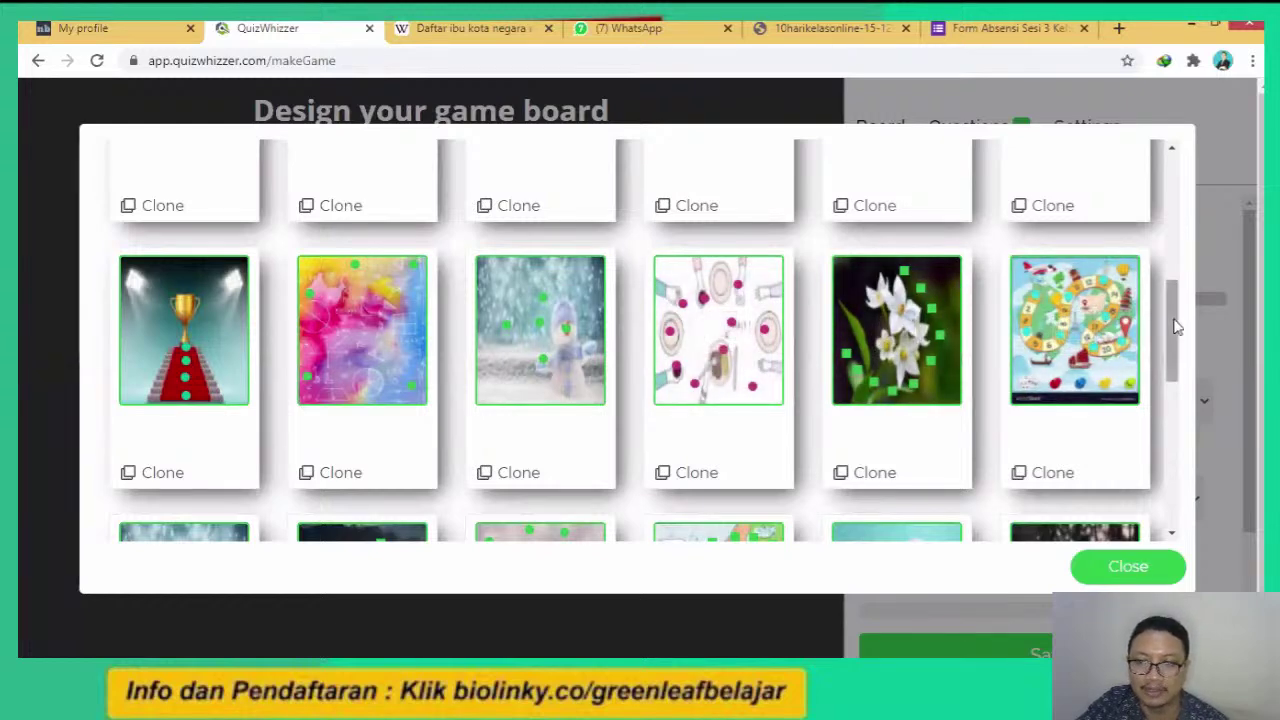
pyautogui.moveTo(1177, 327); pyautogui.dragTo(1177, 360)
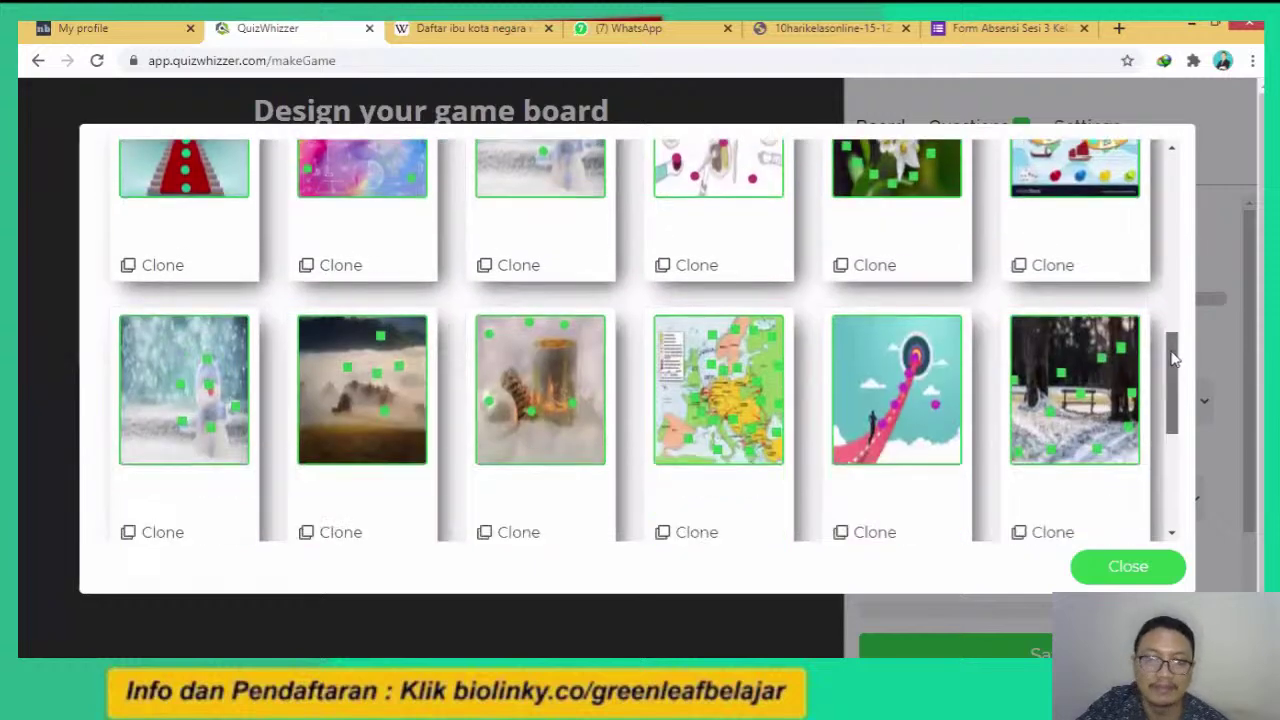
pyautogui.scroll(-2, 1167, 395)
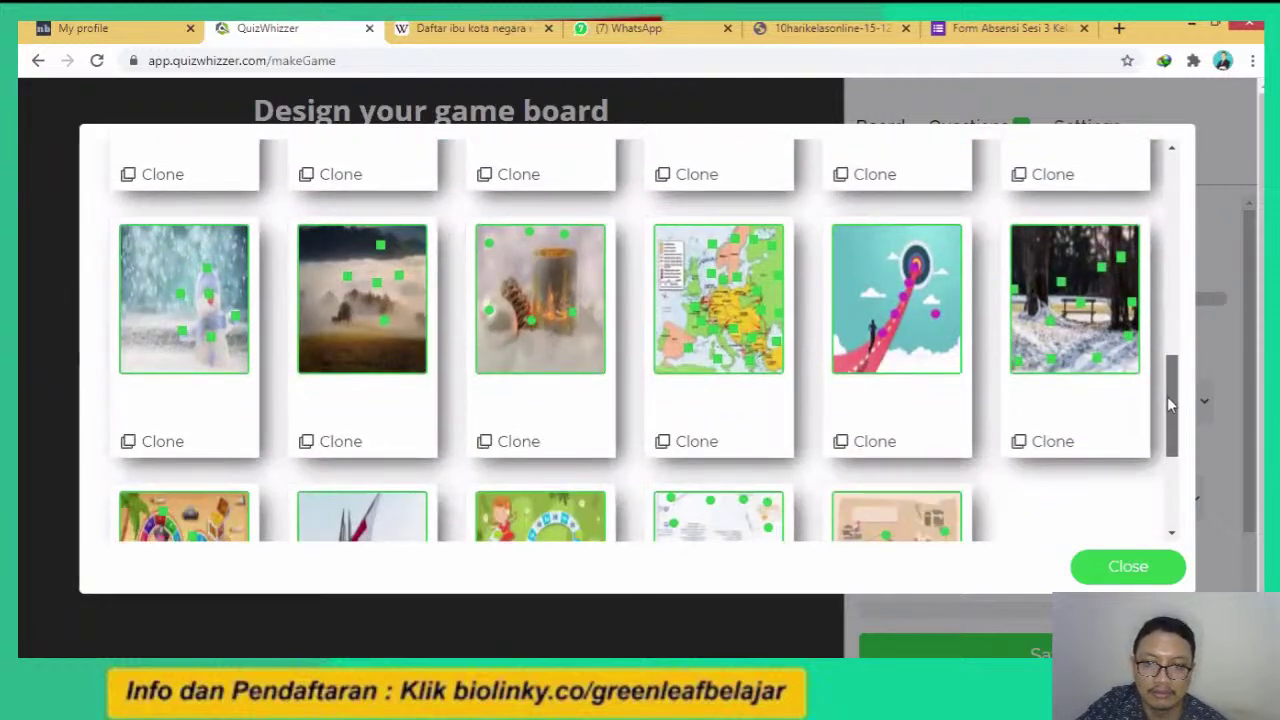
pyautogui.scroll(-2, 1167, 428)
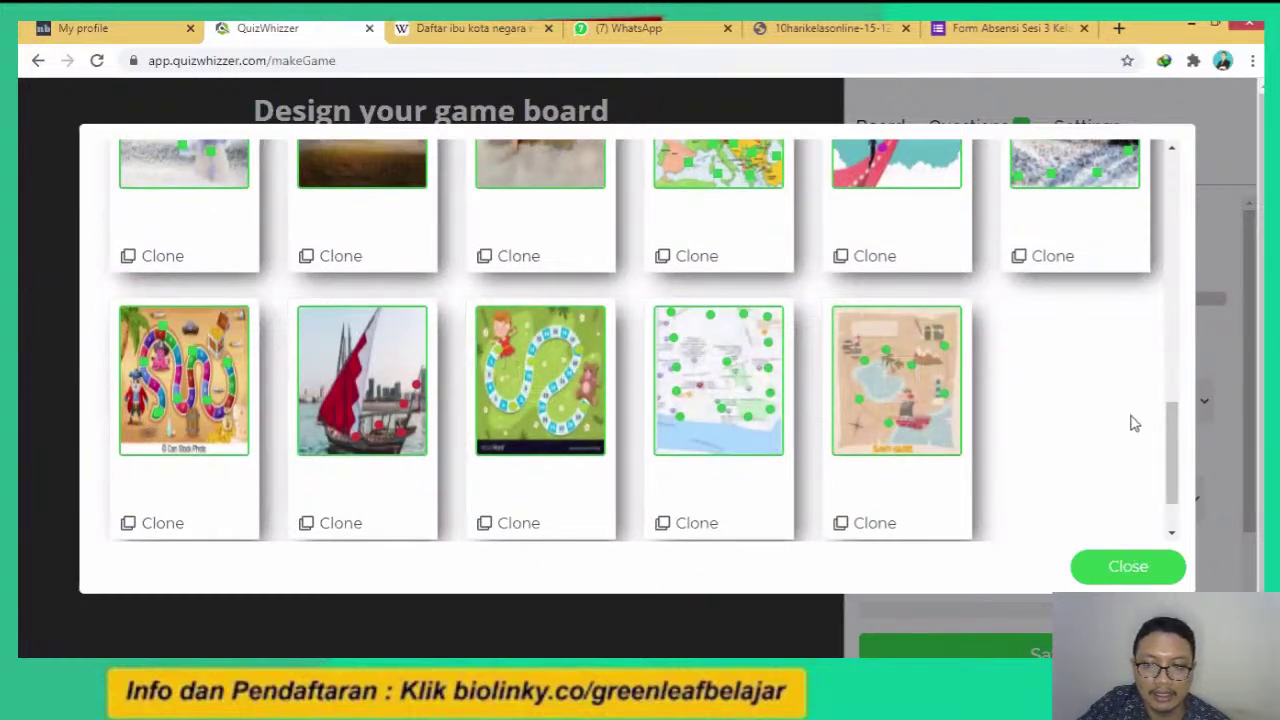
pyautogui.moveTo(1167, 443)
pyautogui.mouseDown()
pyautogui.moveTo(1178, 190)
pyautogui.moveTo(1178, 234)
pyautogui.moveTo(1178, 217)
pyautogui.mouseUp()
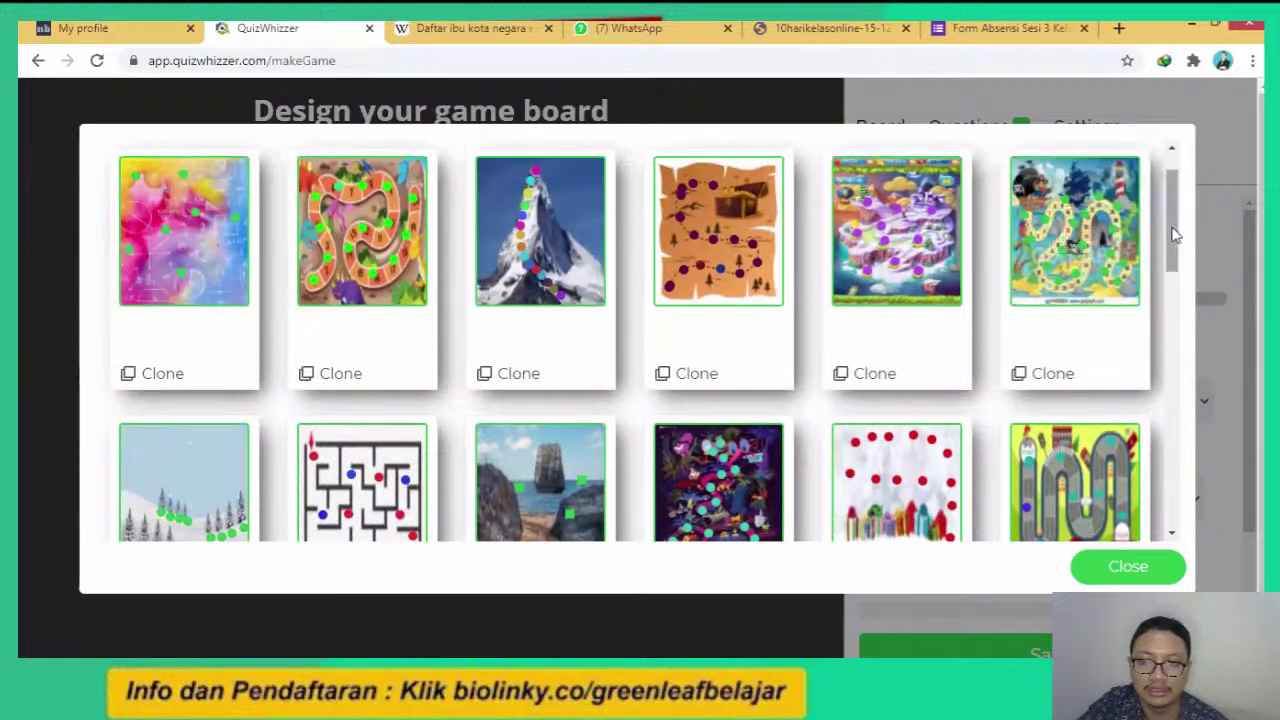
pyautogui.moveTo(1175, 234)
pyautogui.mouseDown()
pyautogui.moveTo(1154, 457)
pyautogui.moveTo(1162, 512)
pyautogui.moveTo(1157, 457)
pyautogui.mouseUp()
pyautogui.scroll(-1, 632, 424)
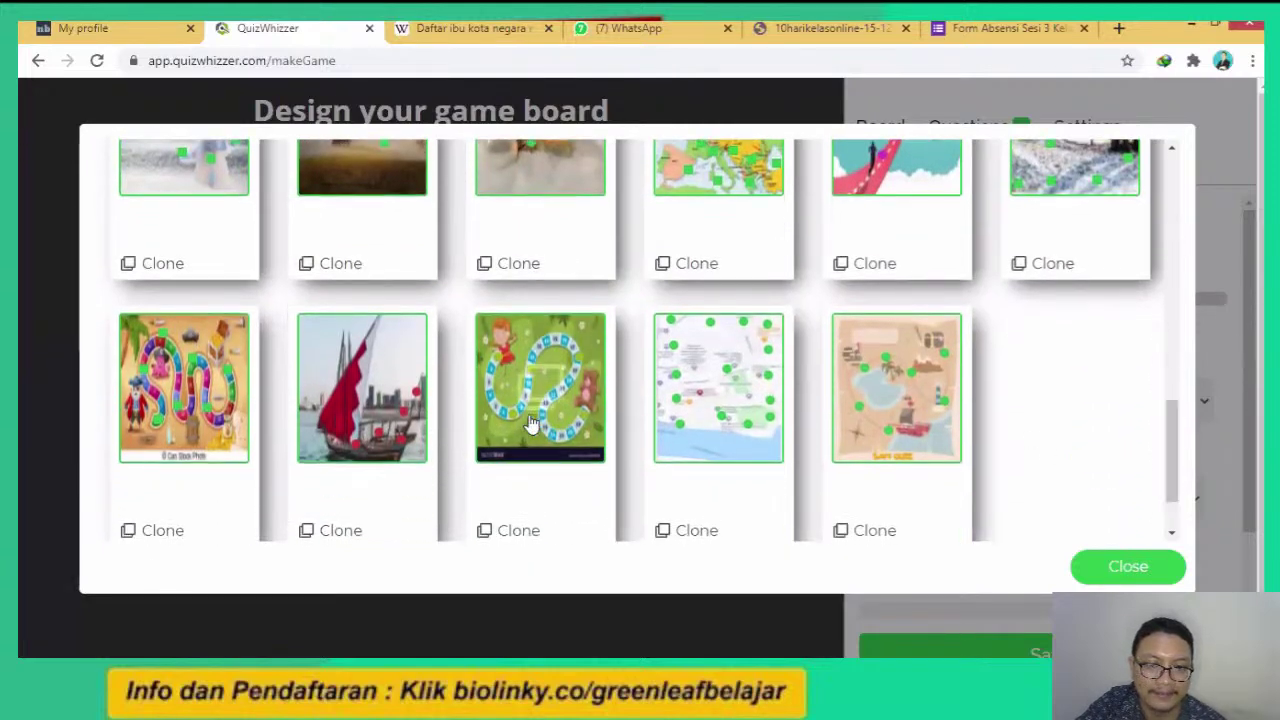
pyautogui.moveTo(532, 423)
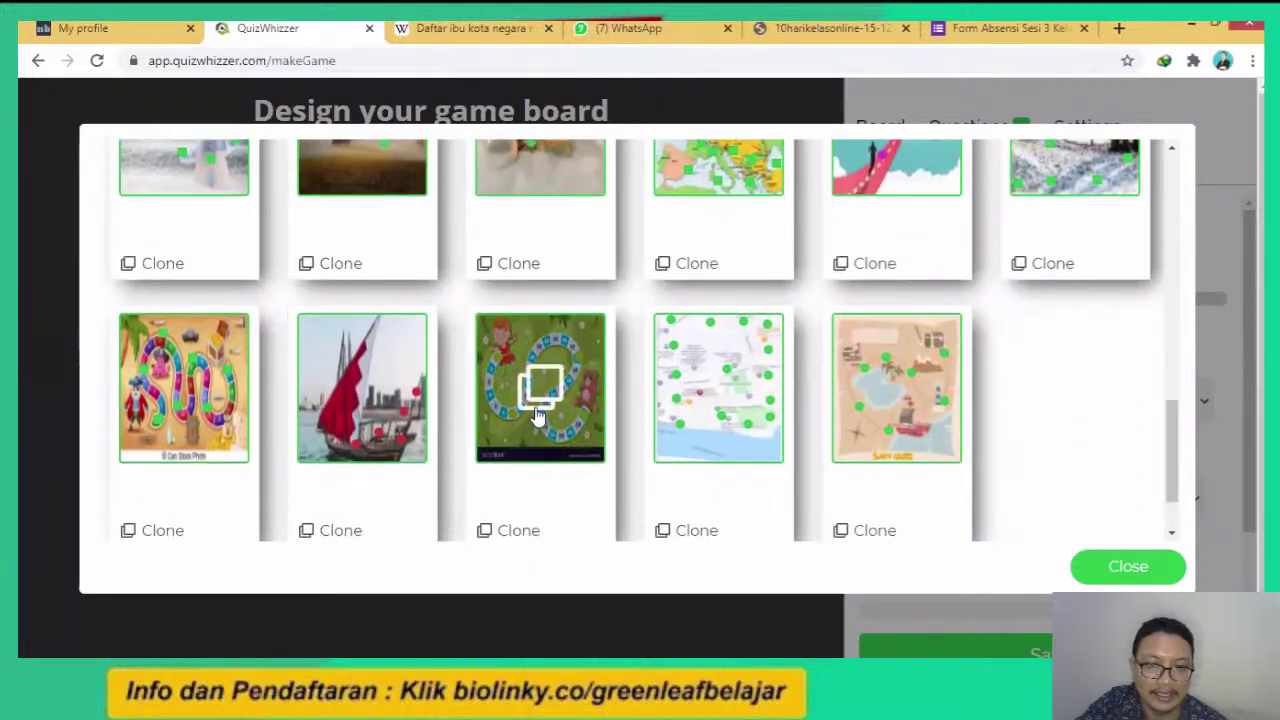
pyautogui.click(536, 408)
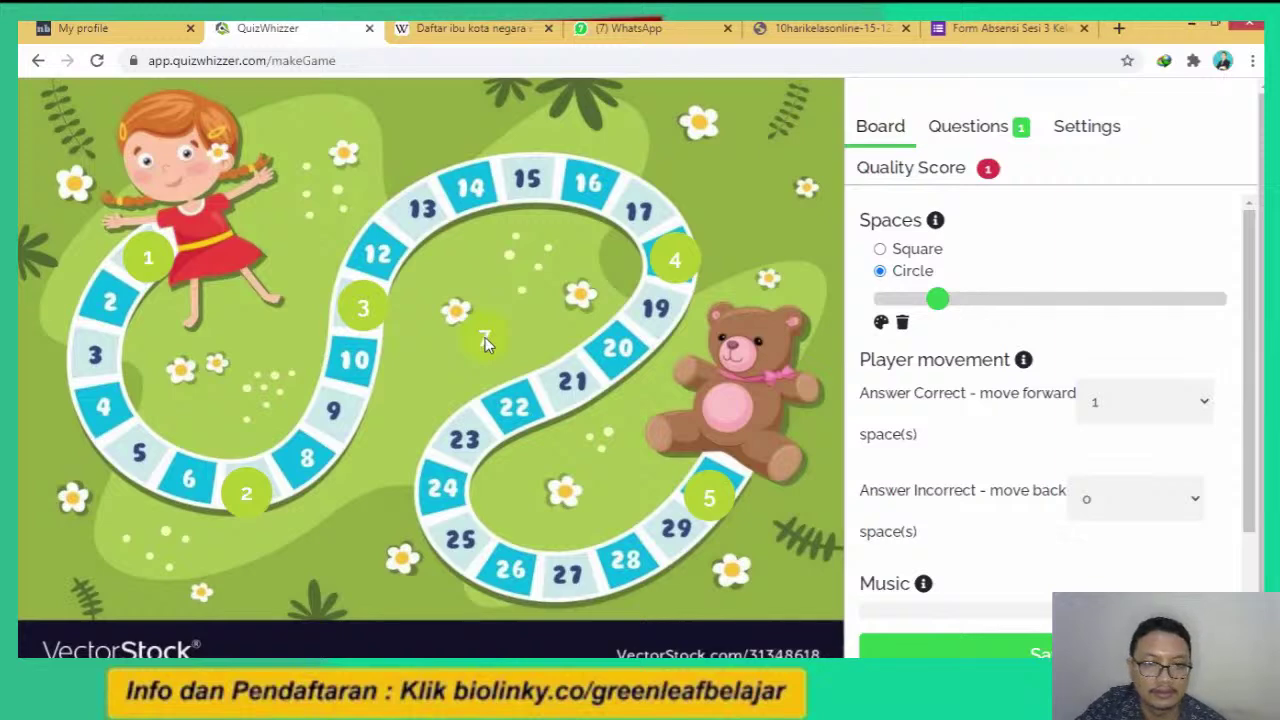
# Add spaces 6 and 7 side by side inside the upper loop, and place spaces 1 to 5 on the matching printed squares.
pyautogui.click(530, 303)
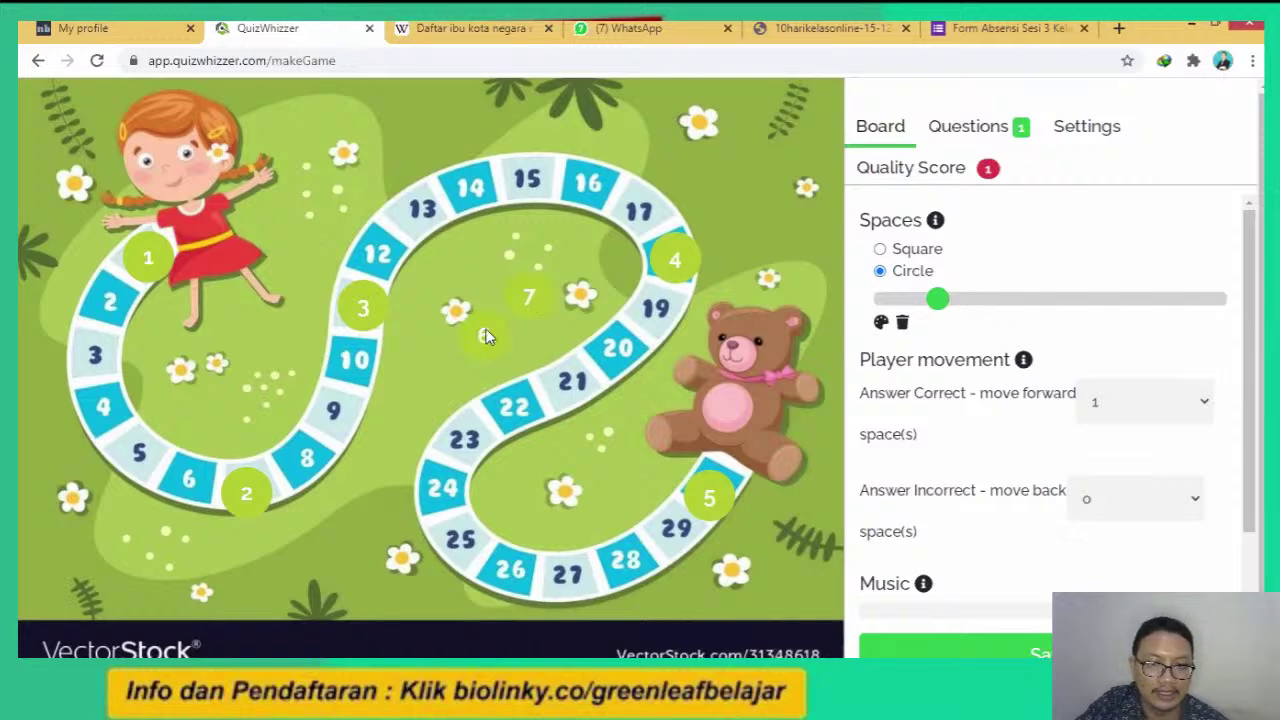
pyautogui.moveTo(482, 336); pyautogui.dragTo(478, 299)
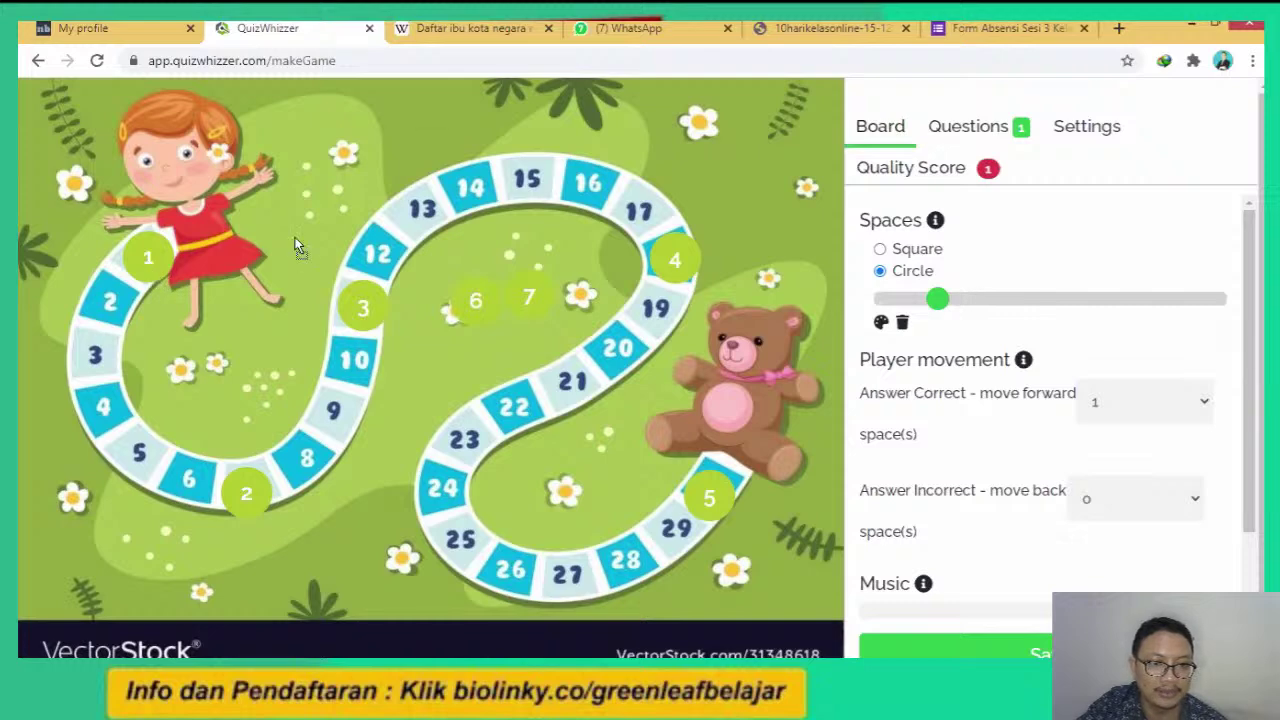
pyautogui.moveTo(150, 262); pyautogui.dragTo(148, 254)
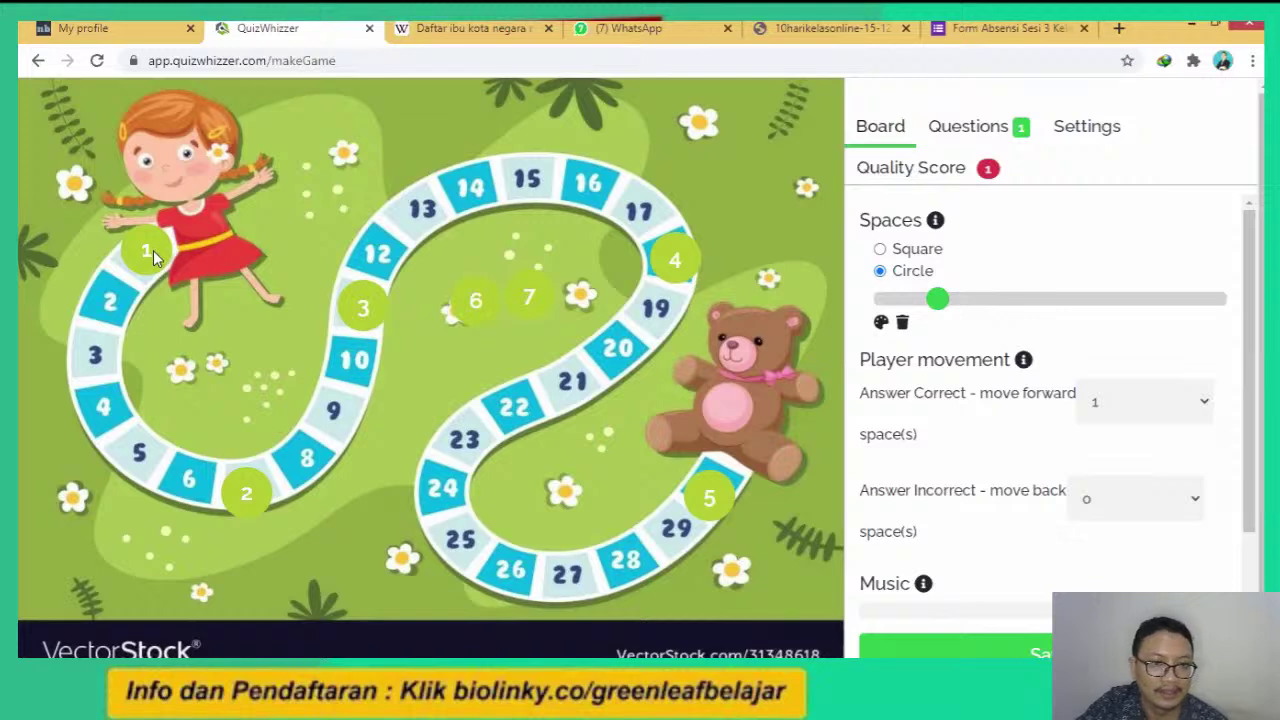
pyautogui.moveTo(153, 250); pyautogui.dragTo(148, 255)
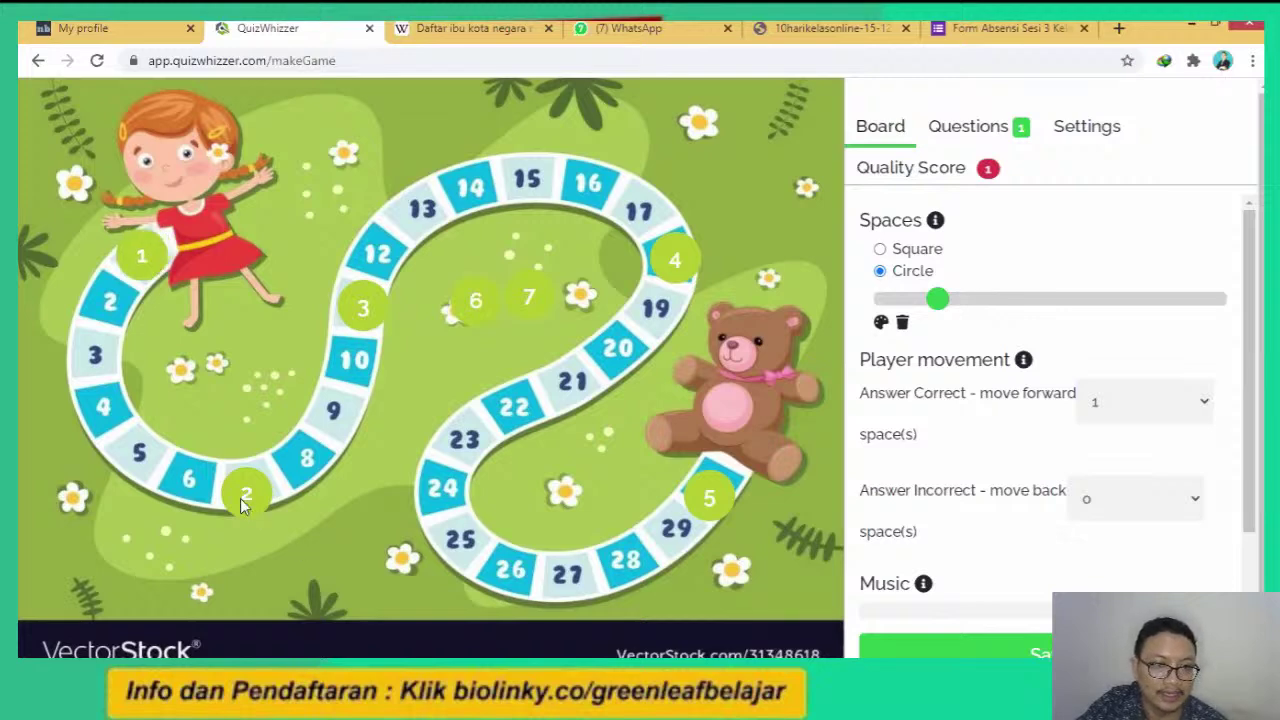
pyautogui.moveTo(107, 316); pyautogui.dragTo(107, 316)
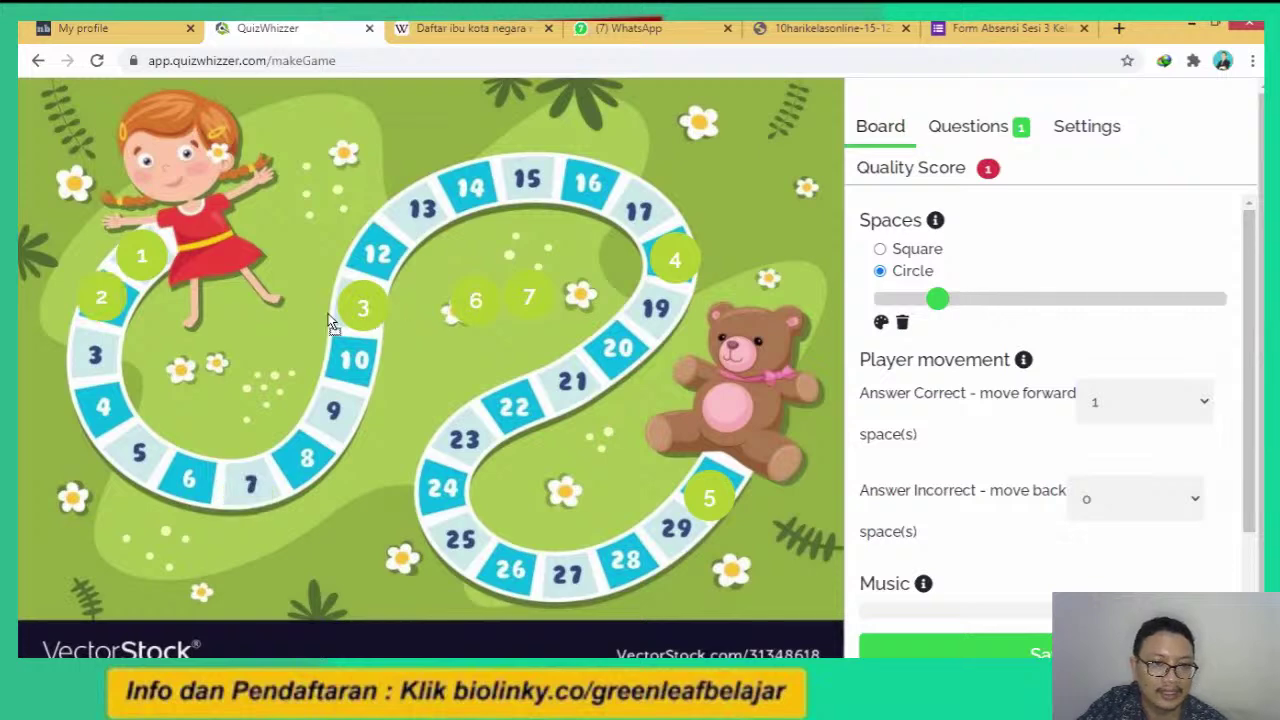
pyautogui.moveTo(331, 321); pyautogui.dragTo(100, 364)
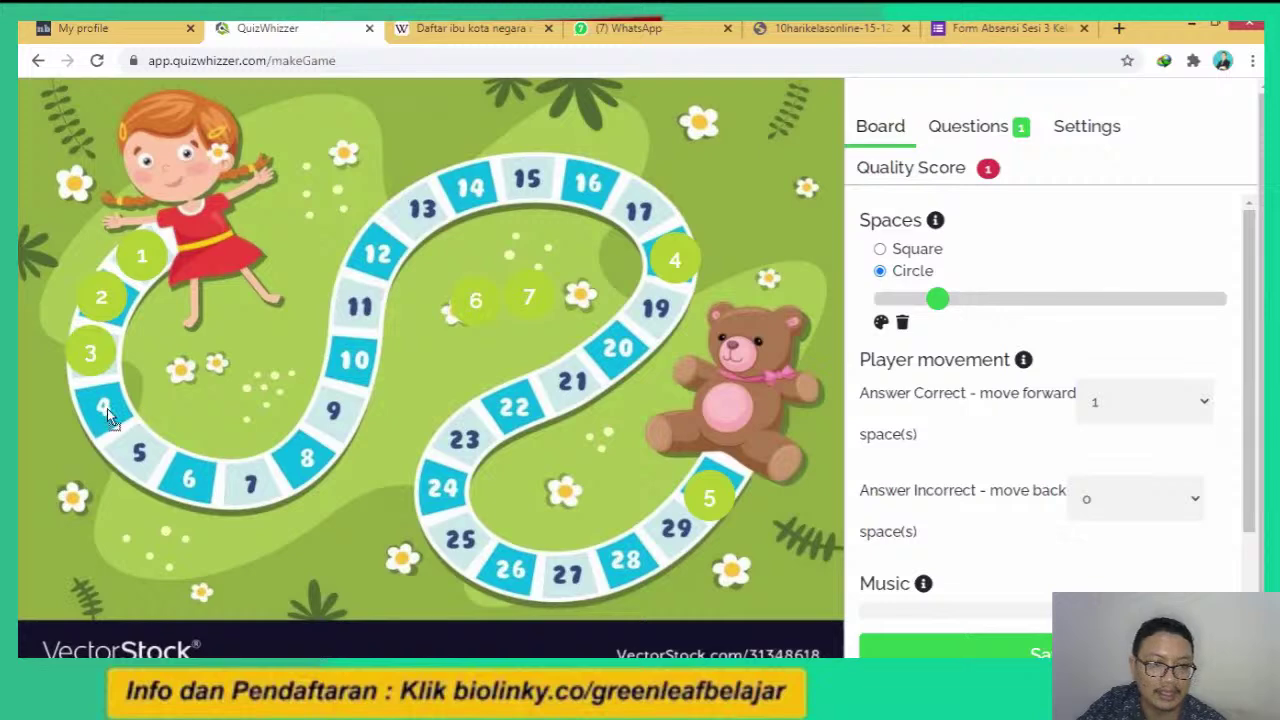
pyautogui.moveTo(674, 259); pyautogui.dragTo(103, 407)
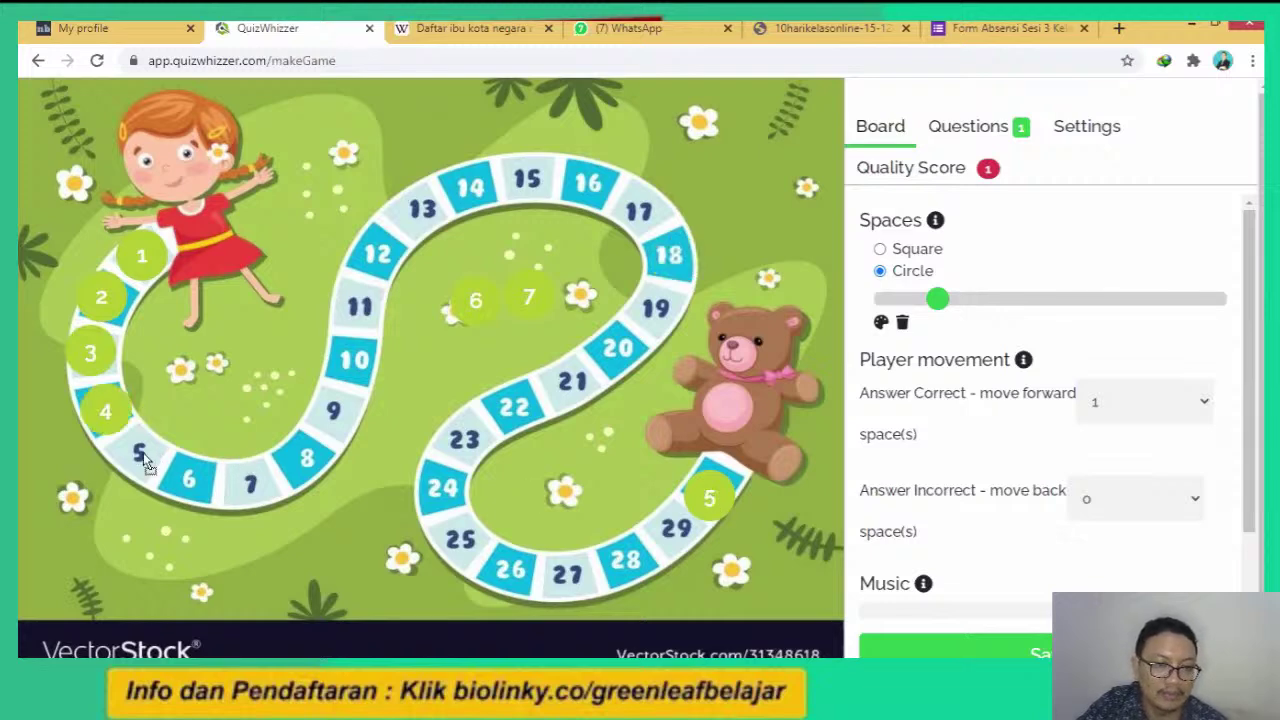
pyautogui.moveTo(709, 497); pyautogui.dragTo(143, 457)
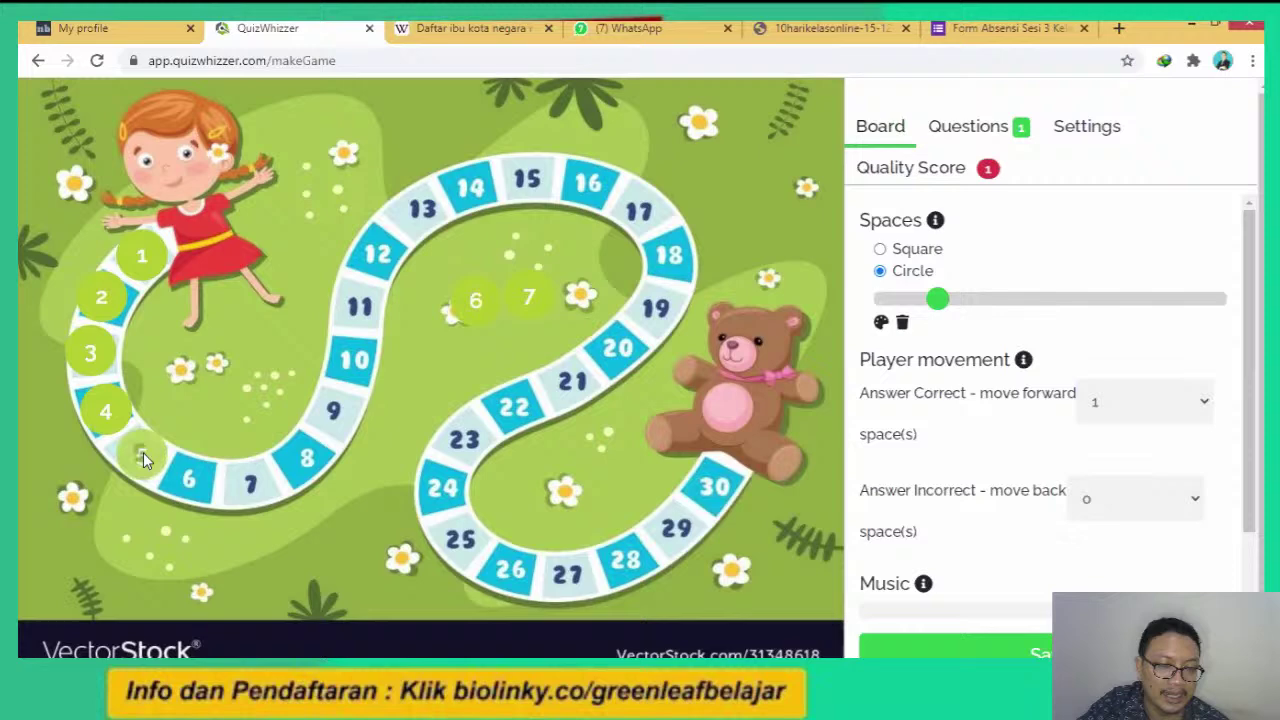
# Add spaces 8 and 9 to the board and place spaces 6 to 9 on the matching printed squares.
pyautogui.click(242, 399)
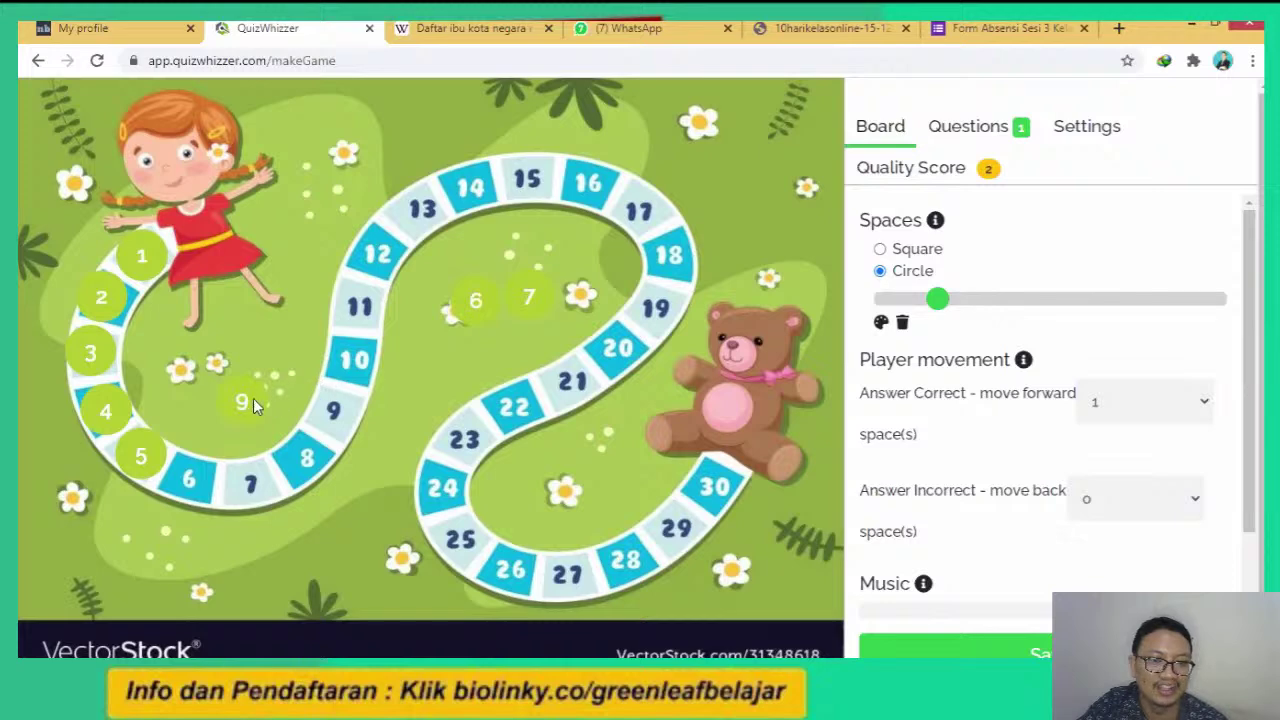
pyautogui.moveTo(216, 399); pyautogui.dragTo(354, 376)
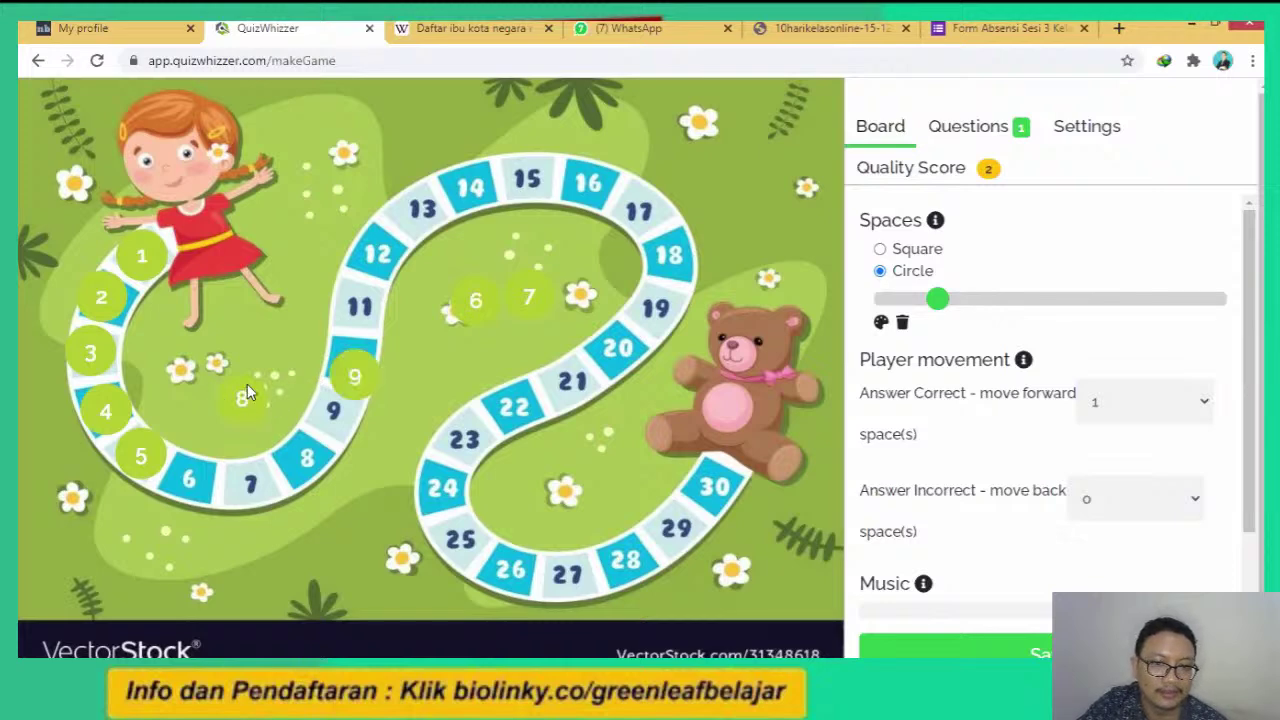
pyautogui.moveTo(247, 384); pyautogui.dragTo(323, 312)
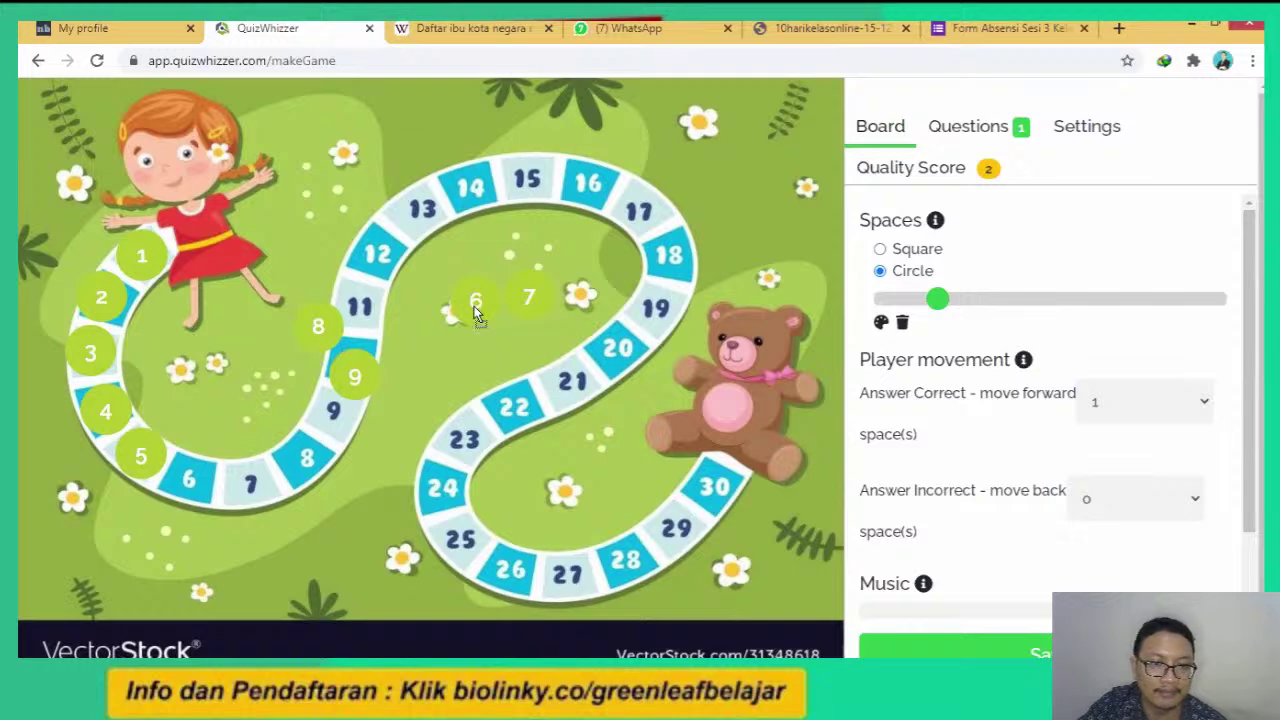
pyautogui.moveTo(478, 314); pyautogui.dragTo(198, 480)
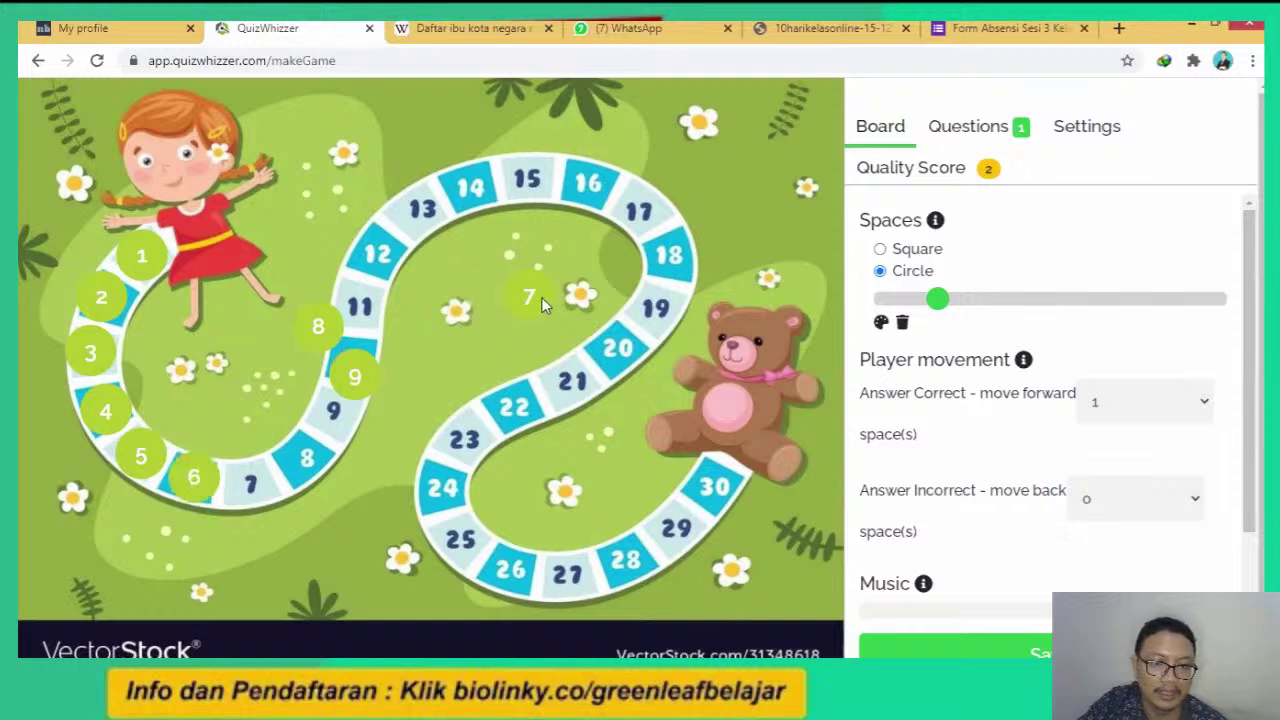
pyautogui.moveTo(536, 300); pyautogui.dragTo(258, 482)
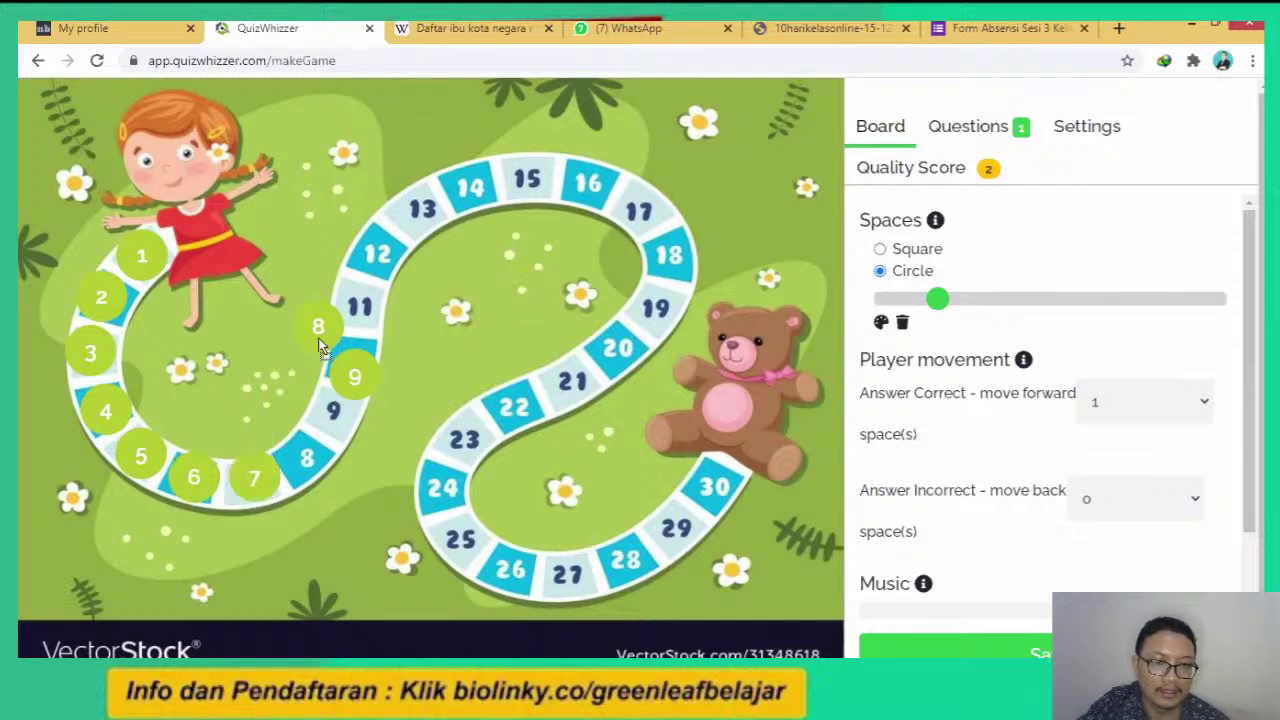
pyautogui.moveTo(320, 344); pyautogui.dragTo(307, 447)
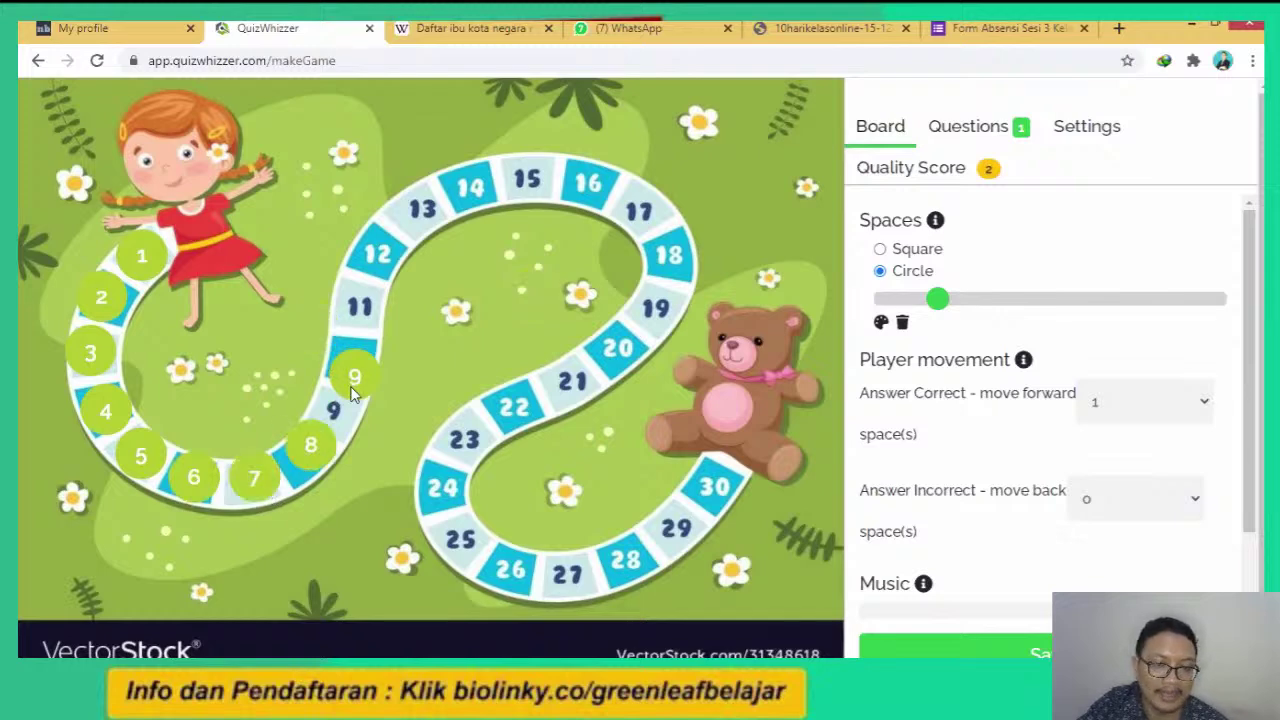
pyautogui.moveTo(351, 380); pyautogui.dragTo(342, 403)
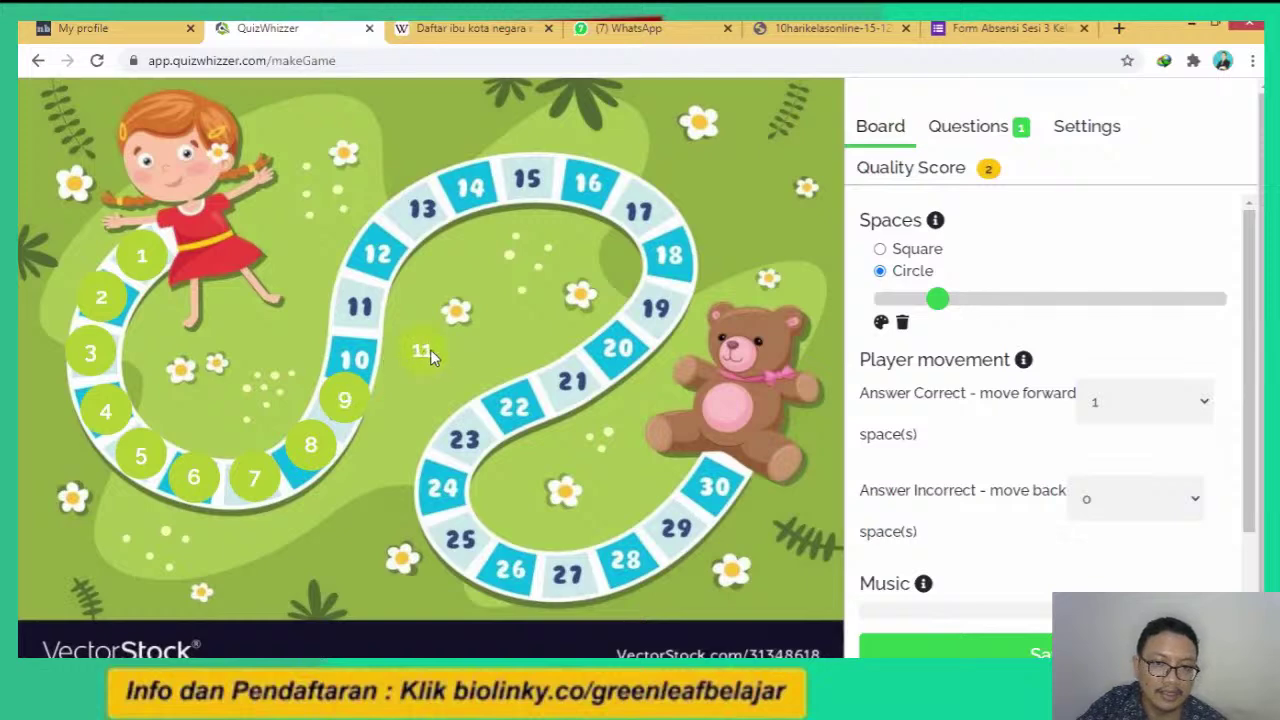
# Add spaces 10 and 11, place space 10 by the printed square 10, and delete space 11.
pyautogui.moveTo(430, 349); pyautogui.dragTo(484, 322)
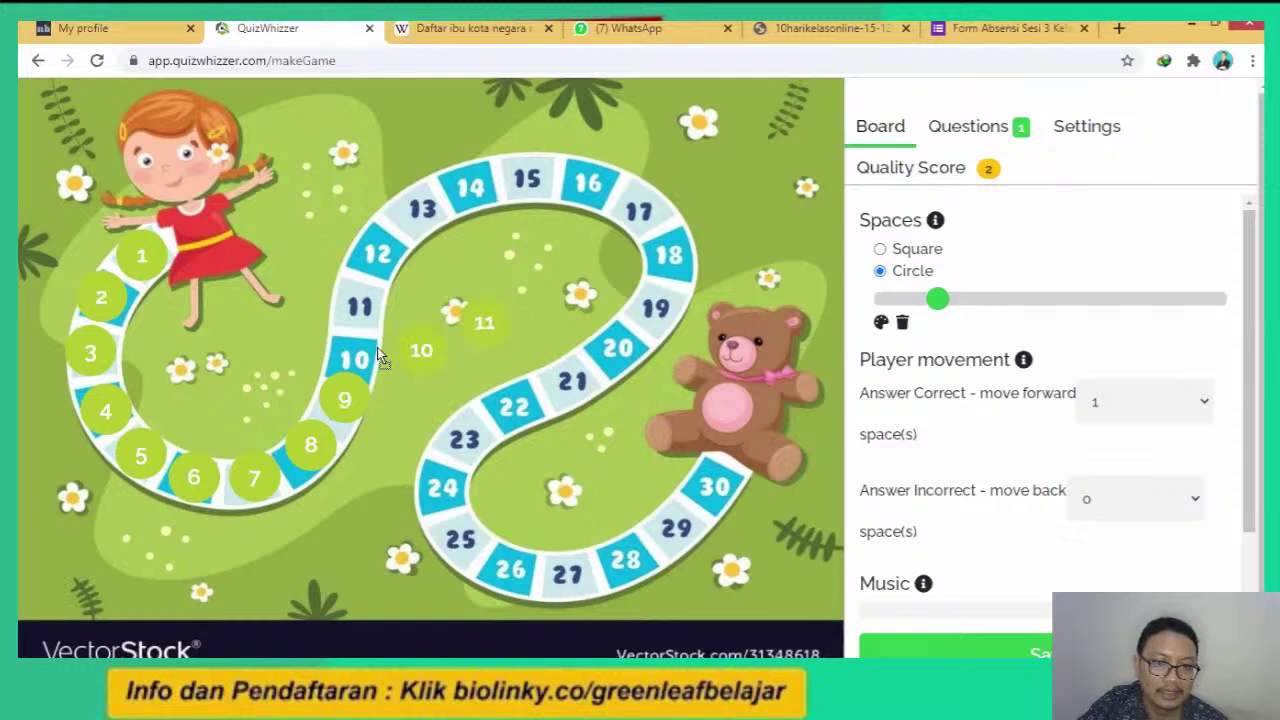
pyautogui.moveTo(421, 349); pyautogui.dragTo(368, 339)
pyautogui.click(481, 323)
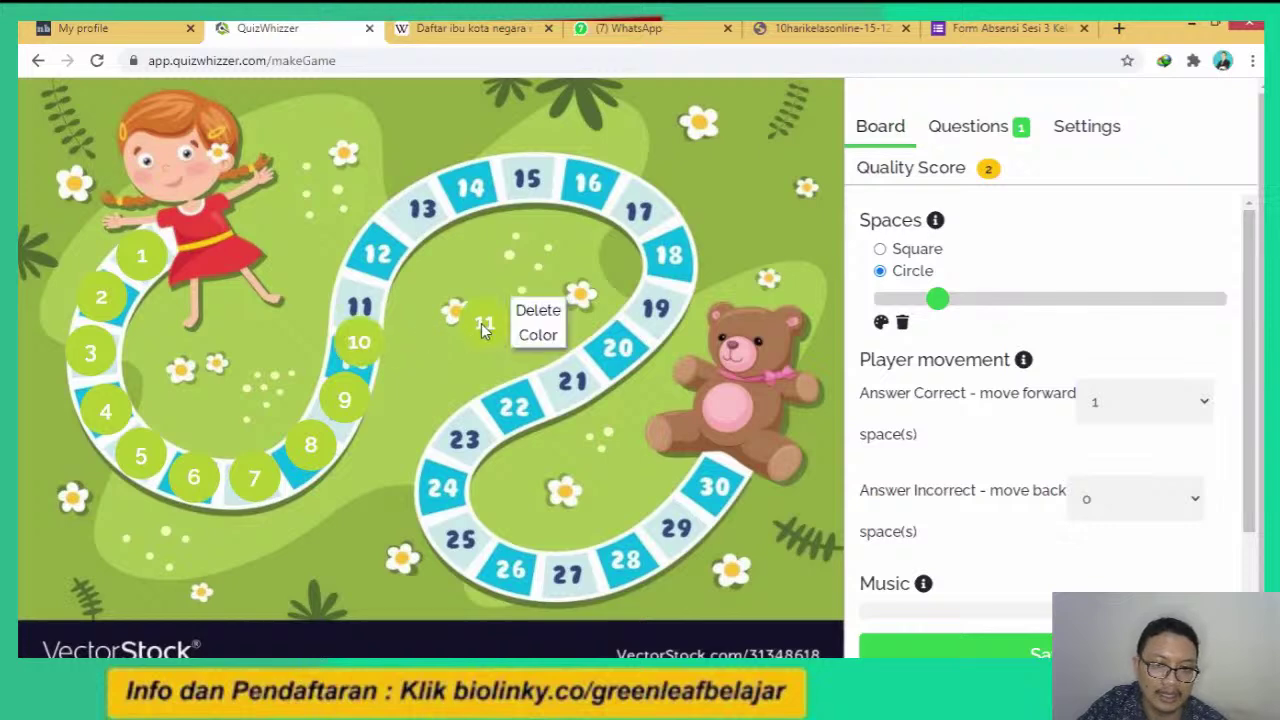
pyautogui.click(537, 308)
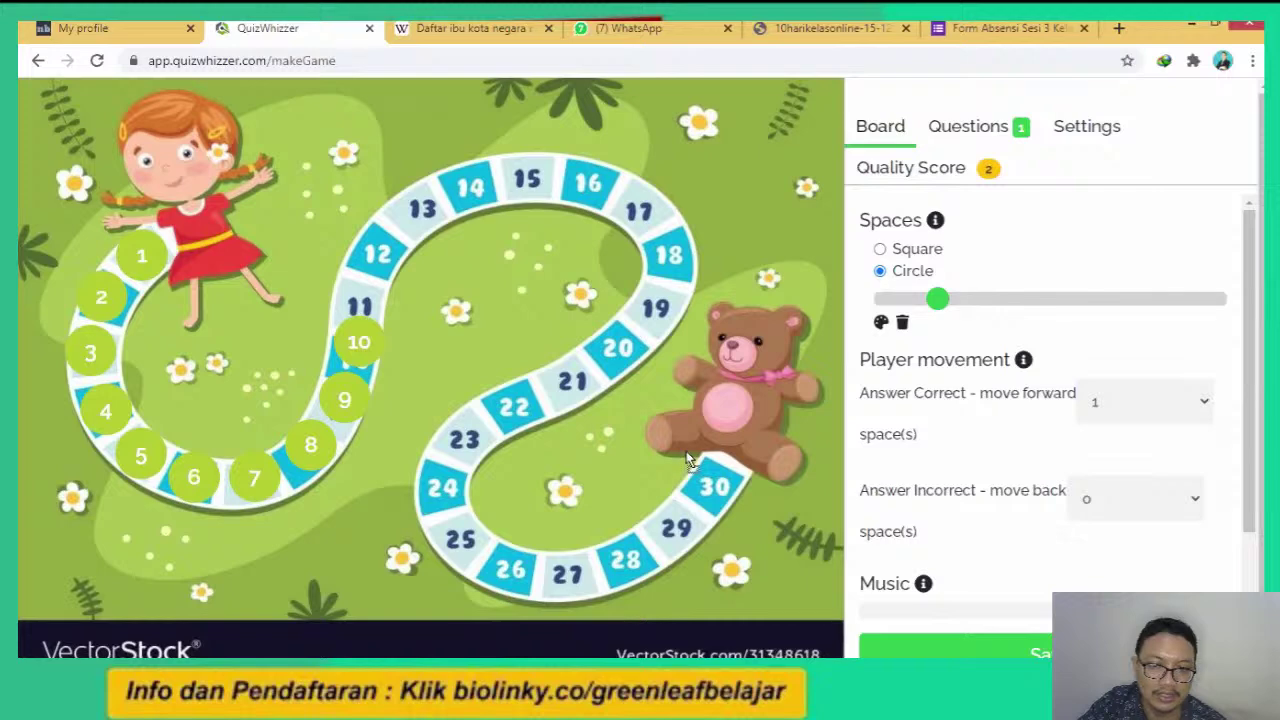
# Move space 10 to the printed square 30, 9 to 26, 8 to 23, 7 to 20 and 6 to 16.
pyautogui.moveTo(713, 476); pyautogui.dragTo(713, 478)
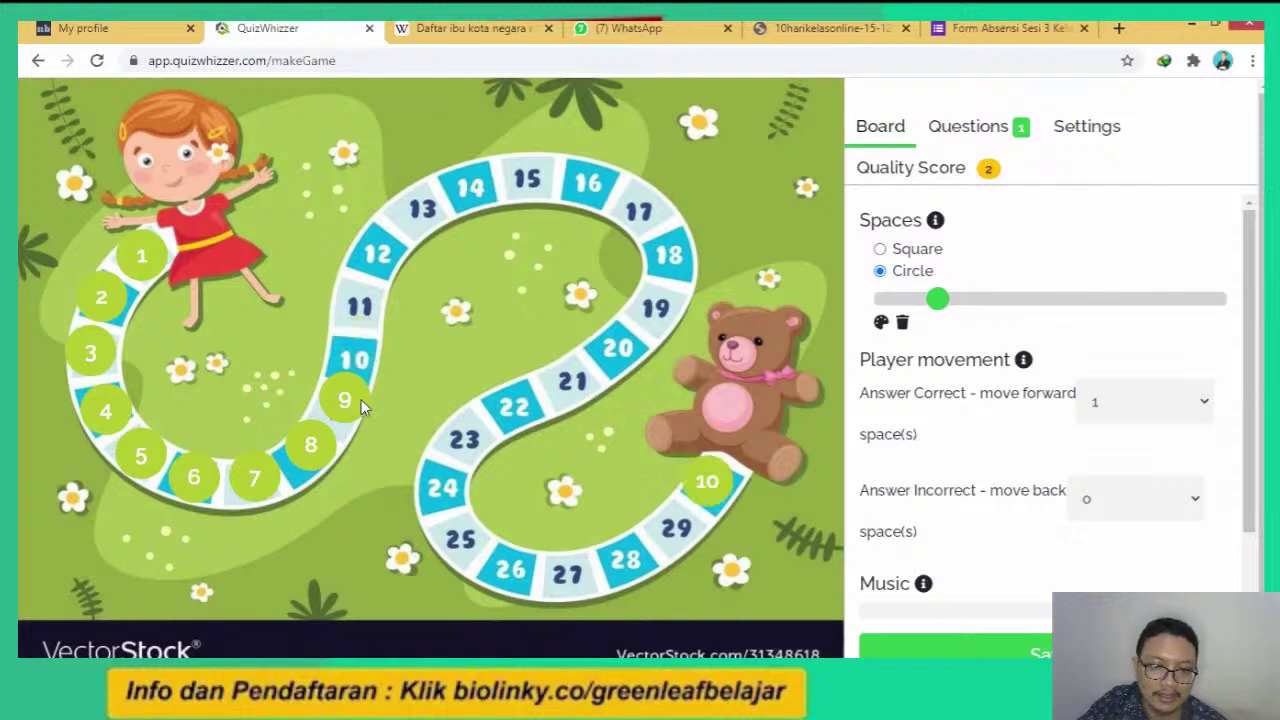
pyautogui.moveTo(361, 399); pyautogui.dragTo(515, 568)
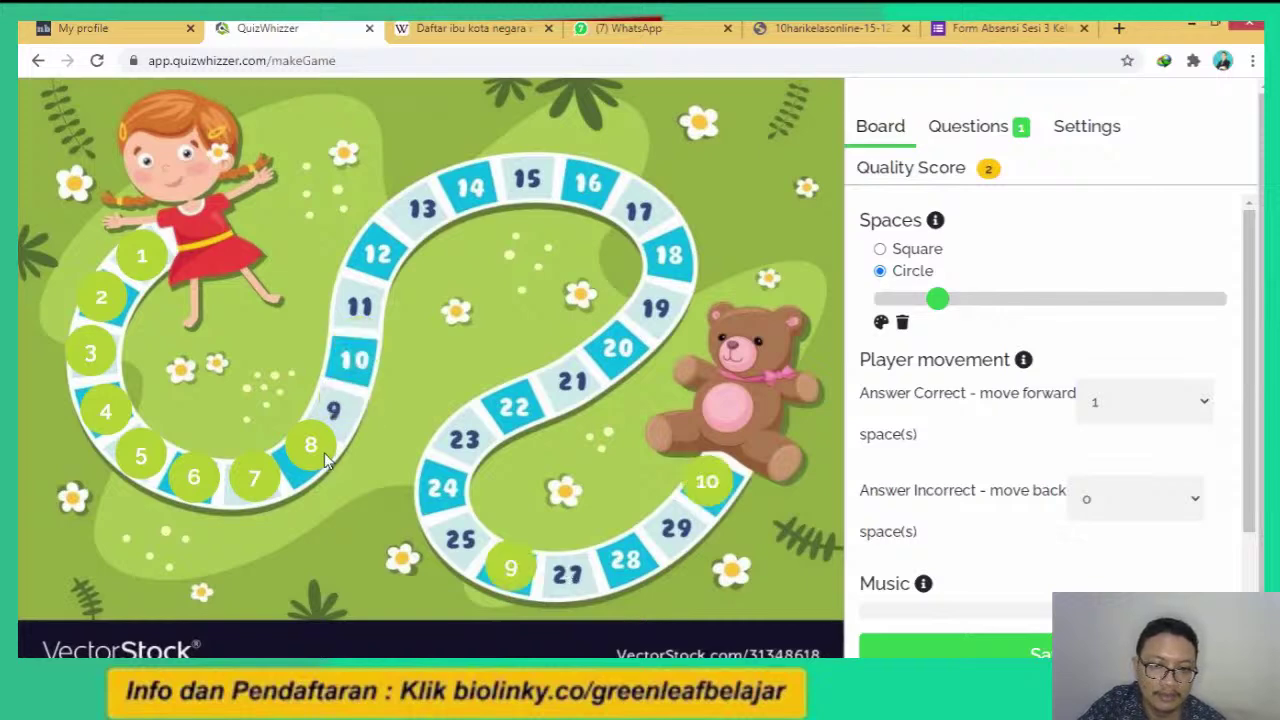
pyautogui.moveTo(314, 444); pyautogui.dragTo(465, 433)
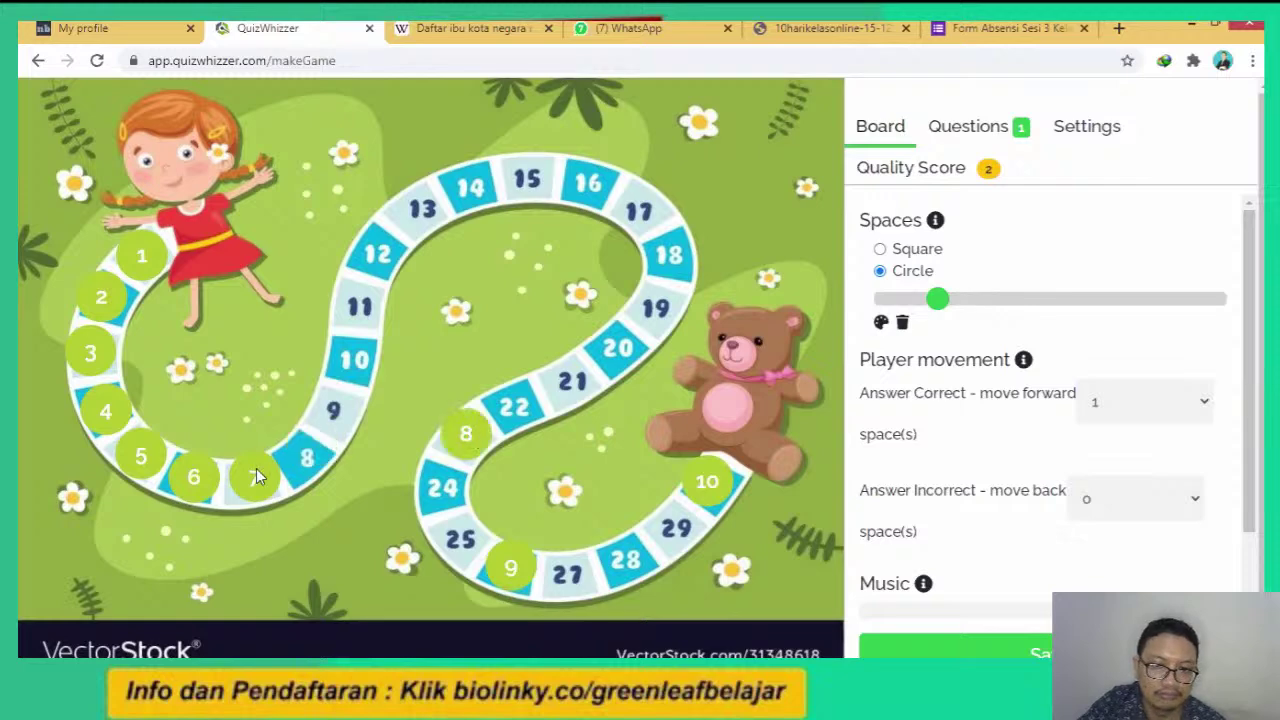
pyautogui.moveTo(276, 470); pyautogui.dragTo(605, 353)
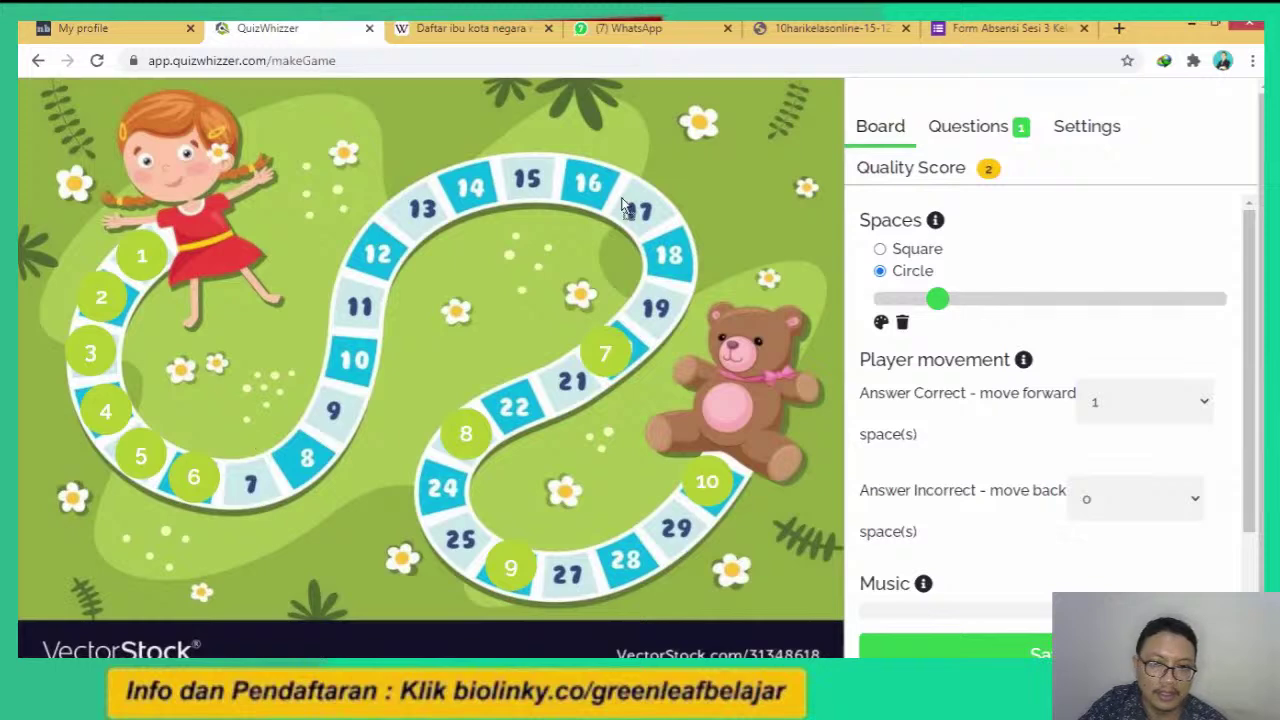
pyautogui.moveTo(596, 179); pyautogui.dragTo(596, 180)
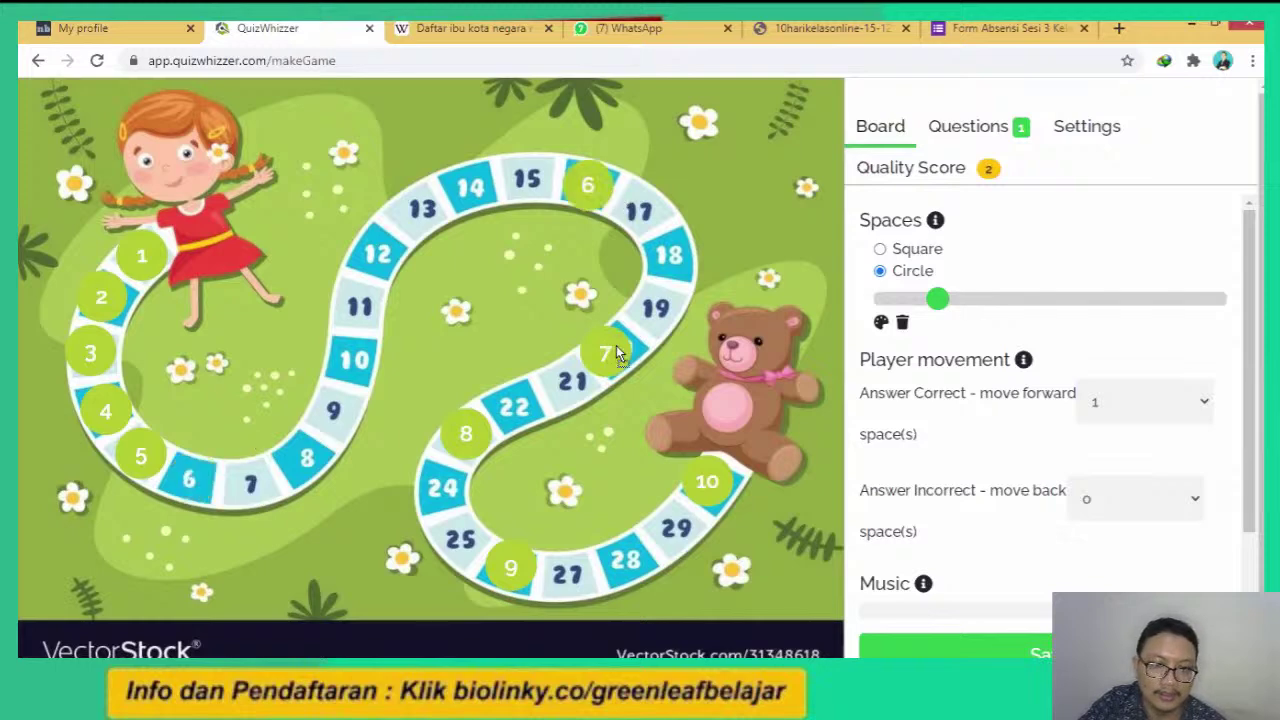
pyautogui.moveTo(616, 345); pyautogui.dragTo(617, 351)
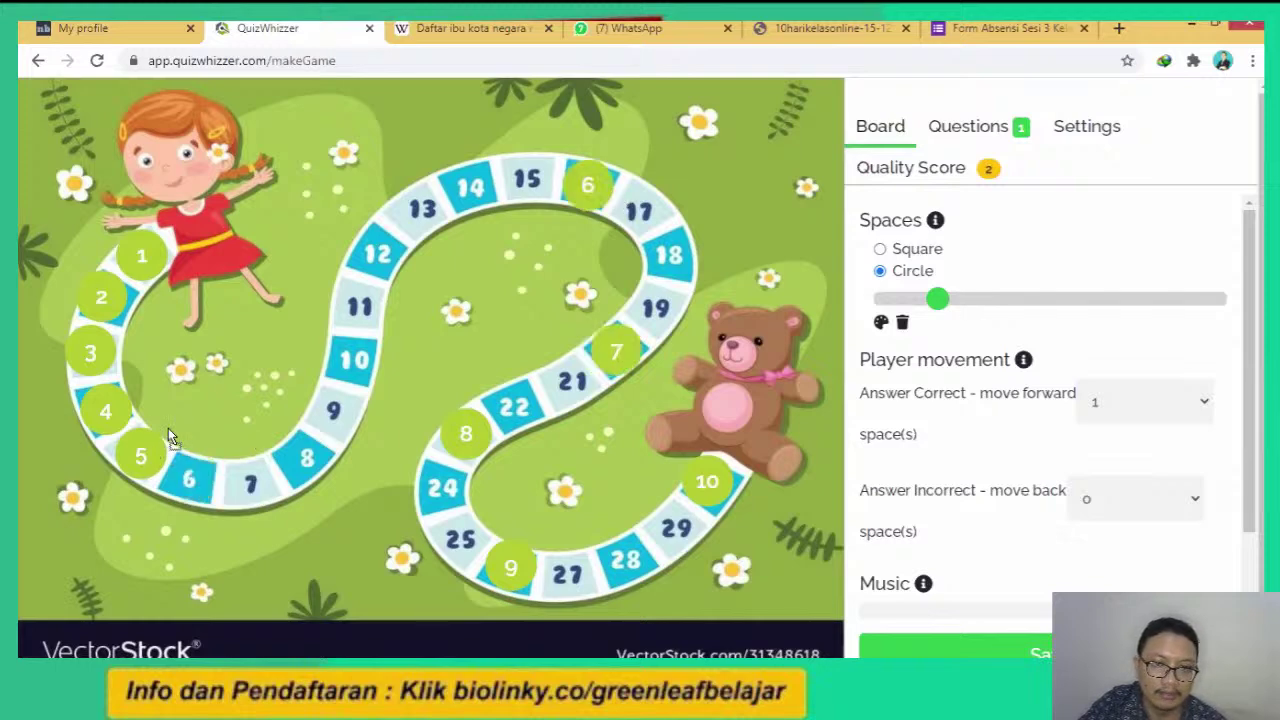
# Spread the remaining spaces along the path, with space 5 on printed square 13, 4 on 10, 3 on 7 and 2 on 4.
pyautogui.moveTo(387, 247); pyautogui.dragTo(387, 248)
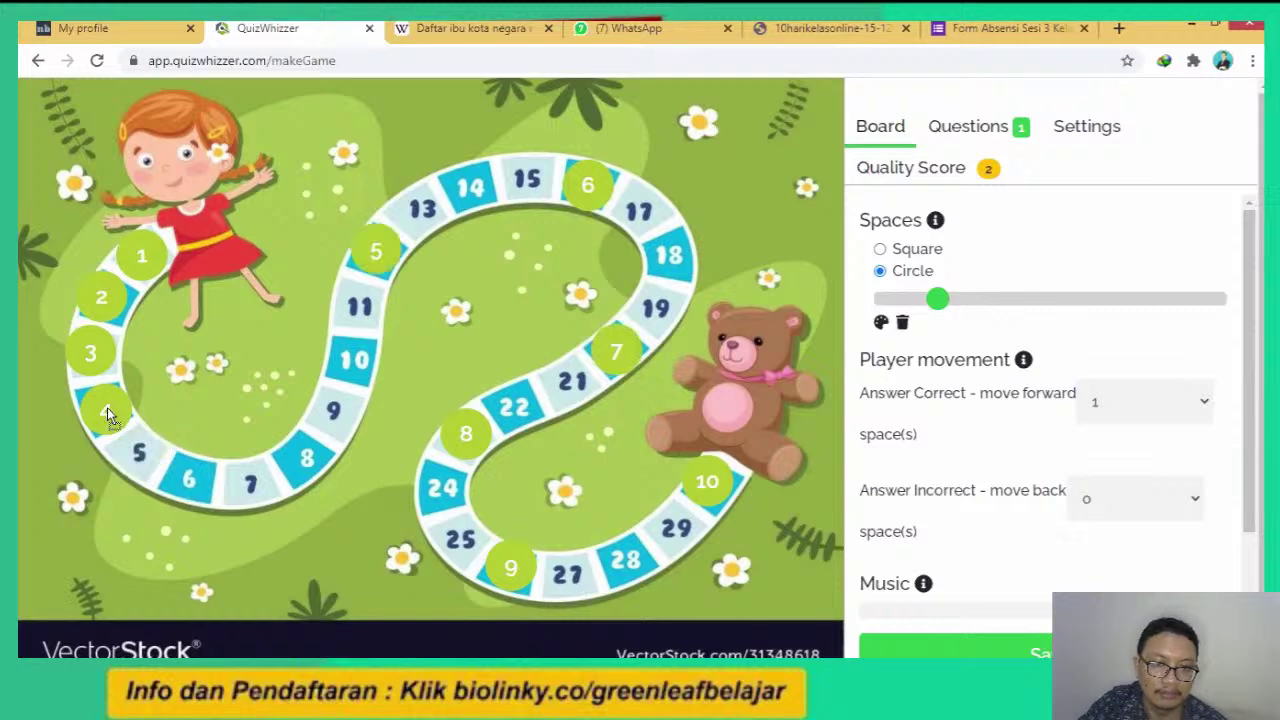
pyautogui.moveTo(107, 407); pyautogui.dragTo(322, 412)
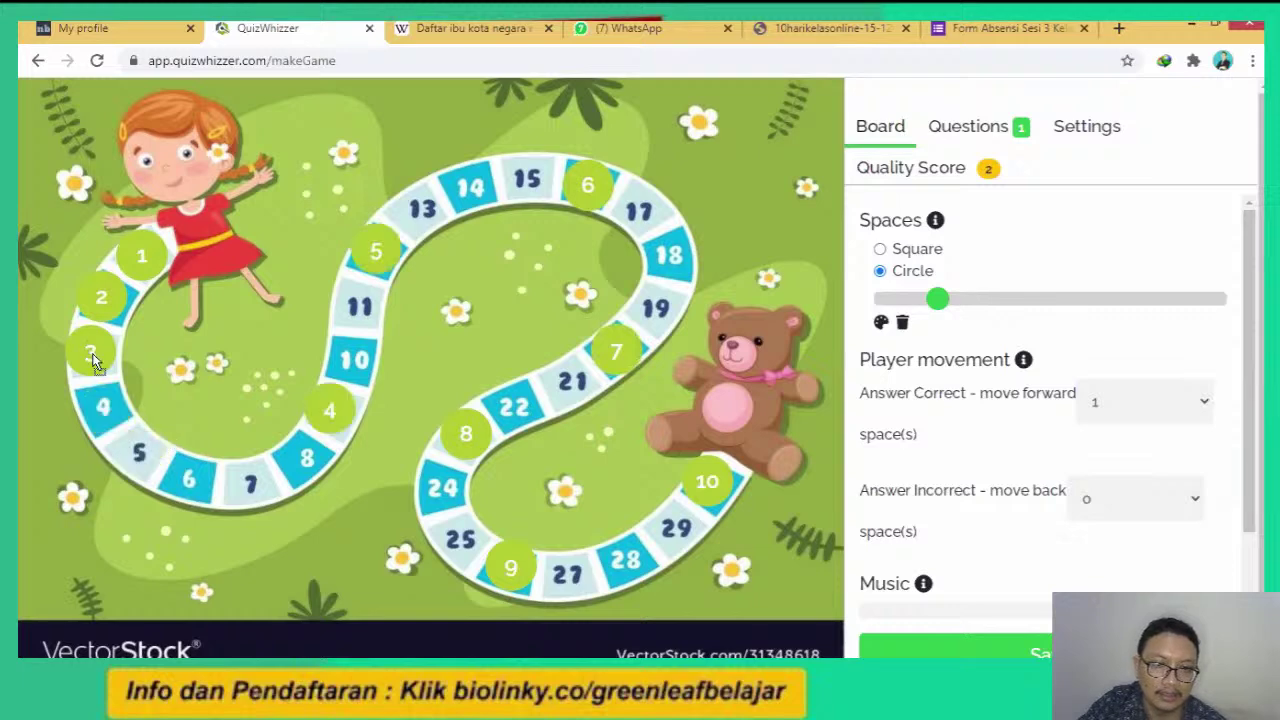
pyautogui.moveTo(191, 474); pyautogui.dragTo(191, 474)
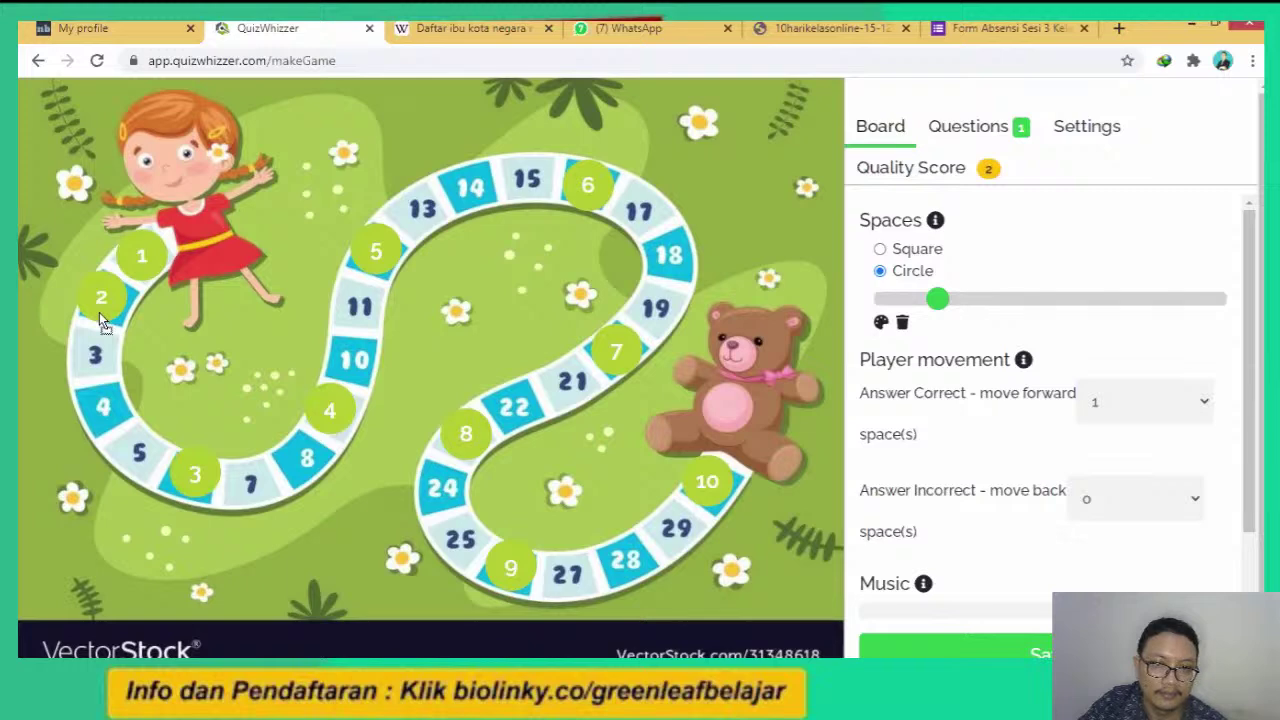
pyautogui.moveTo(99, 312); pyautogui.dragTo(104, 415)
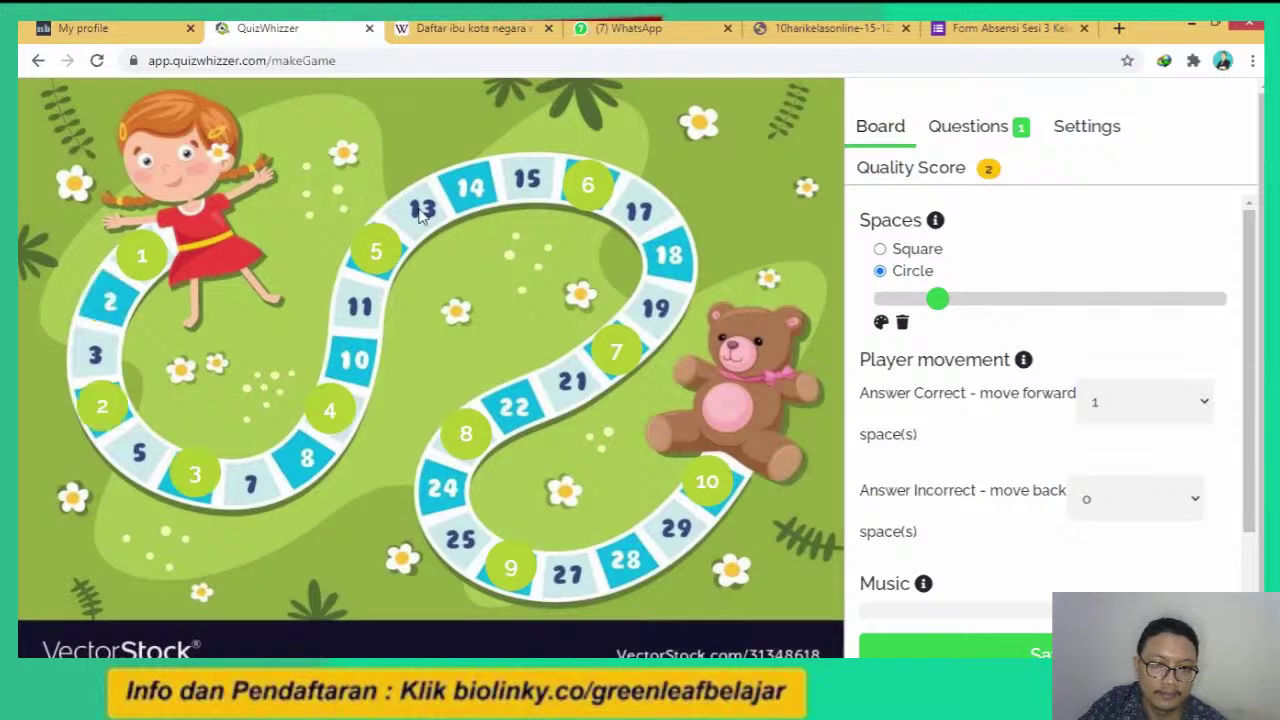
pyautogui.moveTo(422, 212); pyautogui.dragTo(422, 212)
pyautogui.click(341, 390)
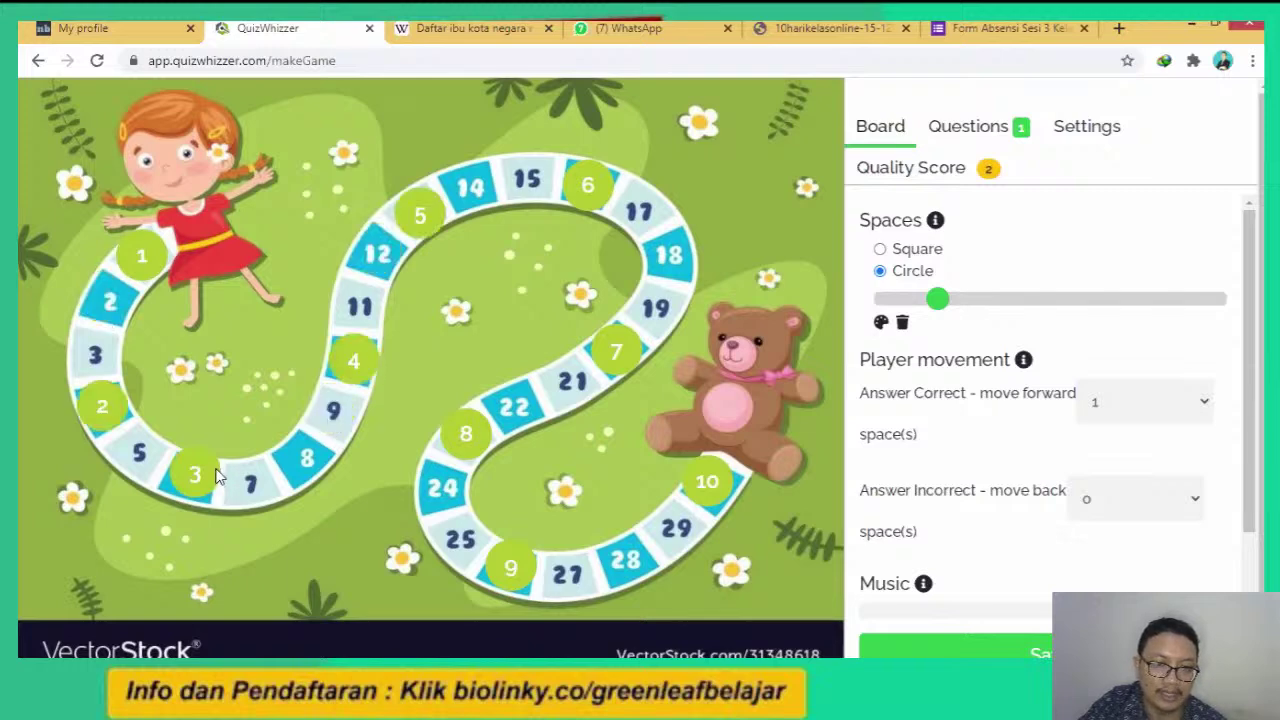
pyautogui.click(209, 472)
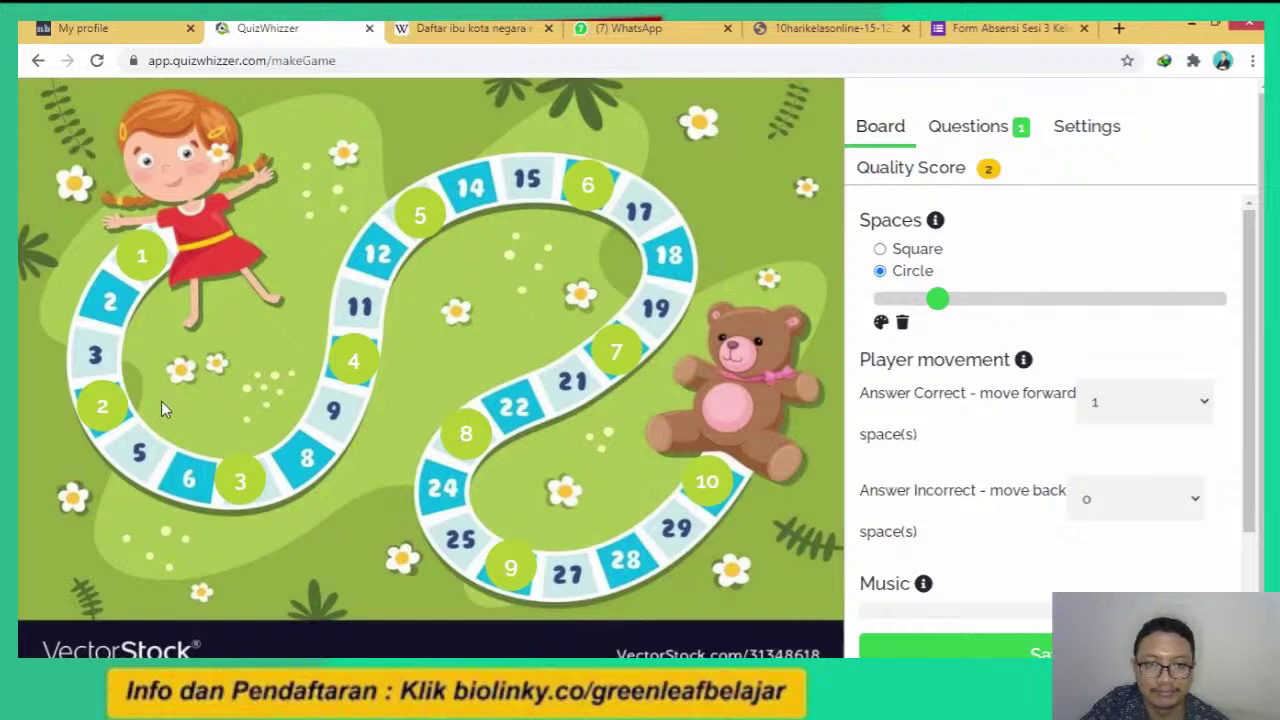
# Try the square shape for the board spaces and switch them back to circles.
pyautogui.click(880, 251)
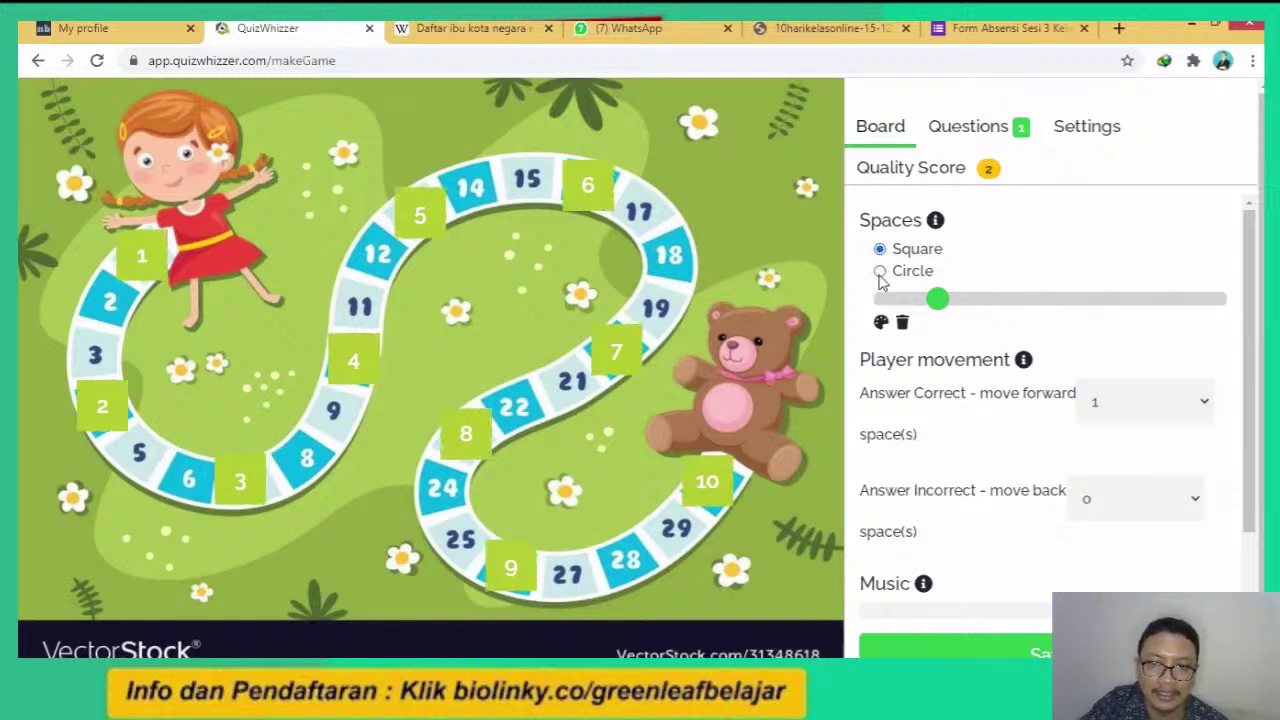
pyautogui.click(880, 271)
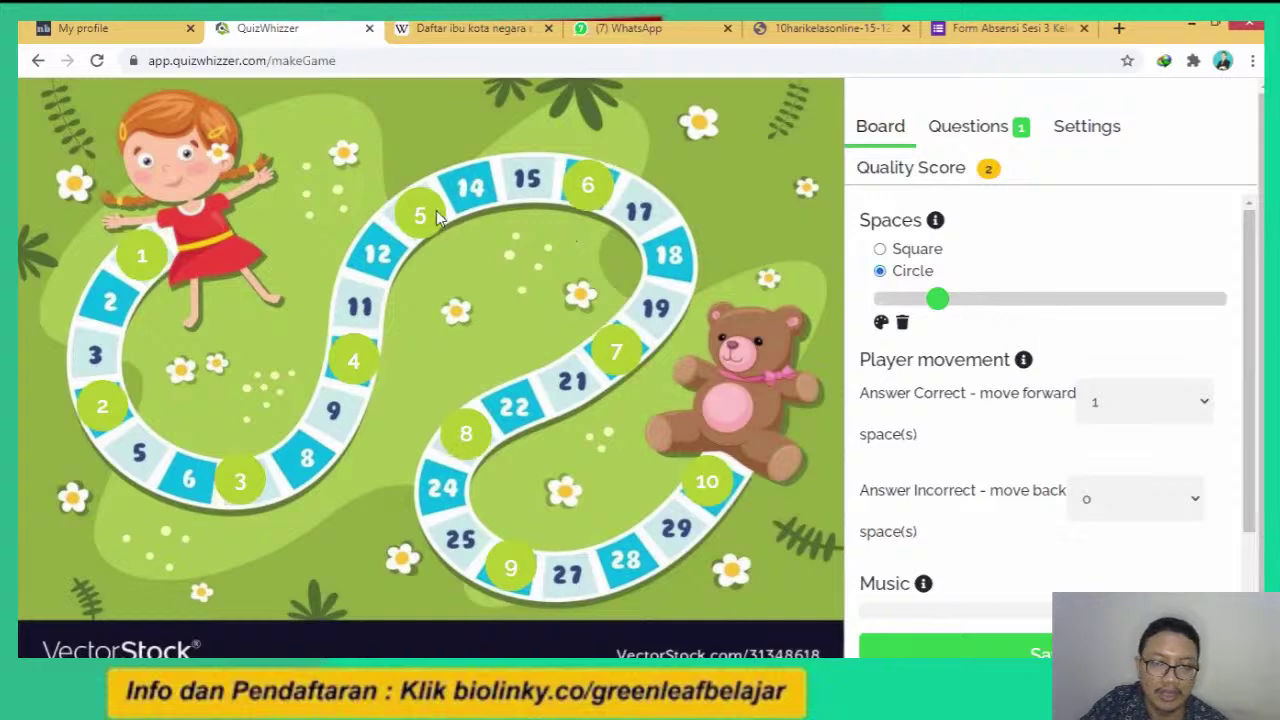
pyautogui.click(880, 250)
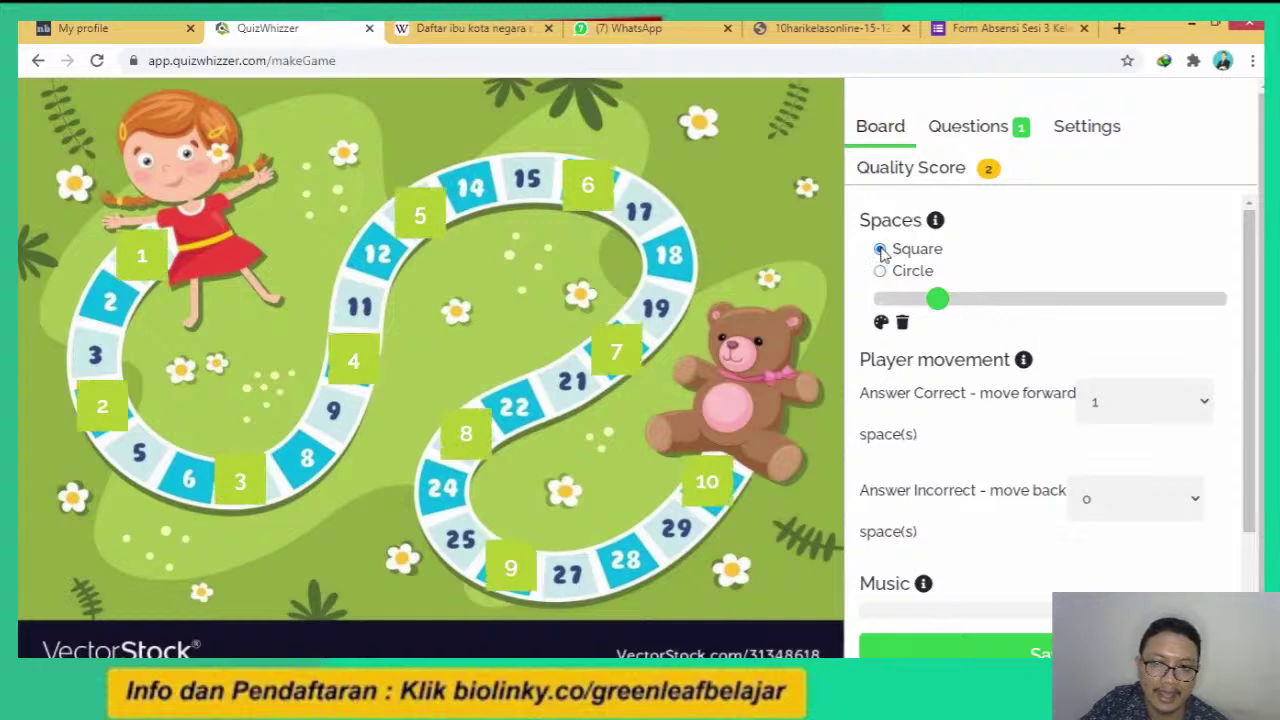
pyautogui.click(881, 272)
# Shrink the circular spaces slightly and recentre spaces 2, 3, 4 and 5 on their printed squares.
pyautogui.moveTo(922, 290)
pyautogui.mouseDown()
pyautogui.moveTo(935, 298)
pyautogui.moveTo(894, 298)
pyautogui.moveTo(1037, 306)
pyautogui.moveTo(891, 304)
pyautogui.moveTo(924, 306)
pyautogui.mouseUp()
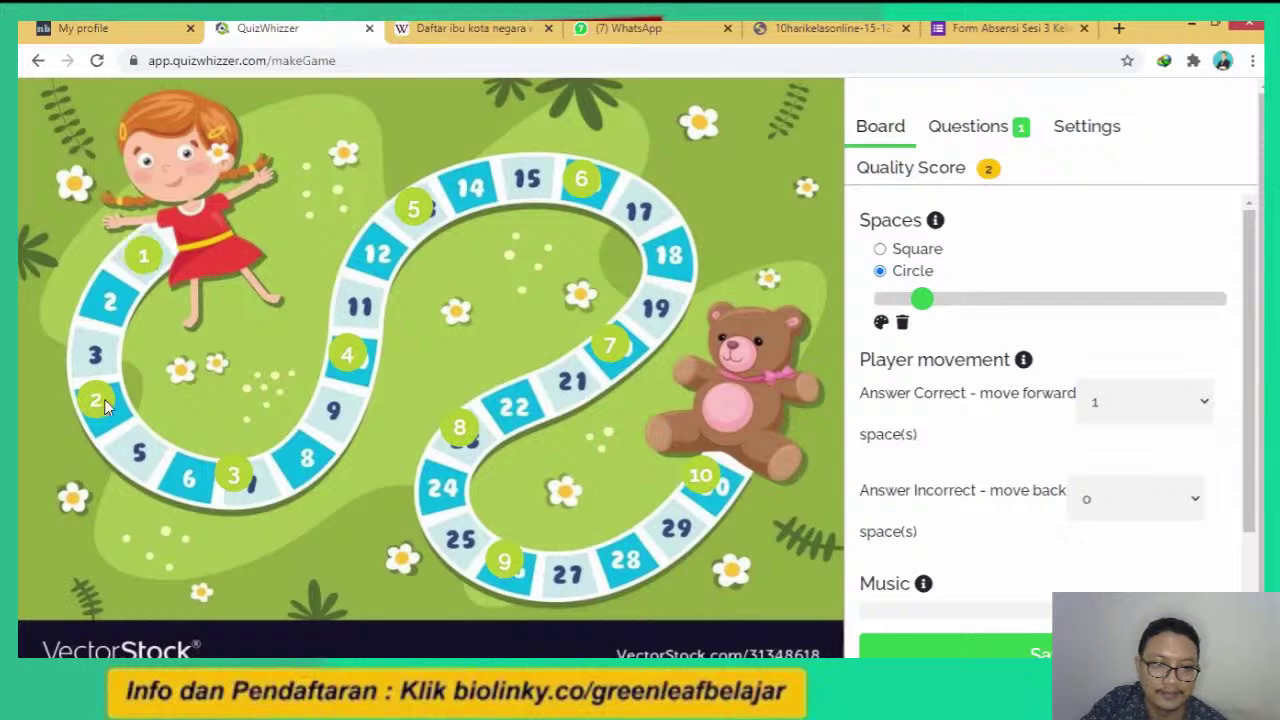
pyautogui.moveTo(107, 411); pyautogui.dragTo(108, 412)
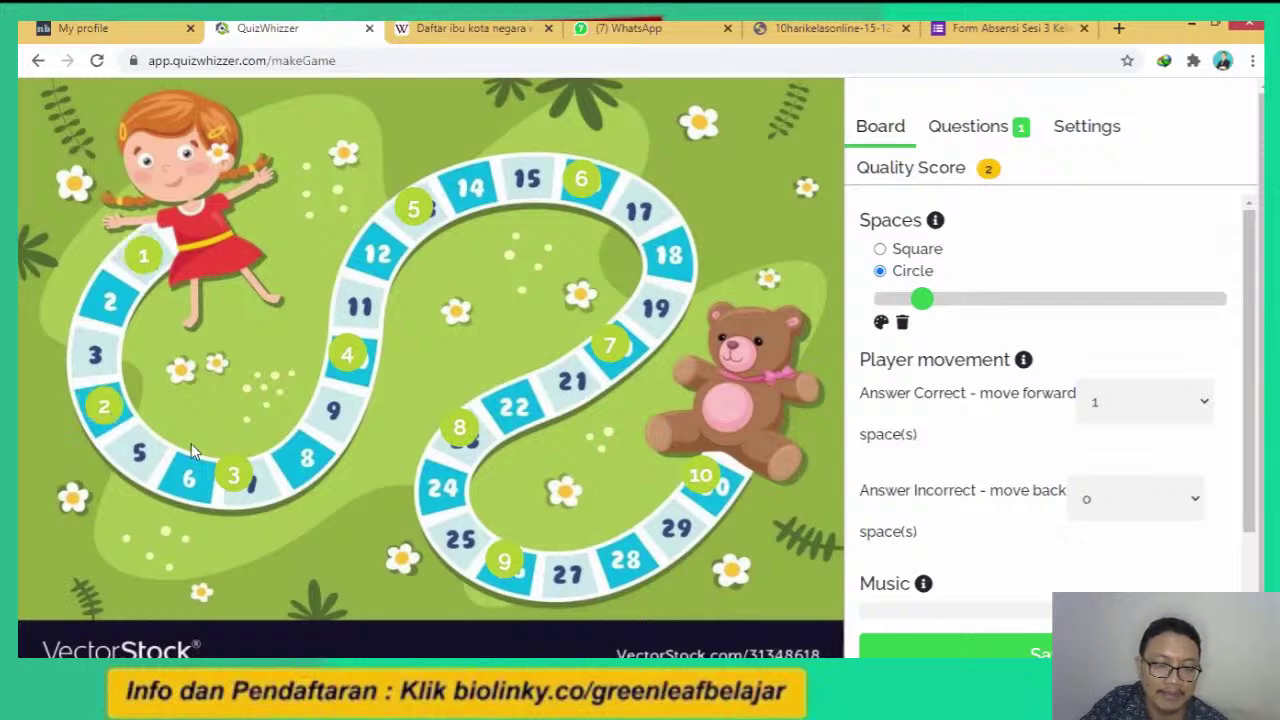
pyautogui.moveTo(243, 475); pyautogui.dragTo(247, 480)
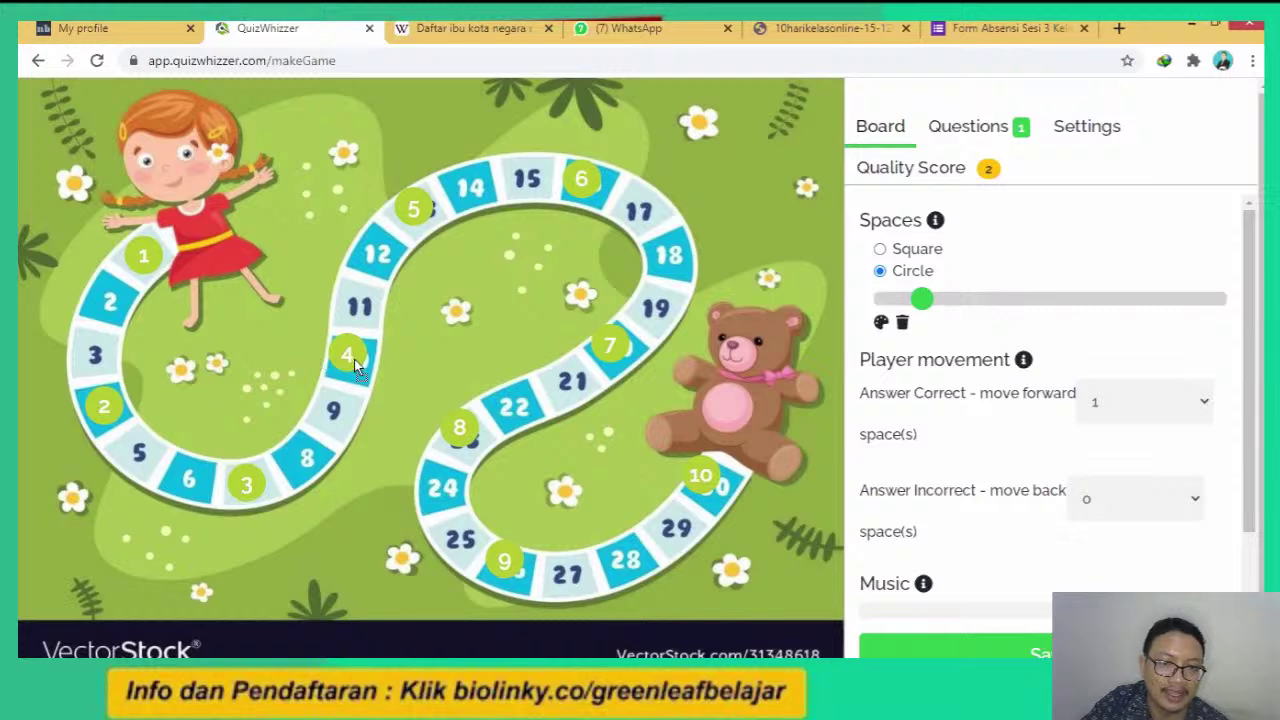
pyautogui.moveTo(360, 370); pyautogui.dragTo(365, 375)
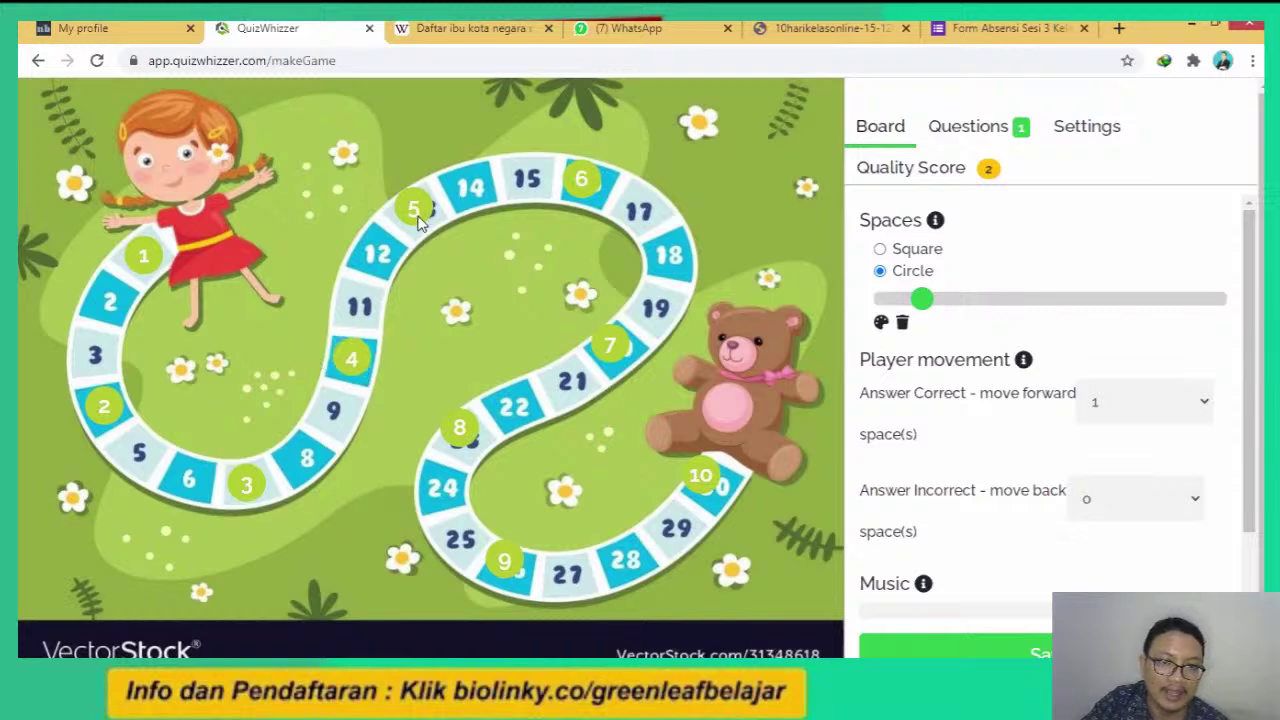
pyautogui.moveTo(420, 222); pyautogui.dragTo(421, 224)
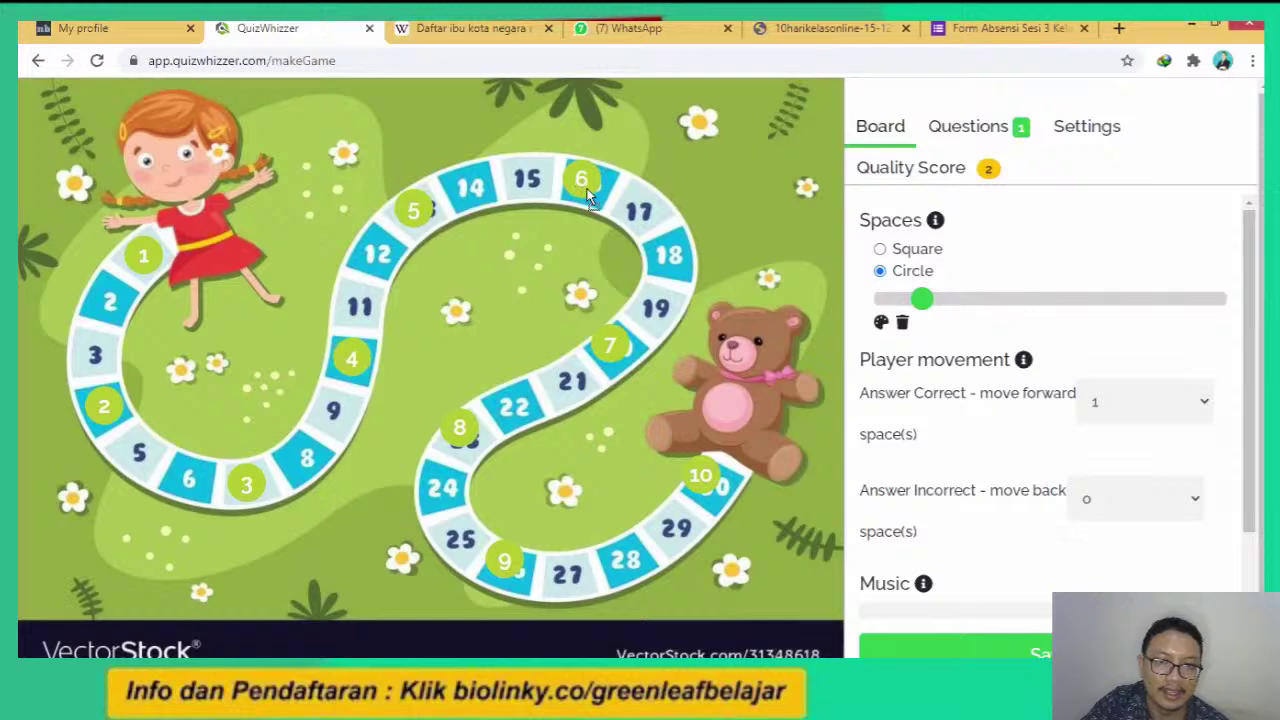
# Recentre spaces 6 to 10 on the printed squares 16, 20, 23, 26 and 30.
pyautogui.moveTo(591, 185); pyautogui.dragTo(600, 187)
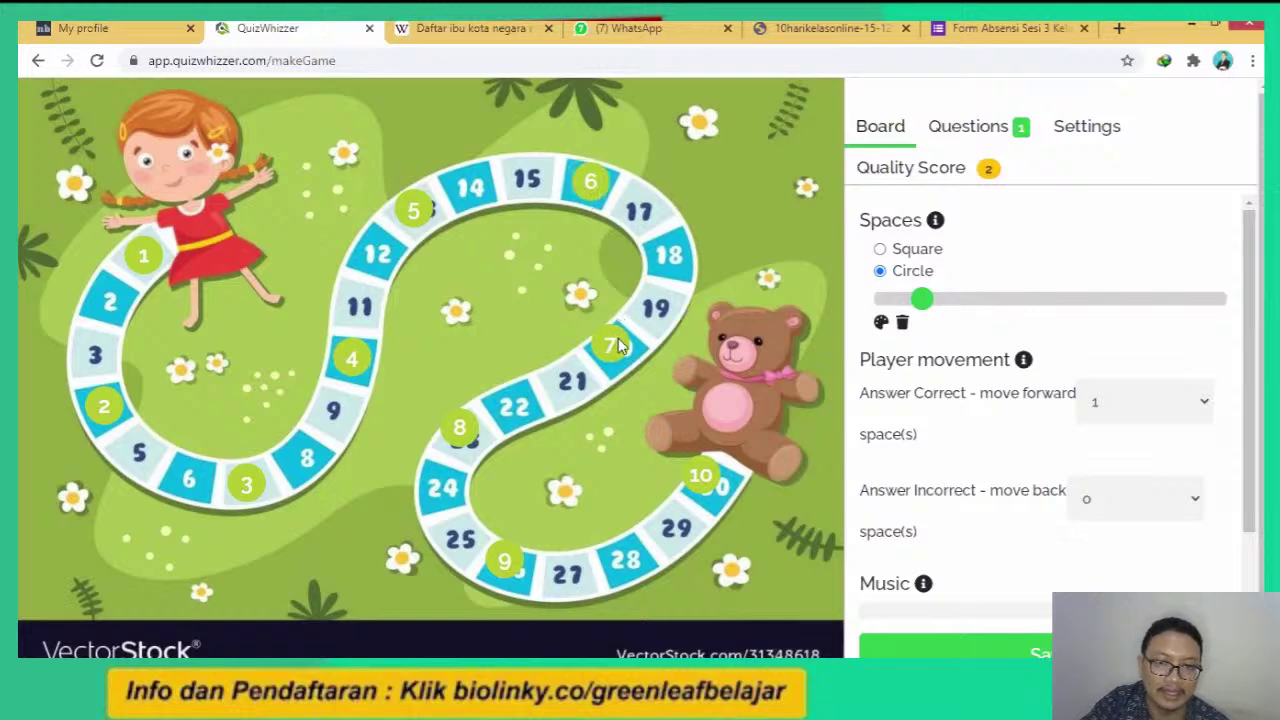
pyautogui.moveTo(618, 340); pyautogui.dragTo(622, 343)
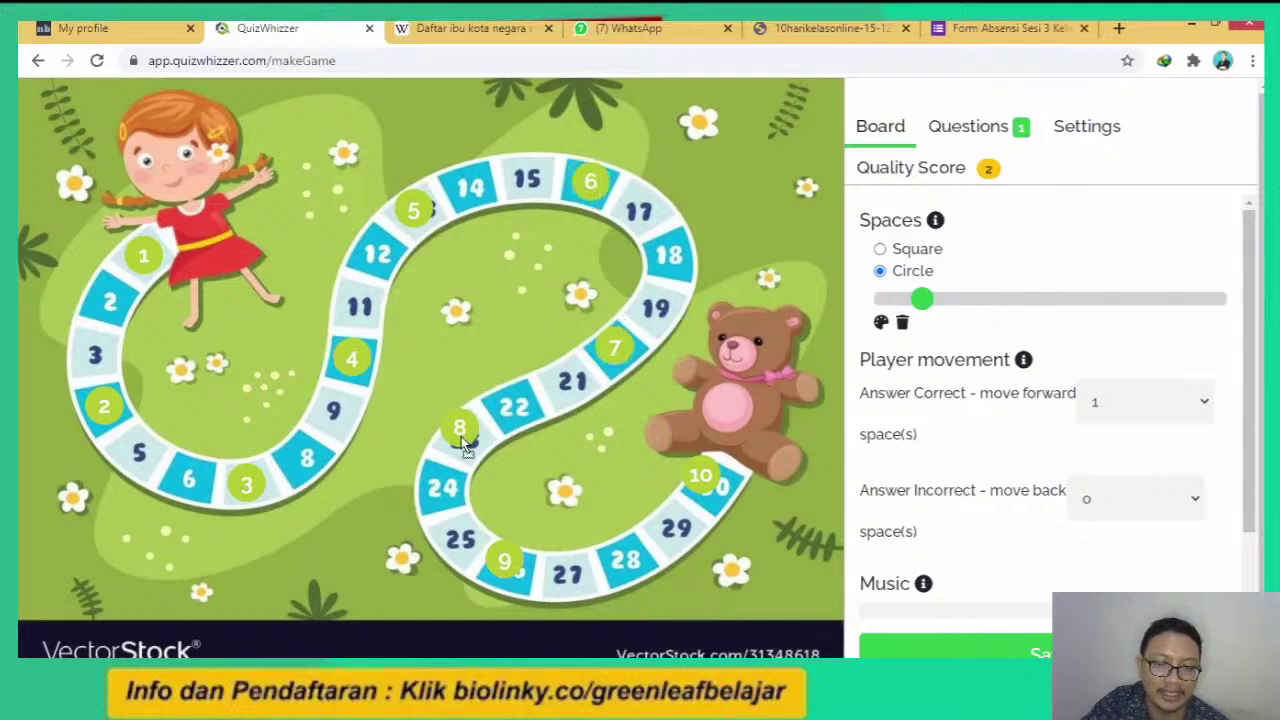
pyautogui.moveTo(461, 436); pyautogui.dragTo(463, 444)
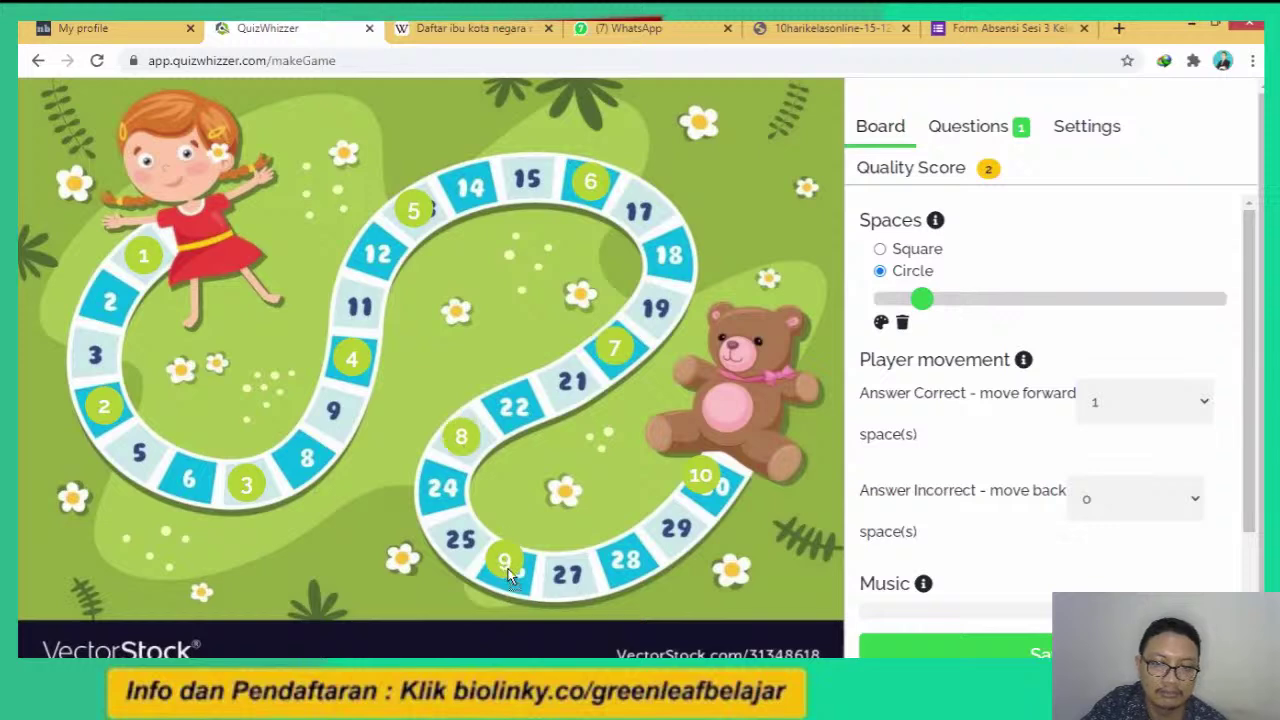
pyautogui.moveTo(506, 570); pyautogui.dragTo(512, 575)
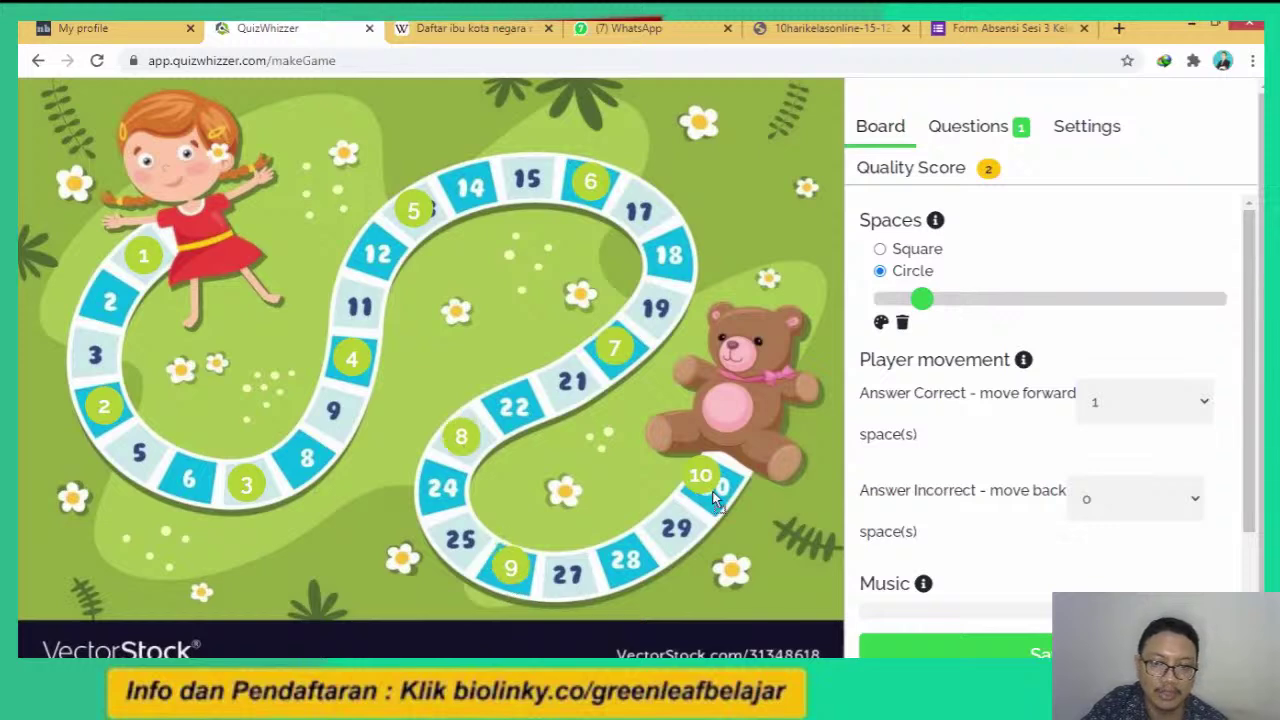
pyautogui.moveTo(712, 491); pyautogui.dragTo(721, 496)
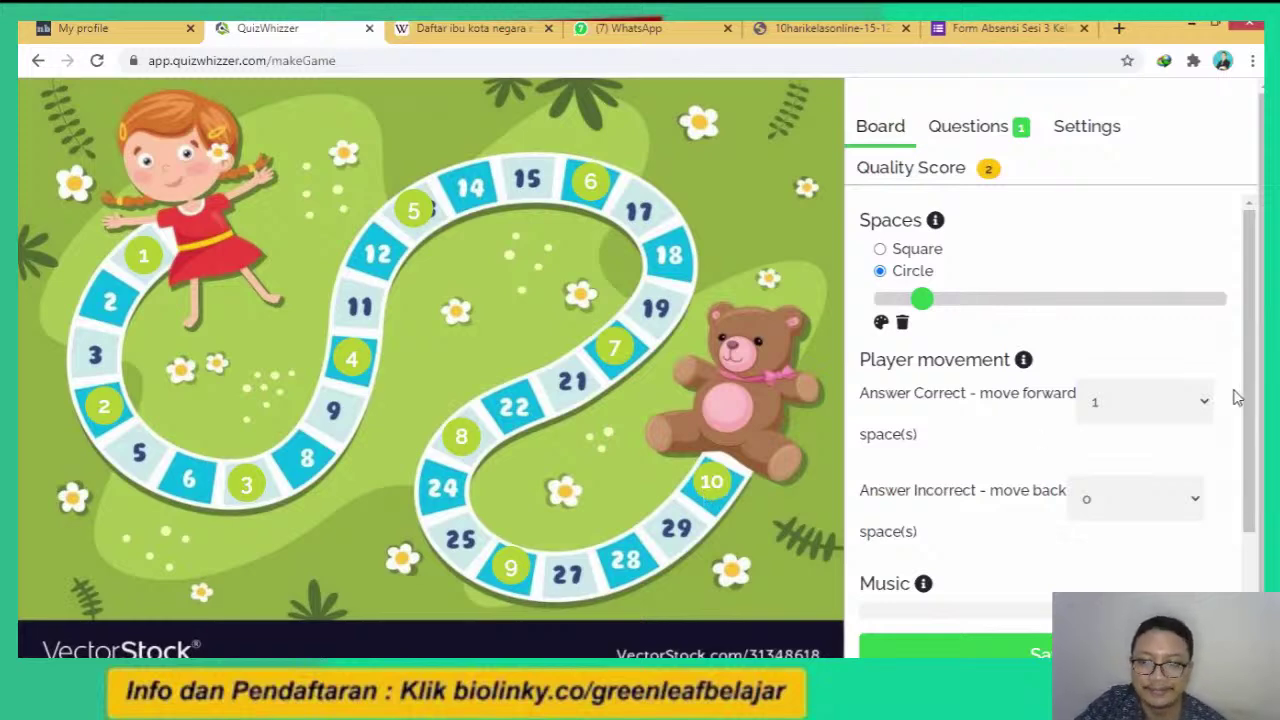
# Try Random (1-6) as the forward movement for correct answers and set it back to 1 space.
pyautogui.moveTo(1251, 357); pyautogui.dragTo(1254, 430)
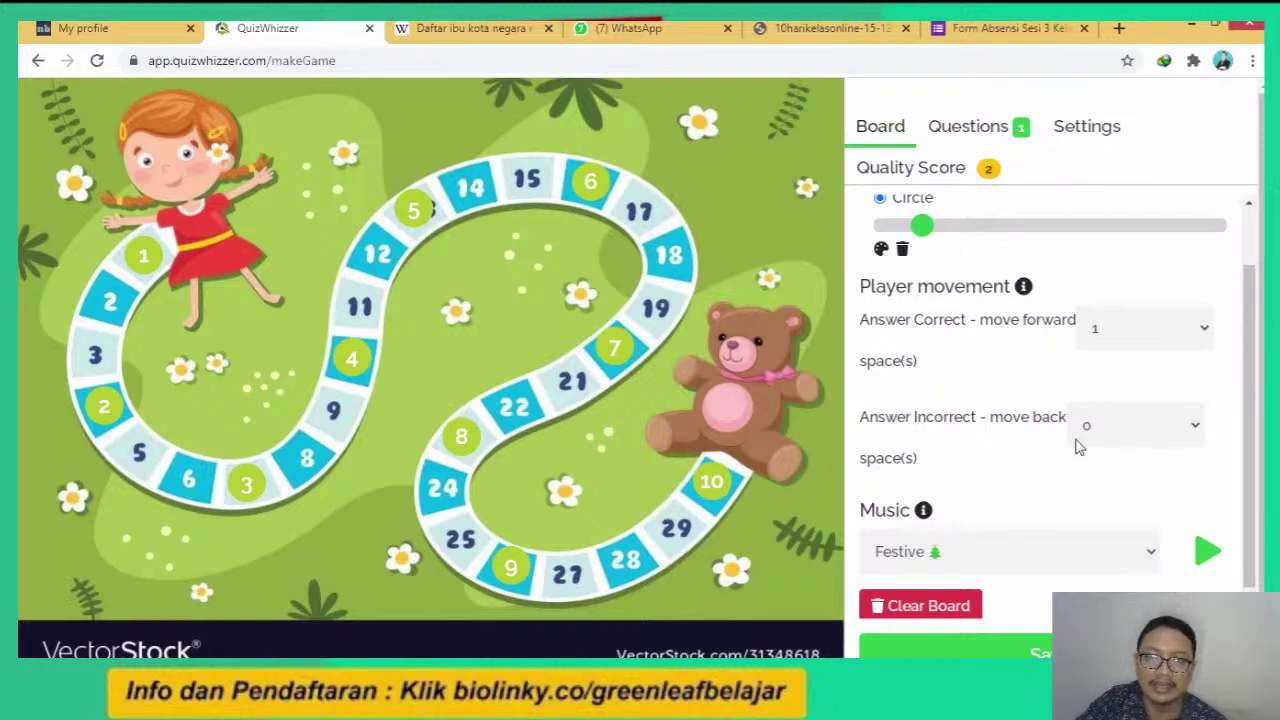
pyautogui.click(1205, 332)
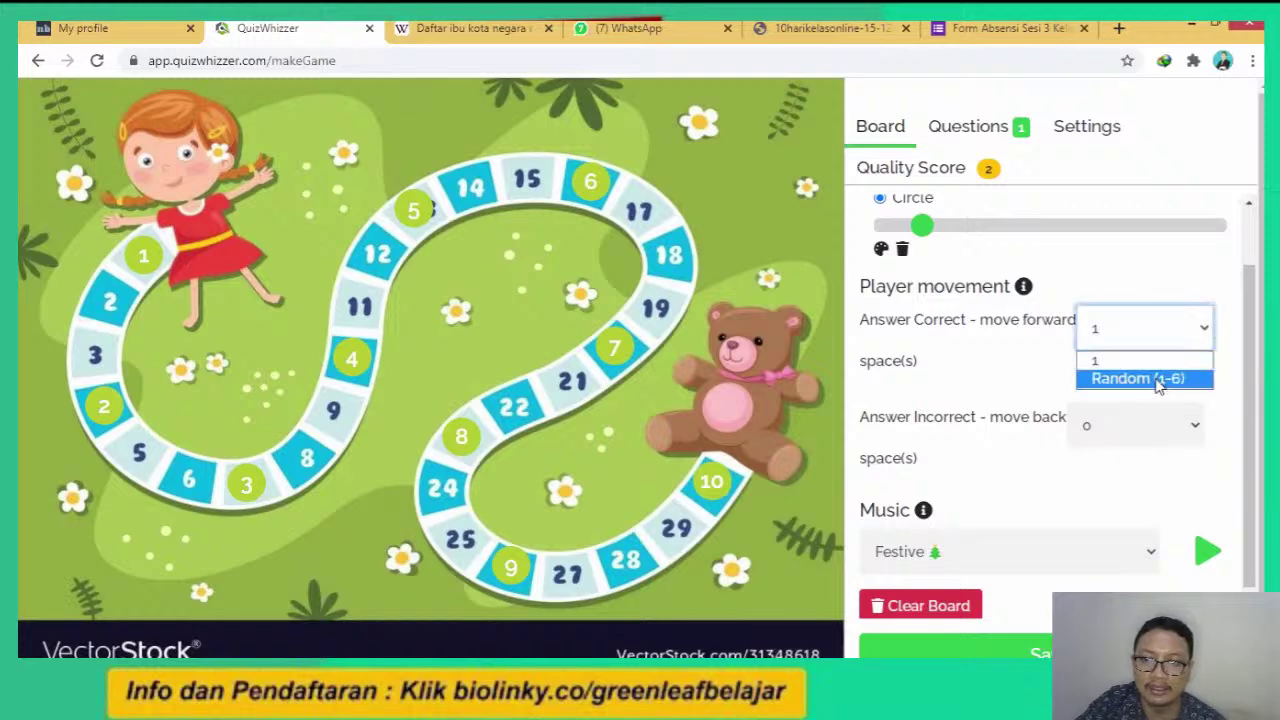
pyautogui.click(1168, 378)
pyautogui.click(1205, 332)
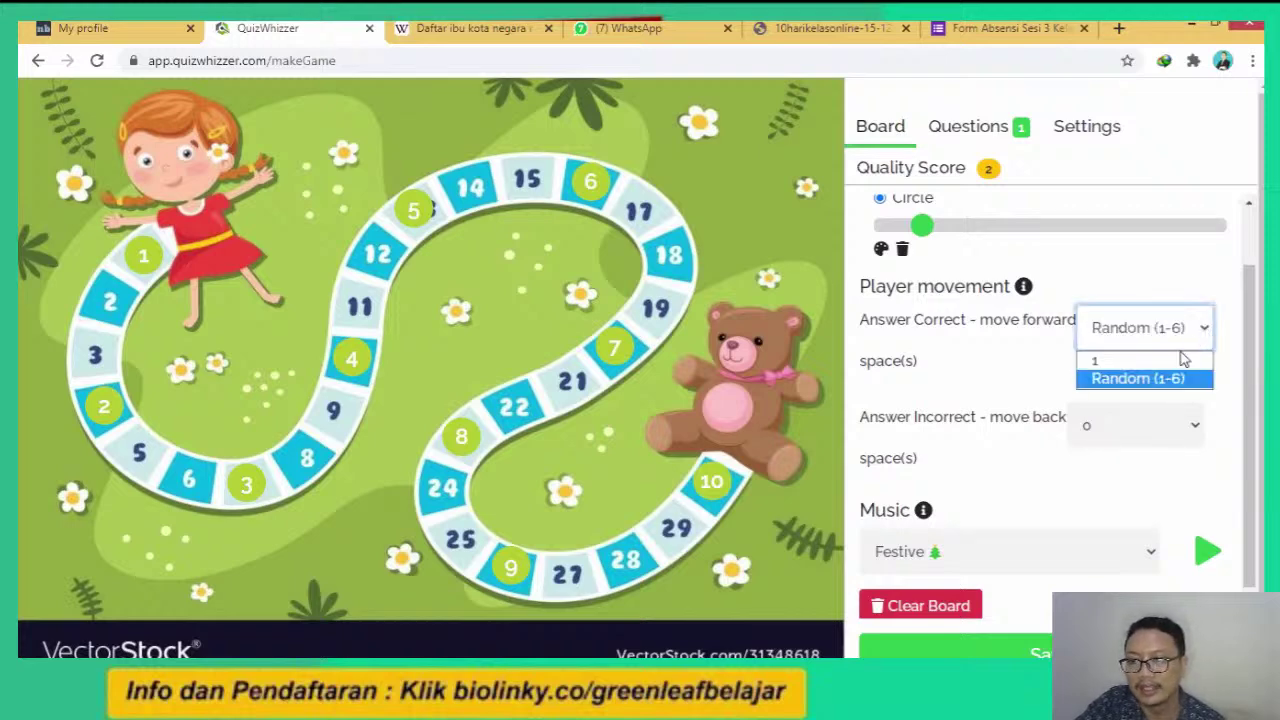
pyautogui.click(1168, 376)
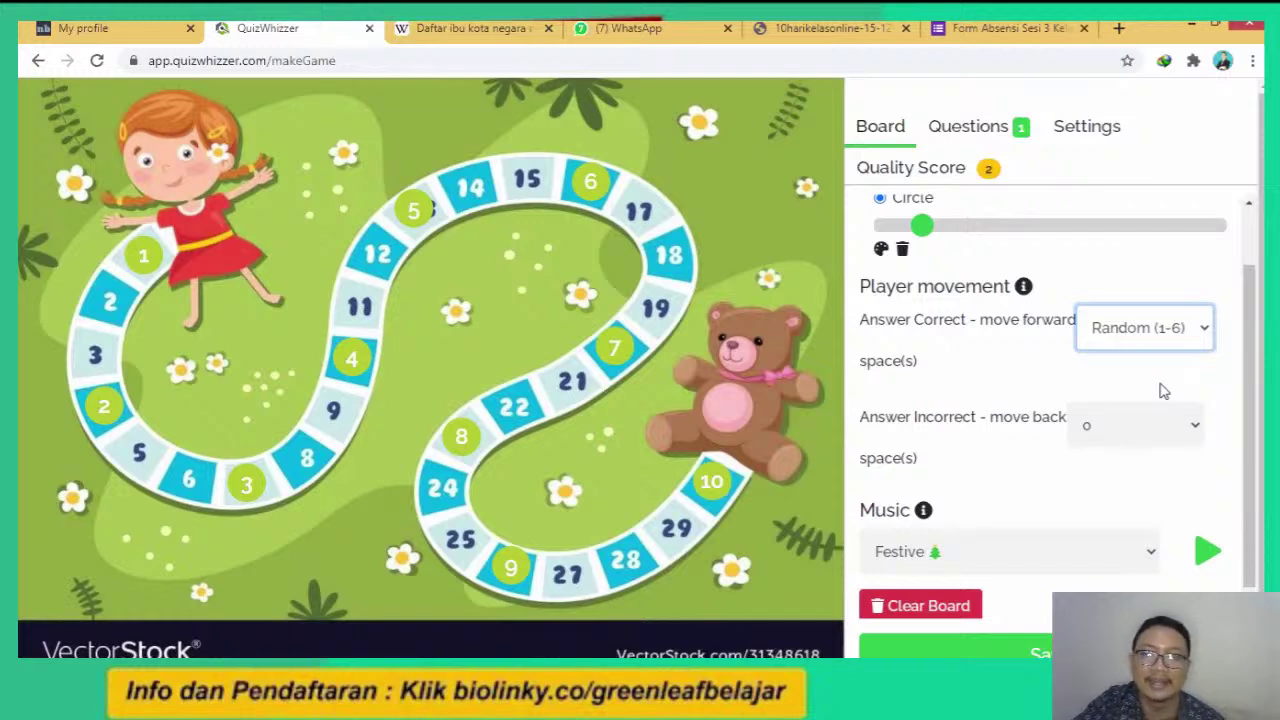
pyautogui.click(1206, 333)
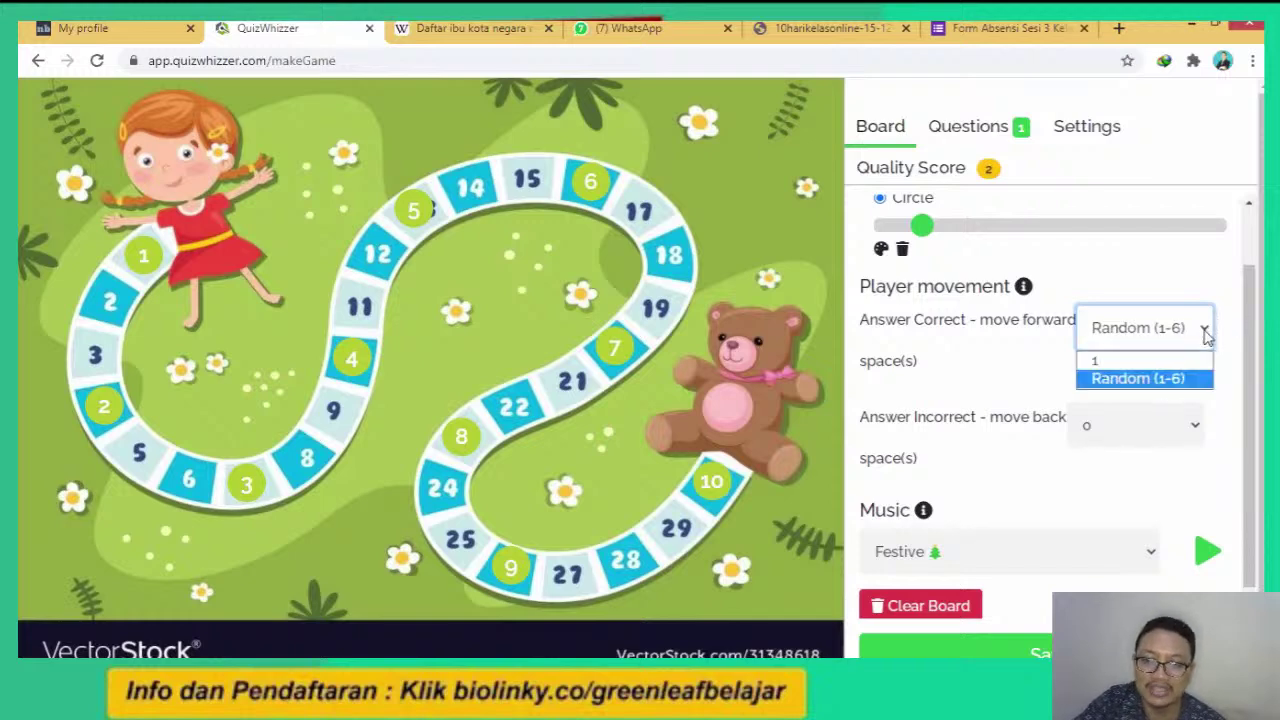
pyautogui.click(1140, 362)
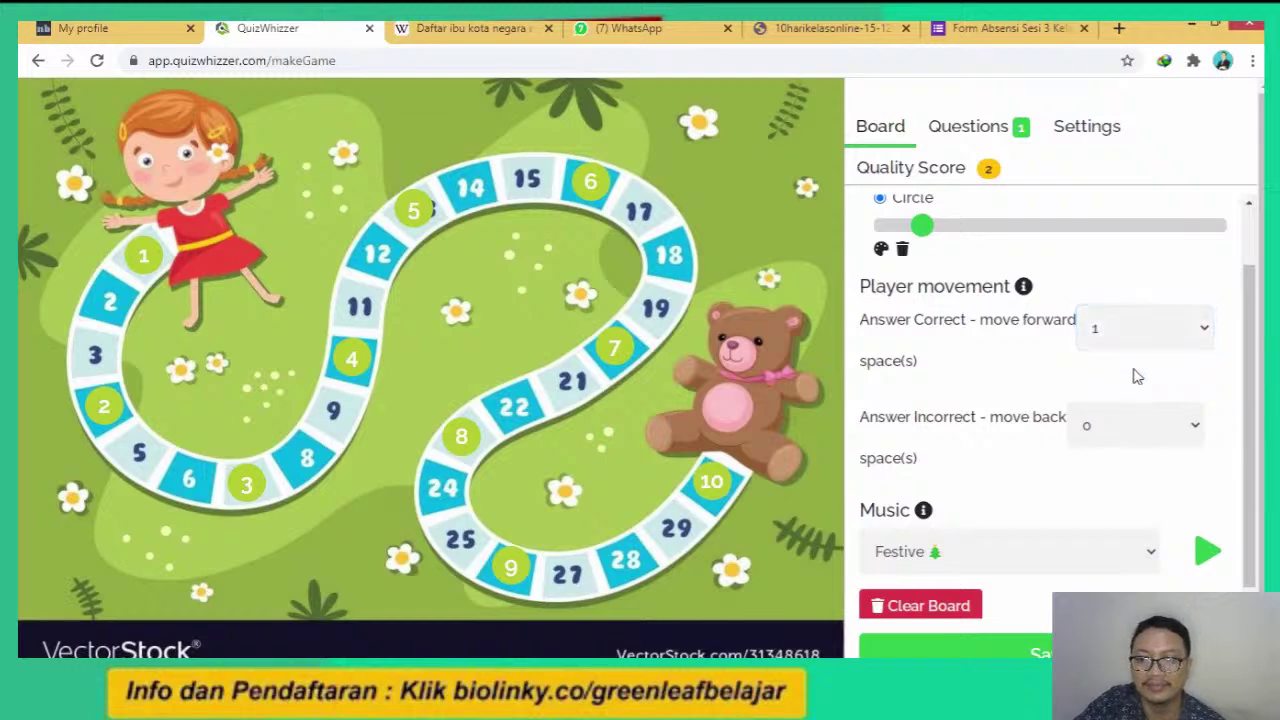
pyautogui.click(1207, 333)
pyautogui.click(1170, 376)
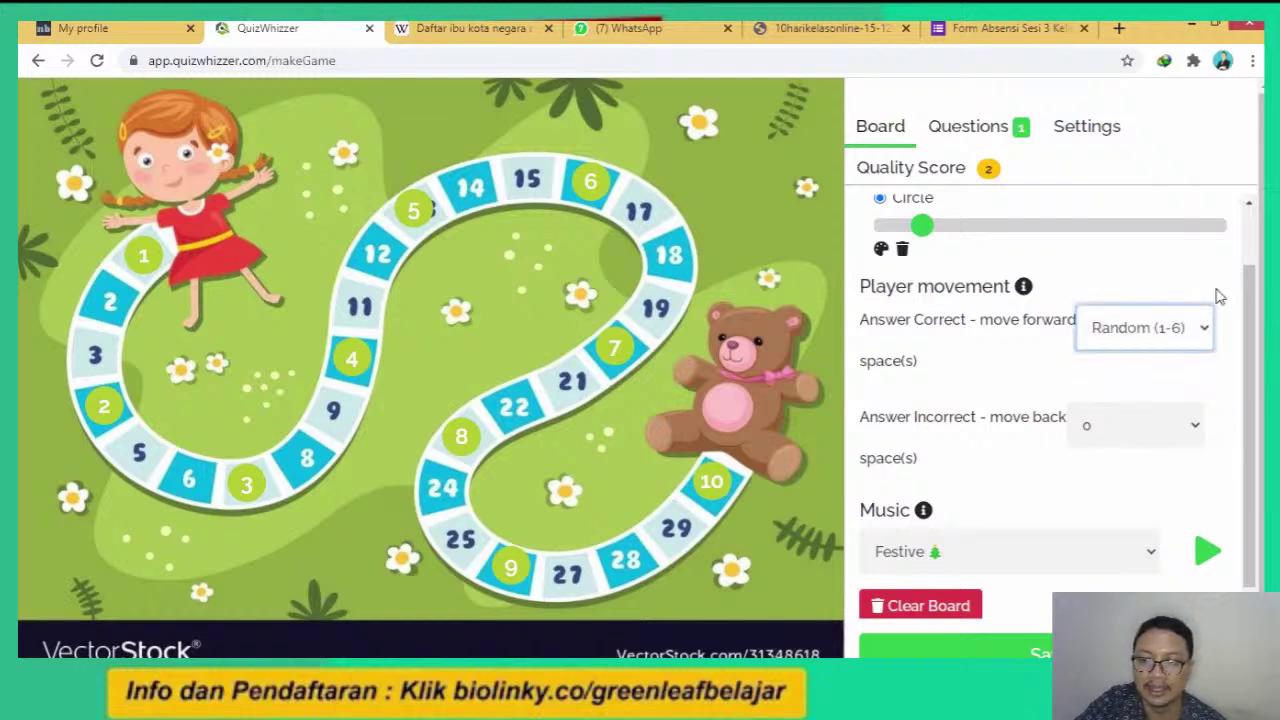
pyautogui.click(1204, 328)
pyautogui.click(1150, 362)
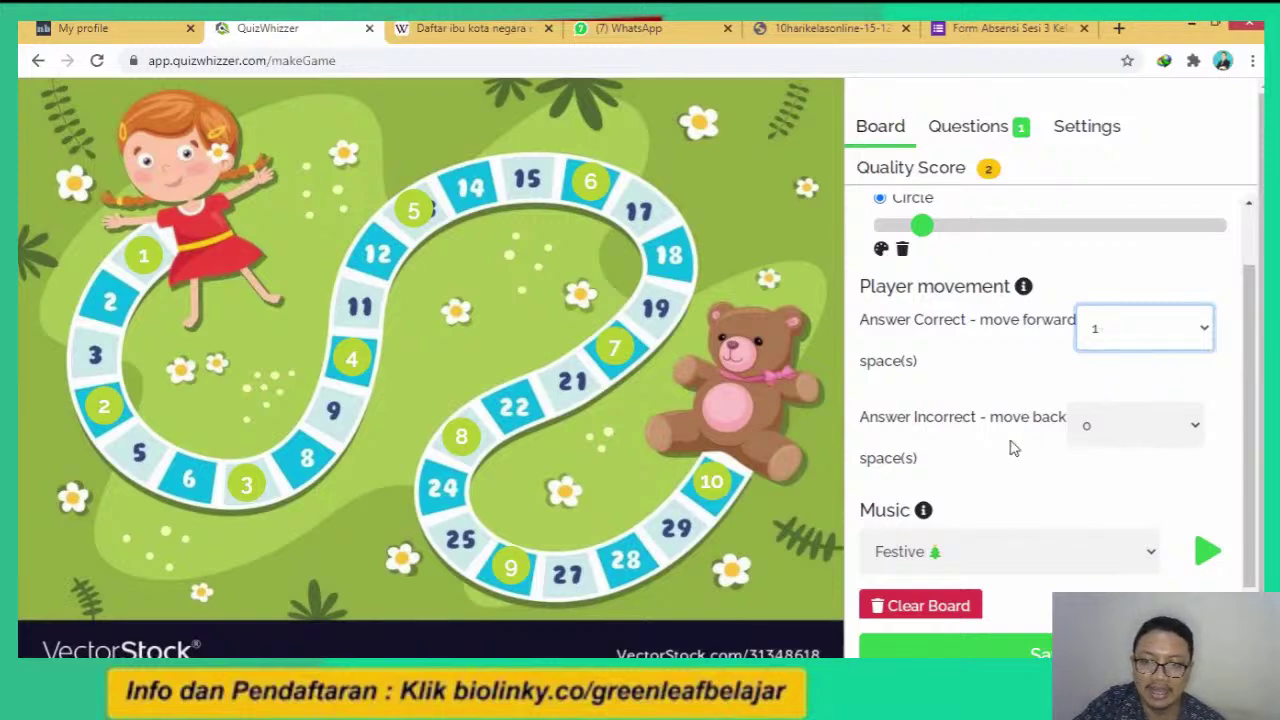
# Try 2, 3 and Random (1-6) as the backward movement for incorrect answers and set it to 1 space.
pyautogui.click(1192, 429)
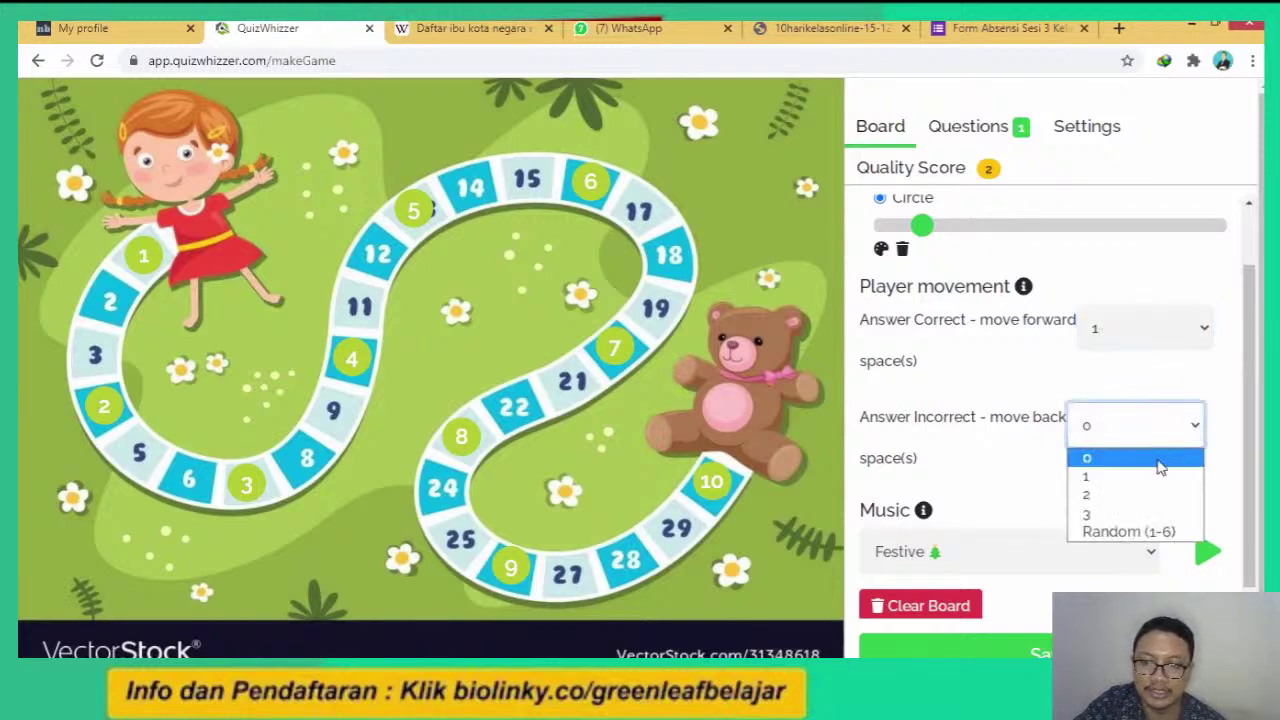
pyautogui.click(1151, 474)
pyautogui.click(1192, 429)
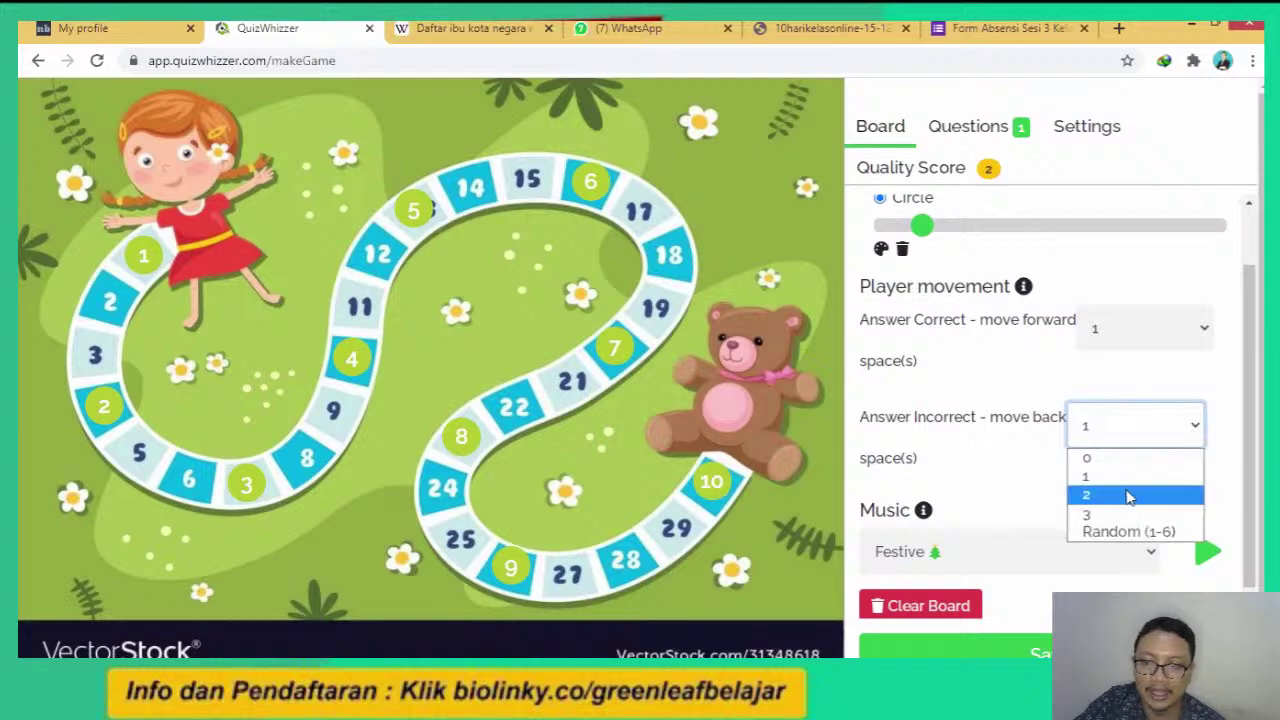
pyautogui.click(1123, 494)
pyautogui.click(1194, 429)
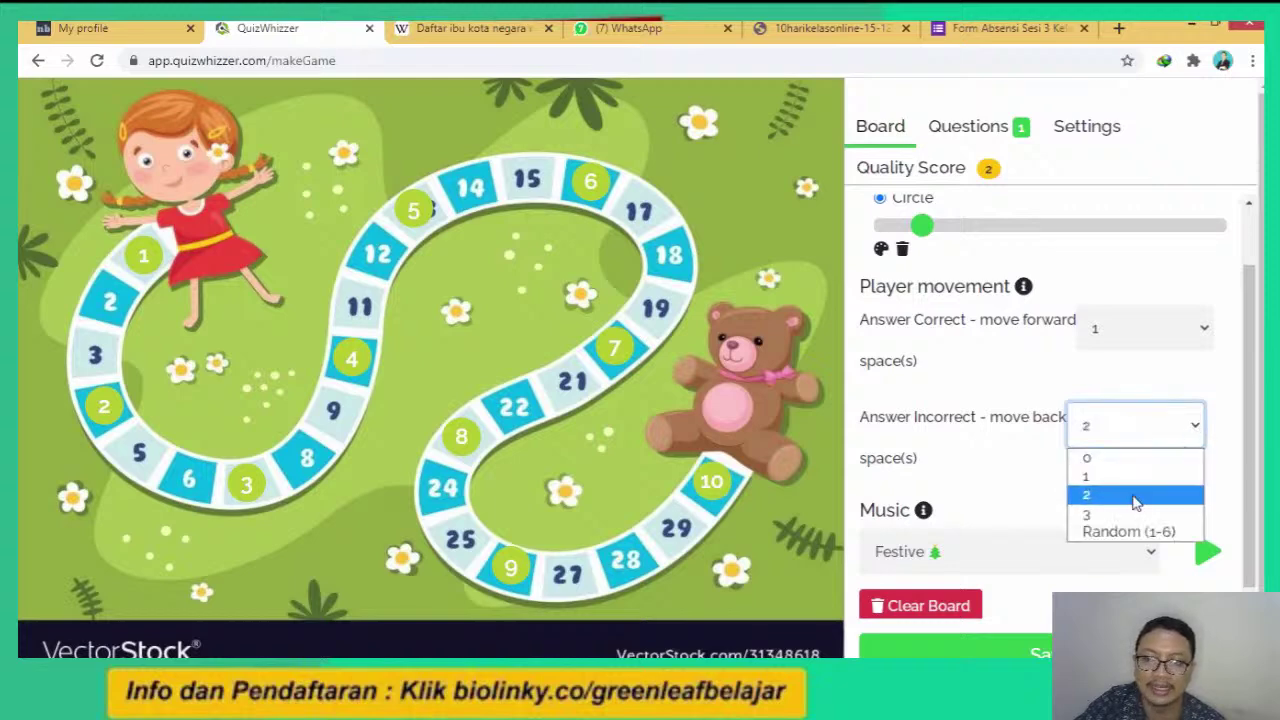
pyautogui.click(1130, 514)
pyautogui.click(1200, 415)
pyautogui.click(1122, 530)
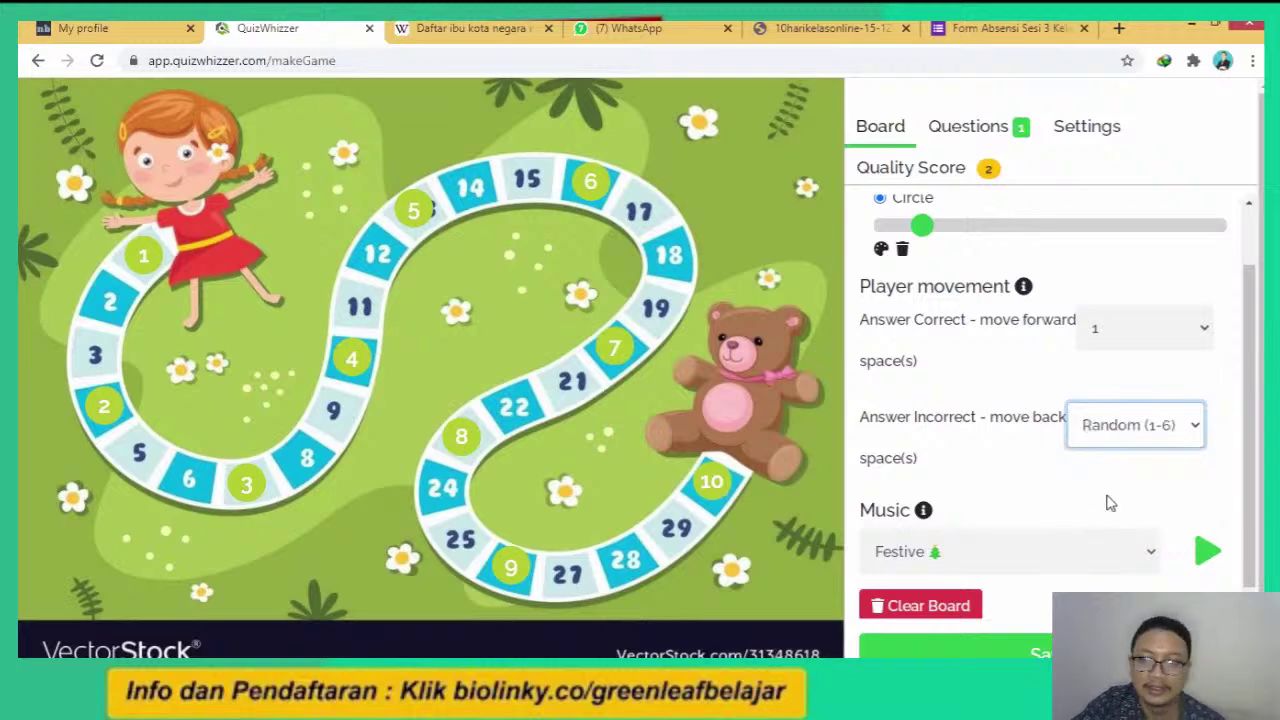
pyautogui.click(1196, 428)
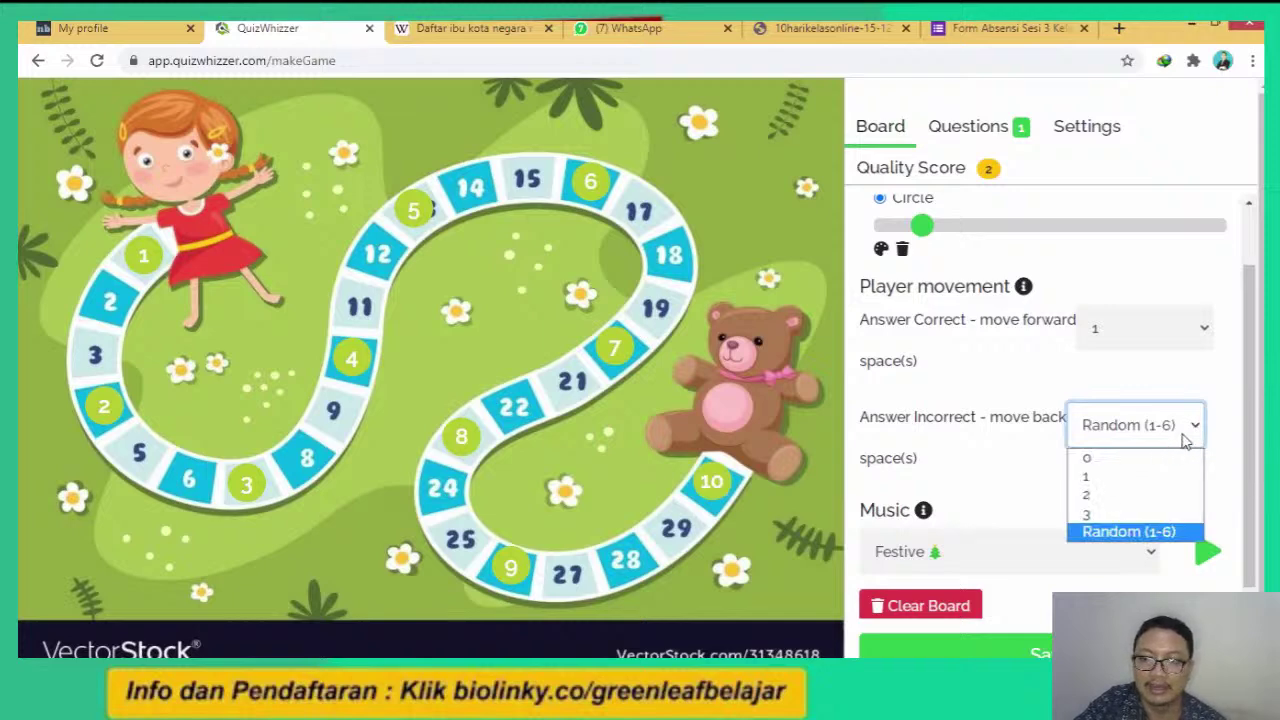
pyautogui.click(1129, 477)
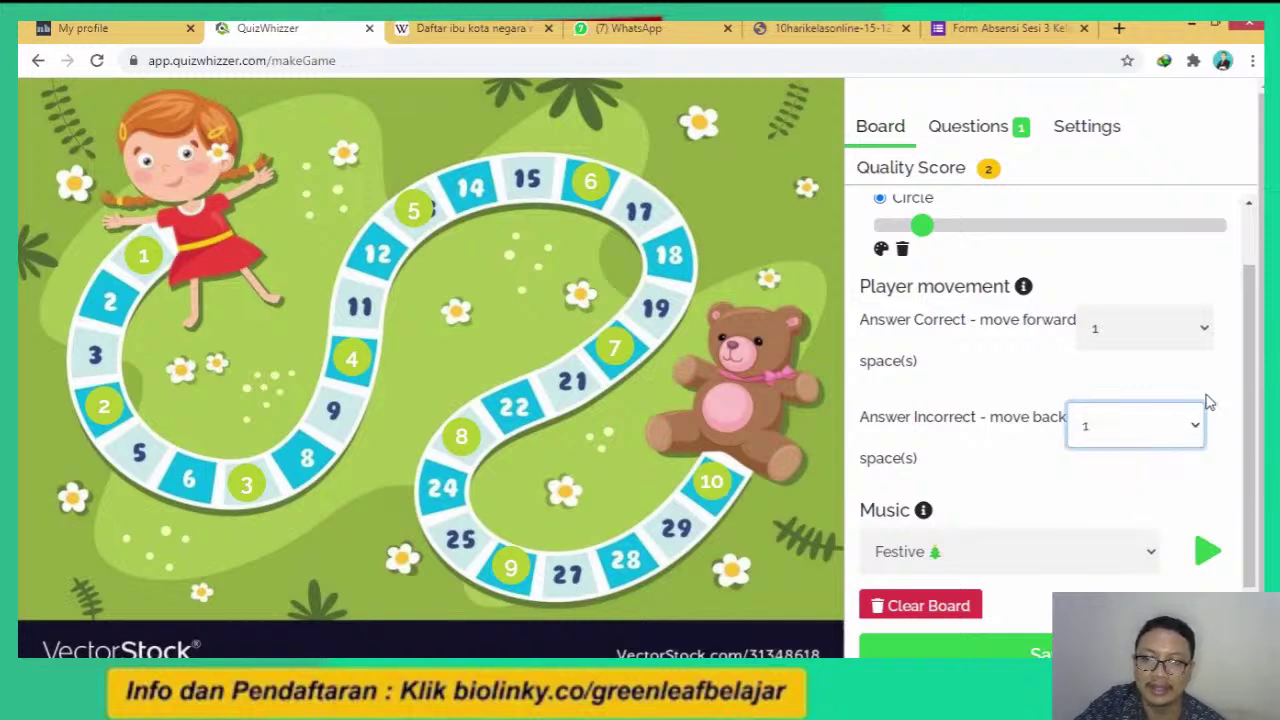
pyautogui.click(1013, 380)
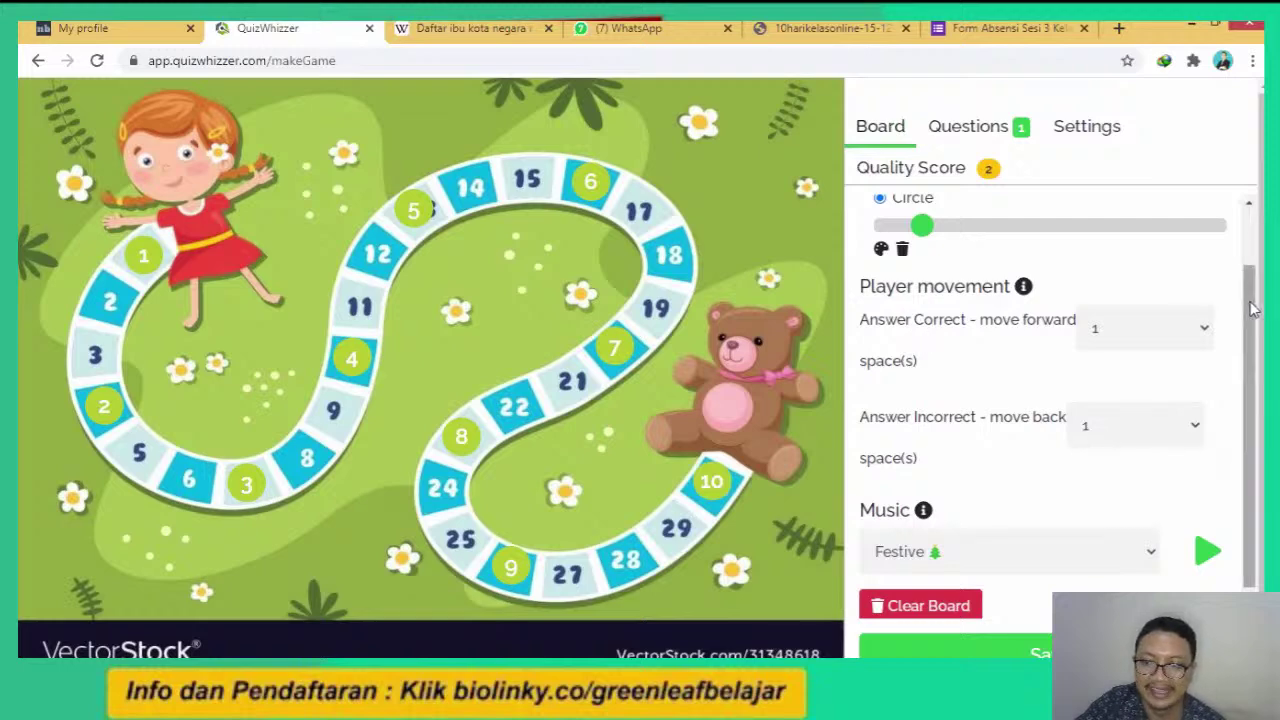
# Try Majesty as the game music, change it to They Say, and preview that track briefly.
pyautogui.scroll(-1, 1253, 310)
pyautogui.click(1147, 536)
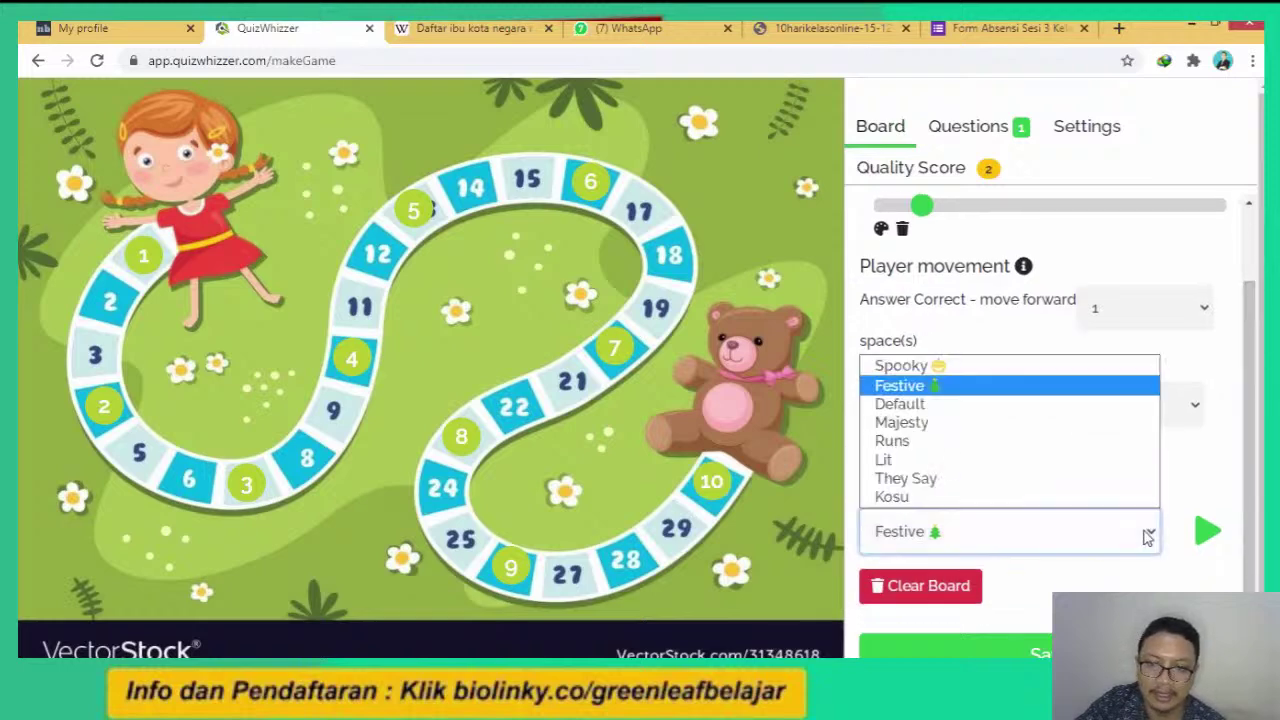
pyautogui.click(945, 423)
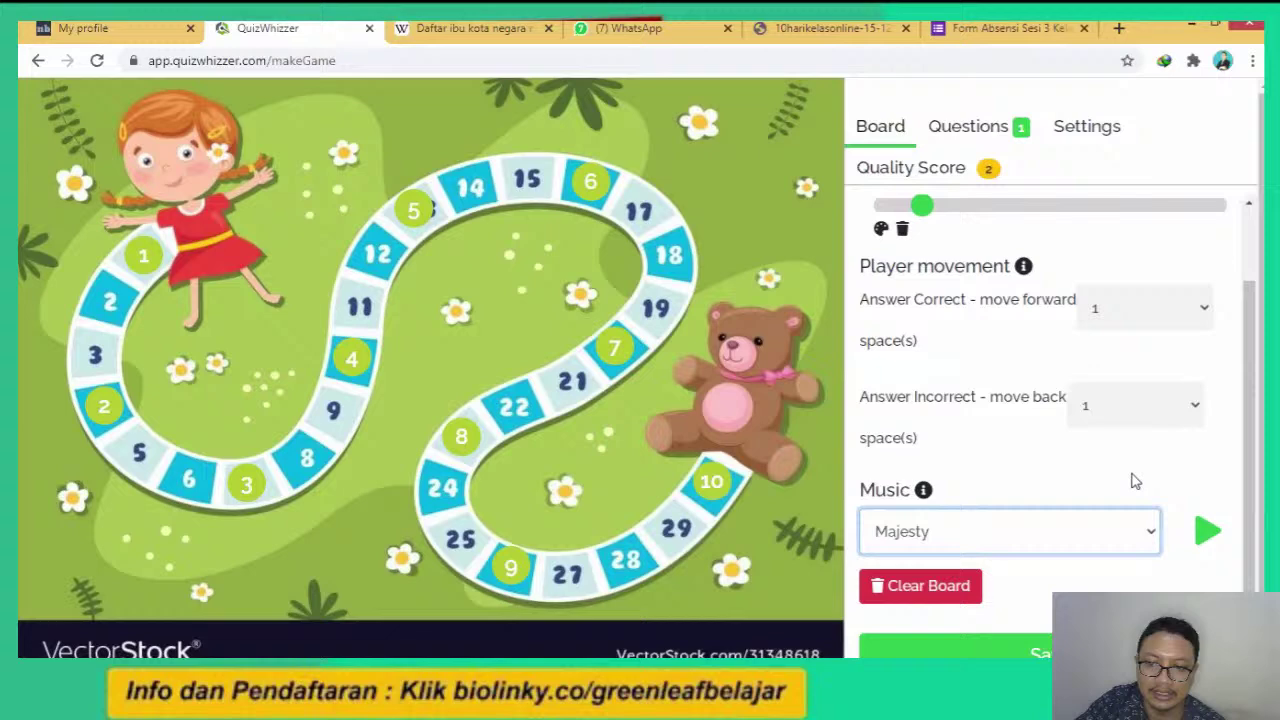
pyautogui.click(1147, 545)
pyautogui.click(1037, 478)
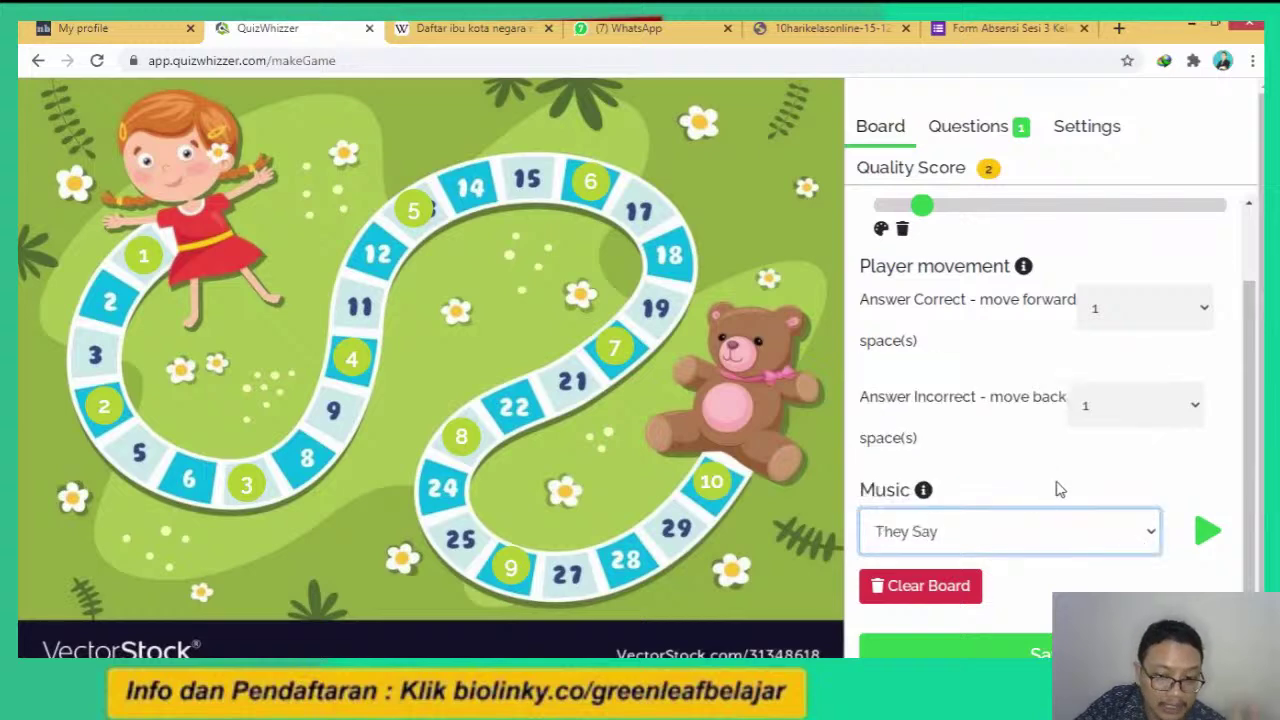
pyautogui.click(1210, 533)
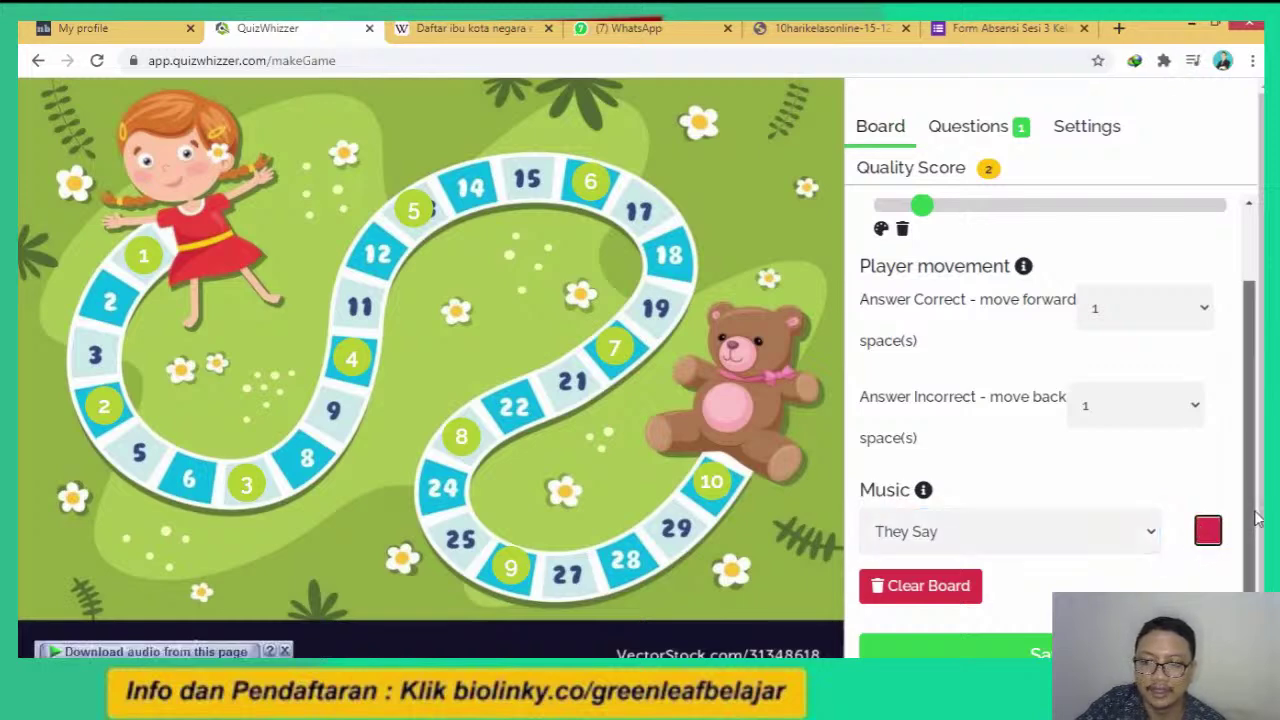
pyautogui.click(1210, 538)
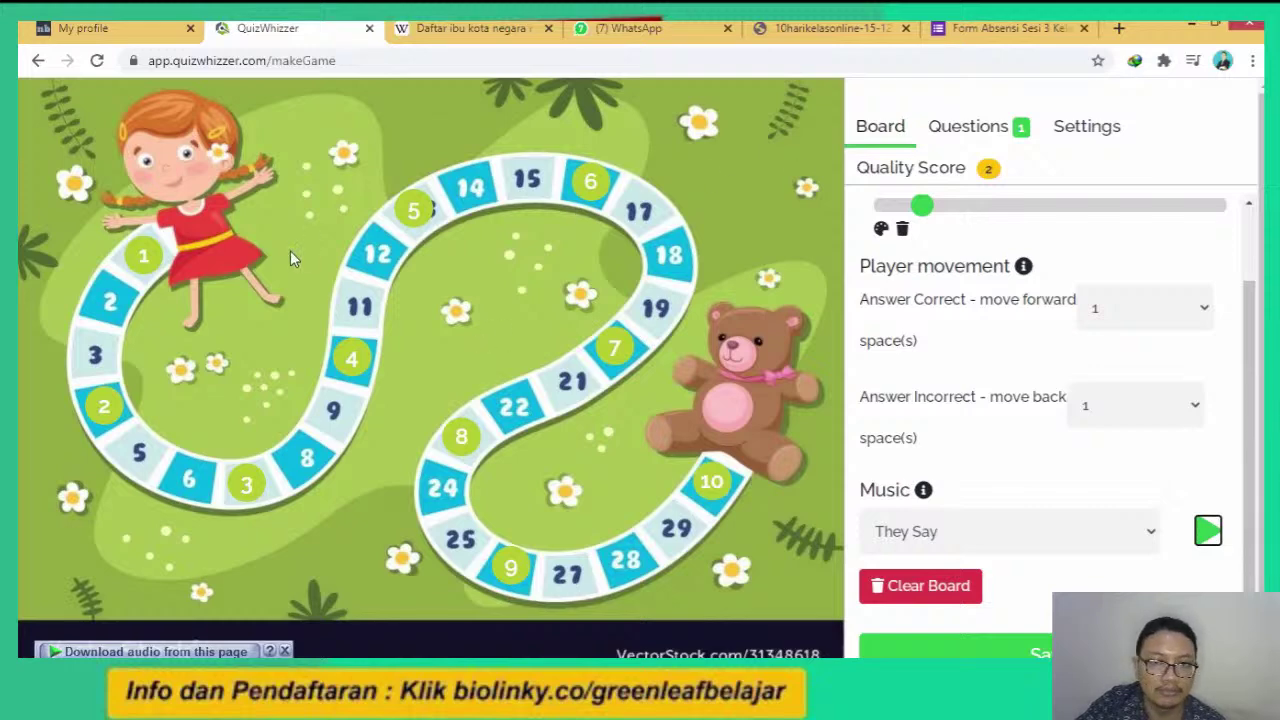
# Open the empty multiple-choice Question 1 for editing, with one look back at the board.
pyautogui.click(968, 130)
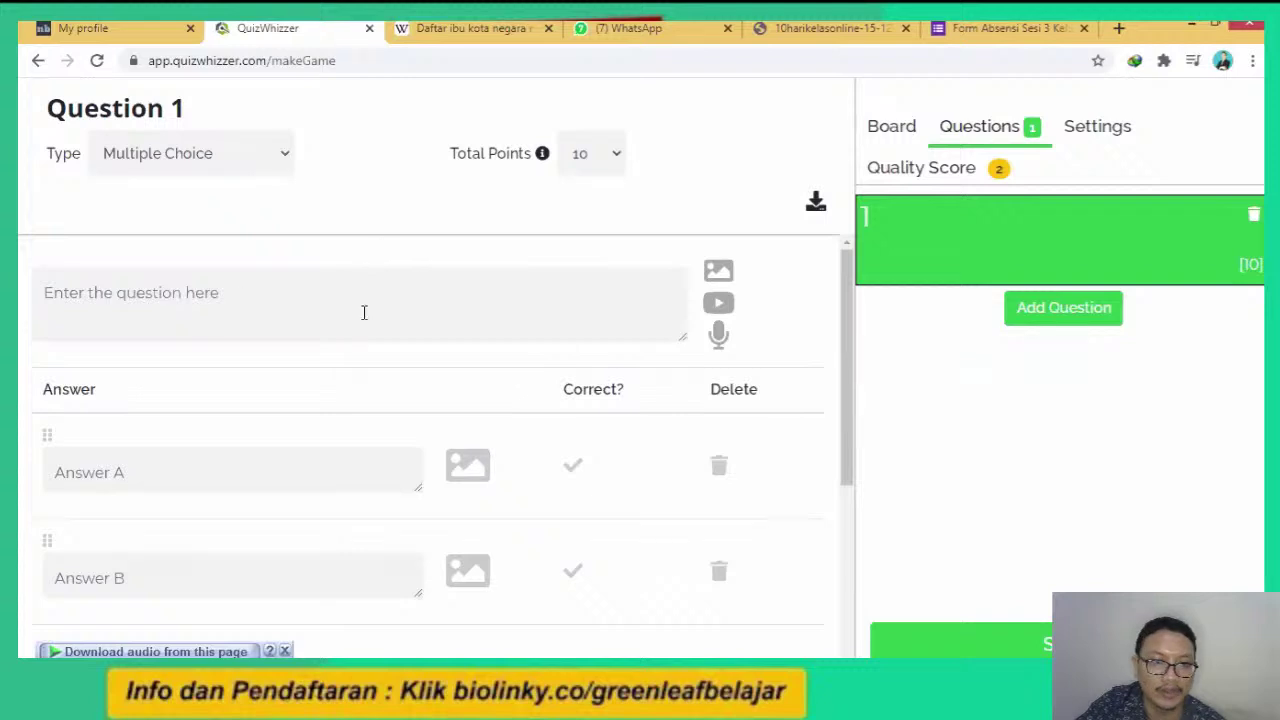
pyautogui.click(165, 302)
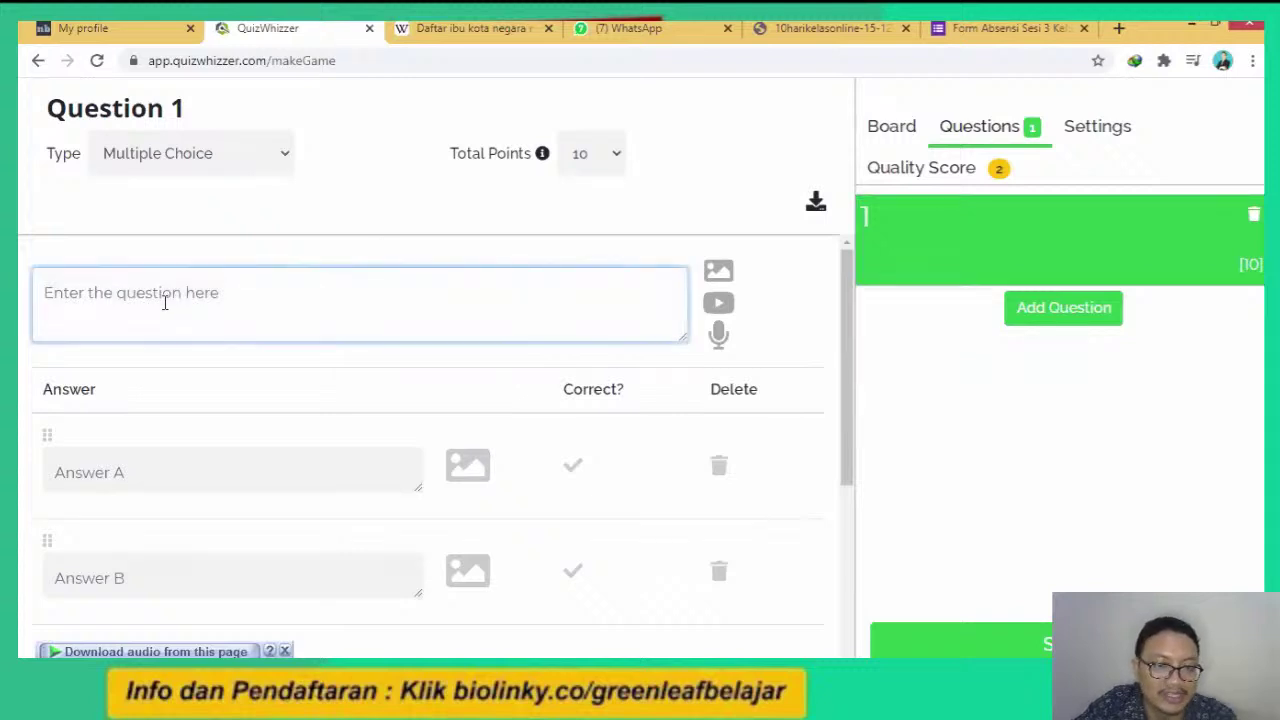
pyautogui.click(905, 134)
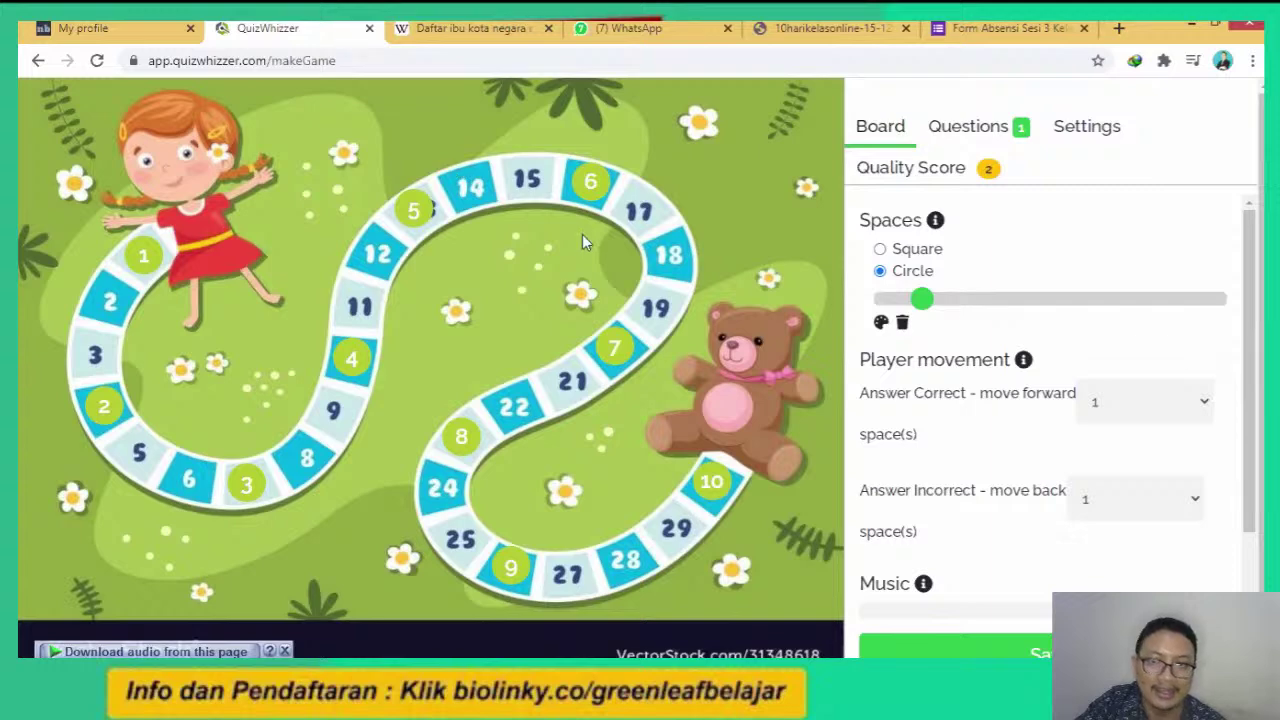
pyautogui.click(1000, 137)
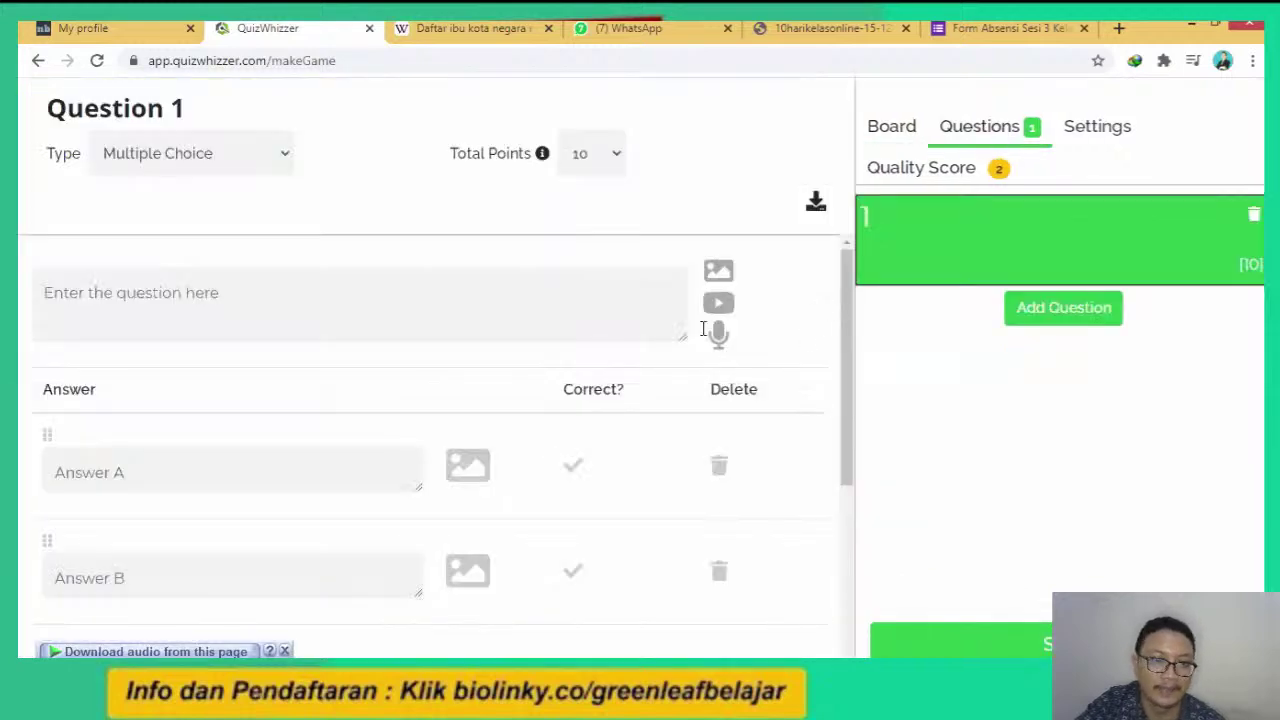
pyautogui.click(285, 310)
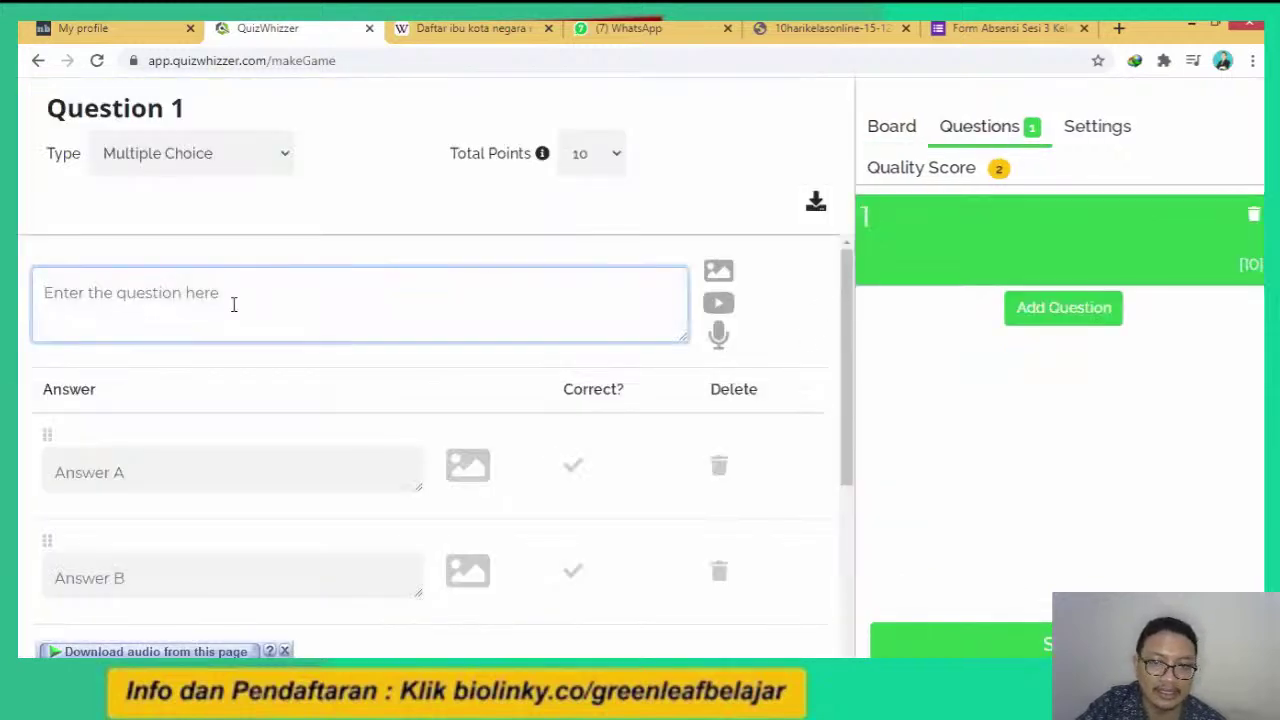
# Look at the image and YouTube video options for Question 1 without adding any media.
pyautogui.click(718, 270)
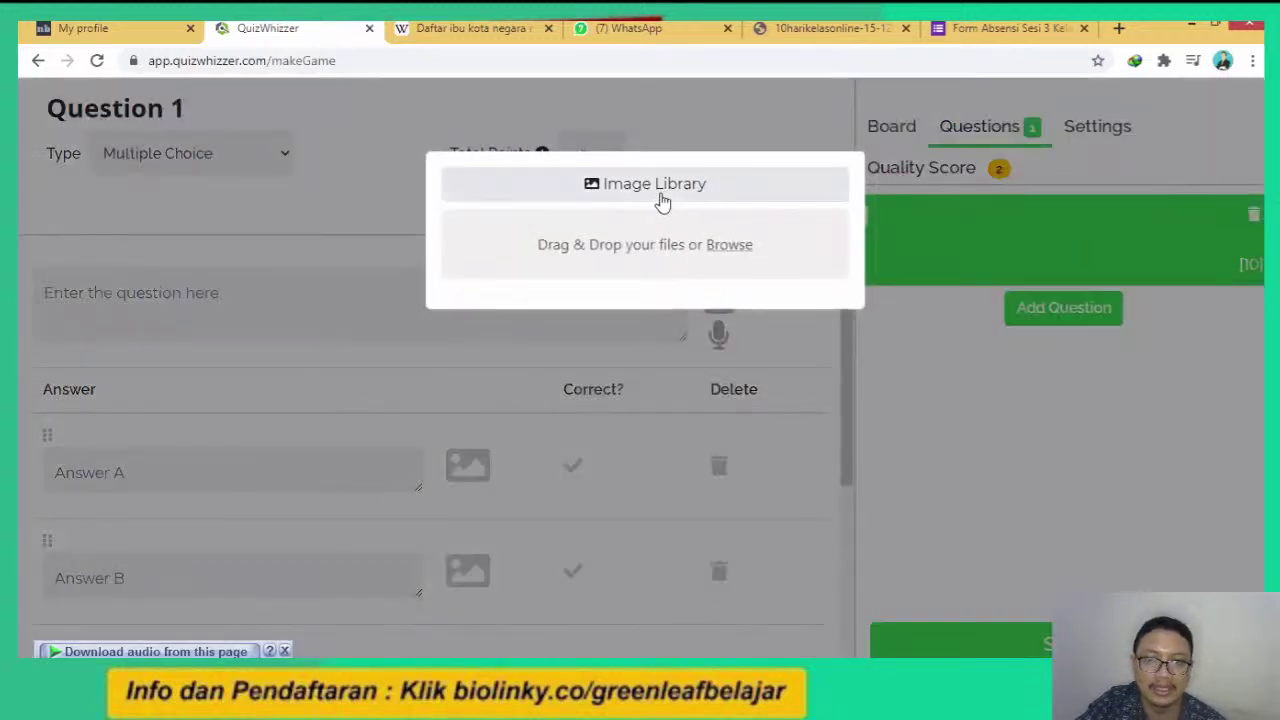
pyautogui.click(760, 354)
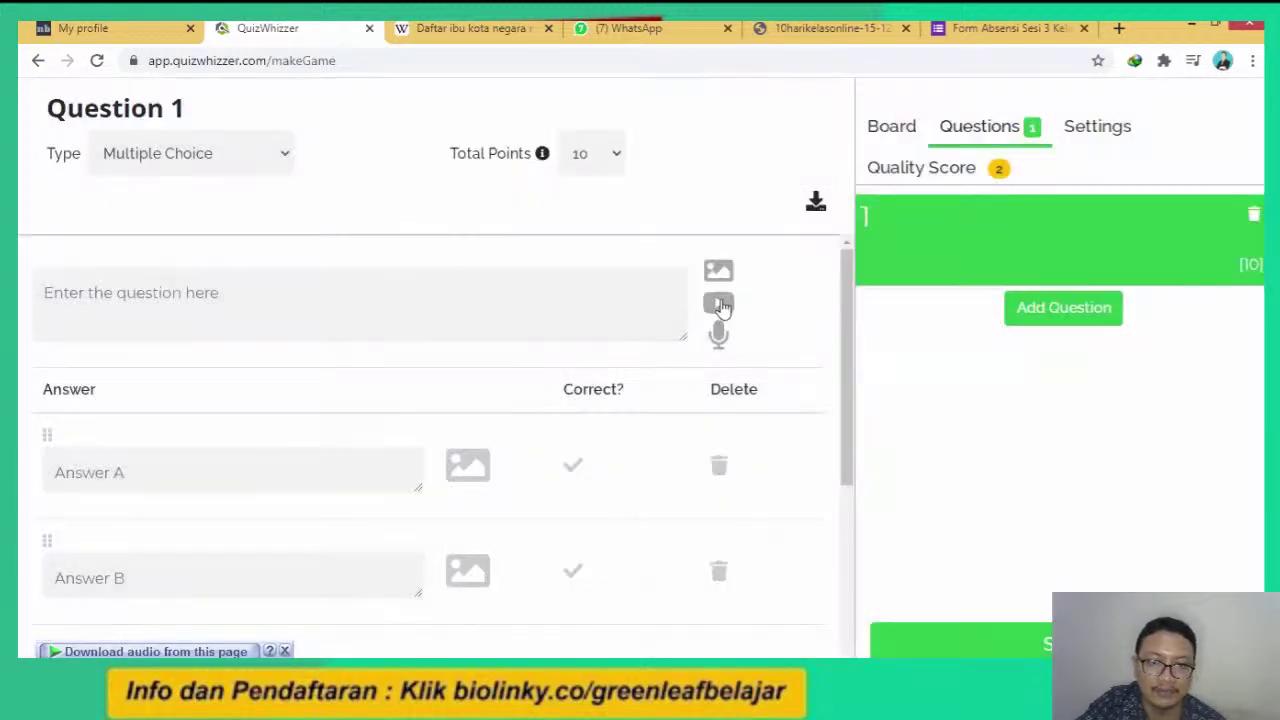
pyautogui.click(720, 305)
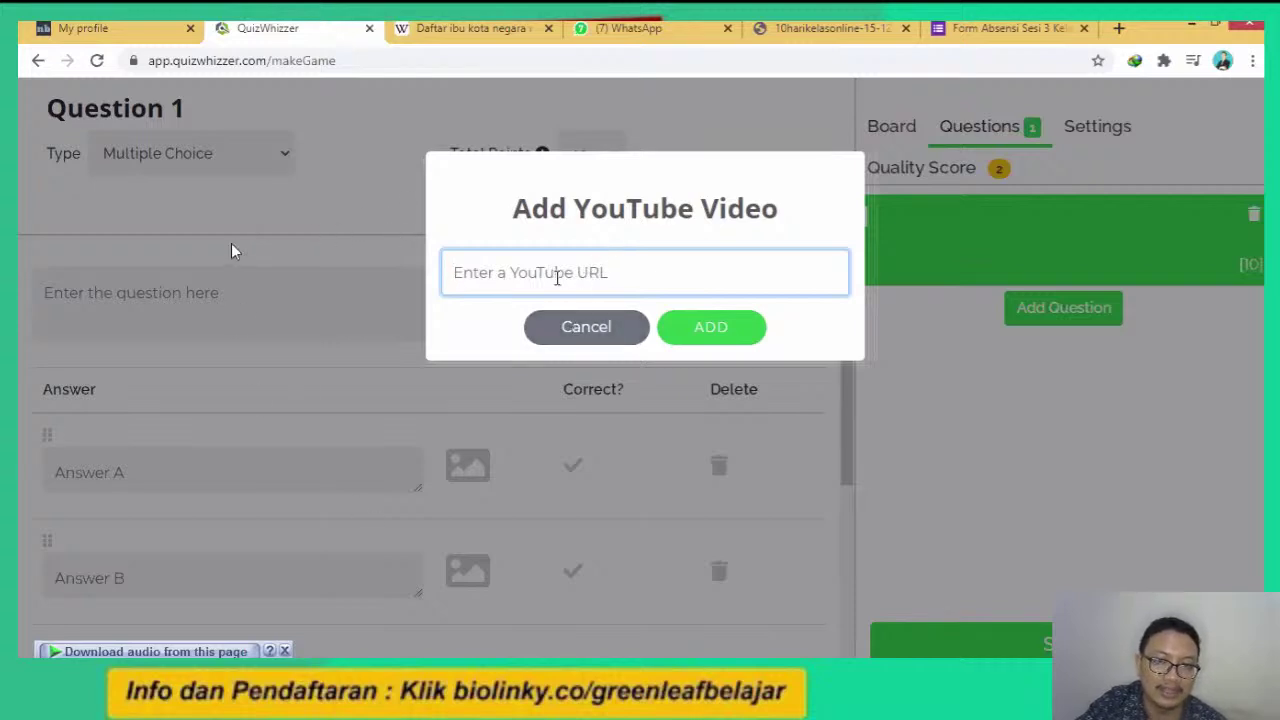
pyautogui.click(586, 326)
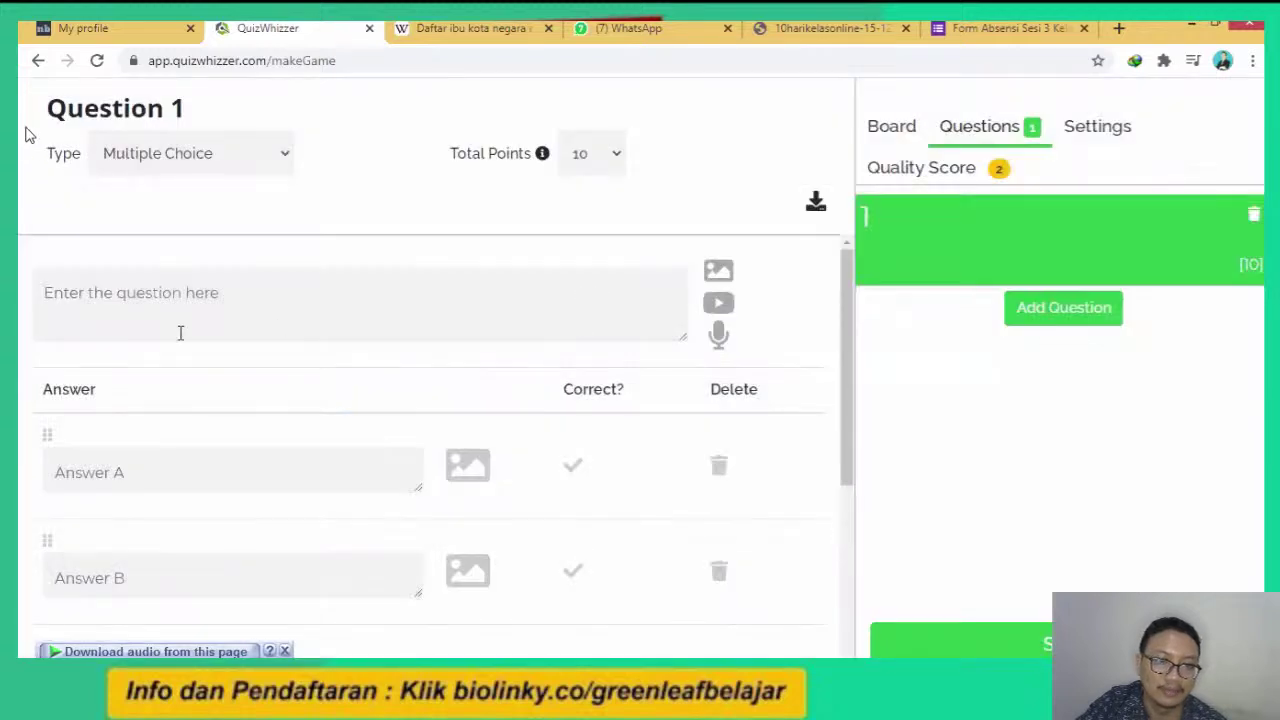
pyautogui.click(123, 303)
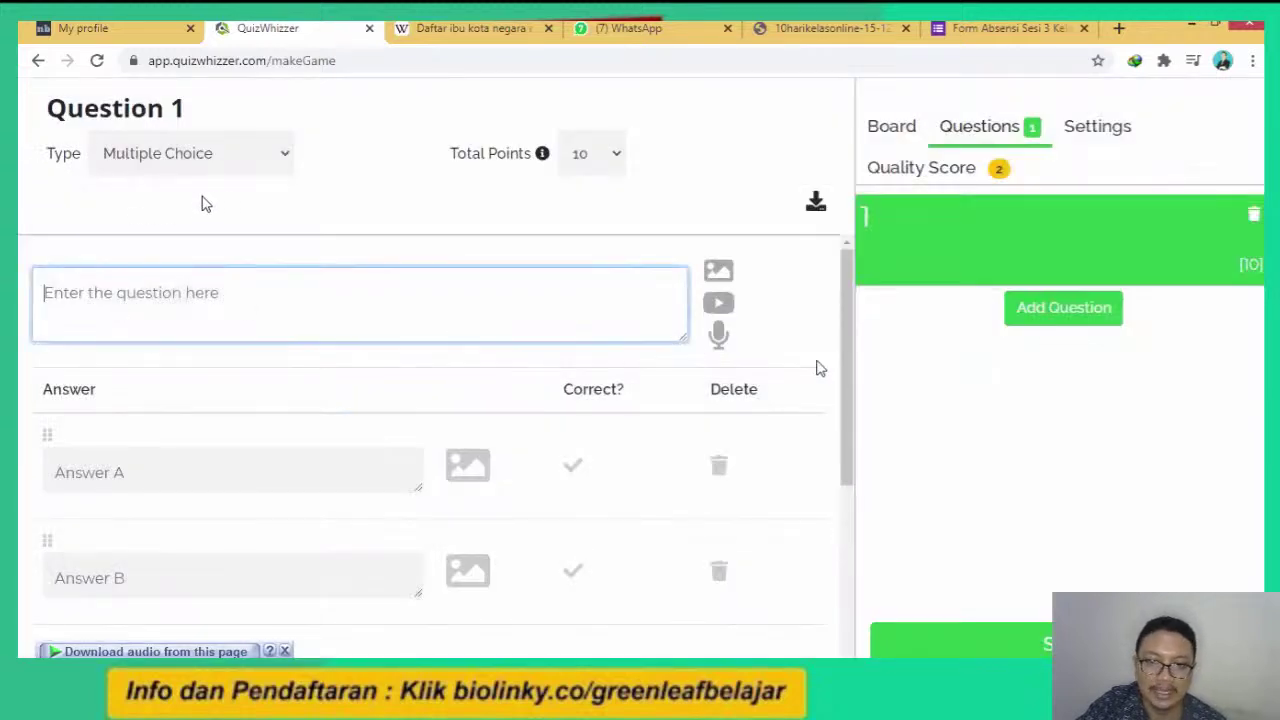
# Record an audio clip of about 6 seconds for Question 1 and save it.
pyautogui.click(718, 335)
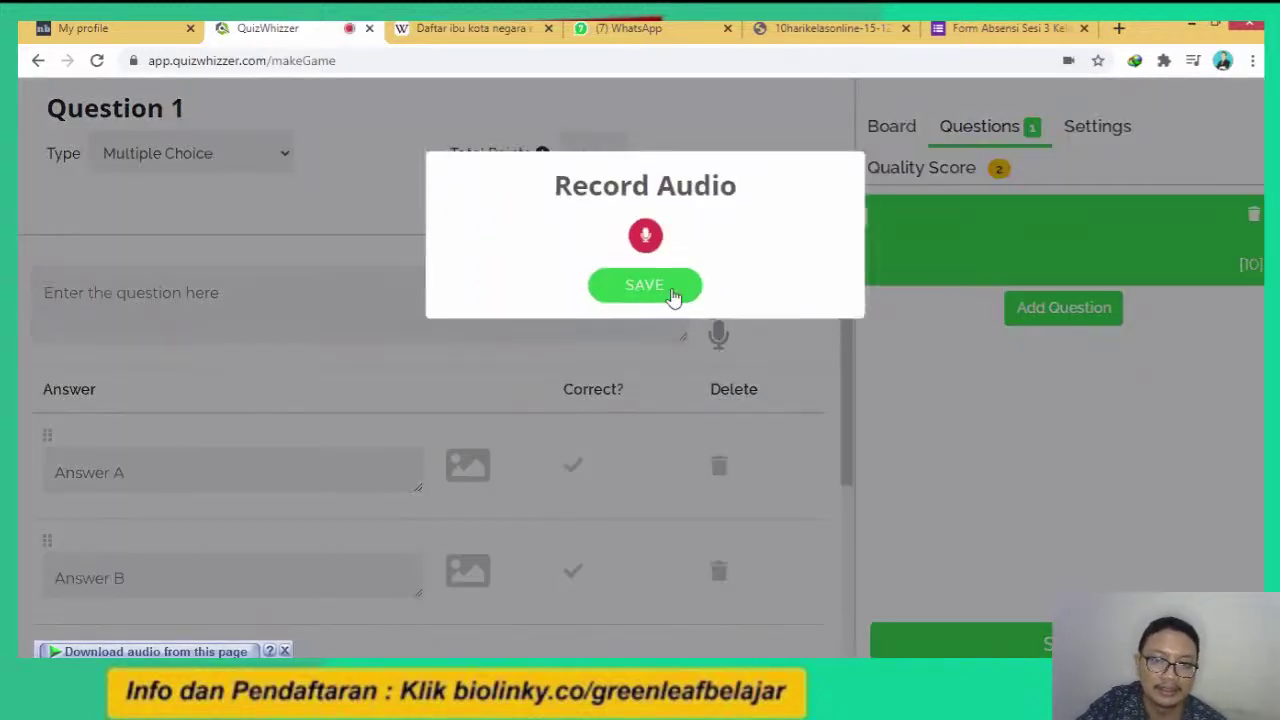
pyautogui.click(645, 237)
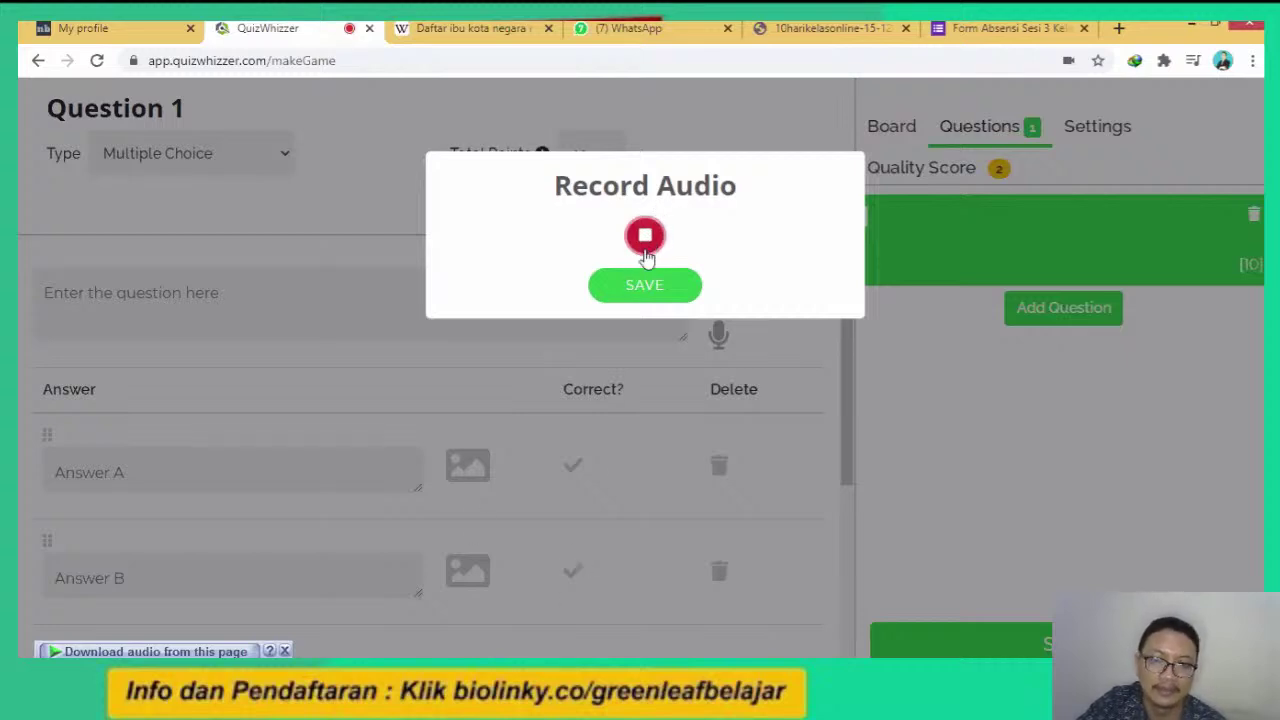
pyautogui.click(645, 285)
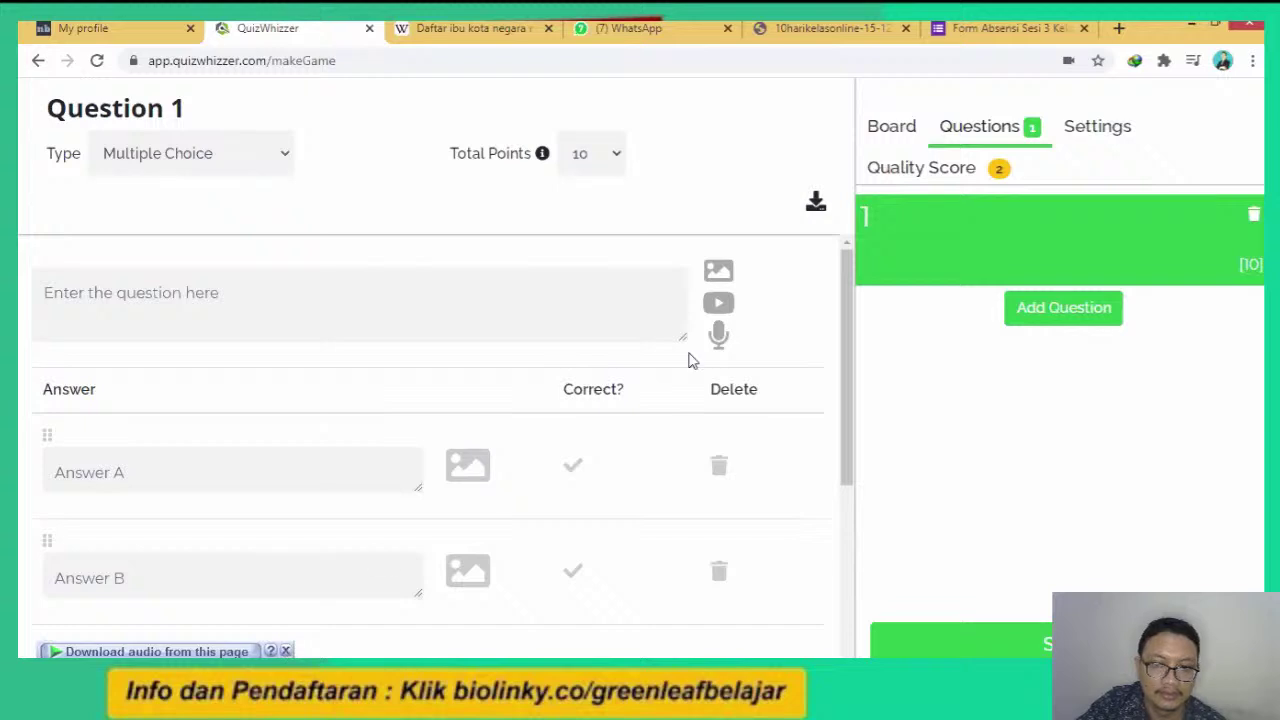
# Play back part of Question 1's audio recording, check the player's extra options and close the recorder by saving.
pyautogui.click(718, 335)
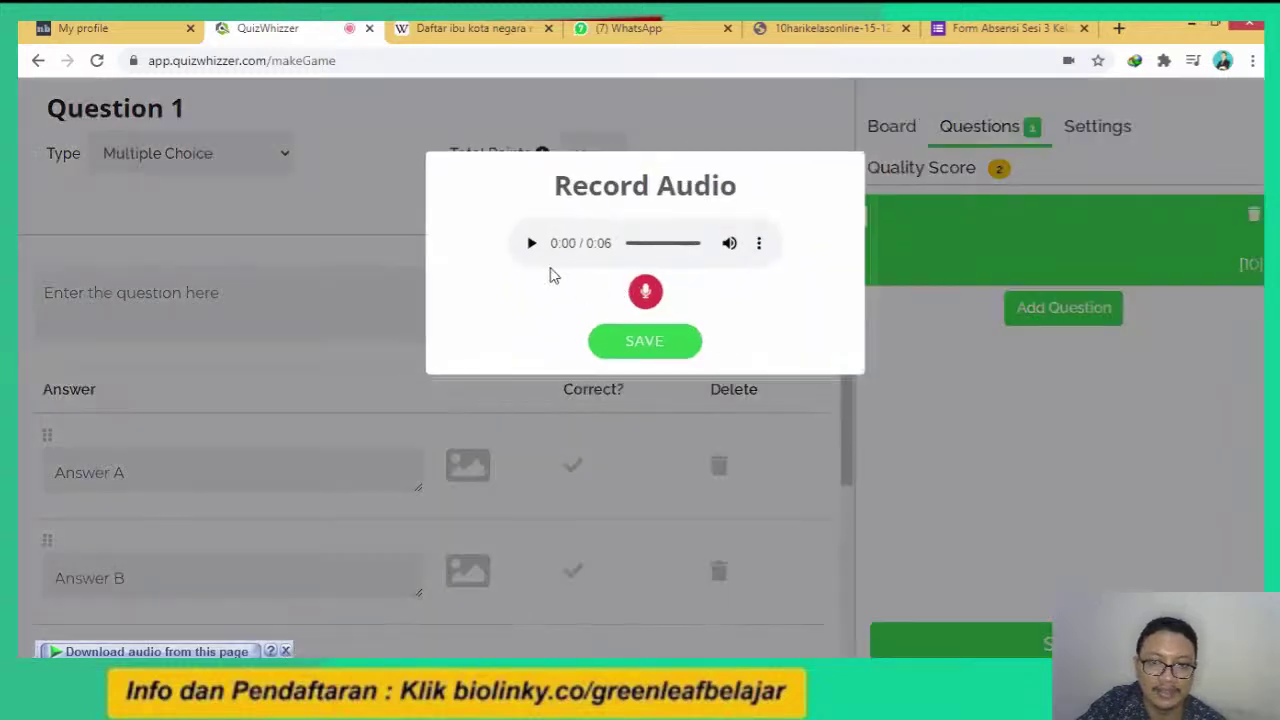
pyautogui.click(532, 246)
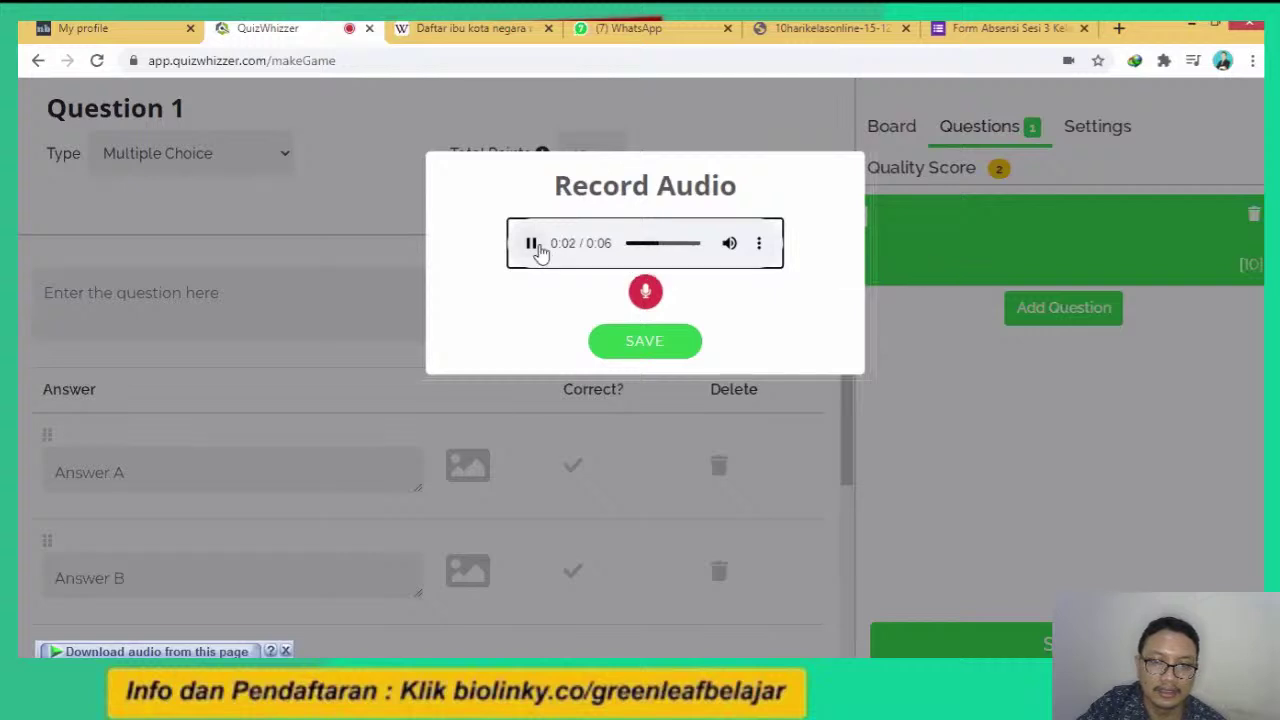
pyautogui.click(533, 246)
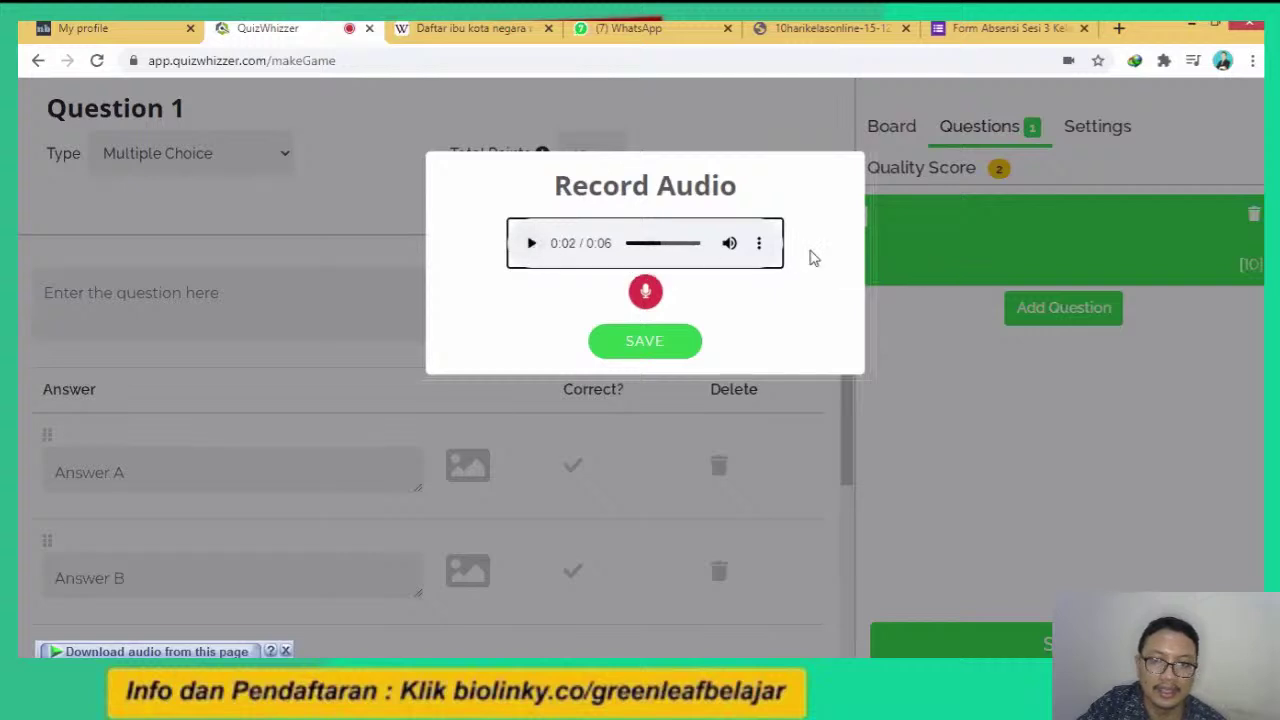
pyautogui.click(759, 243)
pyautogui.click(777, 314)
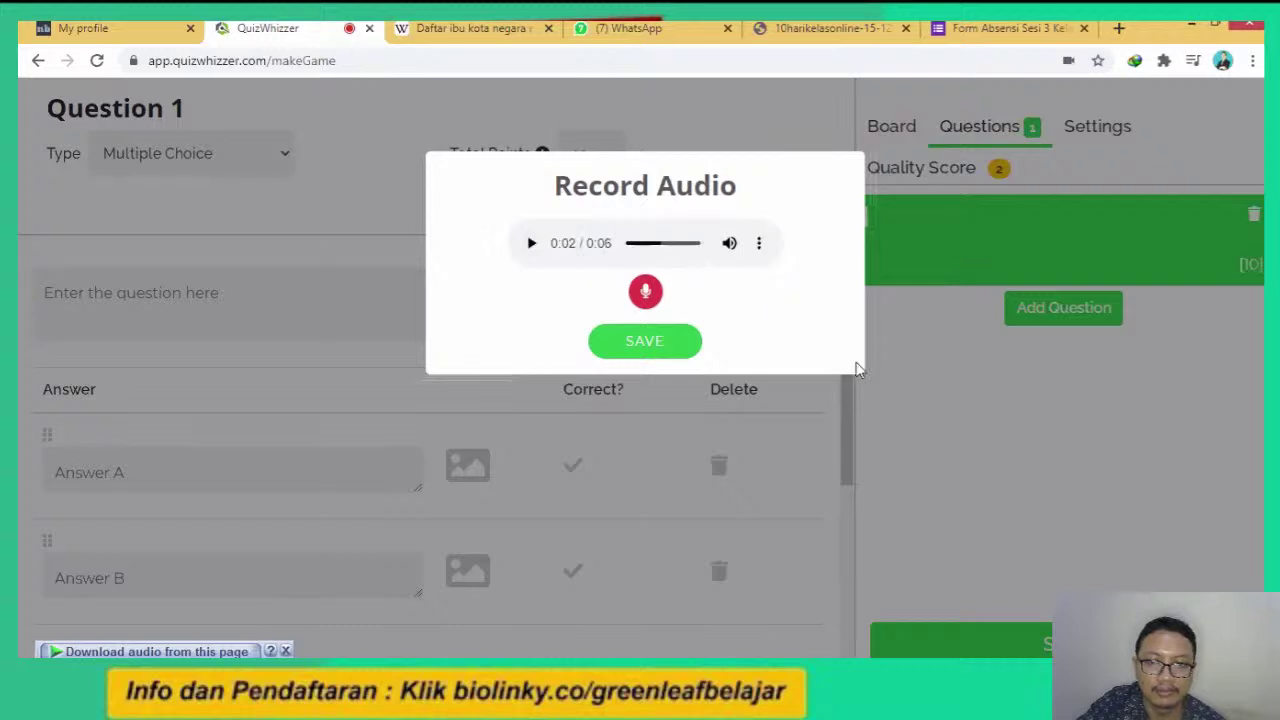
pyautogui.click(600, 348)
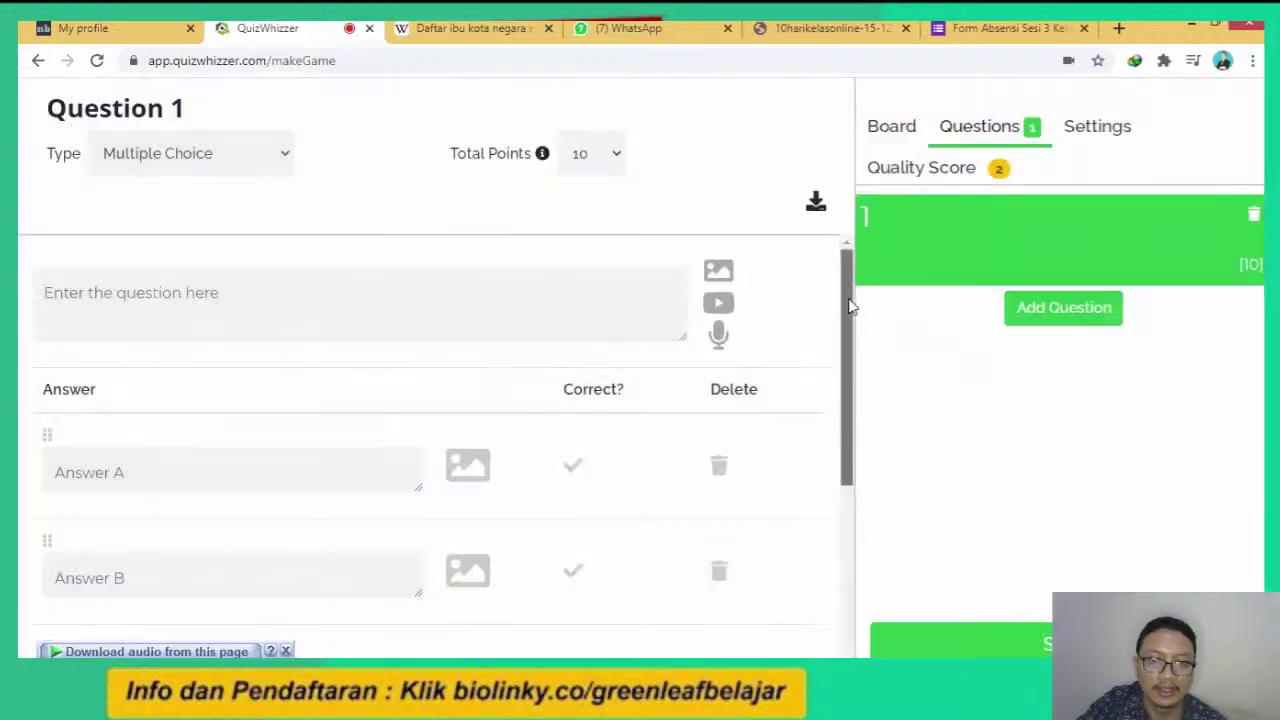
# Enter "Ibu Kota dari Iran ?" as the text of Question 1.
pyautogui.scroll(-1, 848, 305)
pyautogui.scroll(1, 842, 315)
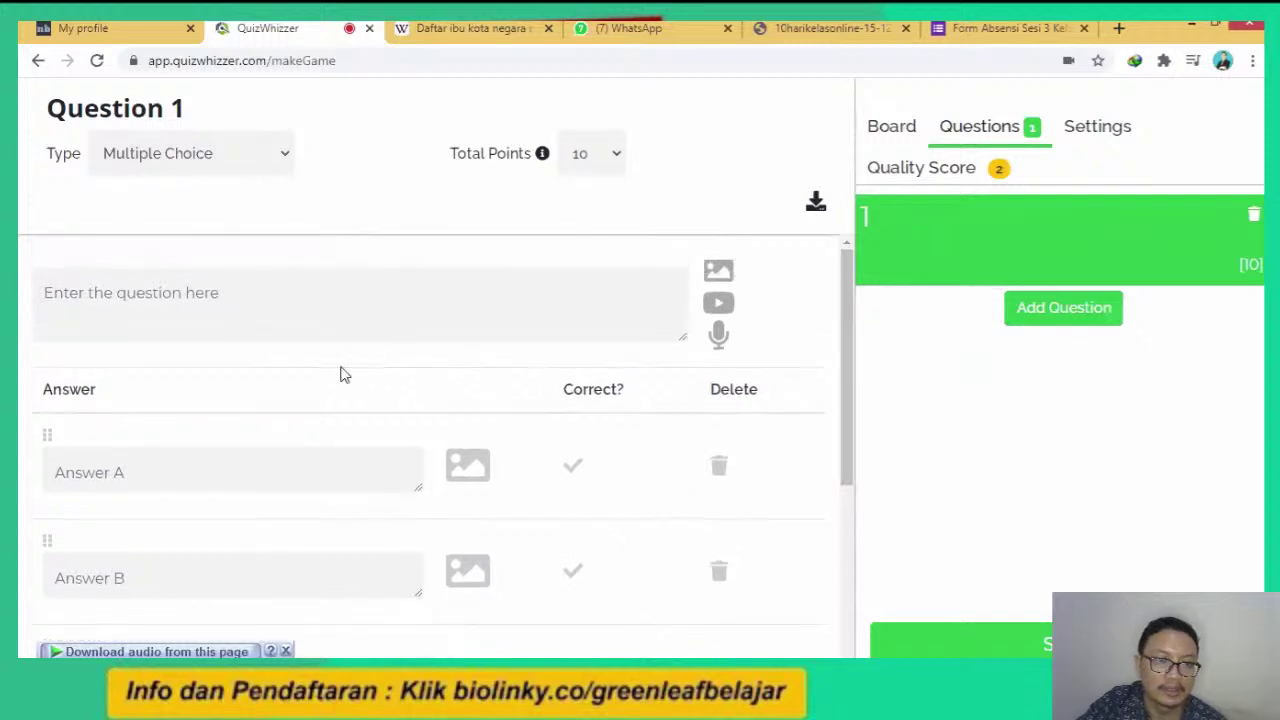
pyautogui.click(317, 326)
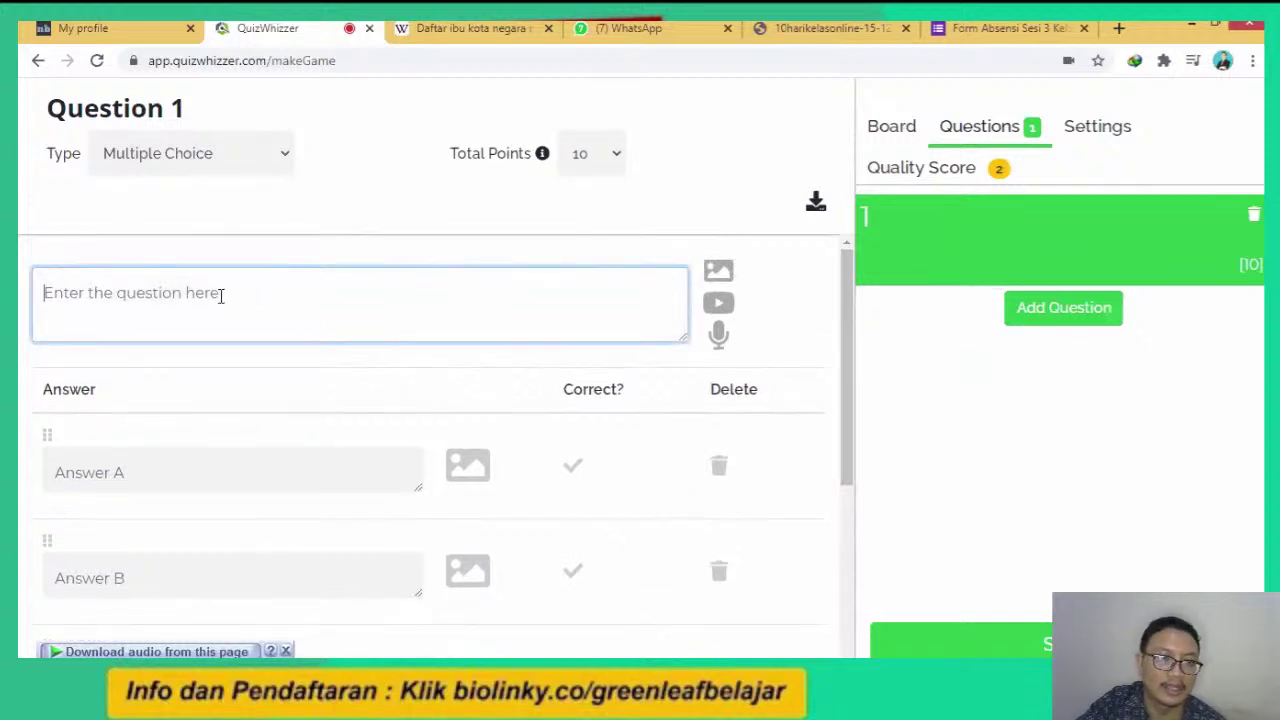
pyautogui.write('I')
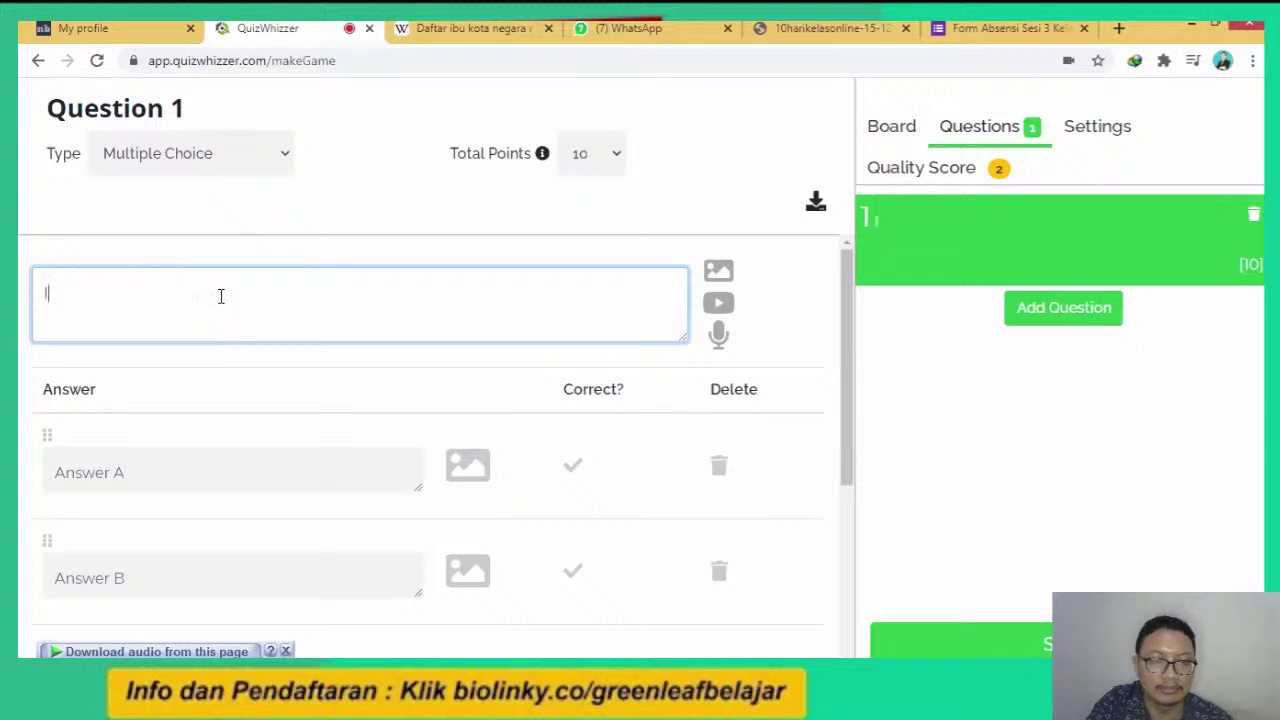
pyautogui.write('bu Kota d')
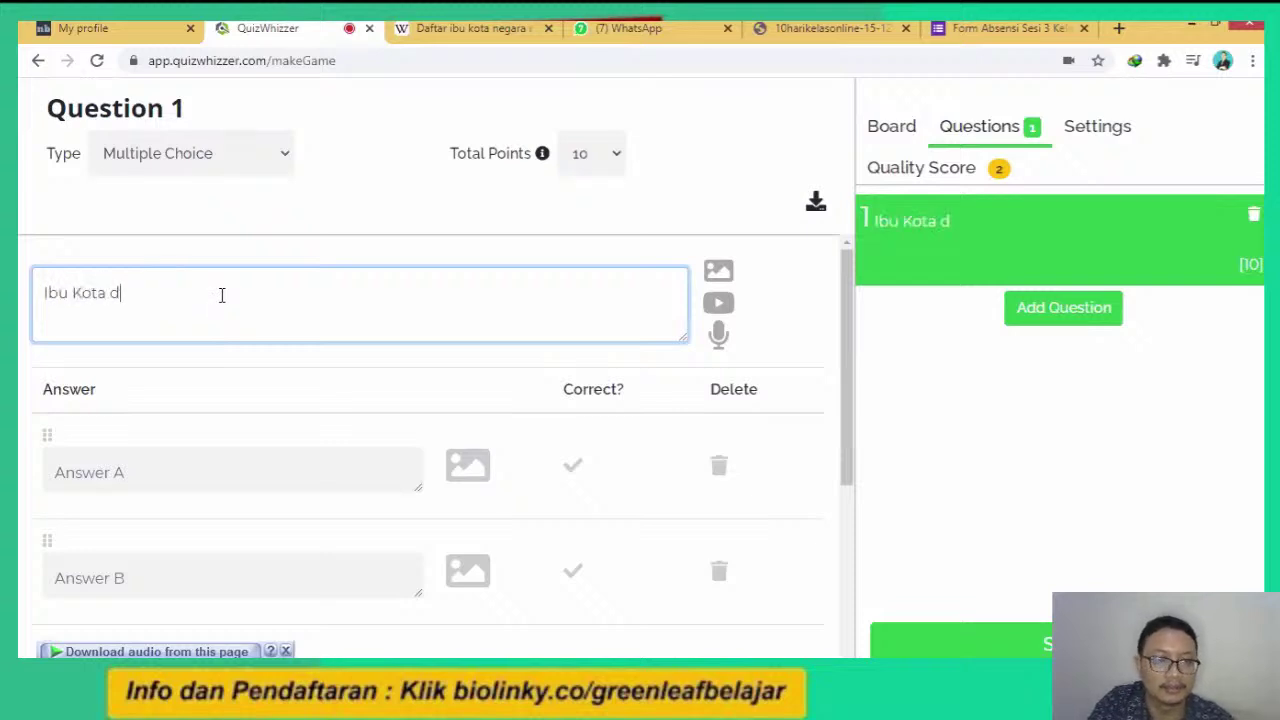
pyautogui.write('ari Iran ?')
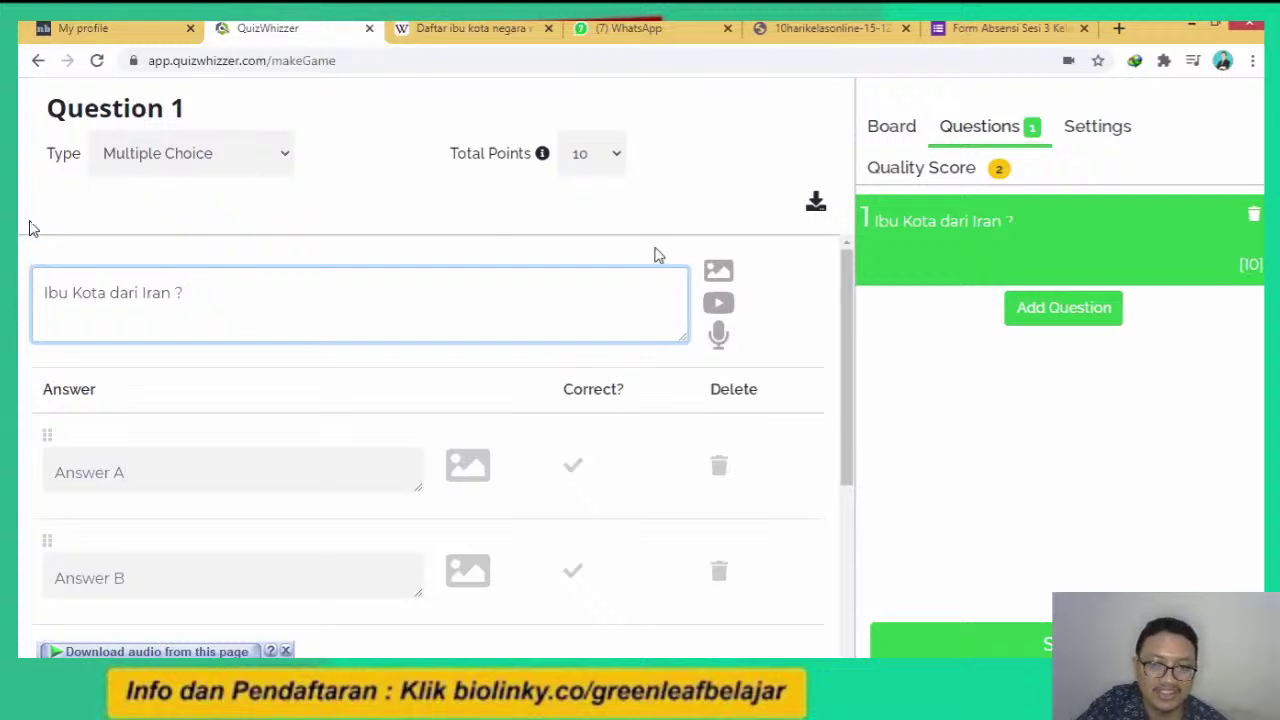
# Add a fifth answer option to Question 1 and delete it again.
pyautogui.scroll(-1, 852, 388)
pyautogui.scroll(-3, 852, 388)
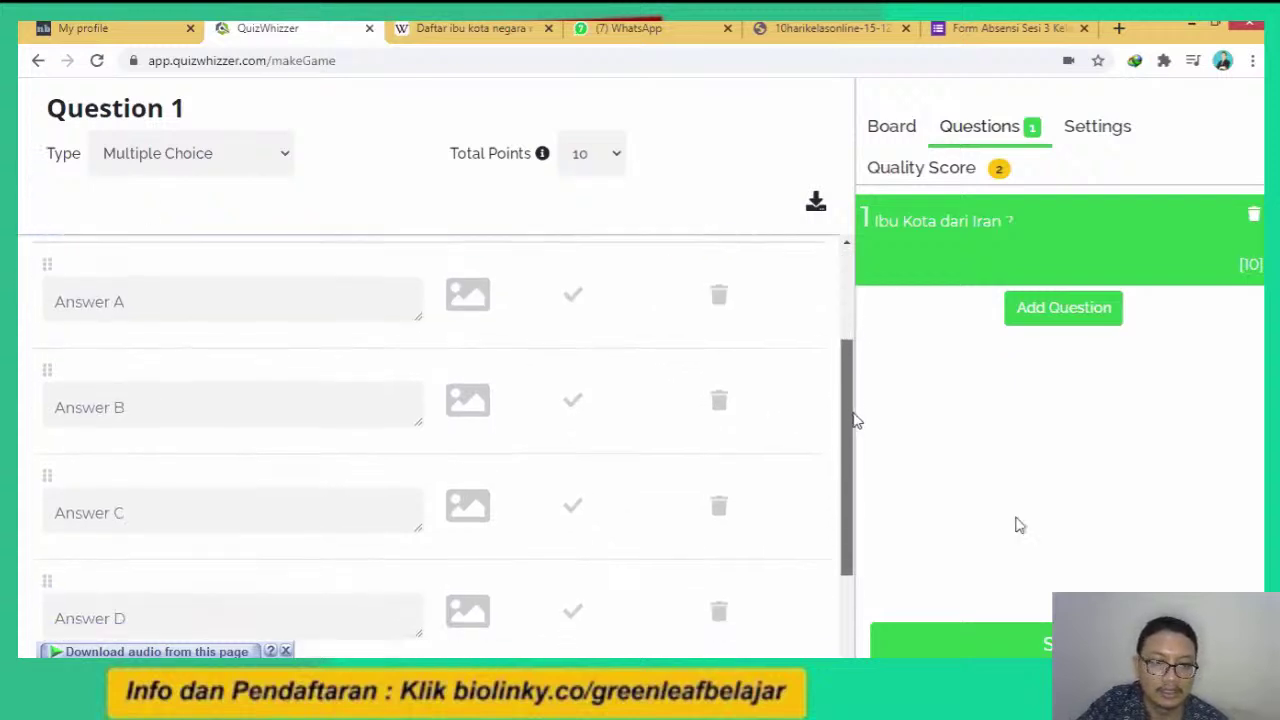
pyautogui.scroll(4, 860, 420)
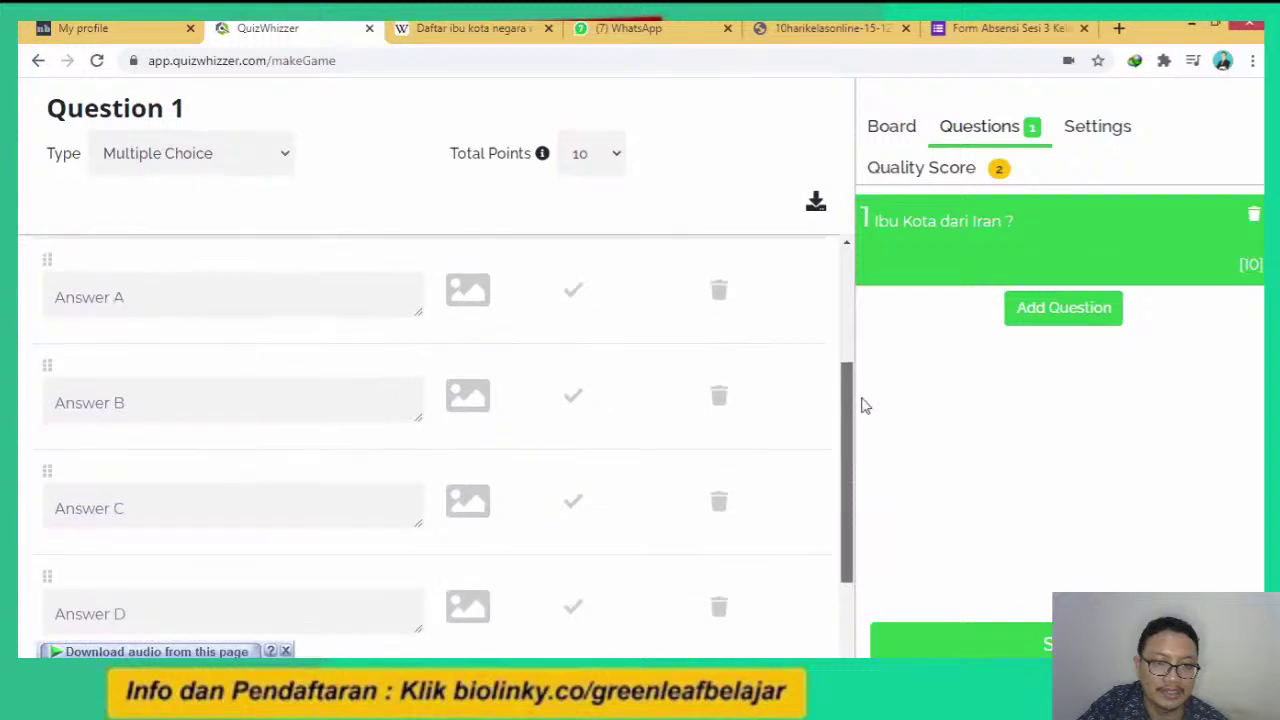
pyautogui.scroll(-5, 840, 480)
pyautogui.click(718, 531)
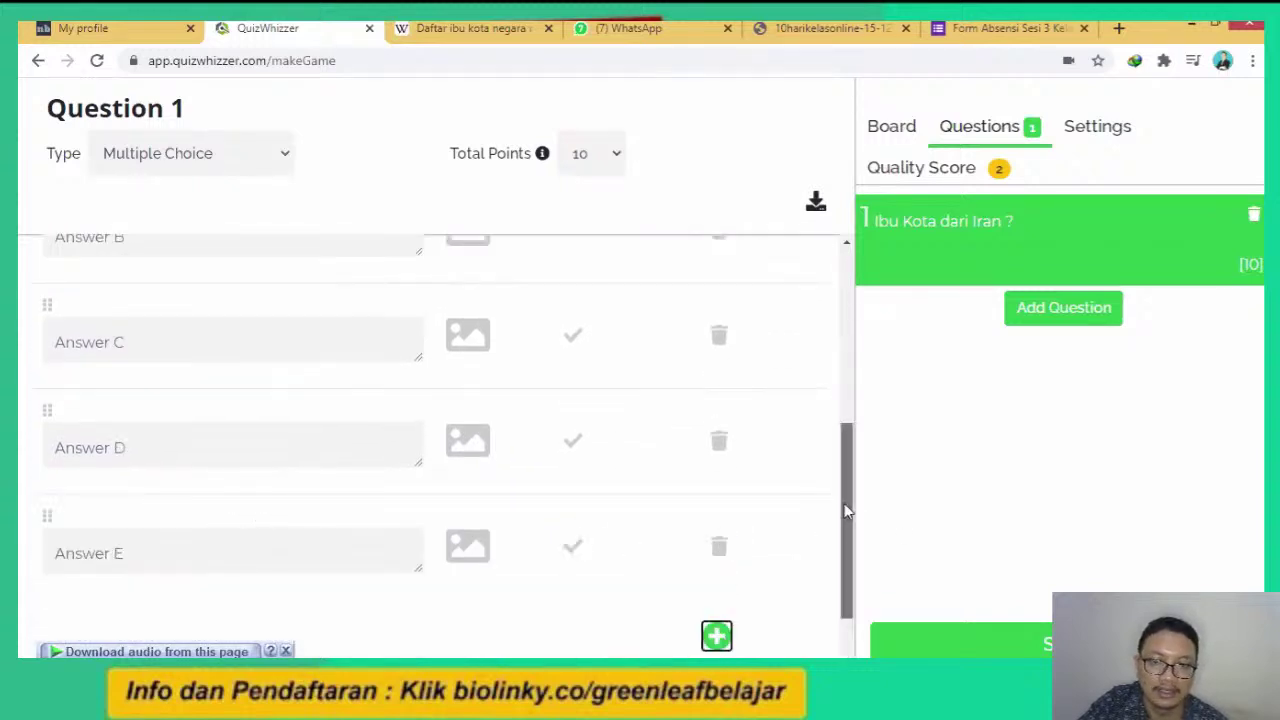
pyautogui.moveTo(846, 509); pyautogui.dragTo(846, 537)
pyautogui.click(720, 483)
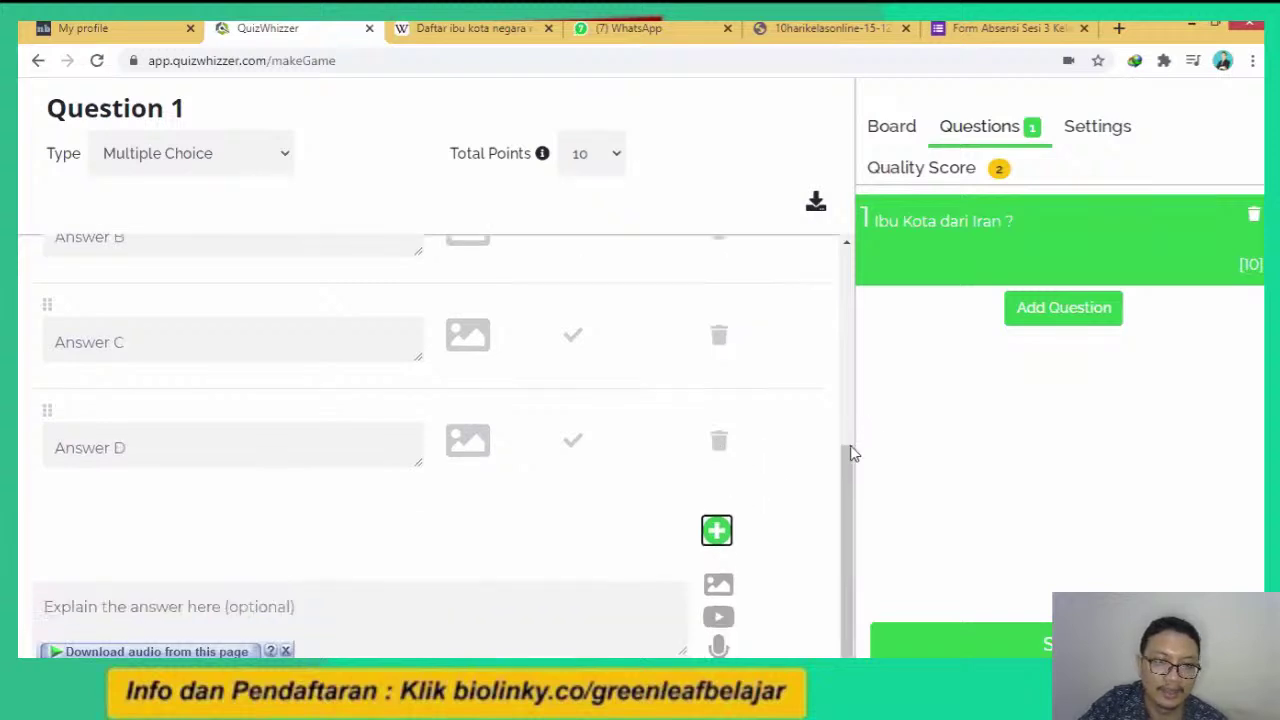
# Enter Teheran, Jakarta, Havana and Sydney as the four answers of Question 1 and mark Teheran as correct.
pyautogui.scroll(2, 850, 453)
pyautogui.click(271, 340)
pyautogui.write('Teheran')
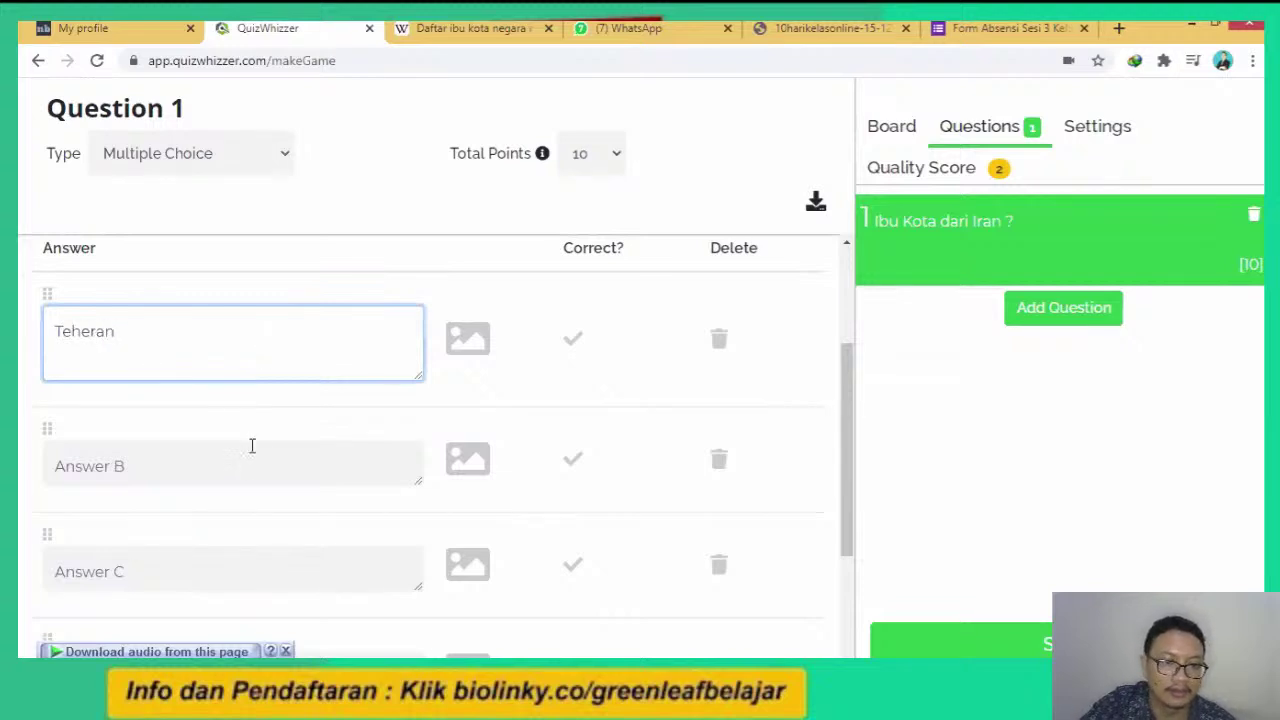
pyautogui.click(246, 465)
pyautogui.write('Ja')
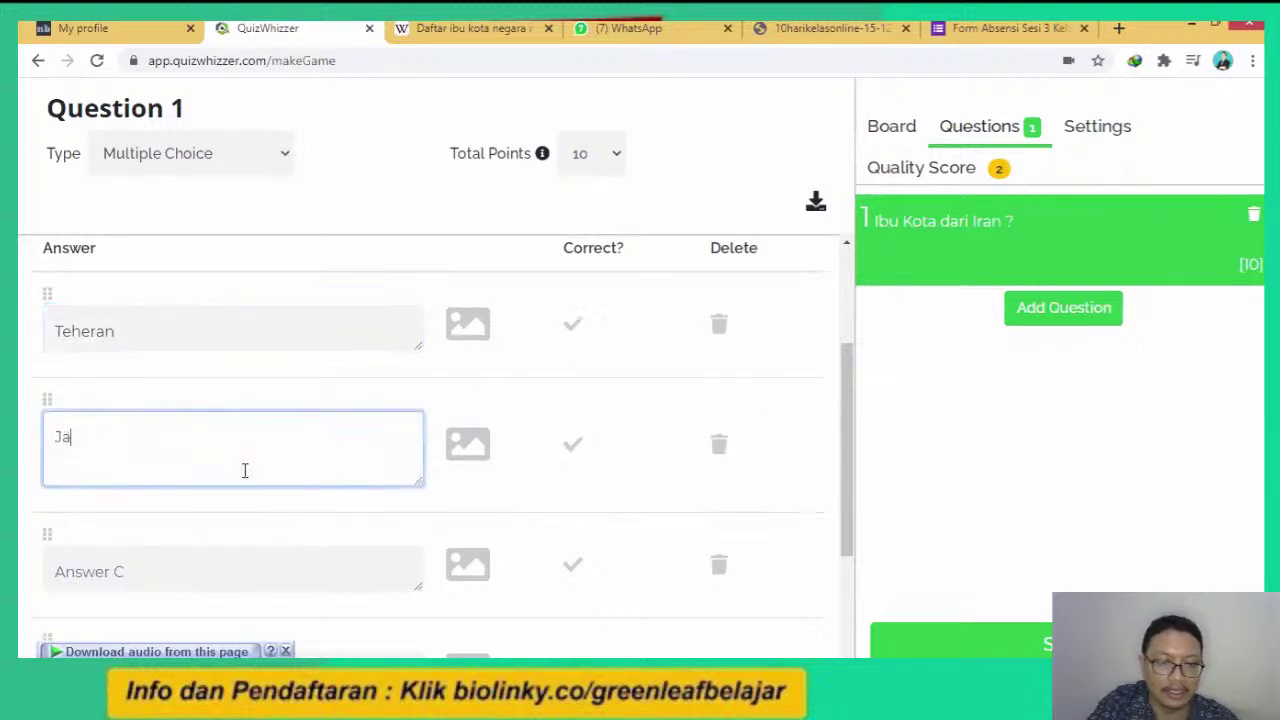
pyautogui.write('karta')
pyautogui.click(238, 562)
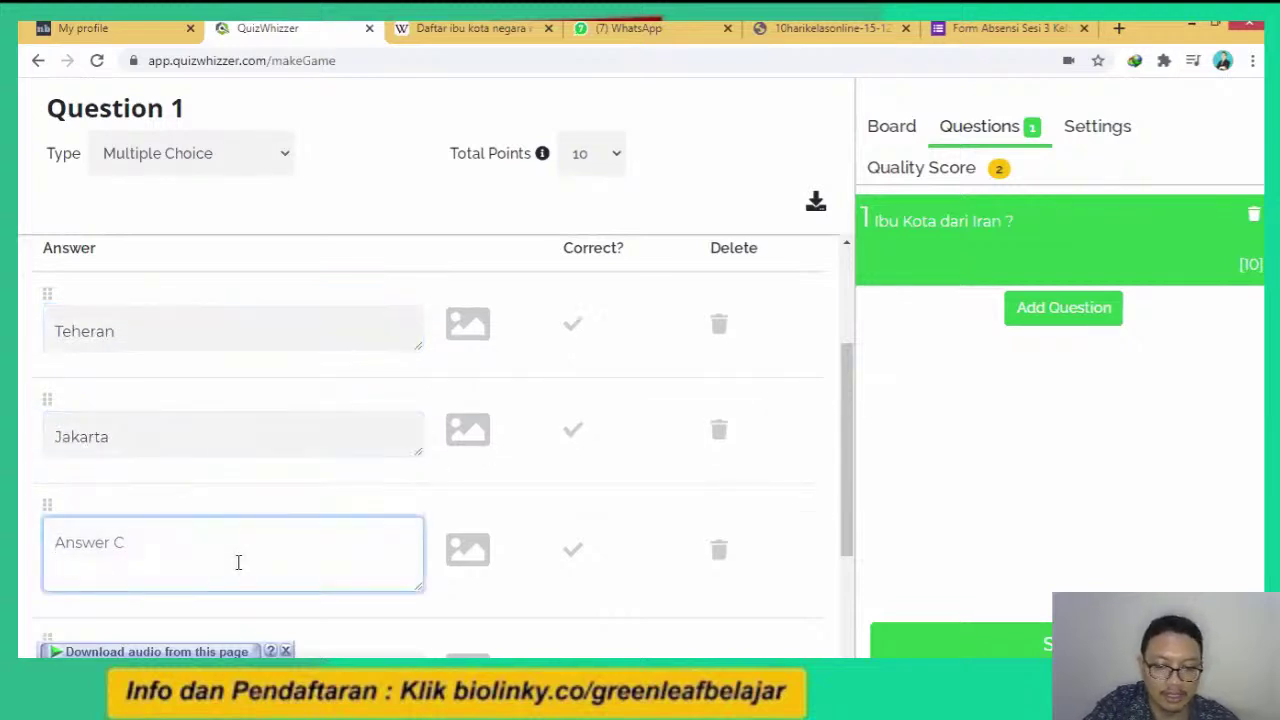
pyautogui.write('Havana')
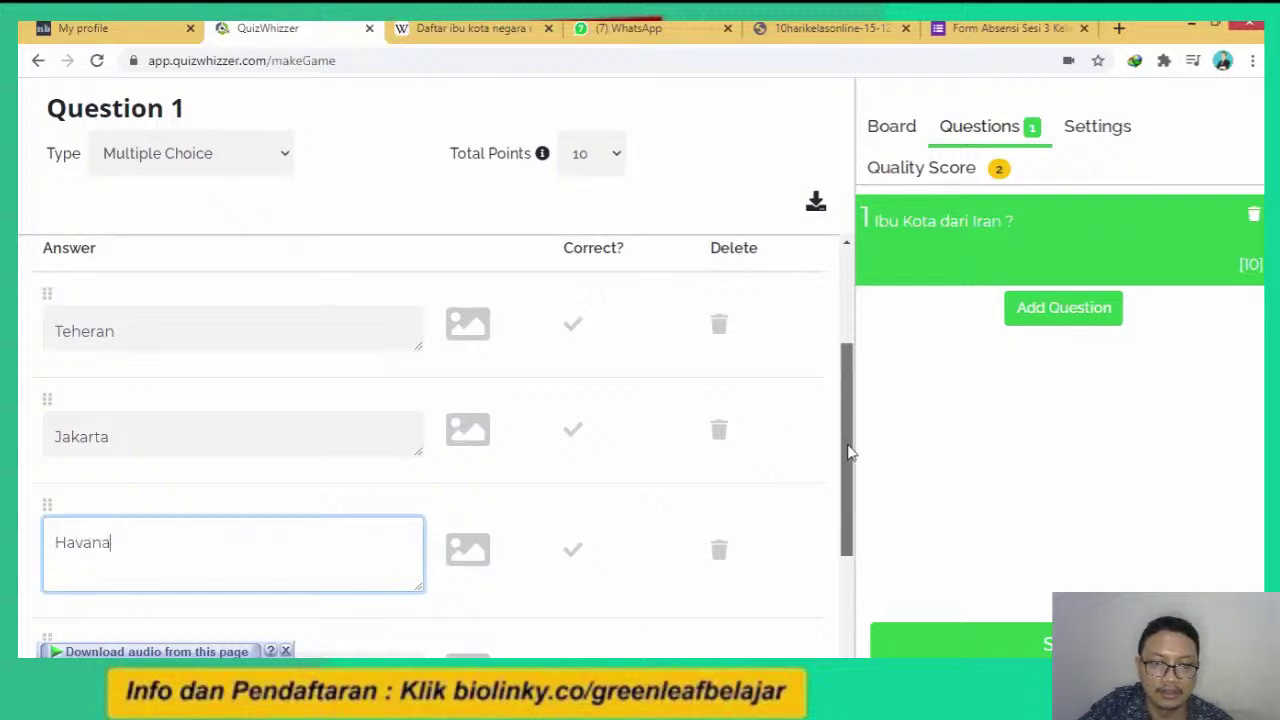
pyautogui.scroll(-1, 849, 451)
pyautogui.click(278, 564)
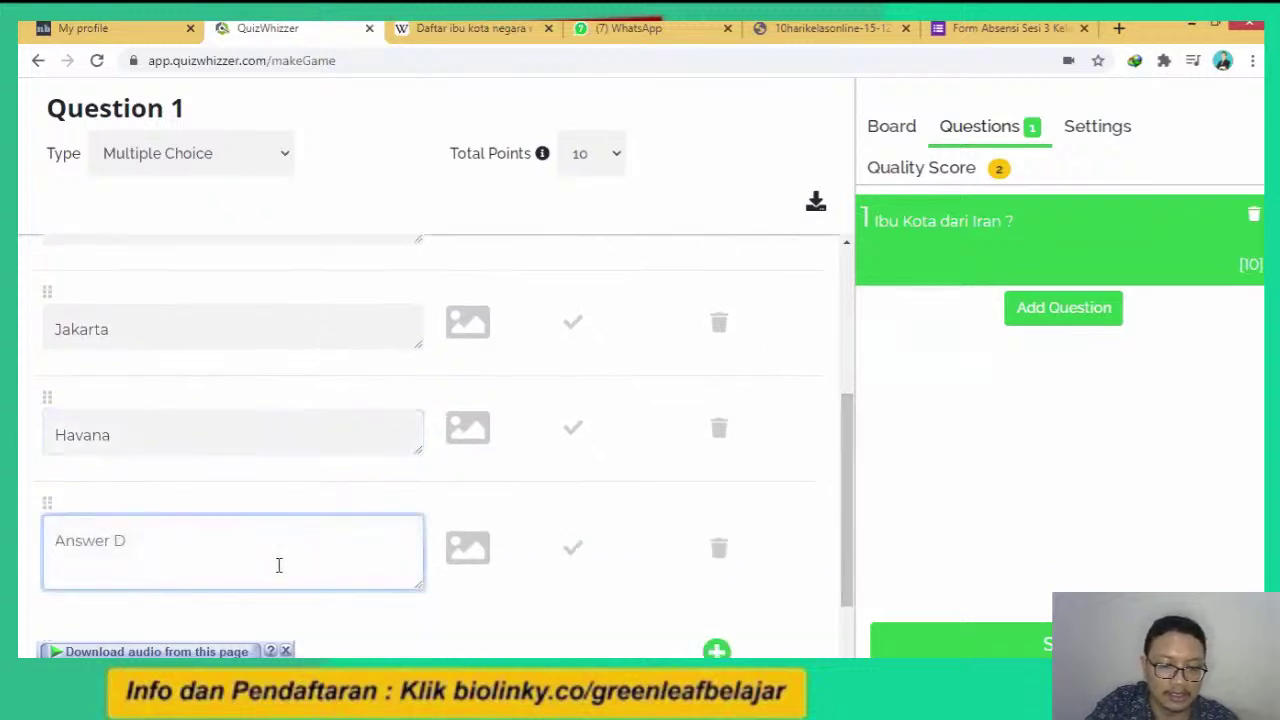
pyautogui.write('Sydney')
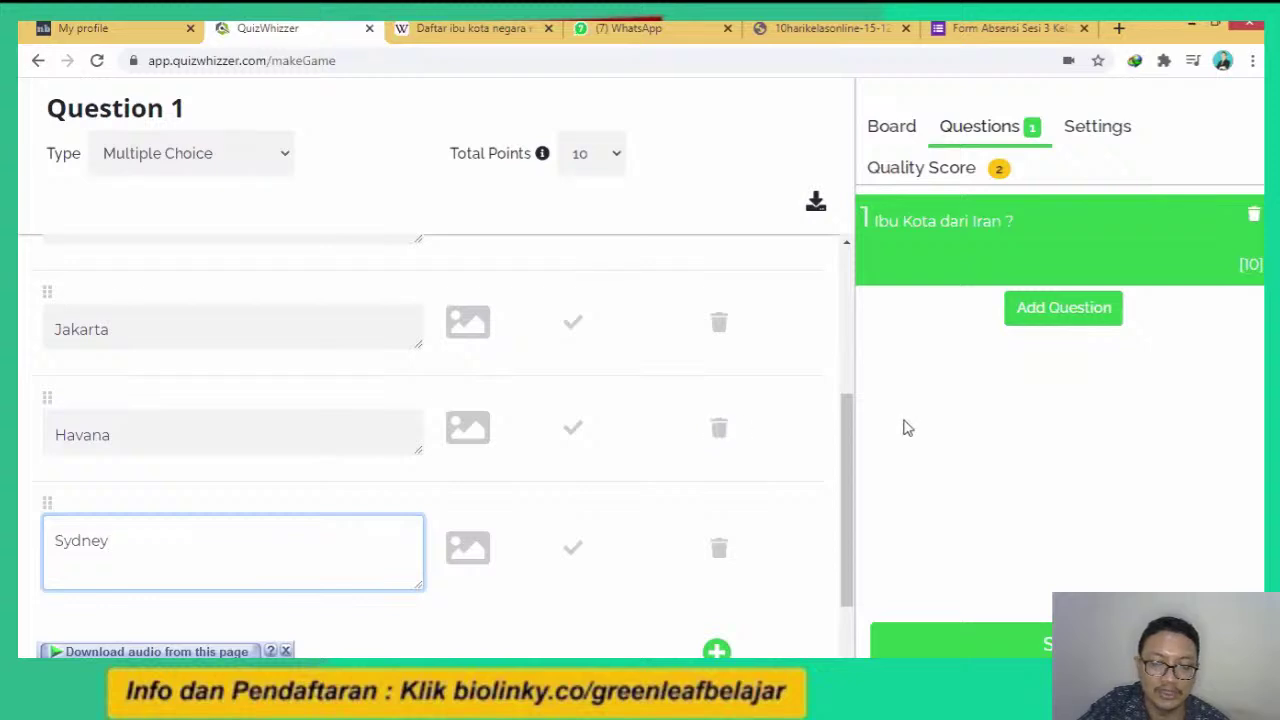
pyautogui.moveTo(851, 455); pyautogui.dragTo(850, 372)
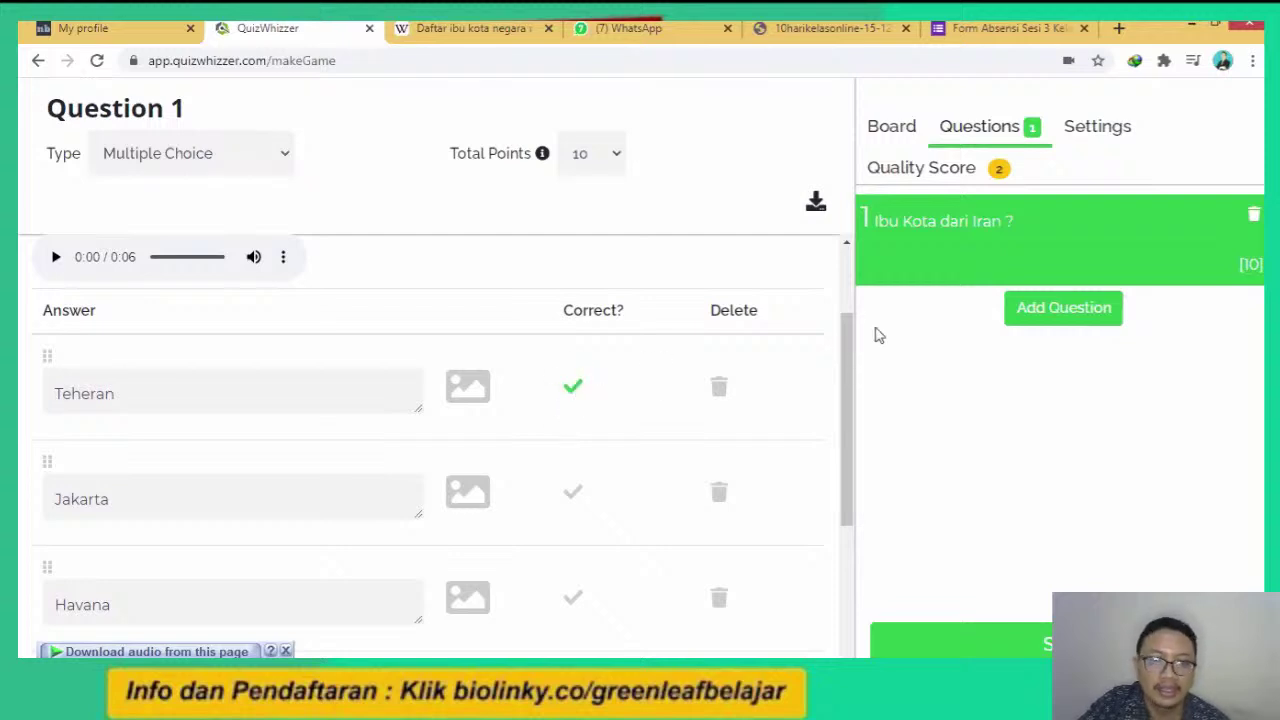
# Look at the image options for the Teheran answer without adding one, and review Question 1 from answers to question text.
pyautogui.click(468, 389)
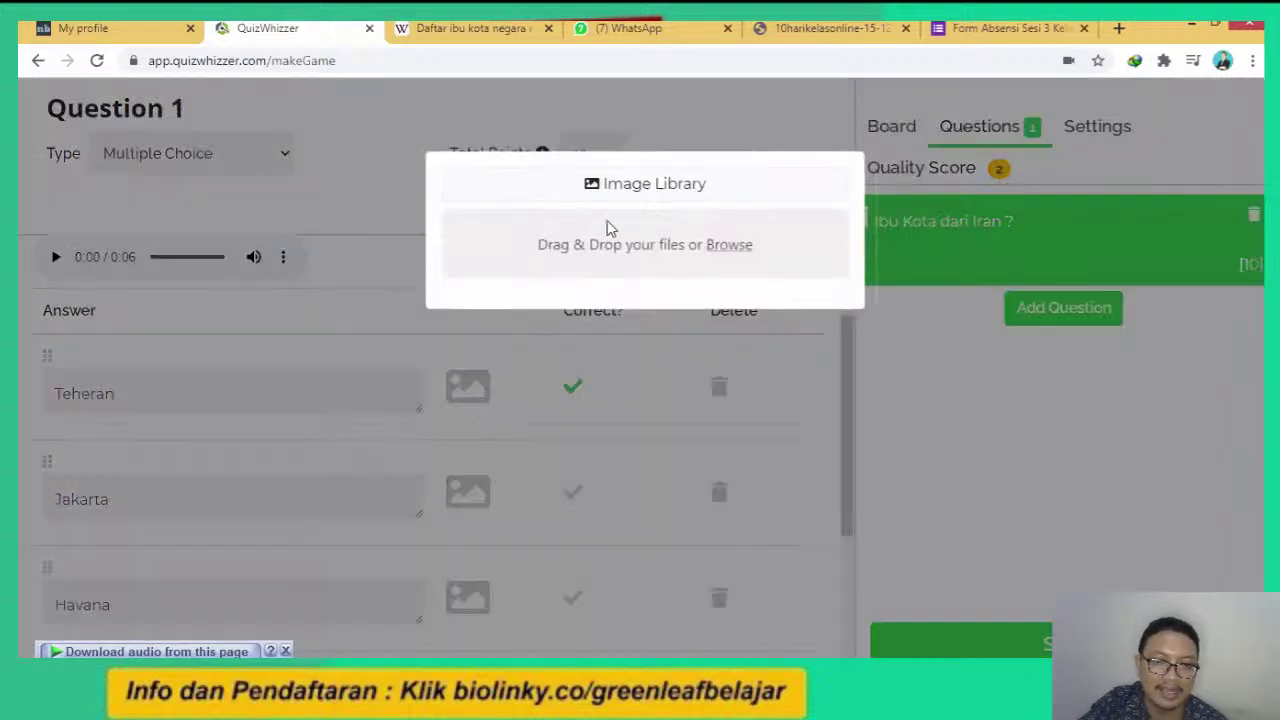
pyautogui.click(811, 380)
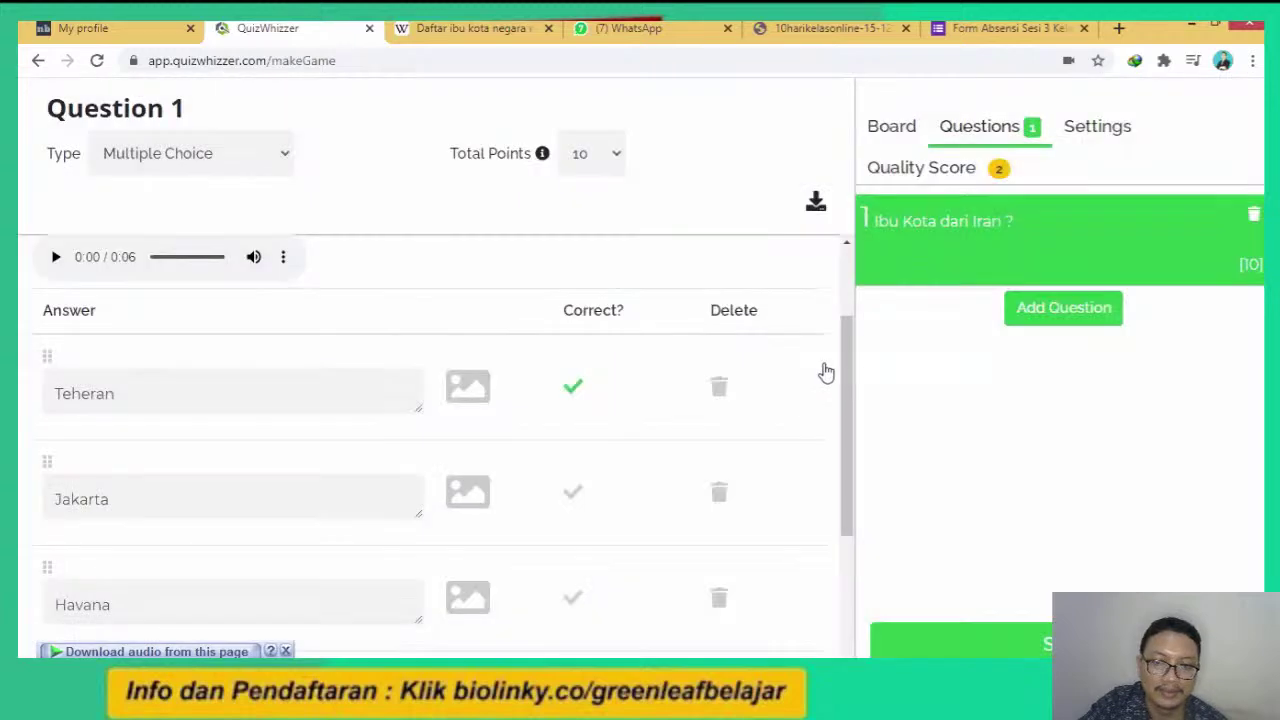
pyautogui.moveTo(846, 366); pyautogui.dragTo(840, 517)
pyautogui.scroll(1, 840, 428)
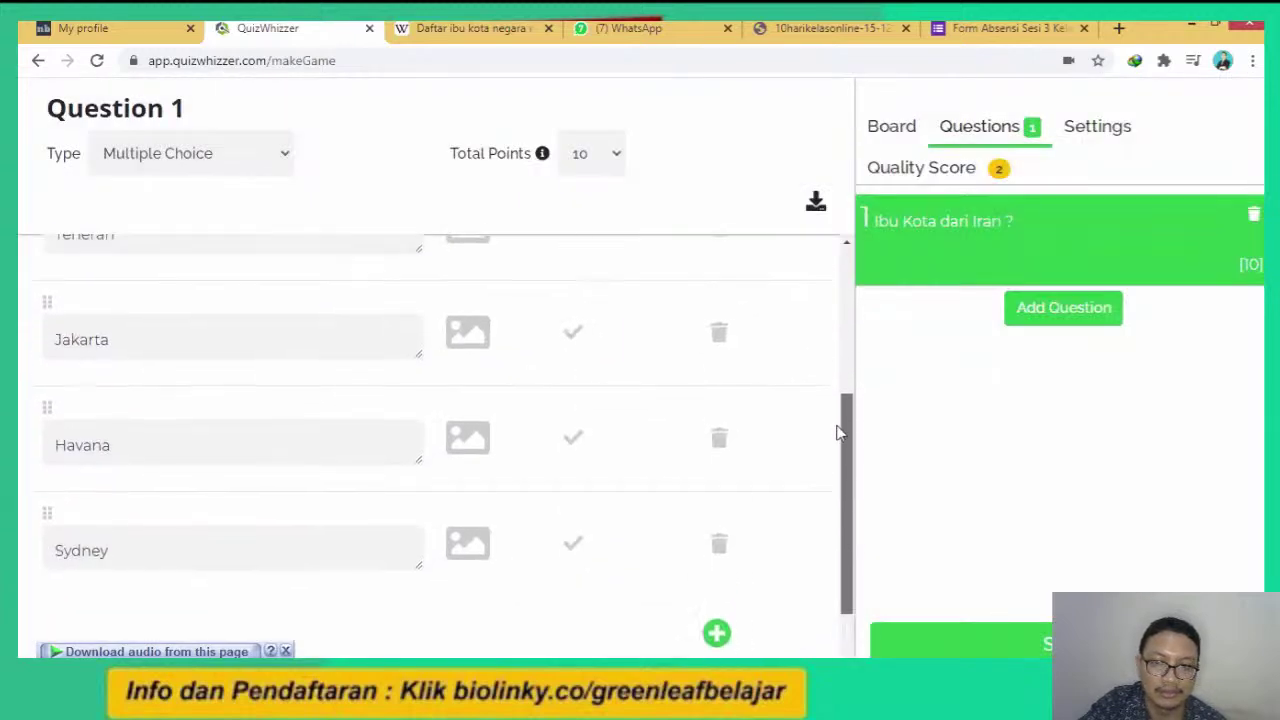
pyautogui.scroll(-2, 834, 471)
pyautogui.click(878, 243)
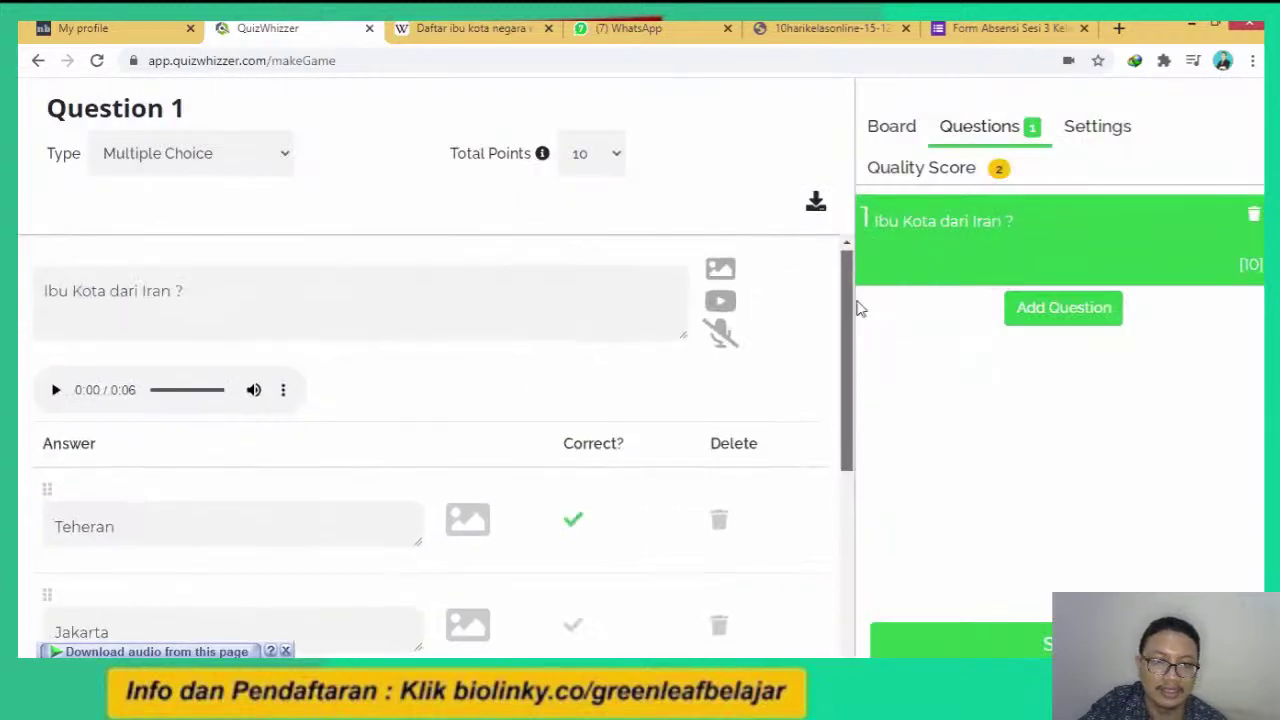
pyautogui.moveTo(851, 309)
pyautogui.mouseDown()
pyautogui.moveTo(851, 326)
pyautogui.moveTo(850, 298)
pyautogui.mouseUp()
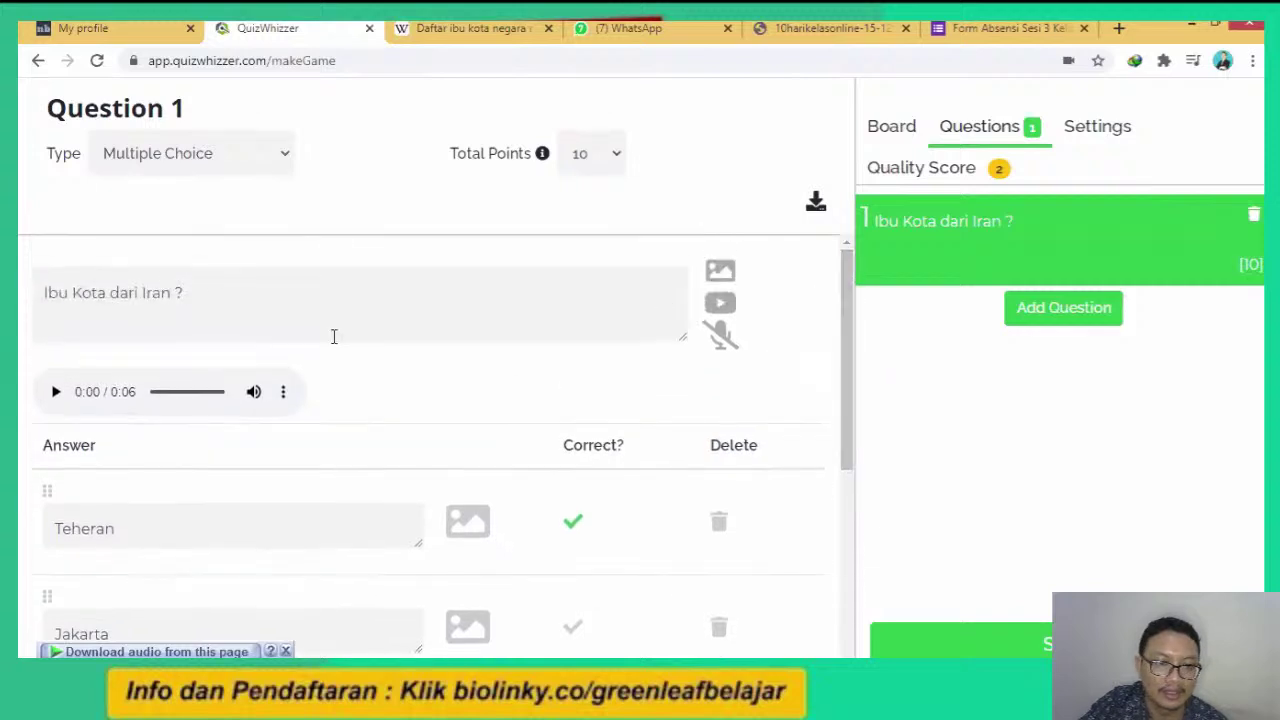
# Play part of Question 1's attached audio clip, dismiss the audio download pop-up and pause playback.
pyautogui.click(57, 397)
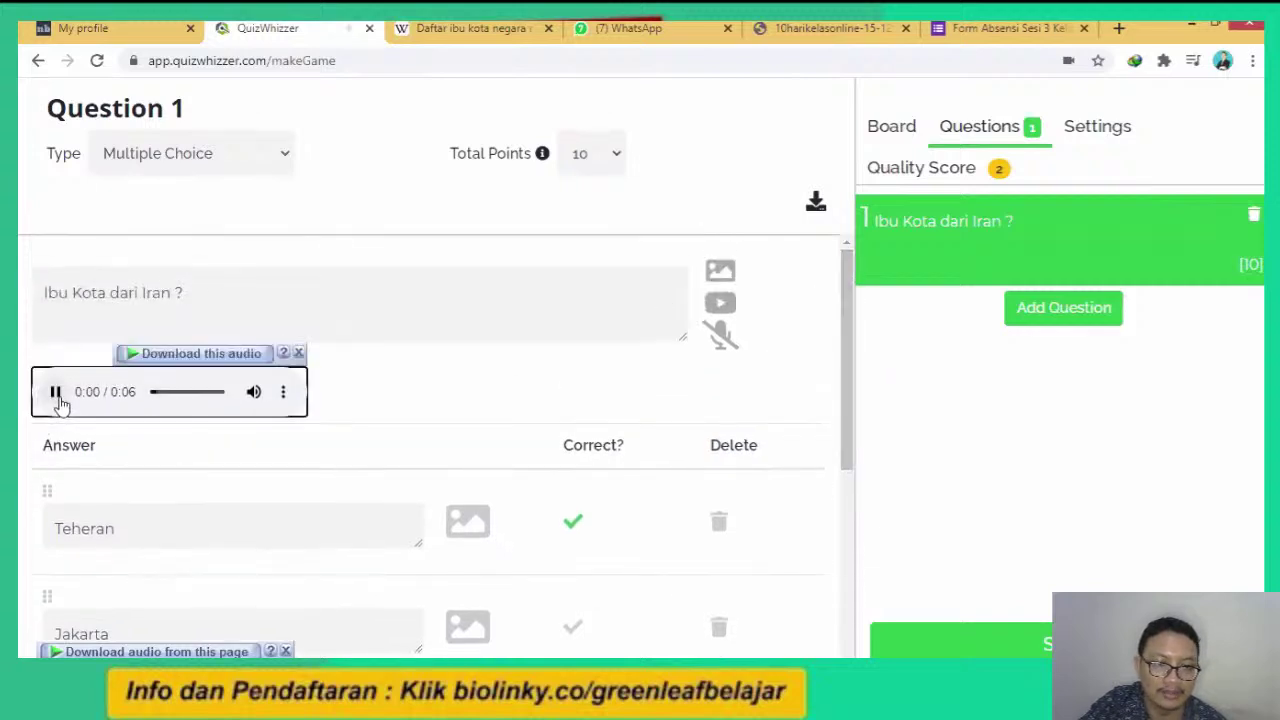
pyautogui.click(299, 354)
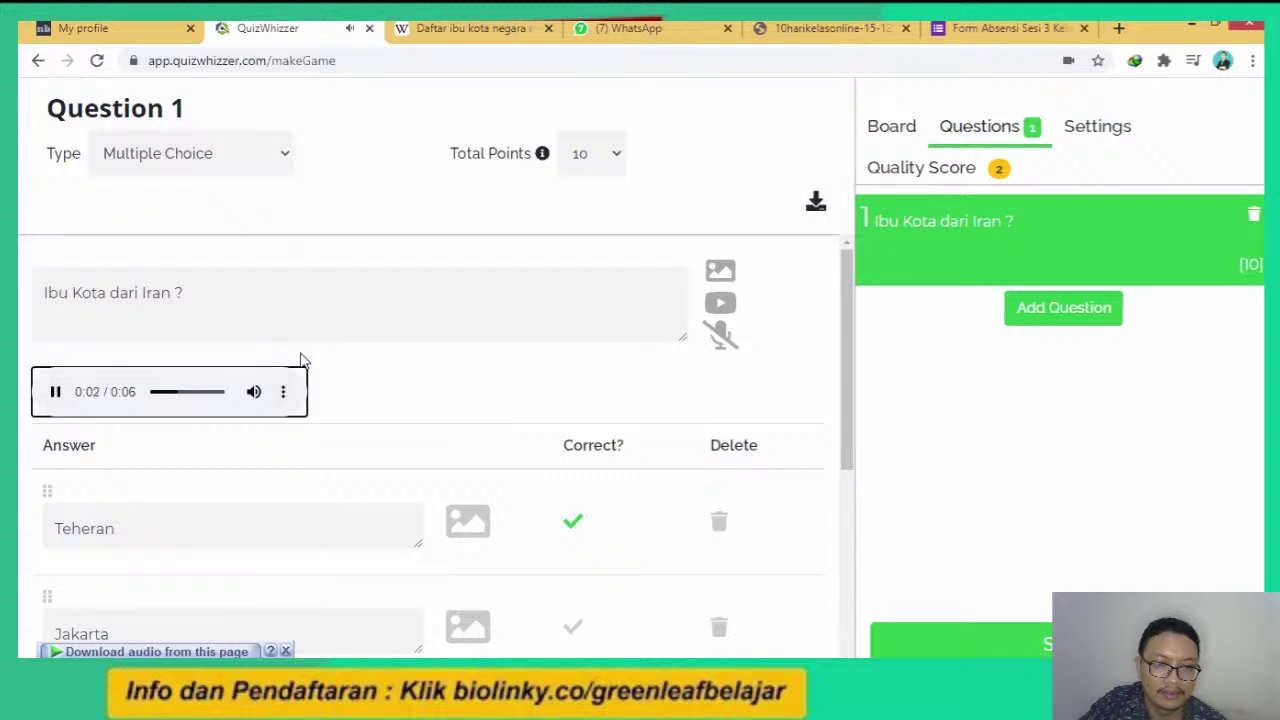
pyautogui.click(55, 394)
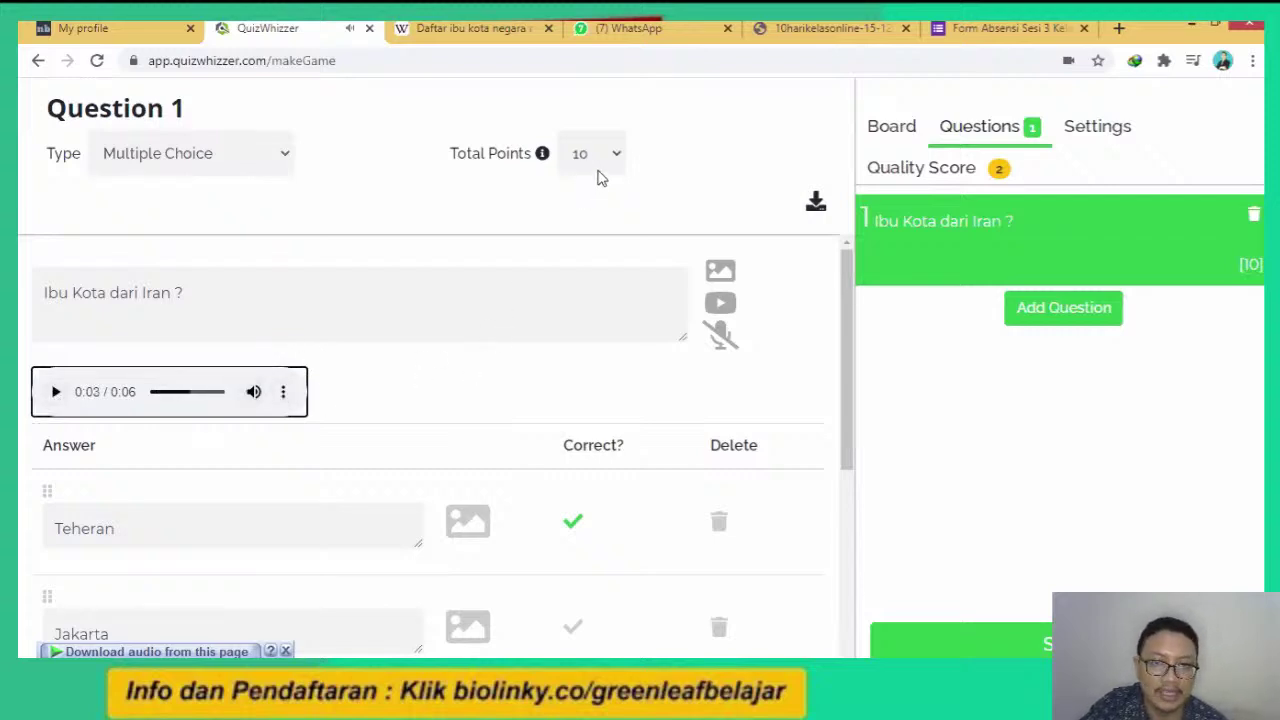
# Try total points of 50 and 100 for Question 1 and set them back to 10.
pyautogui.click(609, 160)
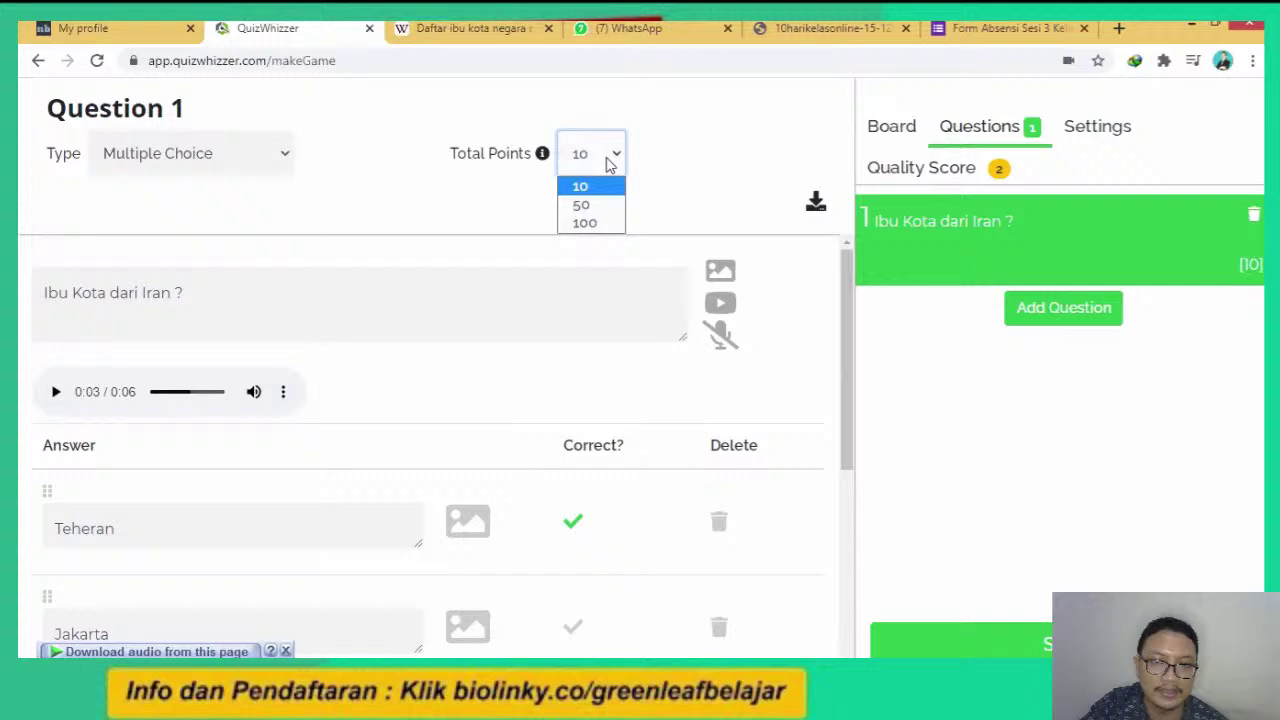
pyautogui.click(601, 207)
pyautogui.click(613, 162)
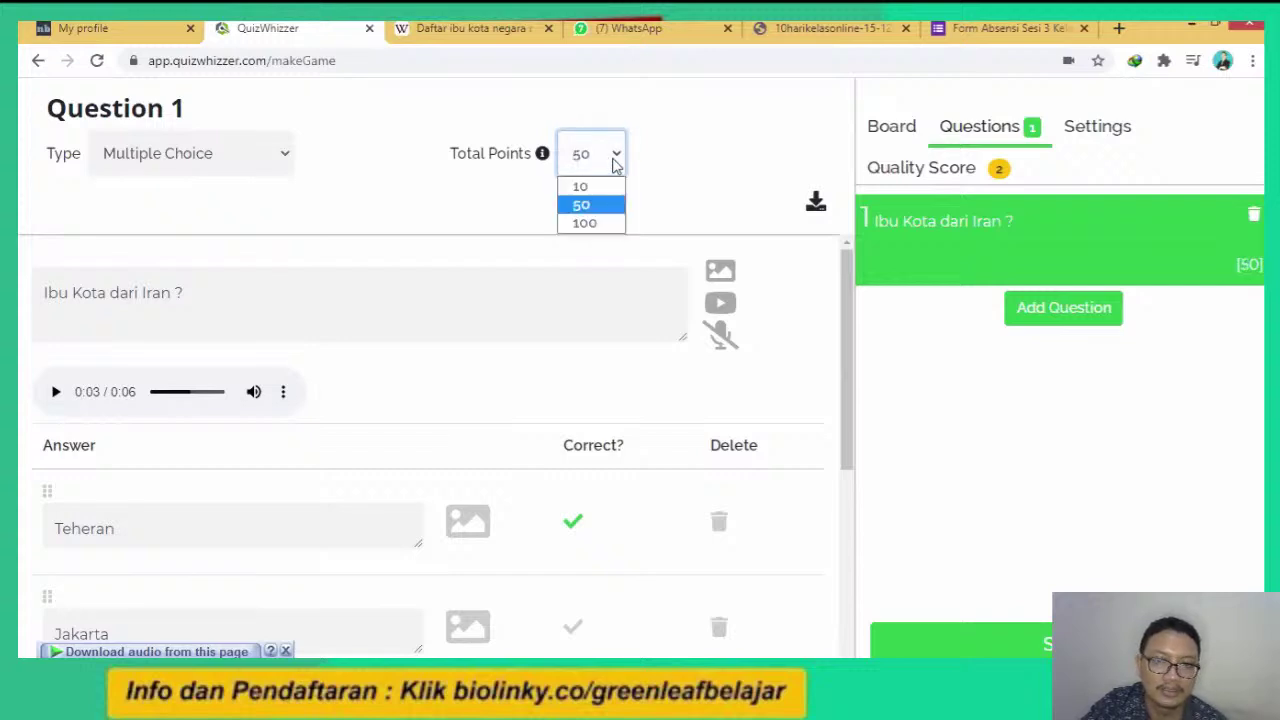
pyautogui.click(592, 224)
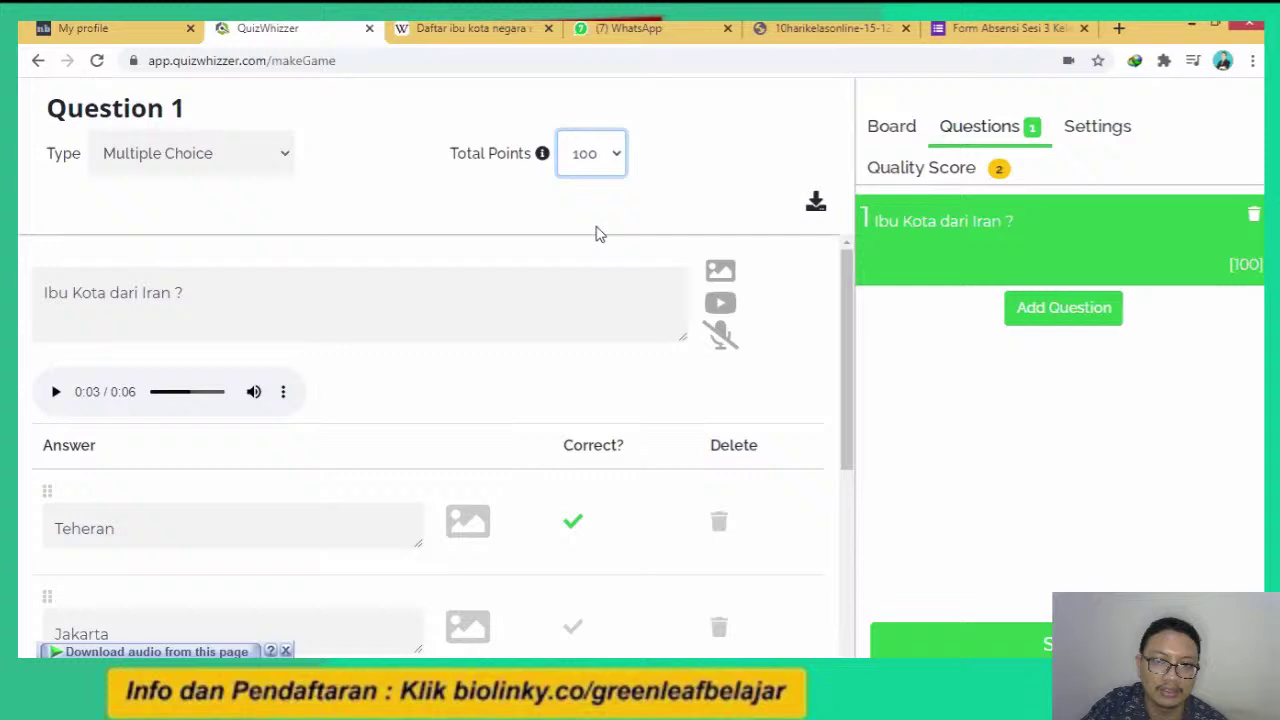
pyautogui.click(615, 160)
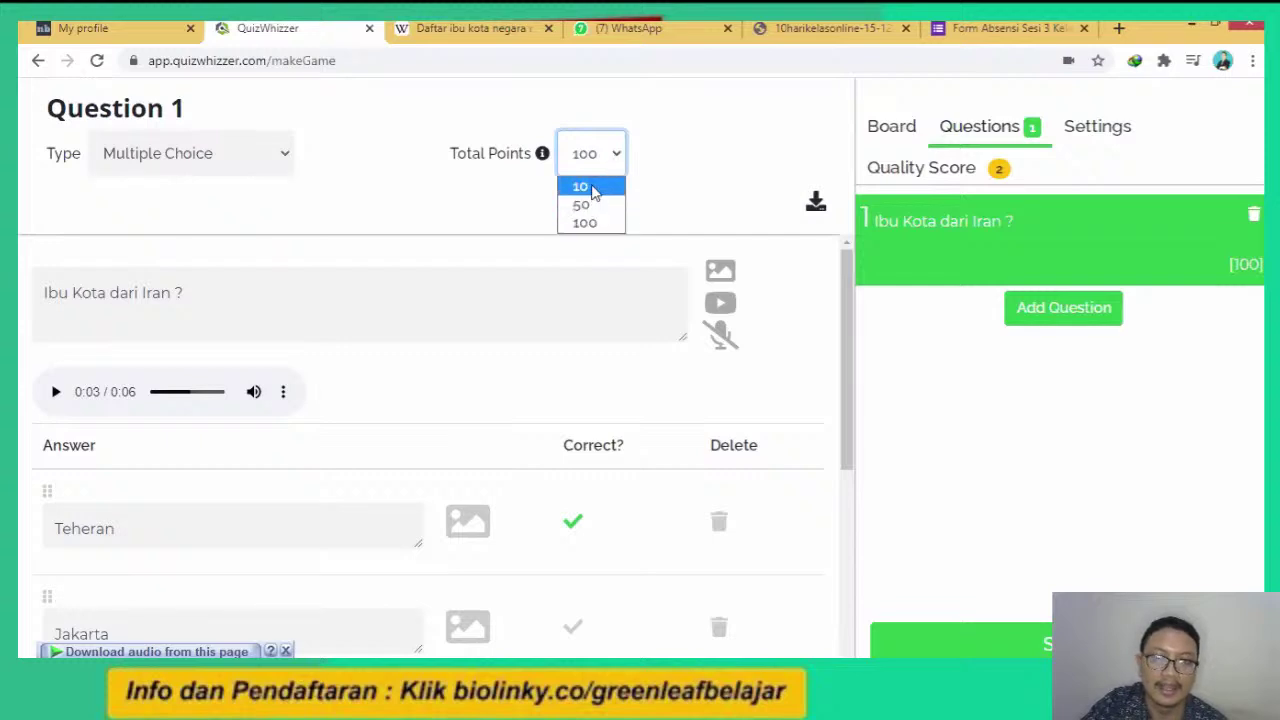
pyautogui.click(590, 188)
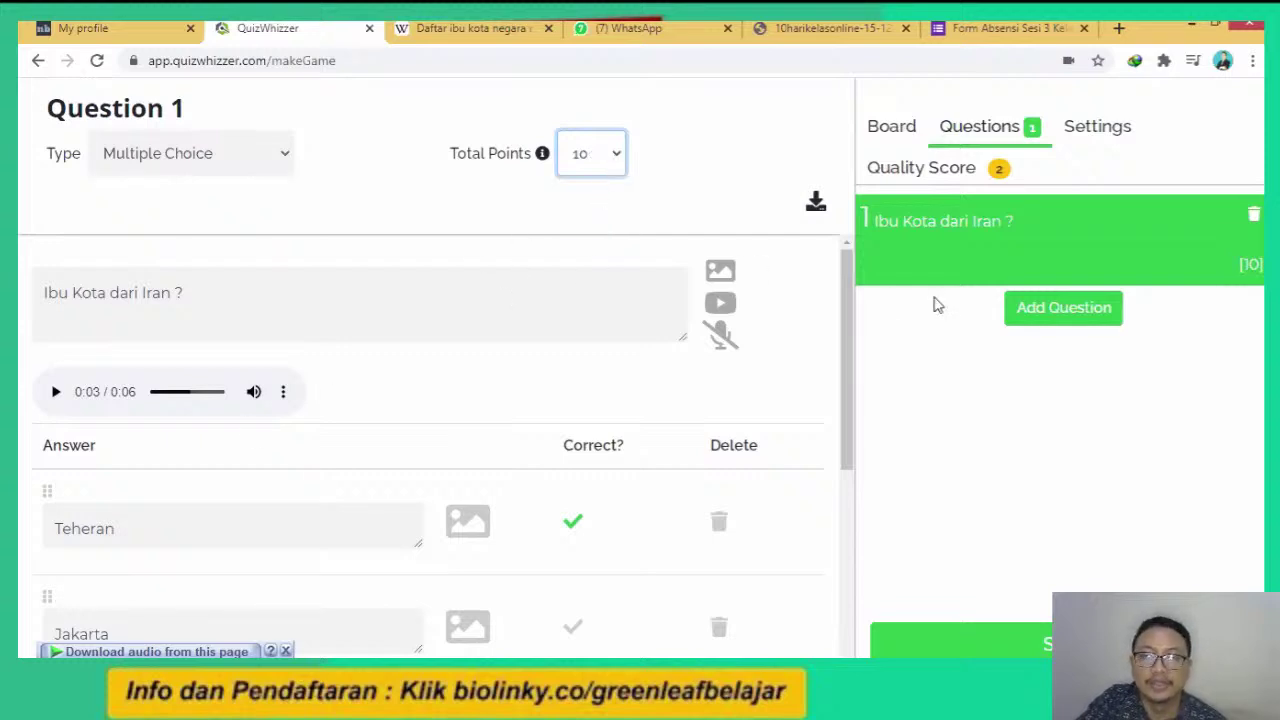
# Add a second question with the text "Ibu Kota Indonesia adalah jakarta".
pyautogui.click(1060, 316)
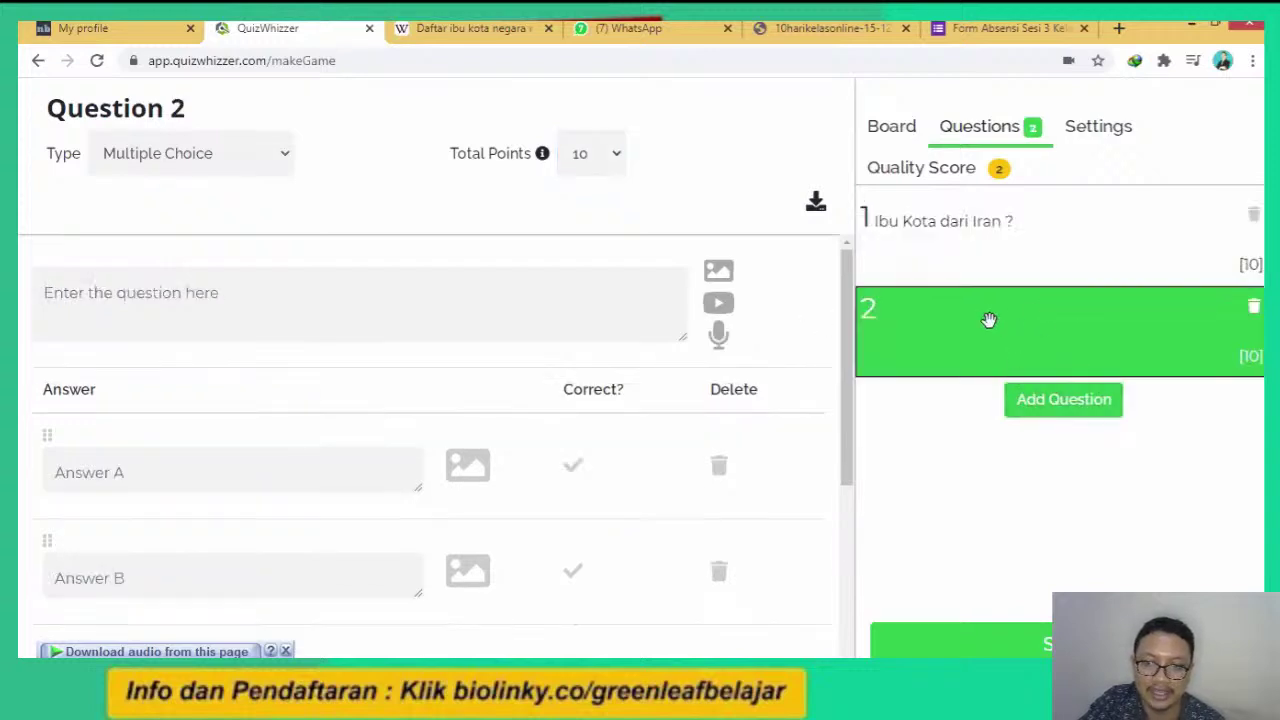
pyautogui.click(455, 311)
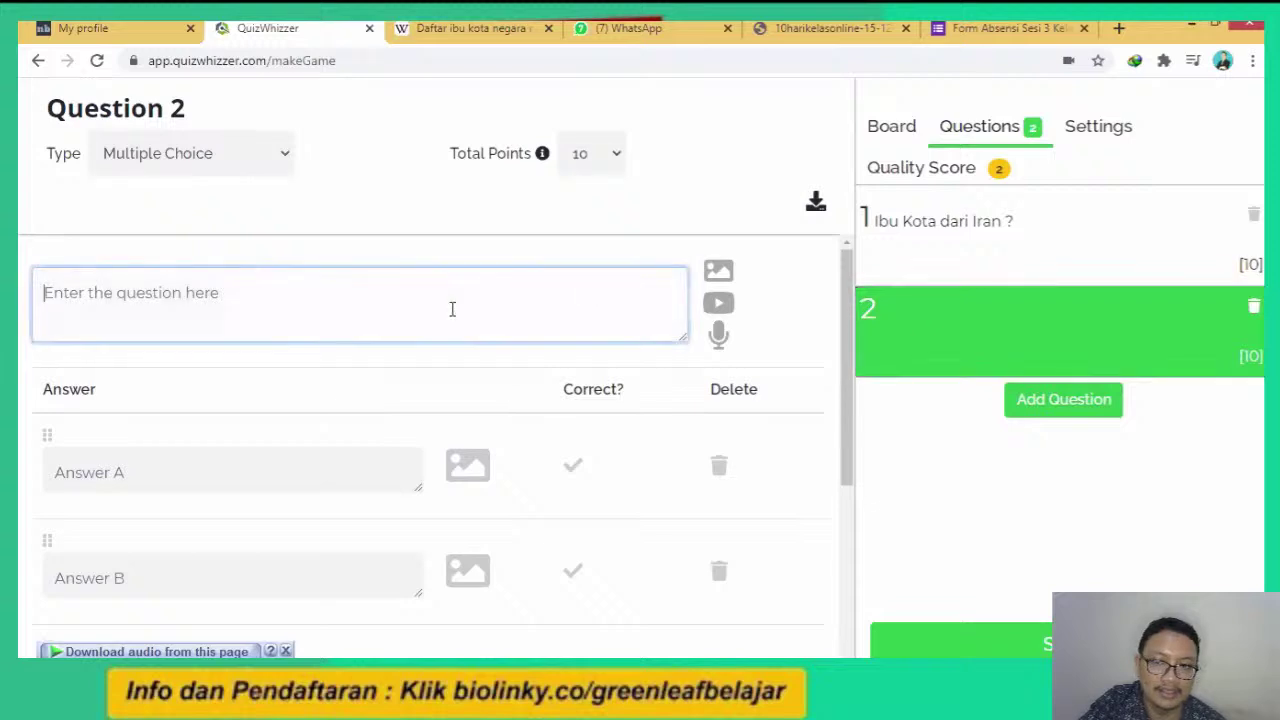
pyautogui.scroll(-2, 850, 340)
pyautogui.scroll(3, 314, 289)
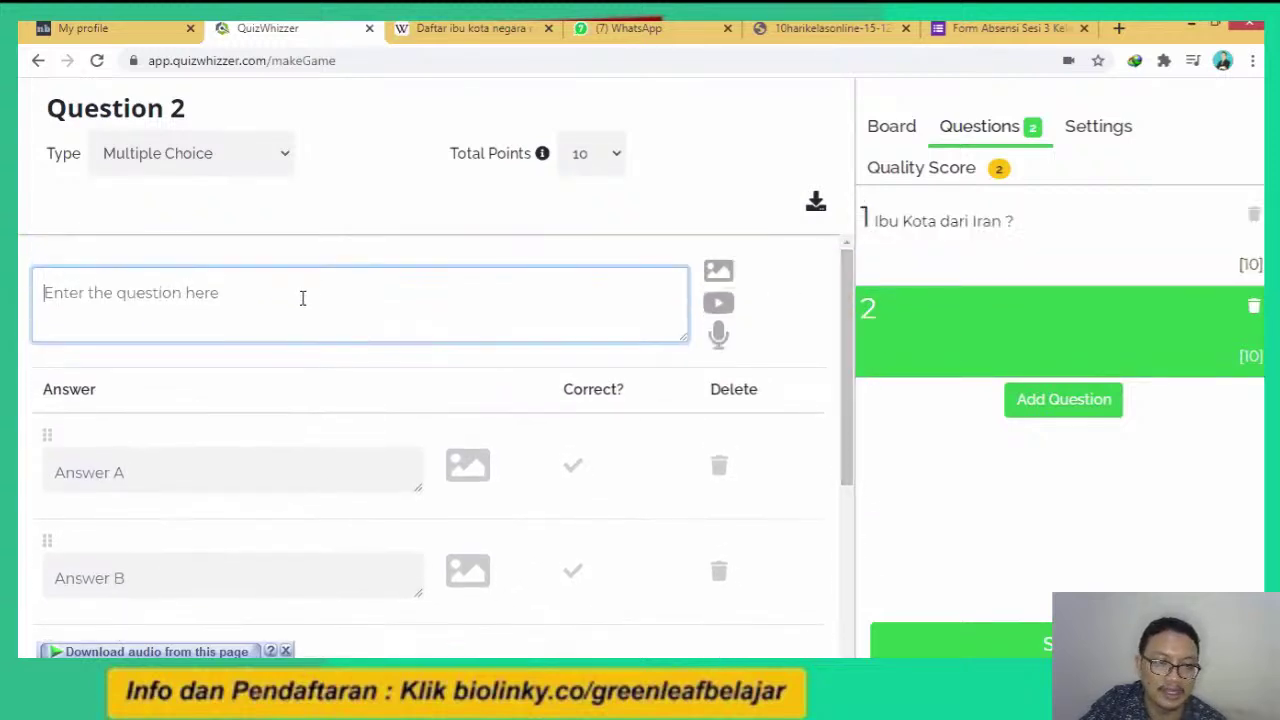
pyautogui.write('Ibu Kota')
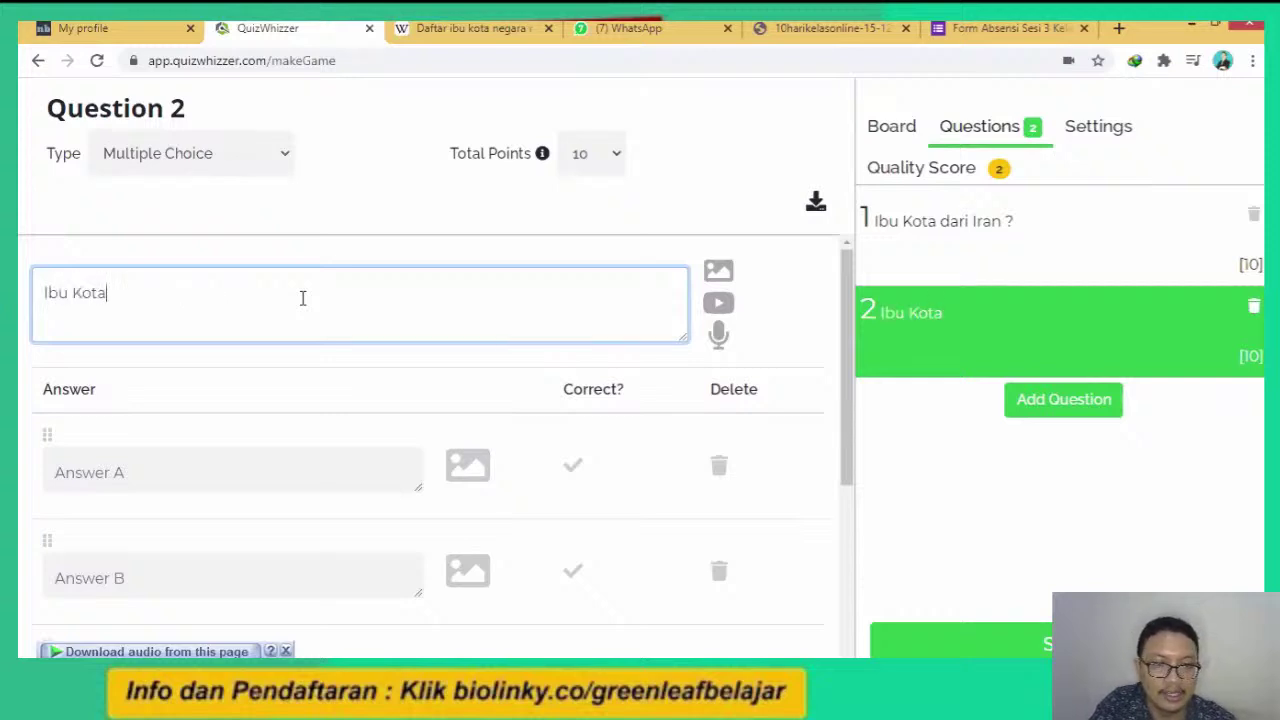
pyautogui.write(' Indonesia adalah ')
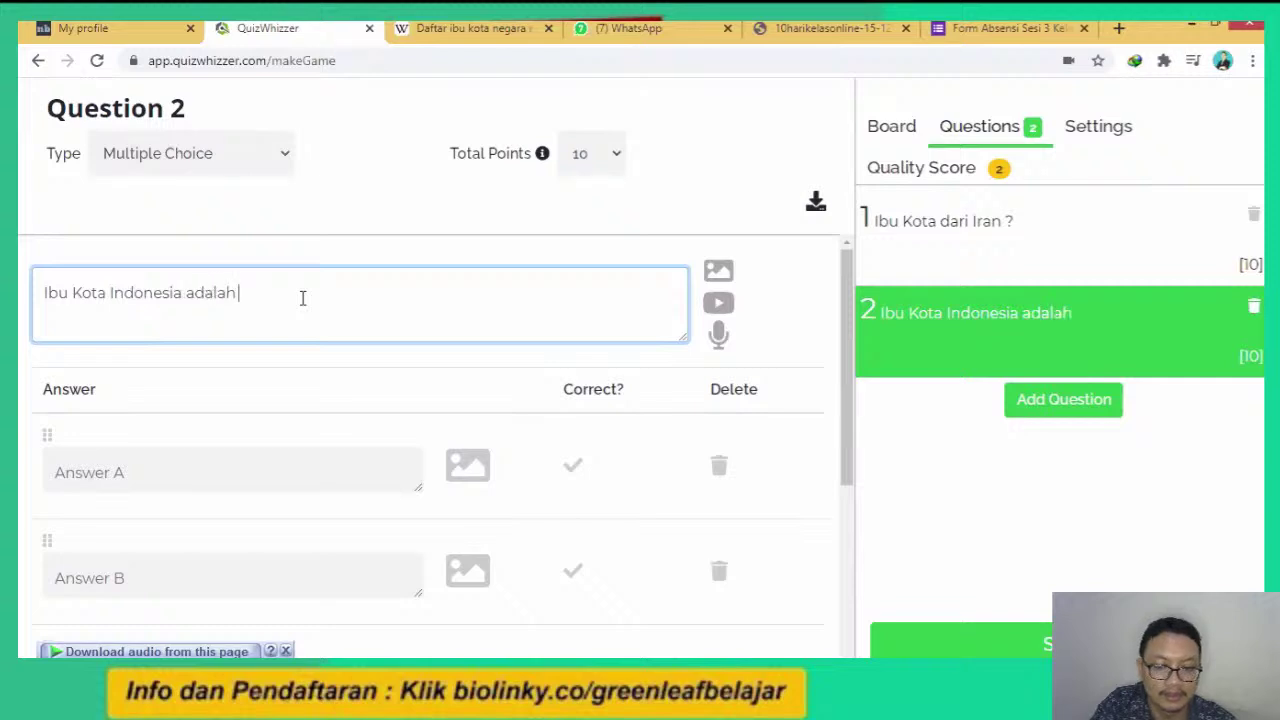
pyautogui.write('jakarta')
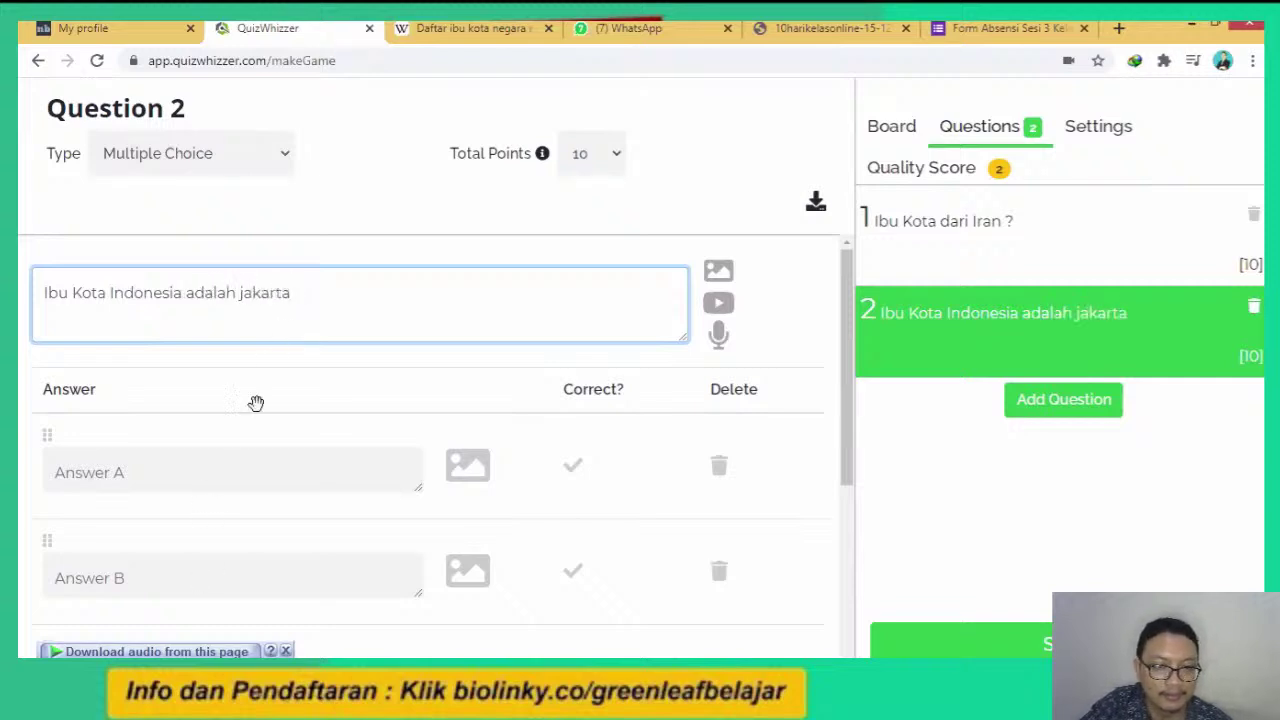
# Enter "Benar" as Answer A and "Salah" as Answer B of Question 2.
pyautogui.click(234, 469)
pyautogui.write('Bena')
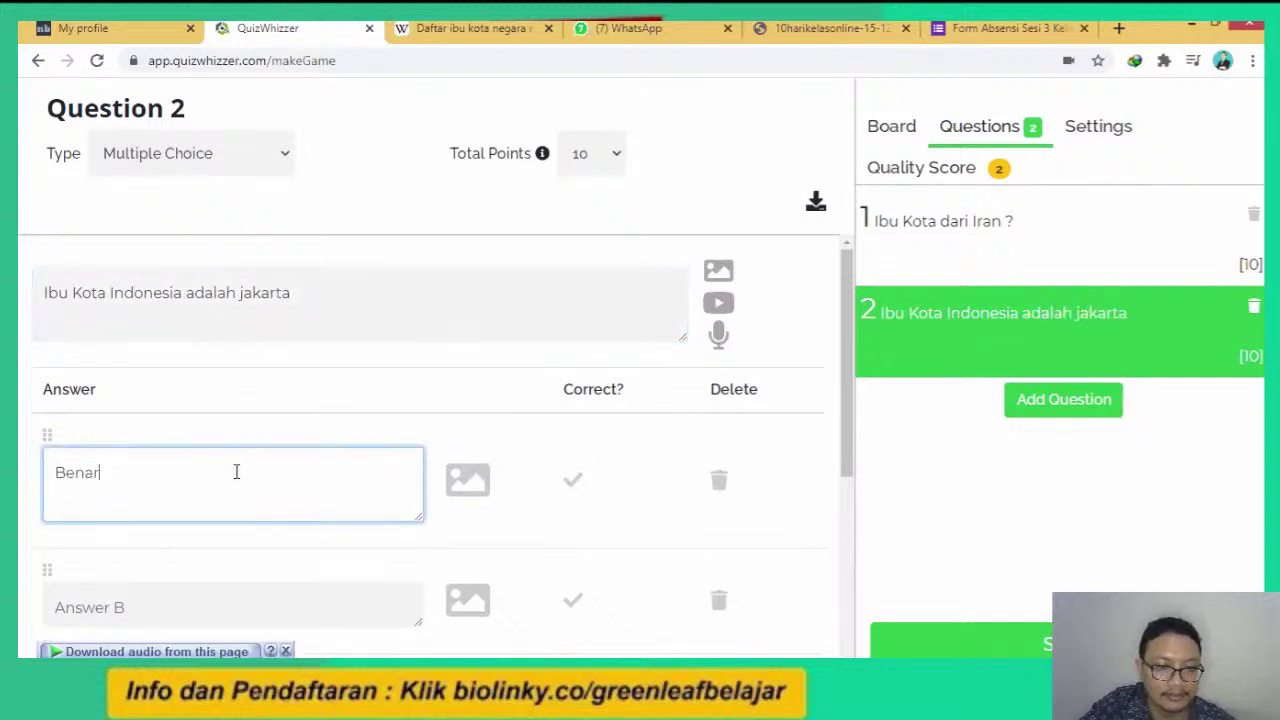
pyautogui.write('r')
pyautogui.click(194, 604)
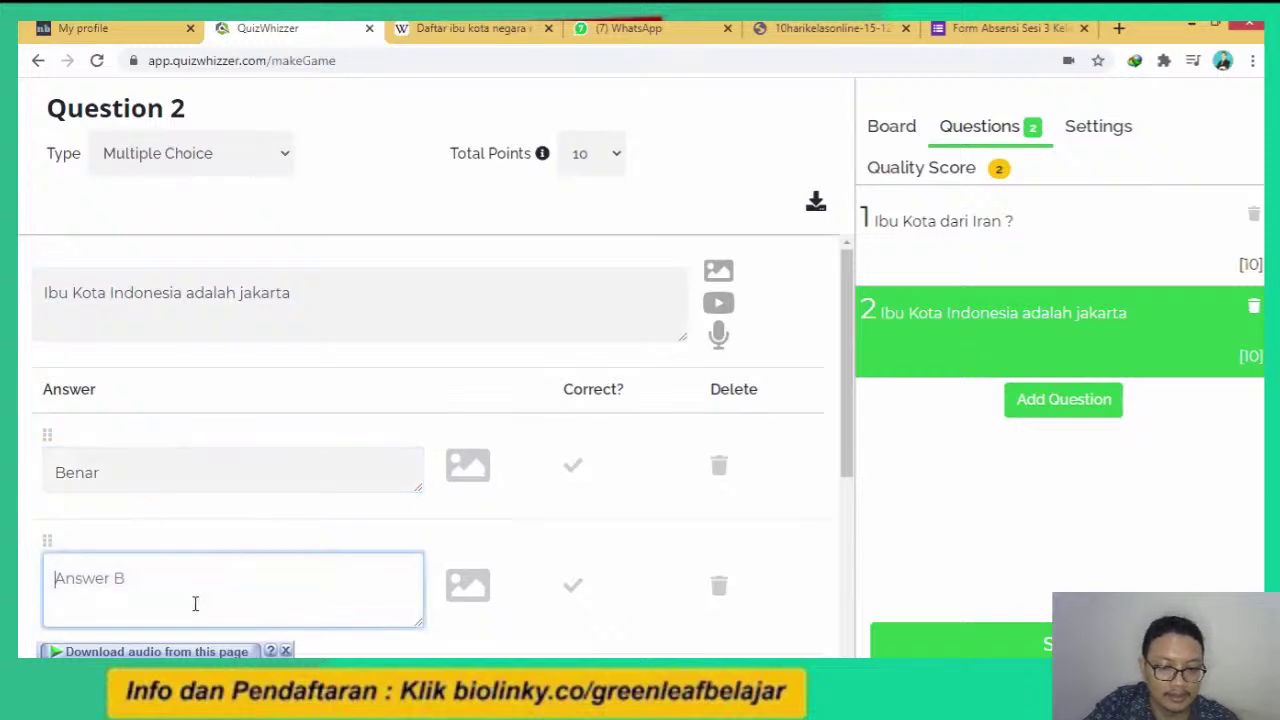
pyautogui.write('Salah')
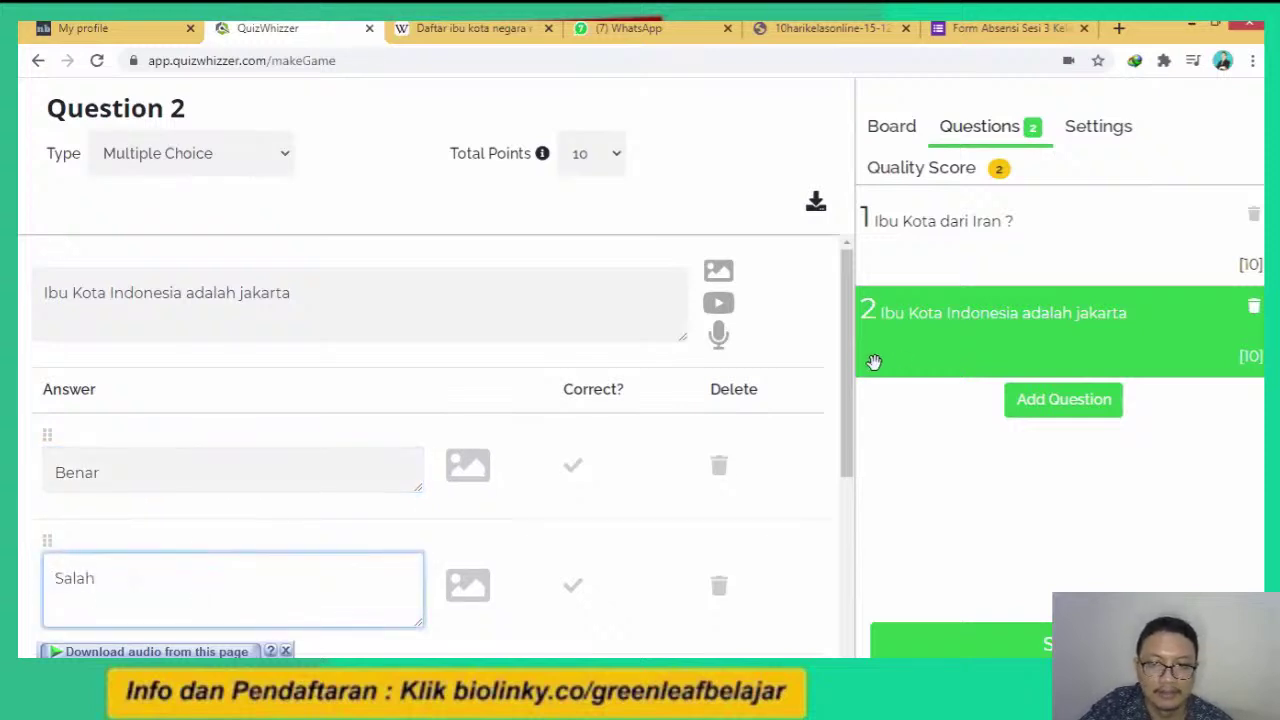
# Delete the empty Answer C and Answer D from Question 2.
pyautogui.scroll(-3, 851, 366)
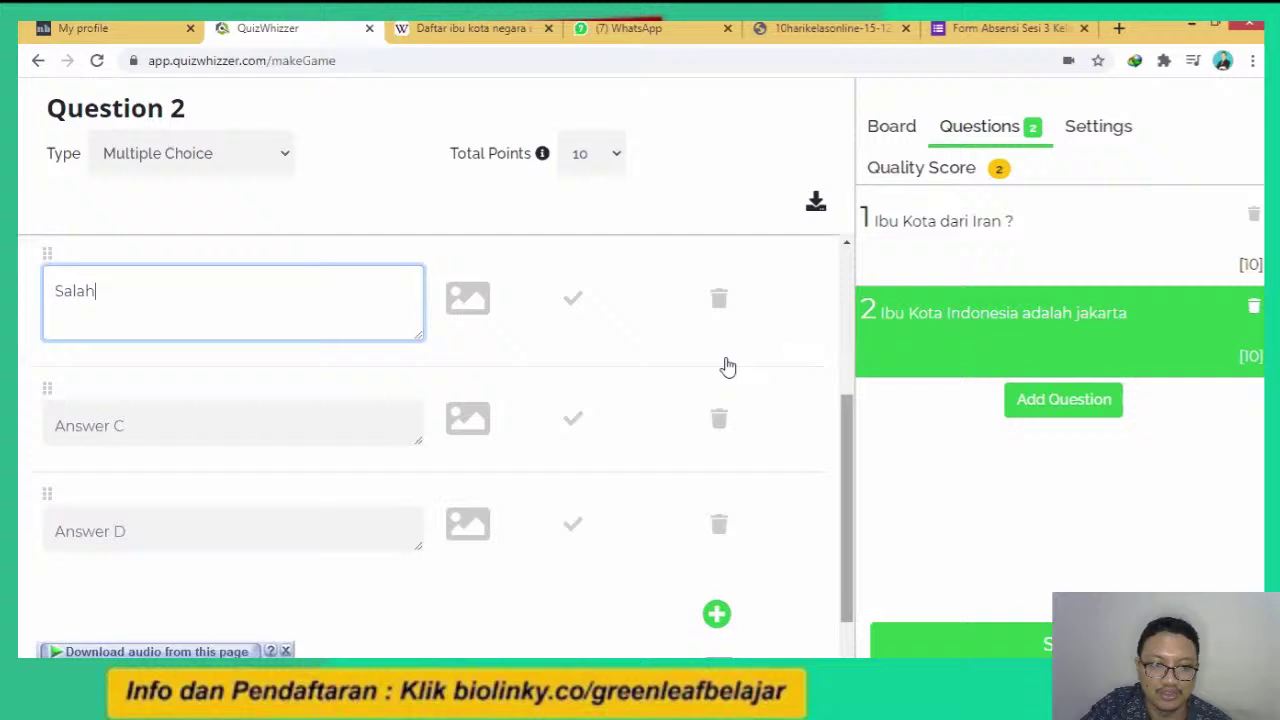
pyautogui.click(724, 420)
pyautogui.click(722, 440)
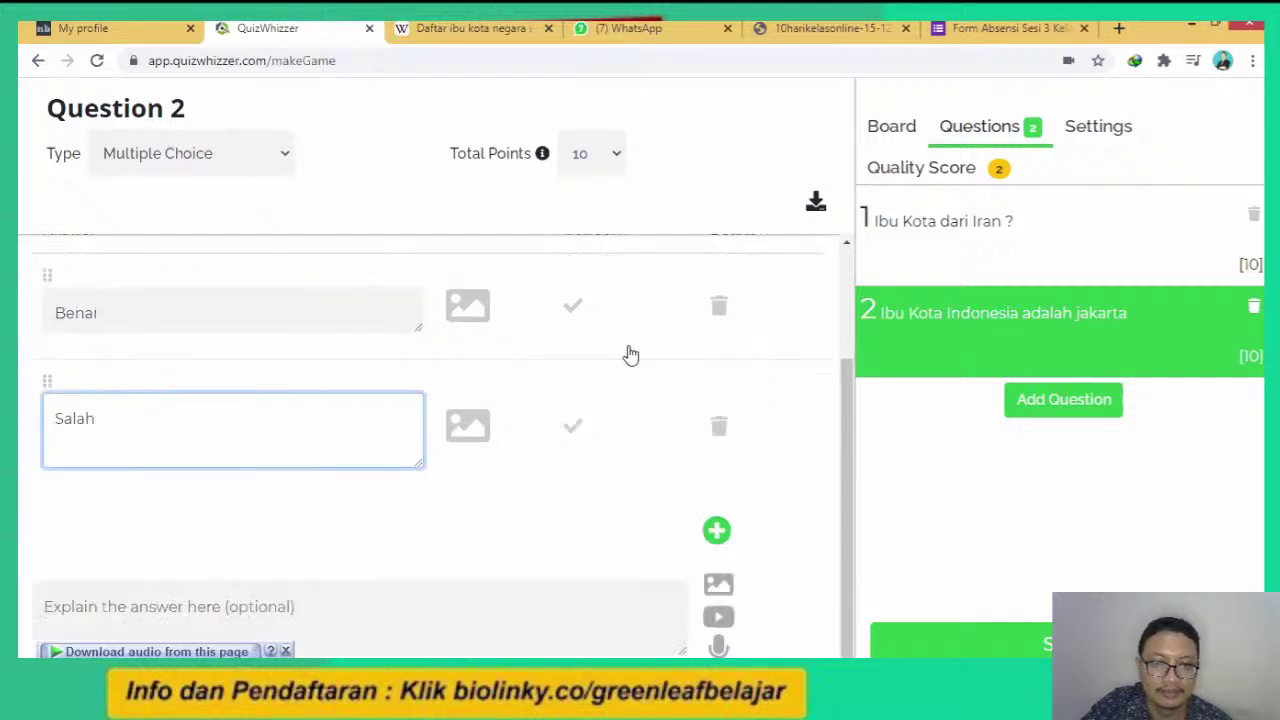
# Mark "Benar" as the correct answer of Question 2 and add an empty third question.
pyautogui.scroll(1, 845, 422)
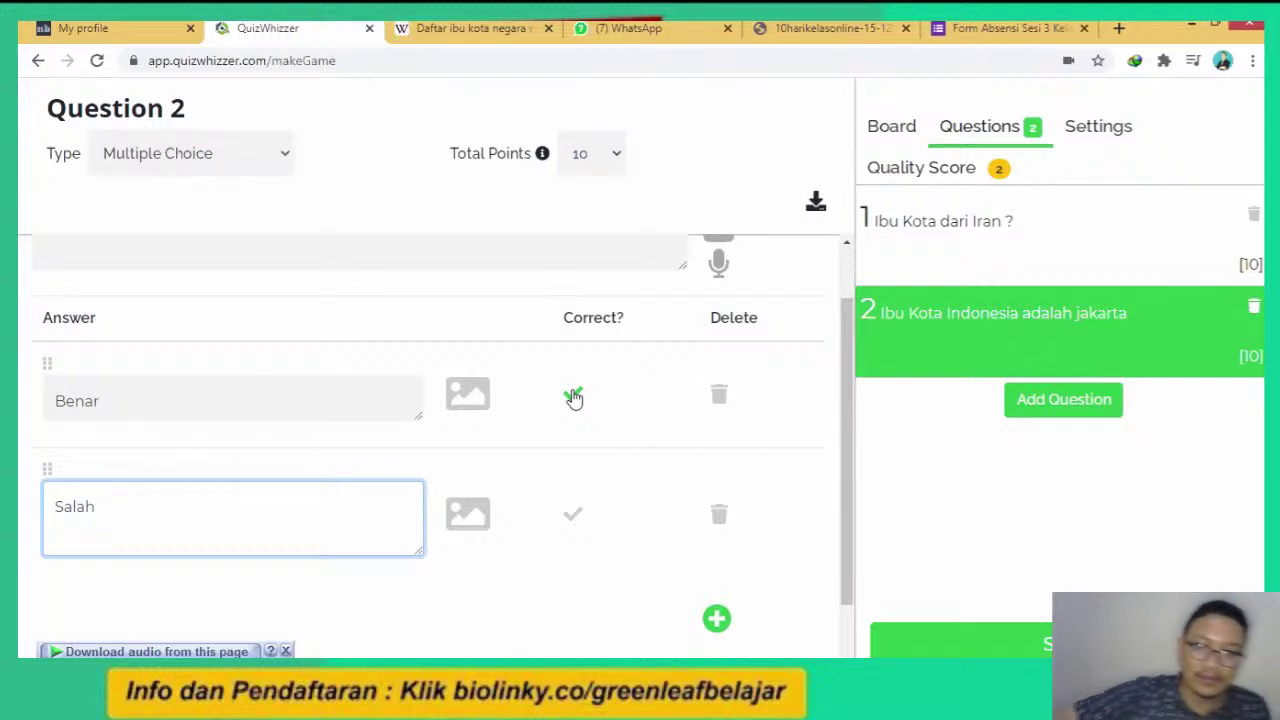
pyautogui.scroll(1, 848, 425)
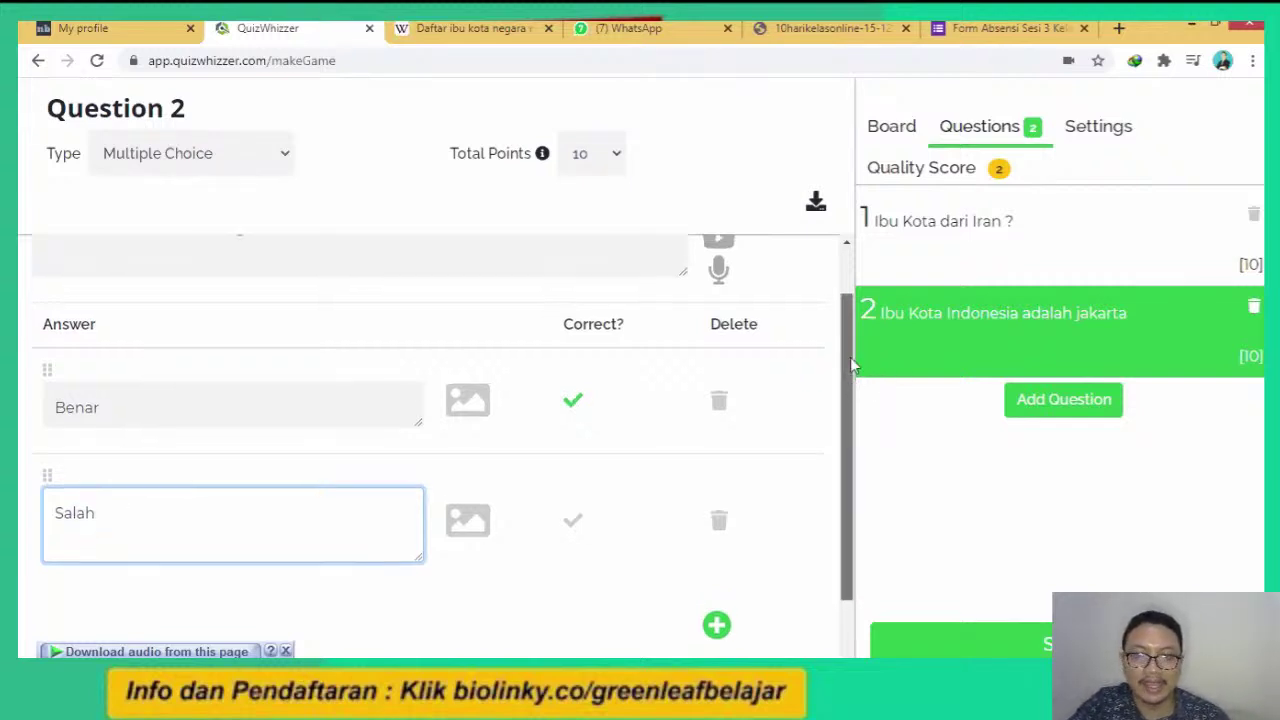
pyautogui.scroll(-2, 848, 425)
pyautogui.scroll(2, 848, 428)
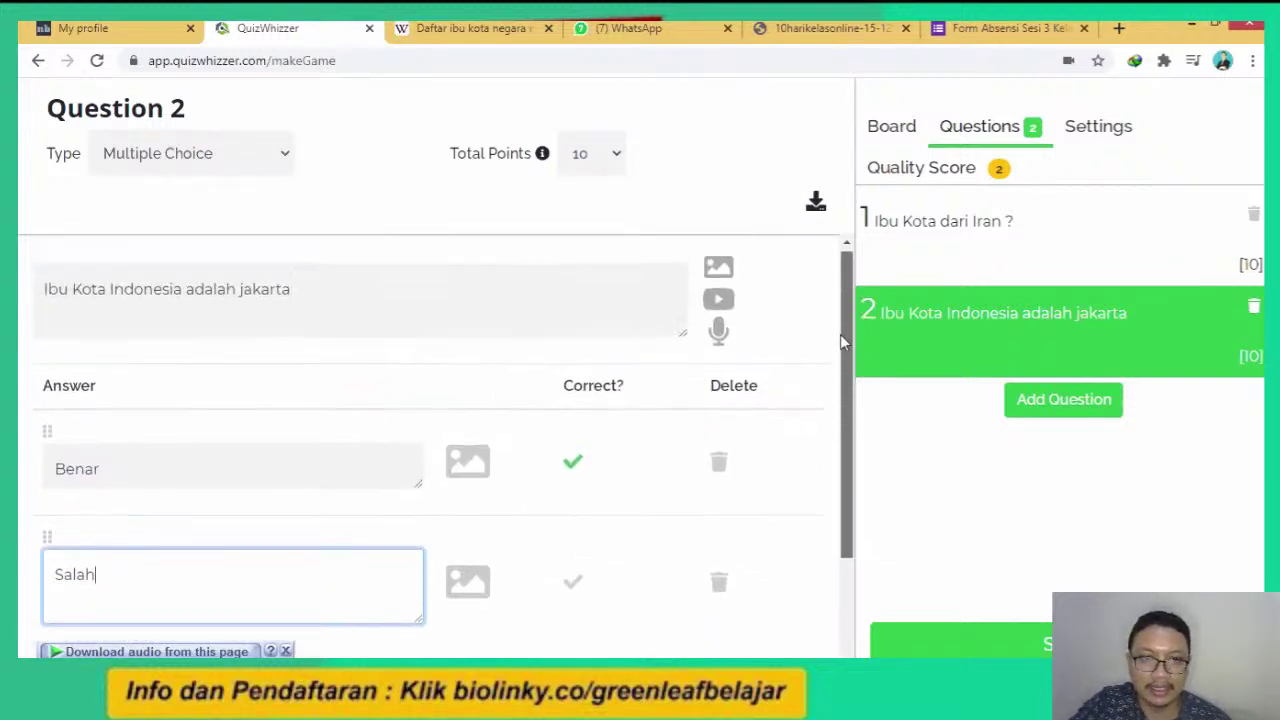
pyautogui.scroll(-1, 850, 420)
pyautogui.scroll(-1, 852, 425)
pyautogui.scroll(2, 853, 430)
pyautogui.scroll(-2, 862, 465)
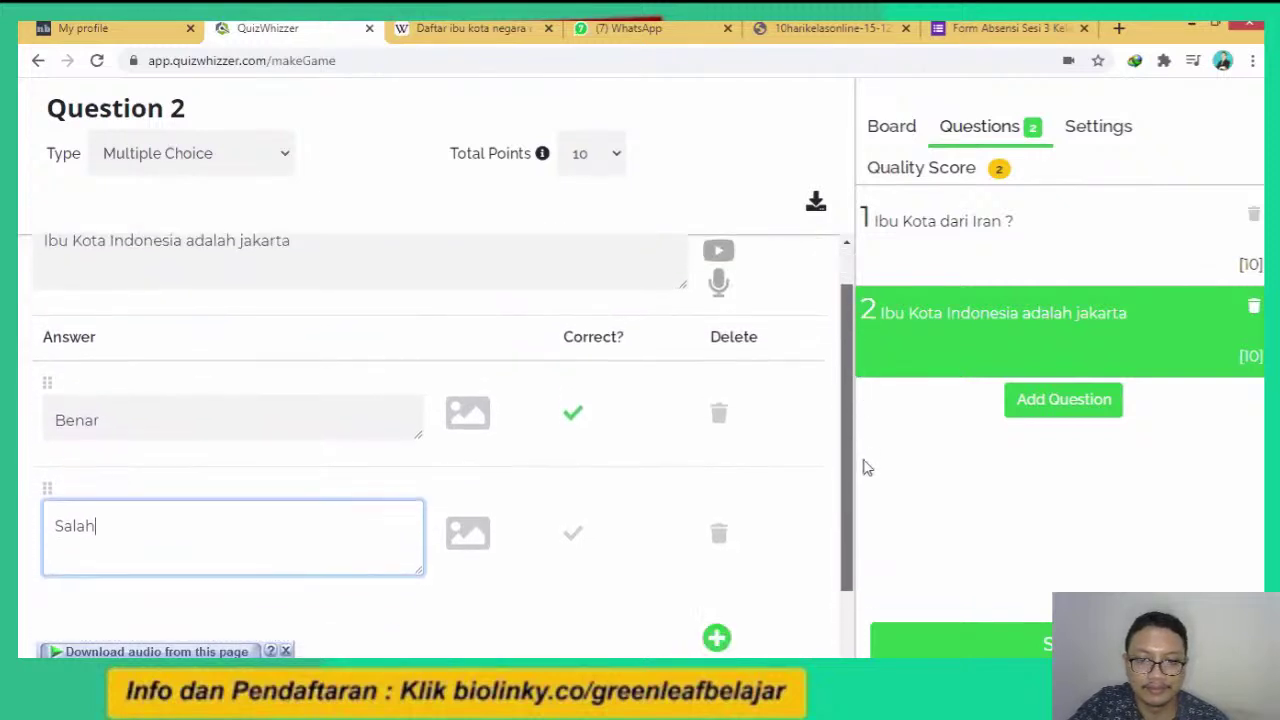
pyautogui.scroll(2, 862, 487)
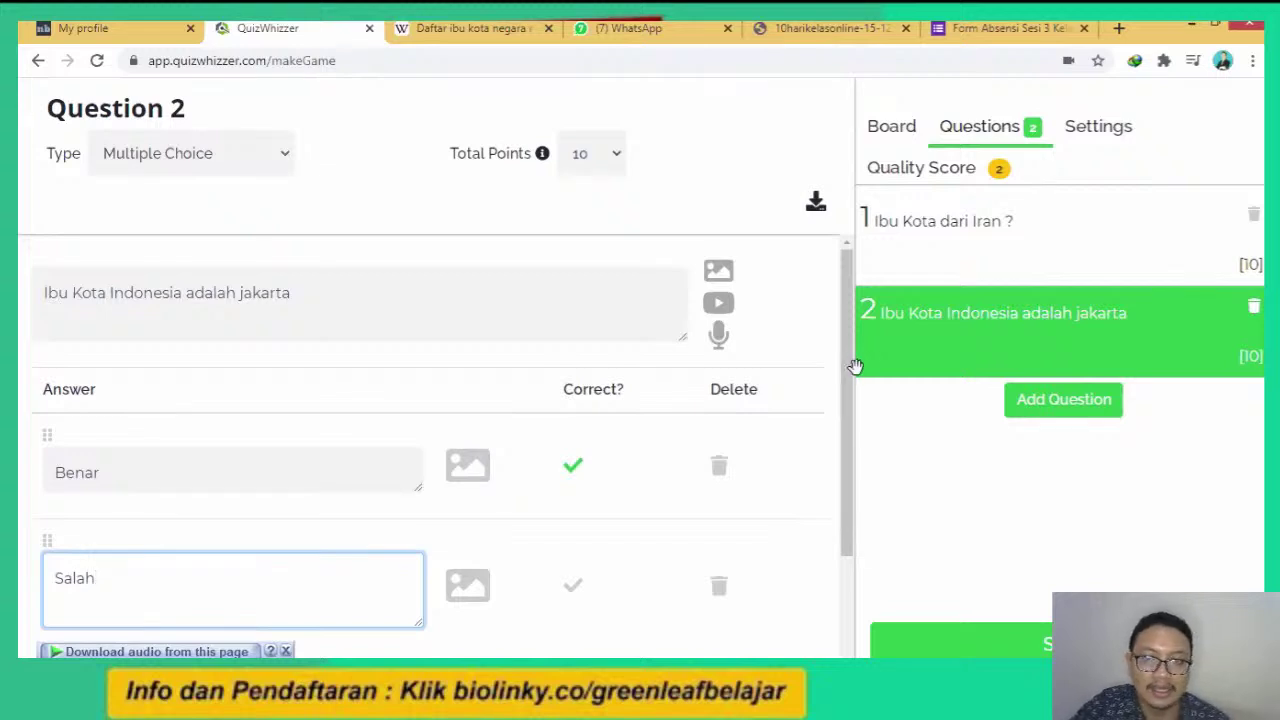
pyautogui.moveTo(851, 400); pyautogui.dragTo(849, 491)
pyautogui.click(1068, 405)
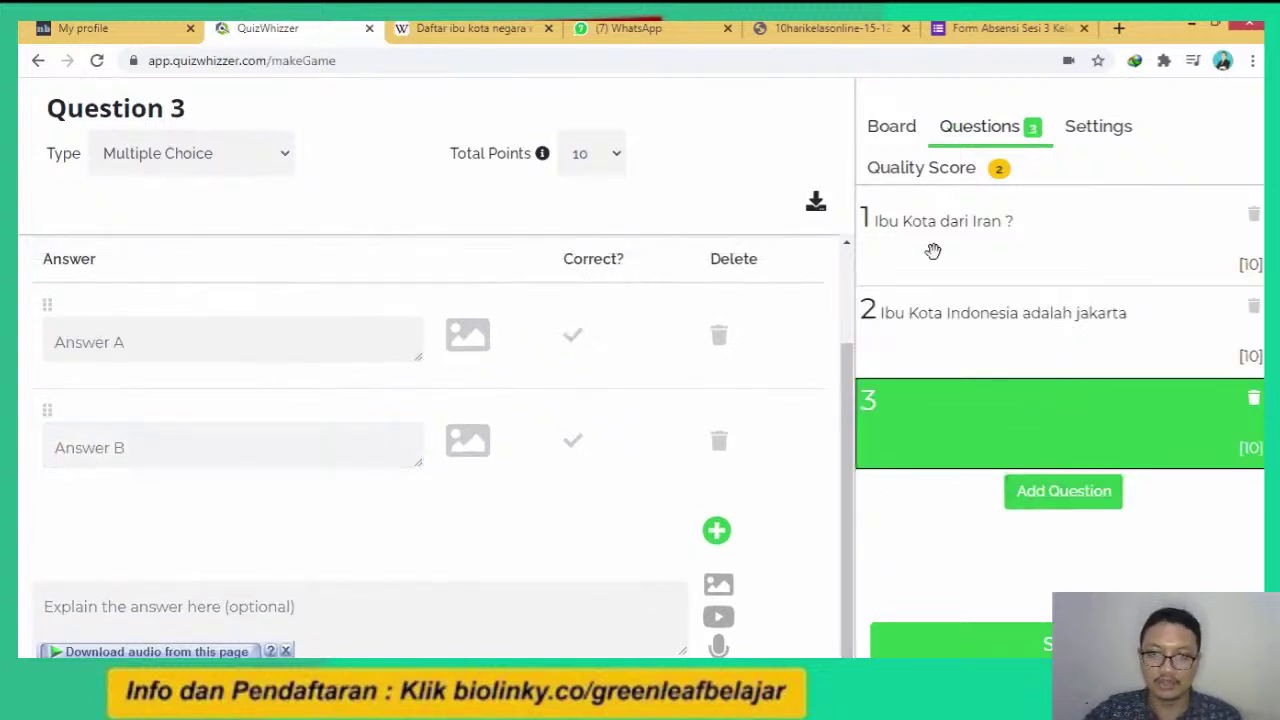
# Review the board spaces, the question list and the game settings.
pyautogui.click(895, 132)
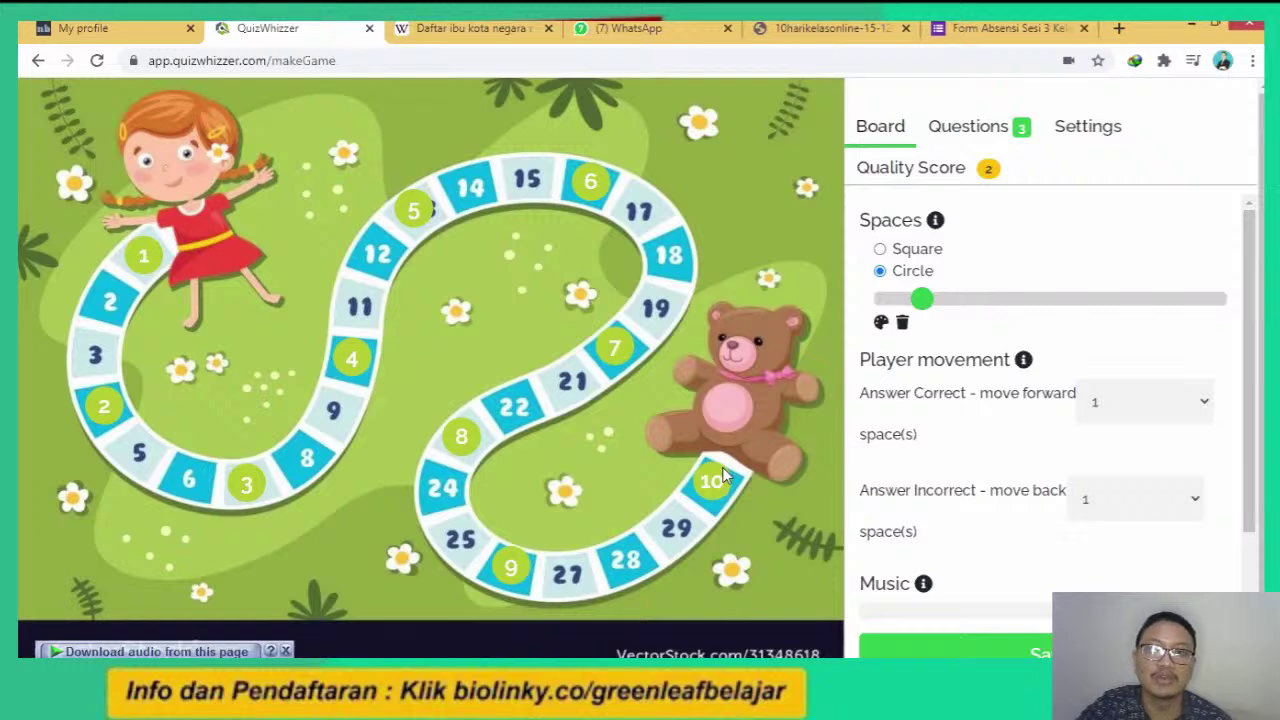
pyautogui.click(970, 126)
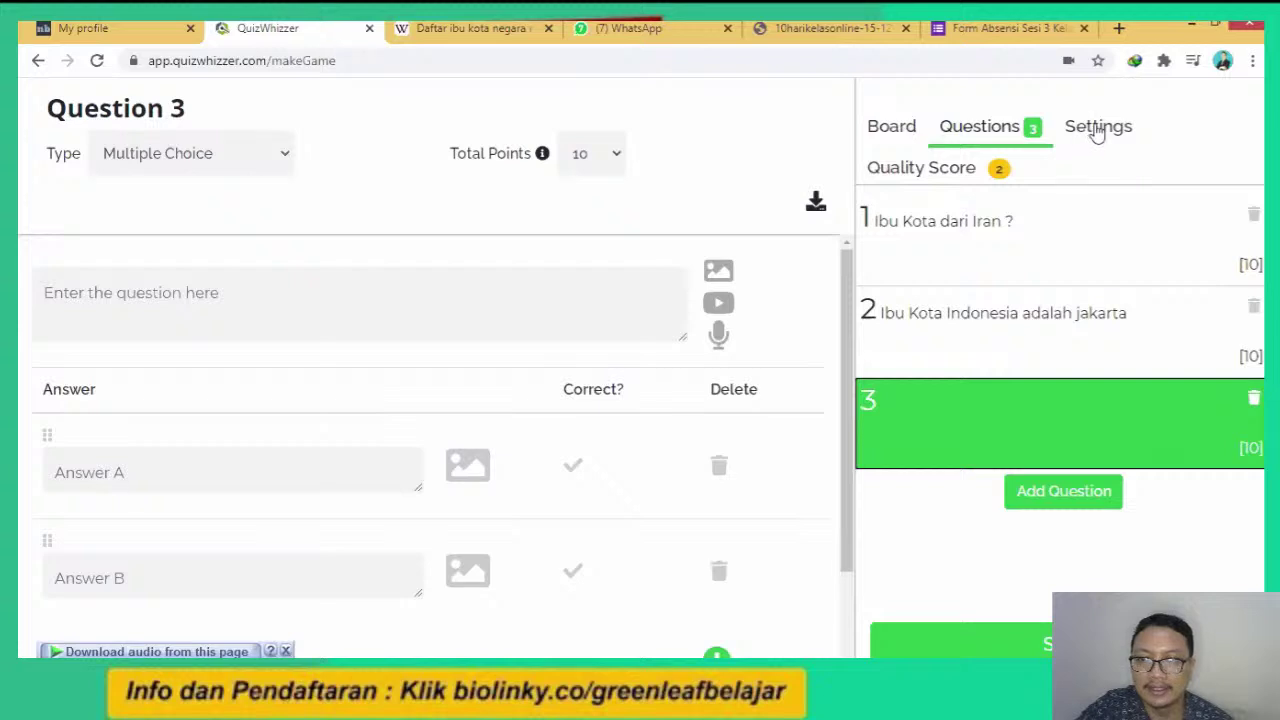
pyautogui.click(1098, 128)
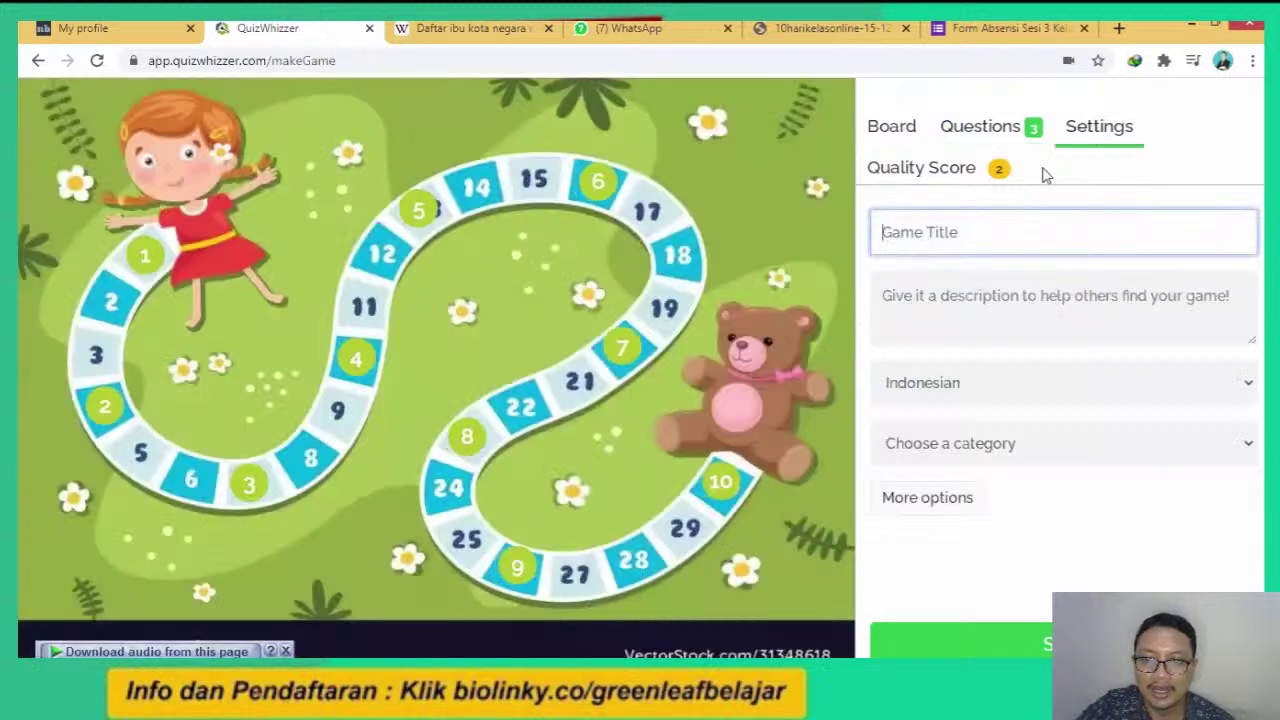
pyautogui.click(1019, 140)
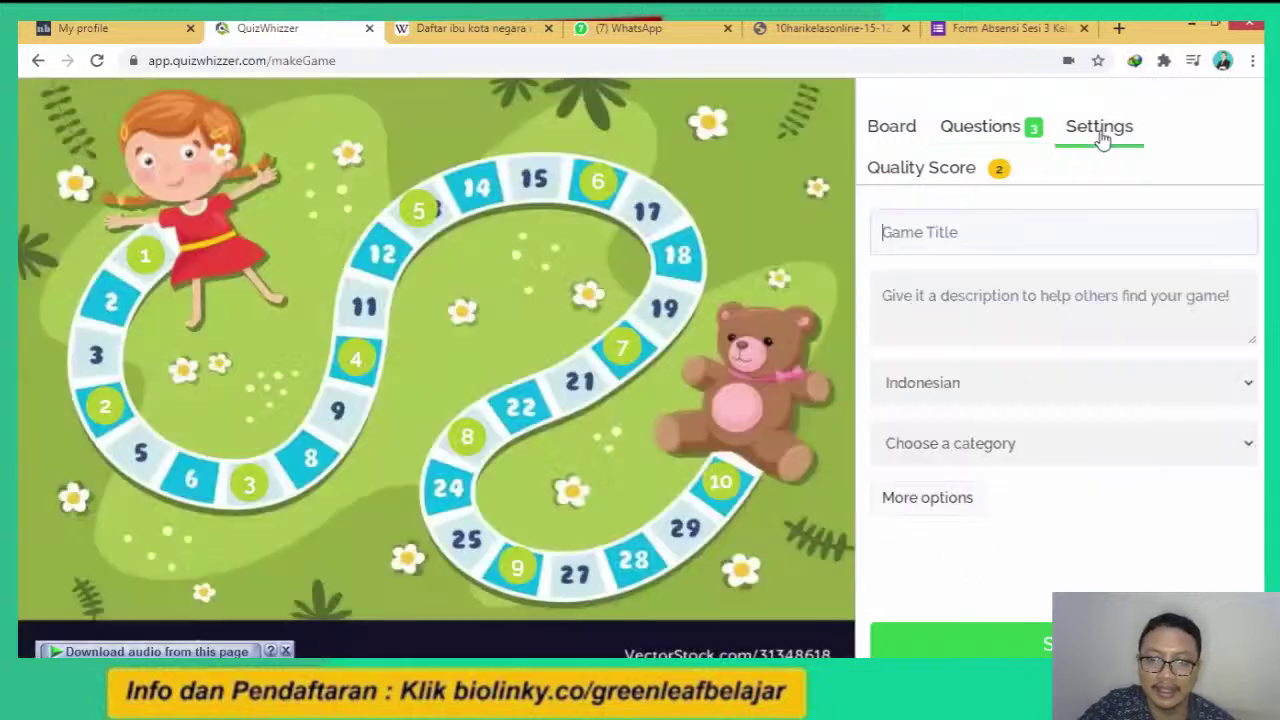
# Set the game title to "Nama Ibu Kota Negara" in the game settings.
pyautogui.click(1101, 138)
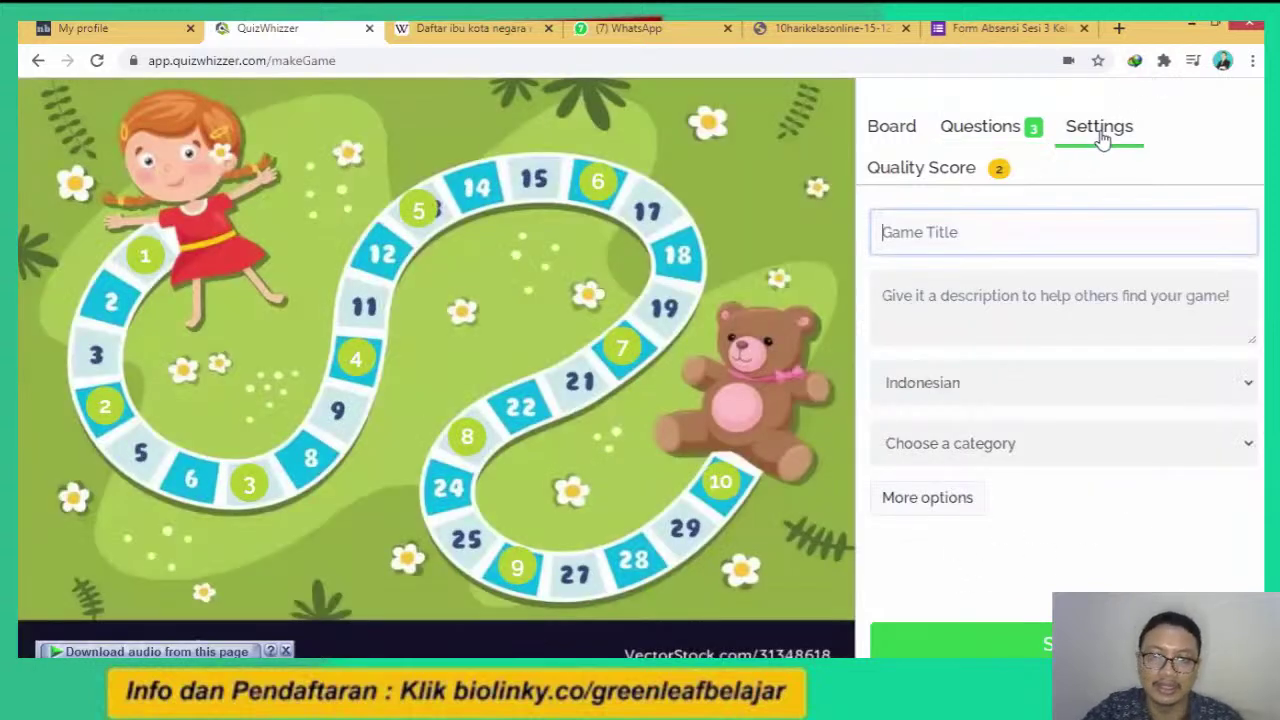
pyautogui.click(988, 231)
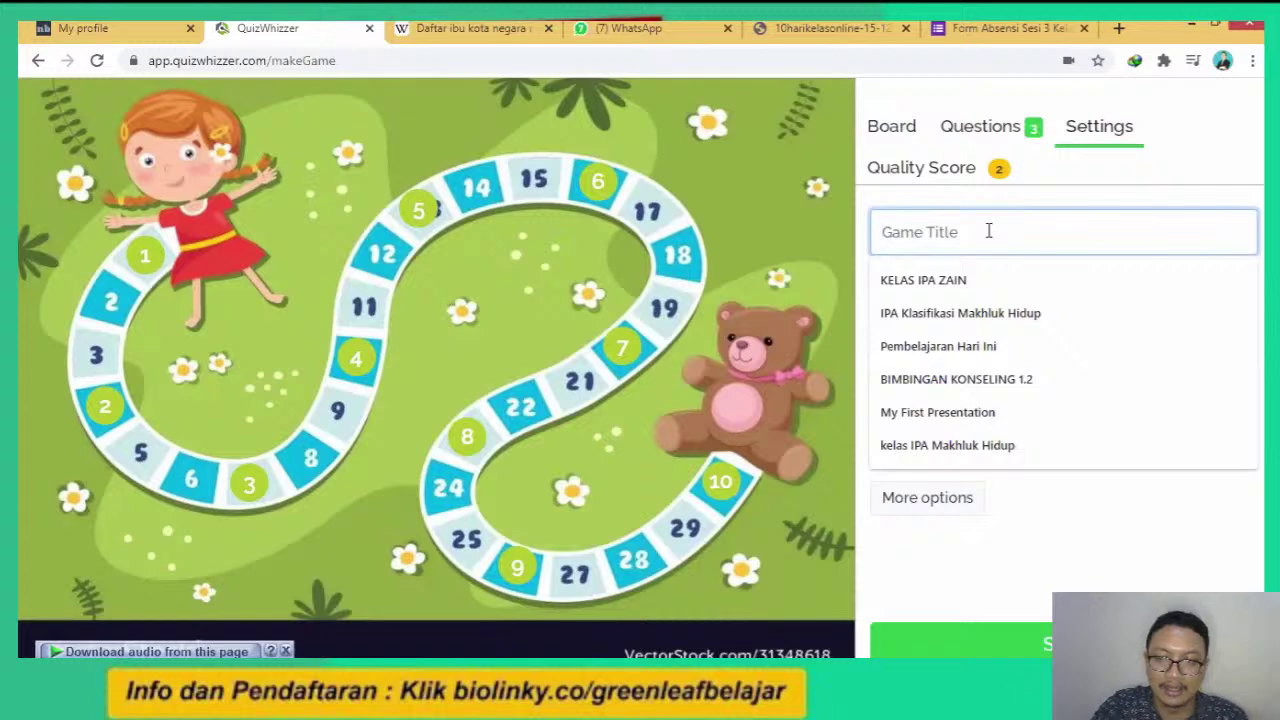
pyautogui.write('Nama')
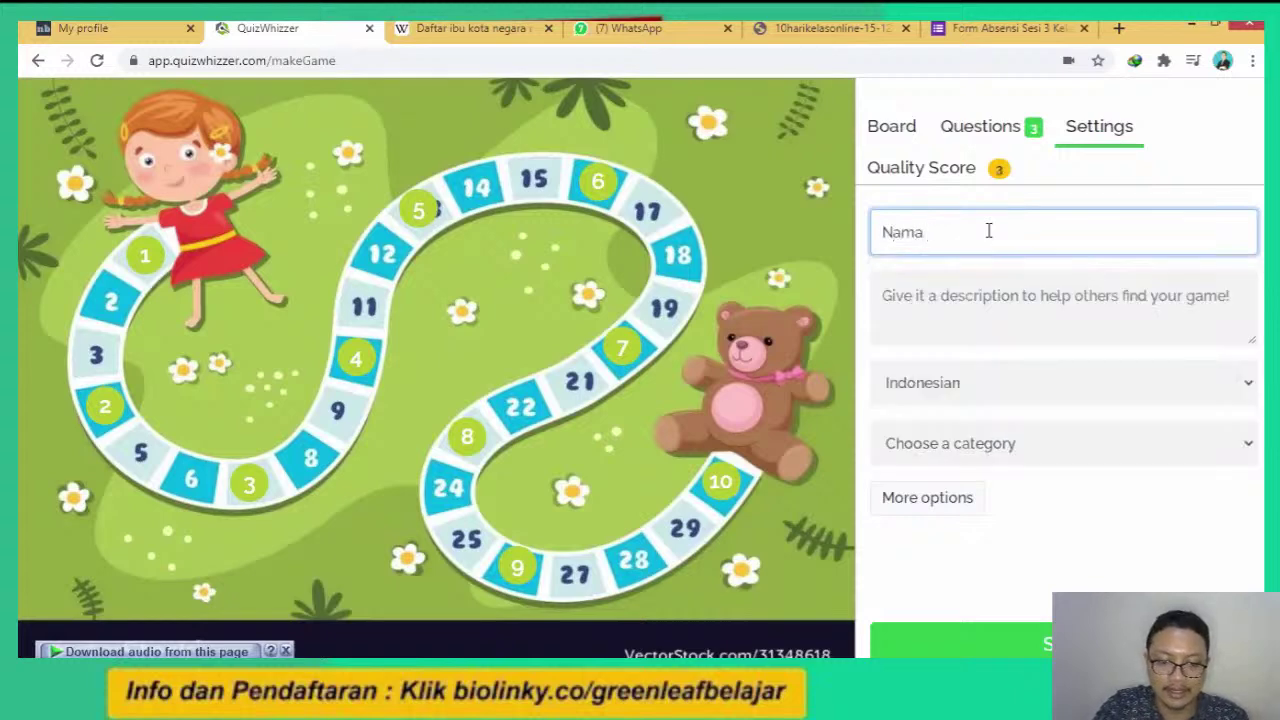
pyautogui.write(' Ibu KOta')
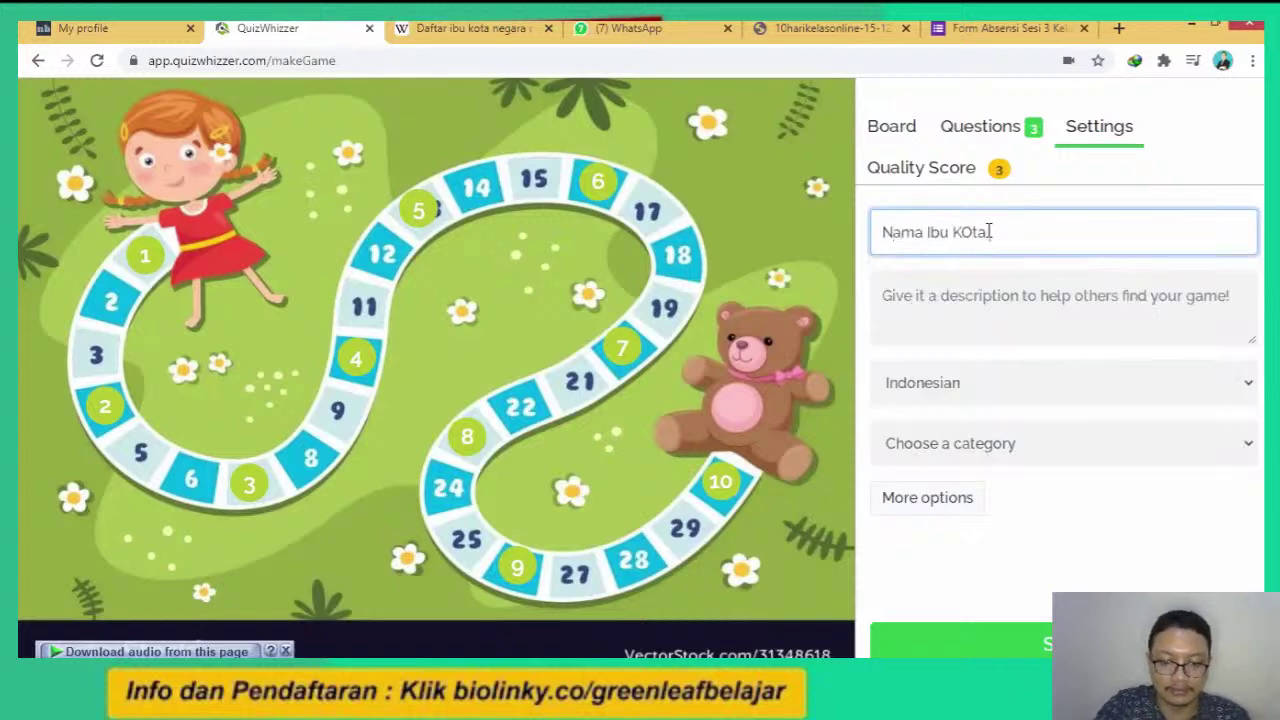
pyautogui.write(' Nmeg')
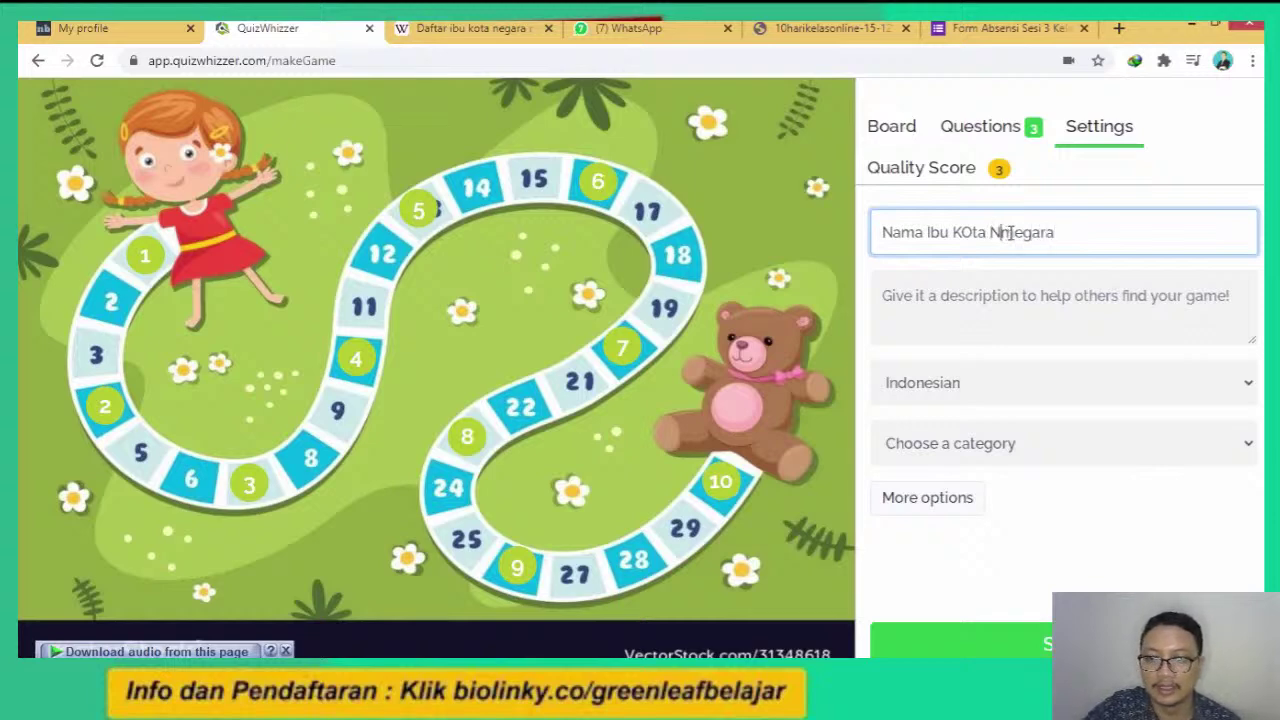
pyautogui.press('BackSpace')
pyautogui.press('BackSpace')
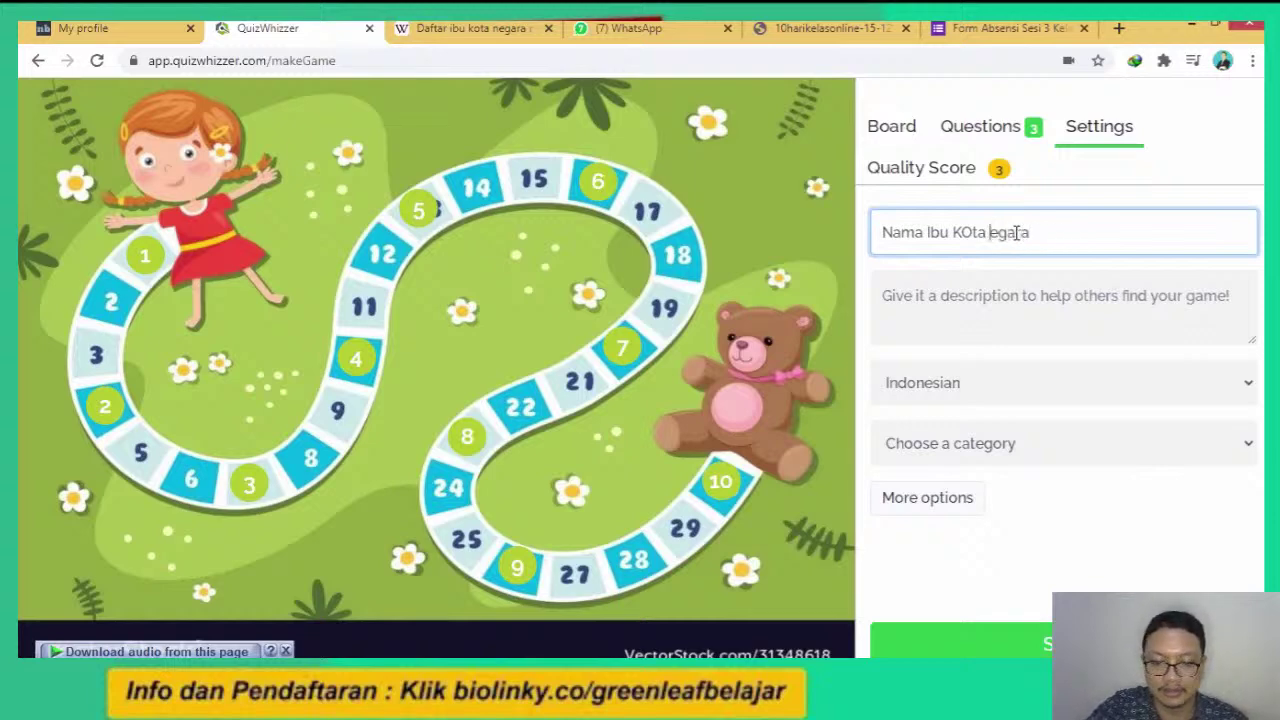
pyautogui.write('N')
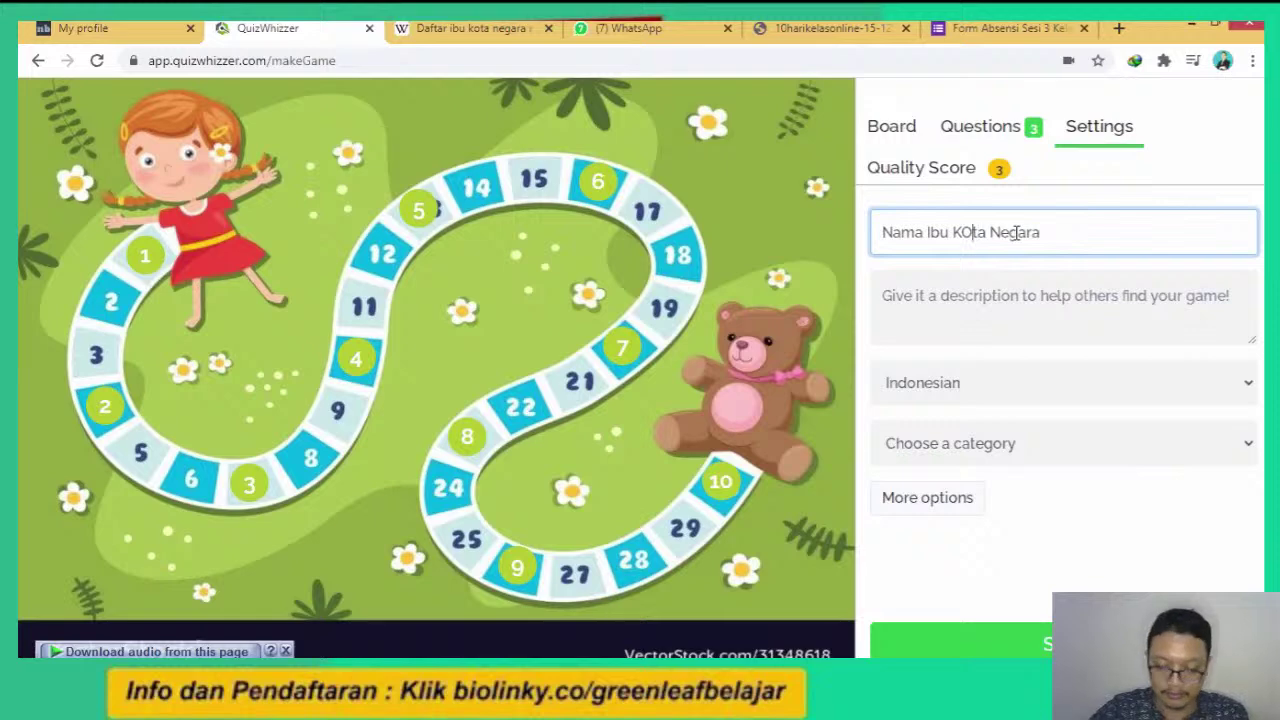
pyautogui.press('BackSpace')
pyautogui.write('o')
pyautogui.click(1148, 203)
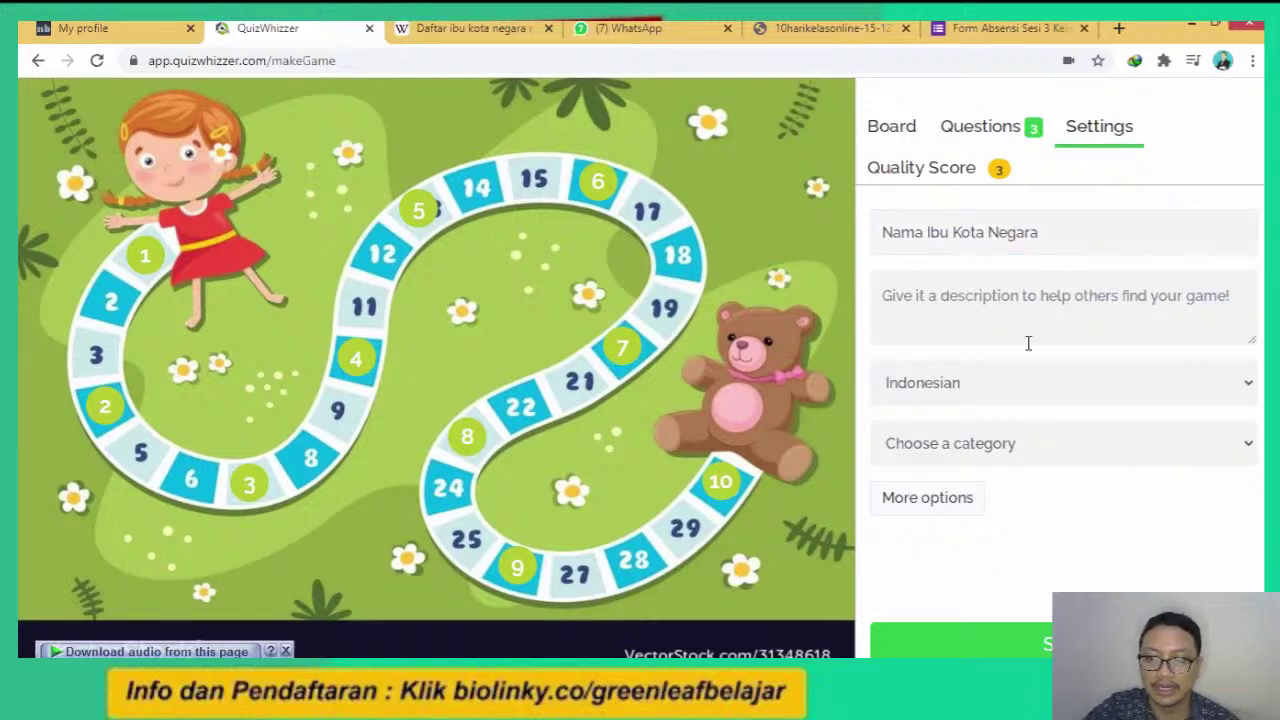
# Enter "Anak - anak selamat mengerjakan dan bermain.." as the game description.
pyautogui.click(1025, 325)
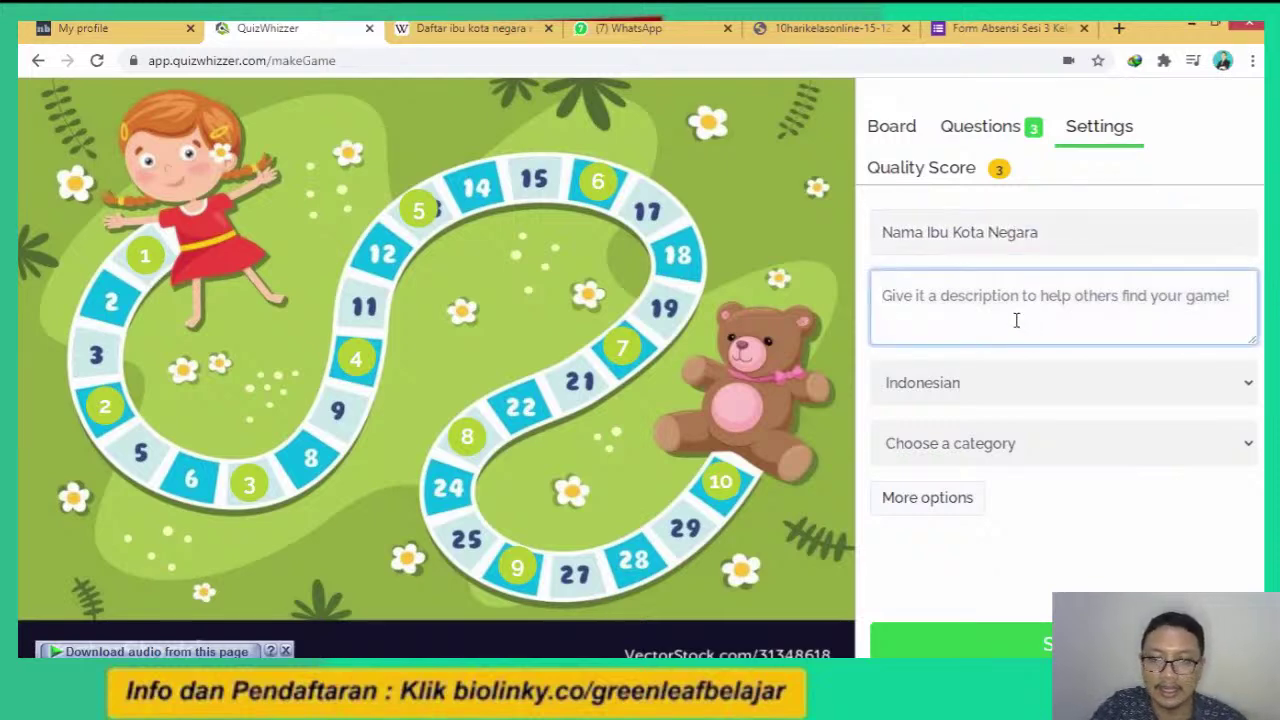
pyautogui.write('Anak - ana')
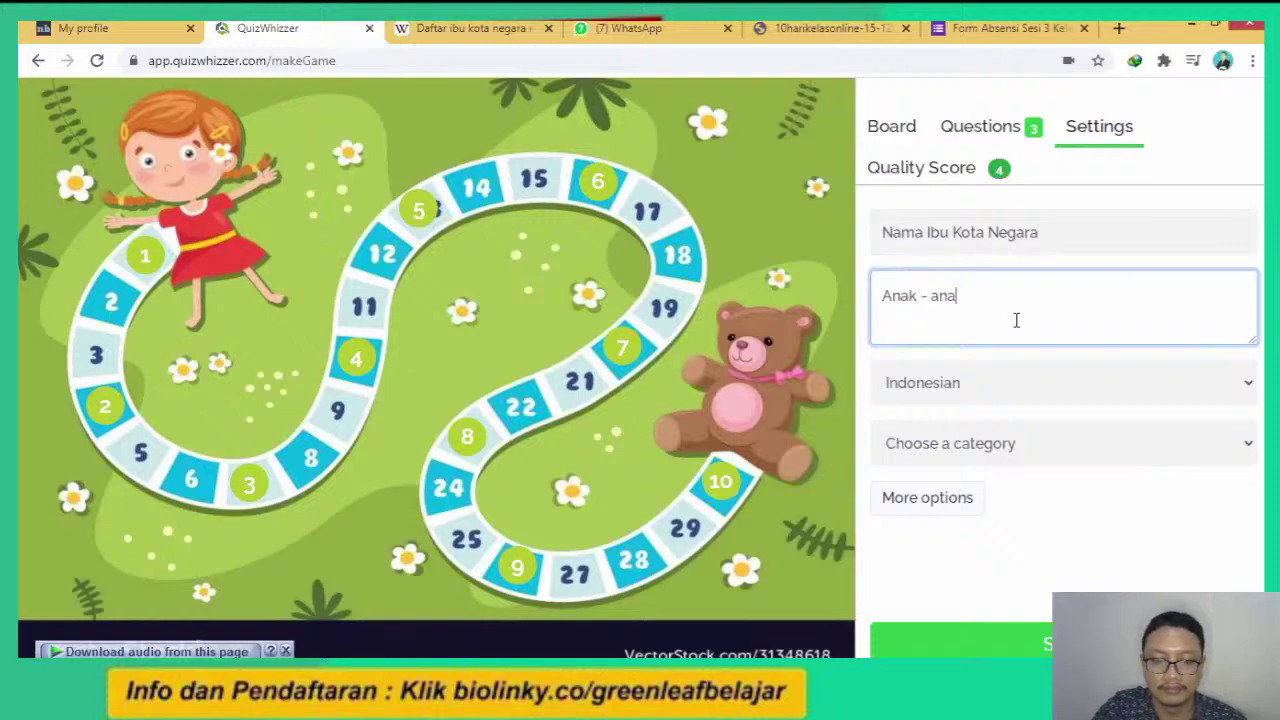
pyautogui.write('k selamat m')
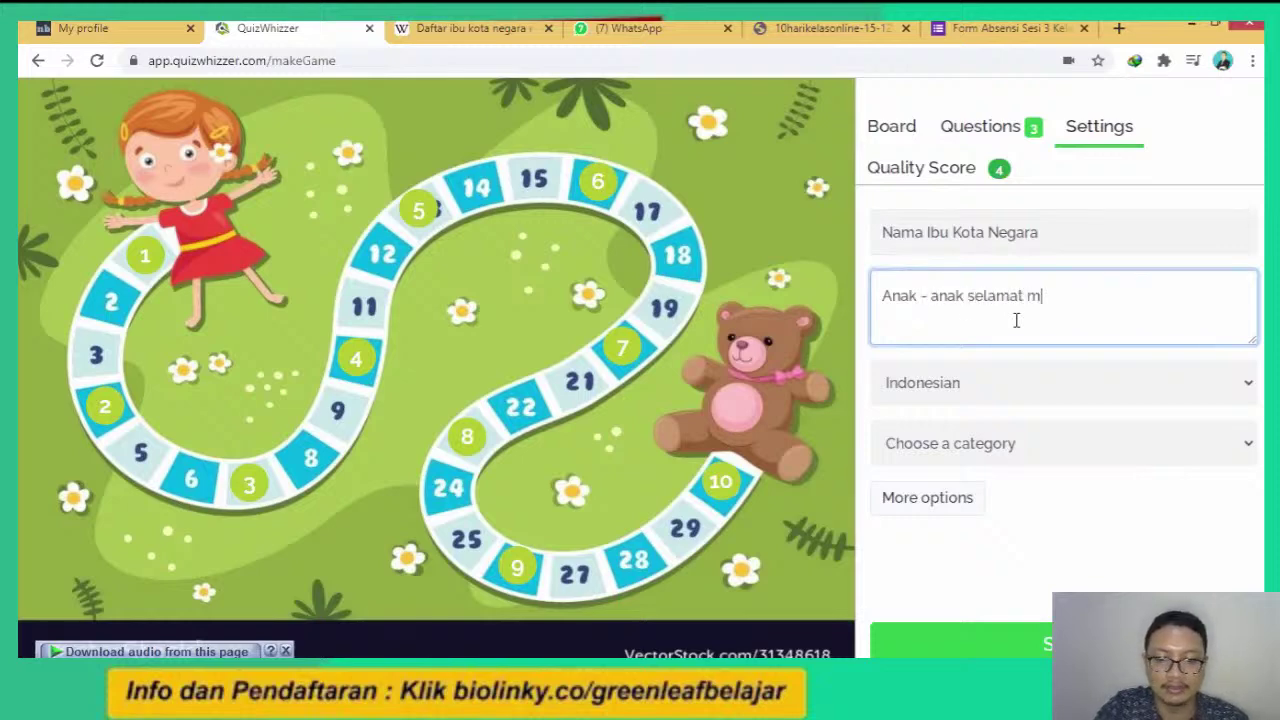
pyautogui.write('engerjakan dan bermain.')
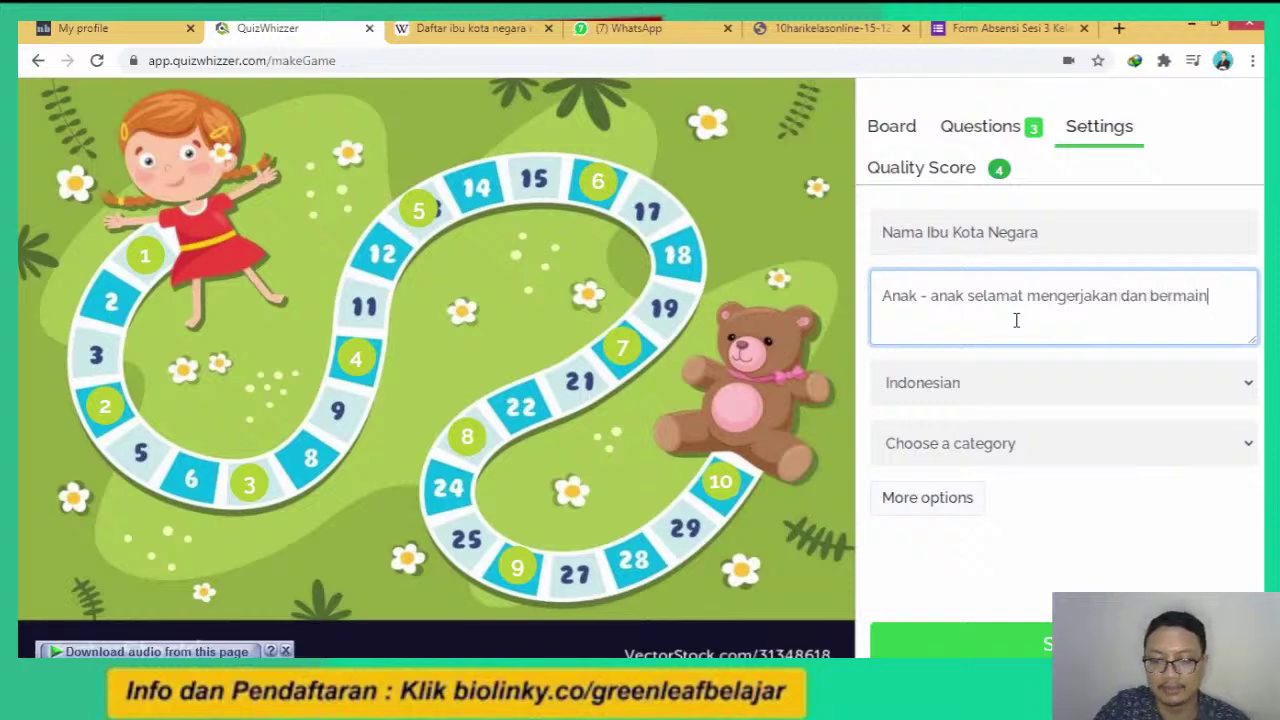
# Choose Indonesian as the game language and Other as the category.
pyautogui.click(1028, 383)
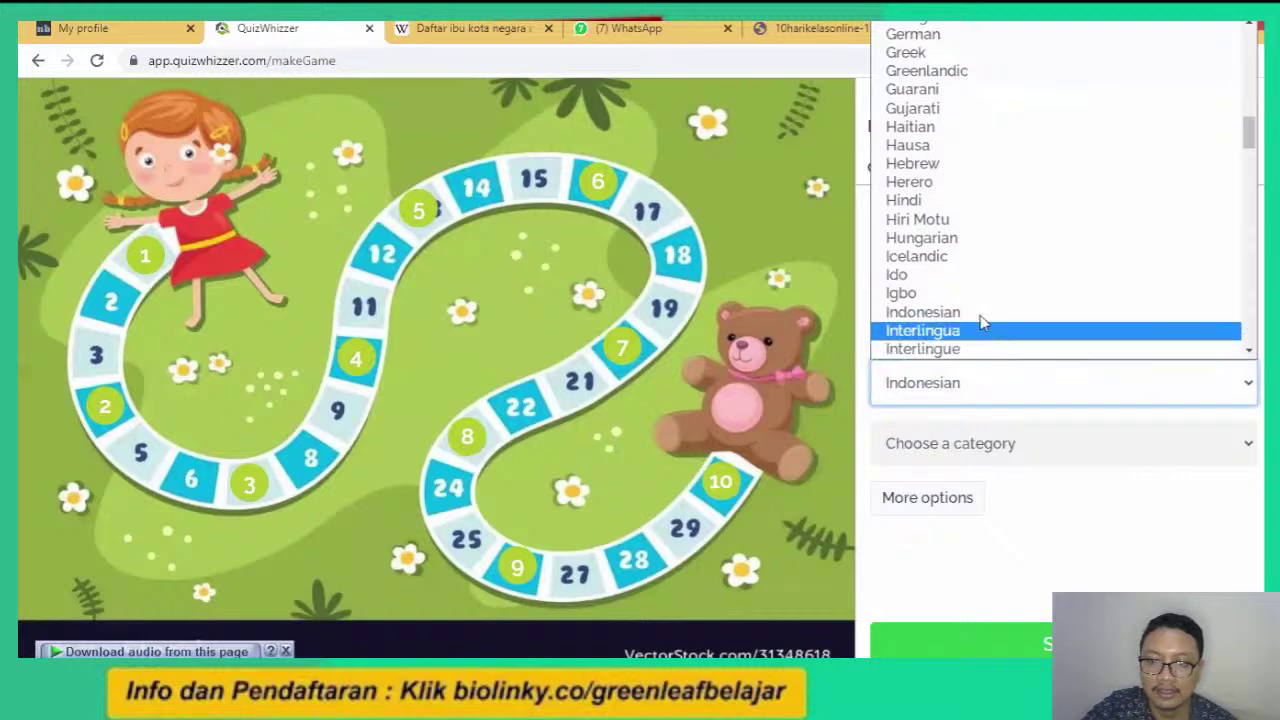
pyautogui.click(988, 312)
pyautogui.click(1022, 458)
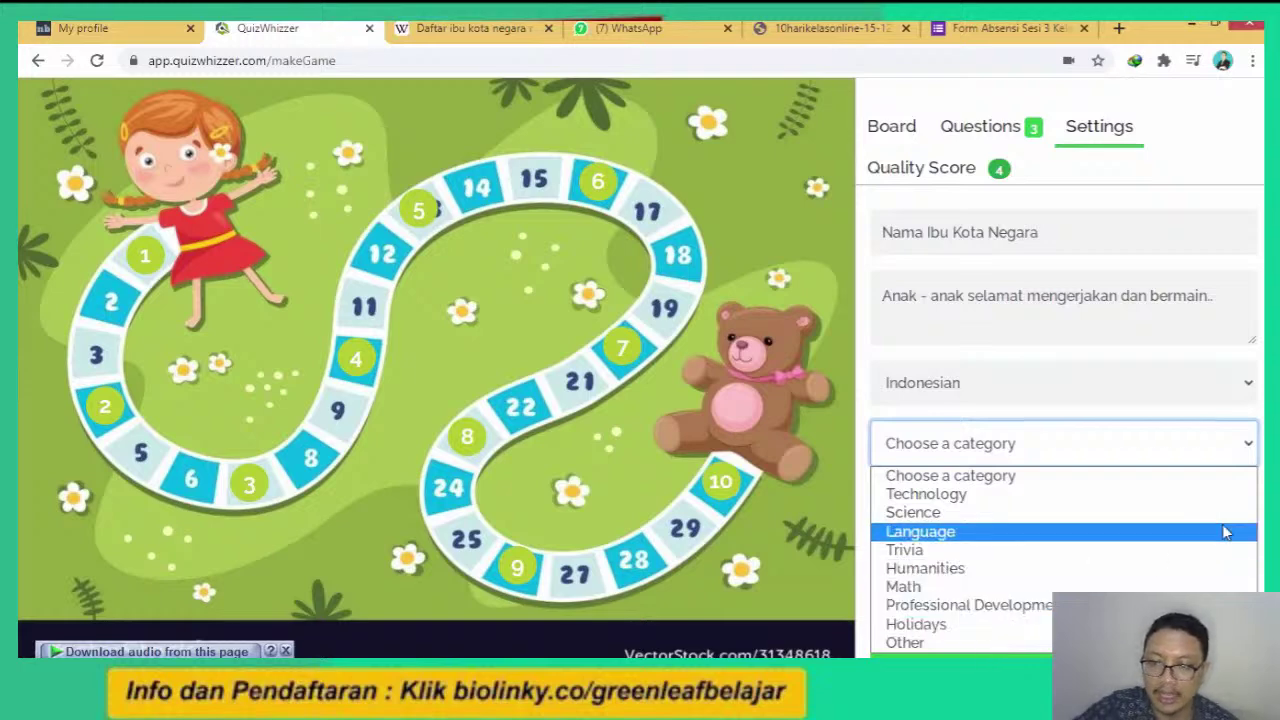
pyautogui.click(1120, 400)
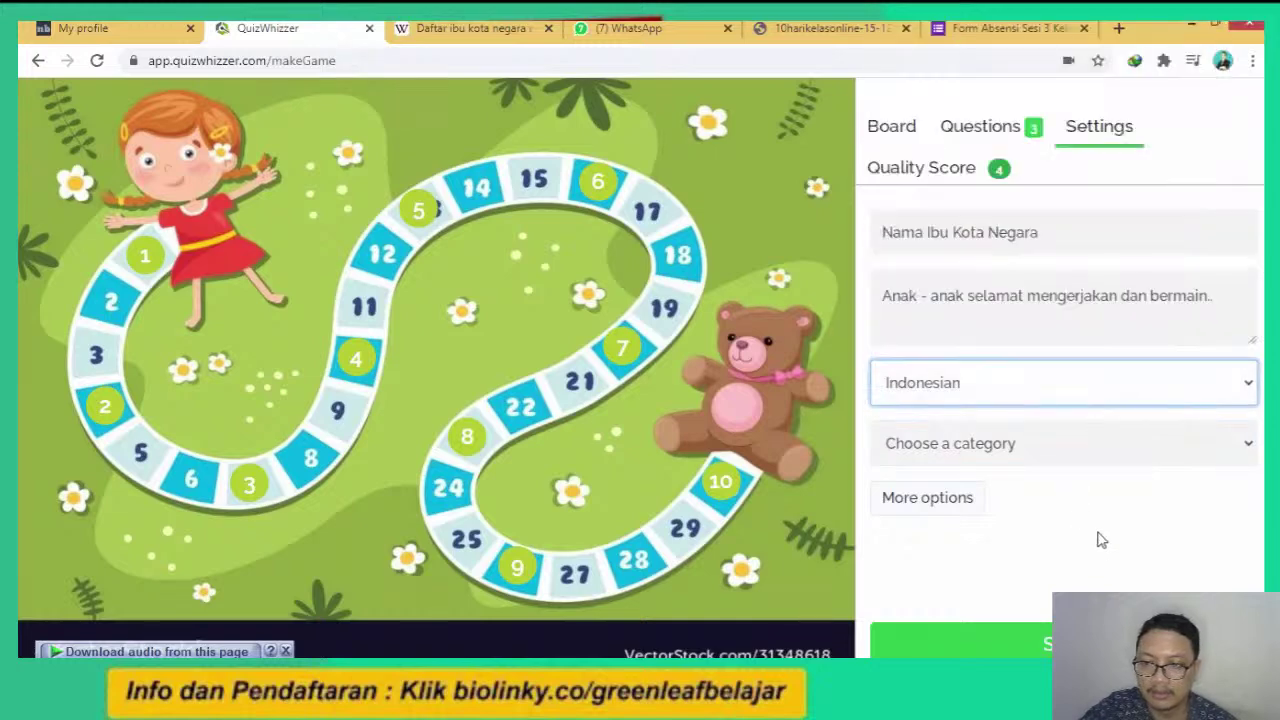
pyautogui.click(1235, 455)
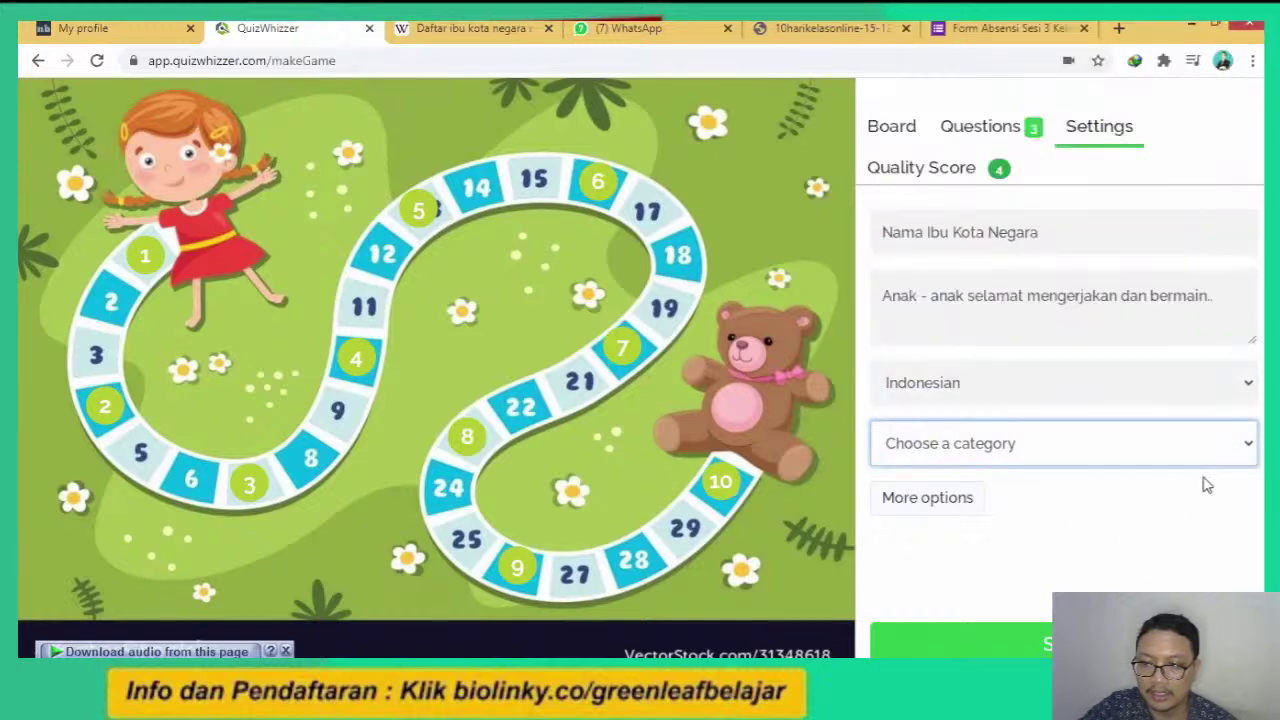
pyautogui.click(1252, 449)
pyautogui.click(910, 642)
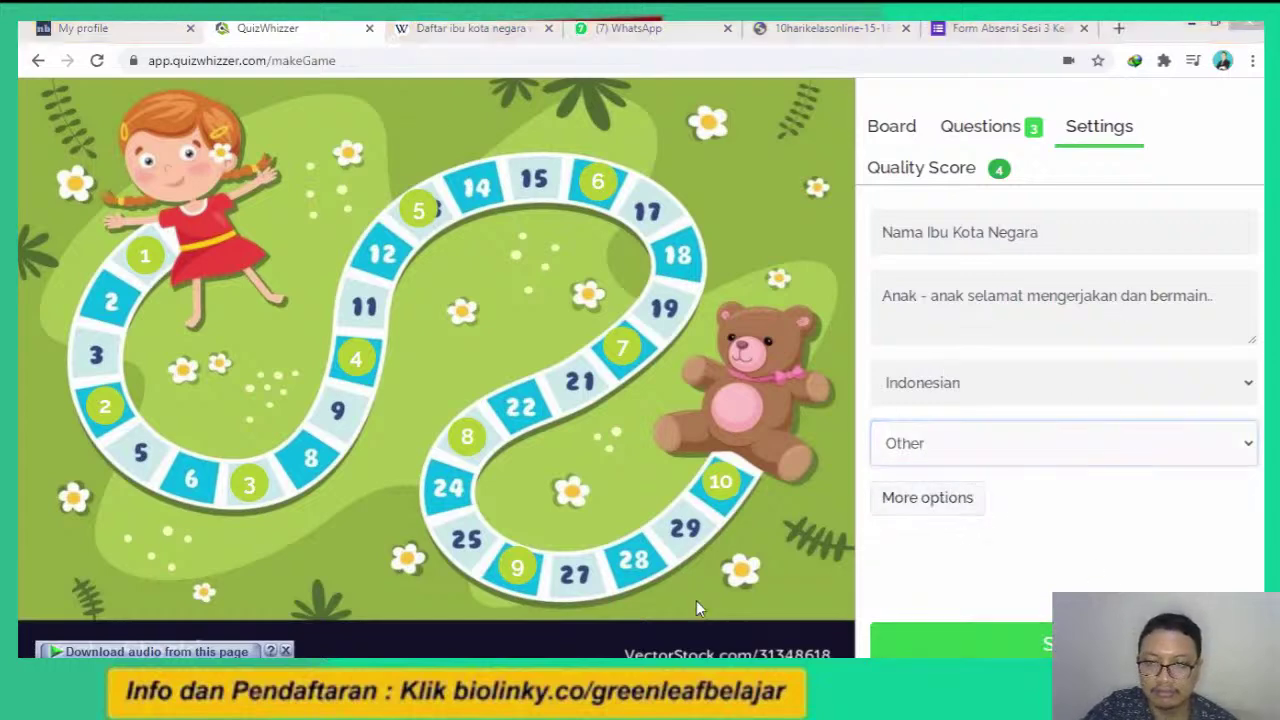
# Revisit the board, questions and settings, and check the to-do list of the quality score.
pyautogui.click(896, 130)
pyautogui.click(960, 130)
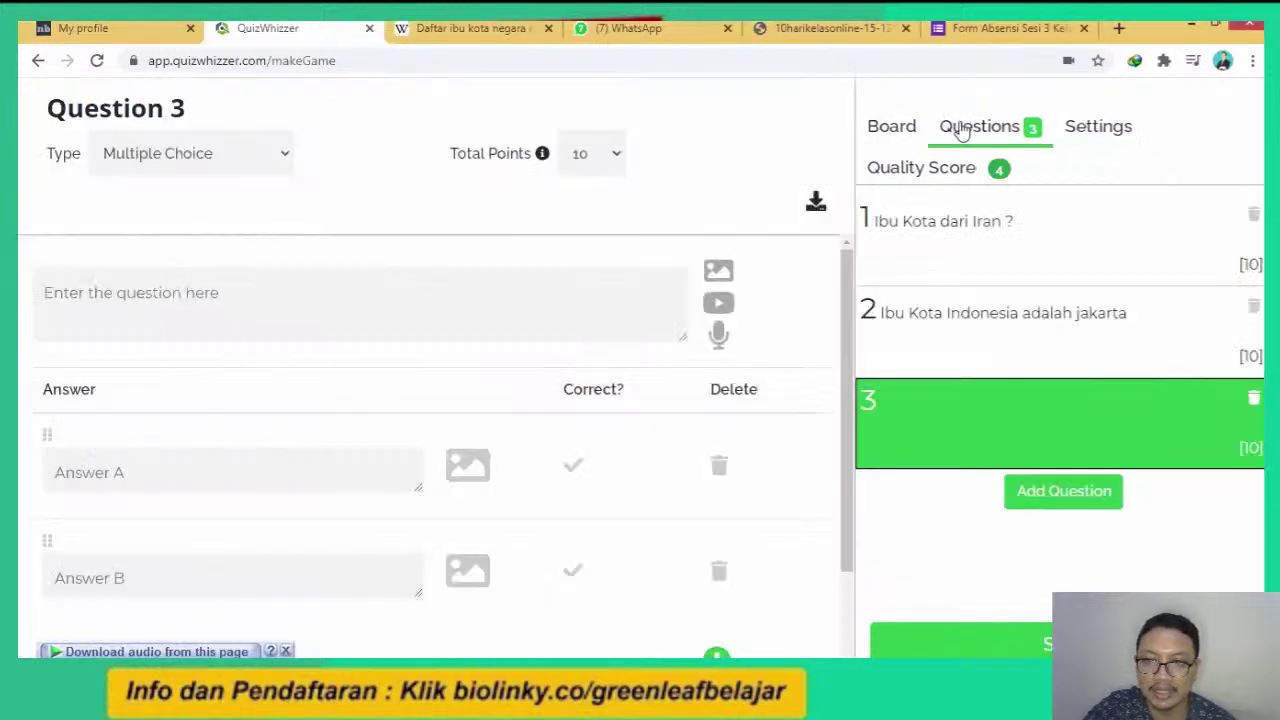
pyautogui.click(894, 133)
pyautogui.click(1071, 129)
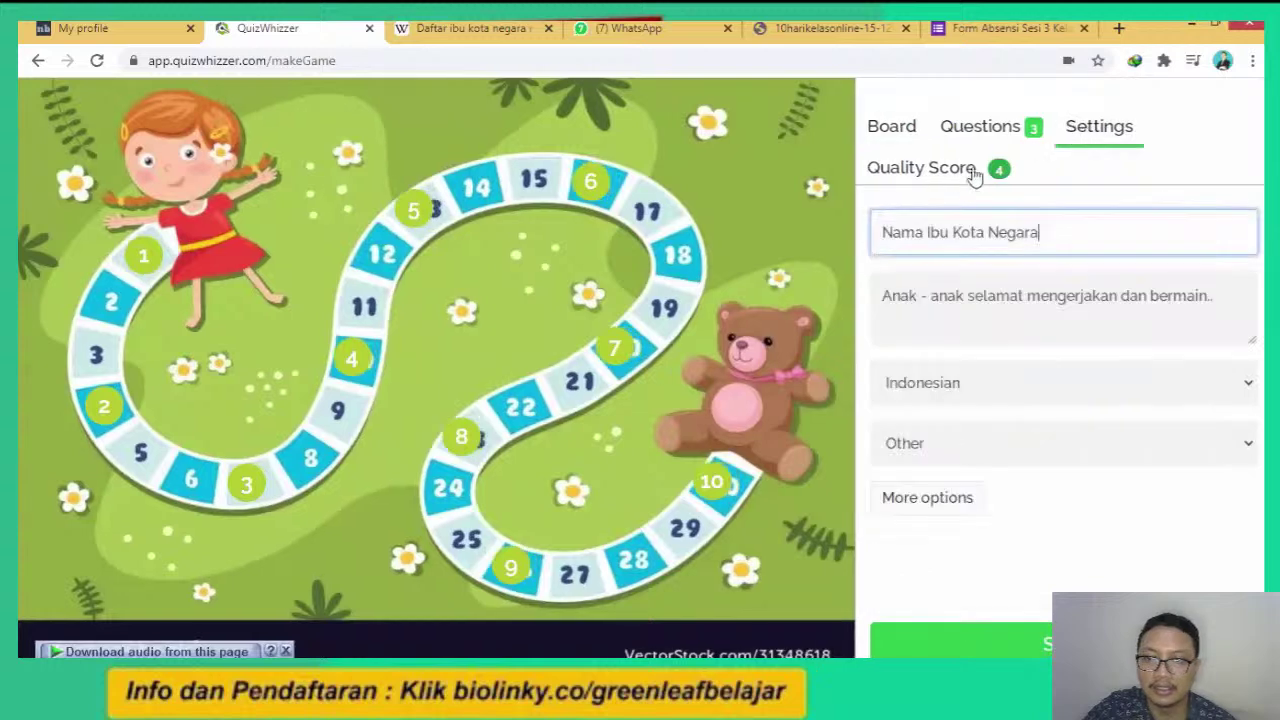
pyautogui.click(955, 175)
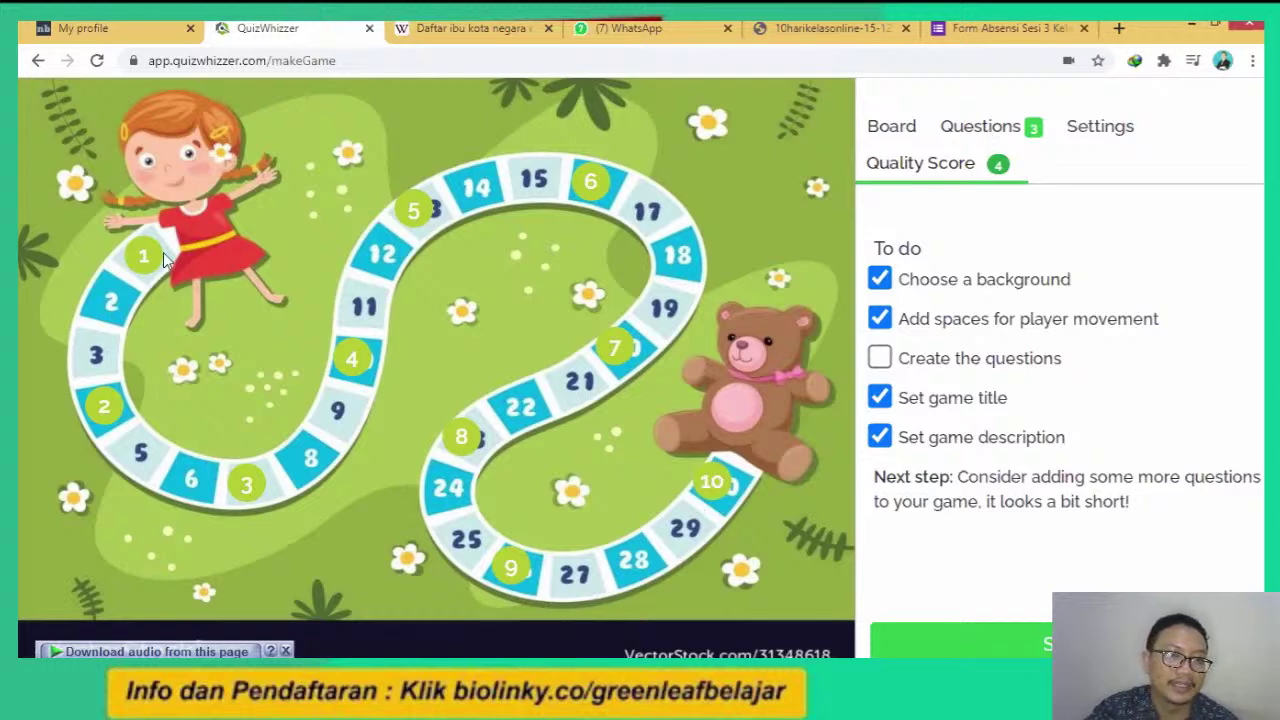
# Add four extra spaces to the board, placing two on the grass beside the girl and two inside the path's upper loop.
pyautogui.click(902, 130)
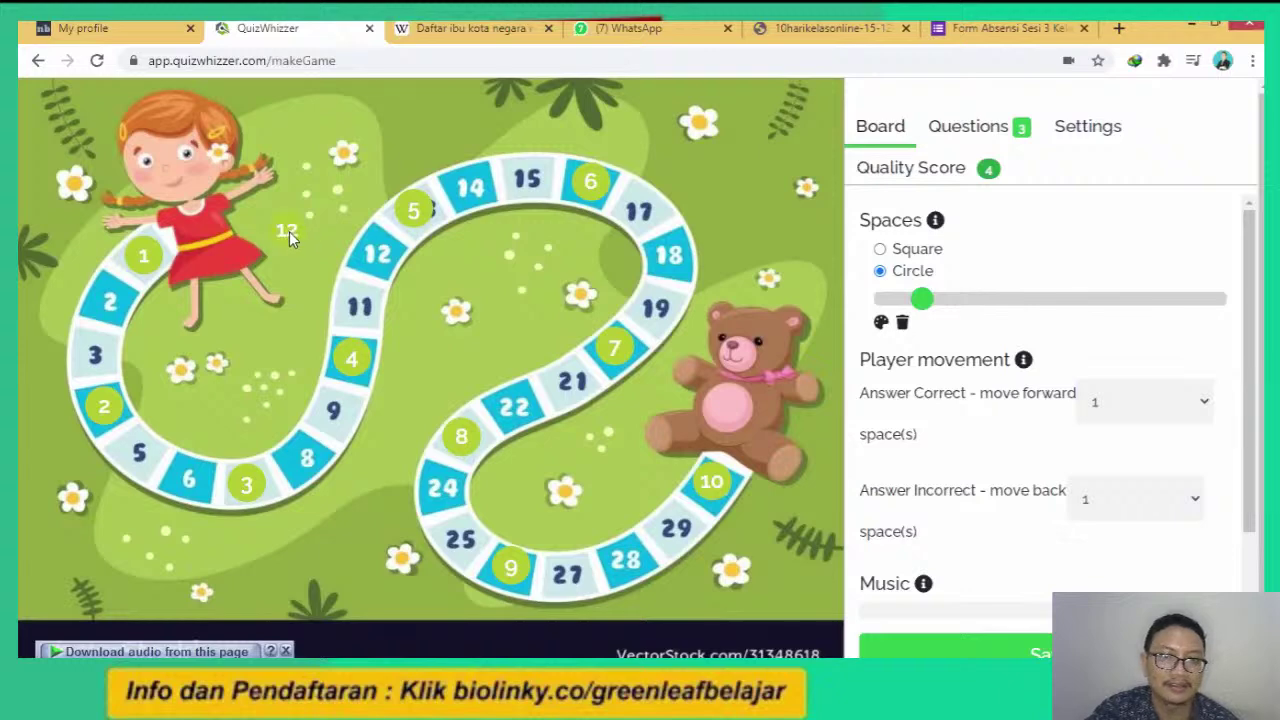
pyautogui.moveTo(303, 236); pyautogui.dragTo(465, 276)
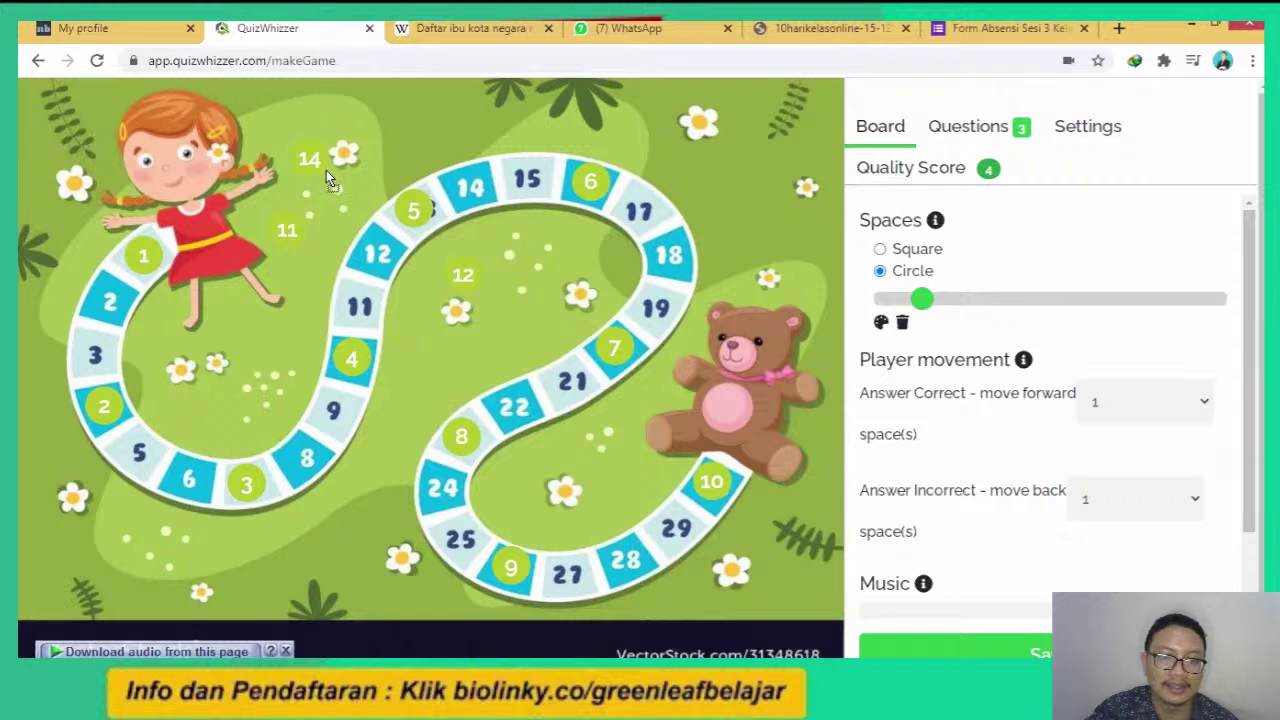
pyautogui.moveTo(560, 378); pyautogui.dragTo(455, 322)
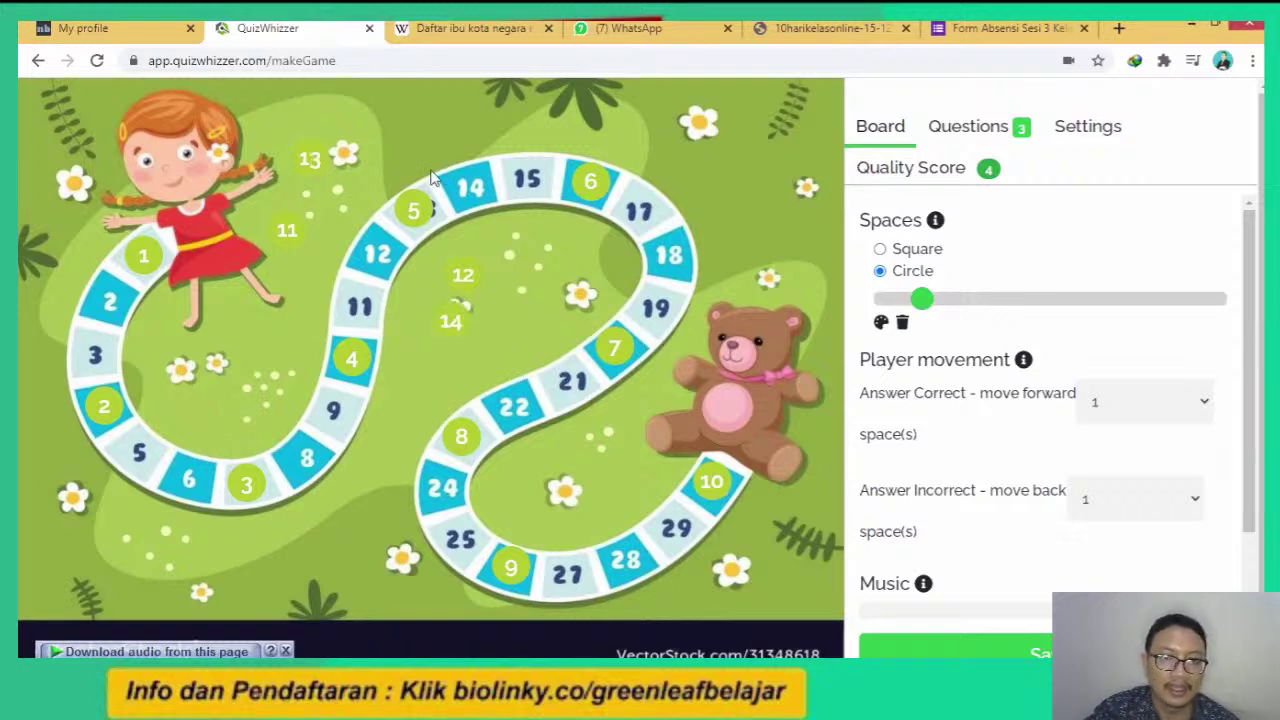
# Delete the four extra spaces beside the girl and inside the path's upper loop, keeping the ten spaces on the path.
pyautogui.click(317, 166)
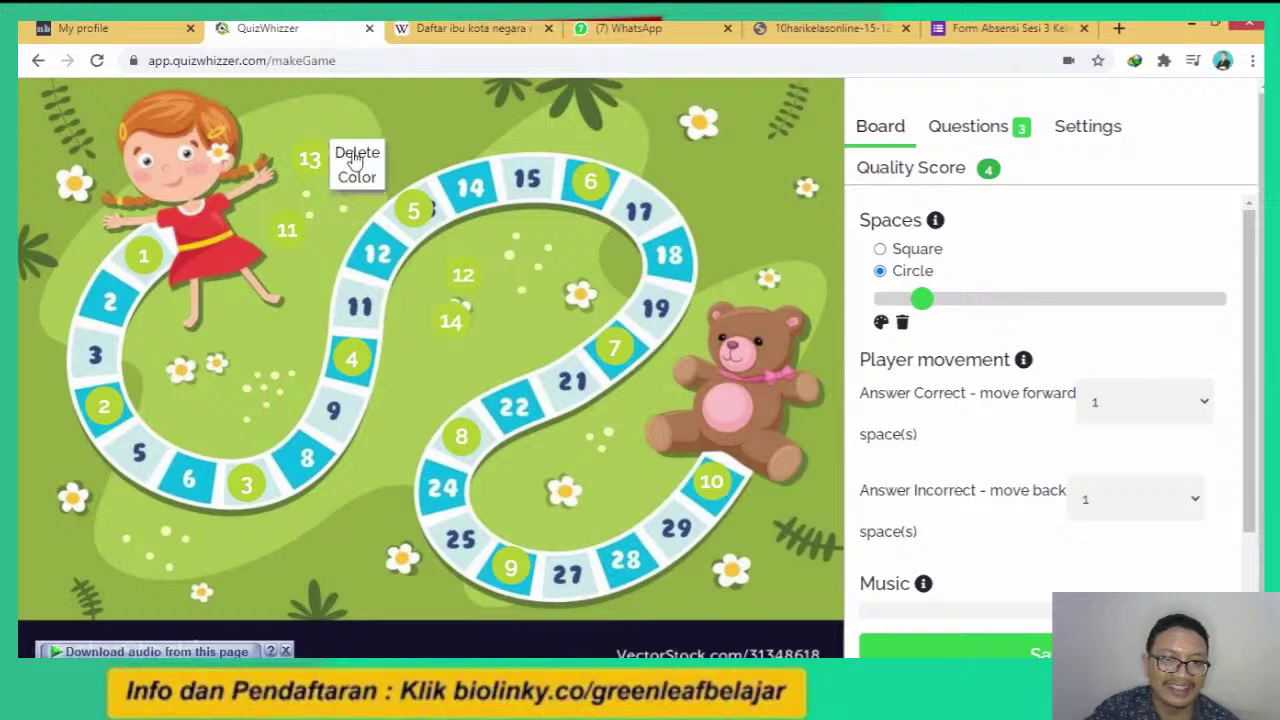
pyautogui.click(358, 153)
pyautogui.click(294, 228)
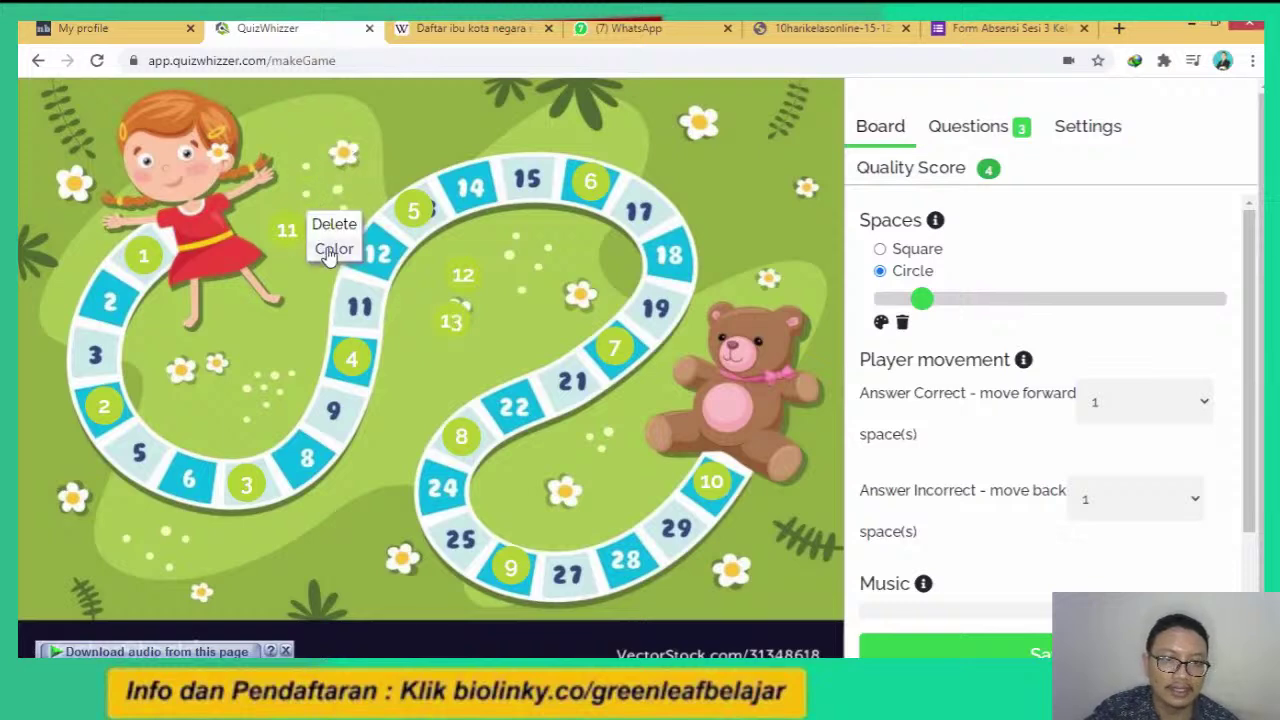
pyautogui.click(332, 249)
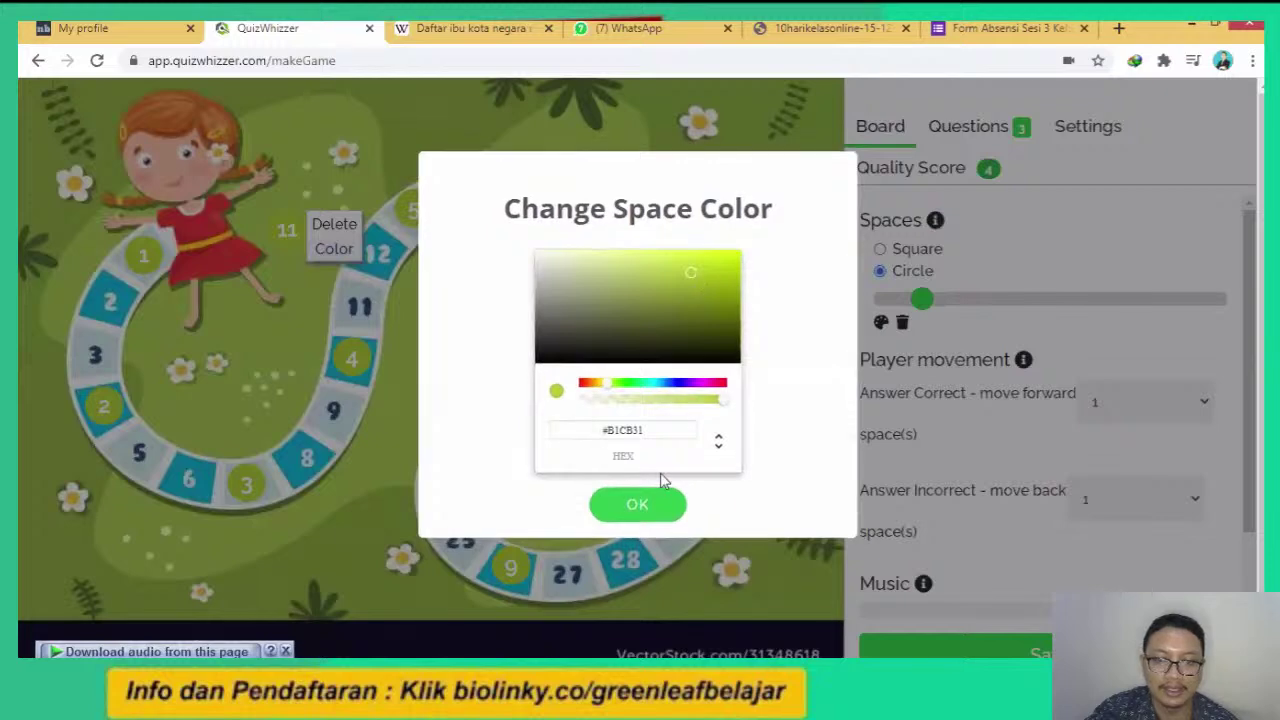
pyautogui.click(652, 503)
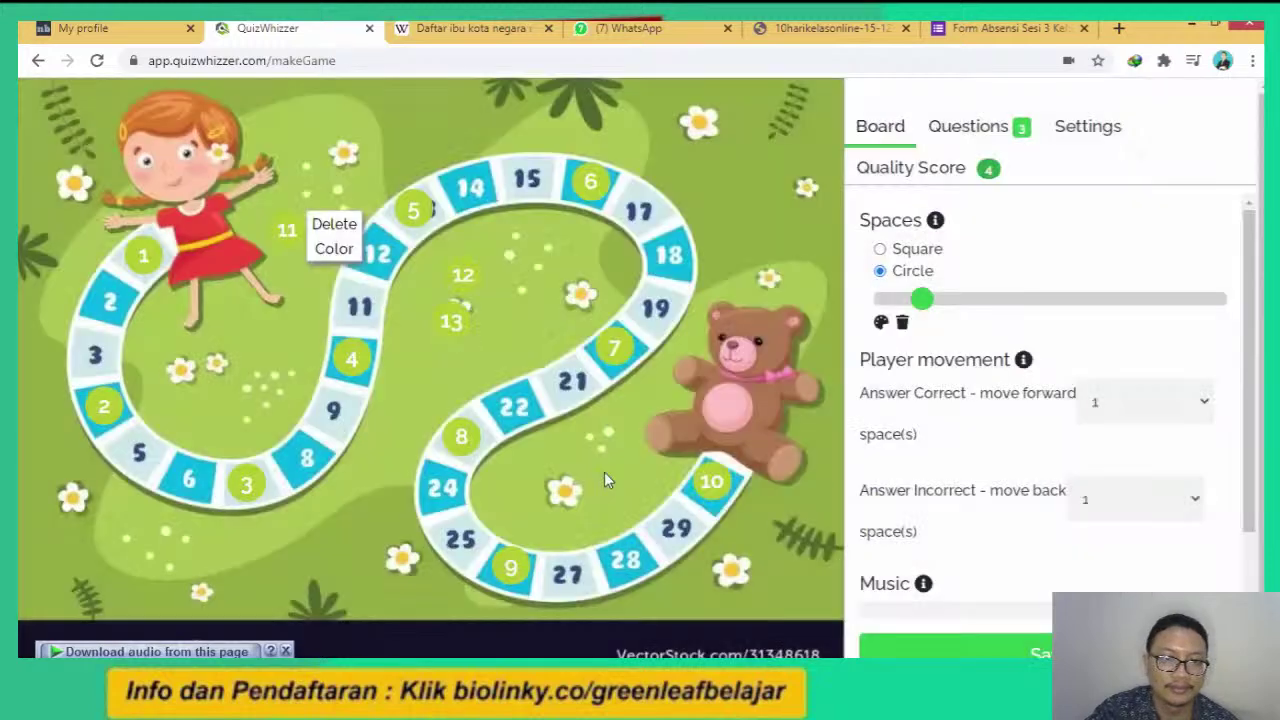
pyautogui.click(336, 223)
pyautogui.click(452, 322)
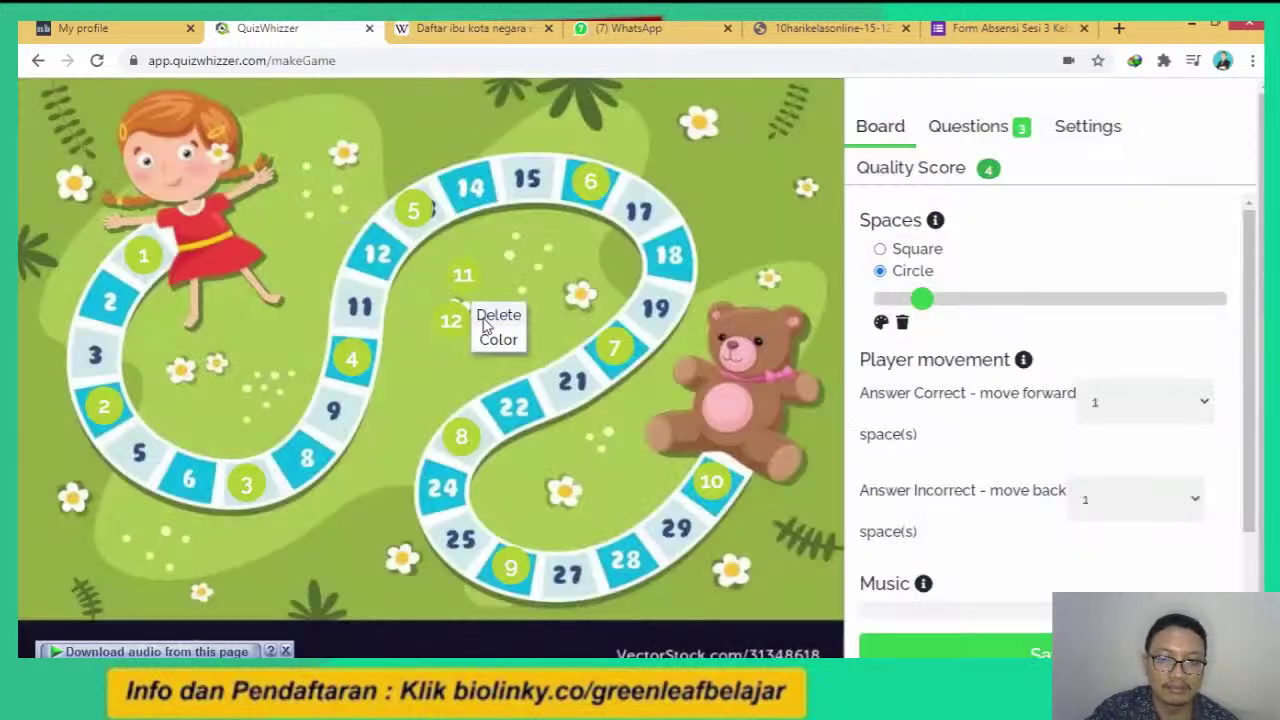
pyautogui.click(506, 313)
pyautogui.click(466, 274)
pyautogui.click(501, 279)
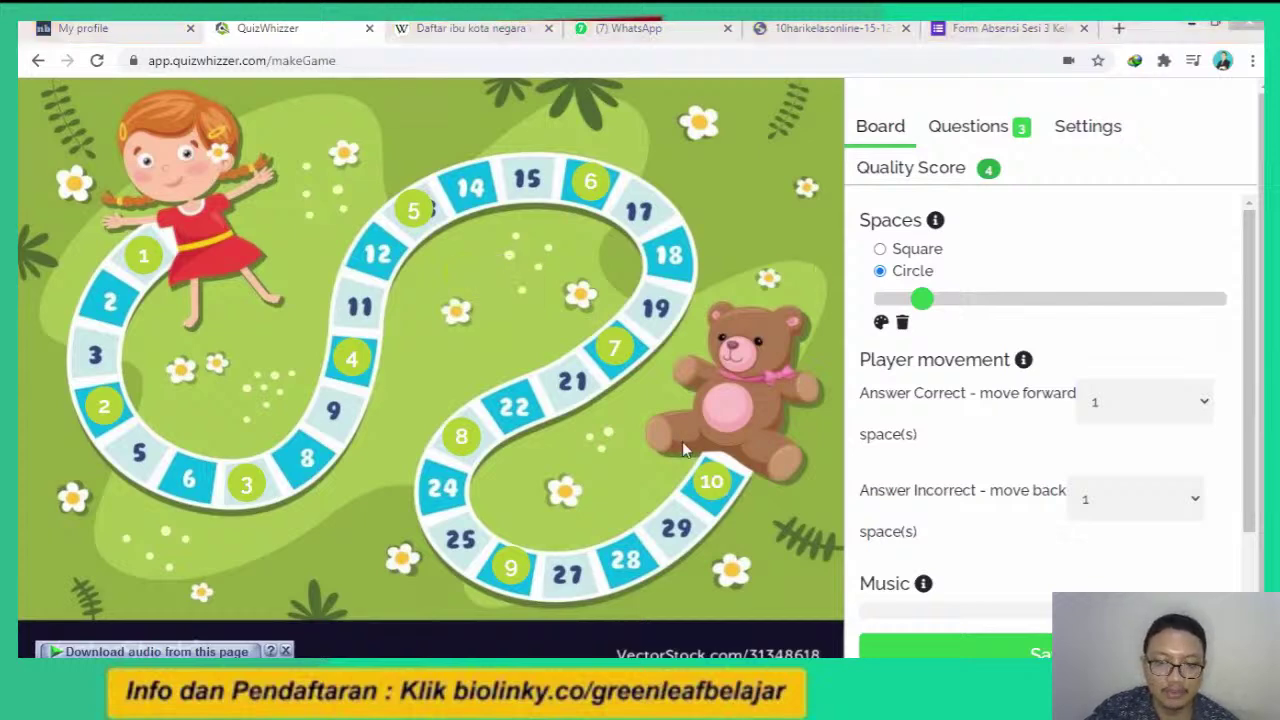
# Delete the empty third question and save the game.
pyautogui.click(1000, 651)
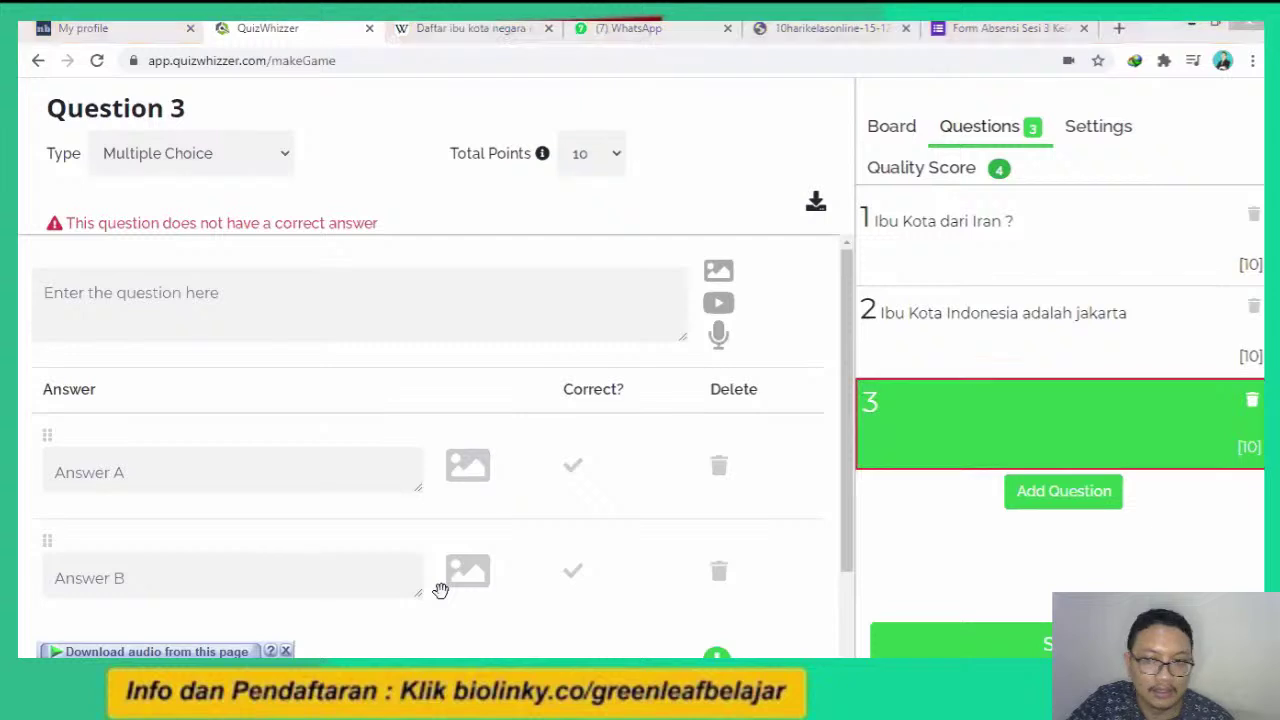
pyautogui.click(1252, 400)
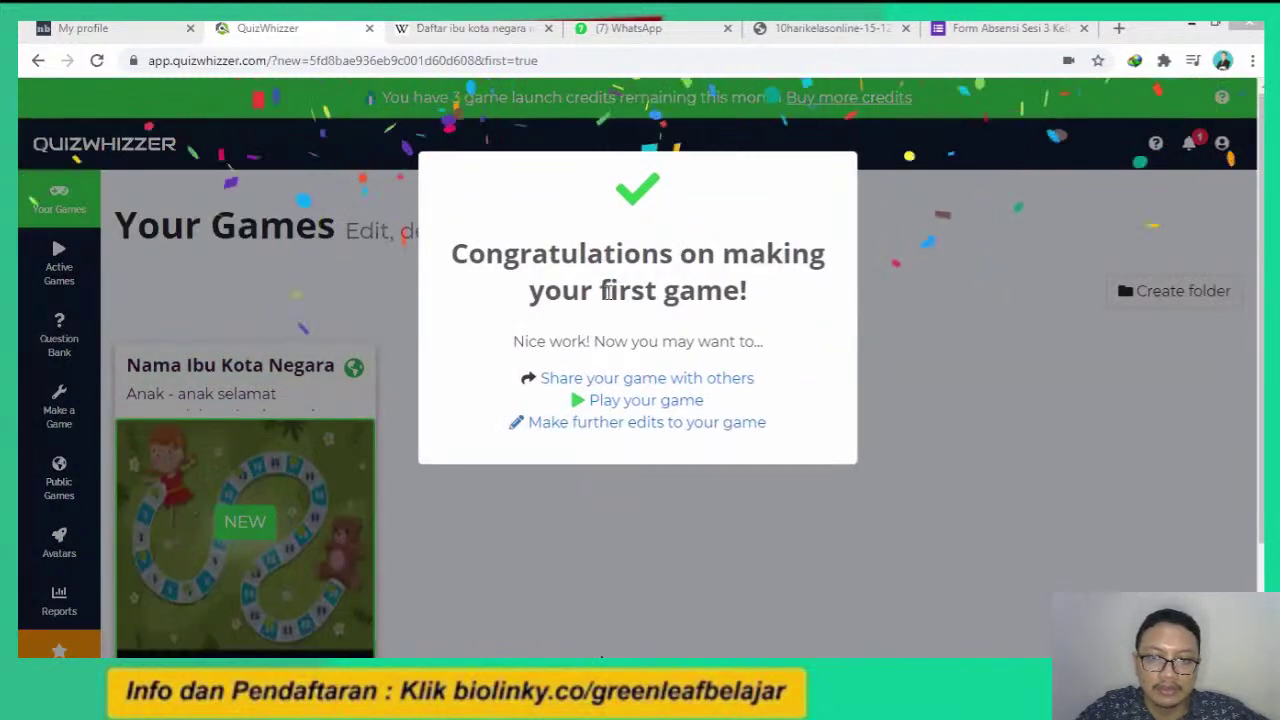
# Open the saved game's launch modes and read through the details of the Live Race mode.
pyautogui.click(614, 404)
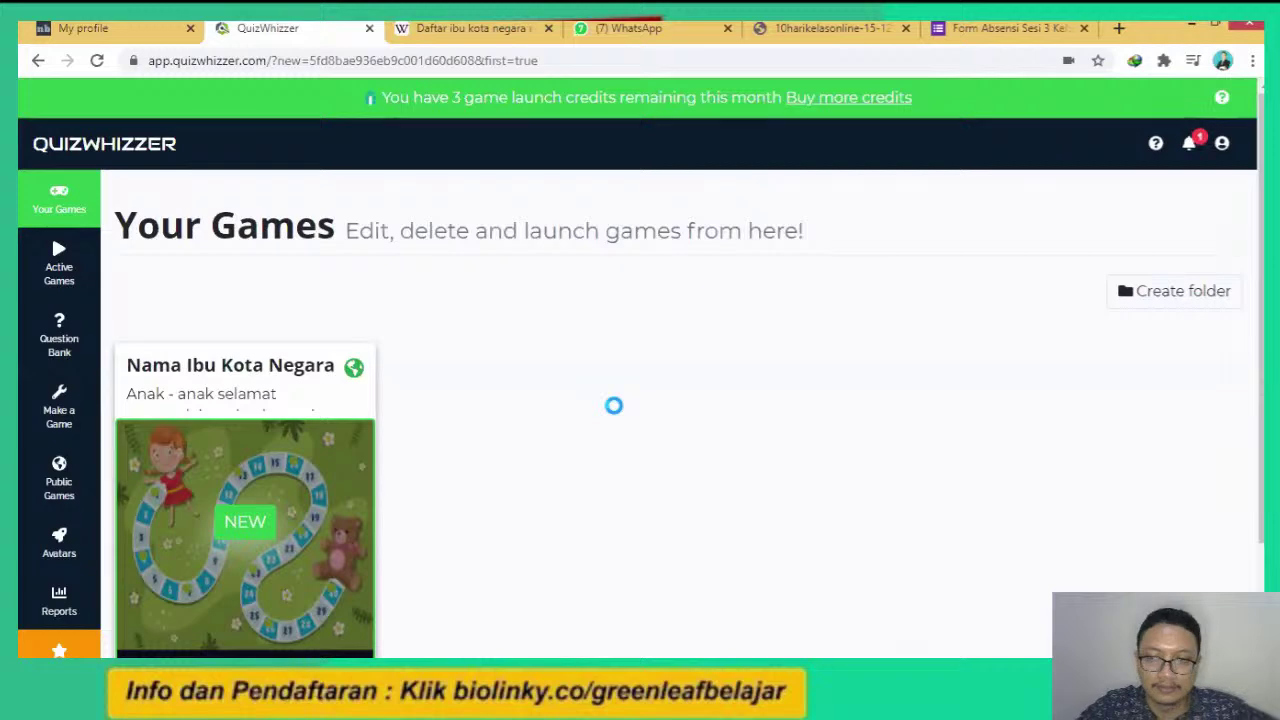
pyautogui.scroll(-2, 1000, 415)
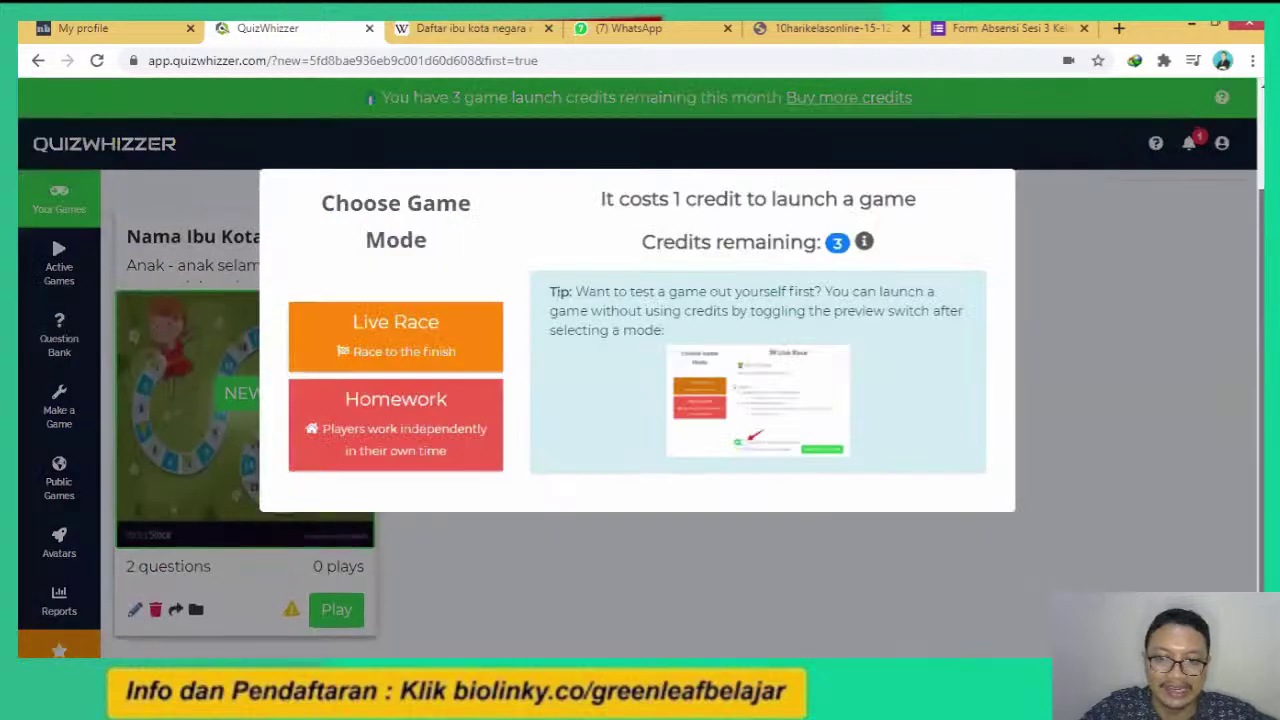
pyautogui.click(427, 342)
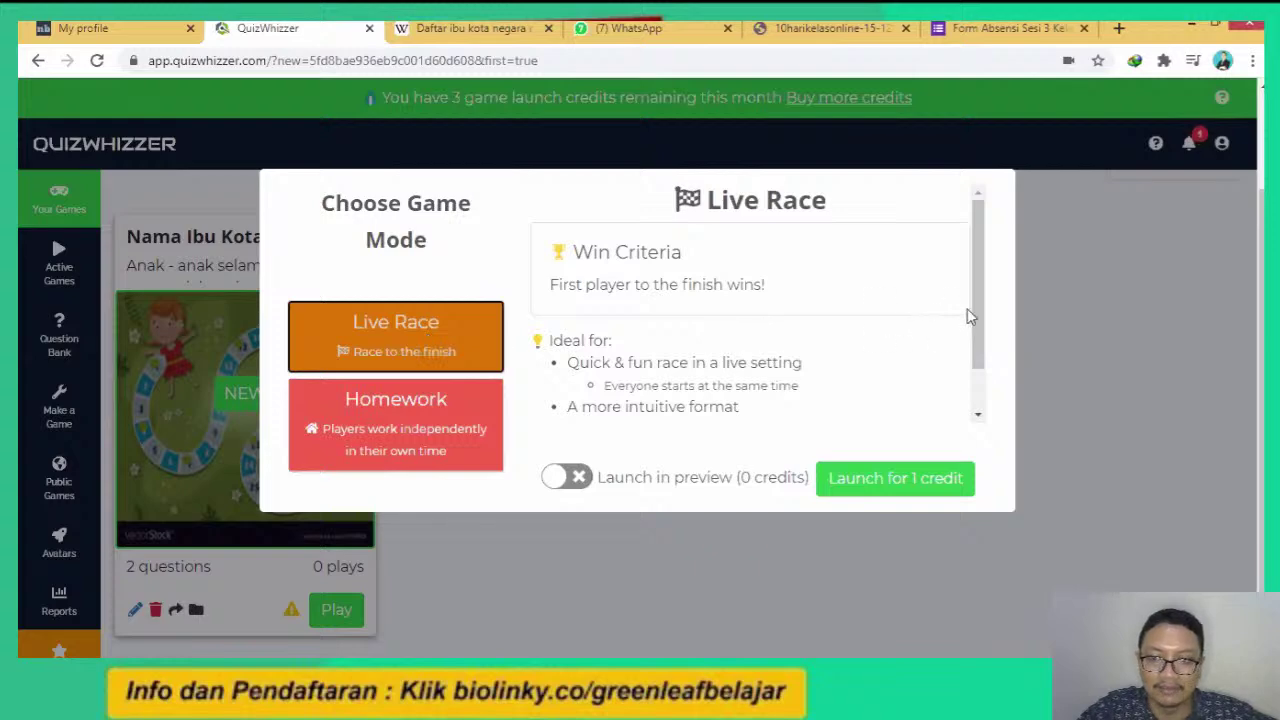
pyautogui.moveTo(972, 309); pyautogui.dragTo(972, 373)
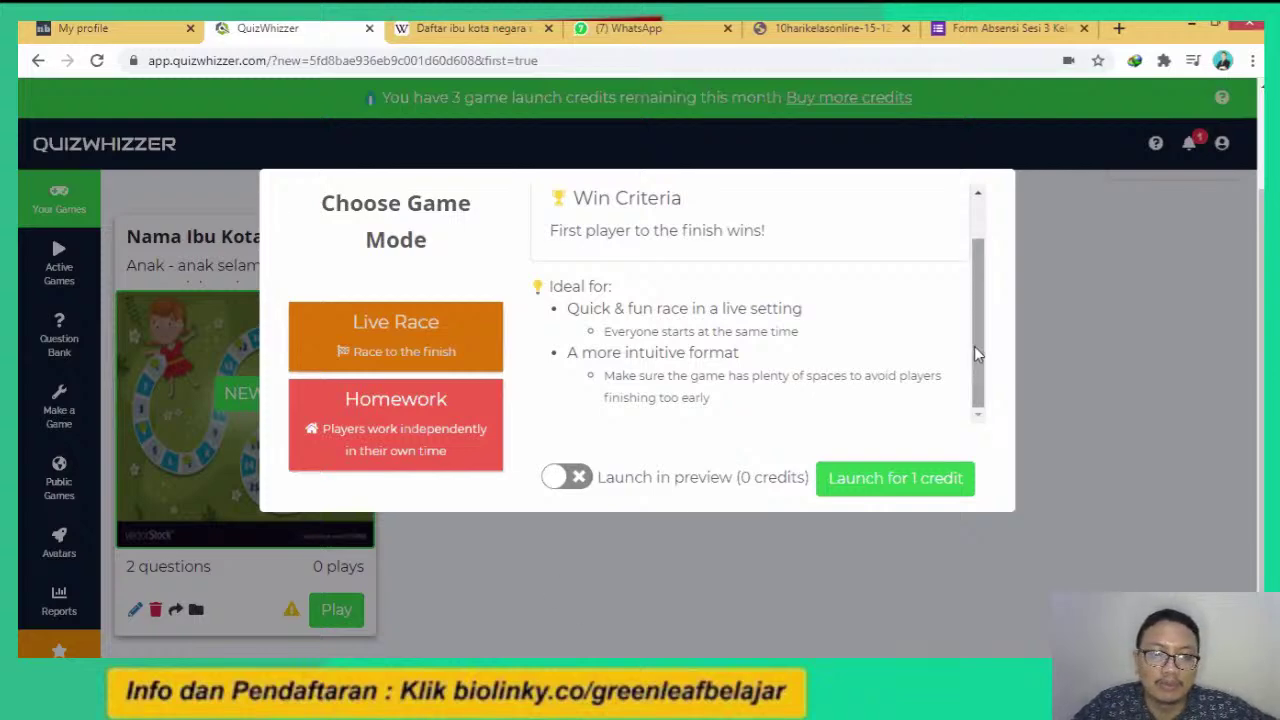
# Launch the game in Homework mode as a preview for 0 credits.
pyautogui.click(420, 425)
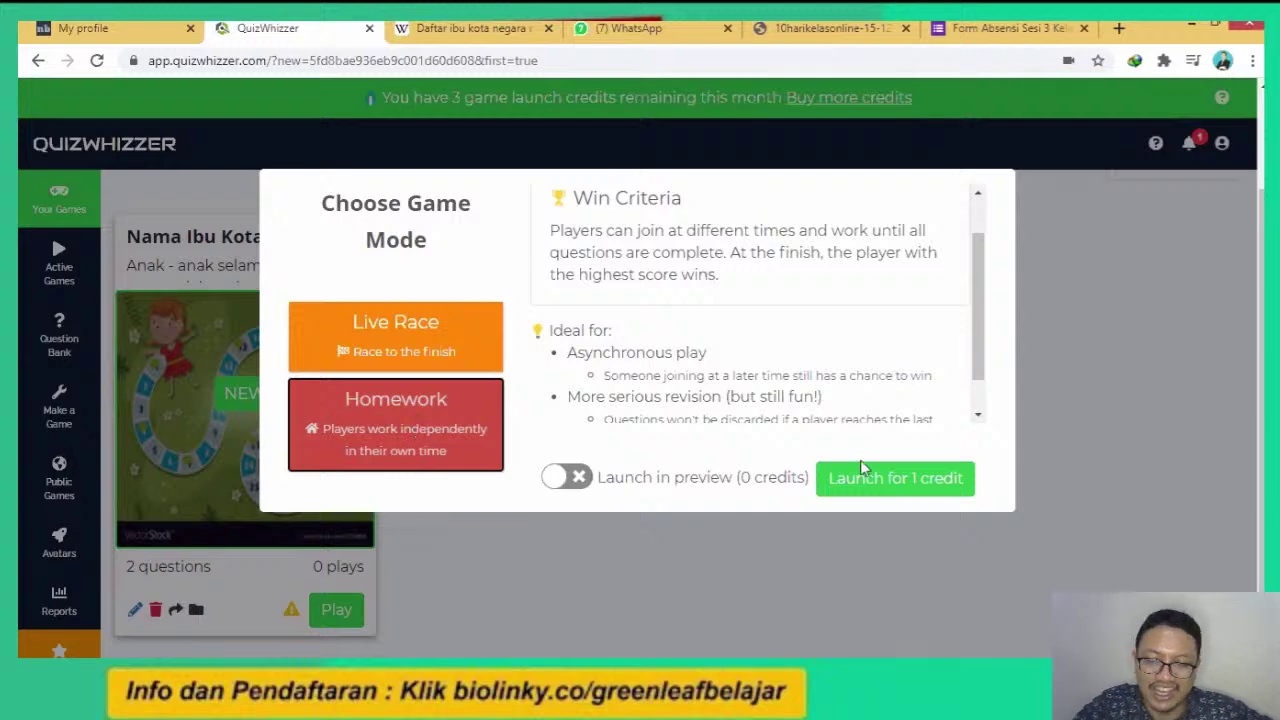
pyautogui.click(889, 485)
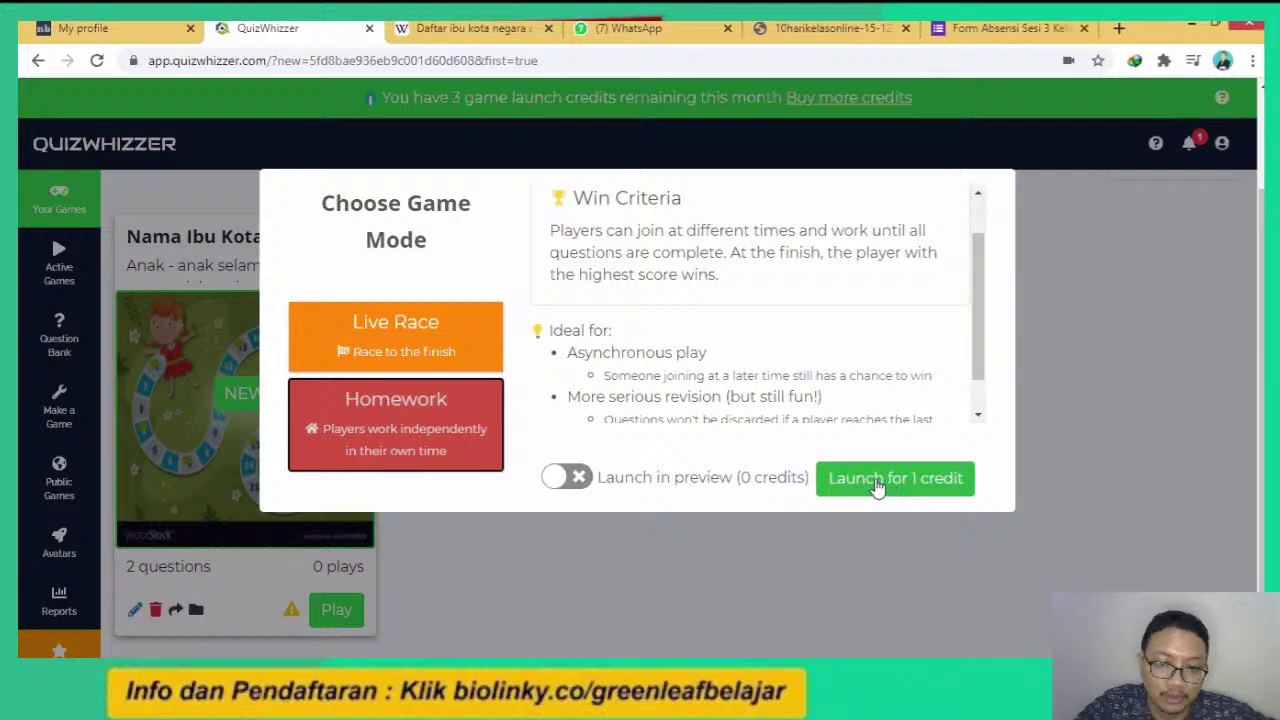
pyautogui.click(576, 478)
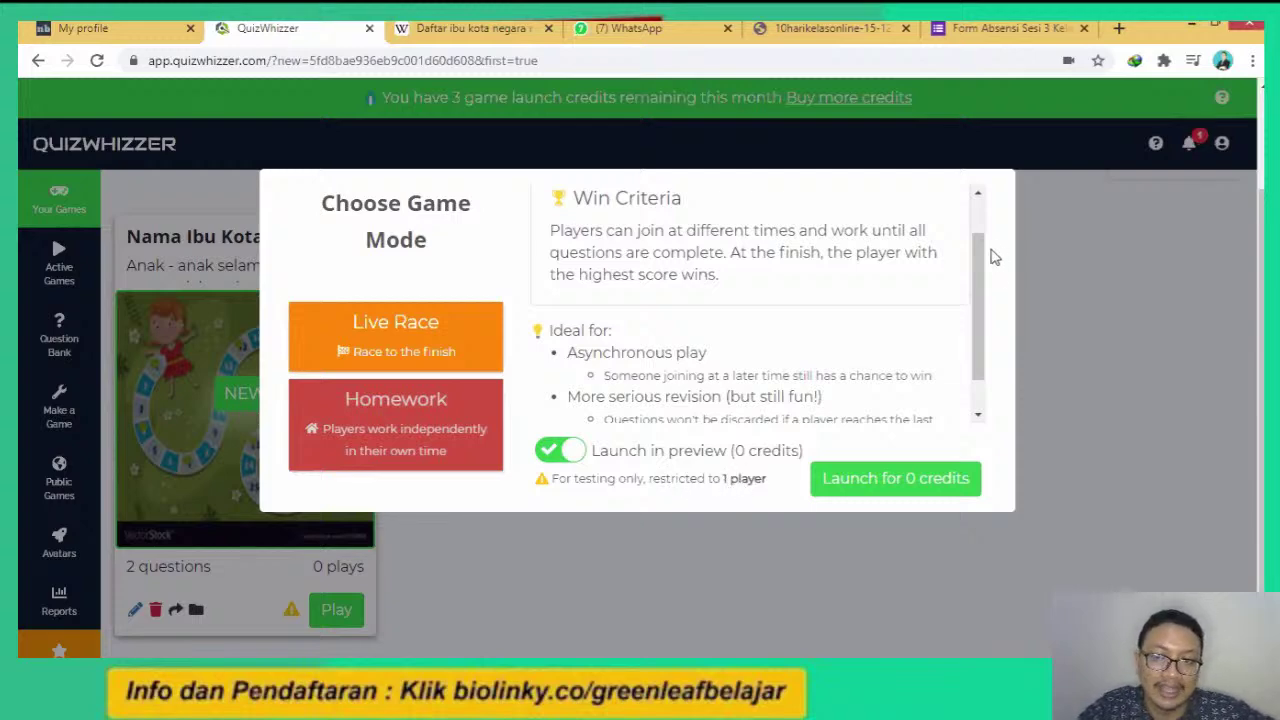
pyautogui.moveTo(983, 271)
pyautogui.mouseDown()
pyautogui.moveTo(985, 307)
pyautogui.moveTo(983, 254)
pyautogui.mouseUp()
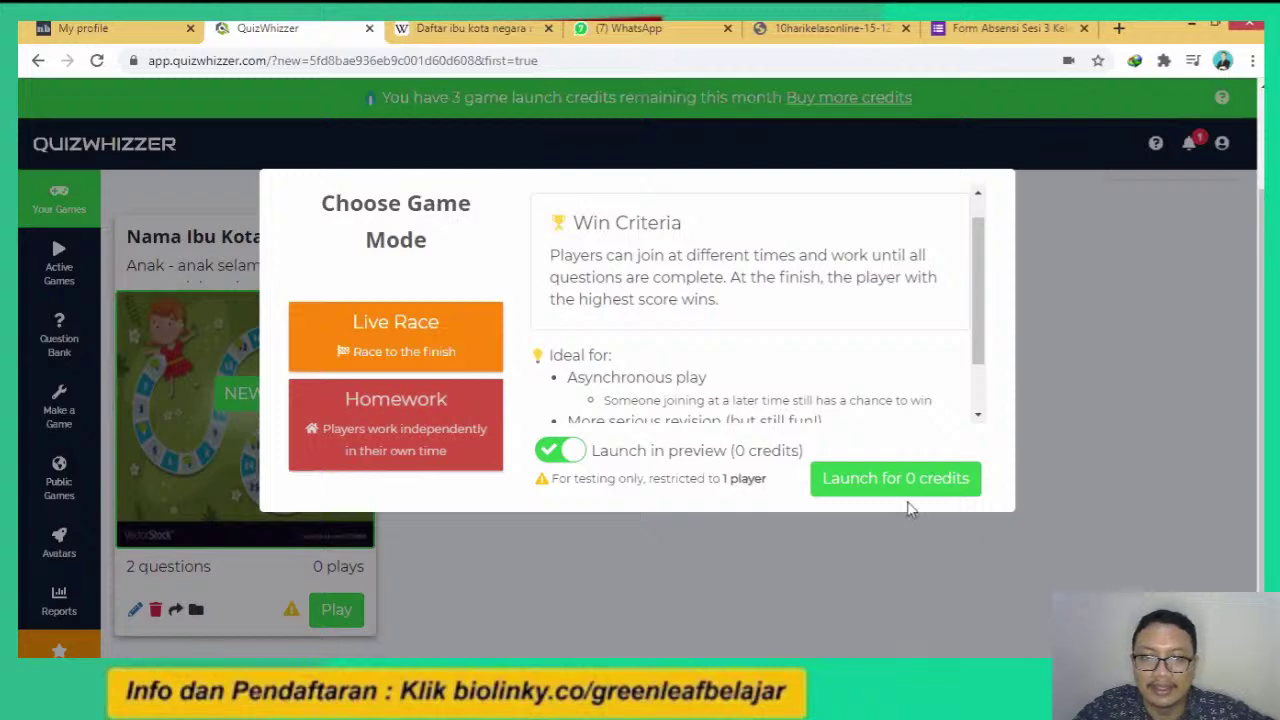
pyautogui.click(562, 452)
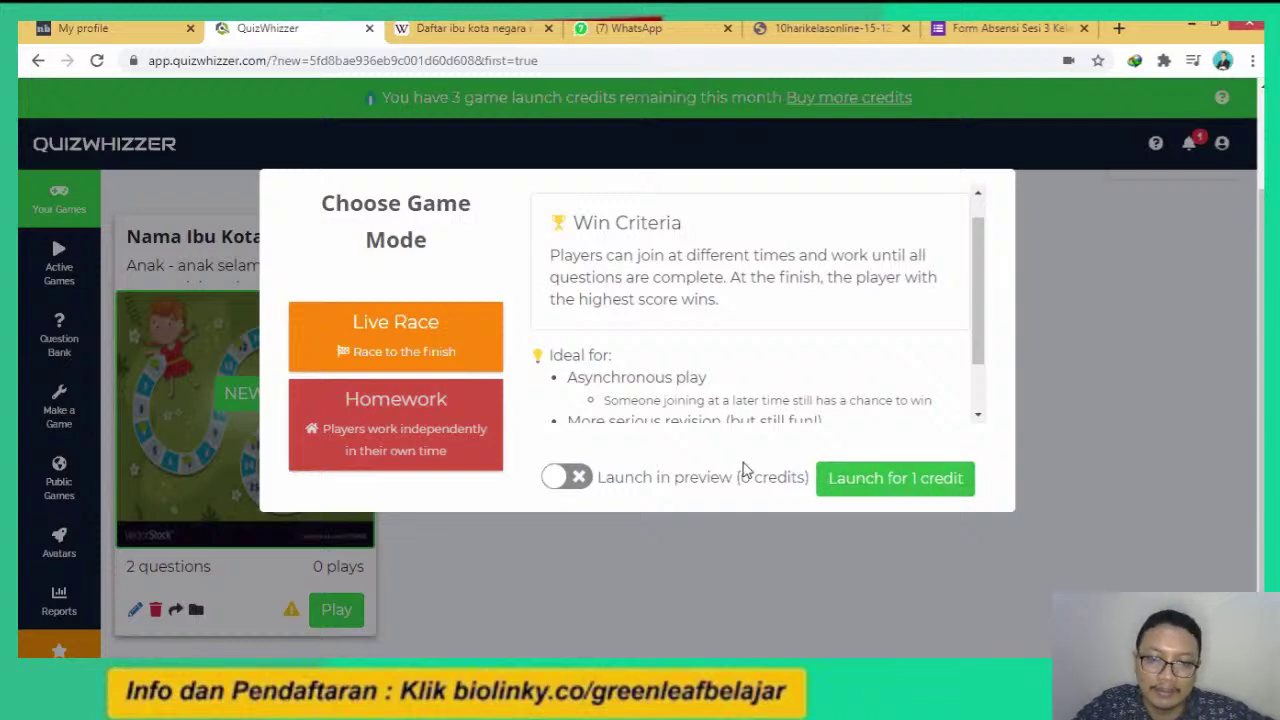
pyautogui.click(574, 486)
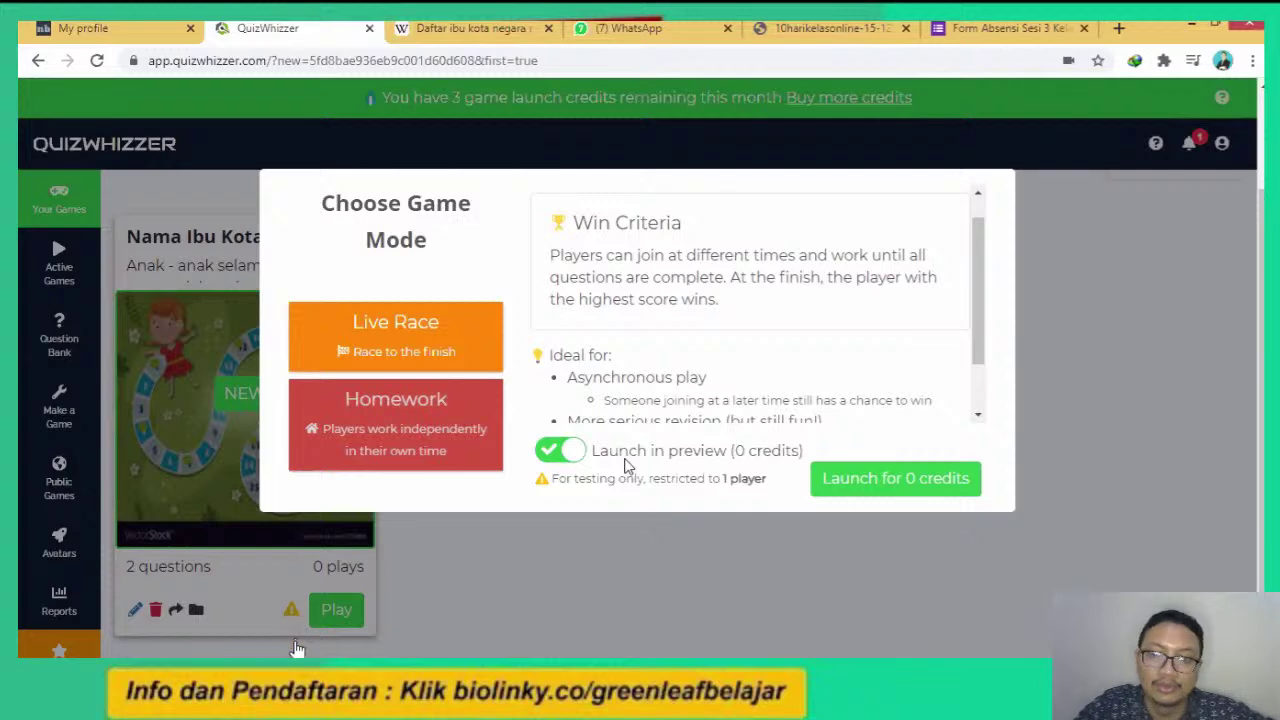
pyautogui.click(929, 480)
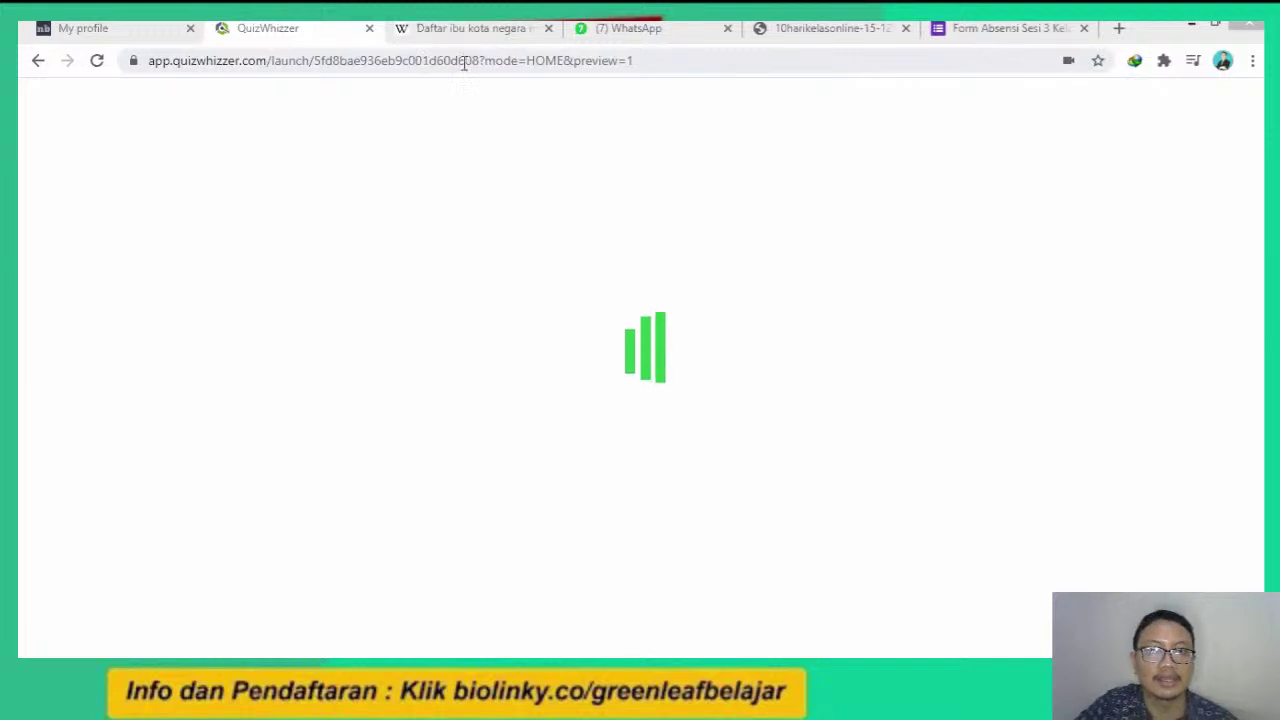
# Reload the preview launch page of the game.
pyautogui.click(654, 62)
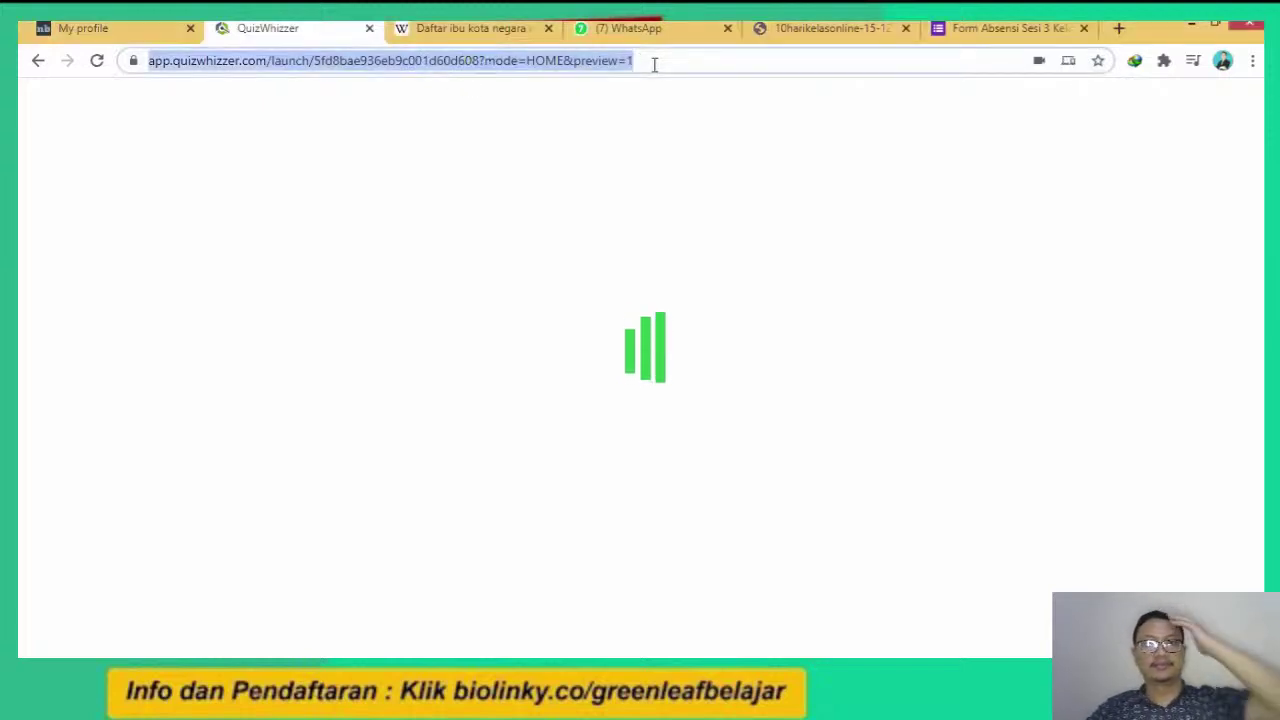
pyautogui.click(686, 263)
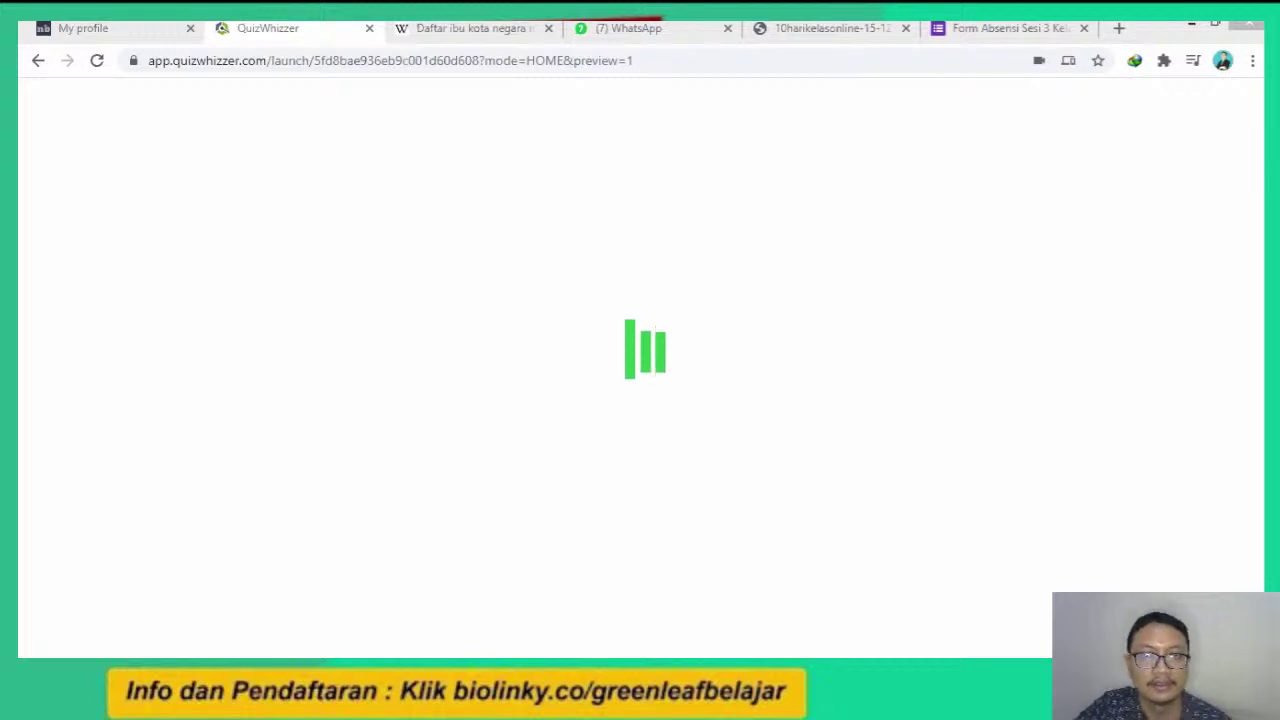
pyautogui.click(689, 62)
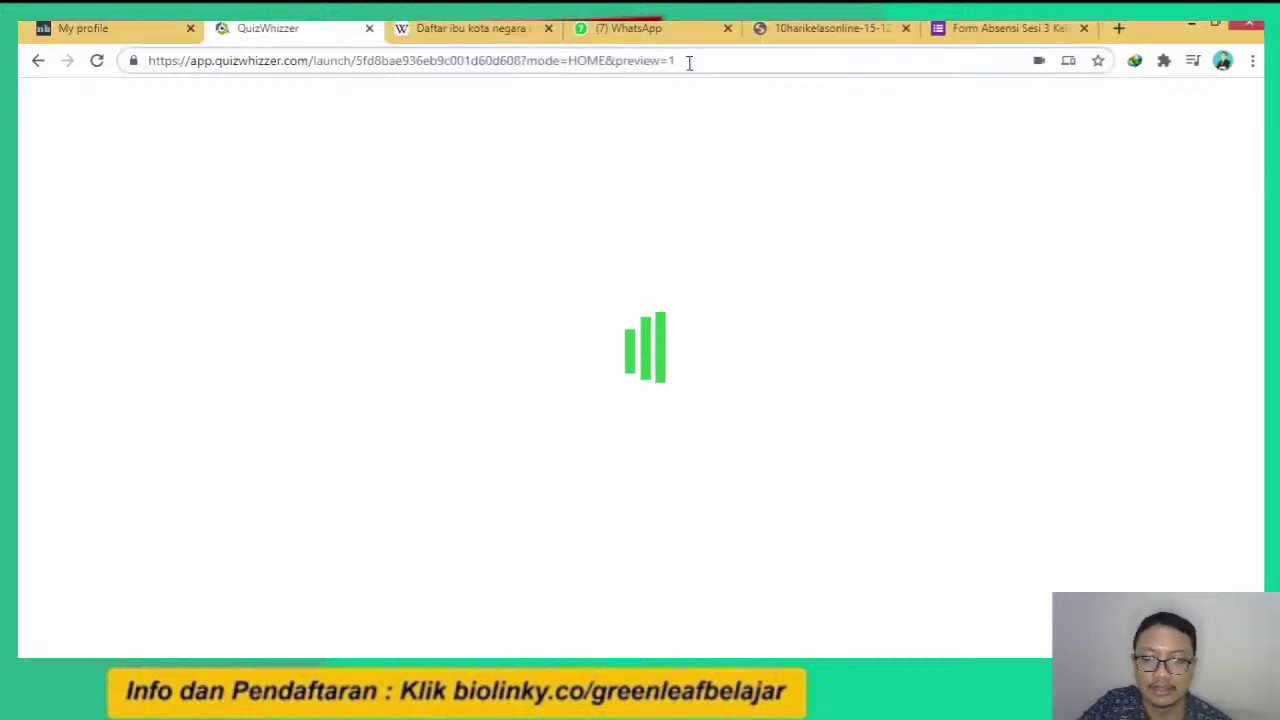
pyautogui.press('Return')
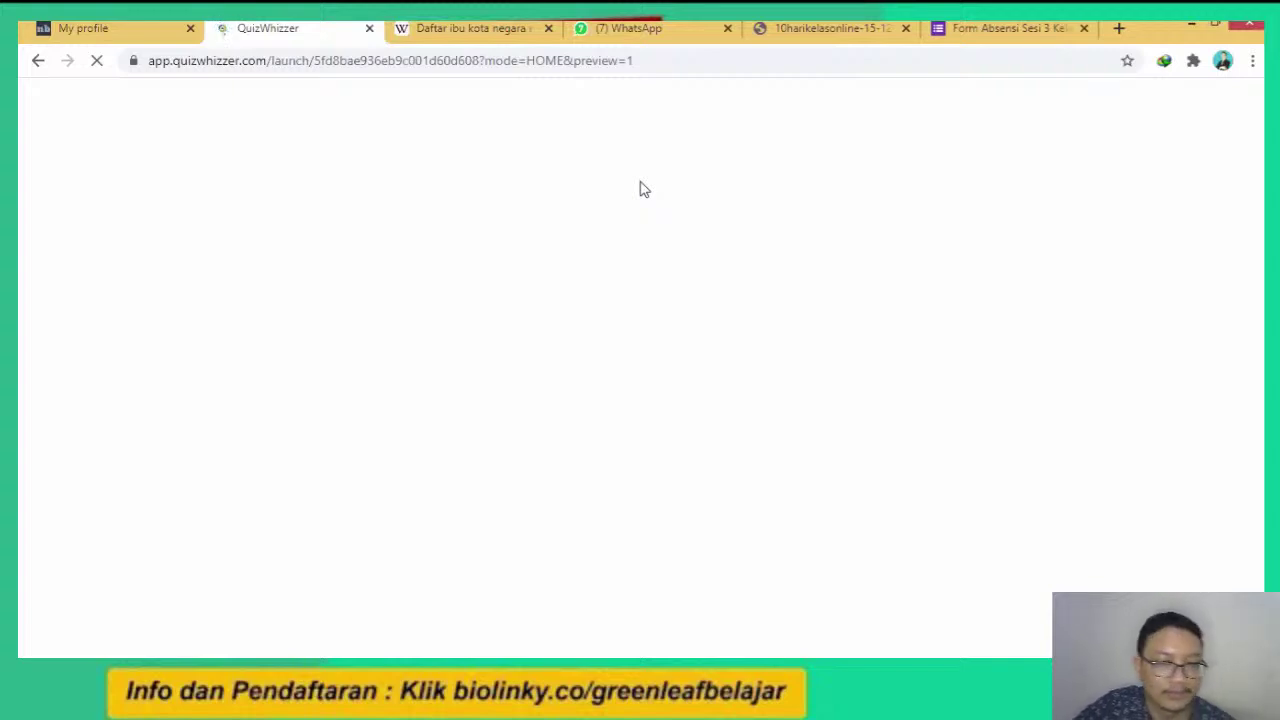
pyautogui.click(755, 65)
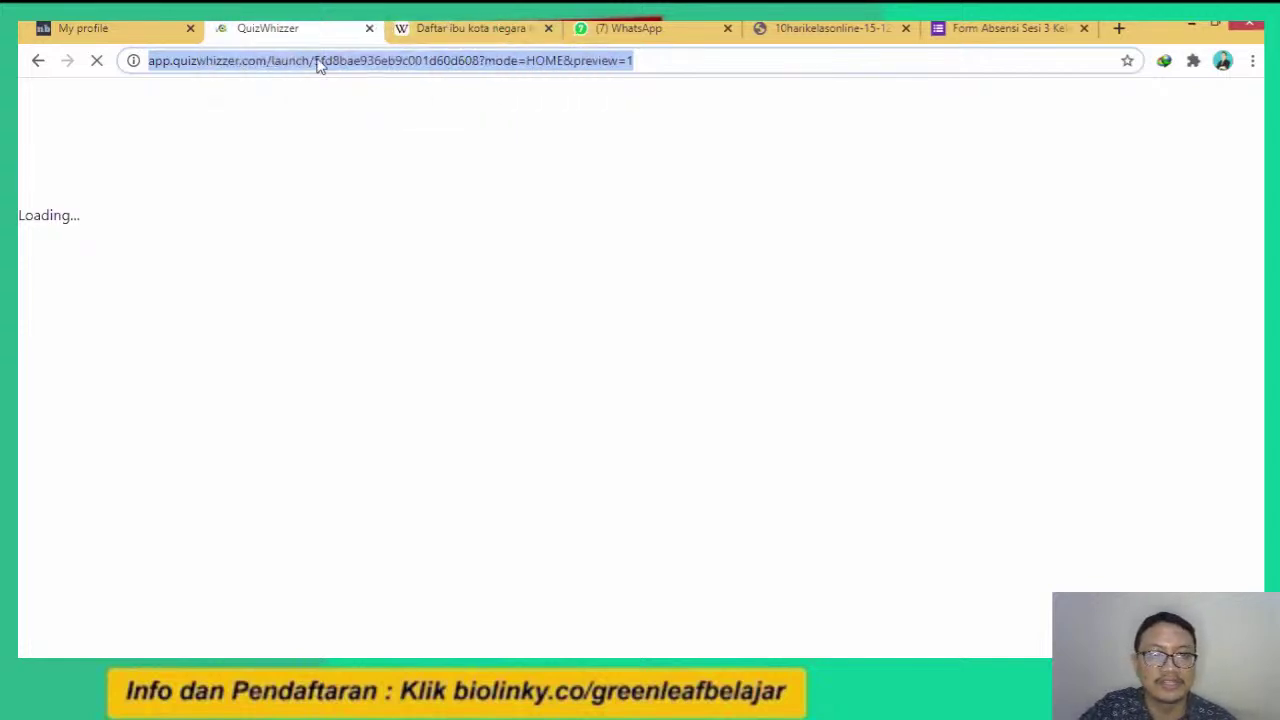
pyautogui.click(406, 122)
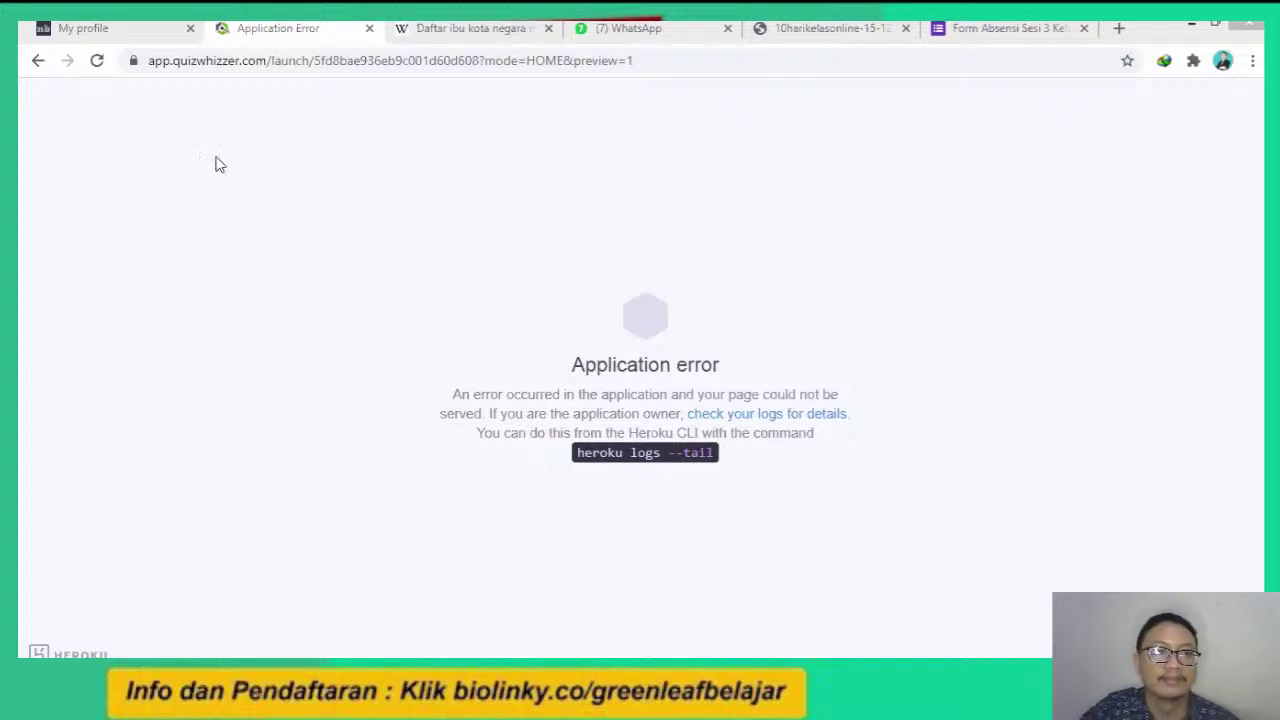
pyautogui.click(97, 61)
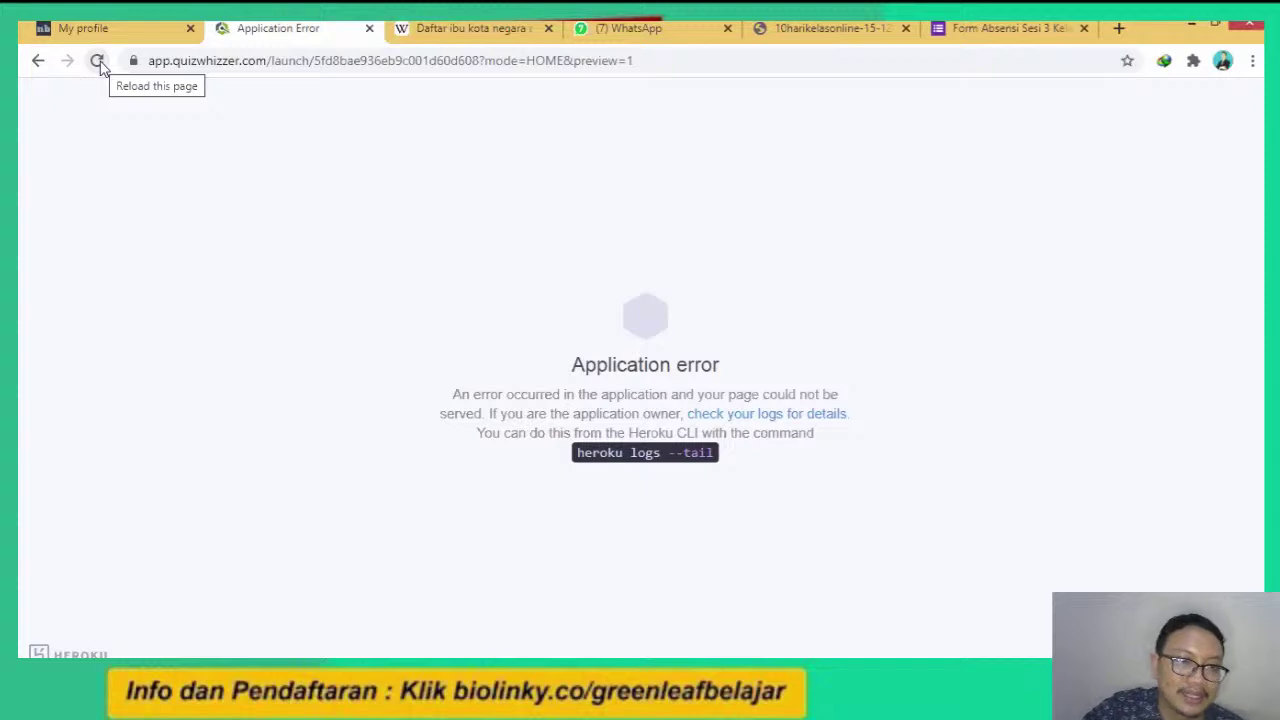
pyautogui.click(98, 62)
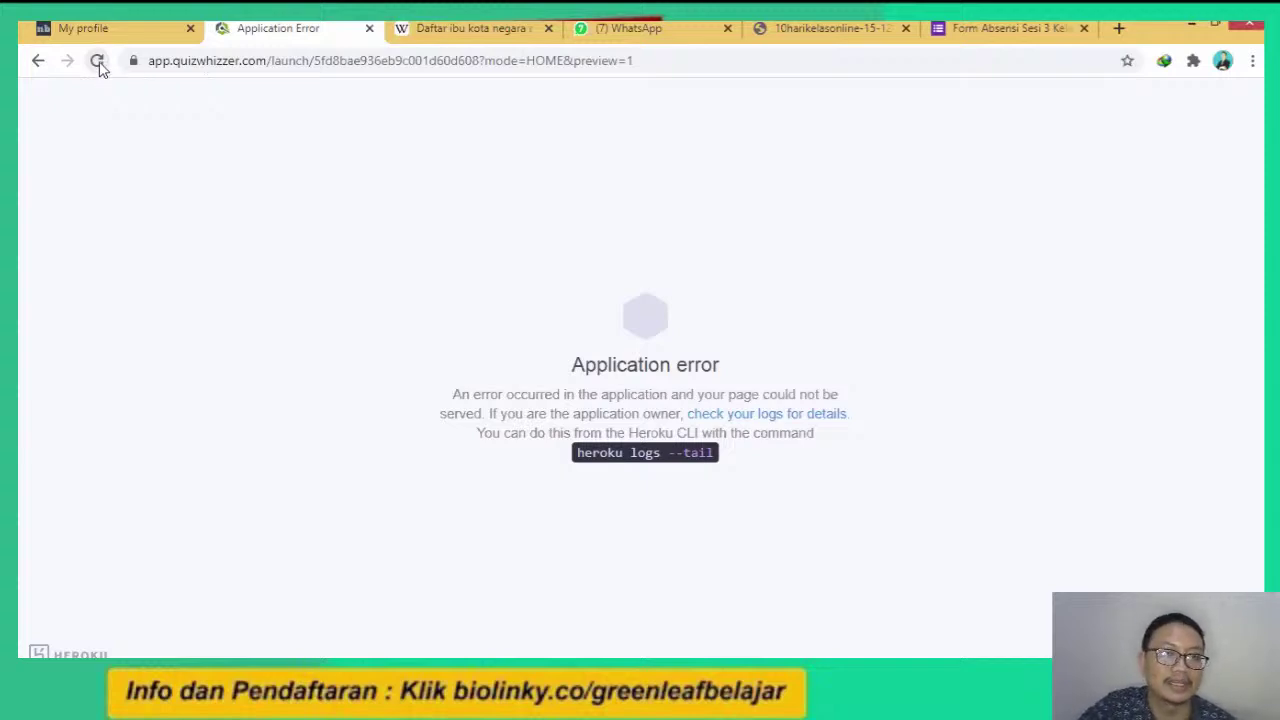
pyautogui.click(98, 62)
pyautogui.click(117, 27)
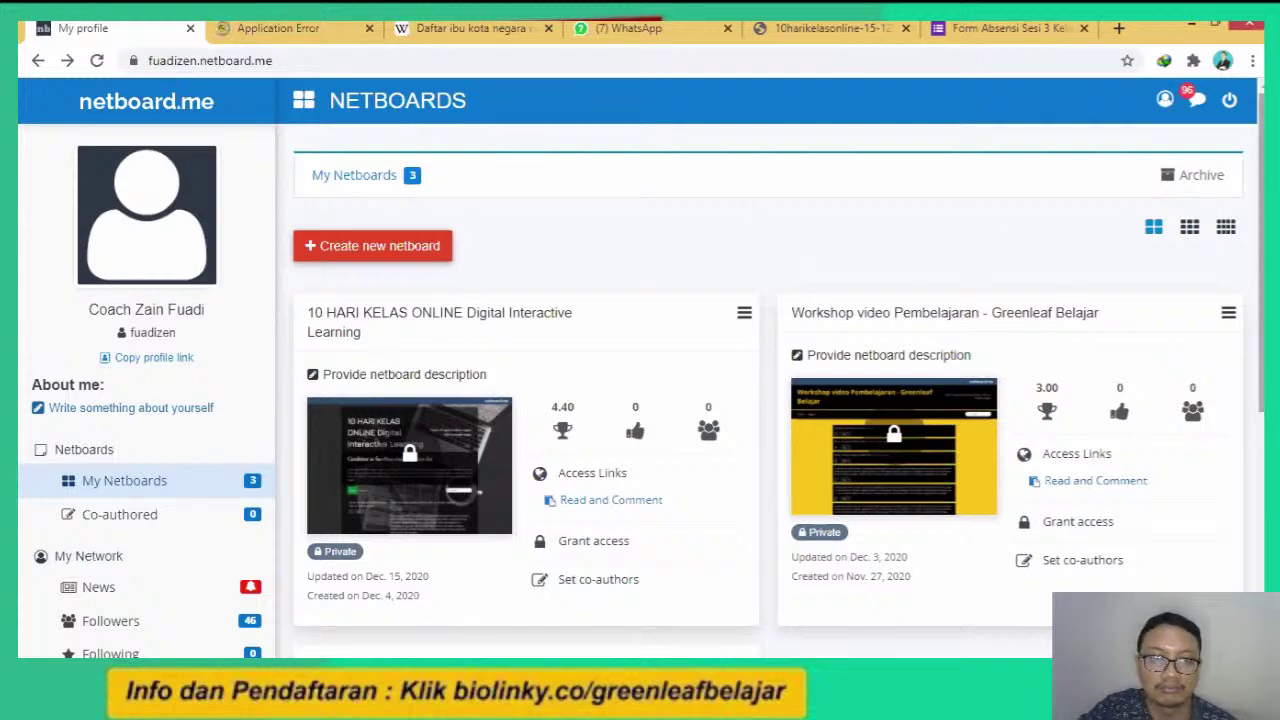
pyautogui.click(290, 27)
pyautogui.click(118, 27)
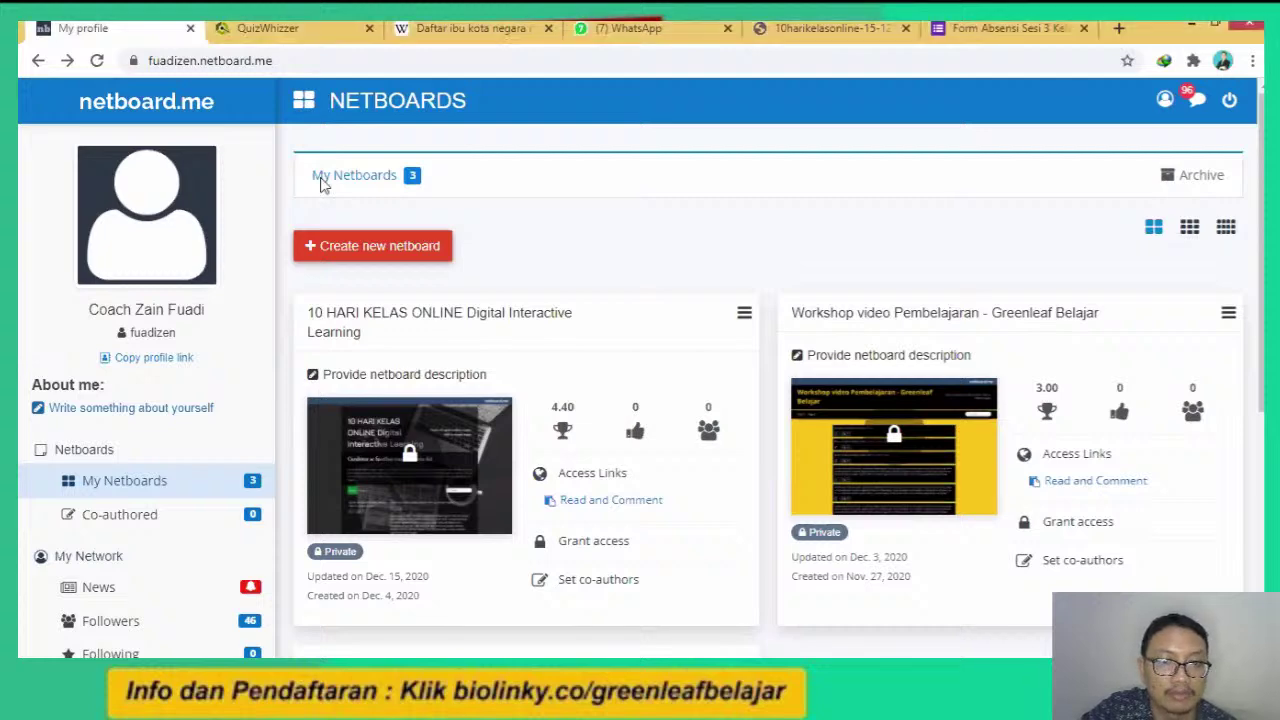
pyautogui.click(268, 28)
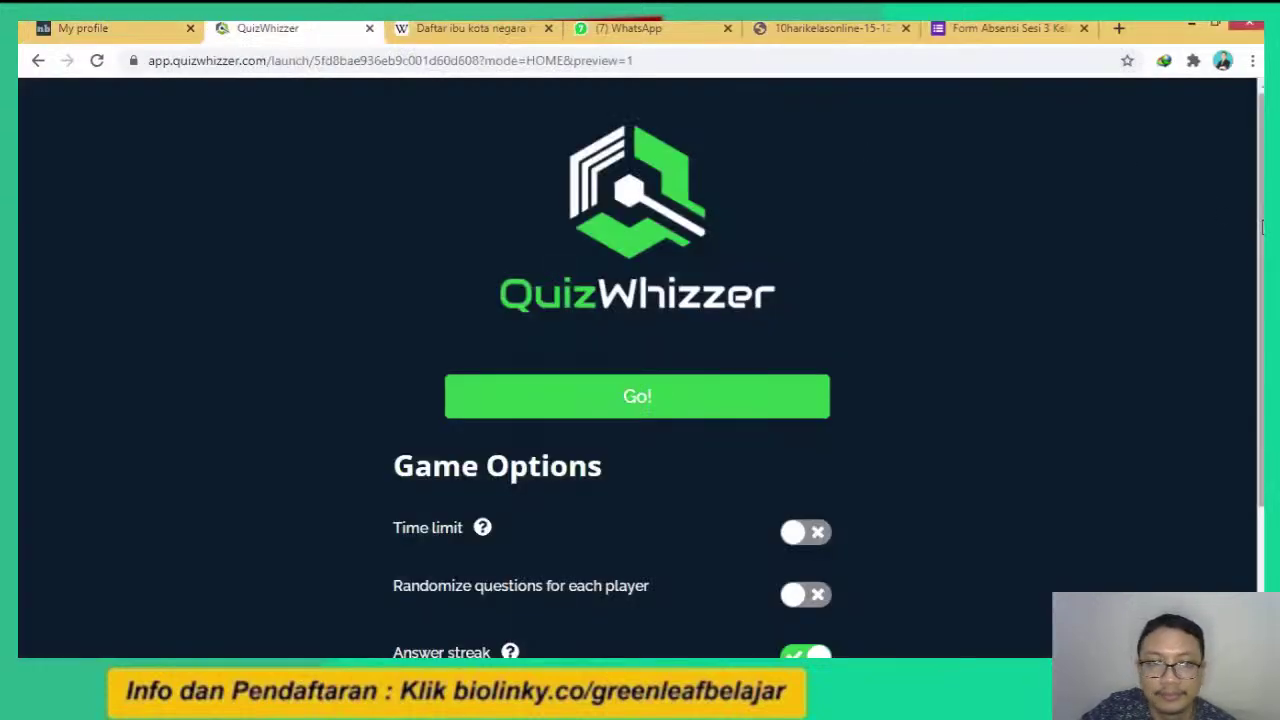
# Examine the game options on the launch page, from the time limit to the avatar collection.
pyautogui.scroll(-2, 1262, 228)
pyautogui.scroll(-1, 1262, 300)
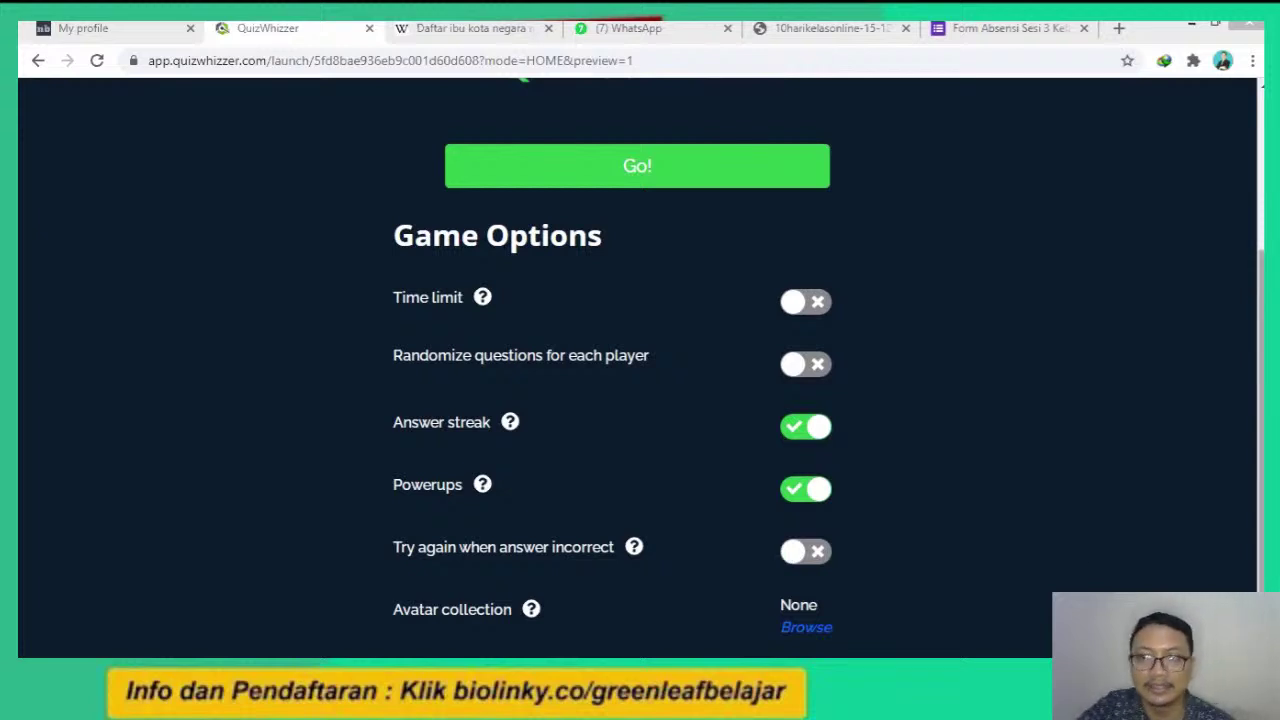
pyautogui.scroll(3, 640, 370)
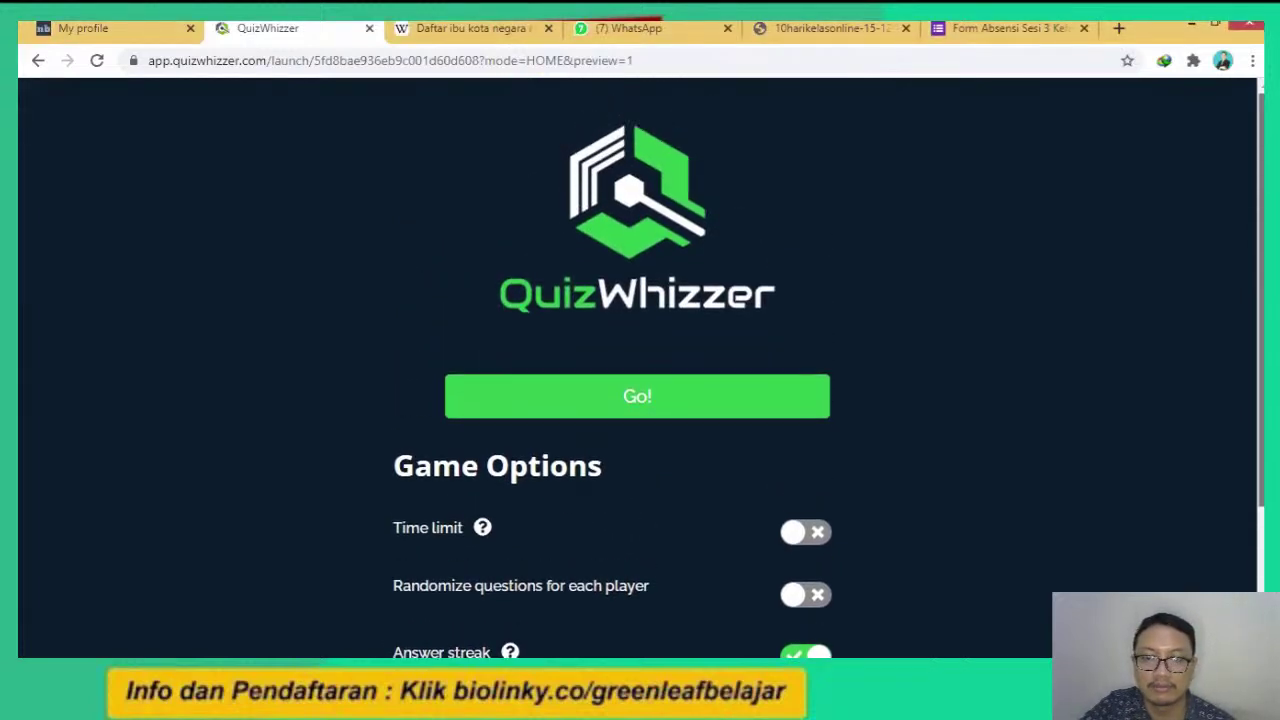
pyautogui.scroll(-3, 640, 370)
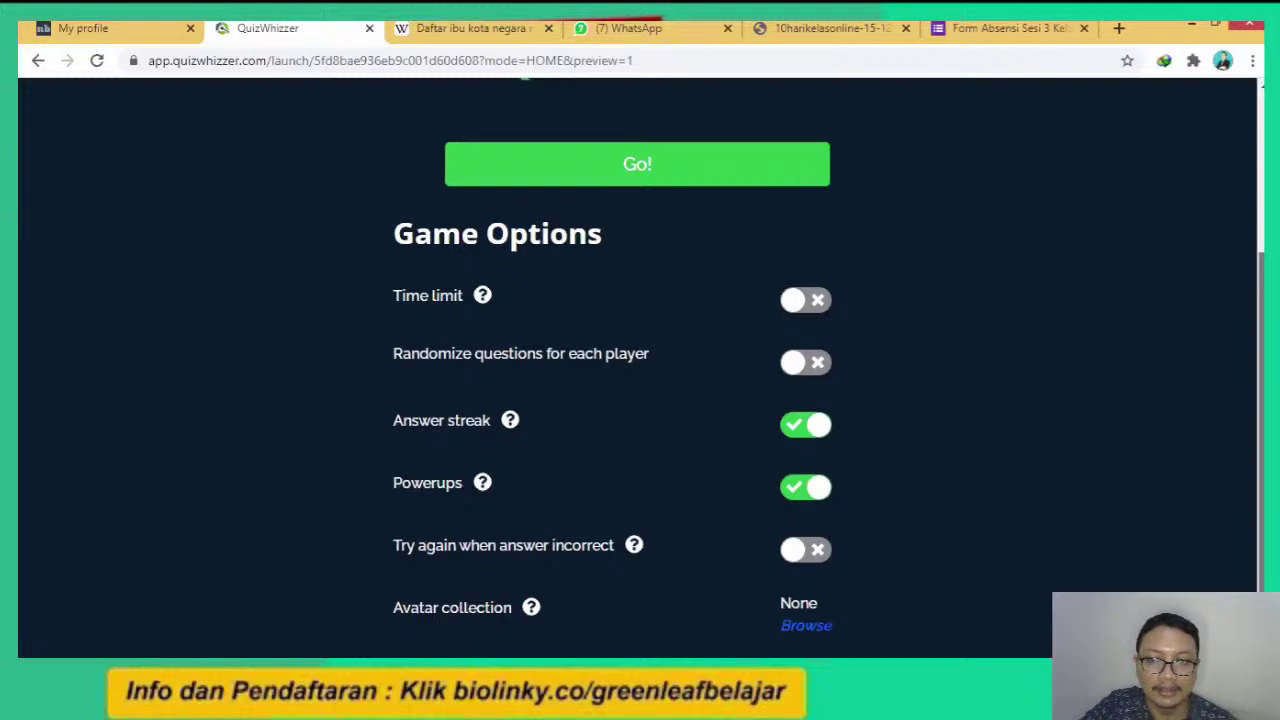
pyautogui.scroll(3, 640, 370)
pyautogui.scroll(-2, 640, 370)
pyautogui.scroll(1, 640, 370)
pyautogui.scroll(-1, 640, 370)
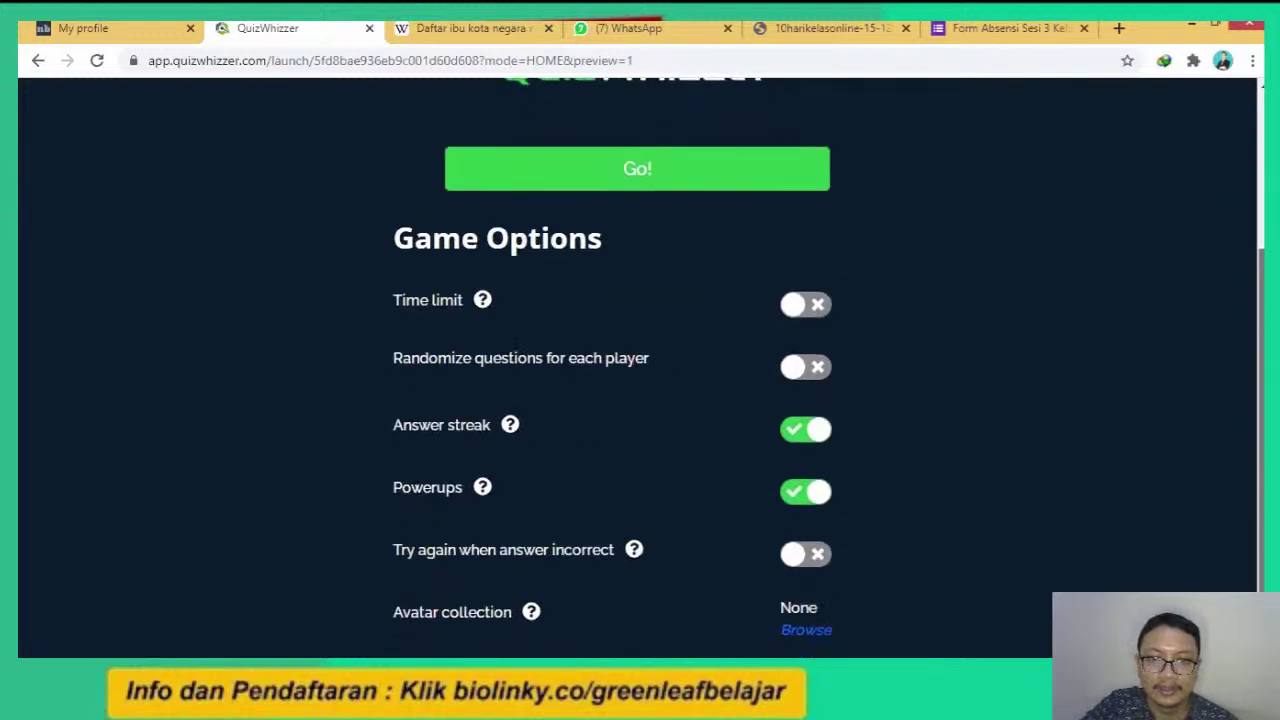
pyautogui.scroll(1, 640, 370)
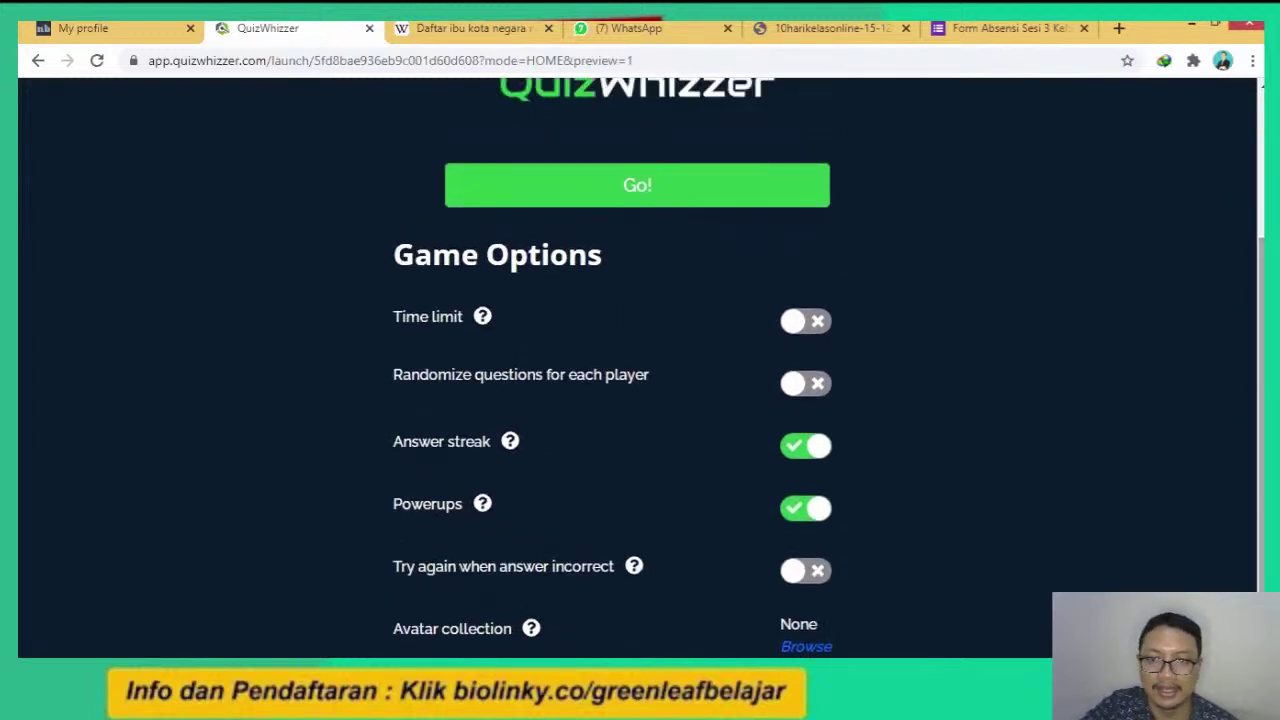
# Turn on the game's time limit and set it to 5 minutes.
pyautogui.scroll(2, 640, 370)
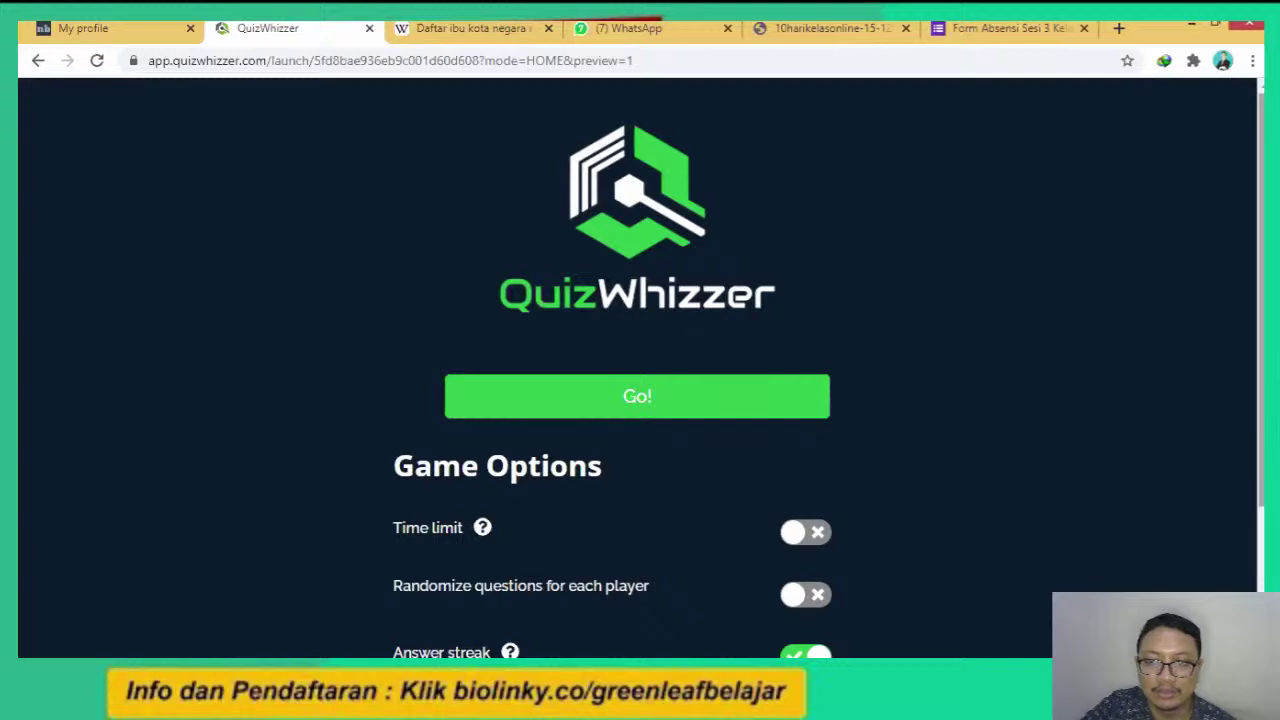
pyautogui.scroll(-2, 640, 370)
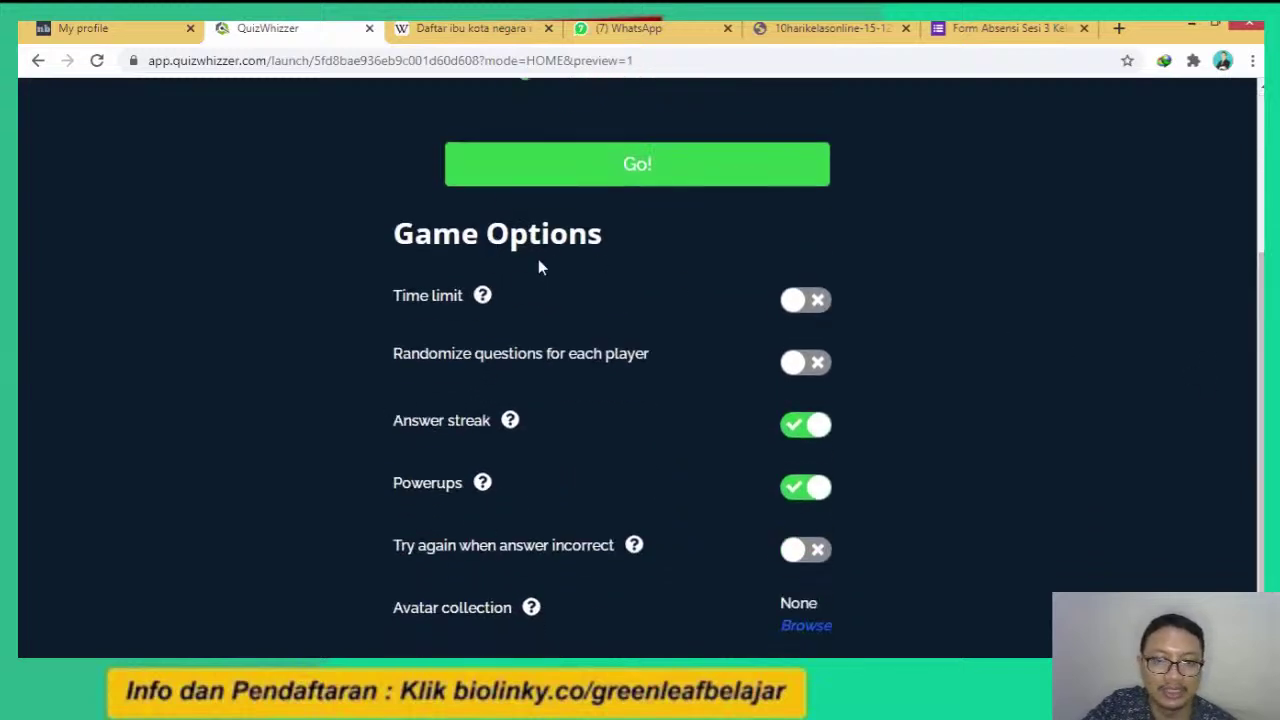
pyautogui.click(806, 299)
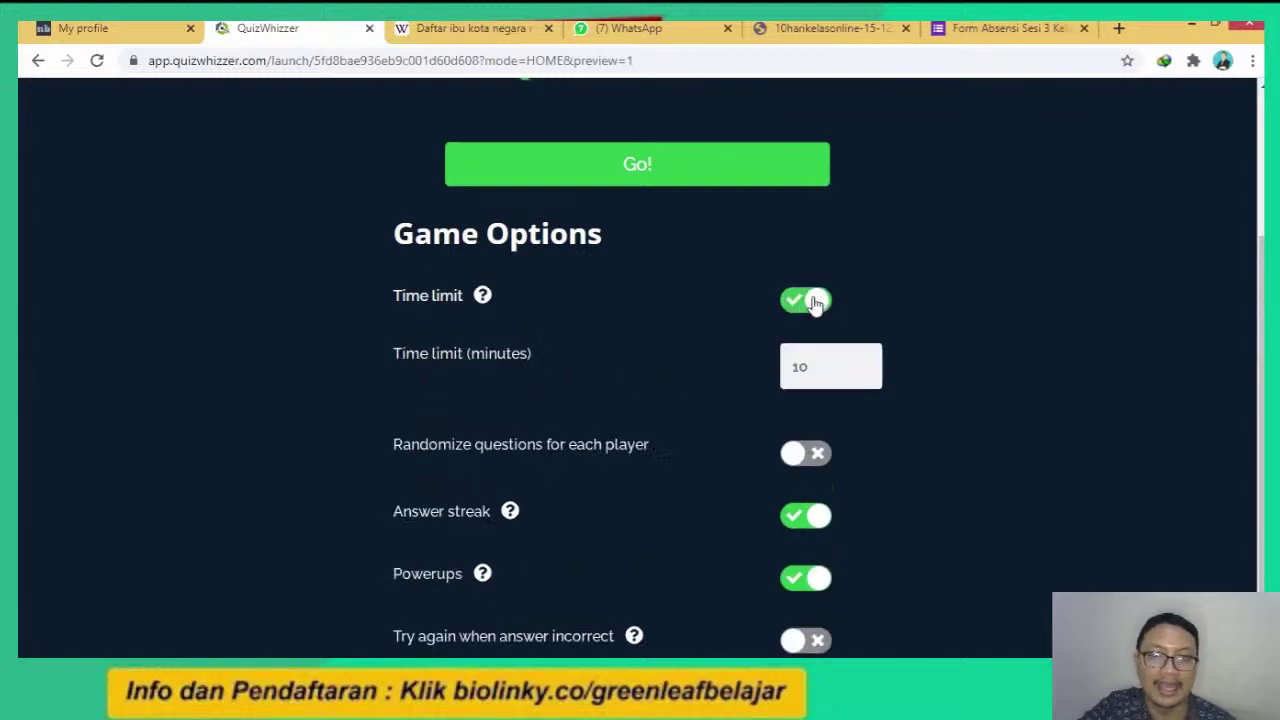
pyautogui.click(822, 370)
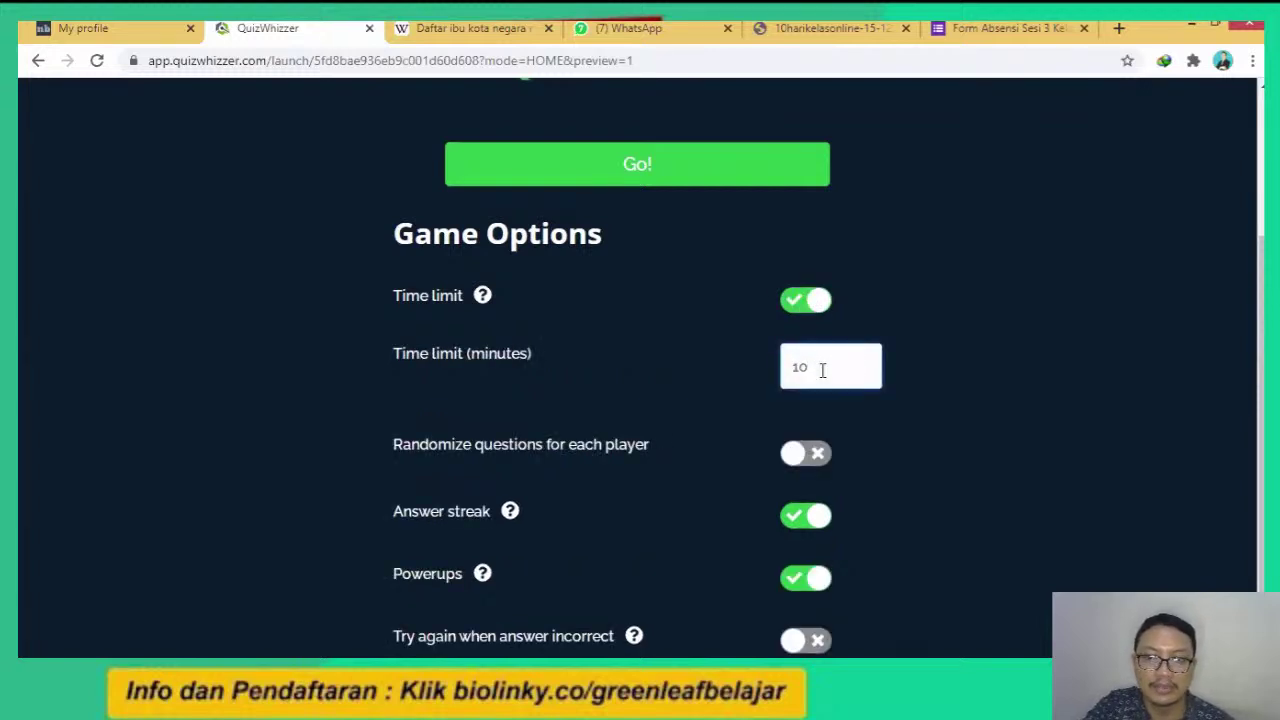
pyautogui.write('5')
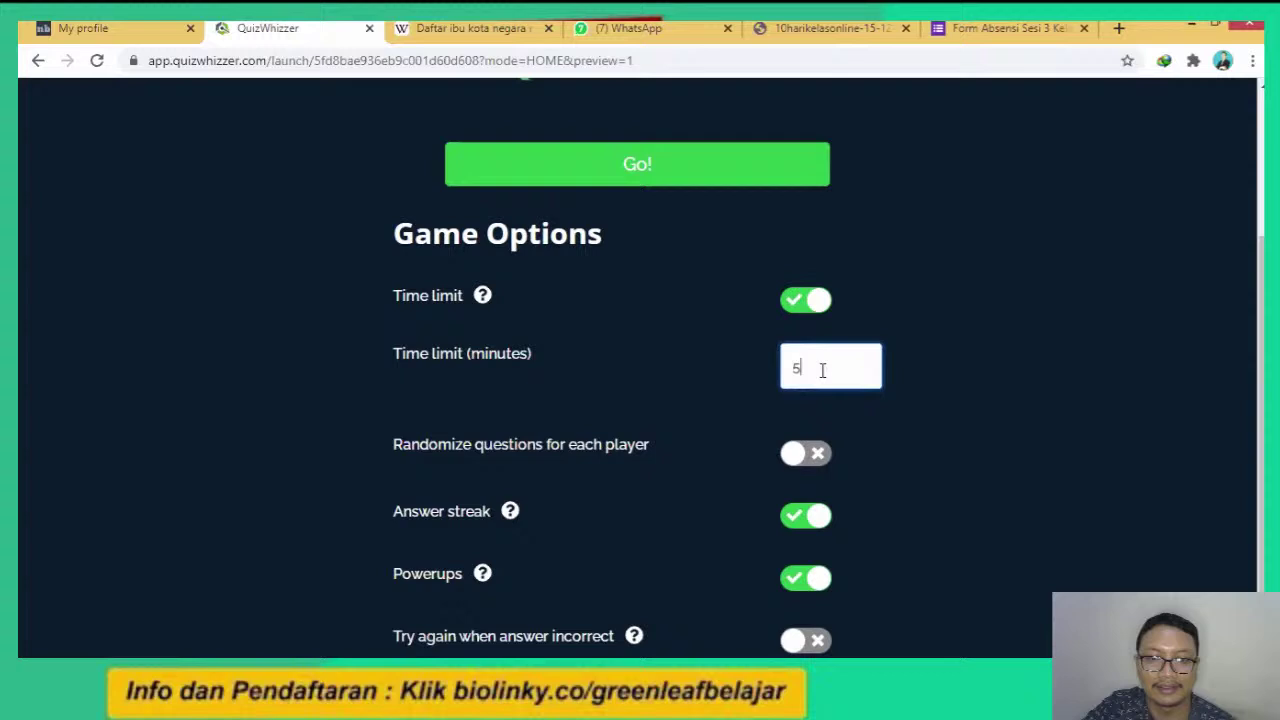
pyautogui.click(860, 427)
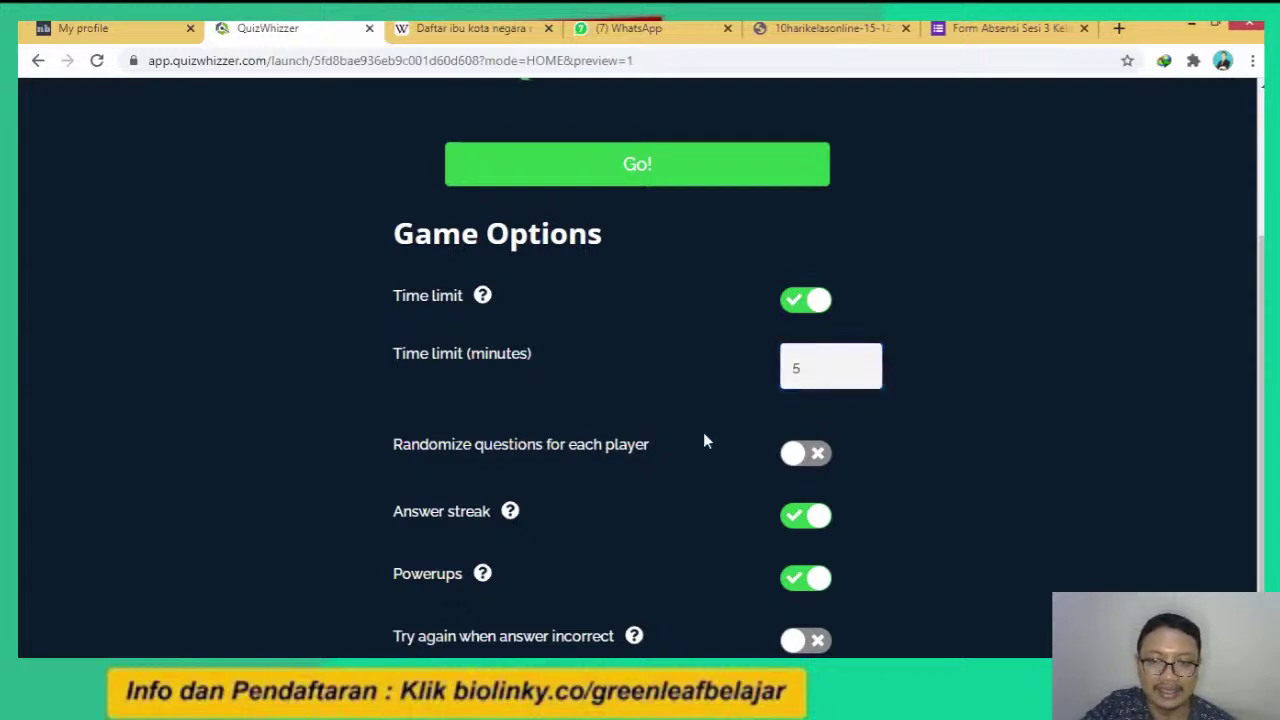
# Enable randomized questions for each player and retrying after incorrect answers, and disable the answer streak.
pyautogui.click(803, 456)
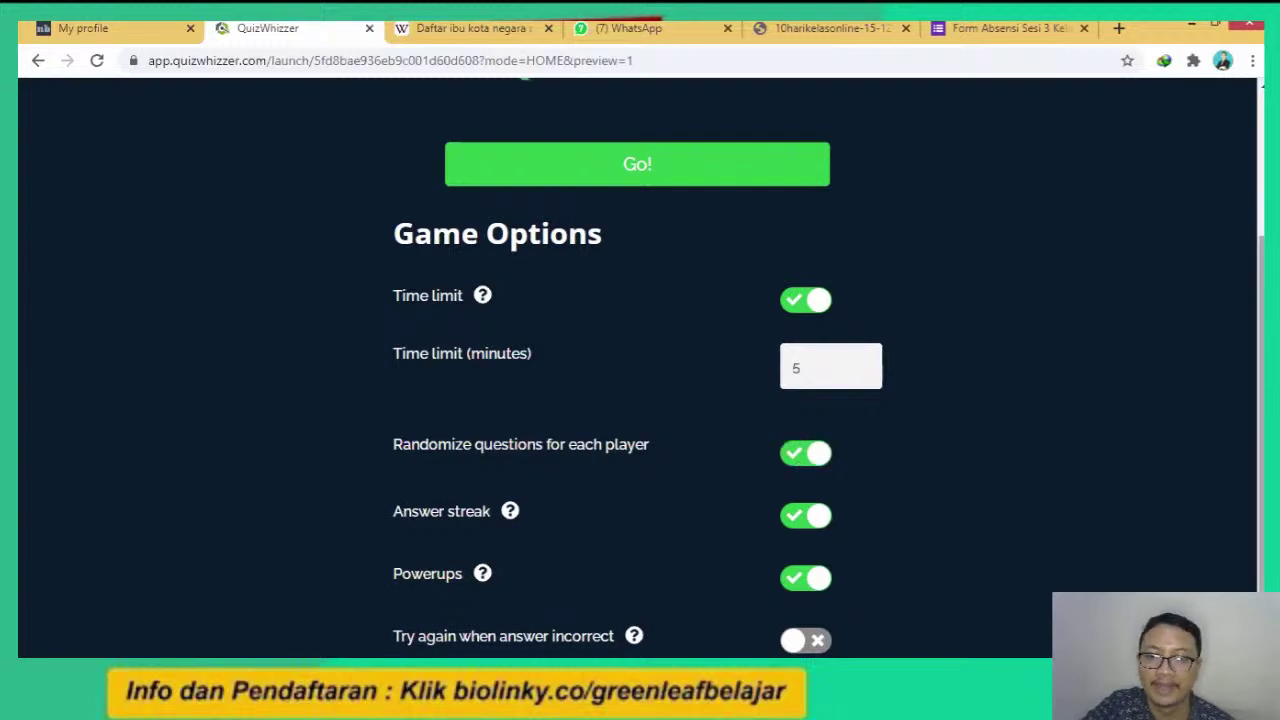
pyautogui.scroll(-1, 920, 428)
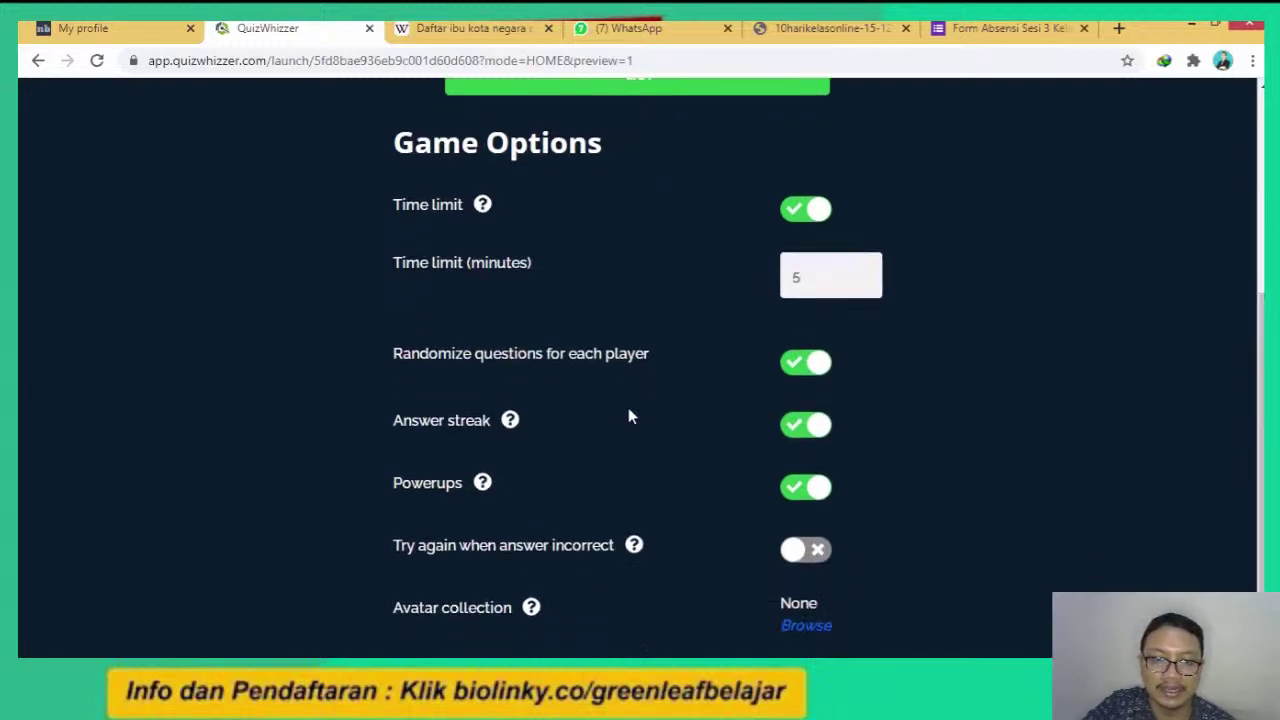
pyautogui.click(817, 426)
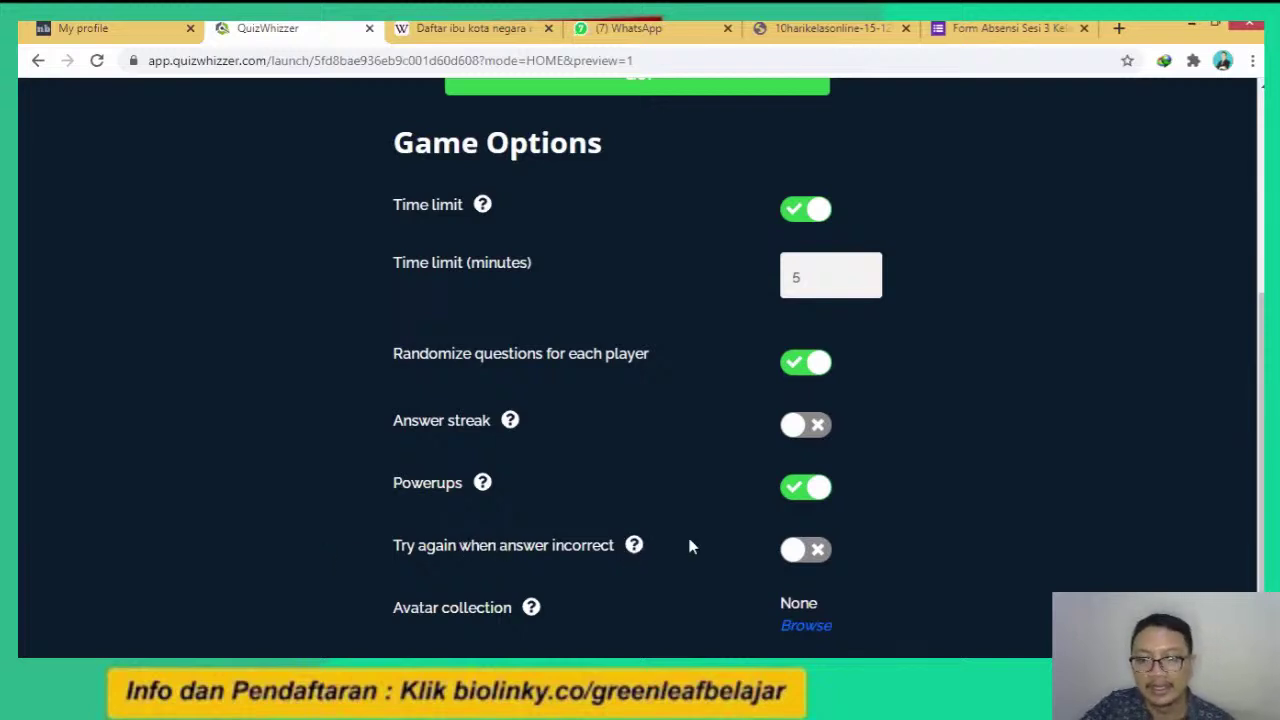
pyautogui.click(815, 556)
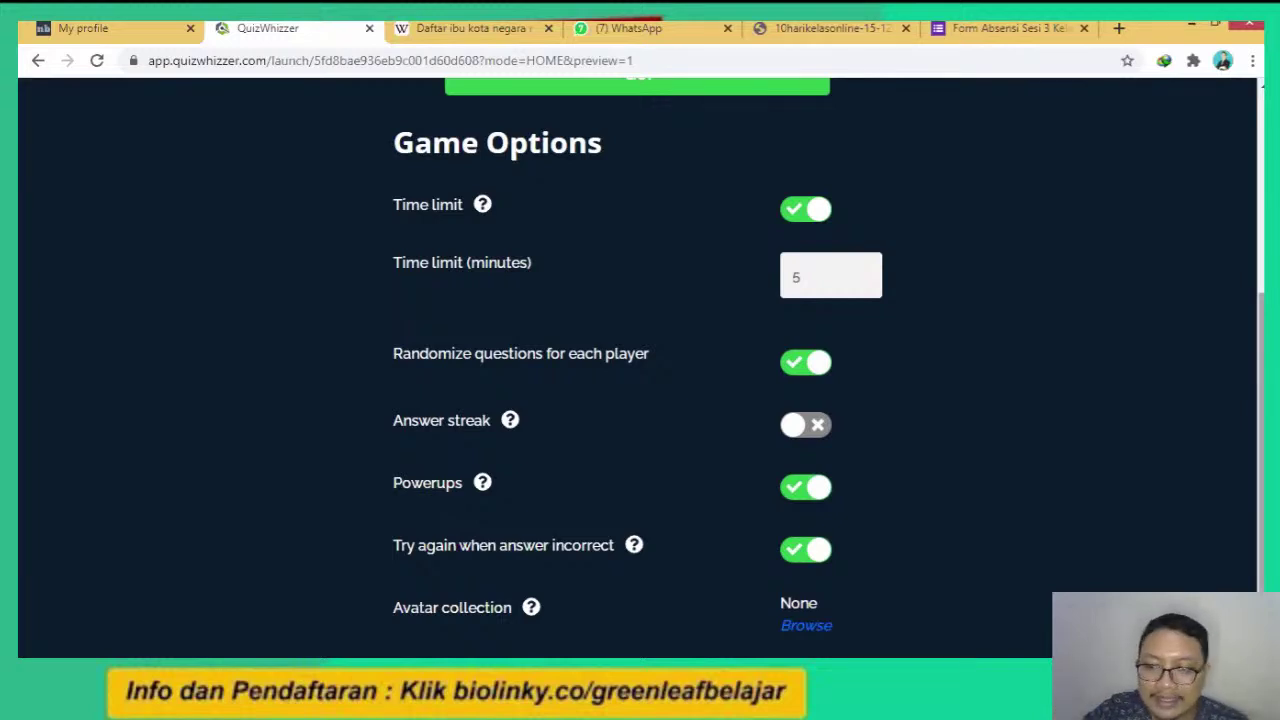
pyautogui.scroll(1, 829, 368)
pyautogui.scroll(-1, 829, 368)
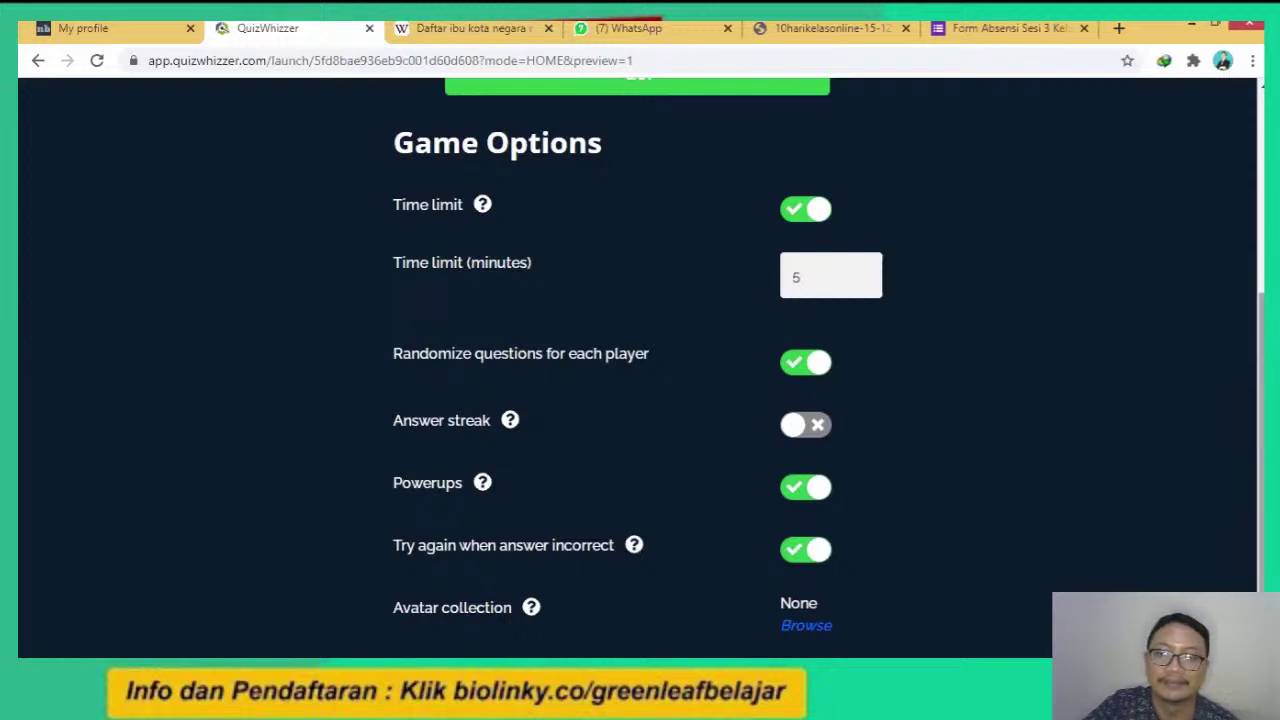
# Start the Homework mode preview with the chosen options, dismiss the introductory messages and turn off the music.
pyautogui.scroll(3, 797, 428)
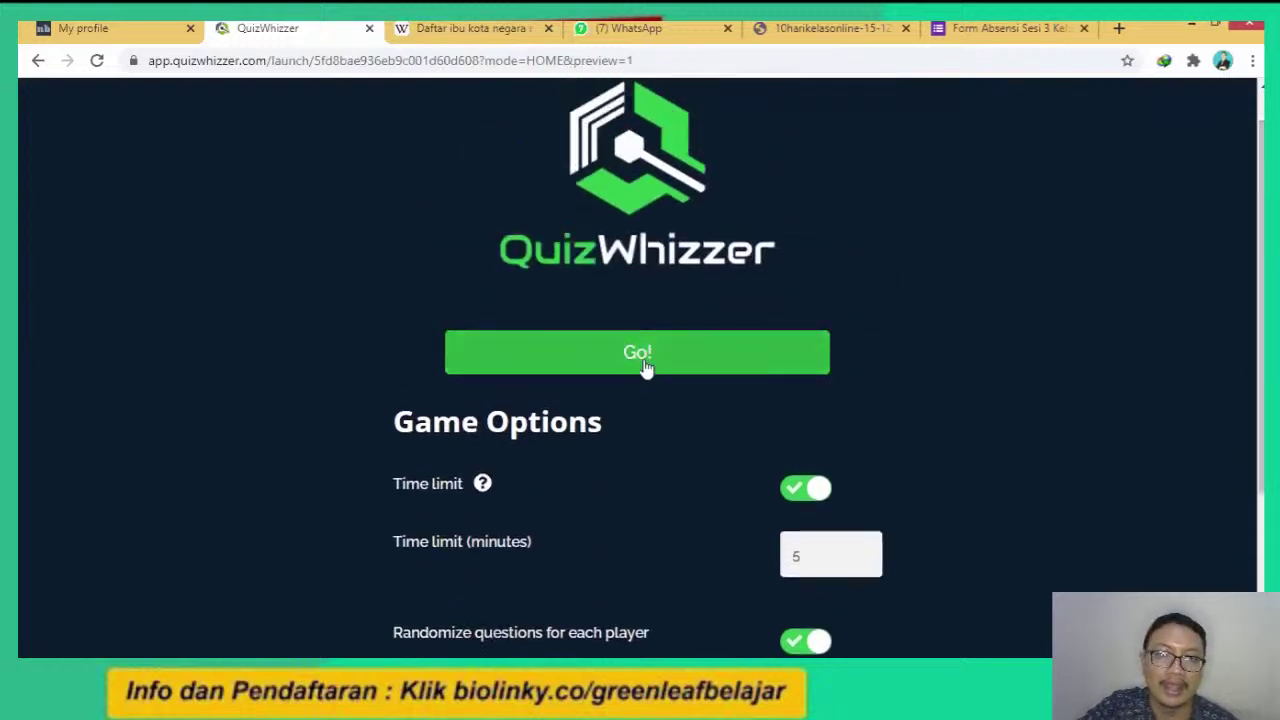
pyautogui.click(644, 360)
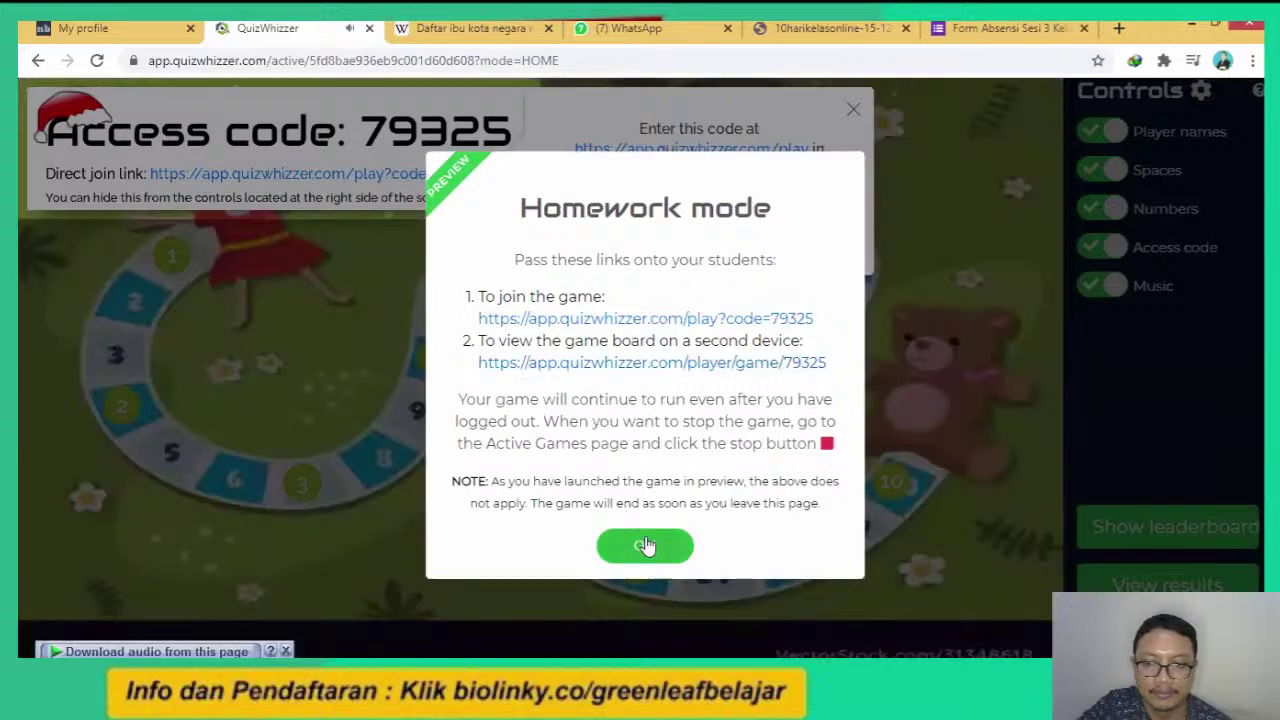
pyautogui.click(644, 545)
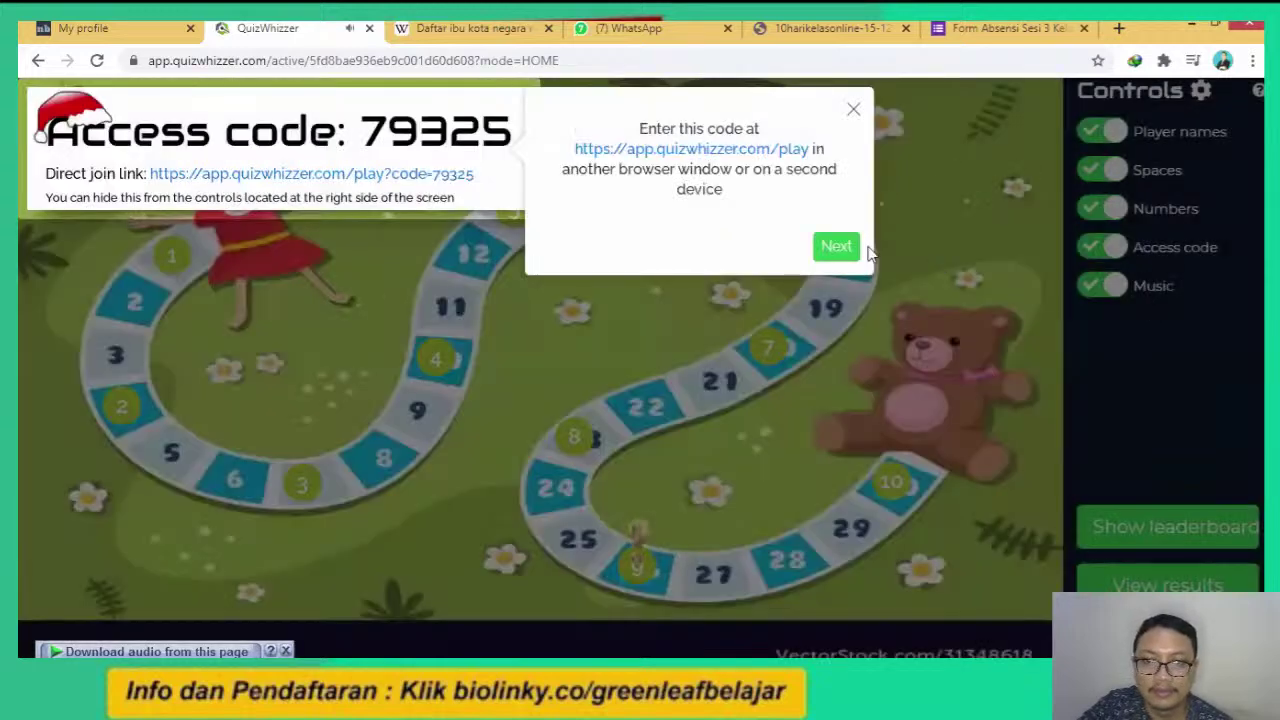
pyautogui.click(1125, 290)
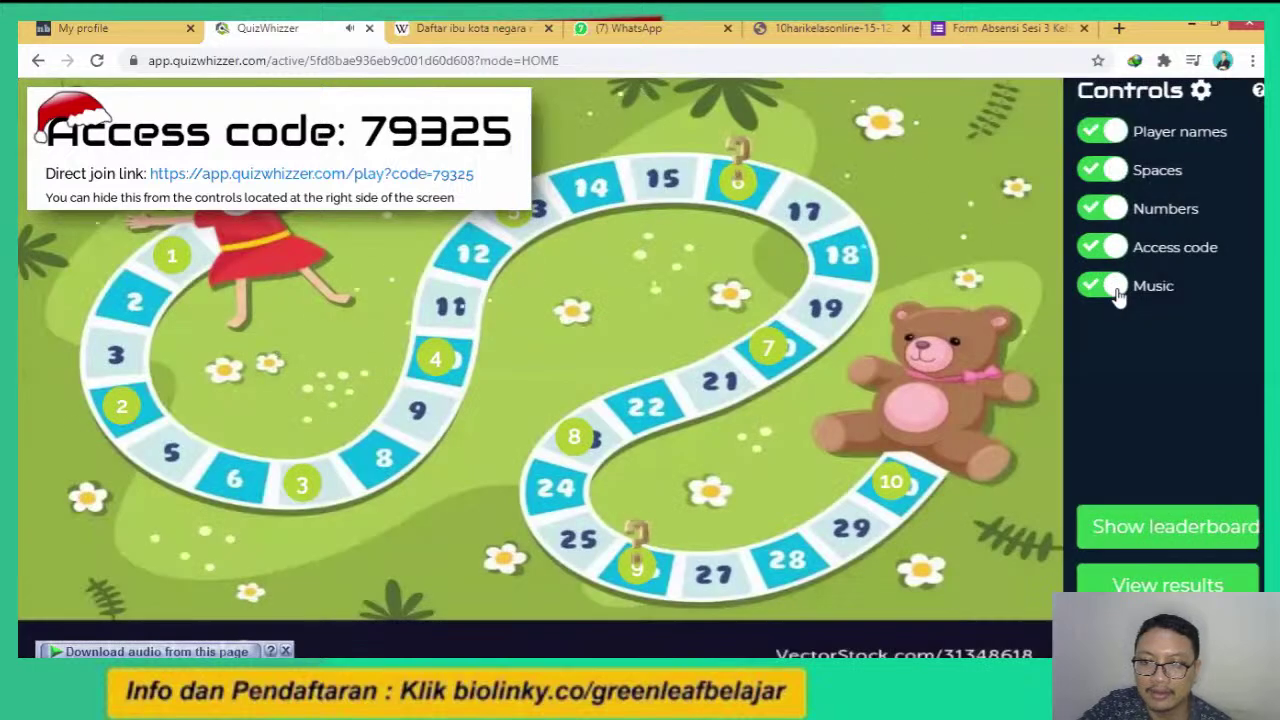
pyautogui.click(1110, 287)
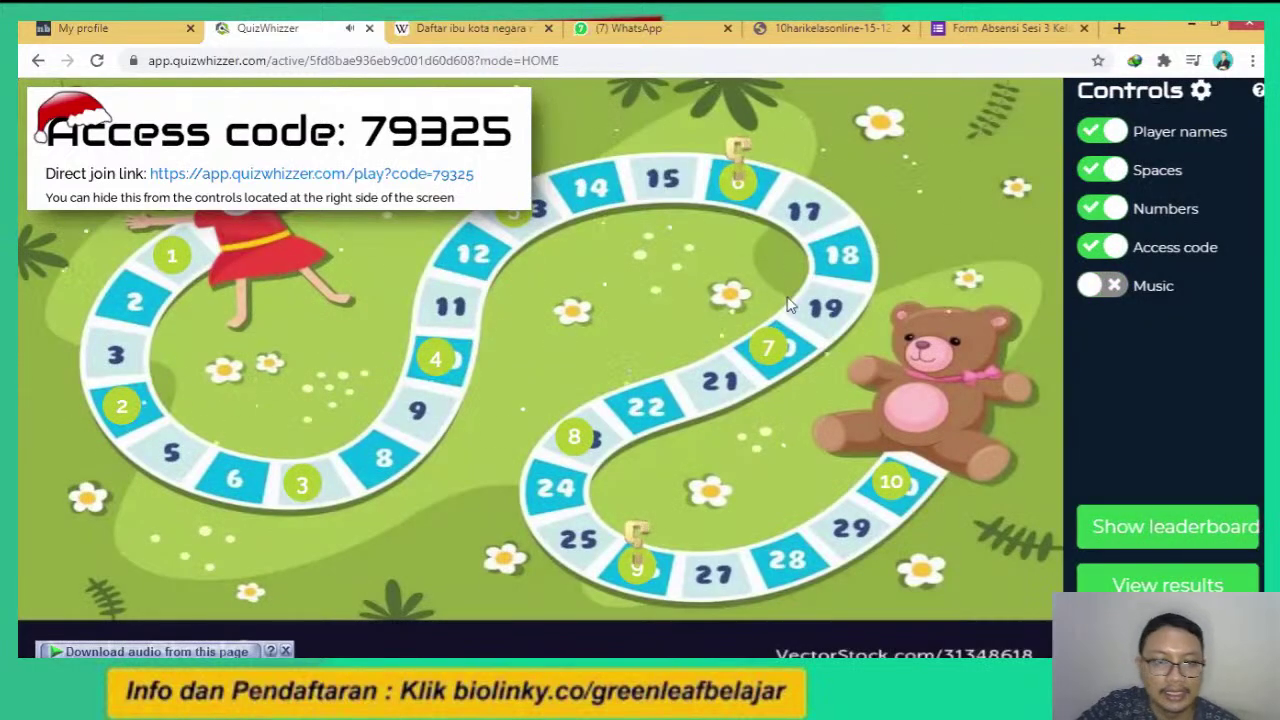
# Copy the direct join link, open it in a new incognito window and join the game with a player name.
pyautogui.click(352, 176)
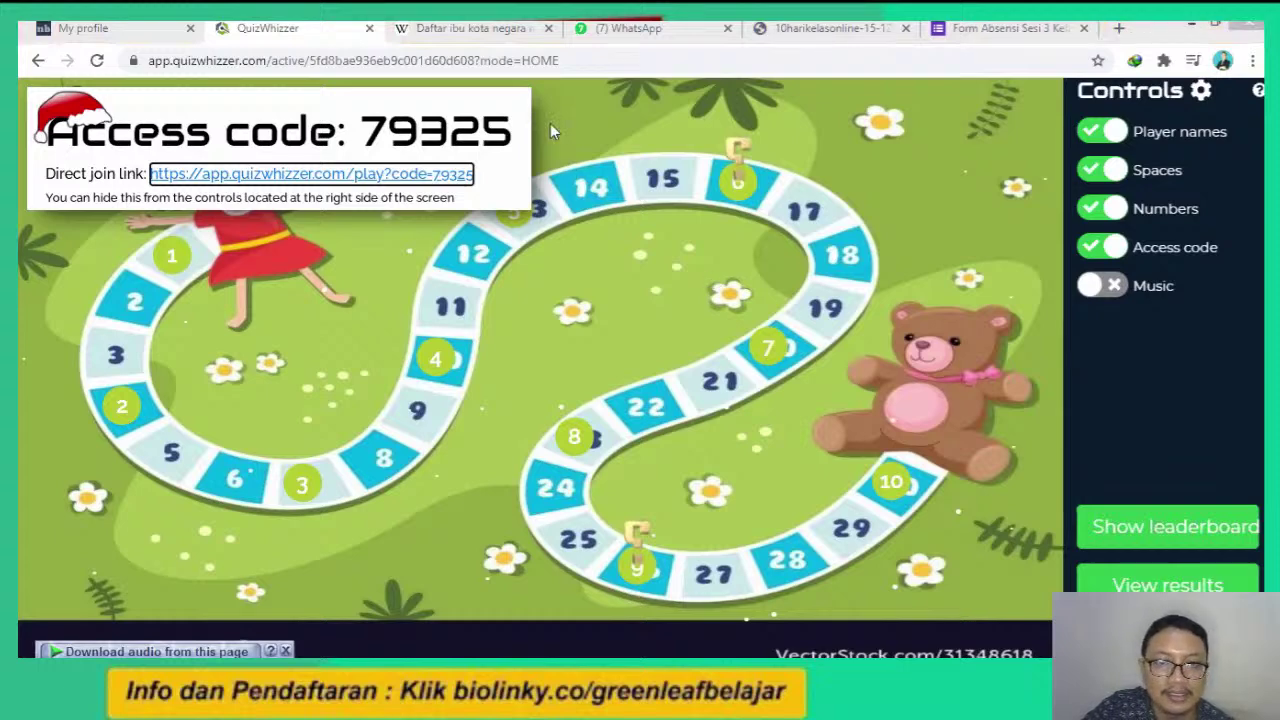
pyautogui.hotkey('ctrl', 'shift', 'n')
pyautogui.rightClick(523, 66)
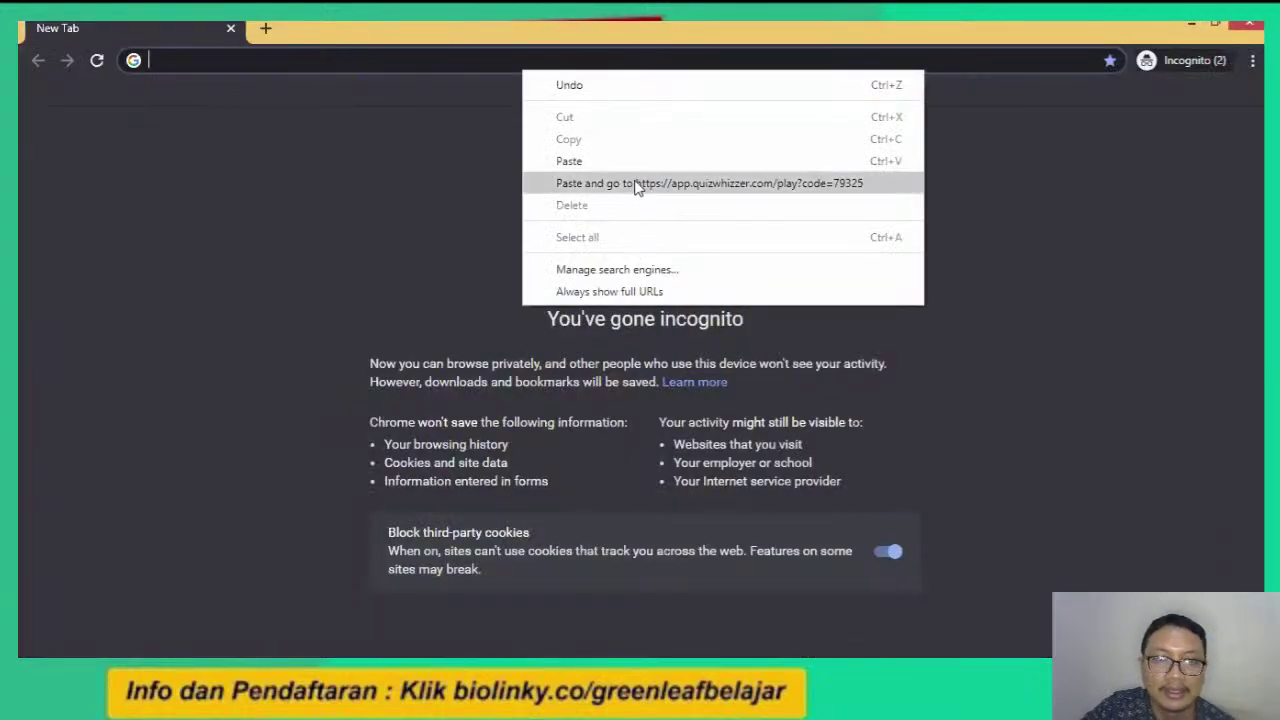
pyautogui.click(636, 184)
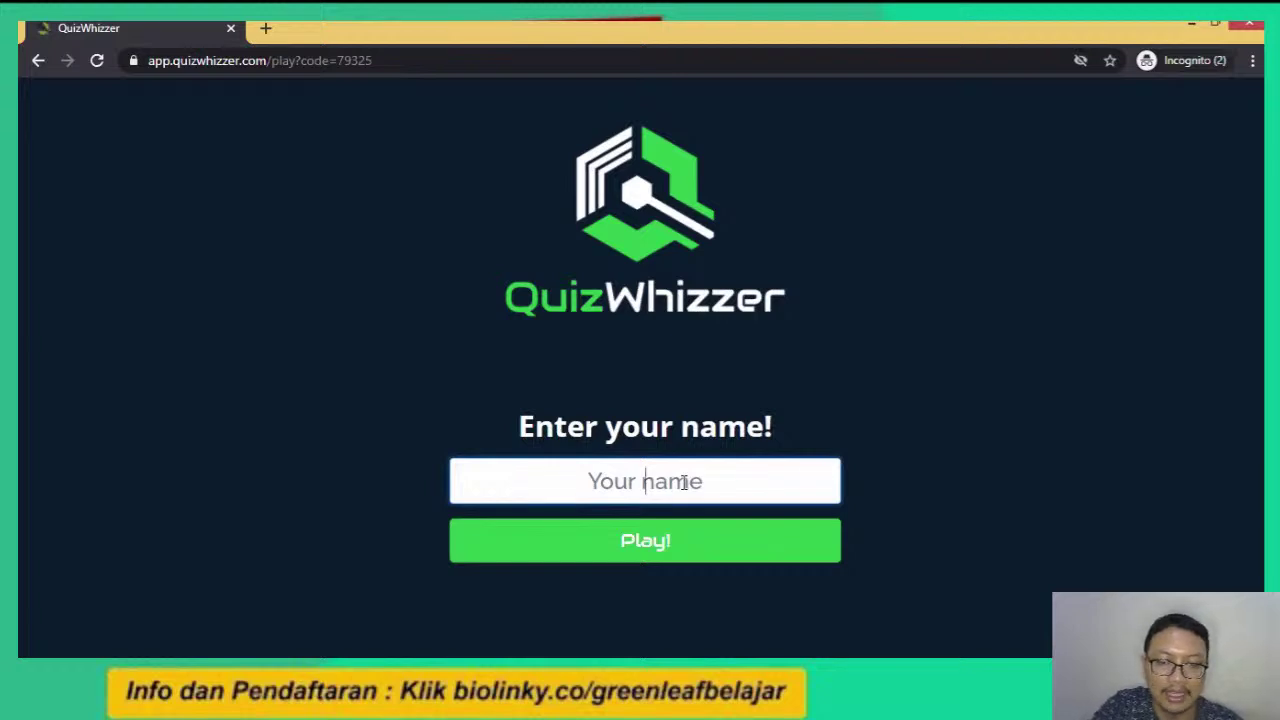
pyautogui.write('bunga')
pyautogui.click(658, 539)
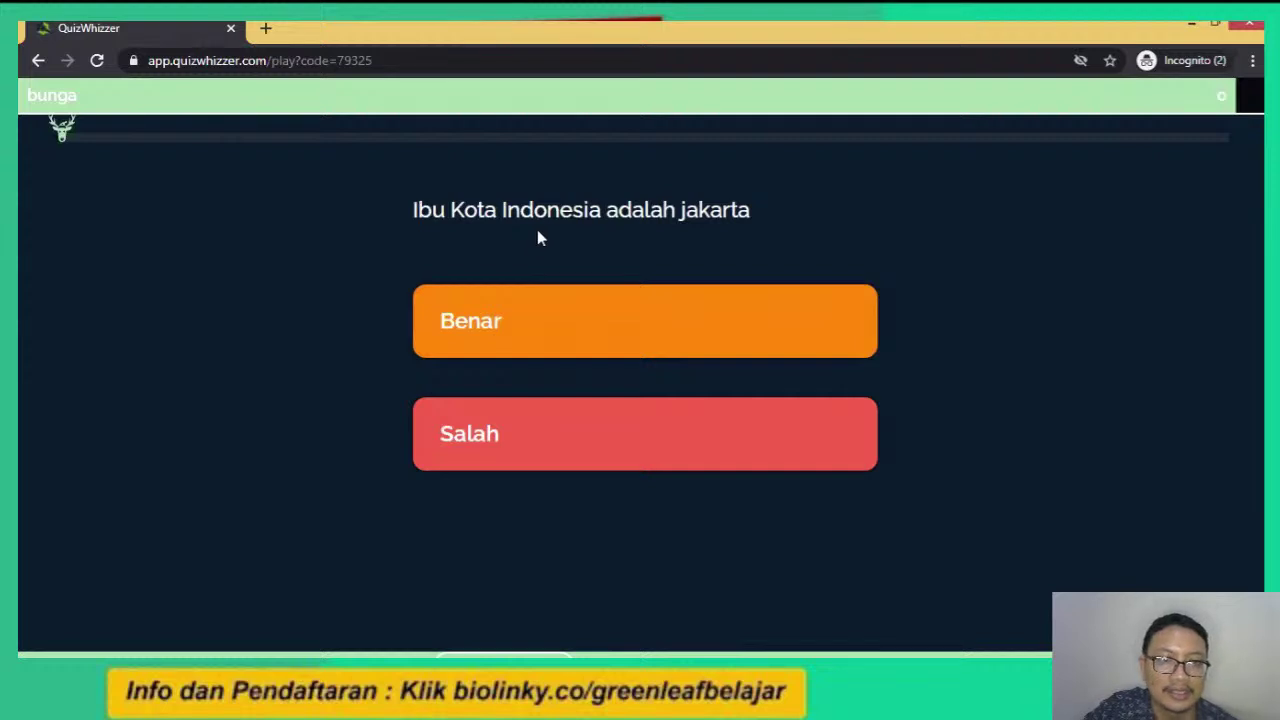
# Answer Benar to the Indonesia question, play the Iran question's audio and answer it with Teheran, continuing past each answer.
pyautogui.click(493, 320)
pyautogui.click(660, 453)
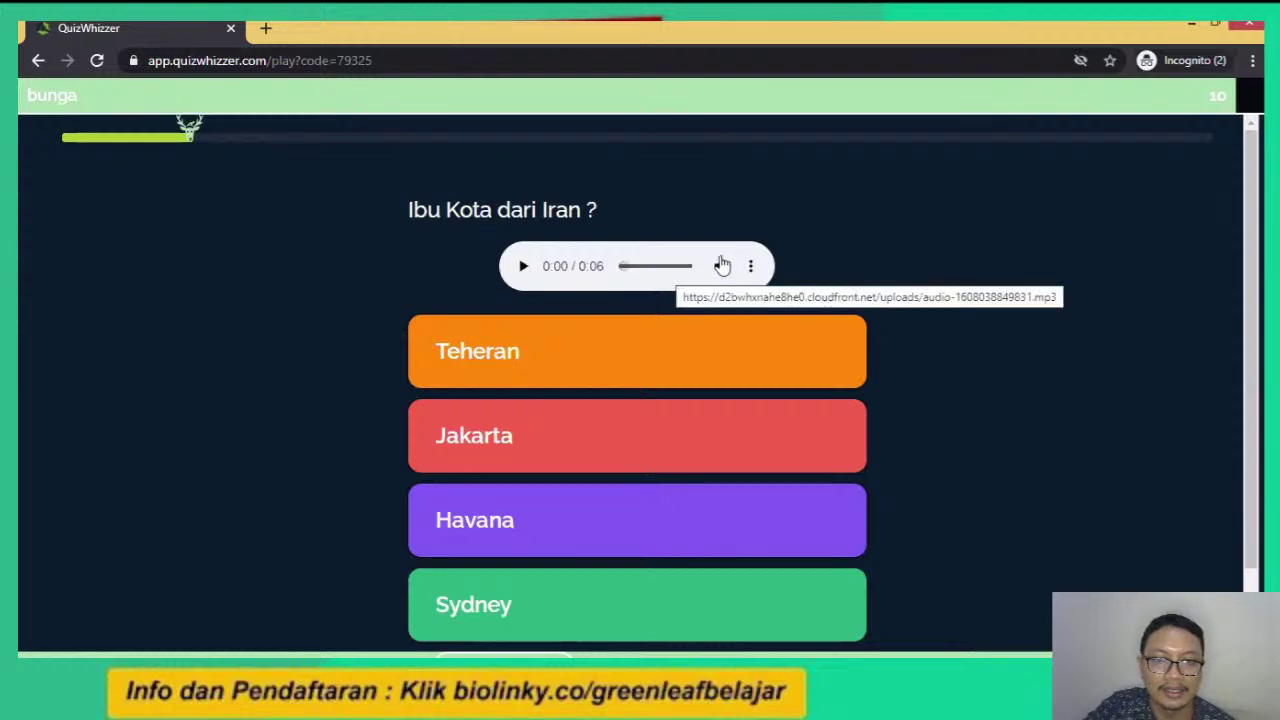
pyautogui.click(524, 268)
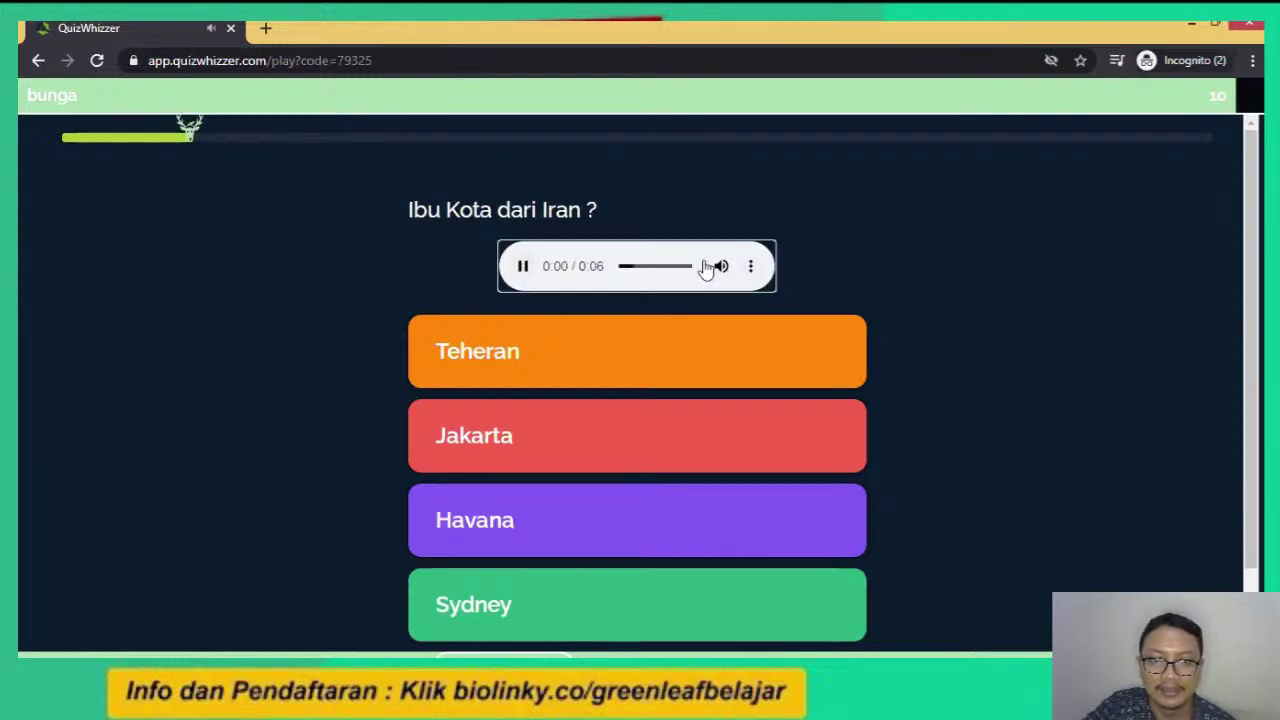
pyautogui.click(524, 268)
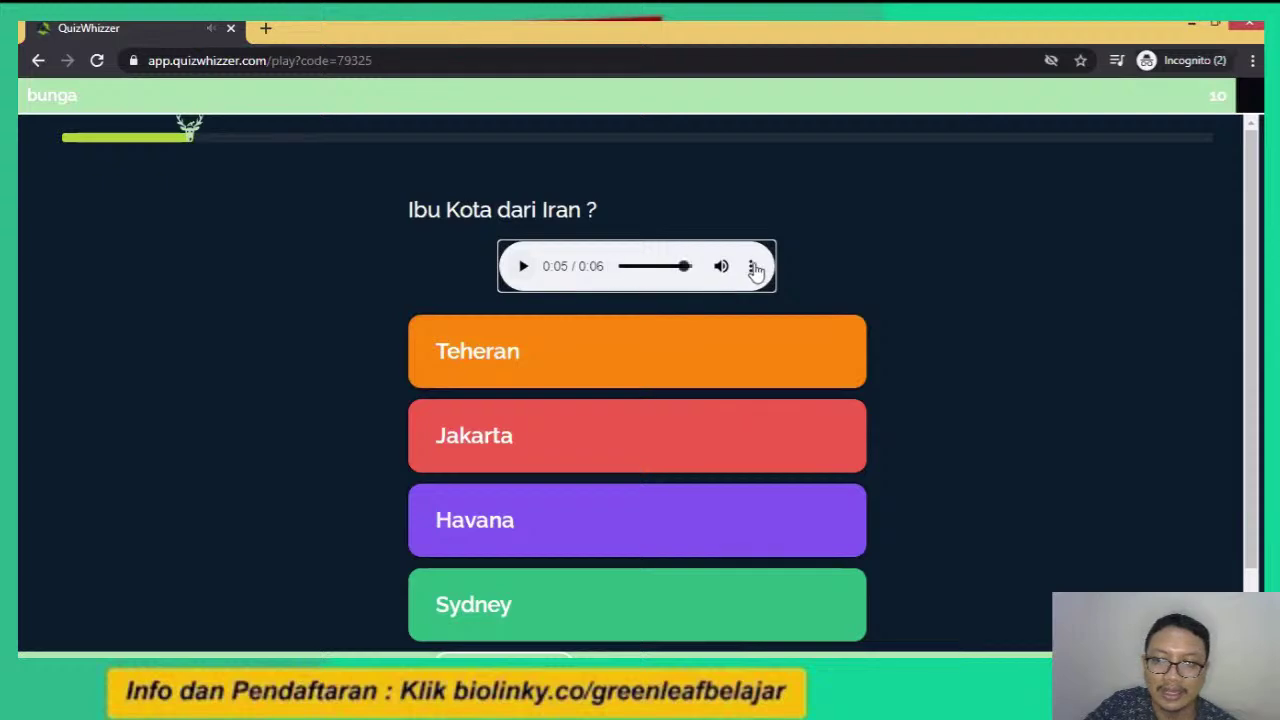
pyautogui.scroll(-1, 1252, 327)
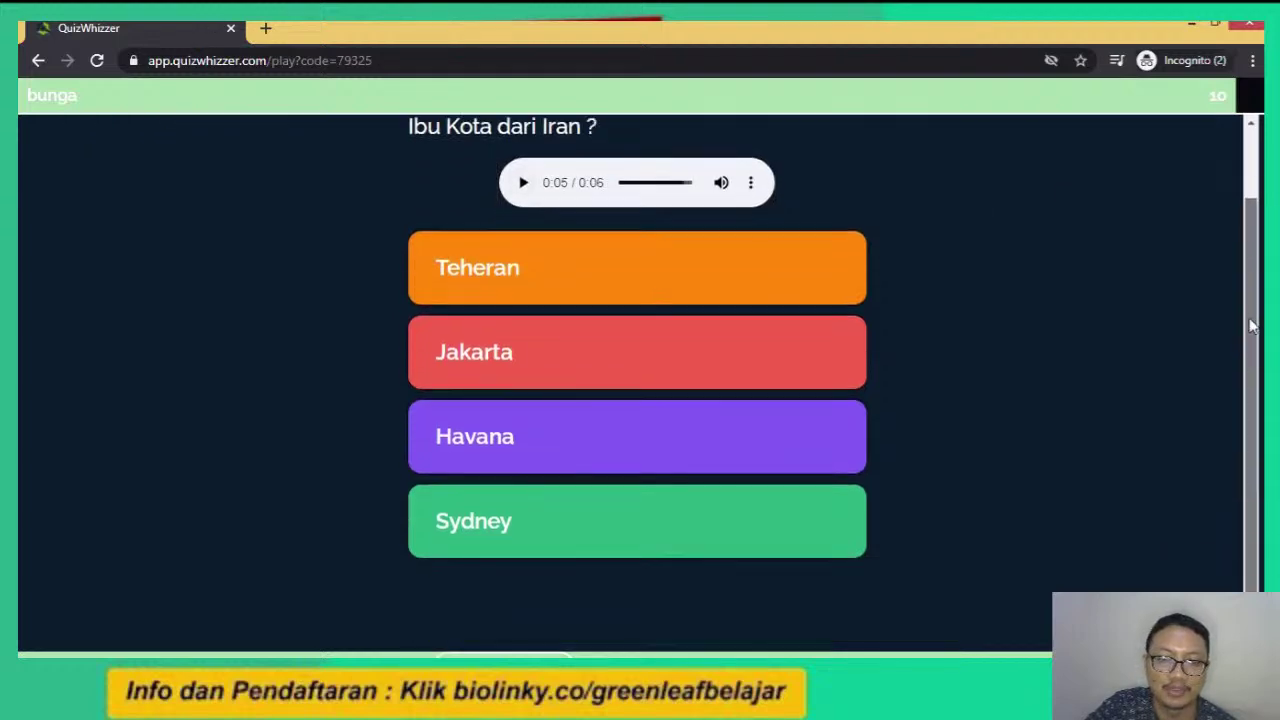
pyautogui.click(452, 274)
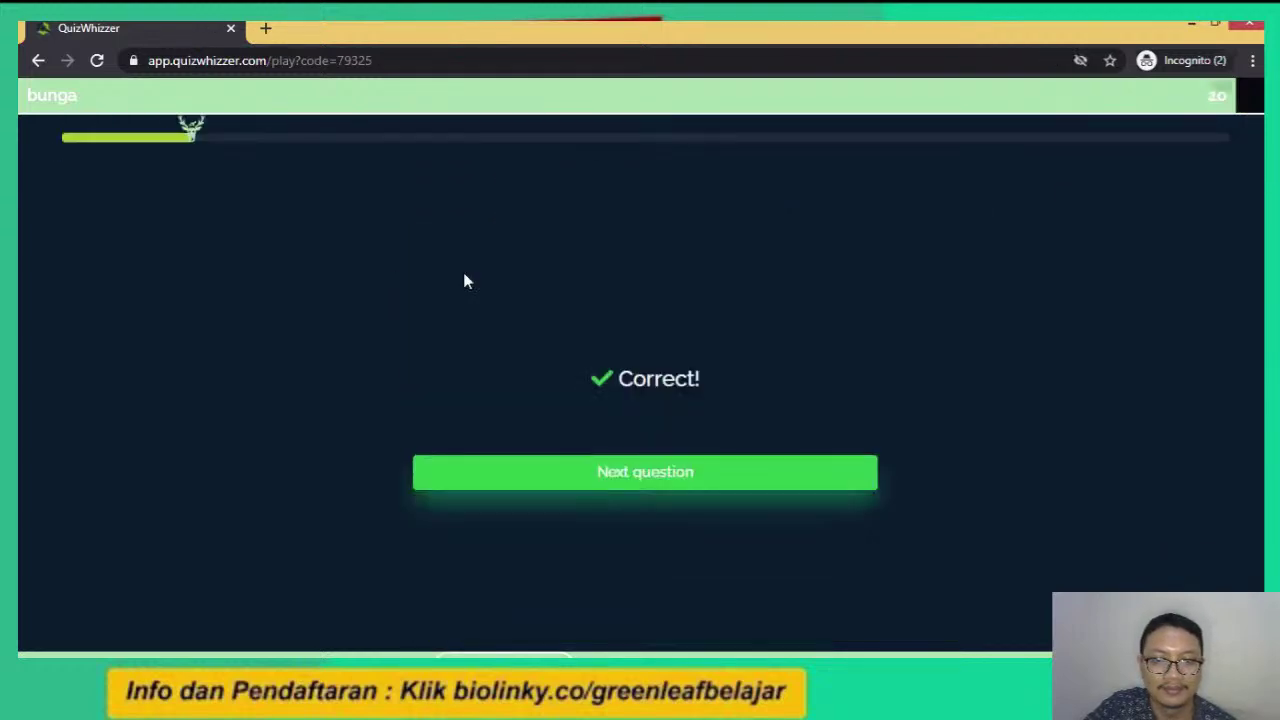
pyautogui.click(609, 451)
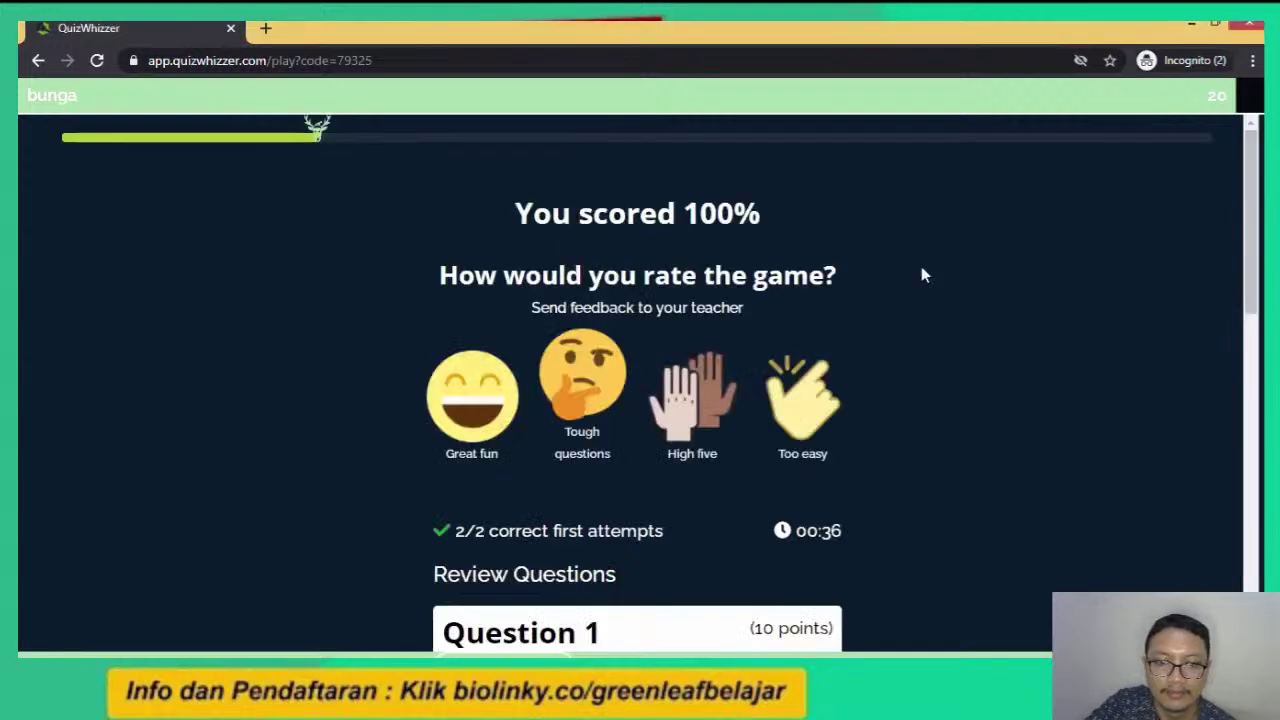
# Review the player's score page, including both questions with the submitted answers.
pyautogui.scroll(-8, 910, 354)
pyautogui.scroll(5, 620, 314)
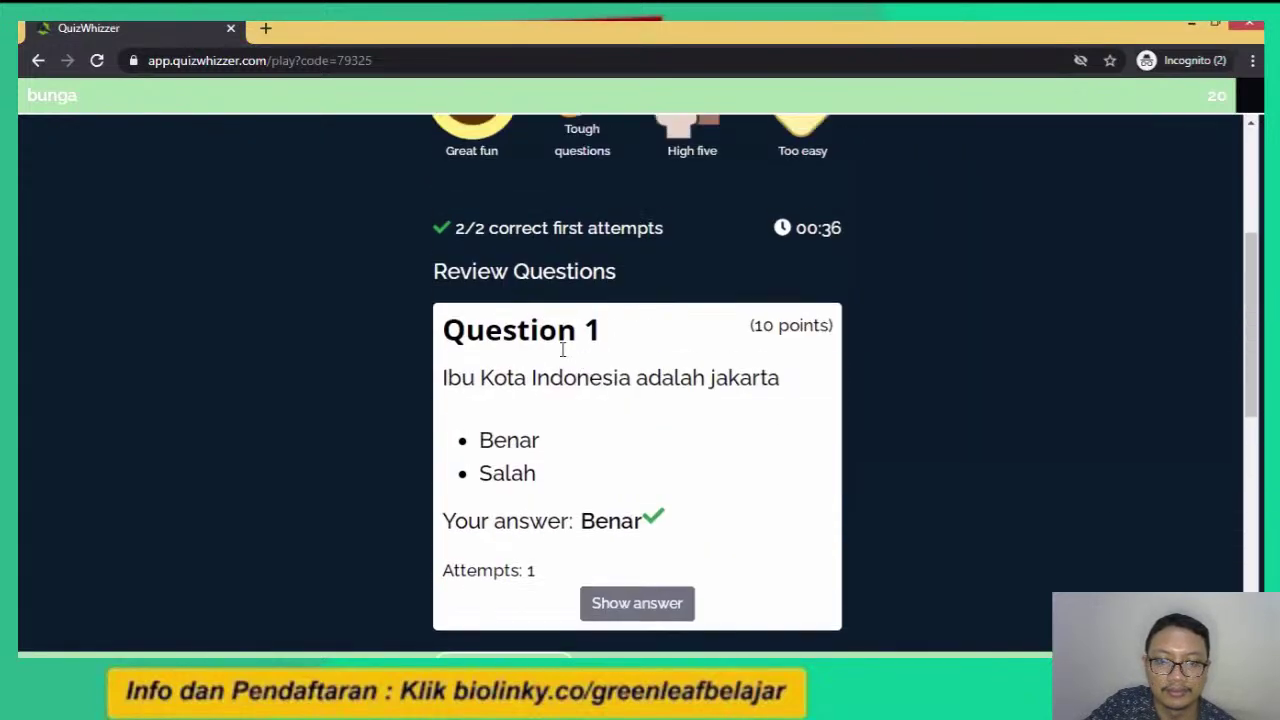
pyautogui.scroll(-6, 562, 349)
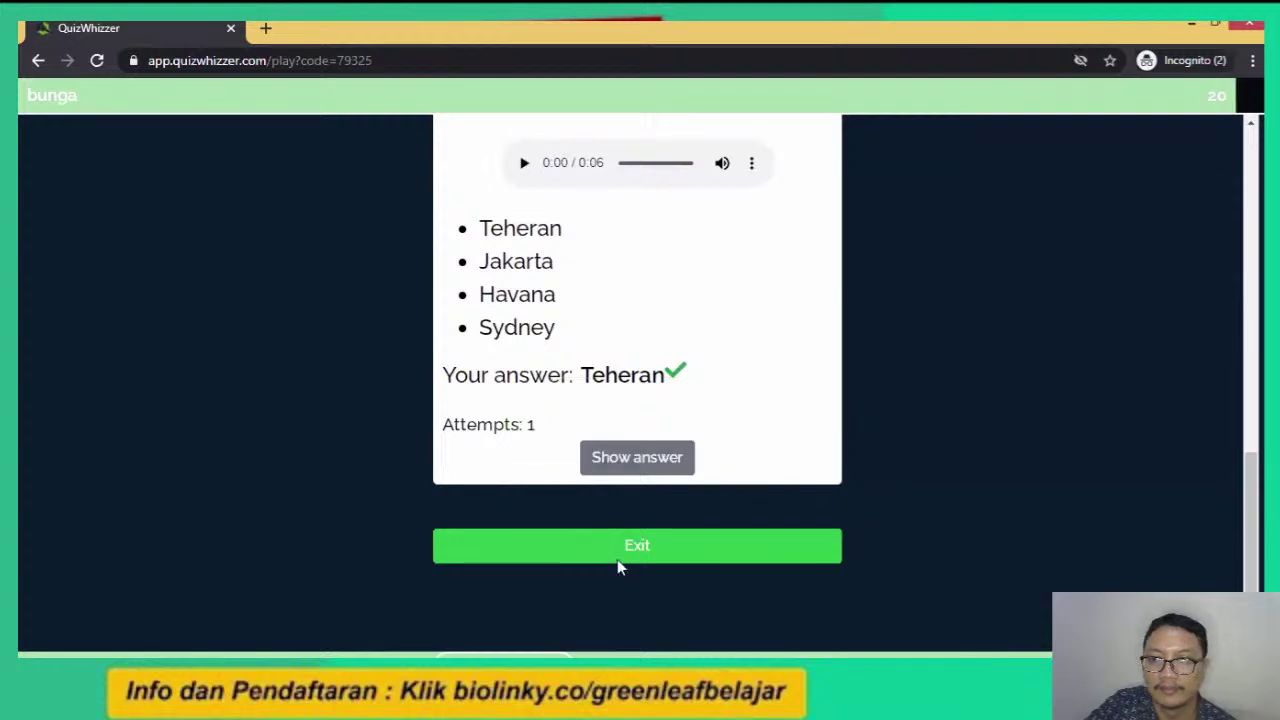
pyautogui.scroll(6, 1180, 106)
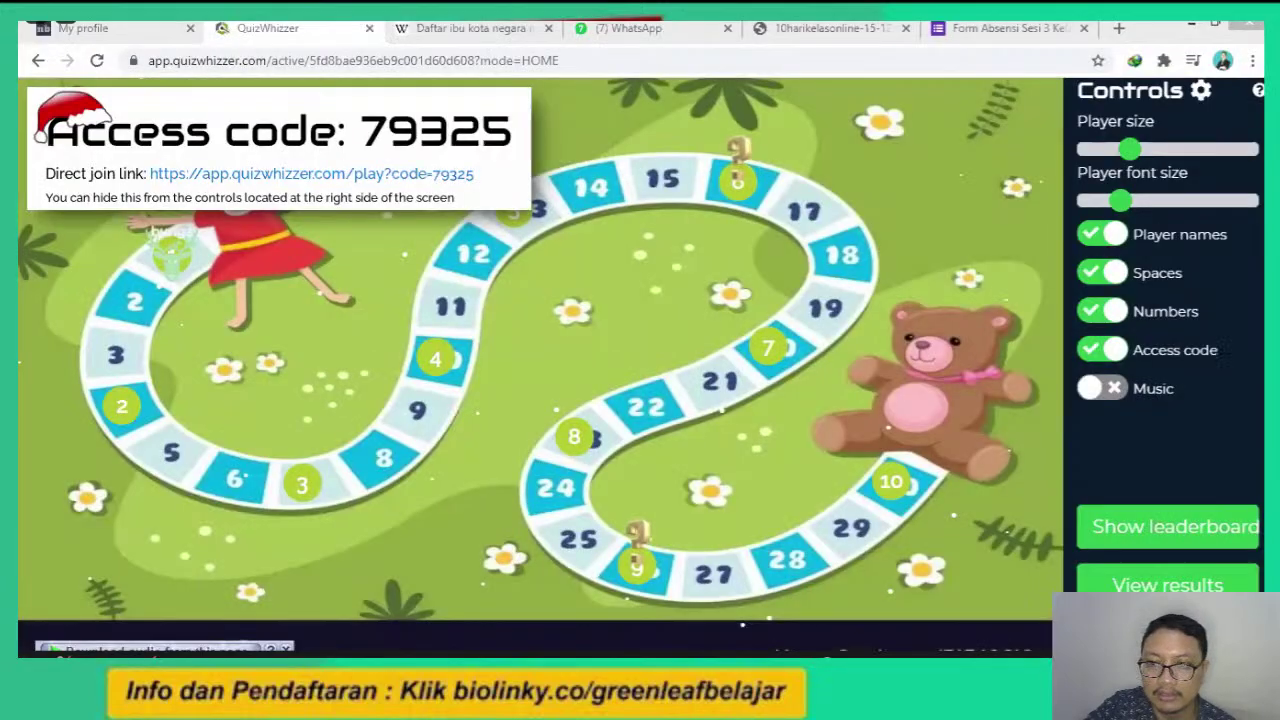
# Check the leaderboard on the host's game board, and open the game results as a table.
pyautogui.click(1150, 523)
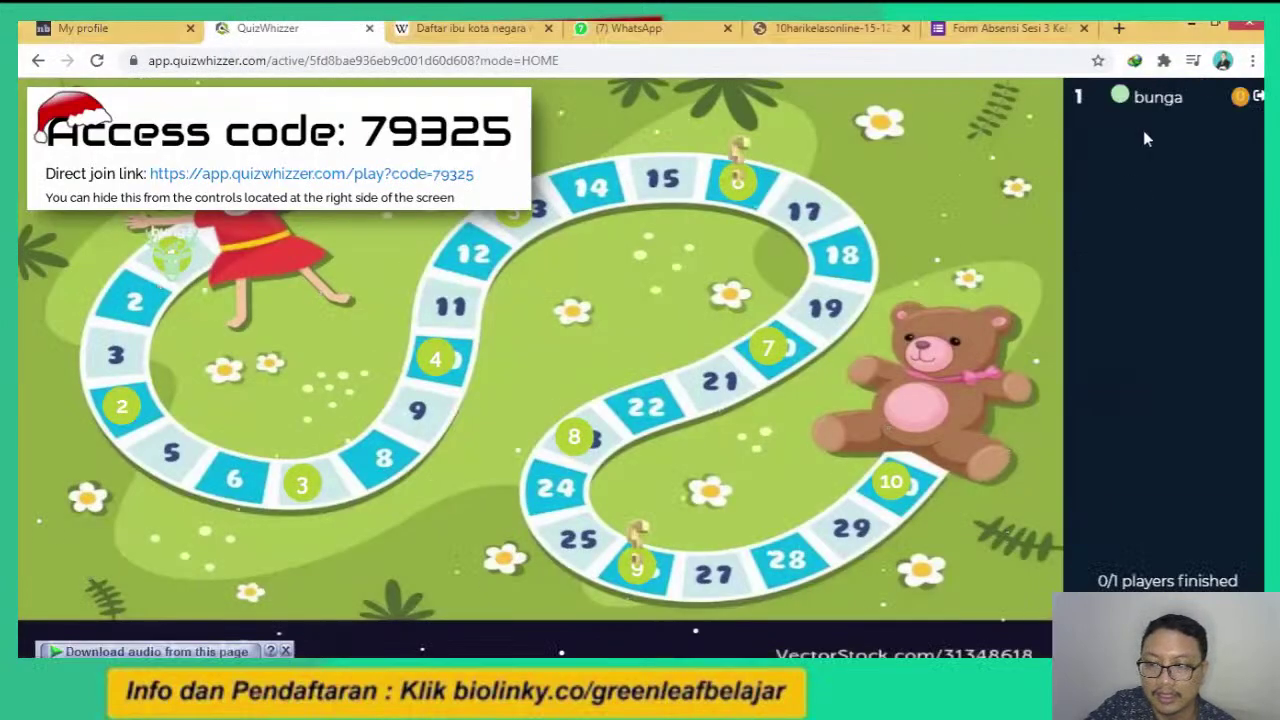
pyautogui.click(1141, 468)
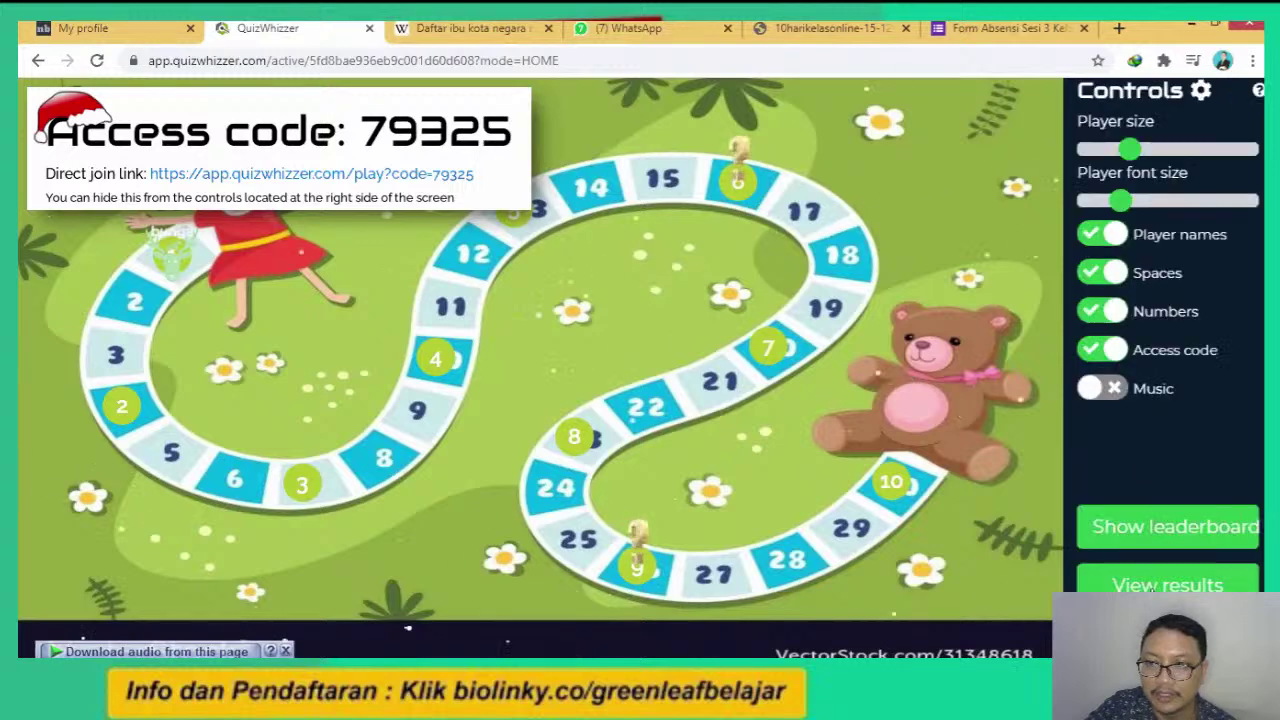
pyautogui.click(1152, 586)
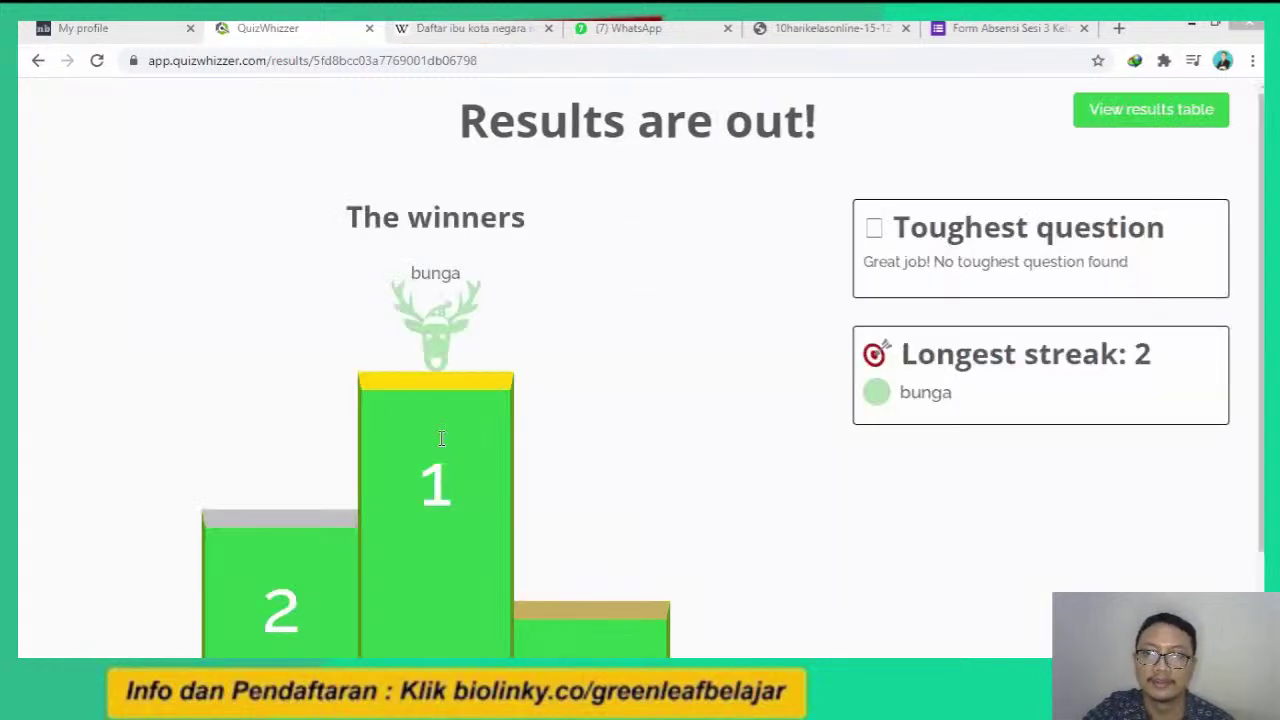
pyautogui.click(1142, 120)
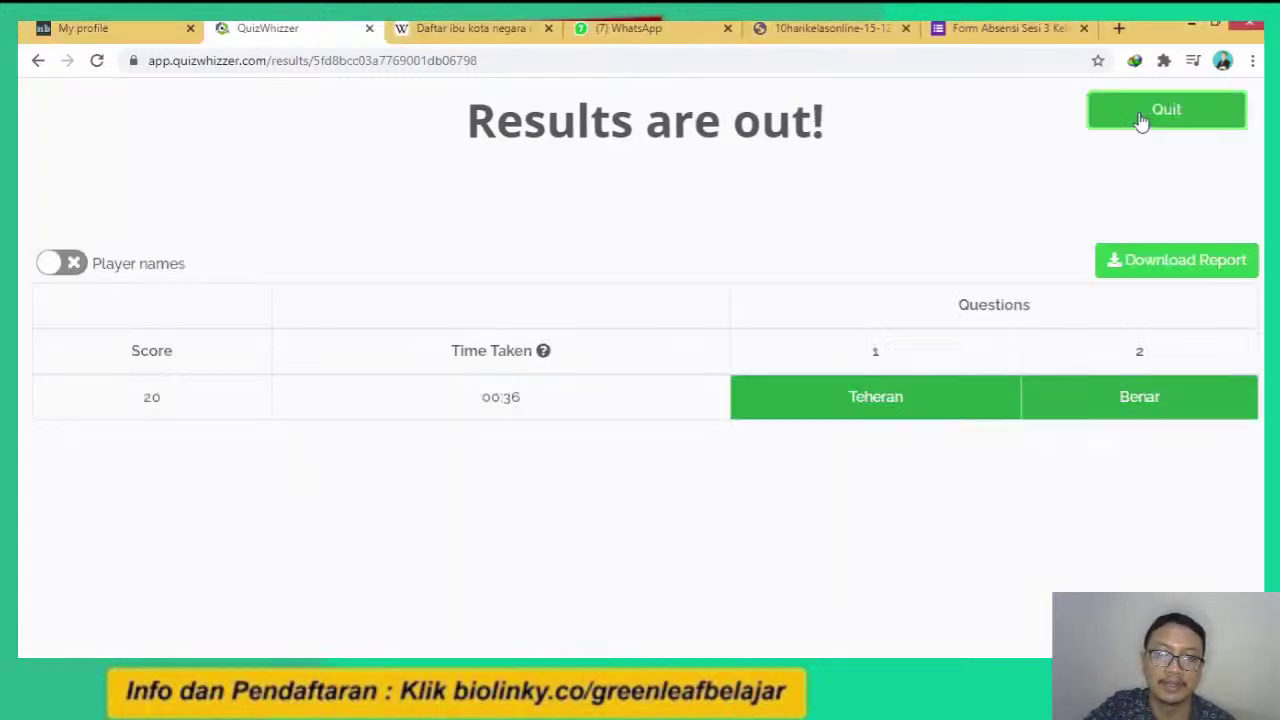
# Show the player names in the results table and quit the results to return to the games overview.
pyautogui.click(70, 264)
pyautogui.click(76, 266)
pyautogui.click(76, 266)
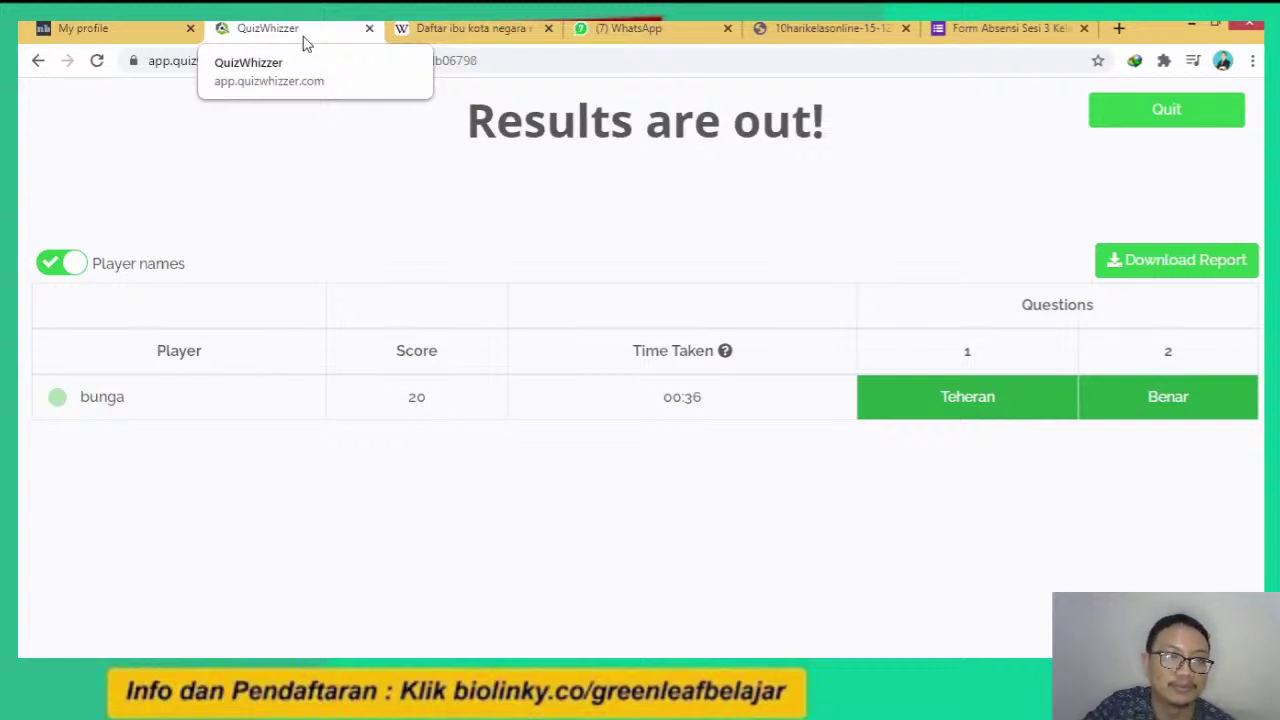
pyautogui.click(1163, 122)
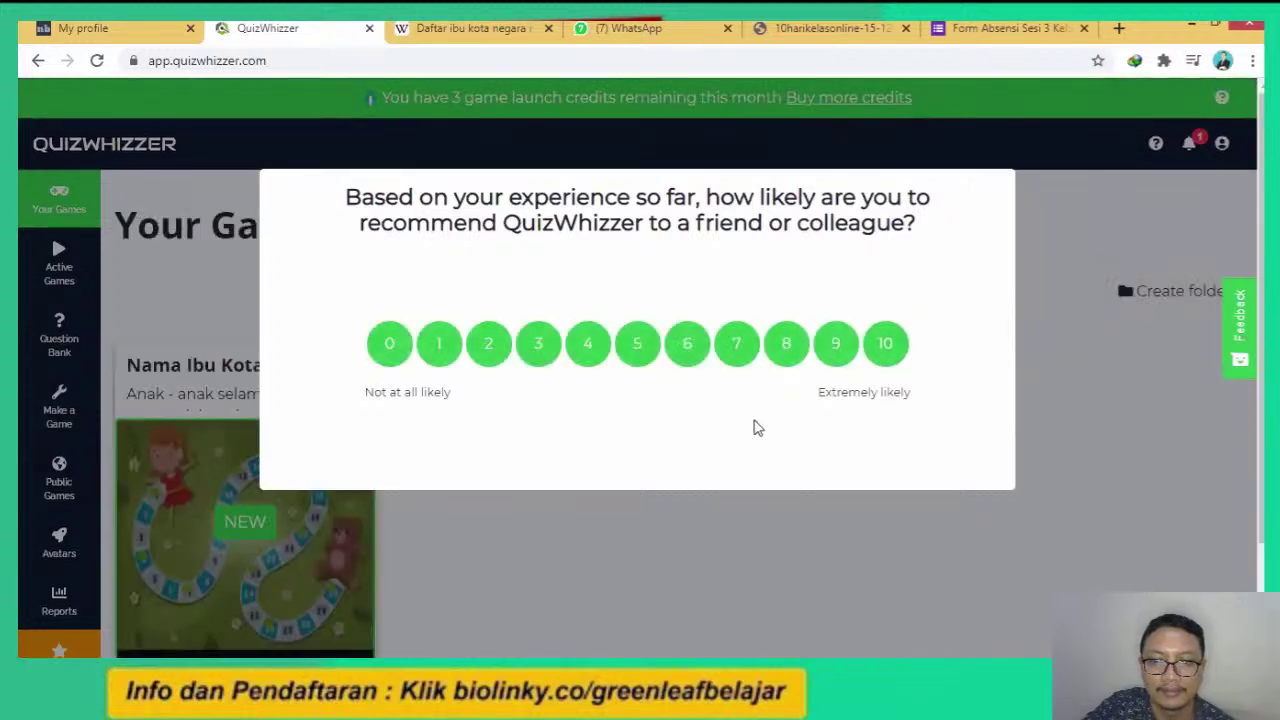
# Rate the likelihood of recommending QuizWhizzer as 10, submit the feedback without a comment, and close the thank-you message.
pyautogui.click(886, 364)
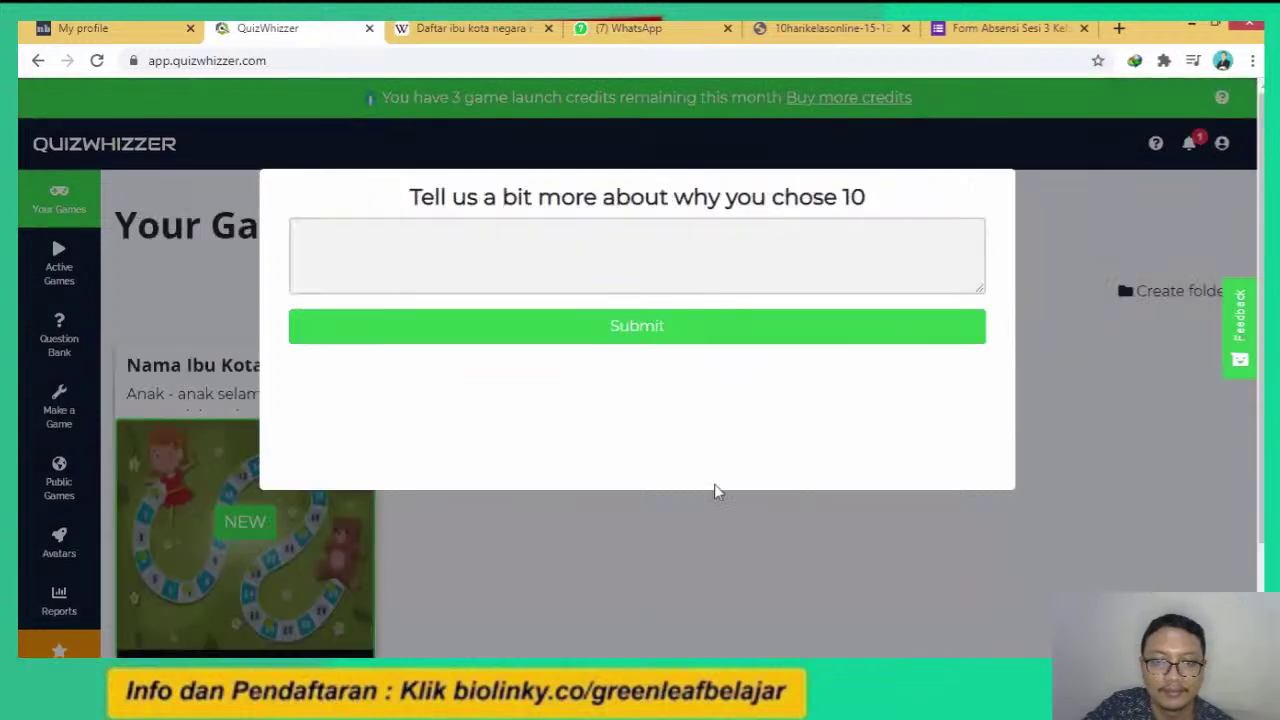
pyautogui.click(740, 325)
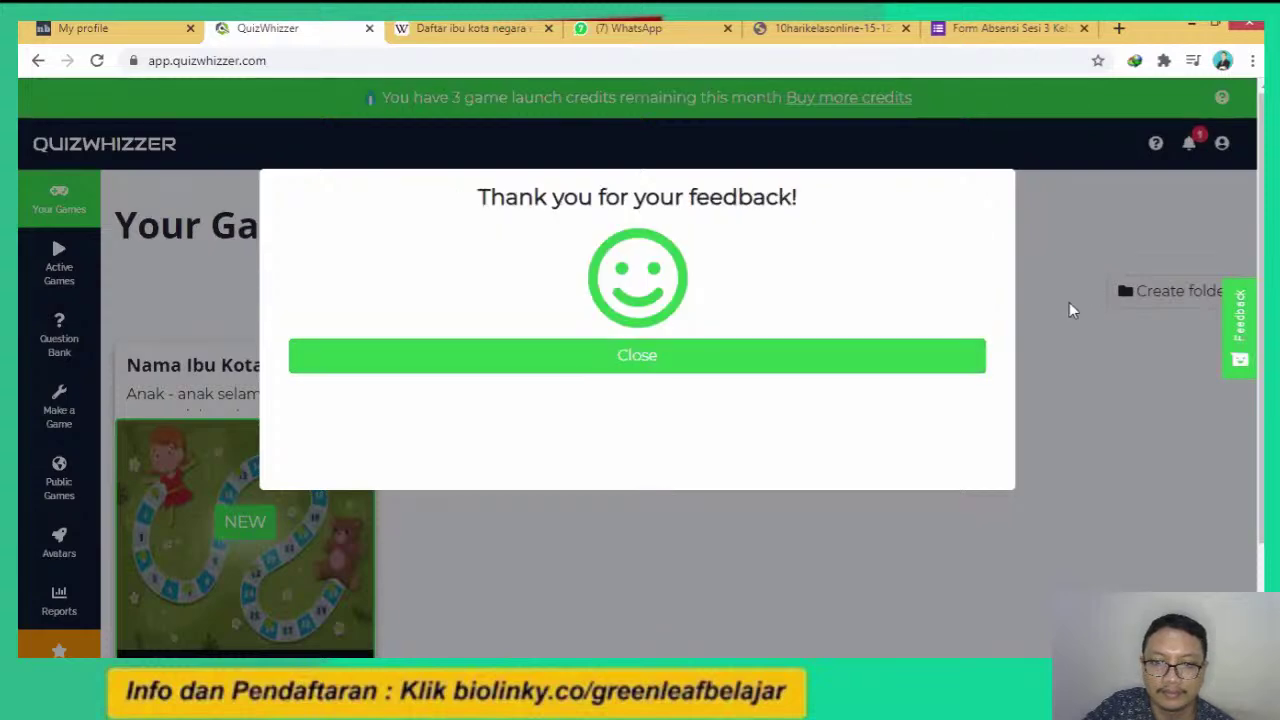
pyautogui.click(798, 358)
# Start making a new game to show the board design page, and close the QuizWhizzer tab without saving.
pyautogui.scroll(-1, 1259, 260)
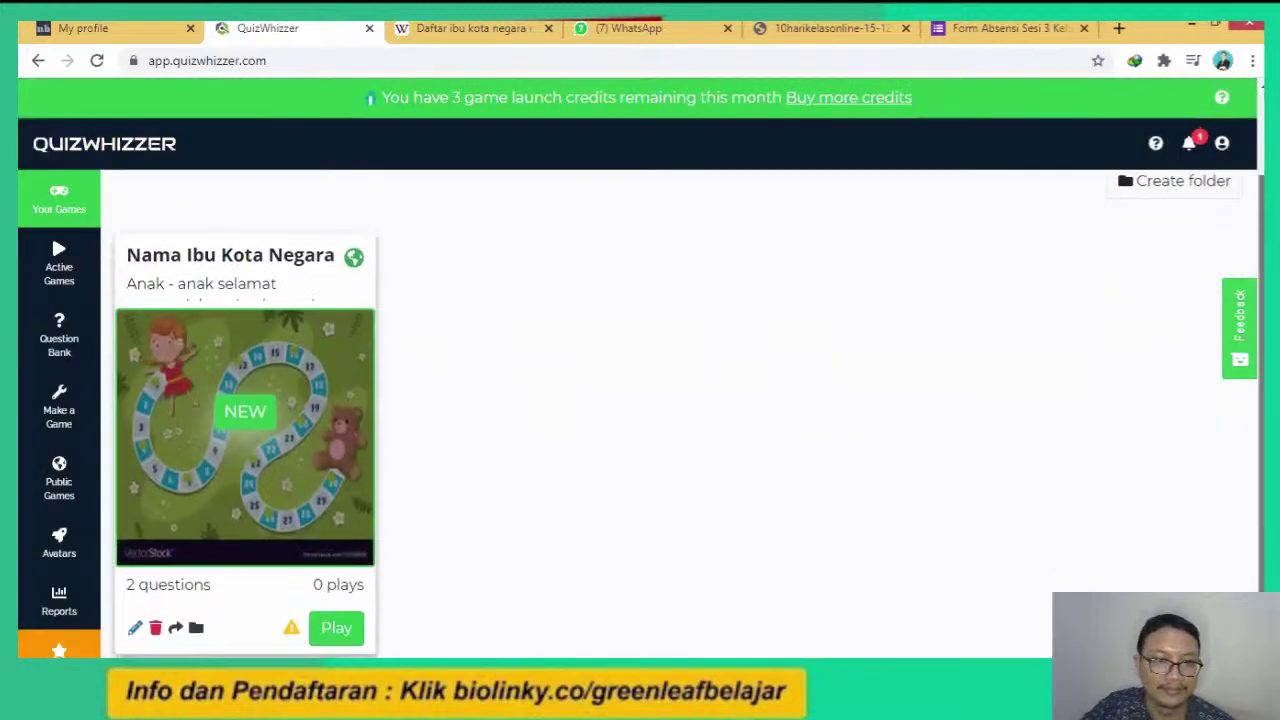
pyautogui.scroll(-1, 934, 314)
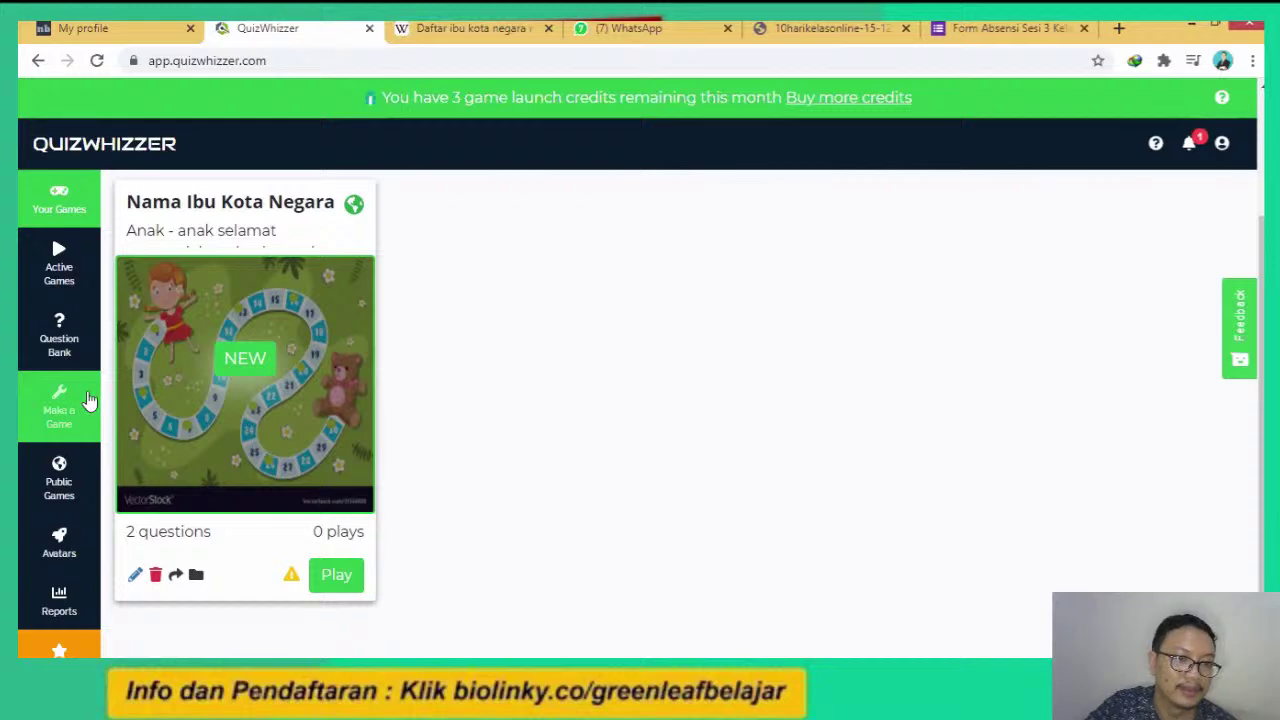
pyautogui.click(73, 422)
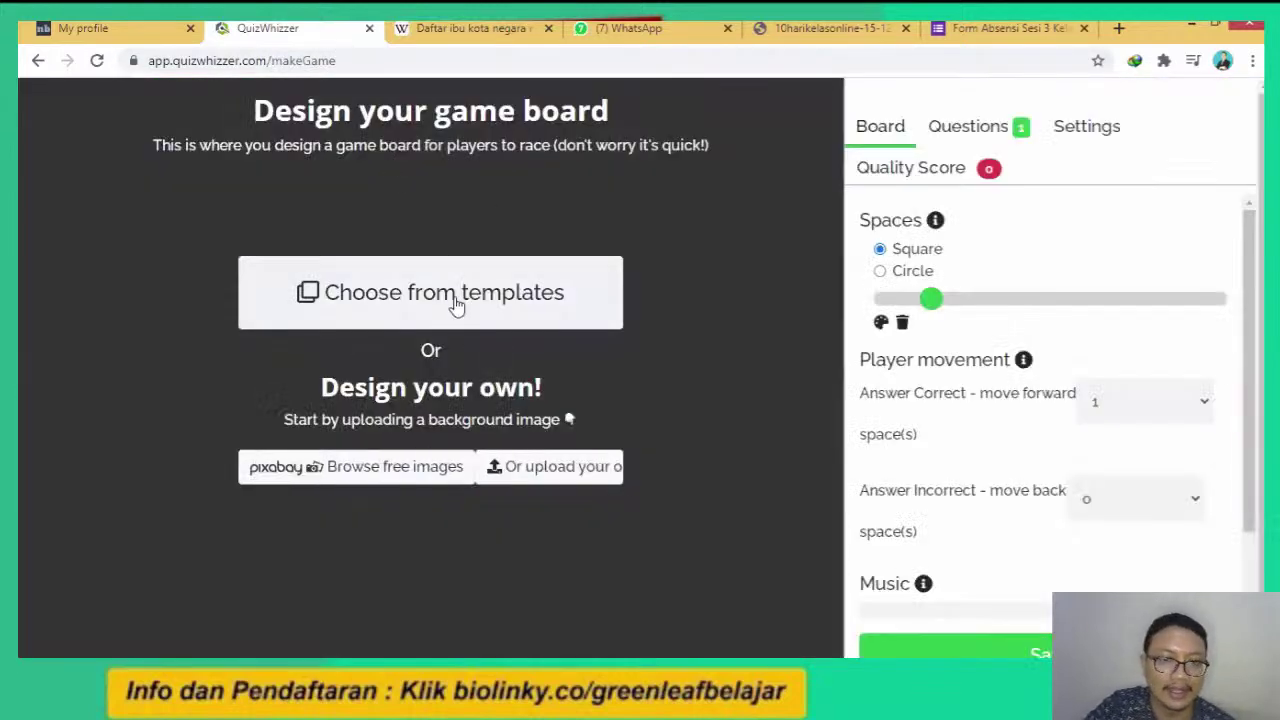
pyautogui.click(369, 30)
pyautogui.click(742, 166)
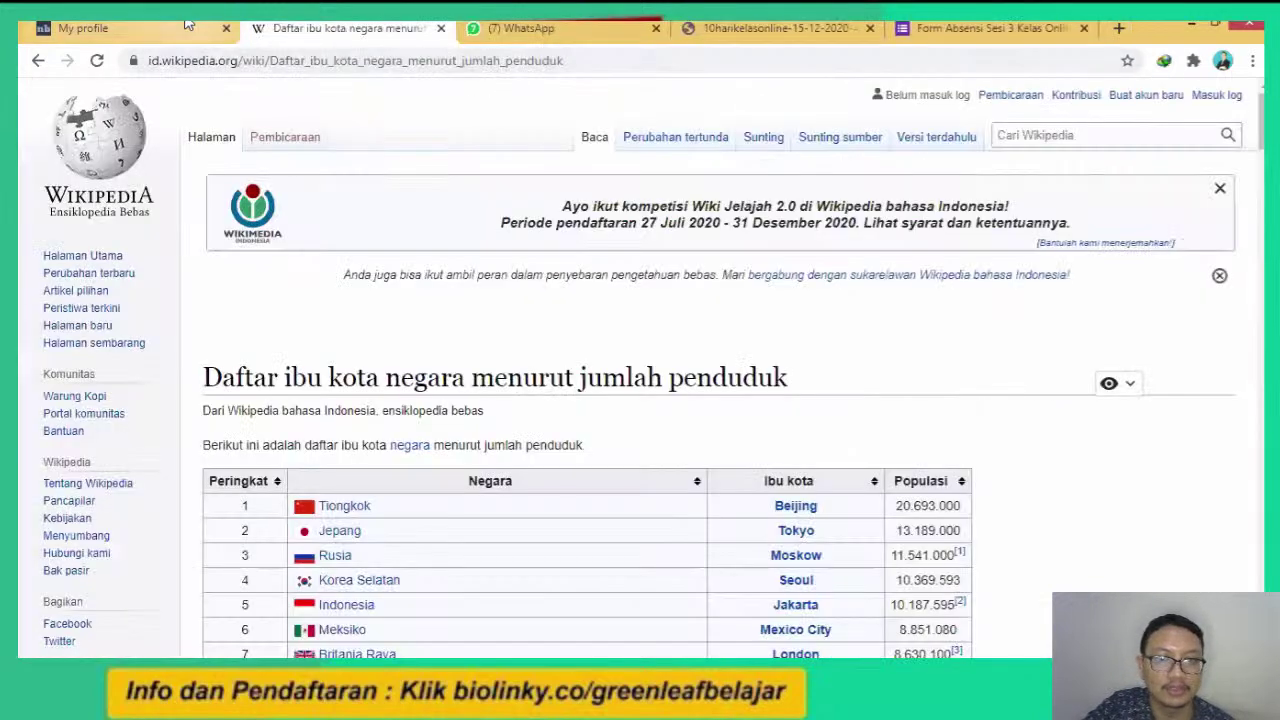
# Switch to the Netboard profile tab and look over the My Netboards page.
pyautogui.click(187, 26)
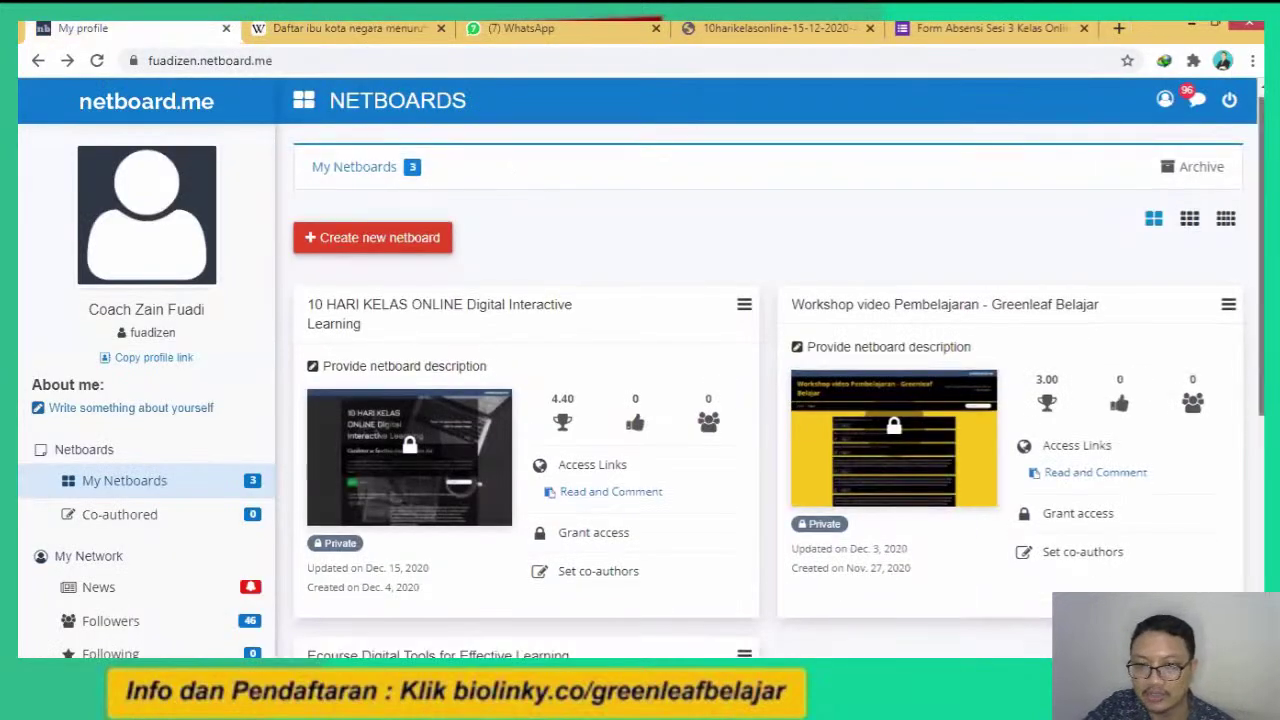
pyautogui.scroll(-2, 770, 390)
pyautogui.scroll(2, 770, 390)
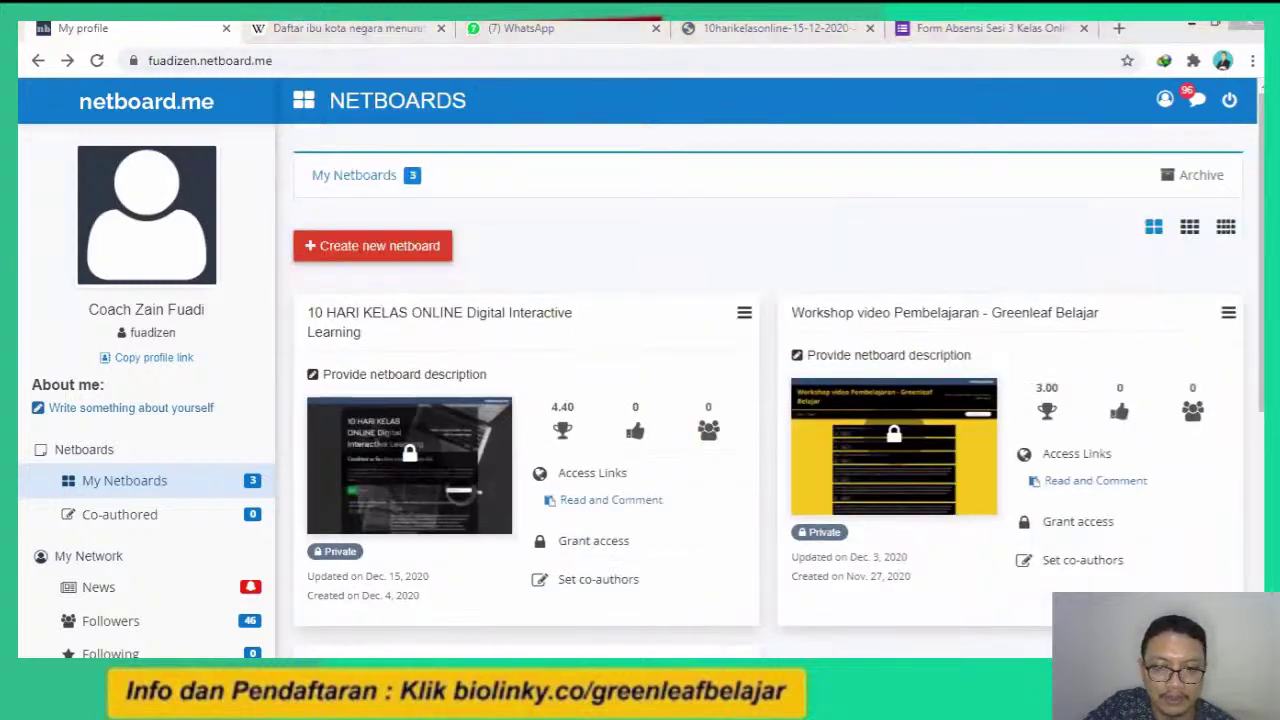
pyautogui.click(651, 394)
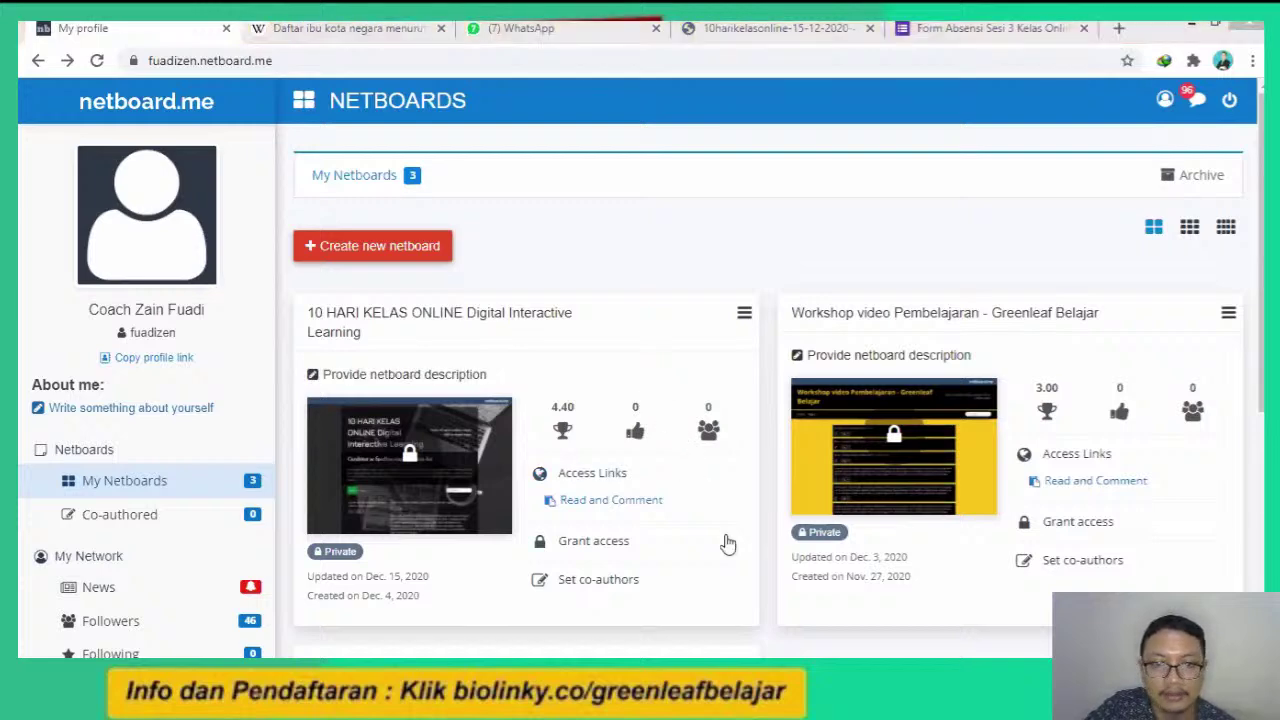
# Switch to the incognito window and examine the netboard.me address and home page.
pyautogui.hotkey('alt', 'Tab')
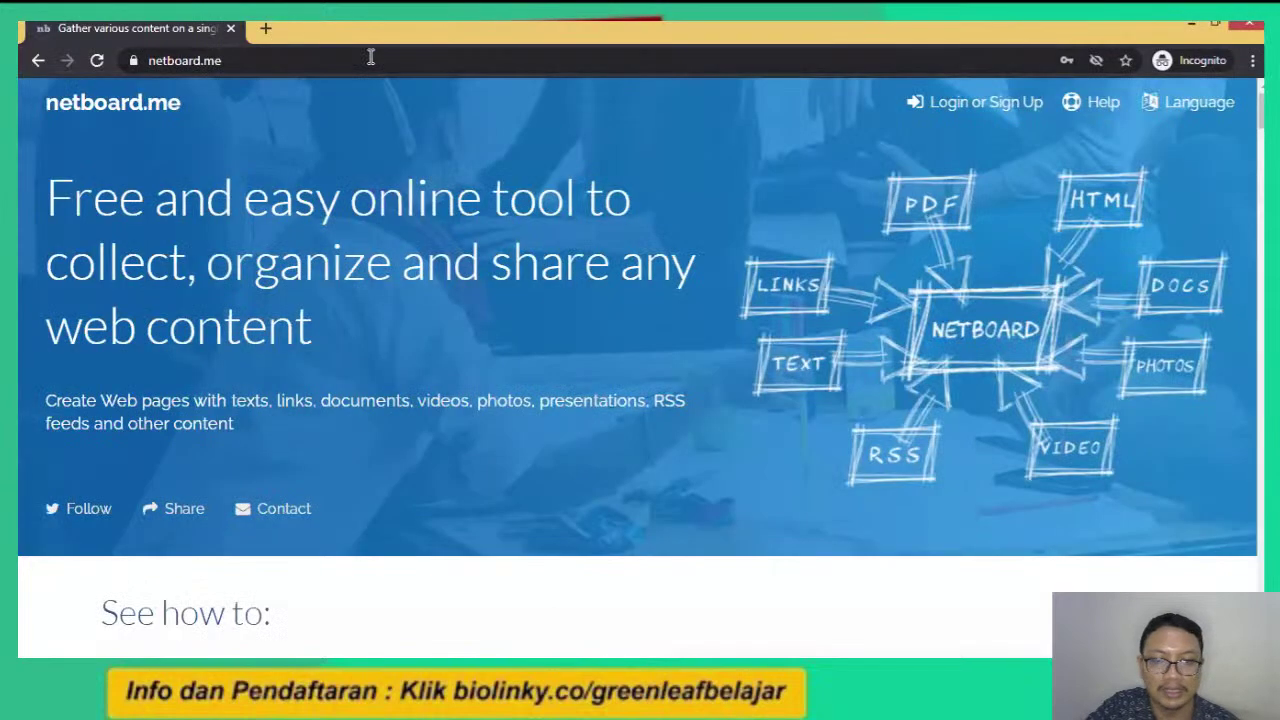
pyautogui.click(371, 57)
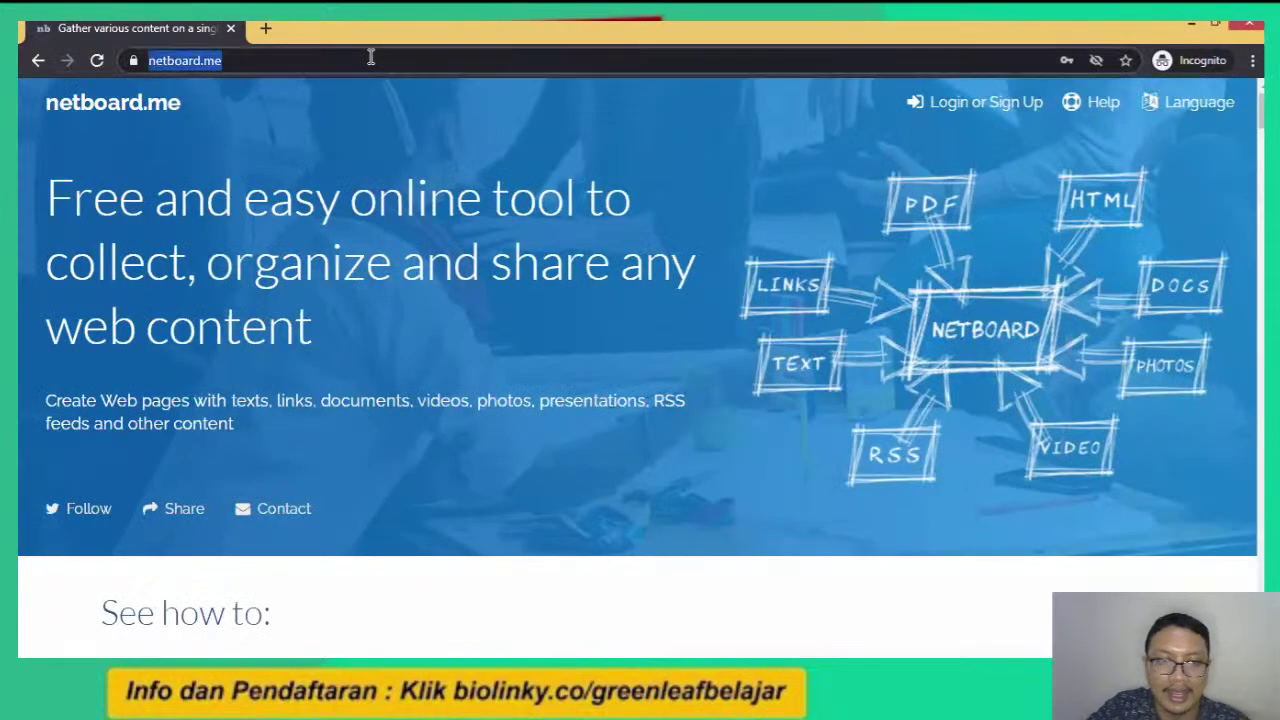
pyautogui.click(741, 541)
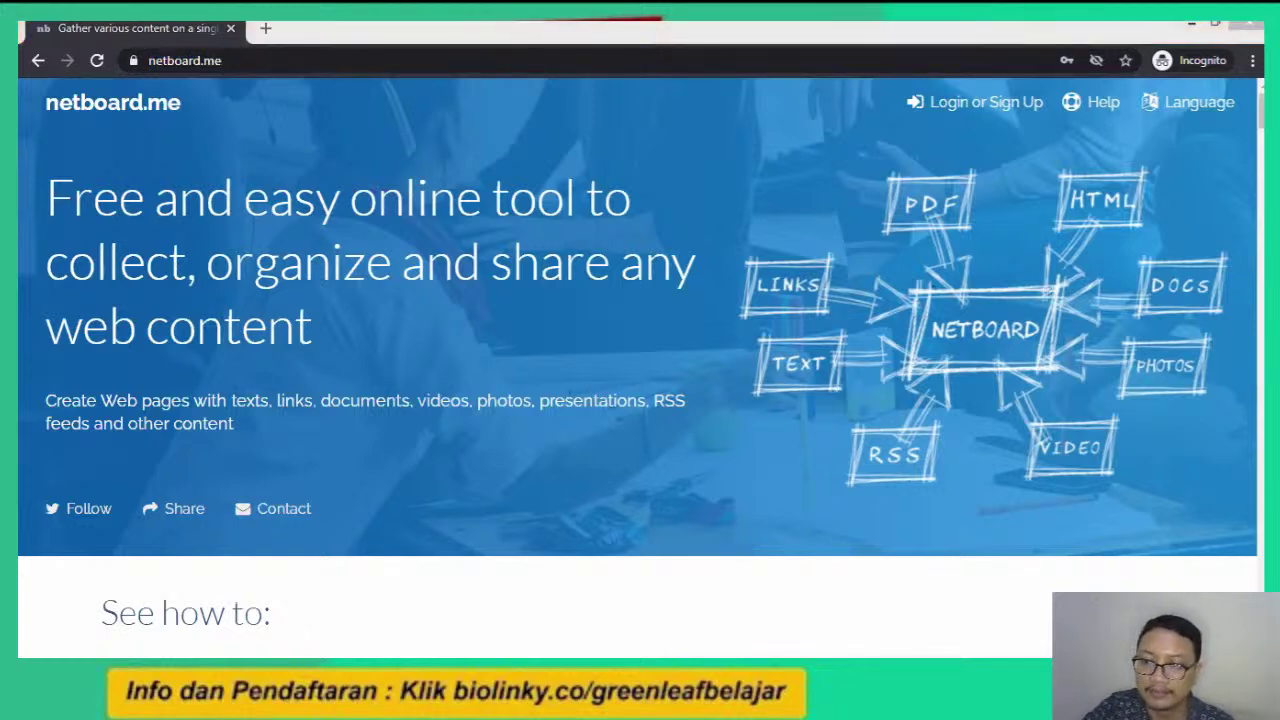
pyautogui.scroll(-5, 640, 360)
pyautogui.click(1252, 60)
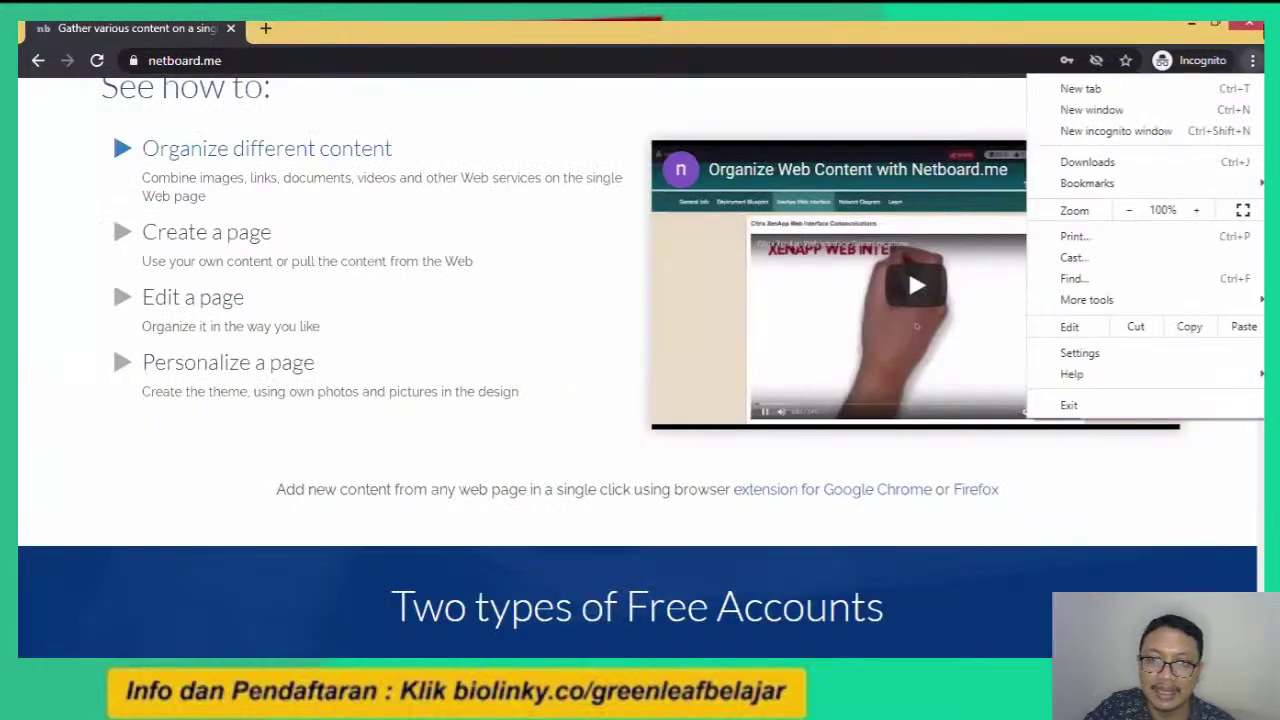
pyautogui.click(907, 96)
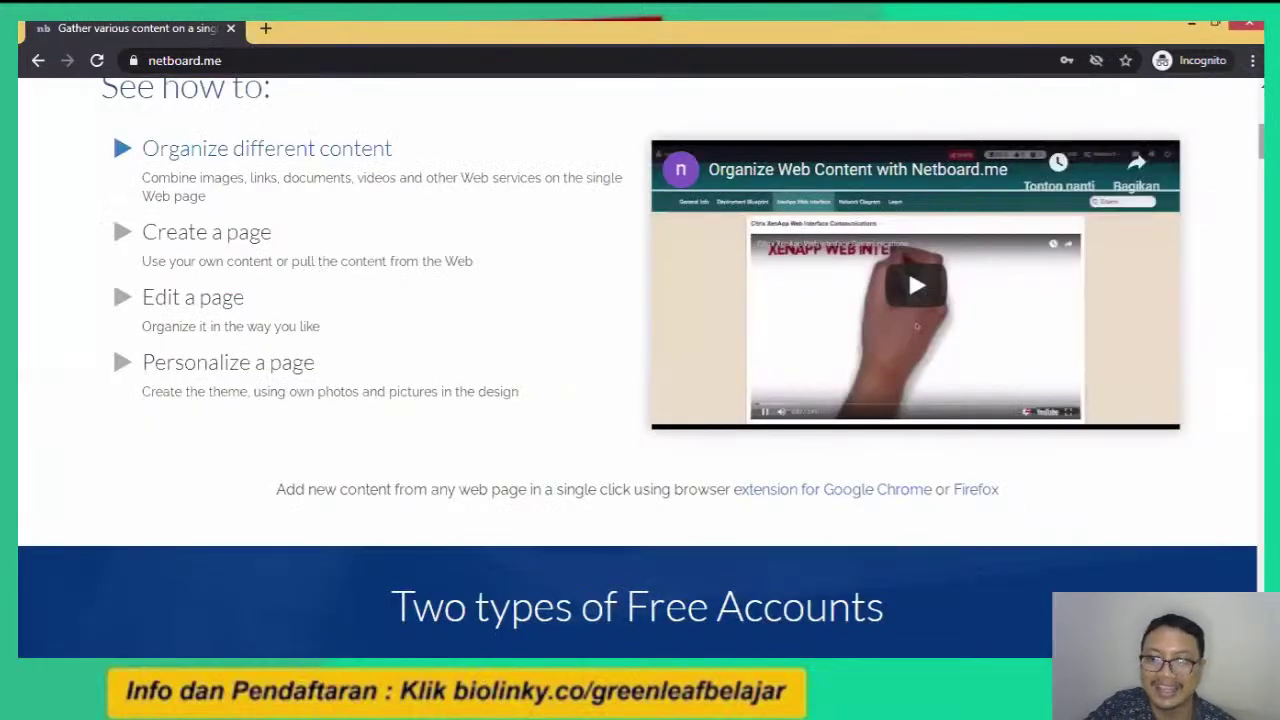
pyautogui.scroll(1, 908, 267)
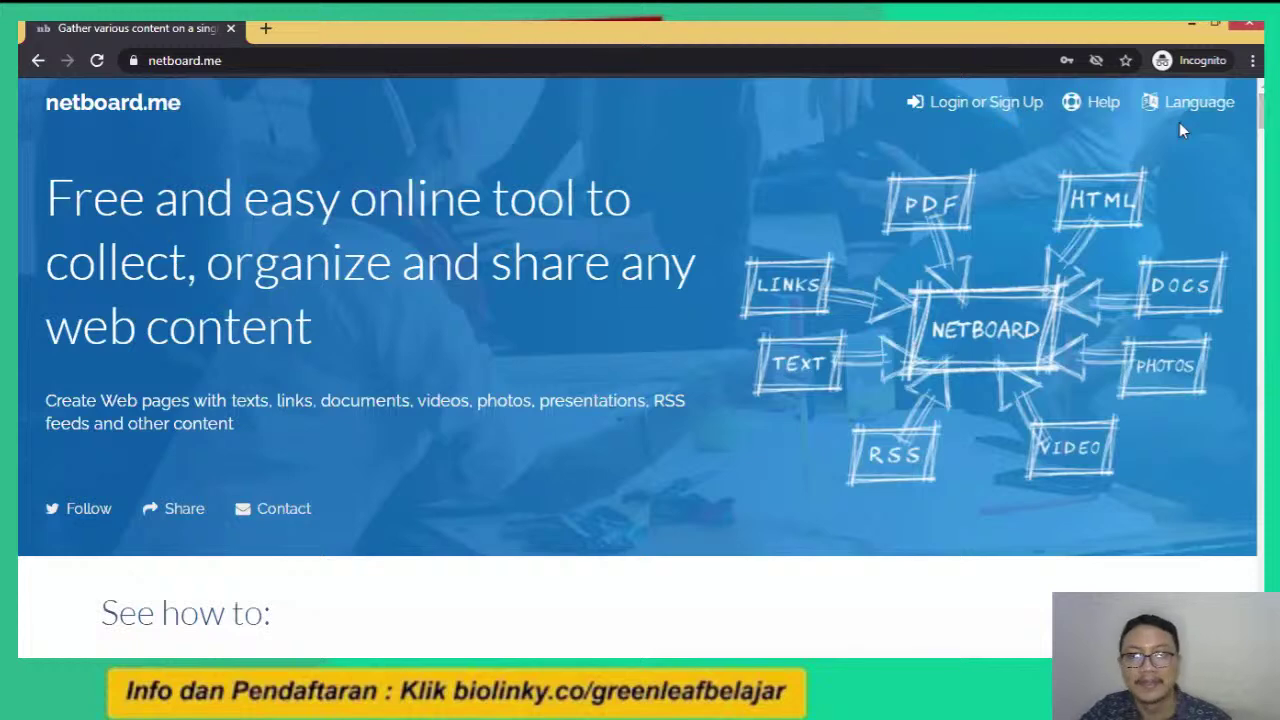
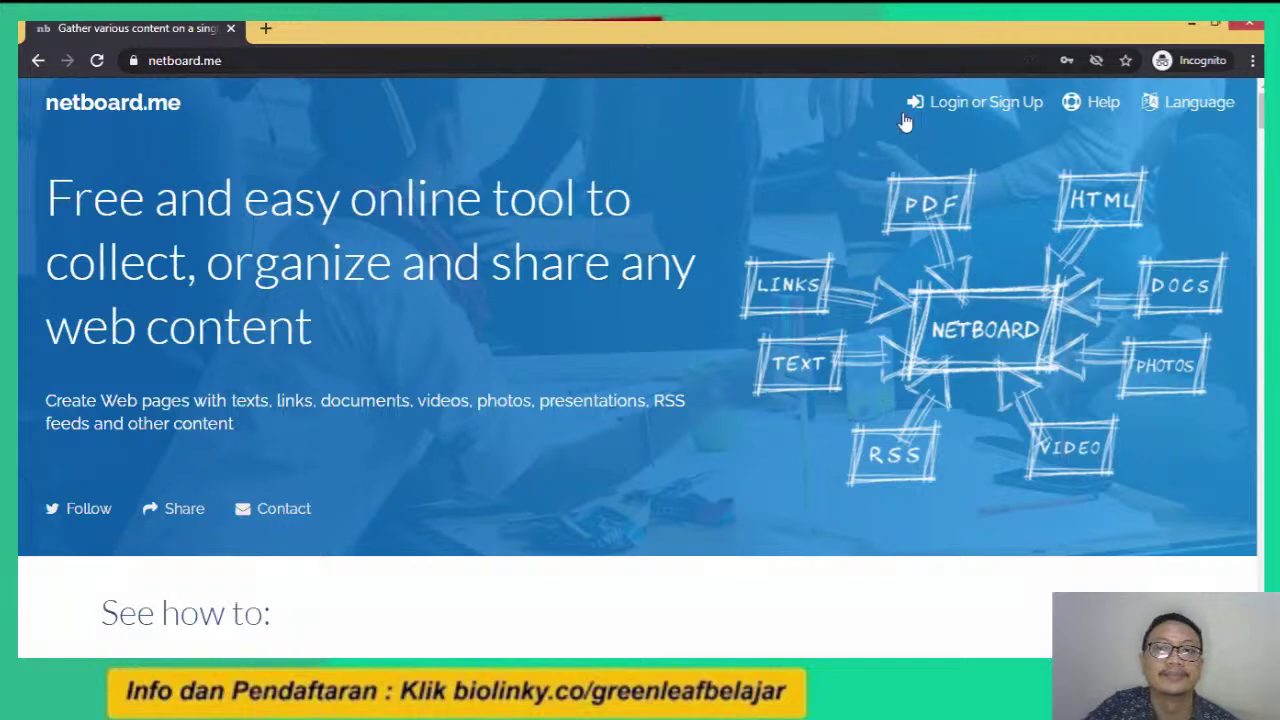
# Open the Sign Up form in the Login or Sign Up dialog and agree to the terms of service.
pyautogui.click(993, 113)
pyautogui.click(628, 262)
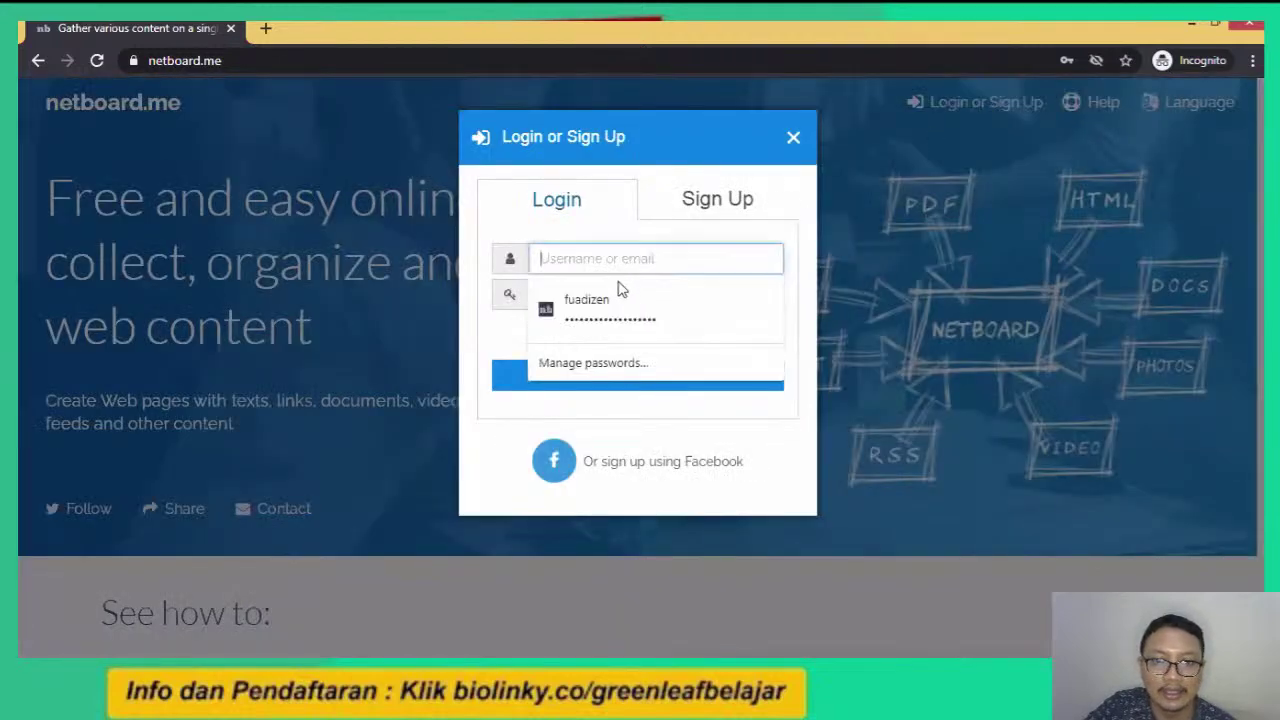
pyautogui.click(691, 219)
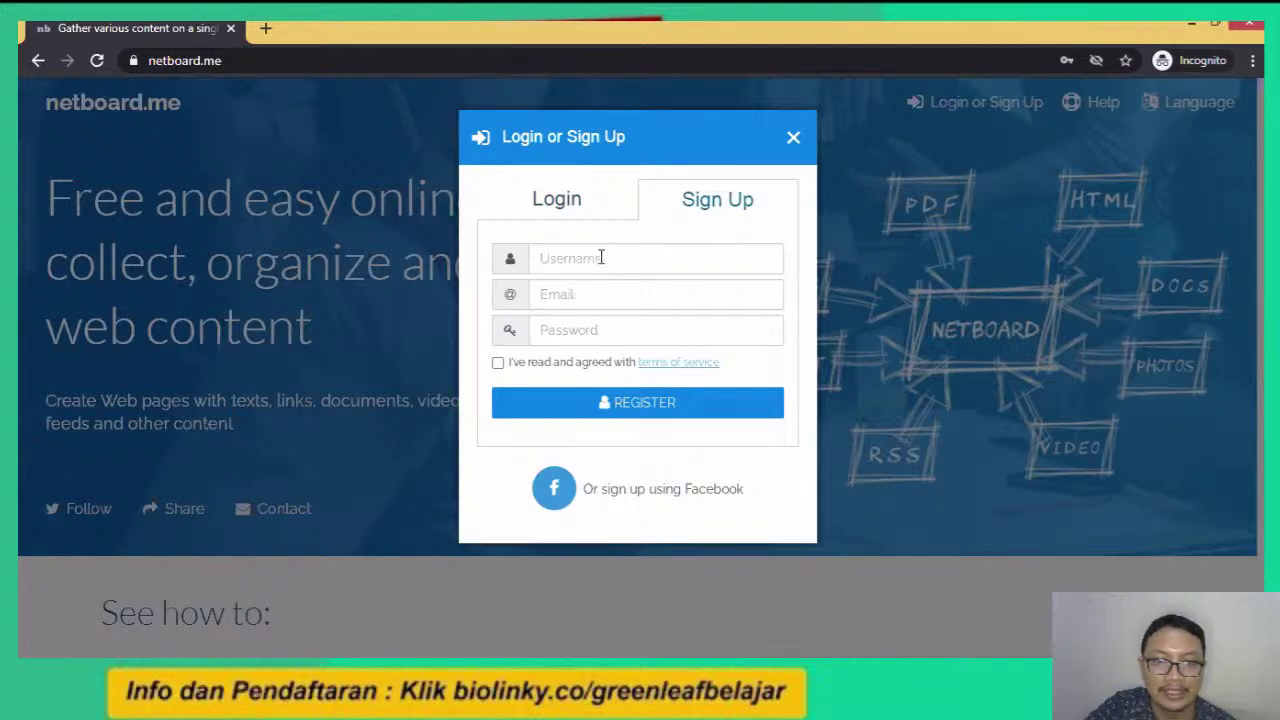
pyautogui.click(600, 258)
pyautogui.click(588, 238)
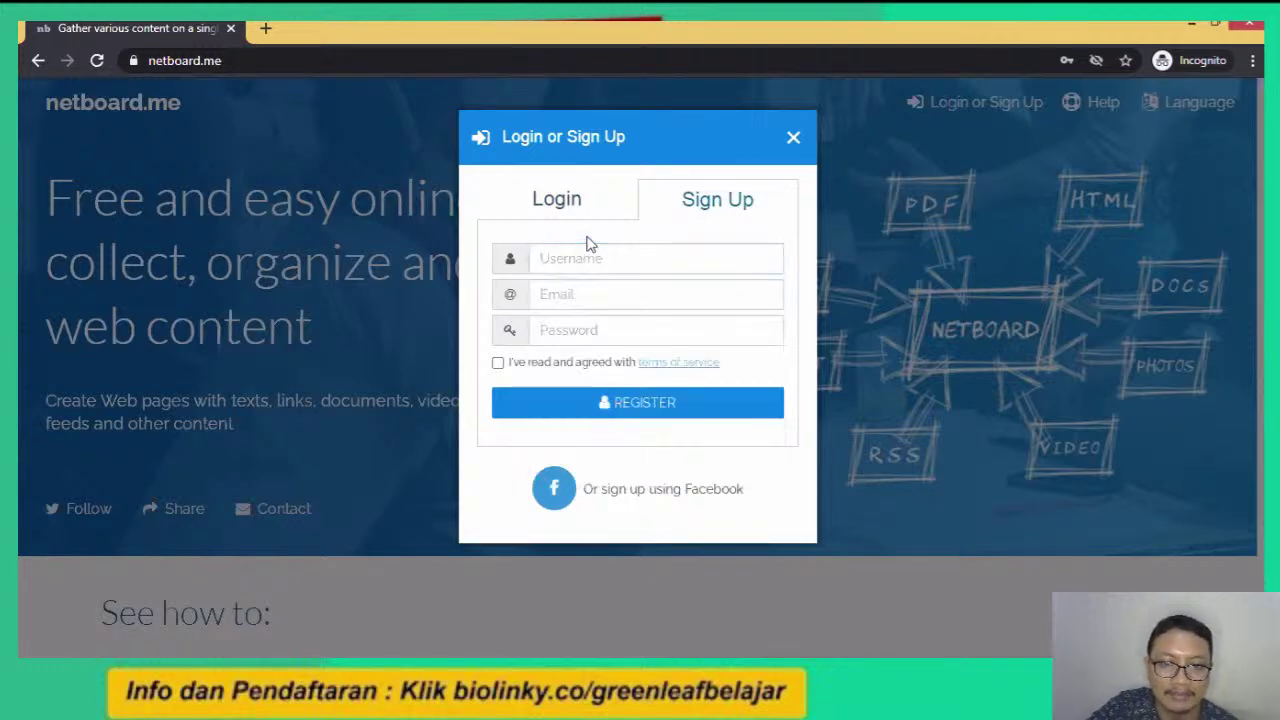
pyautogui.click(498, 364)
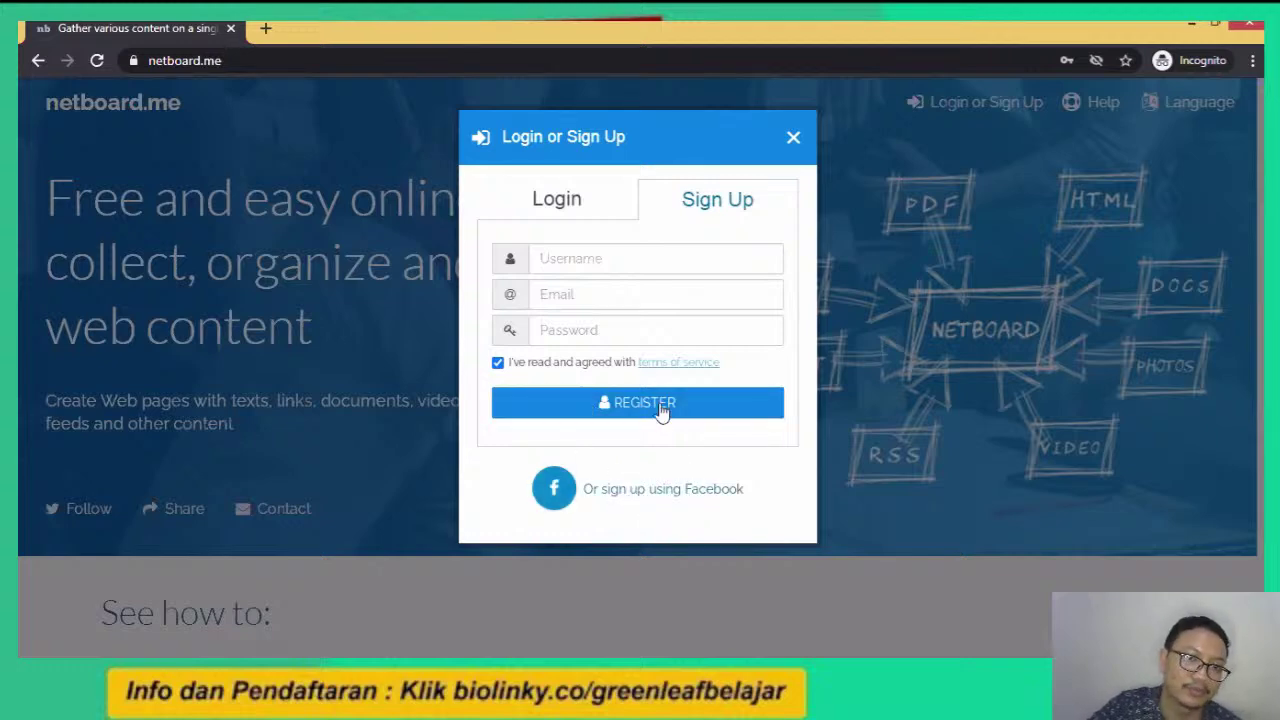
# Log in to Netboard with the saved account username and password, and stop the page from loading.
pyautogui.click(567, 222)
pyautogui.click(646, 266)
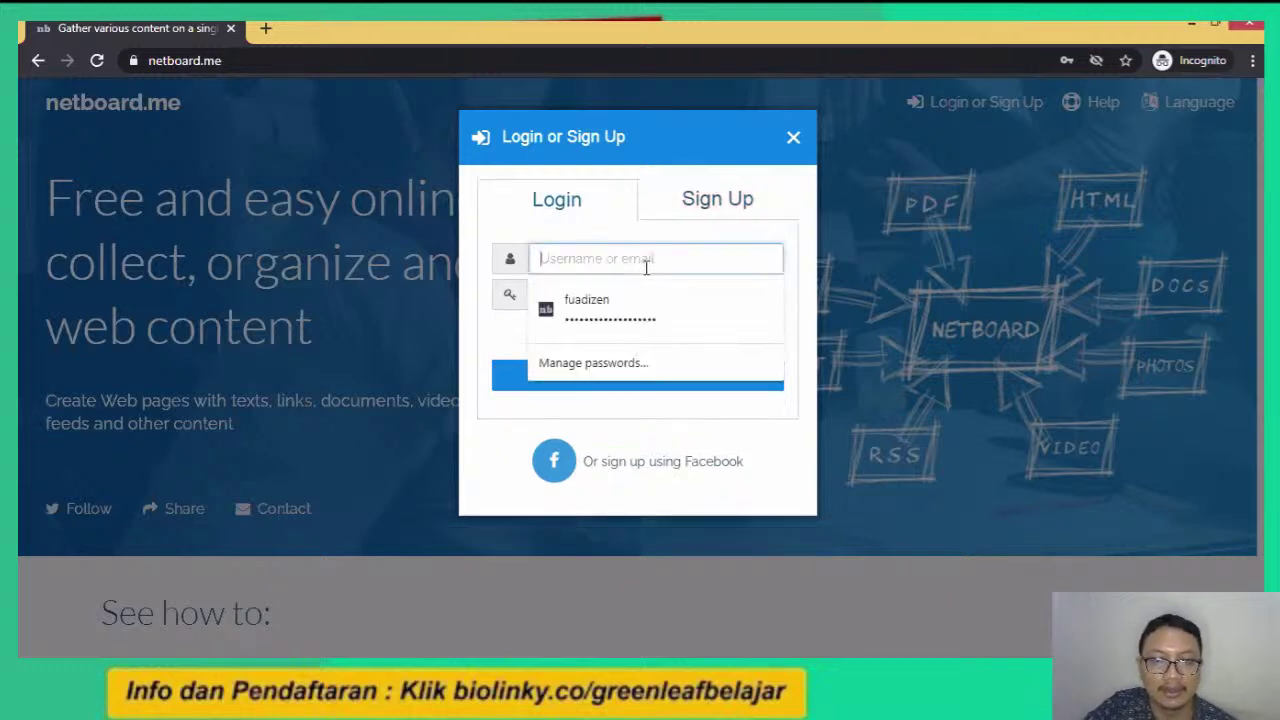
pyautogui.click(605, 300)
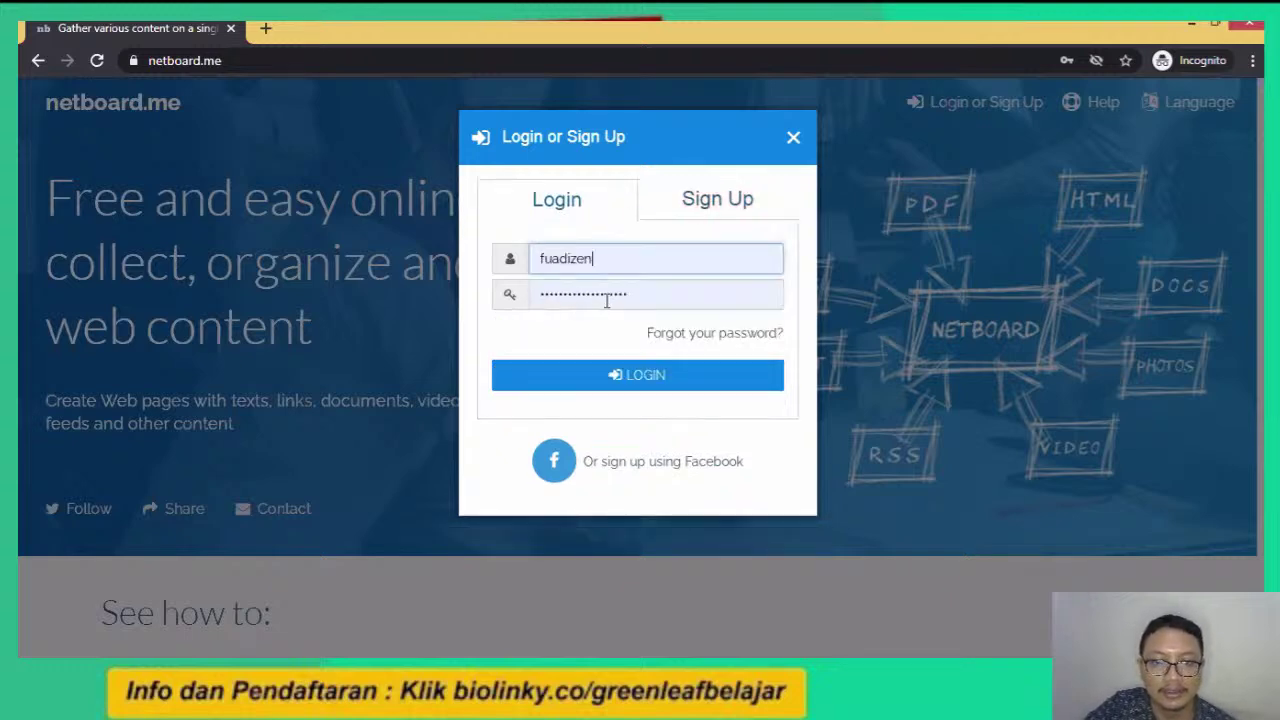
pyautogui.click(633, 378)
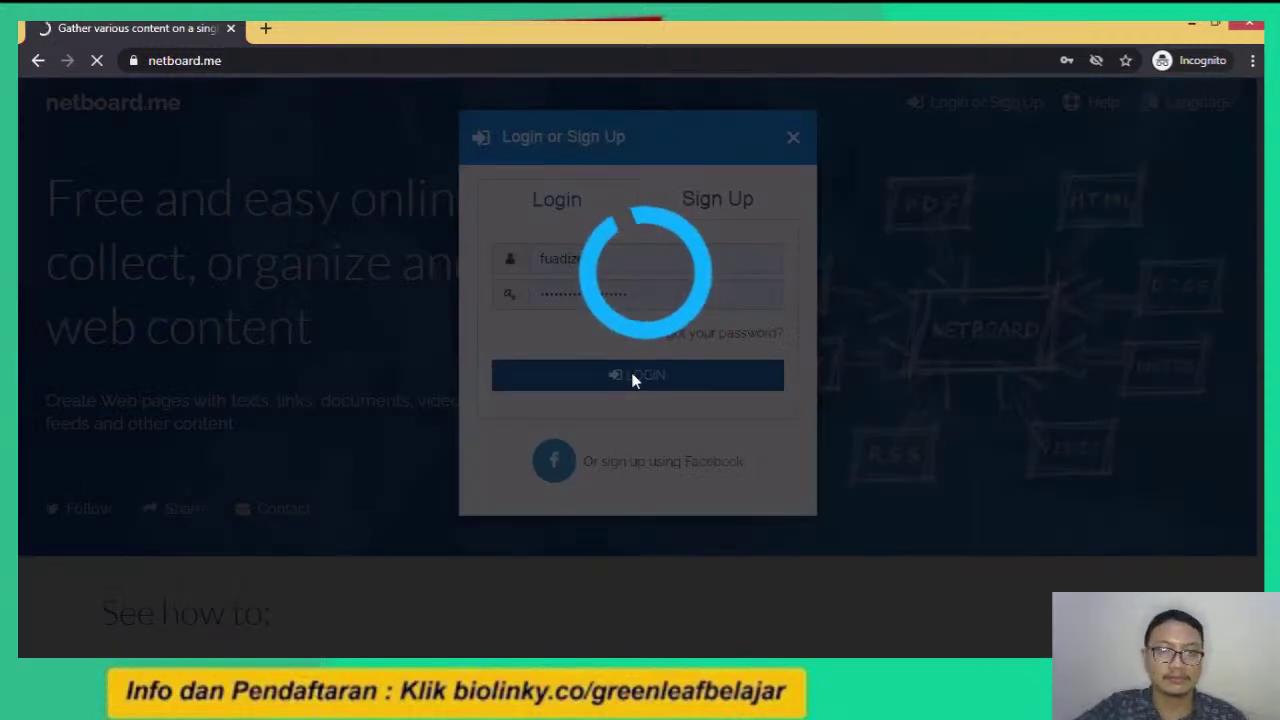
pyautogui.click(97, 58)
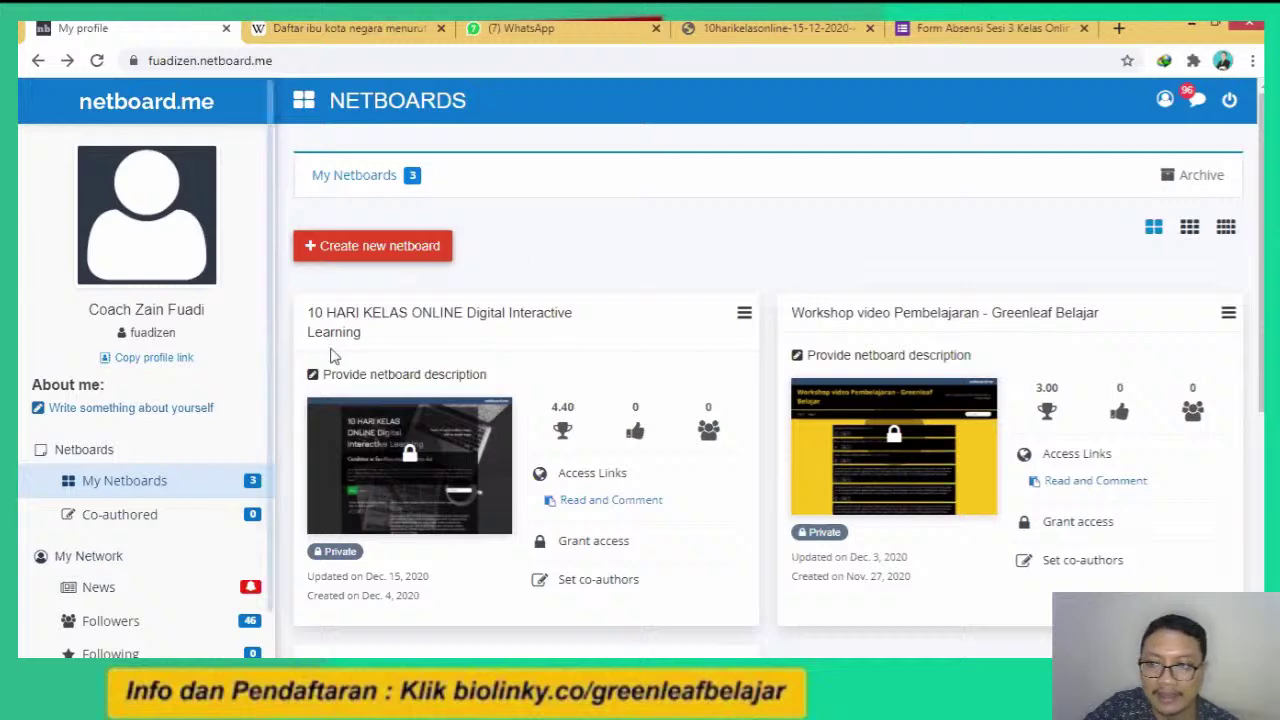
# Return to the signed-in browser window and look through the existing netboards on the My Netboards page.
pyautogui.scroll(-1, 1158, 248)
pyautogui.scroll(-4, 777, 374)
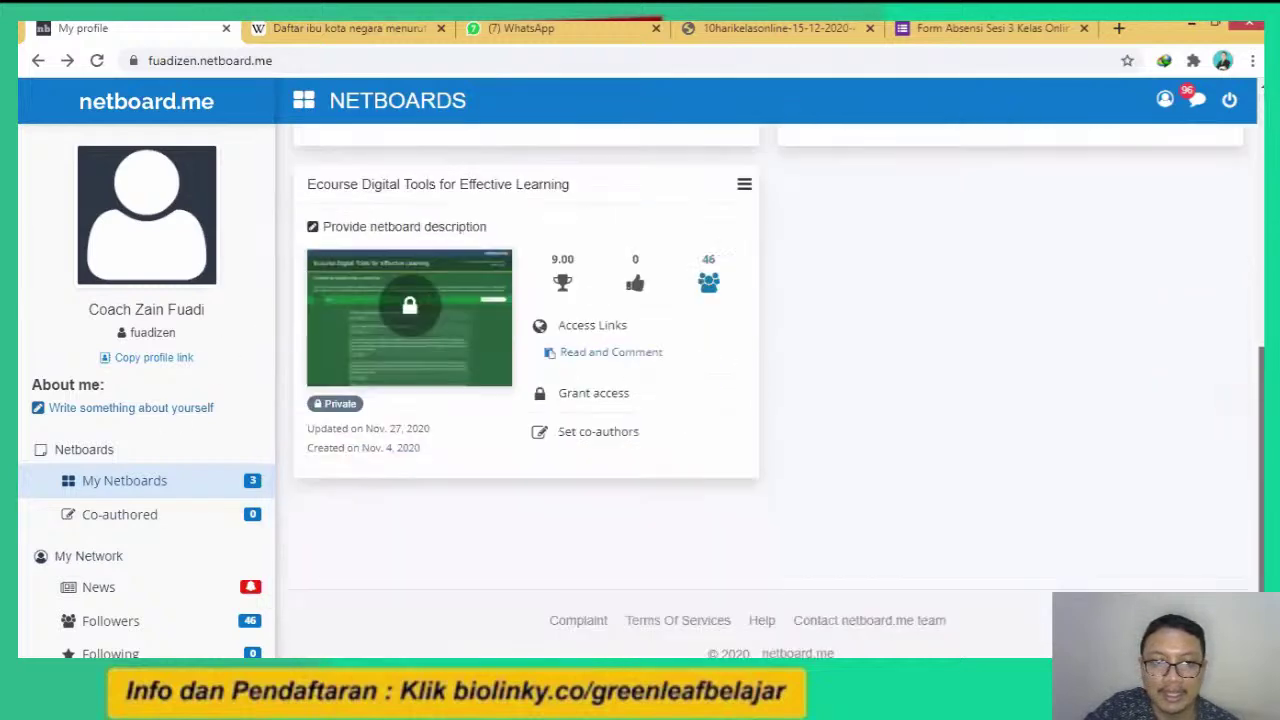
pyautogui.scroll(5, 777, 374)
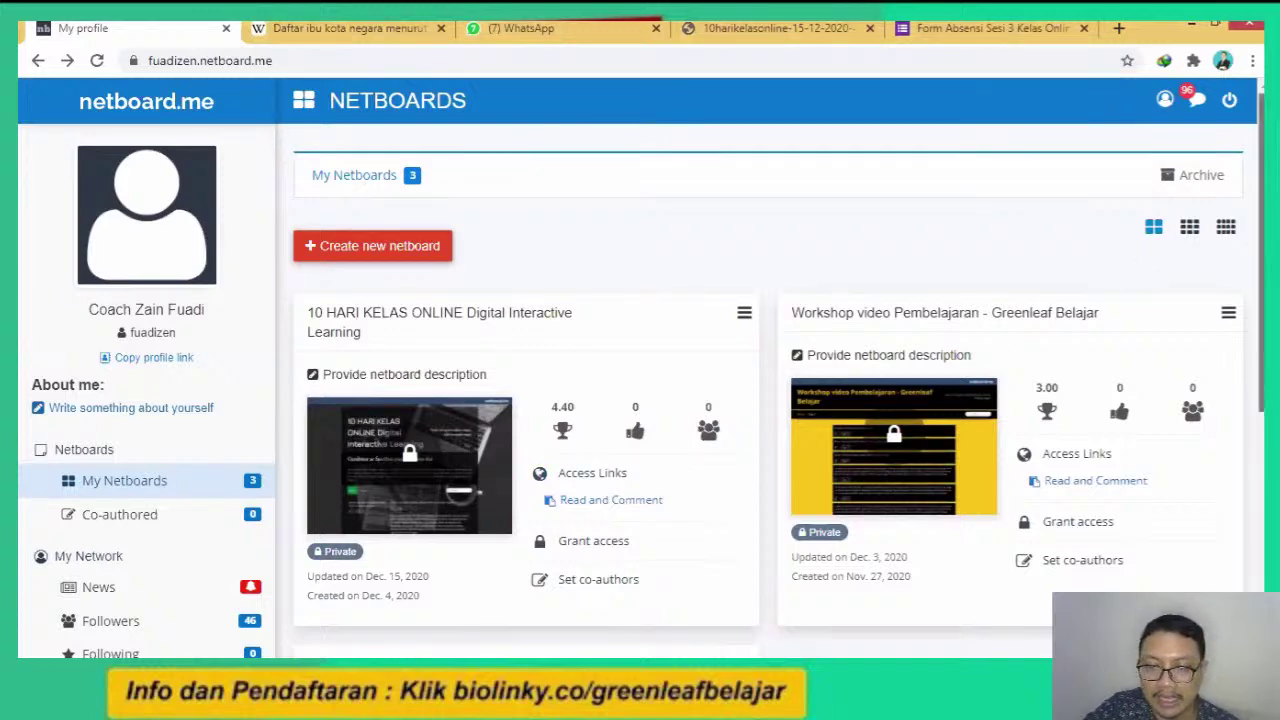
pyautogui.scroll(-2, 1150, 275)
pyautogui.scroll(-1, 768, 390)
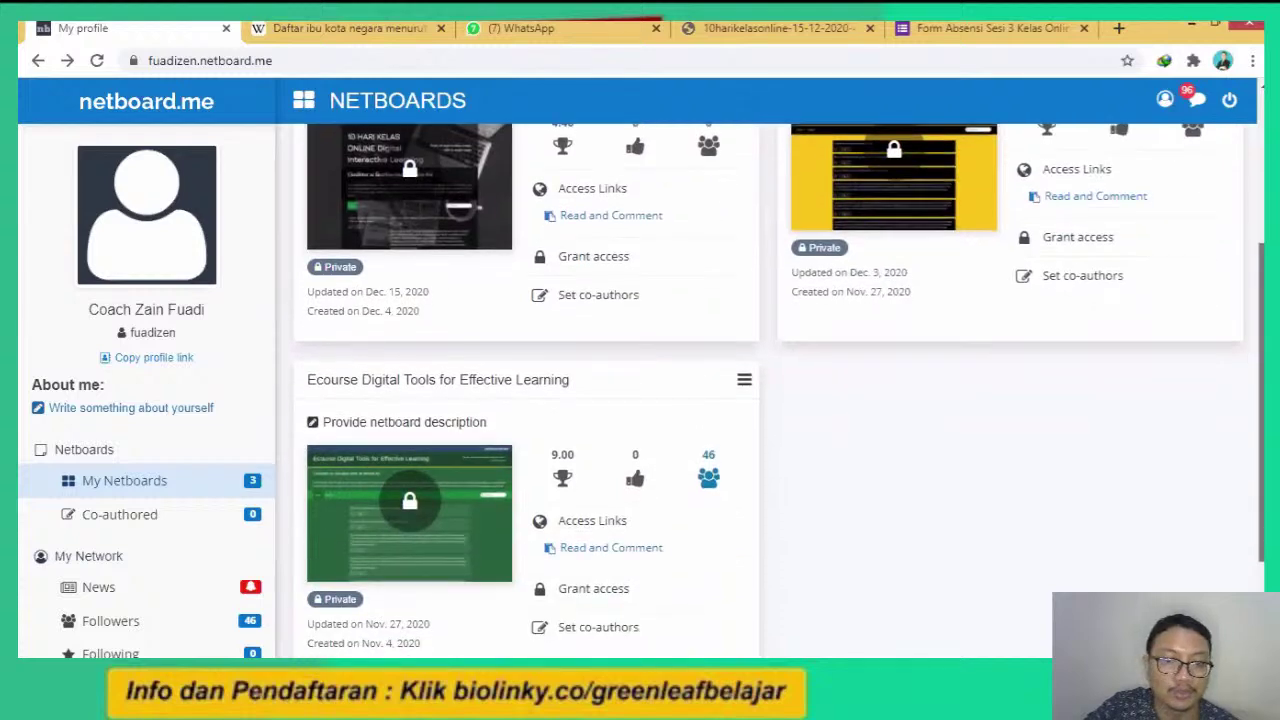
pyautogui.scroll(2, 745, 432)
pyautogui.scroll(-3, 745, 432)
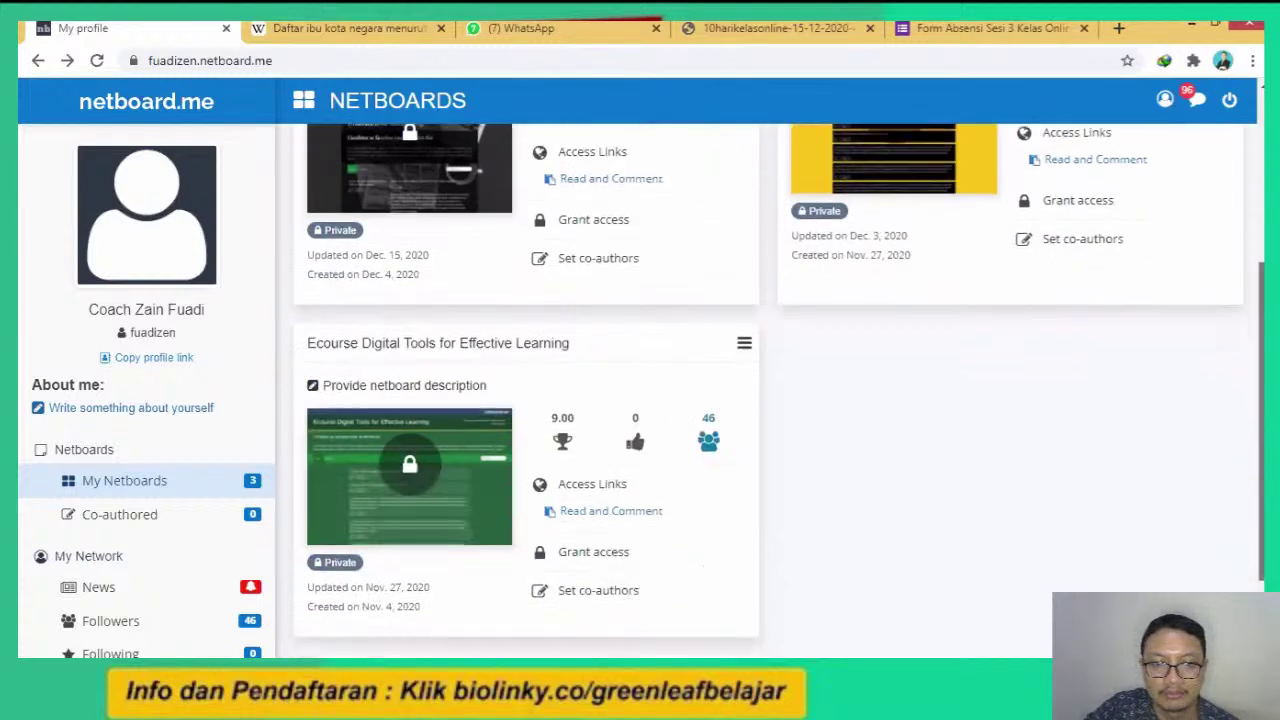
# Open the Ecourse Digital Tools for Effective Learning netboard in a new tab and switch to it.
pyautogui.rightClick(376, 402)
pyautogui.click(440, 412)
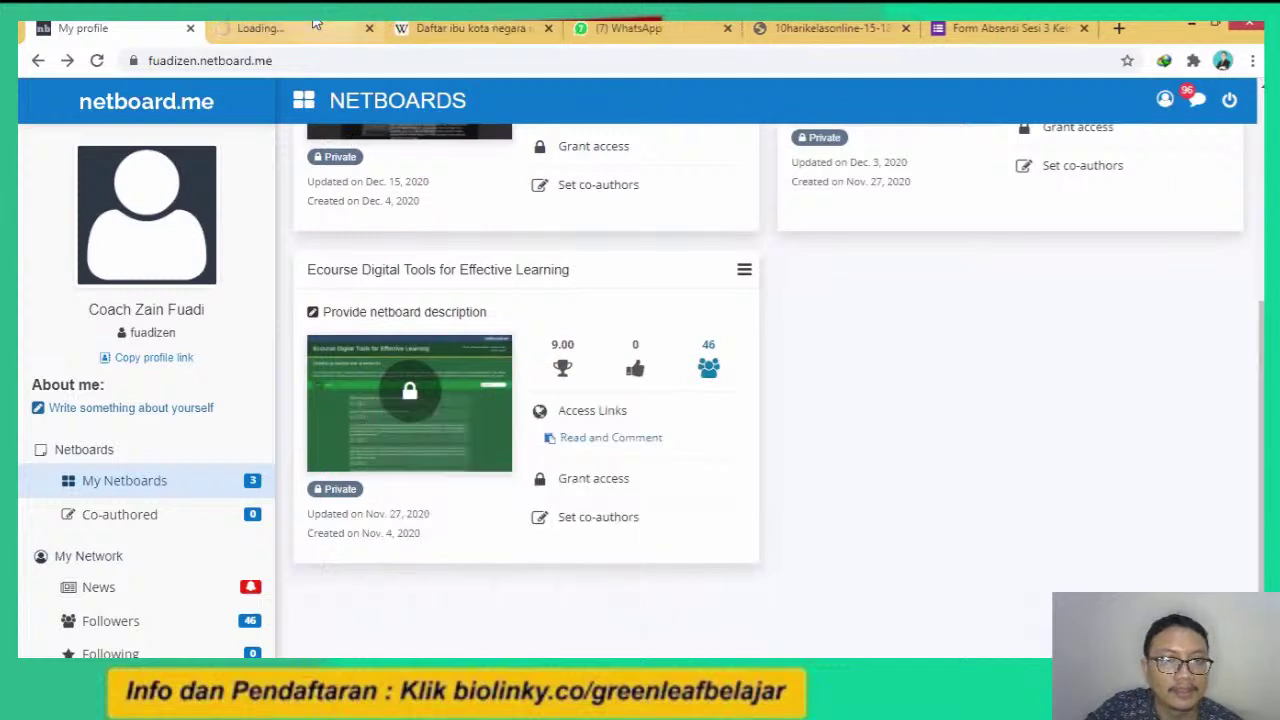
pyautogui.click(300, 27)
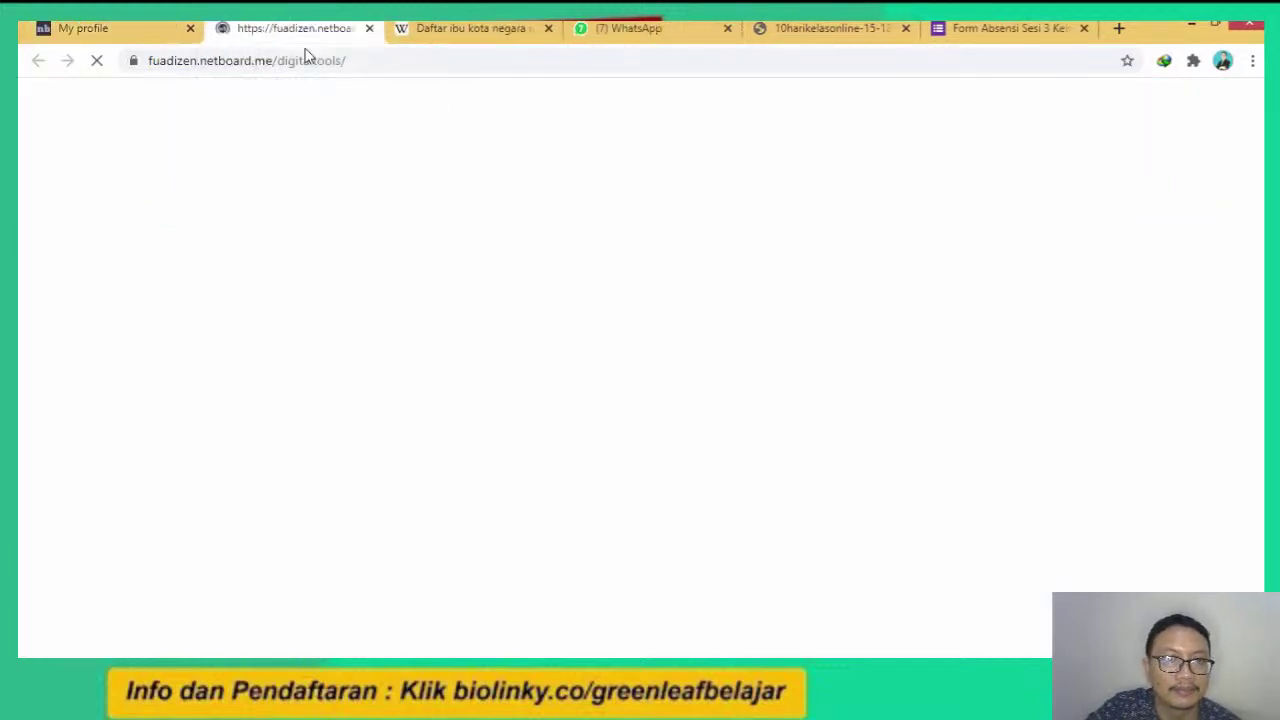
pyautogui.click(108, 27)
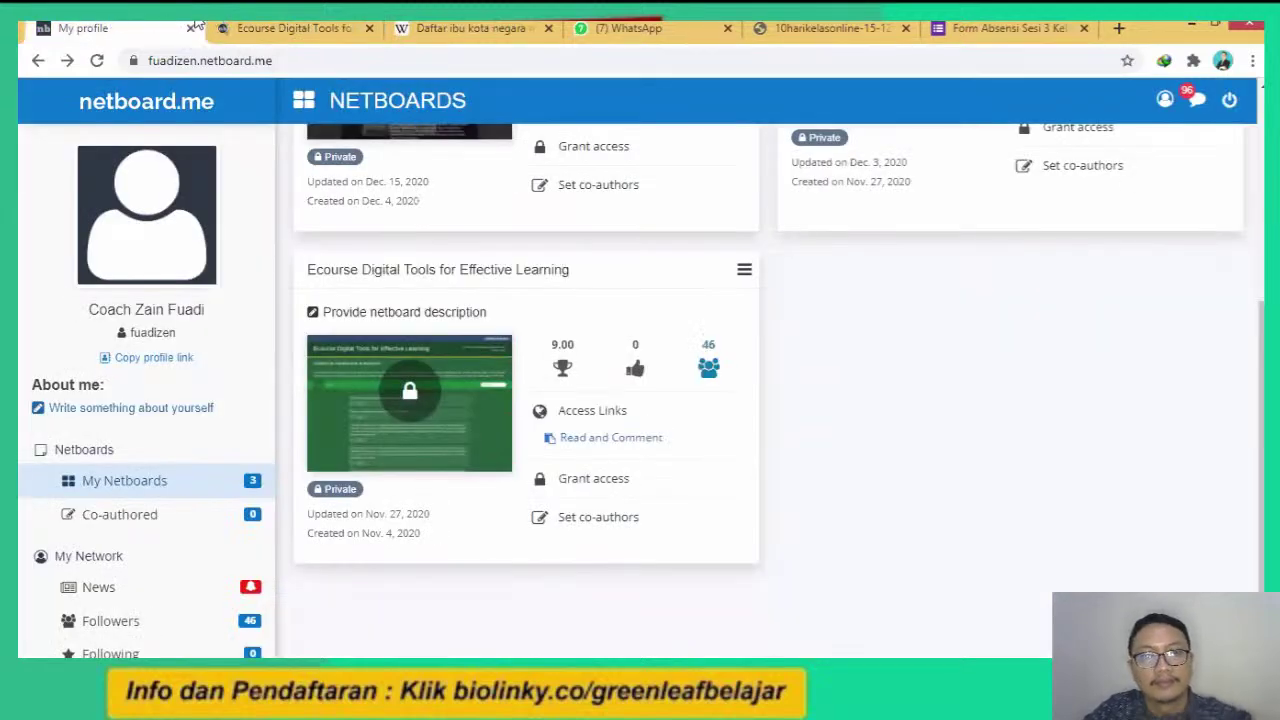
pyautogui.click(265, 27)
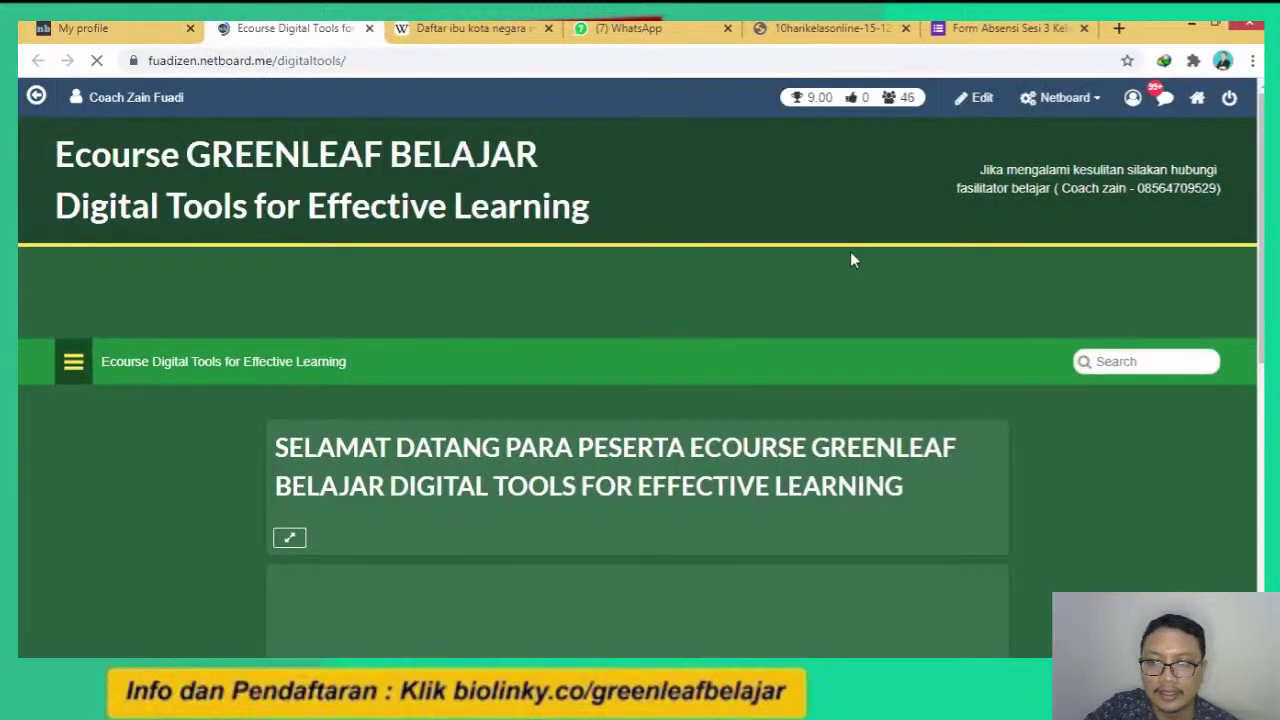
# Look through the netboard's welcome page and open its SESI 1 WORDWALL page.
pyautogui.scroll(-7, 640, 400)
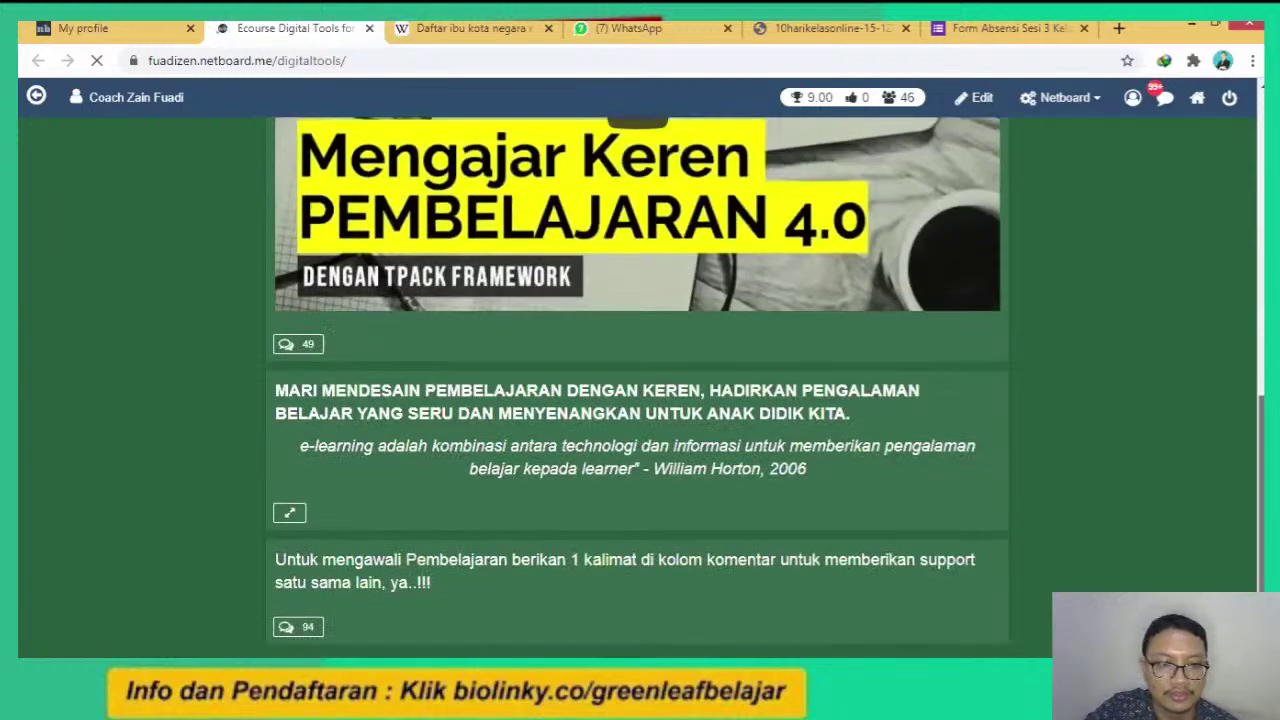
pyautogui.scroll(7, 260, 357)
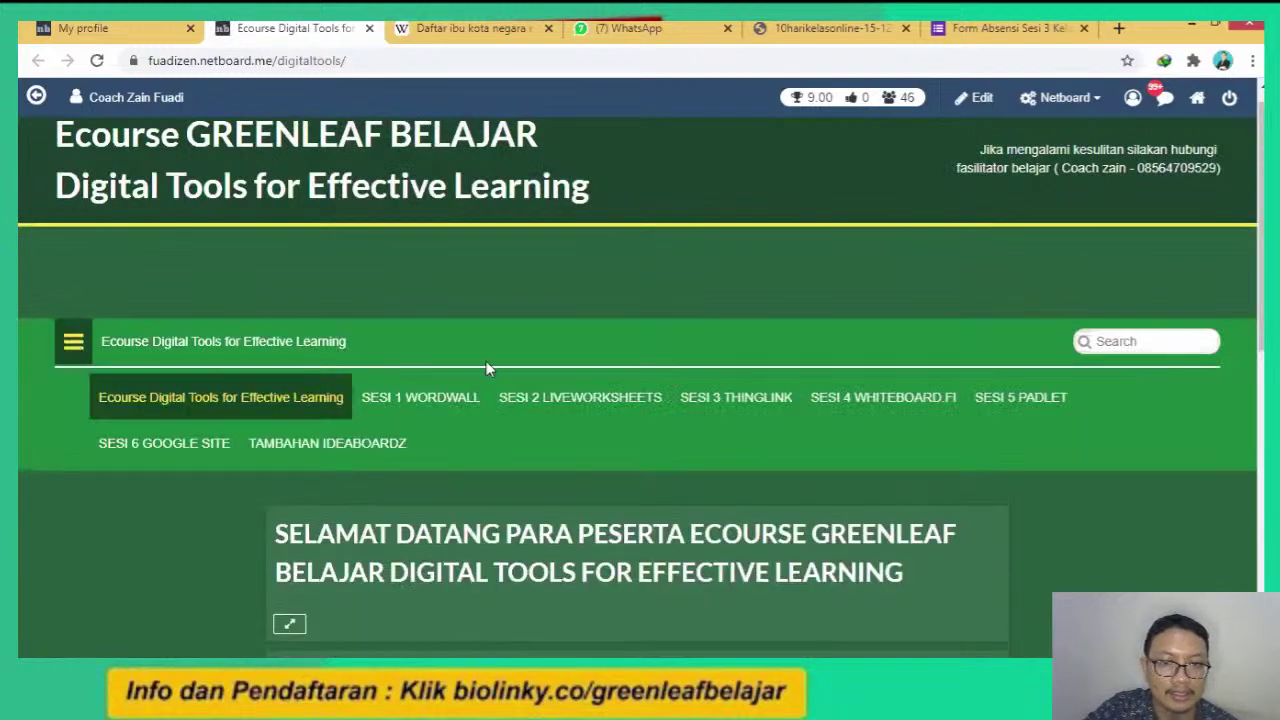
pyautogui.click(445, 421)
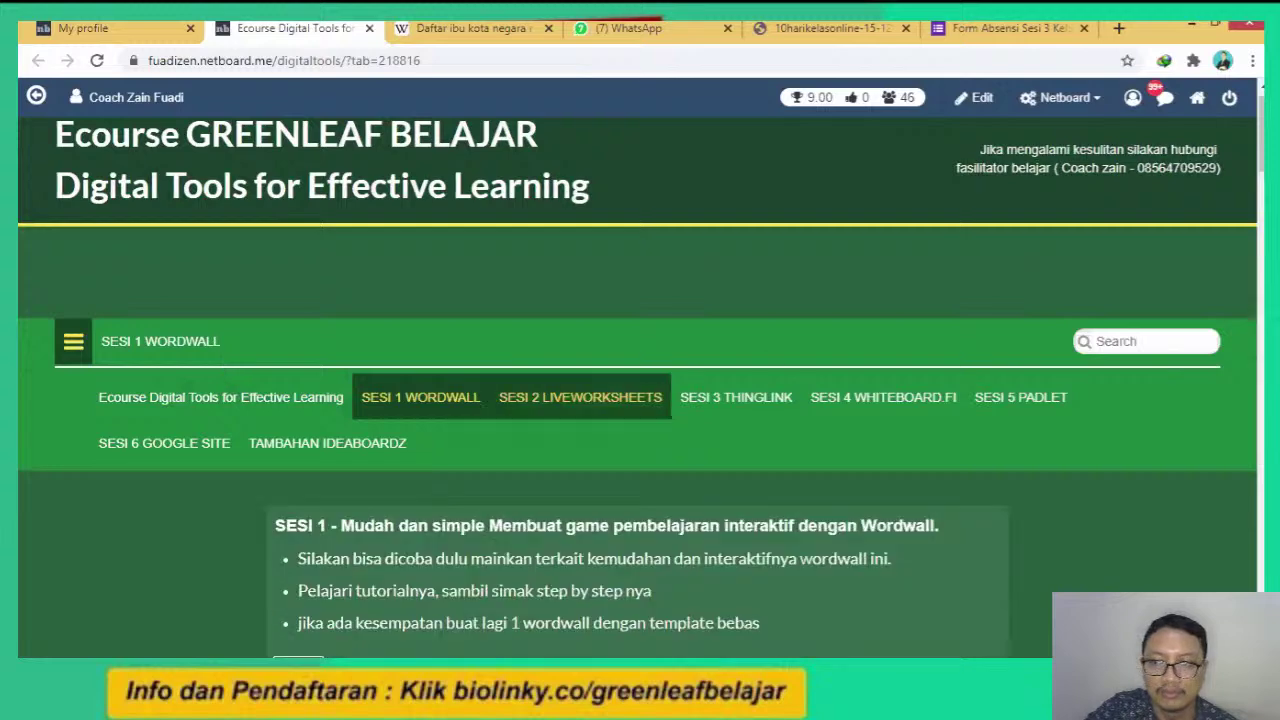
# Look through the SESI 1 WORDWALL page from its introduction and embedded games to the tutorial video and completion form.
pyautogui.scroll(-5, 600, 400)
pyautogui.scroll(-5, 650, 358)
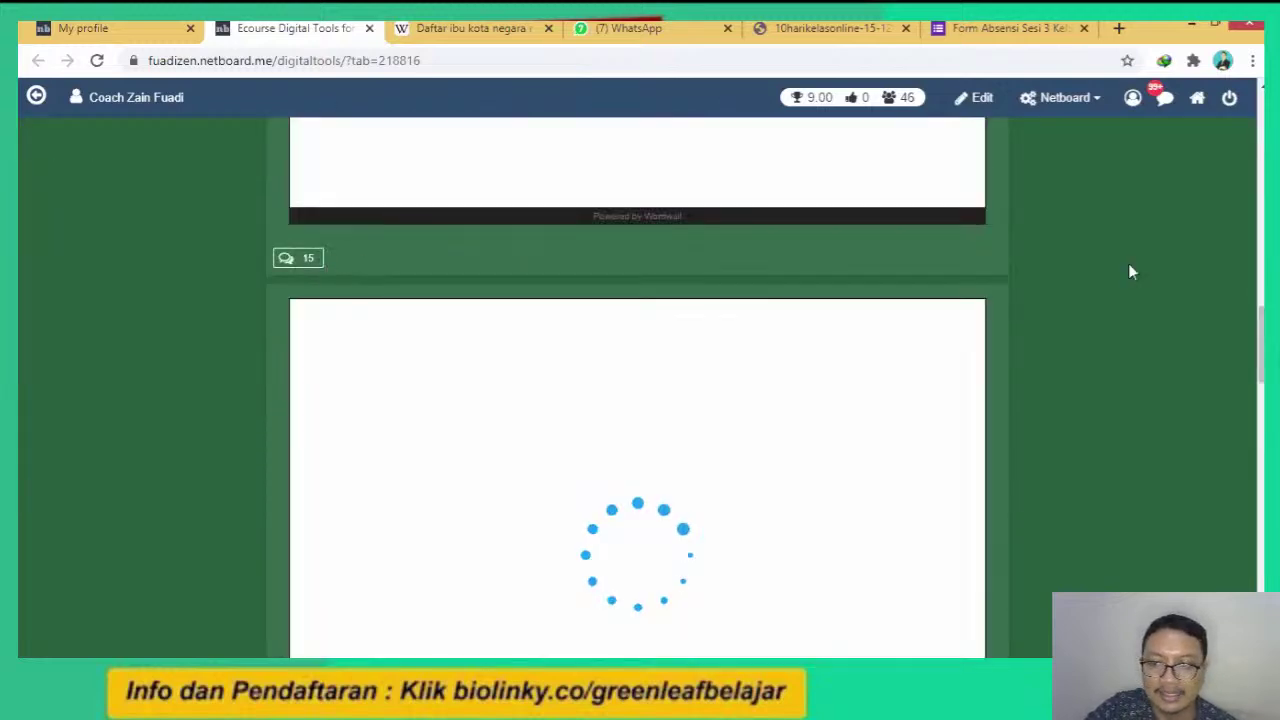
pyautogui.scroll(5, 1128, 271)
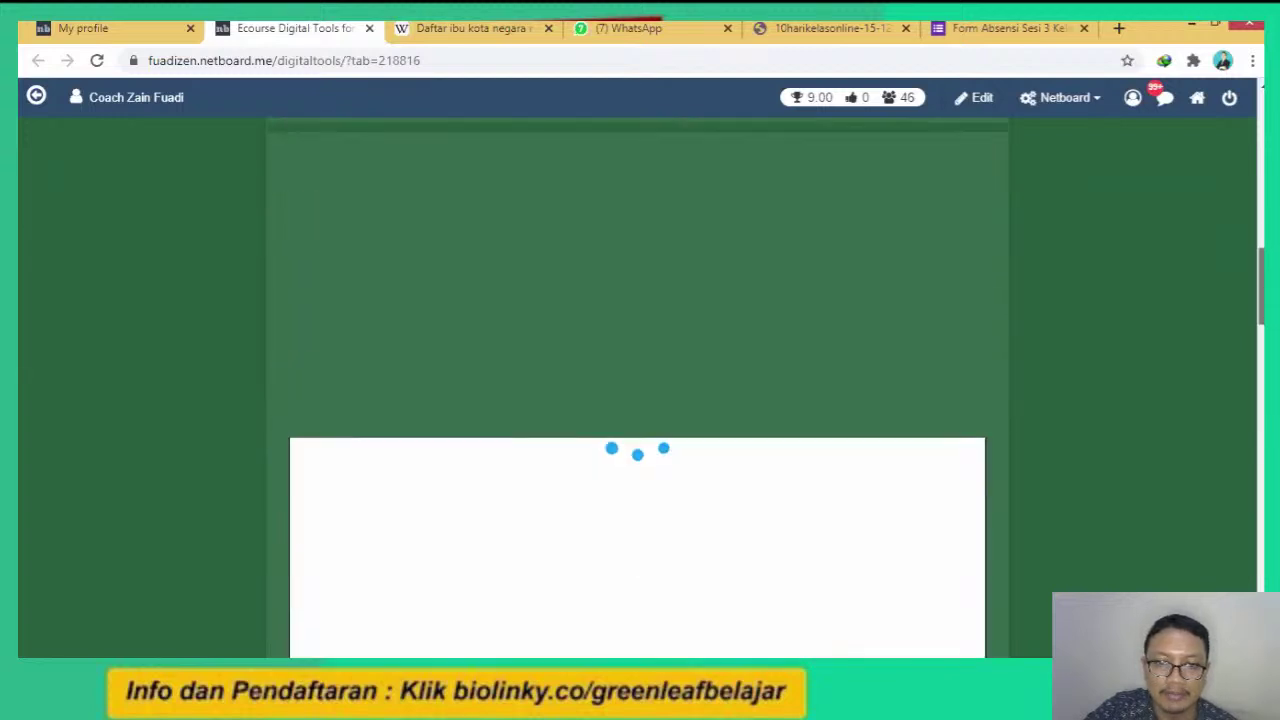
pyautogui.scroll(-5, 650, 385)
pyautogui.scroll(2, 650, 385)
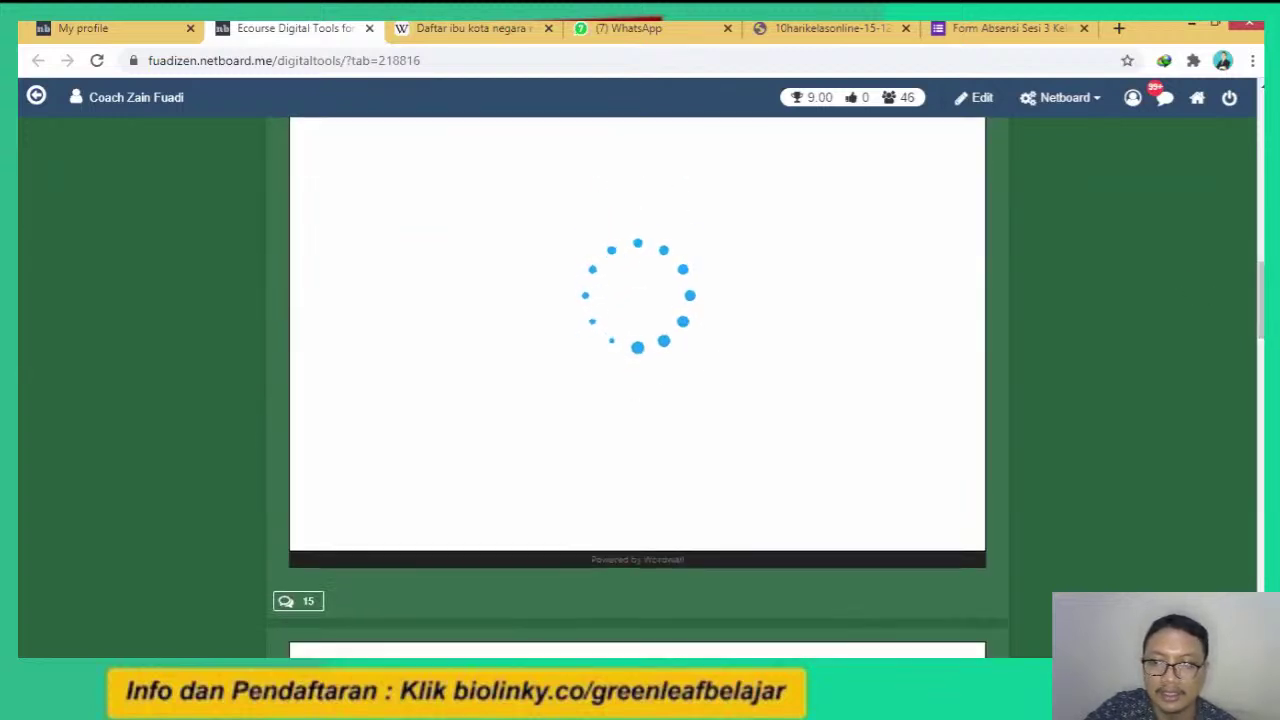
pyautogui.scroll(-15, 920, 442)
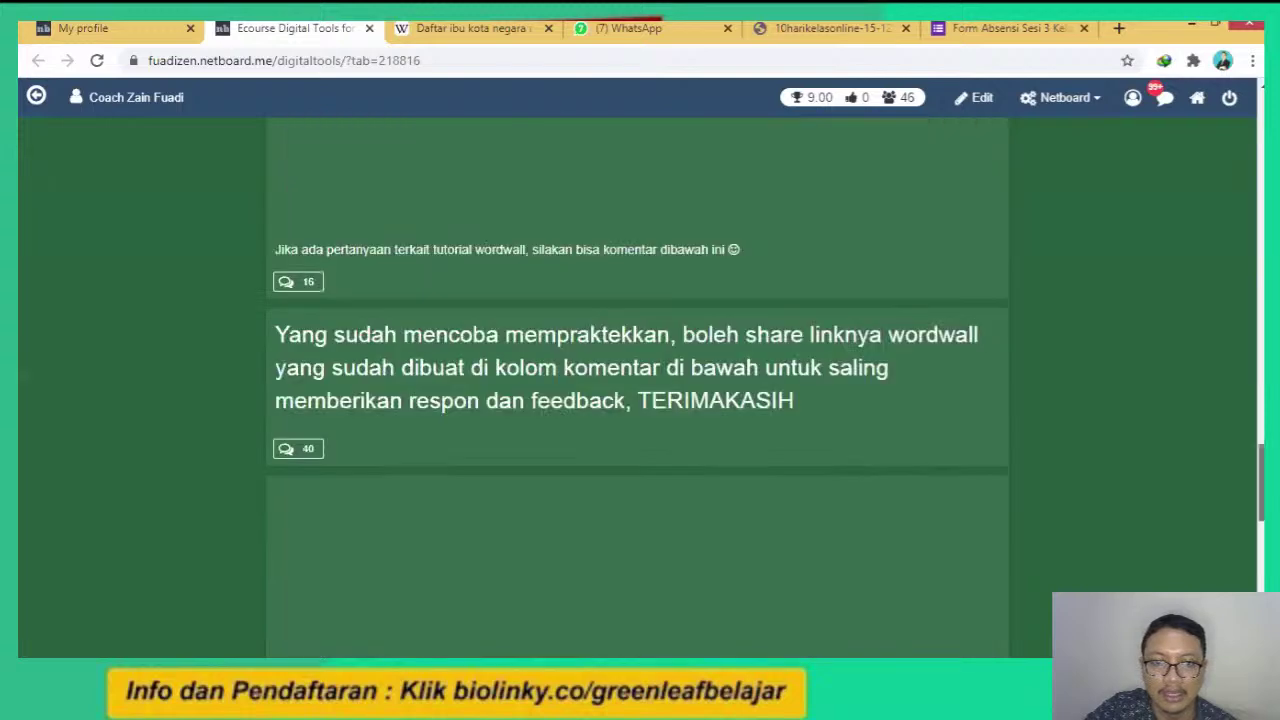
pyautogui.scroll(3, 920, 442)
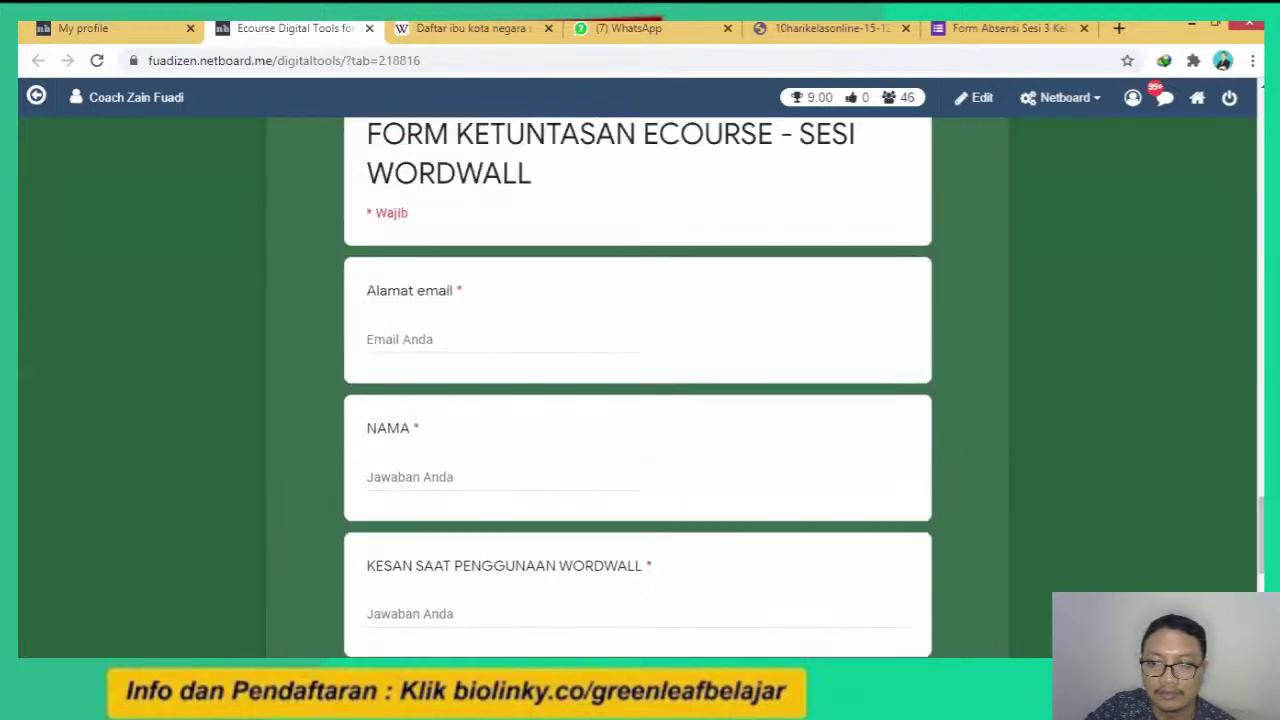
pyautogui.scroll(12, 637, 388)
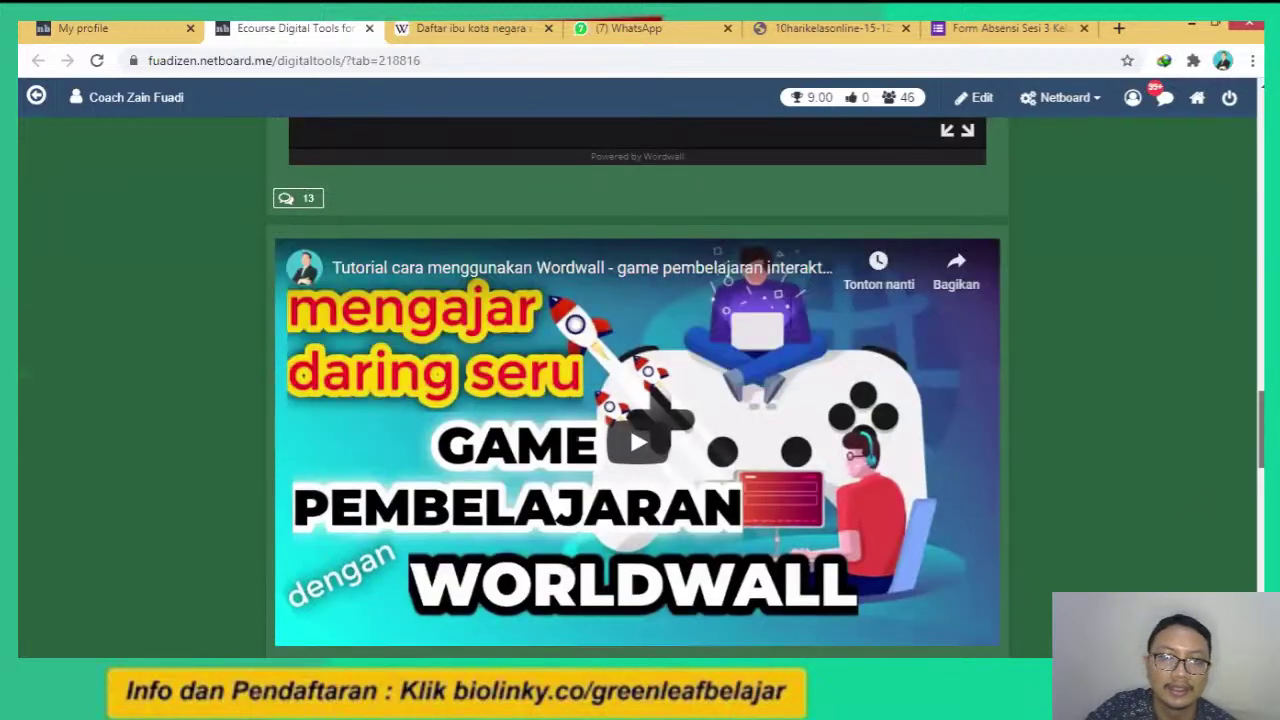
pyautogui.scroll(5, 907, 295)
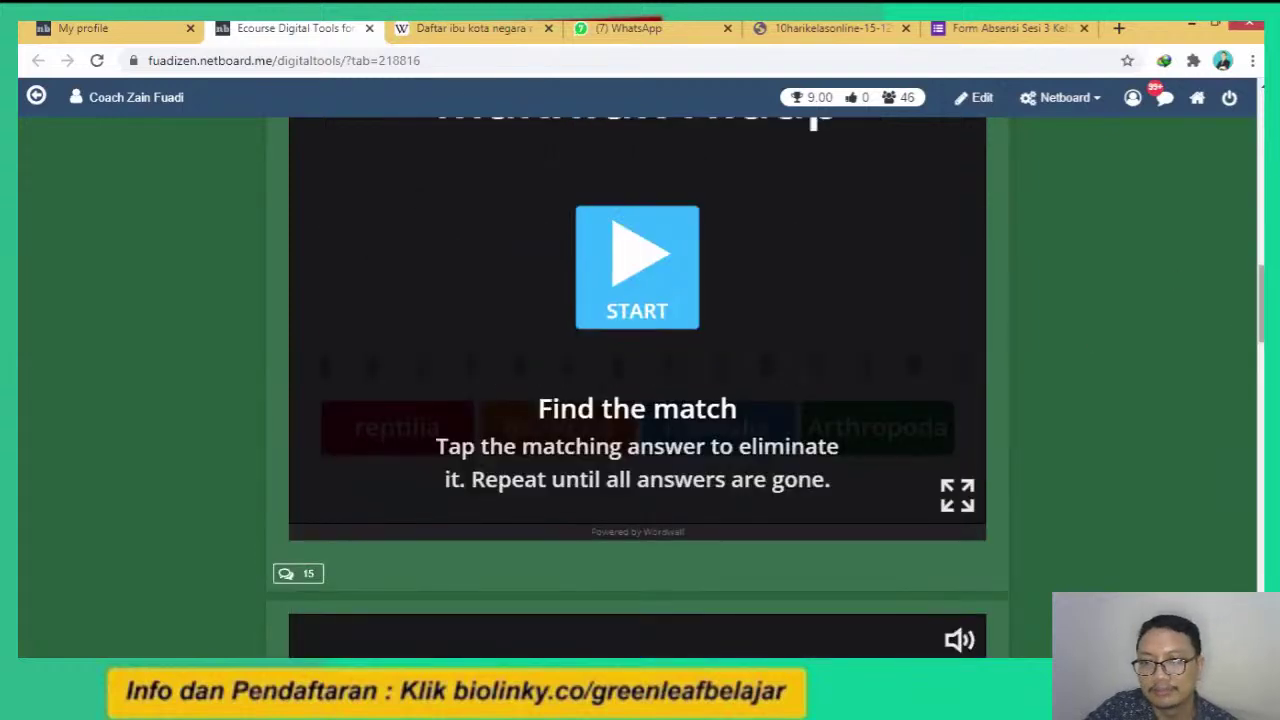
pyautogui.scroll(6, 649, 229)
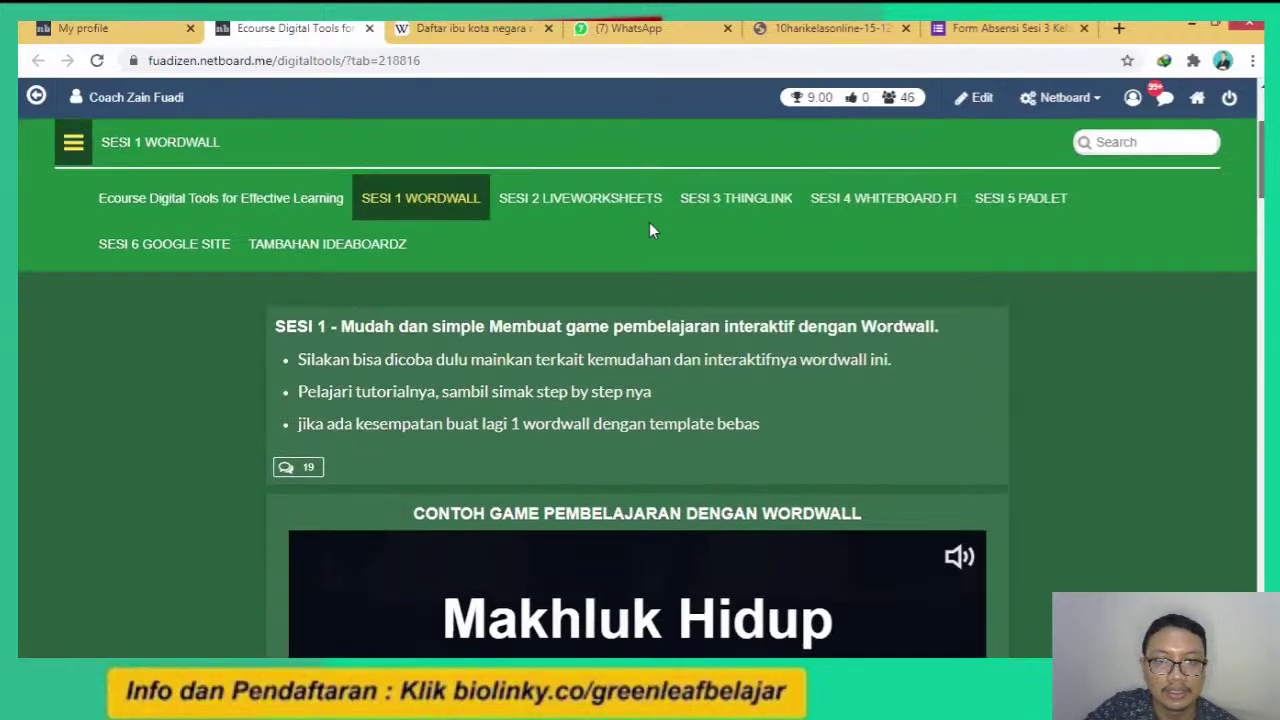
# Open the SESI 2 LIVEWORKSHEETS page and review its sample worksheet, tutorial video and response form.
pyautogui.click(640, 205)
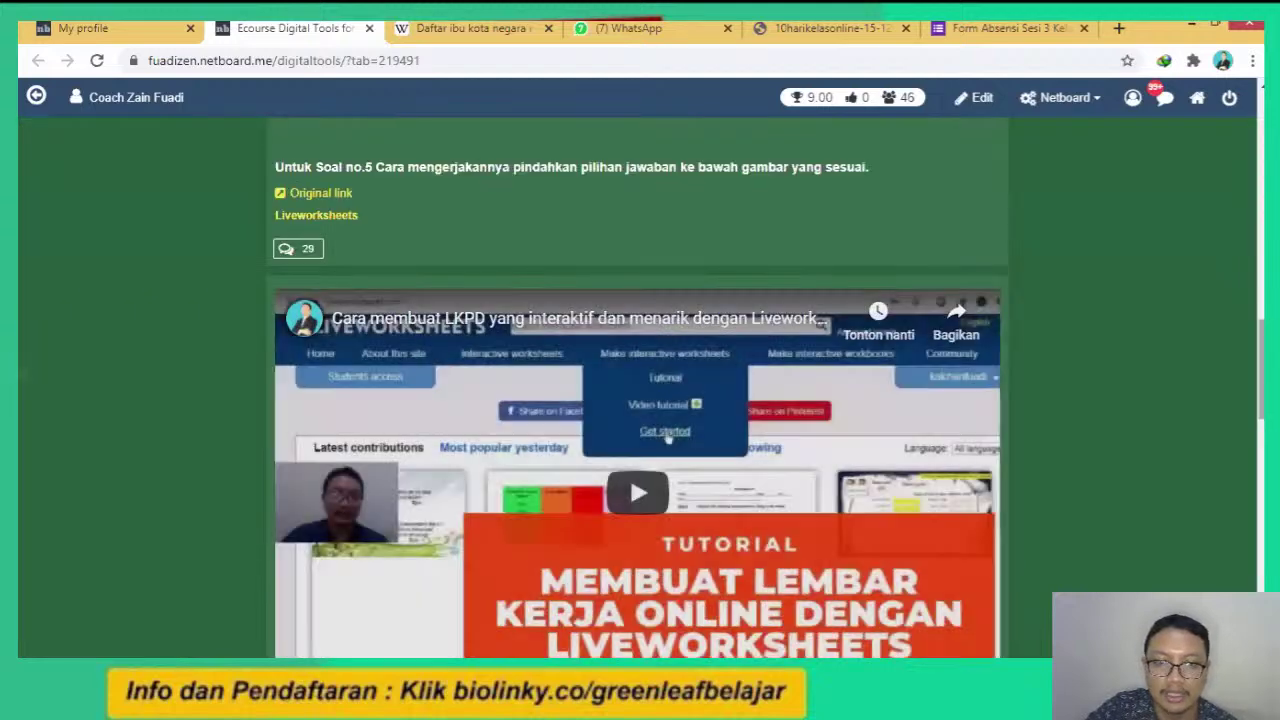
pyautogui.scroll(-9, 637, 390)
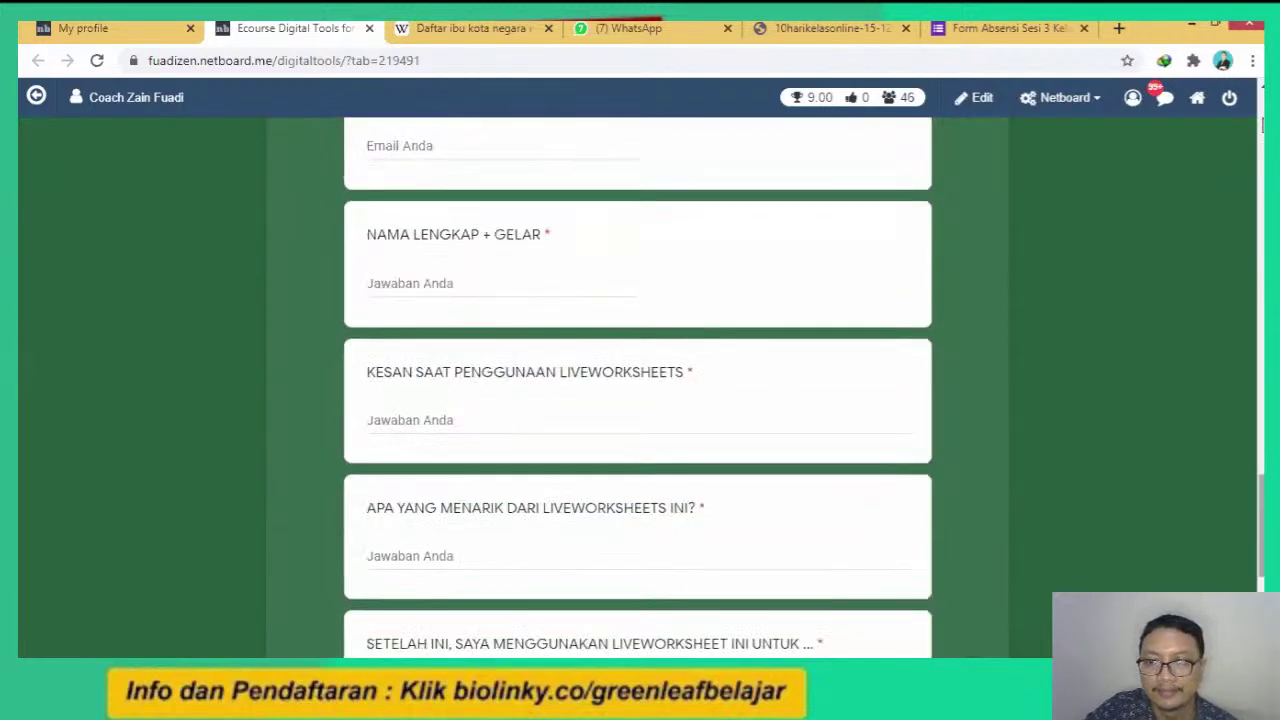
pyautogui.scroll(12, 1260, 176)
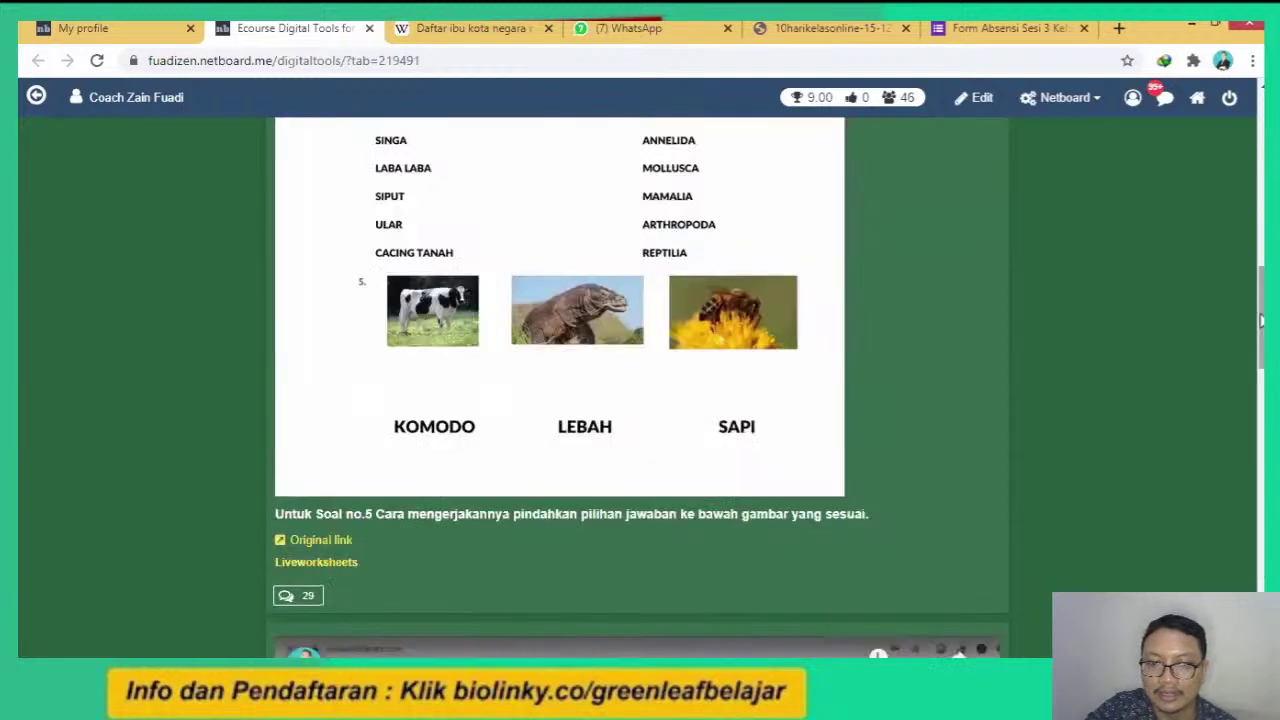
pyautogui.scroll(-4, 777, 194)
pyautogui.scroll(4, 1208, 200)
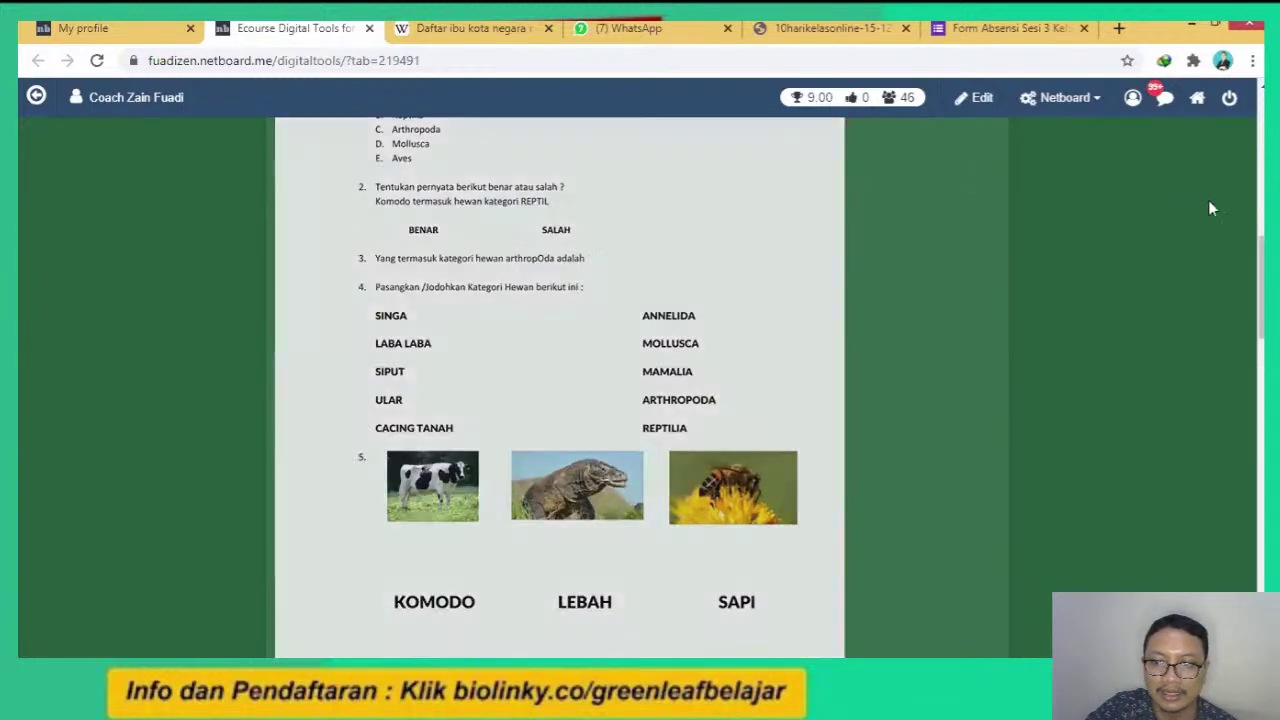
pyautogui.scroll(8, 1090, 310)
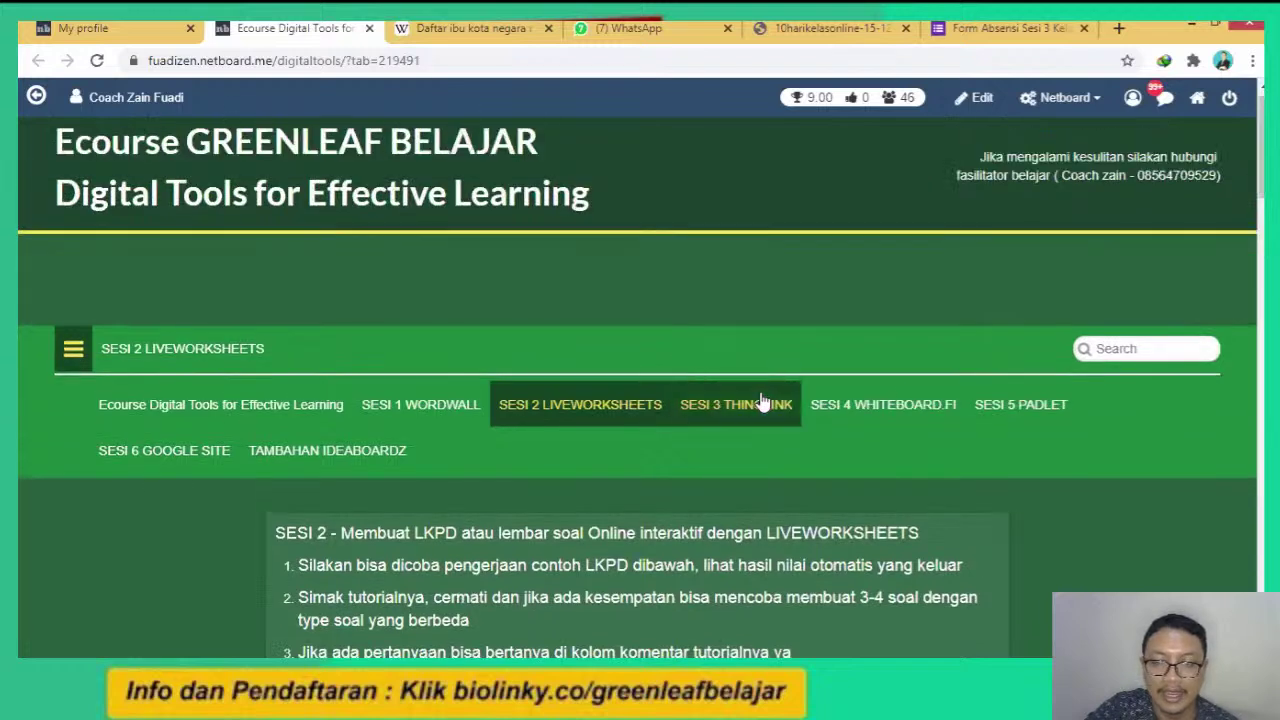
# View the SESI 3 THINGLINK page and the SESI 4 WHITEBOARD.FI page of the course netboard.
pyautogui.click(763, 401)
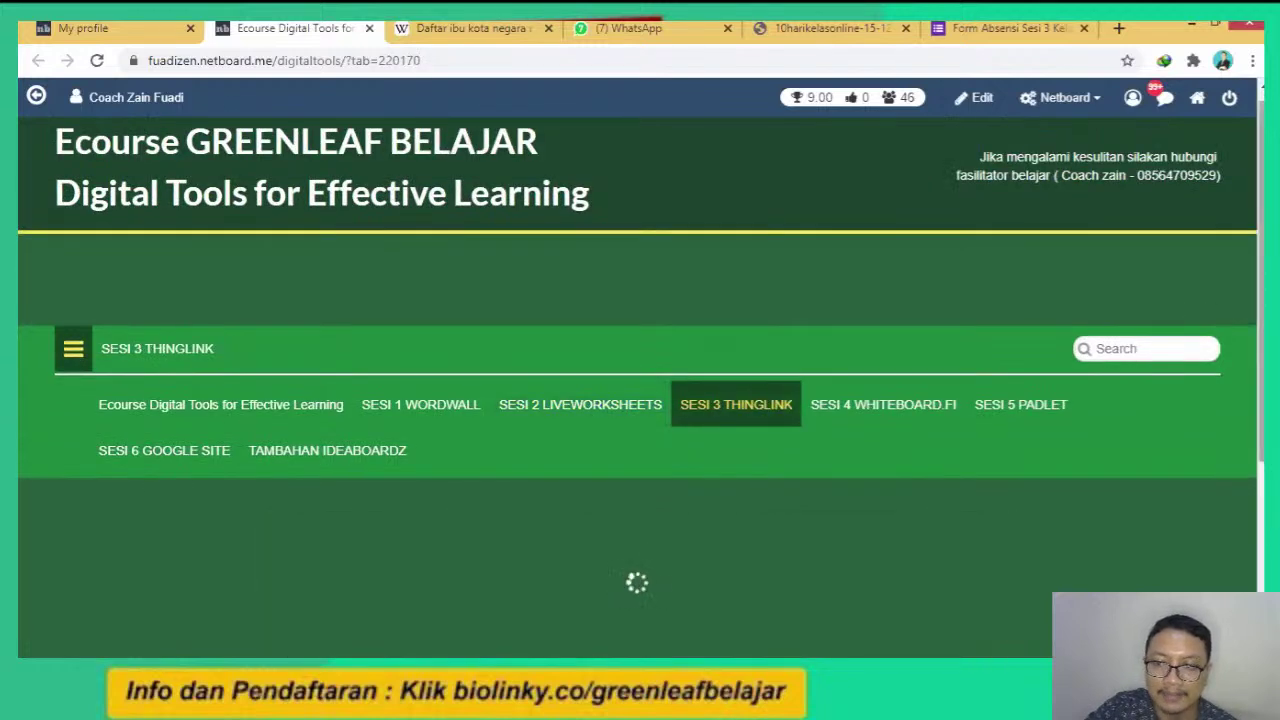
pyautogui.scroll(-1, 1065, 148)
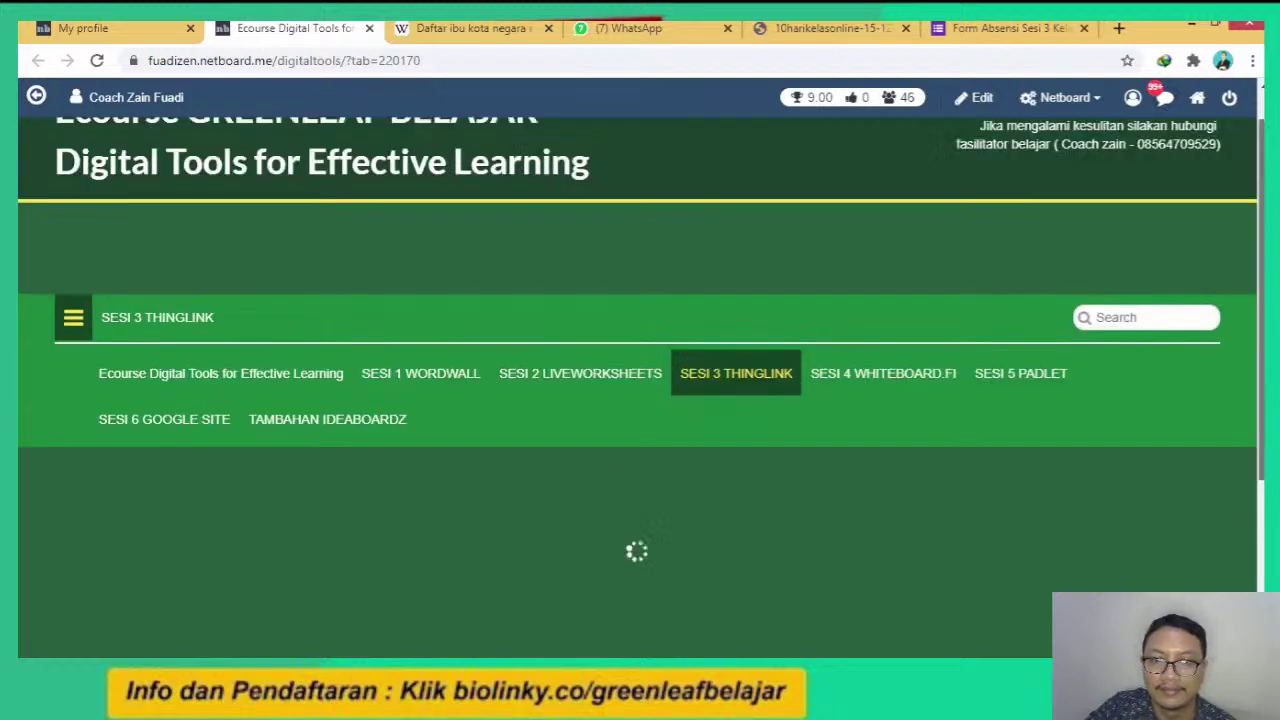
pyautogui.scroll(2, 1110, 200)
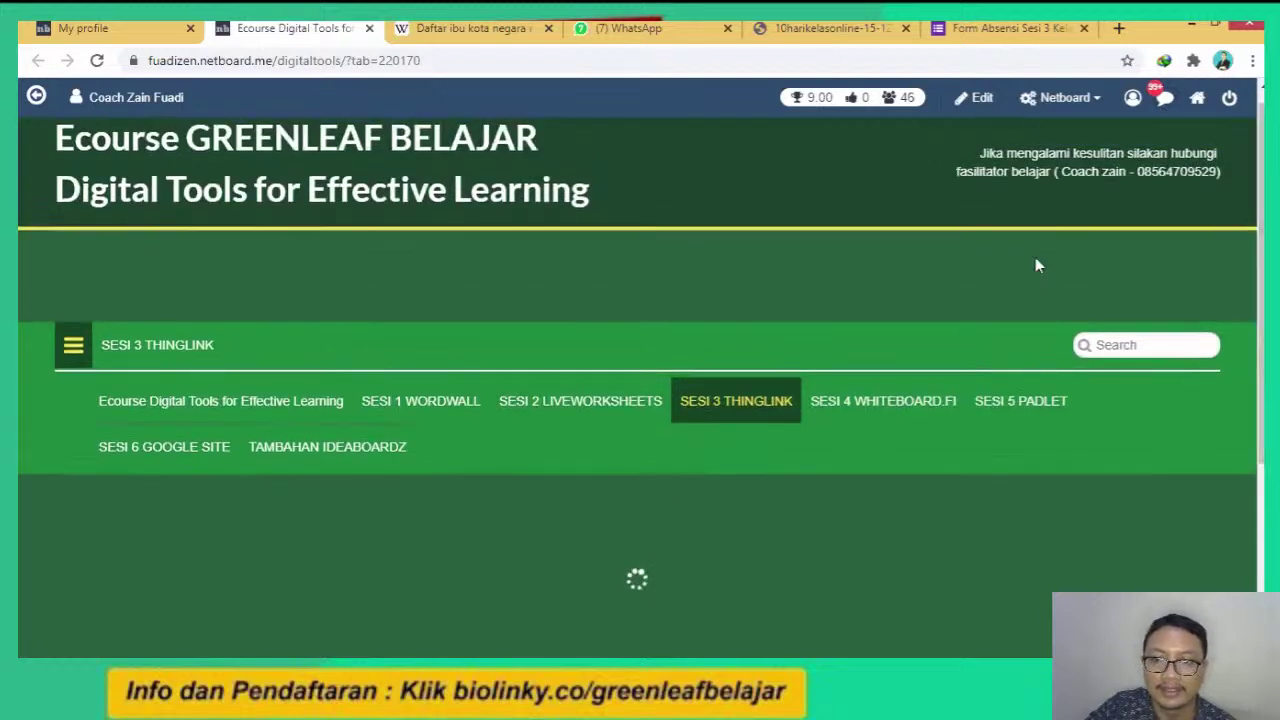
pyautogui.click(874, 426)
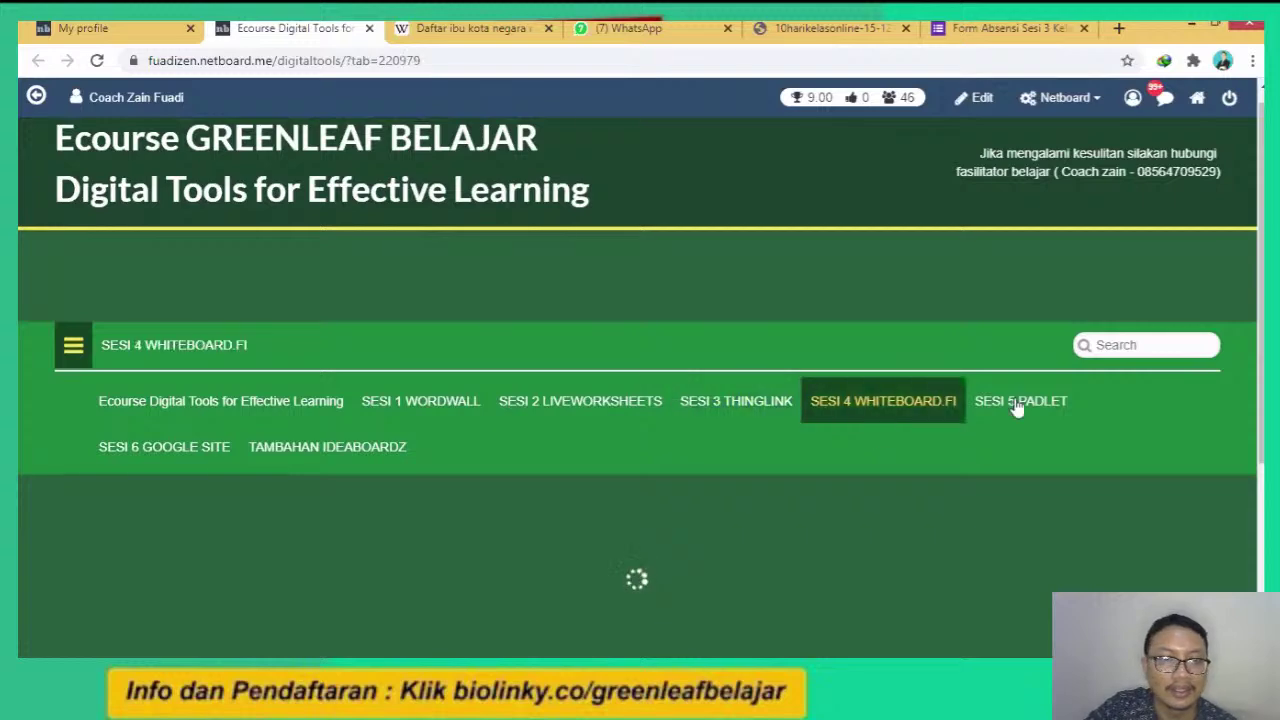
# Close the Ecourse Digital Tools netboard and return to the beginning of the My Netboards list.
pyautogui.click(369, 28)
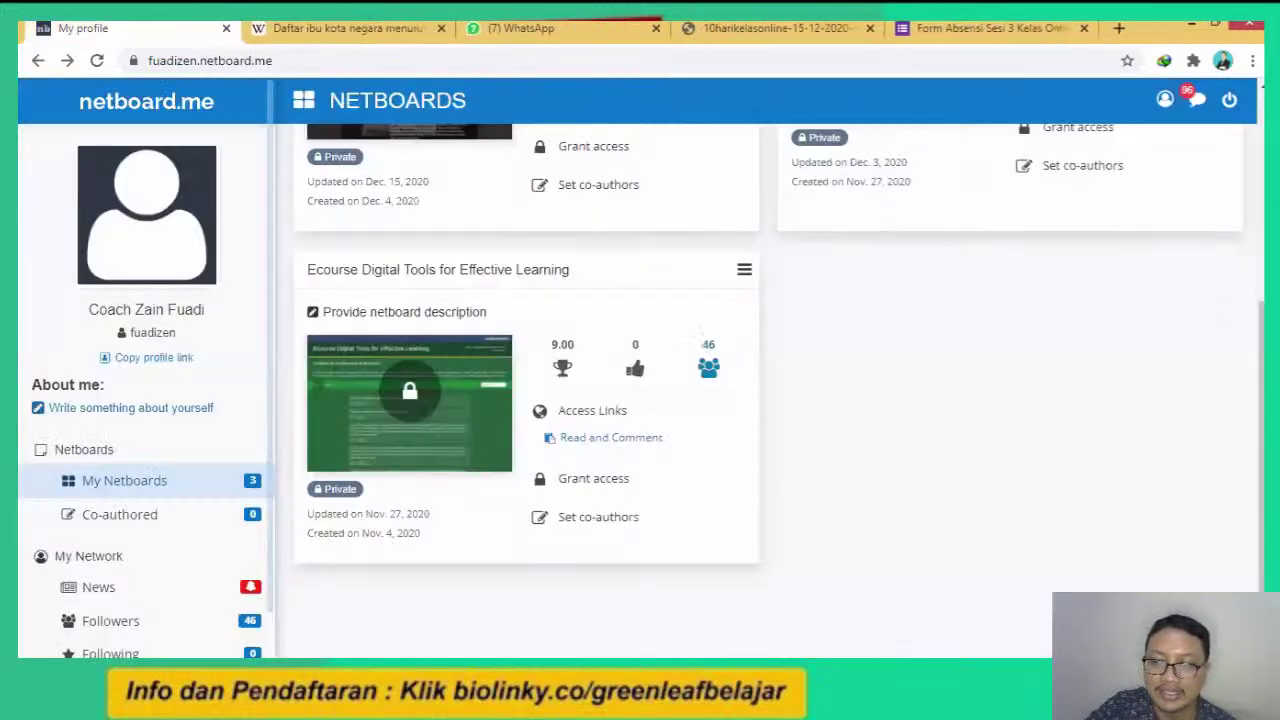
pyautogui.scroll(4, 870, 231)
pyautogui.scroll(1, 870, 231)
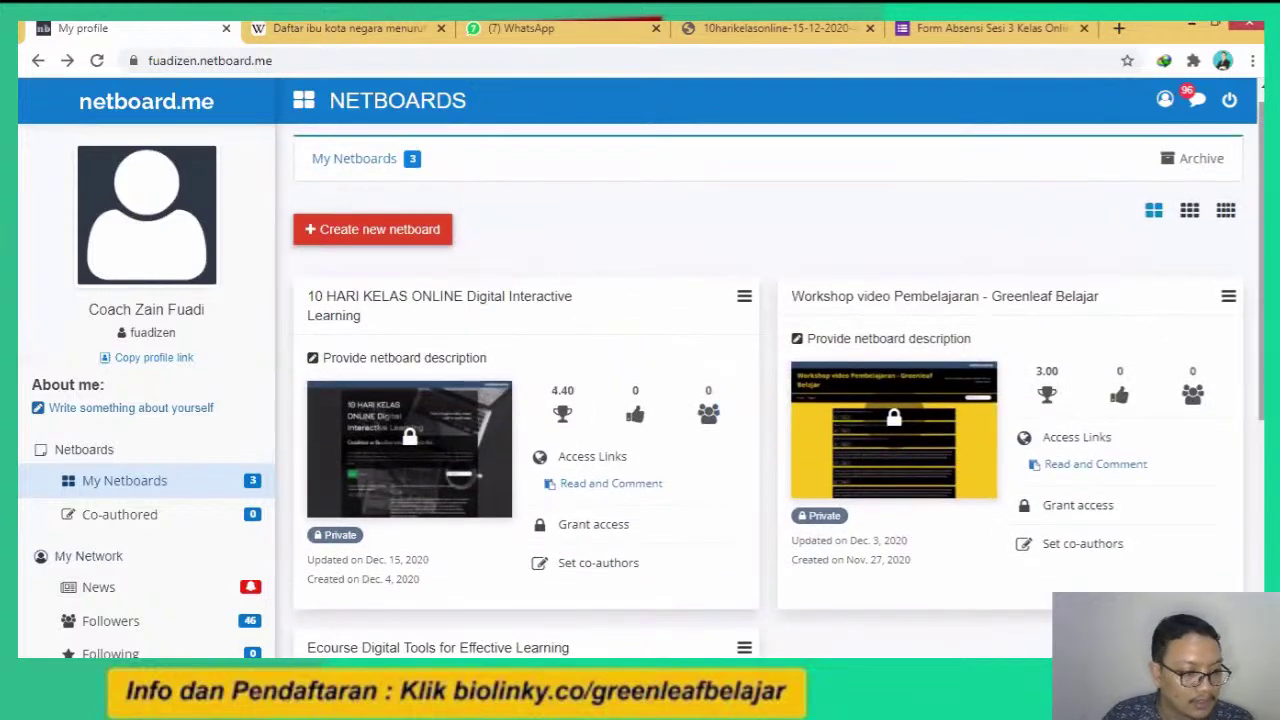
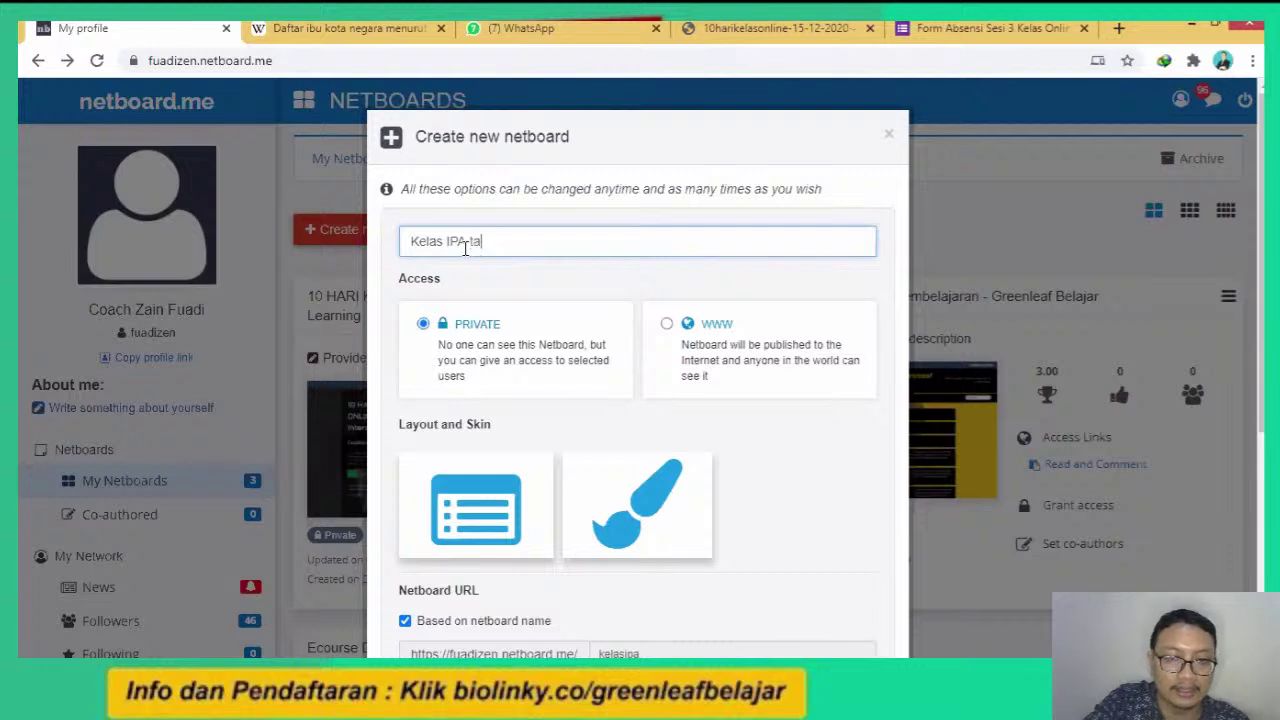
# Name the new netboard "Kelas IPA tata surya" and choose the last layout in the list, with a narrow centred page and red band.
pyautogui.write('ta surya')
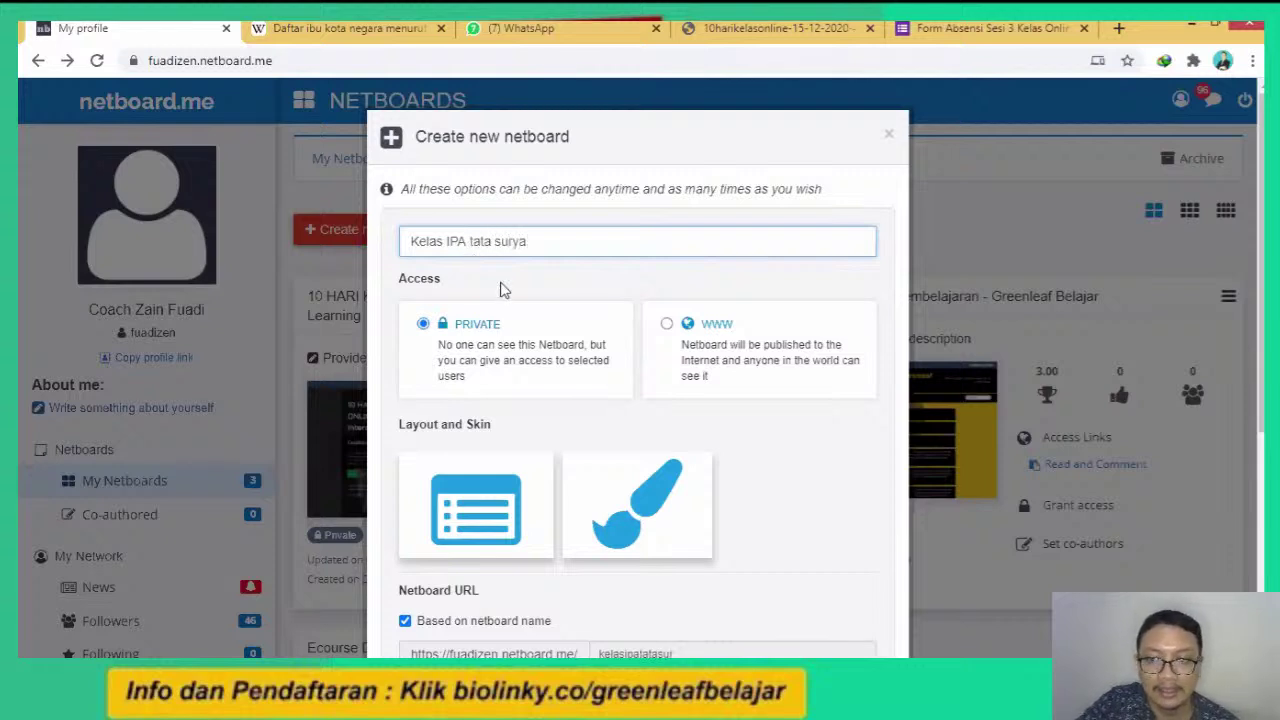
pyautogui.scroll(-1, 600, 230)
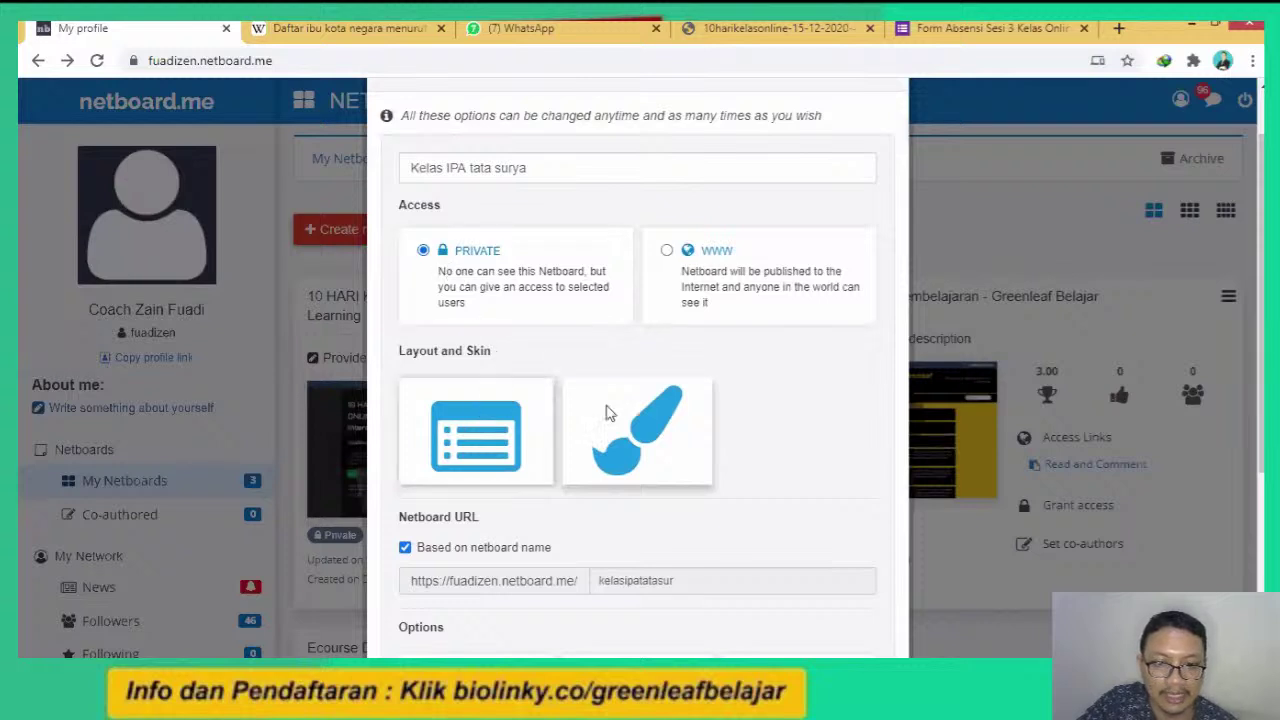
pyautogui.click(492, 430)
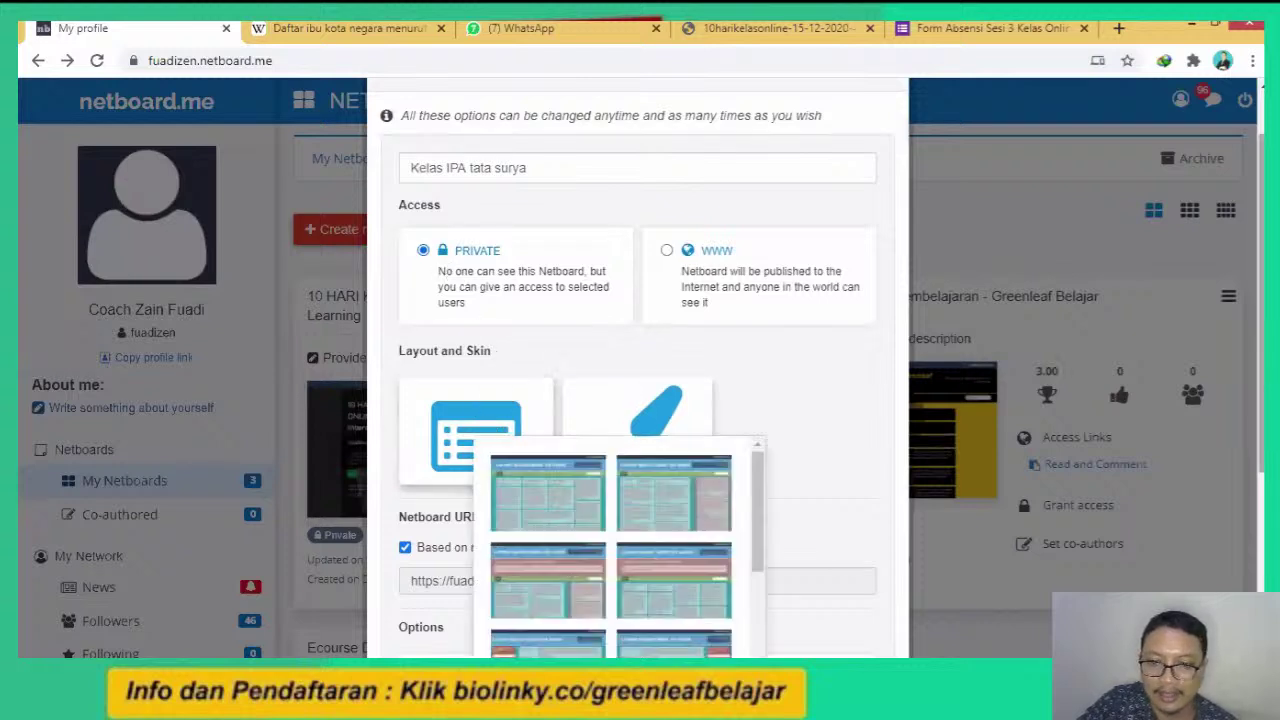
pyautogui.scroll(-2, 492, 430)
pyautogui.scroll(-1, 963, 537)
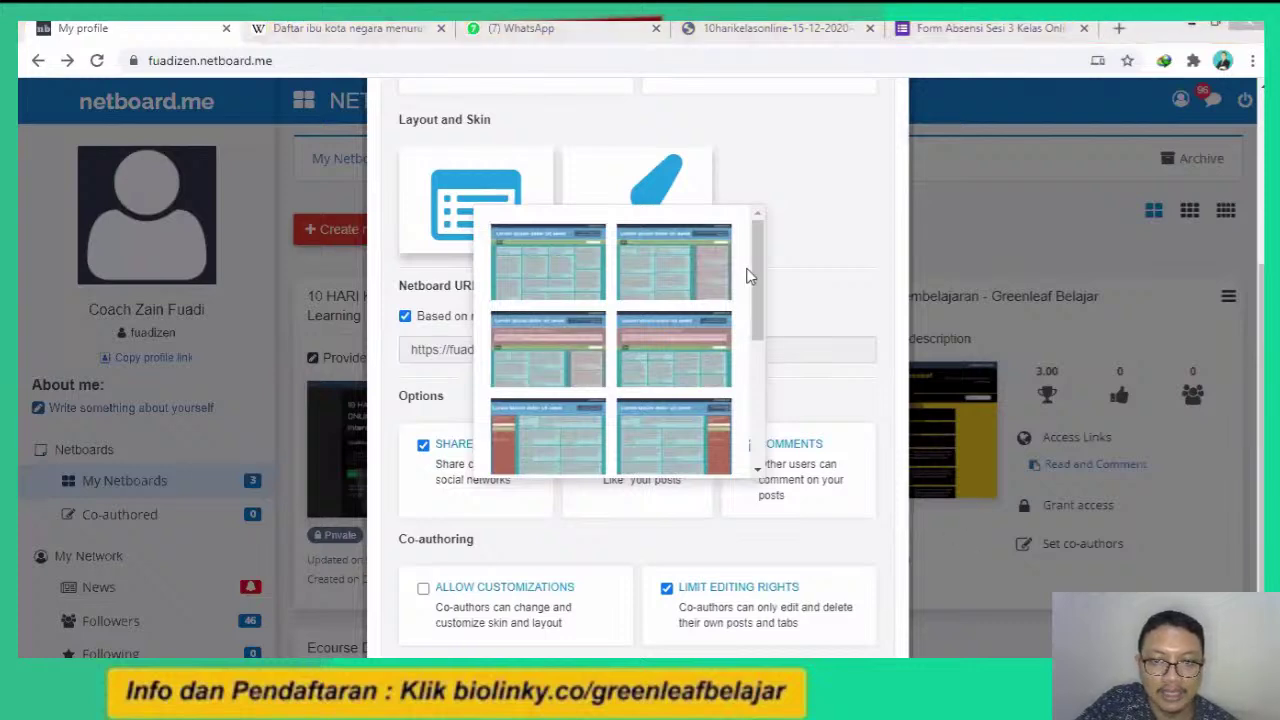
pyautogui.scroll(-3, 758, 300)
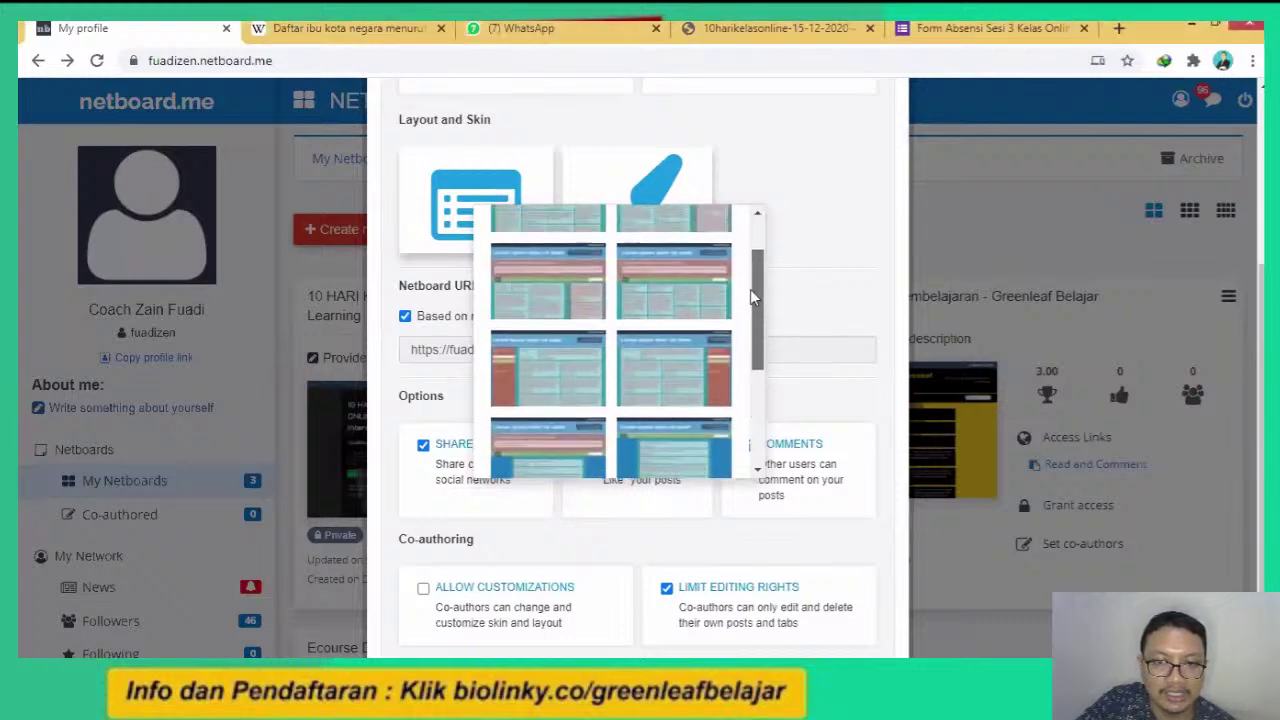
pyautogui.moveTo(752, 296); pyautogui.dragTo(753, 266)
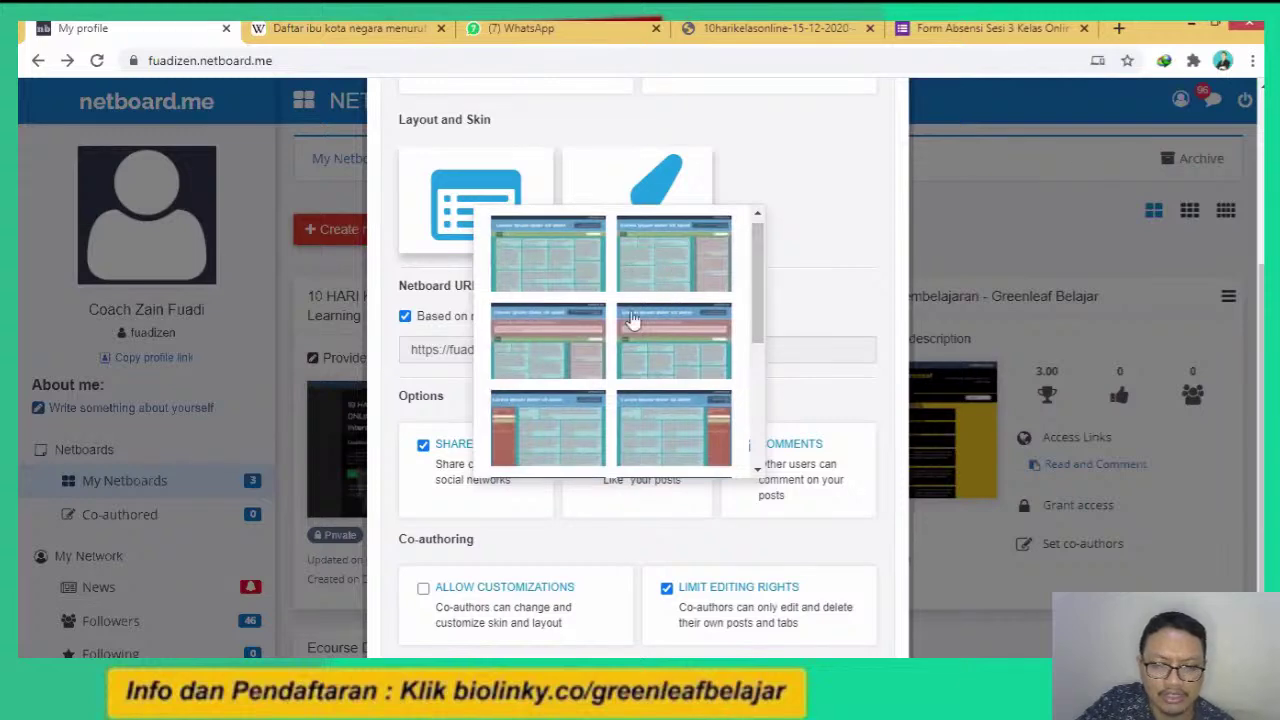
pyautogui.moveTo(757, 291); pyautogui.dragTo(766, 391)
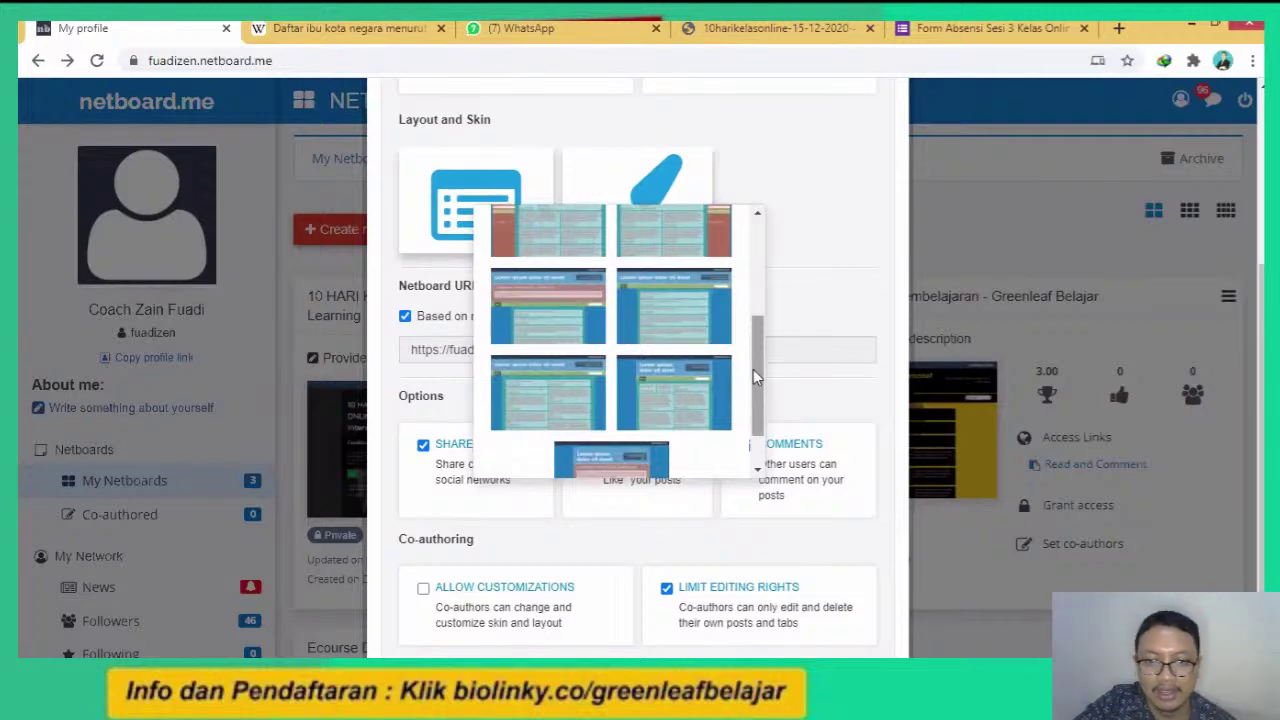
pyautogui.moveTo(760, 375); pyautogui.dragTo(764, 425)
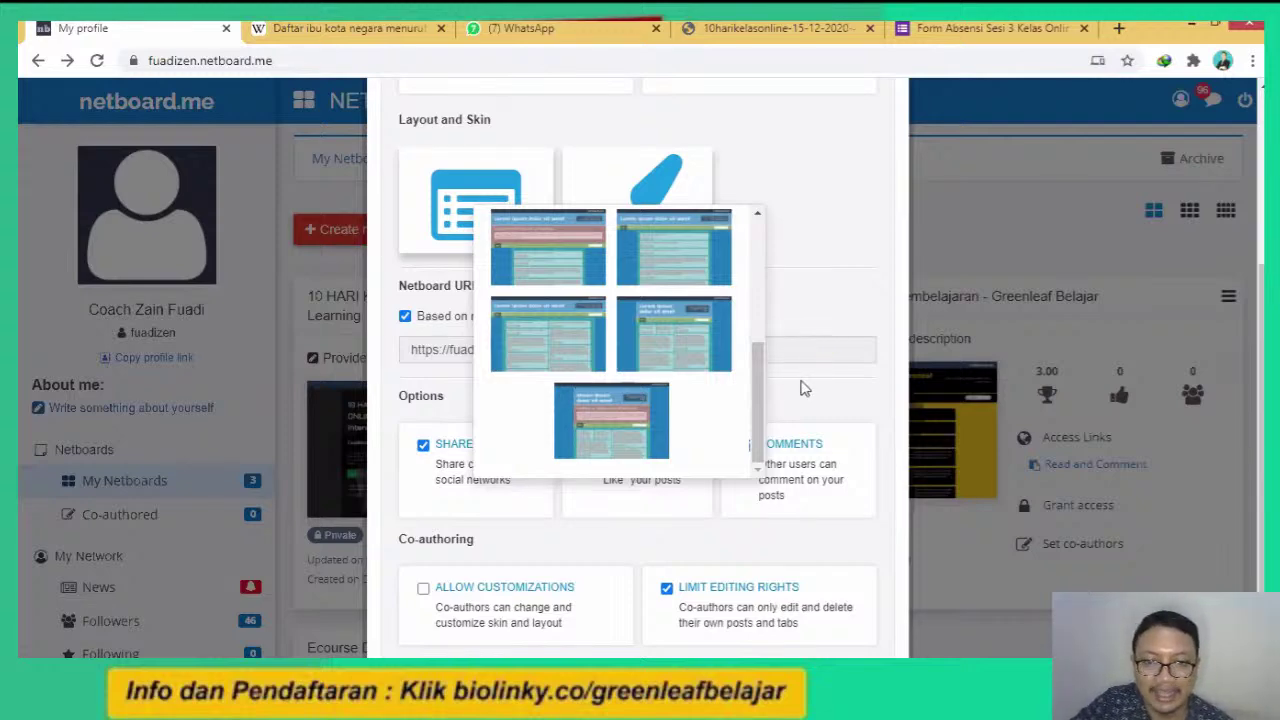
pyautogui.scroll(1, 758, 389)
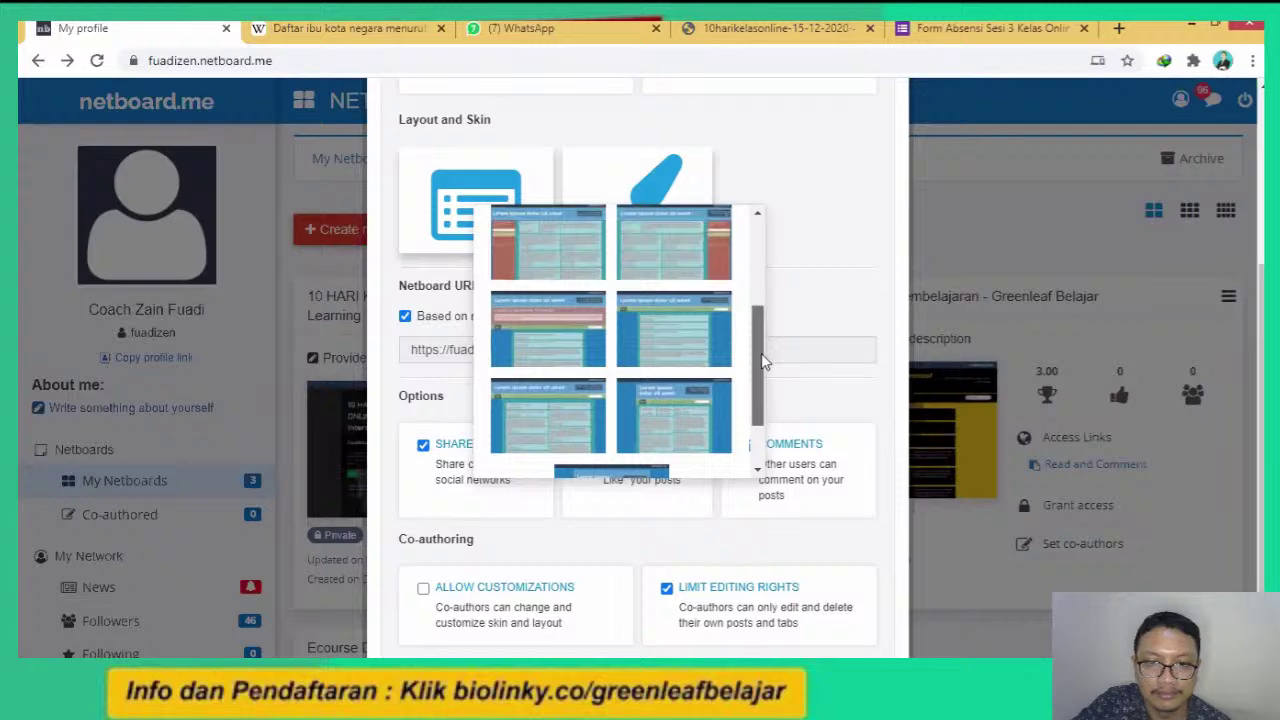
pyautogui.moveTo(761, 353); pyautogui.dragTo(756, 285)
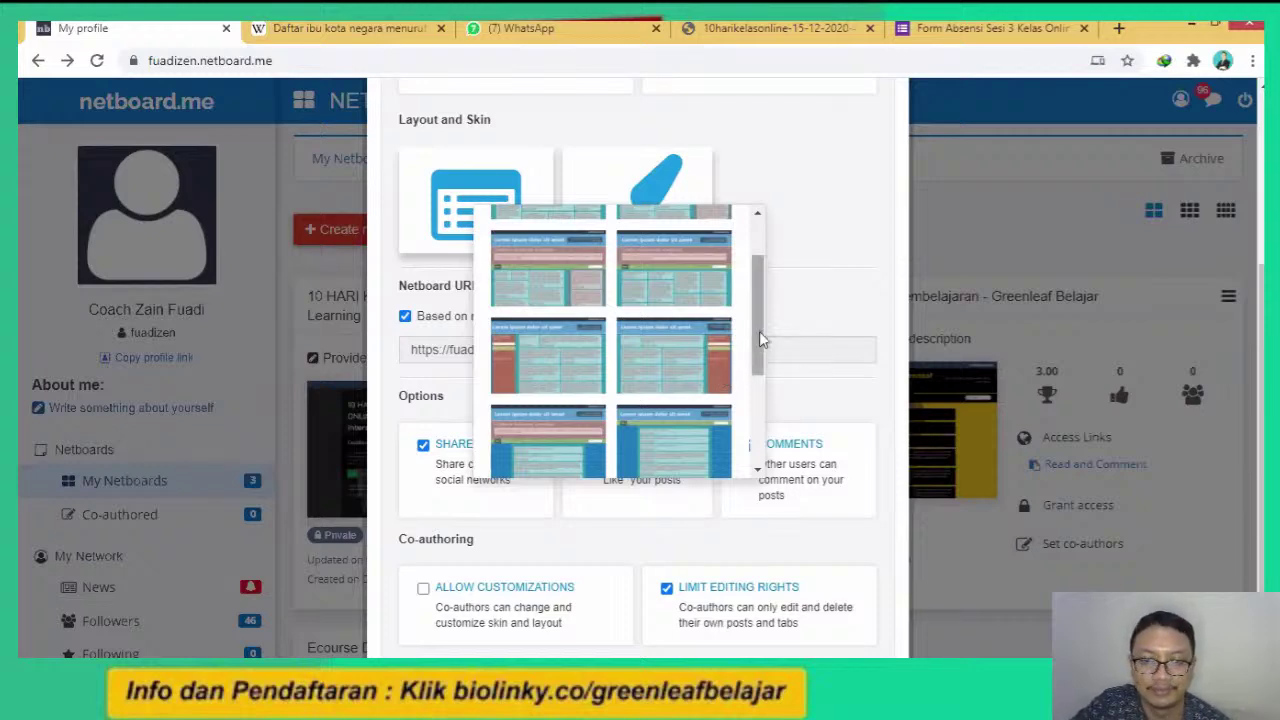
pyautogui.moveTo(759, 340); pyautogui.dragTo(752, 419)
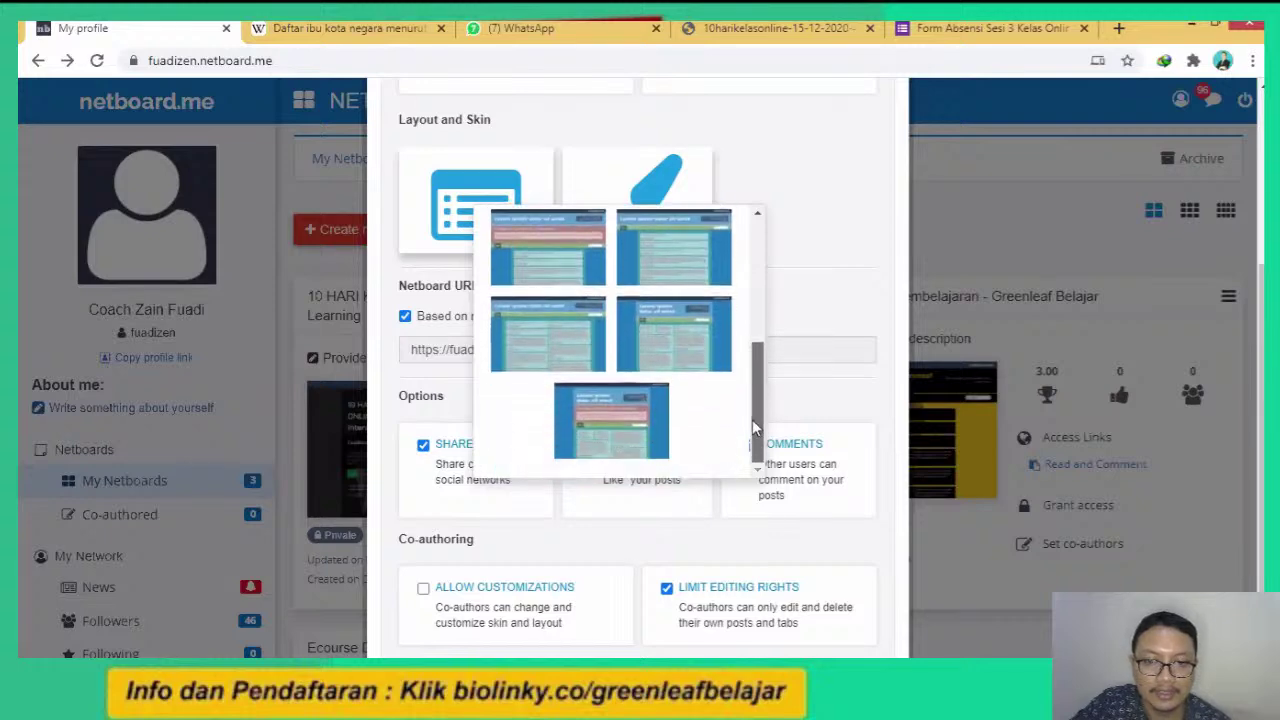
pyautogui.click(602, 422)
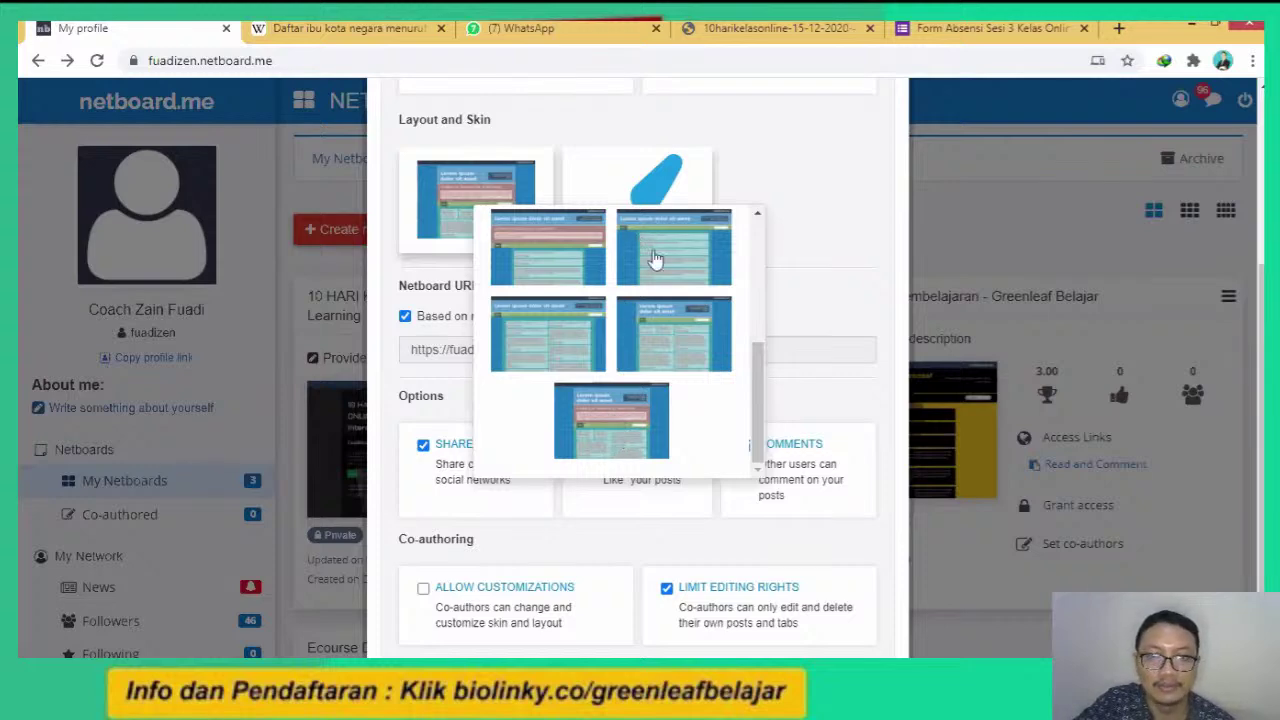
# Choose the dark blue skin with a yellow header and yellow post blocks for the new netboard.
pyautogui.click(647, 186)
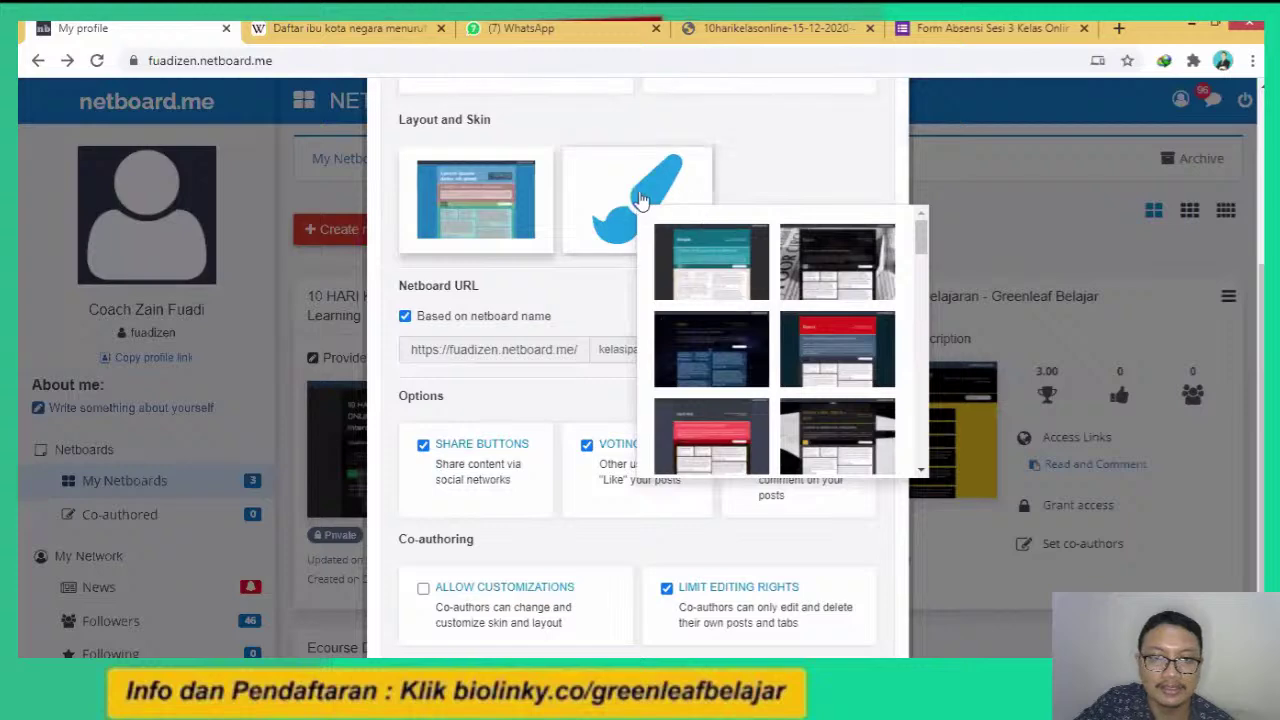
pyautogui.scroll(1, 686, 191)
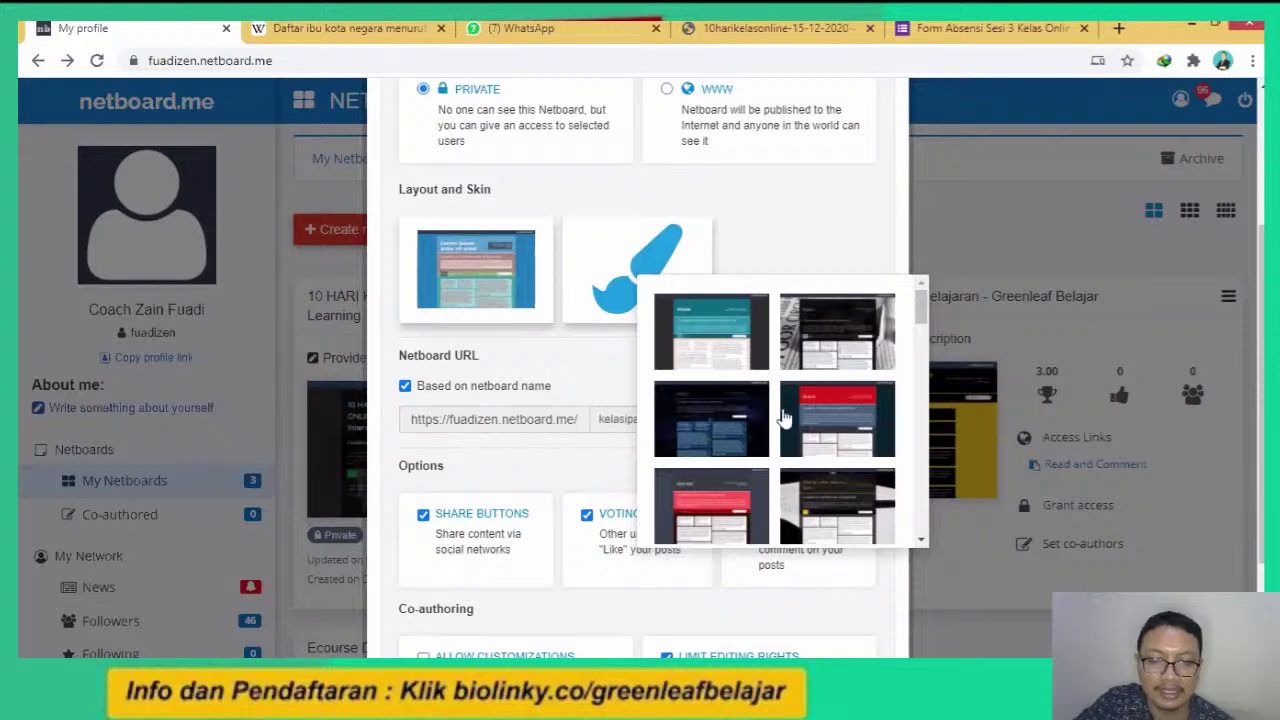
pyautogui.moveTo(925, 311); pyautogui.dragTo(920, 390)
pyautogui.click(858, 383)
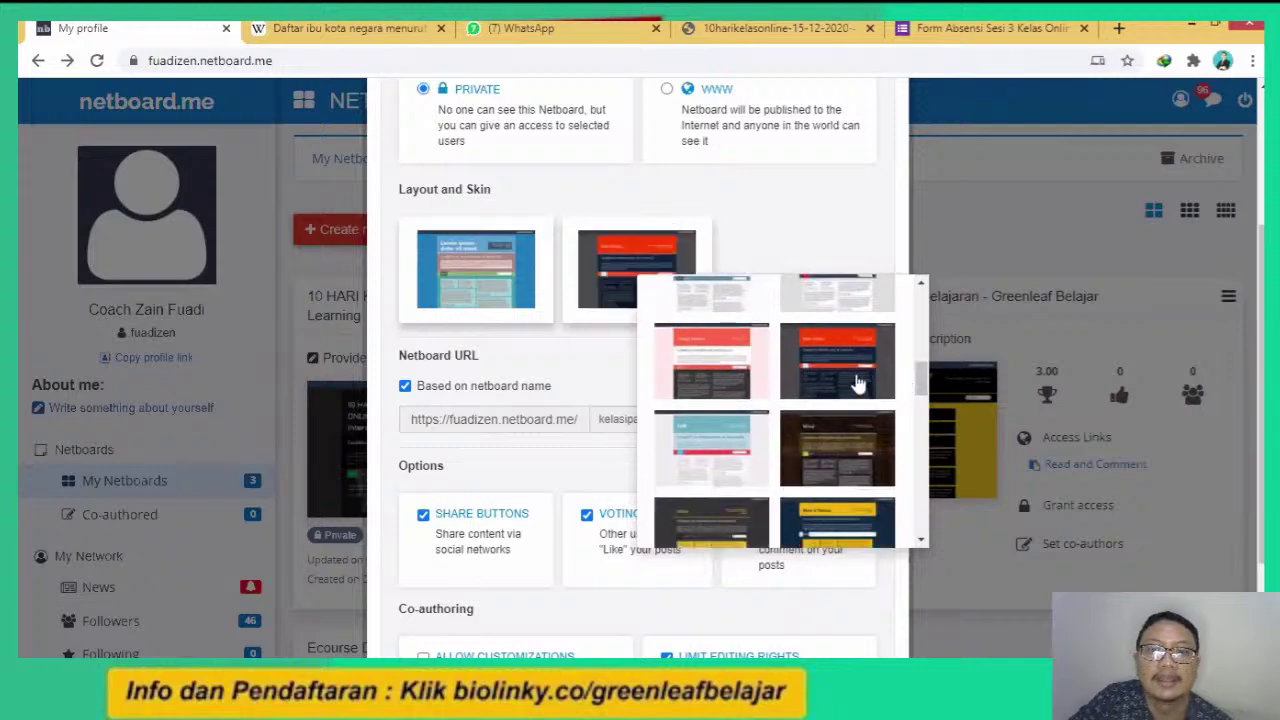
pyautogui.moveTo(918, 376); pyautogui.dragTo(921, 402)
pyautogui.click(872, 430)
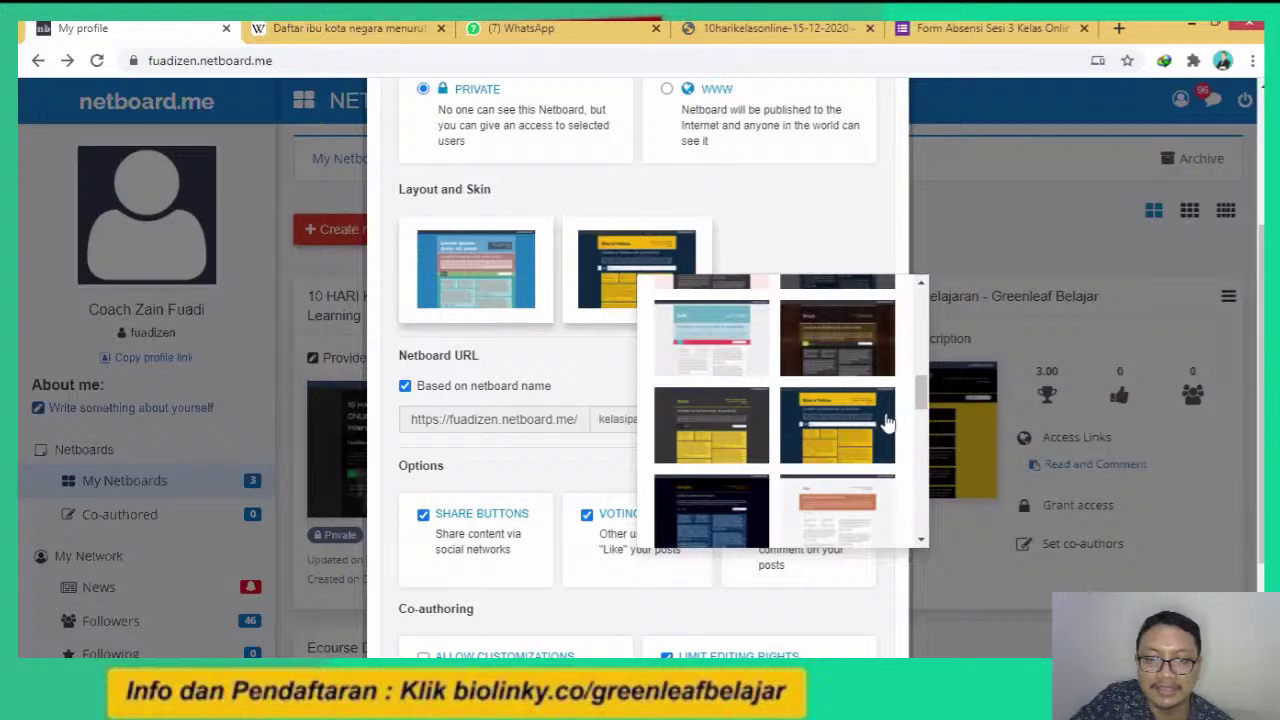
pyautogui.click(828, 213)
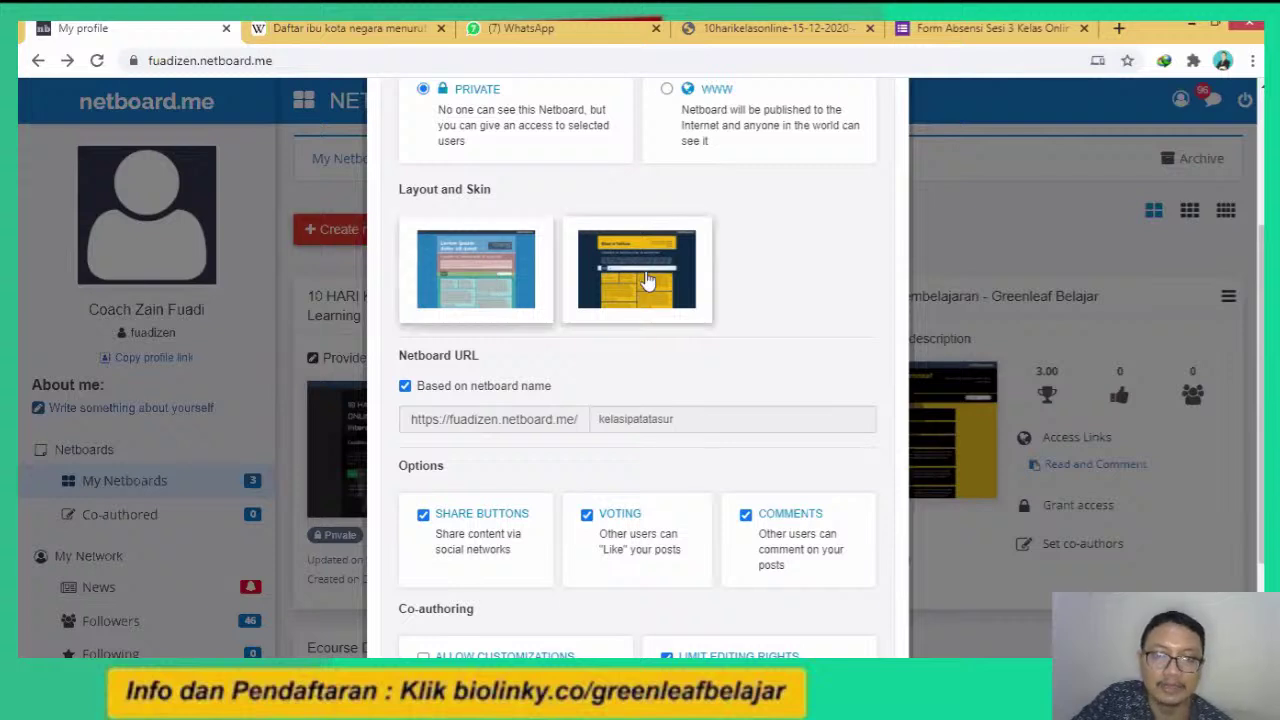
# Turn off the name-based URL and set the netboard's custom URL ending to "tatasurya" followed by the owner's first name.
pyautogui.scroll(-1, 772, 294)
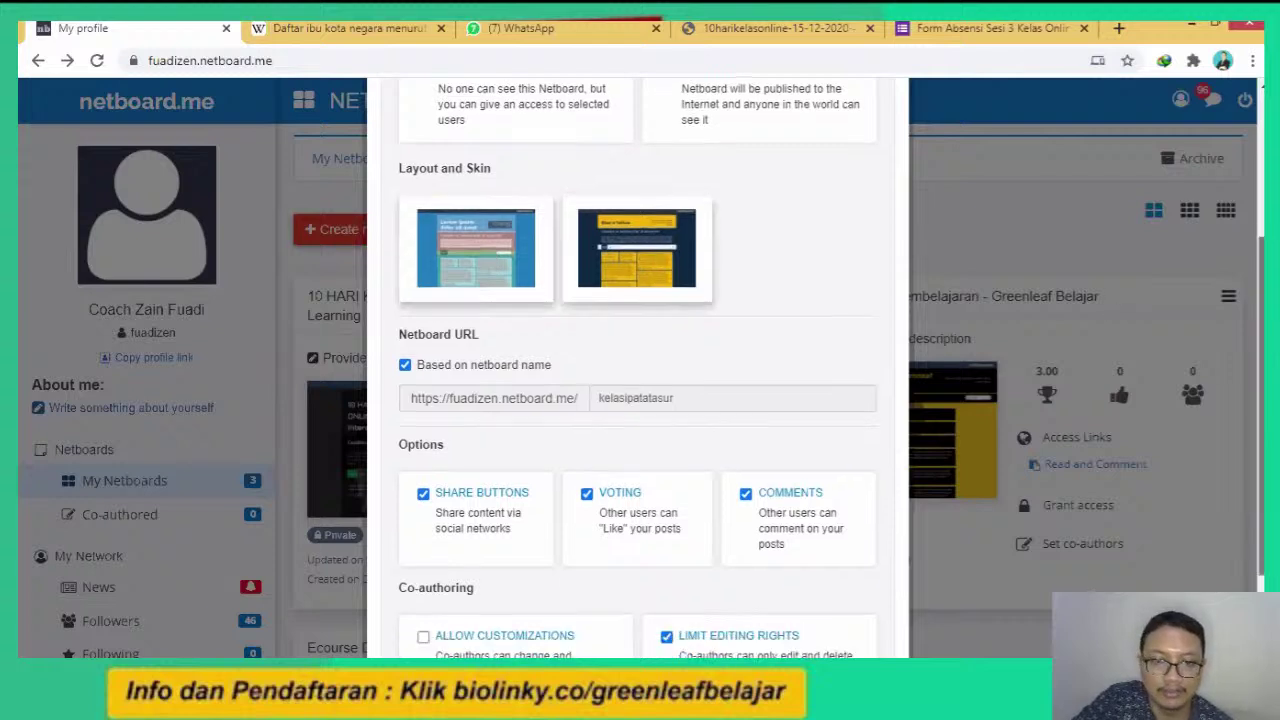
pyautogui.click(405, 358)
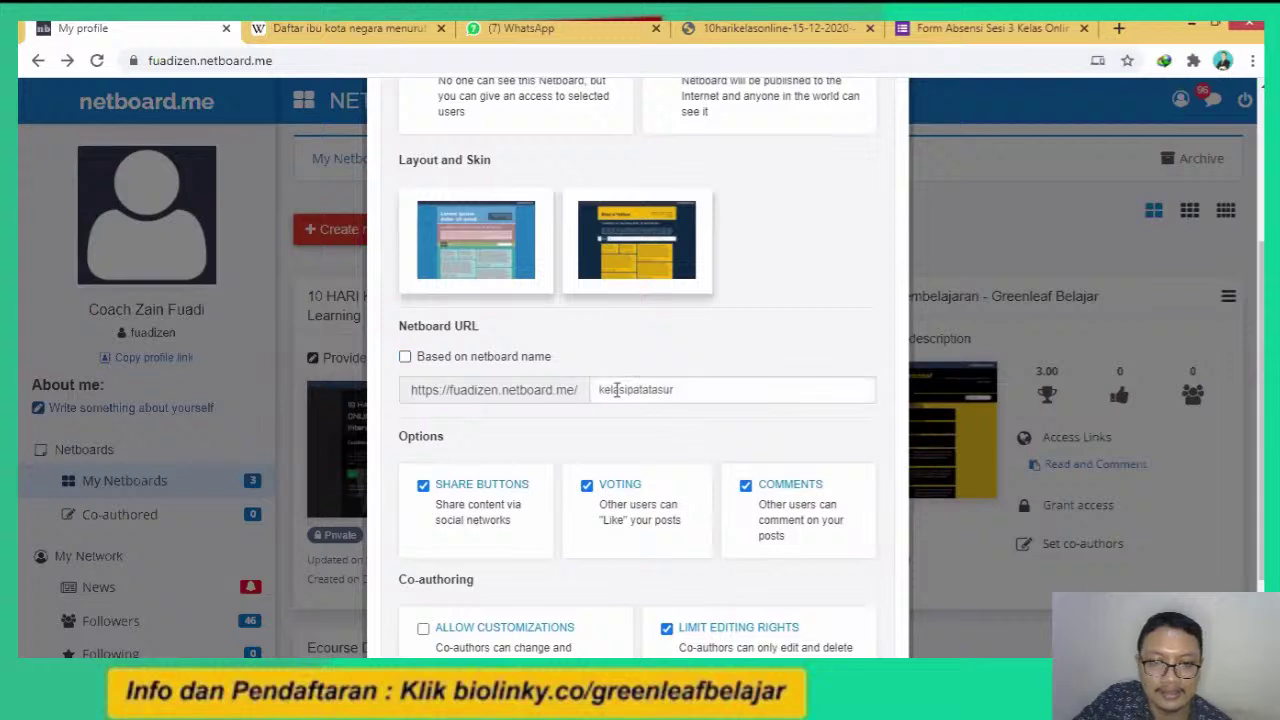
pyautogui.click(405, 358)
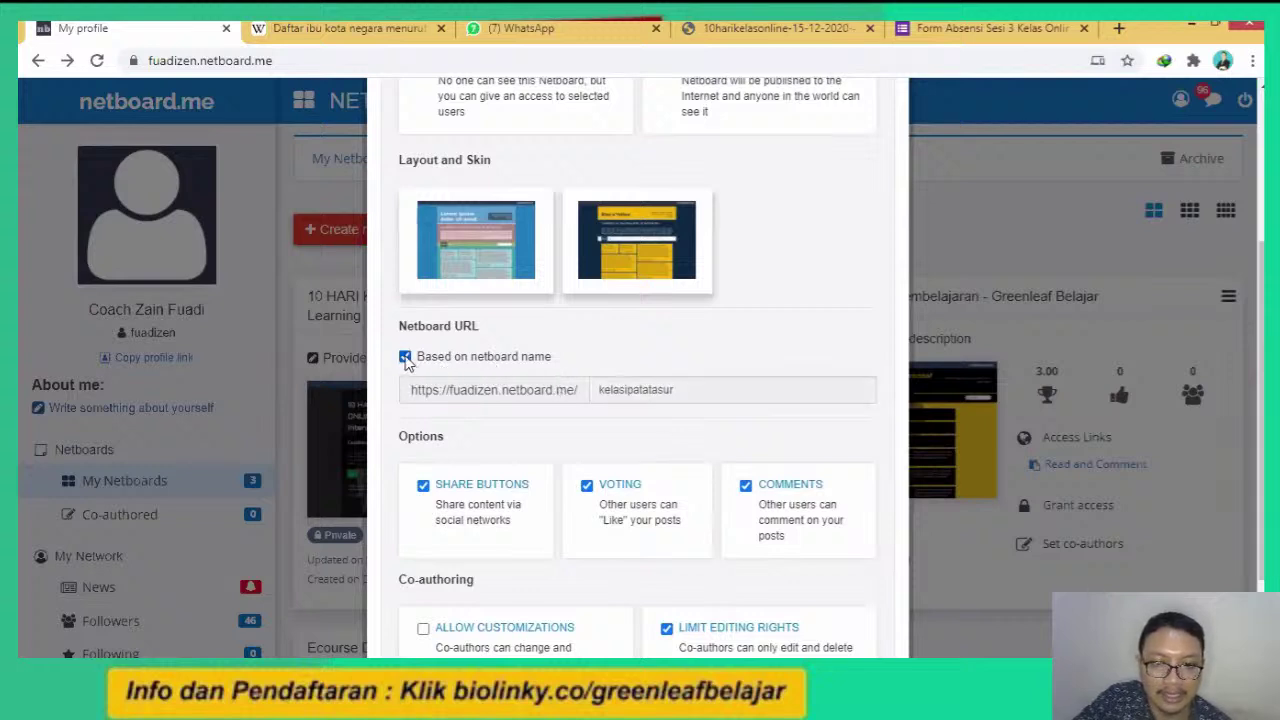
pyautogui.click(405, 358)
pyautogui.click(689, 390)
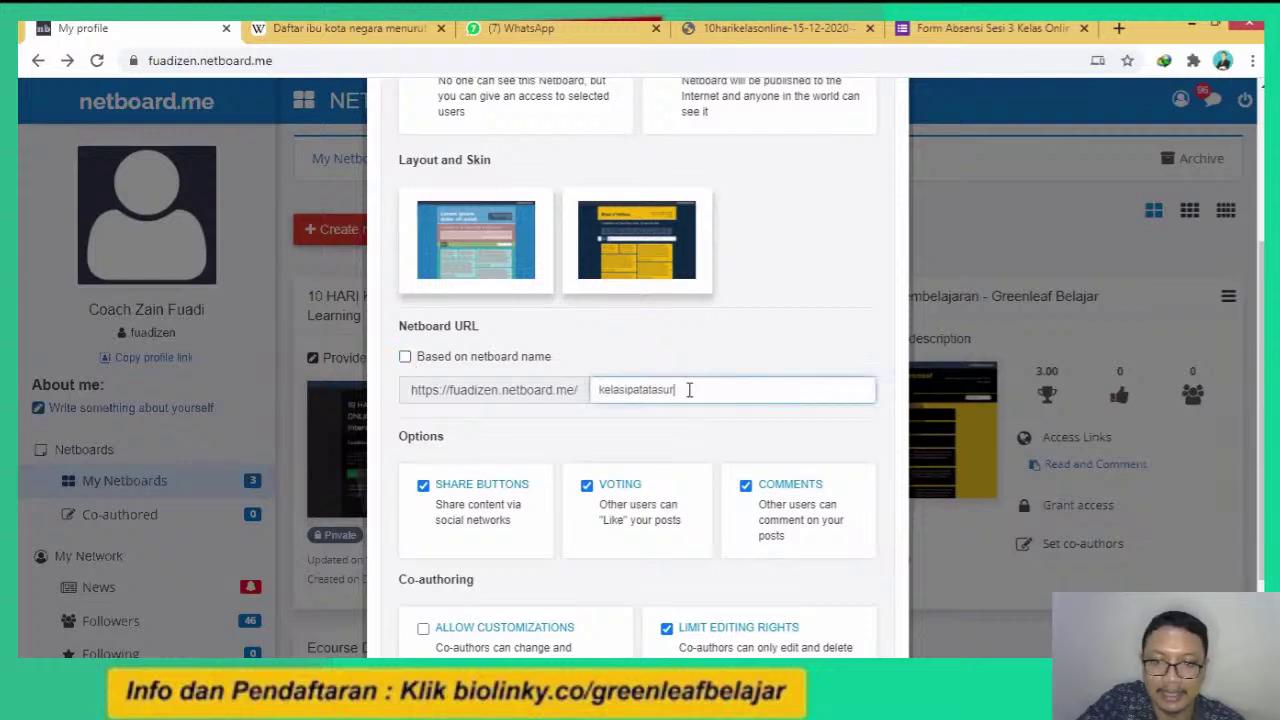
pyautogui.press('BackSpace')
pyautogui.press('BackSpace')
pyautogui.press('BackSpace')
pyautogui.press('BackSpace')
pyautogui.press('BackSpace')
pyautogui.press('BackSpace')
pyautogui.press('BackSpace')
pyautogui.press('BackSpace')
pyautogui.press('BackSpace')
pyautogui.press('BackSpace')
pyautogui.press('BackSpace')
pyautogui.press('BackSpace')
pyautogui.press('BackSpace')
pyautogui.press('BackSpace')
pyautogui.write('tatasuryazai')
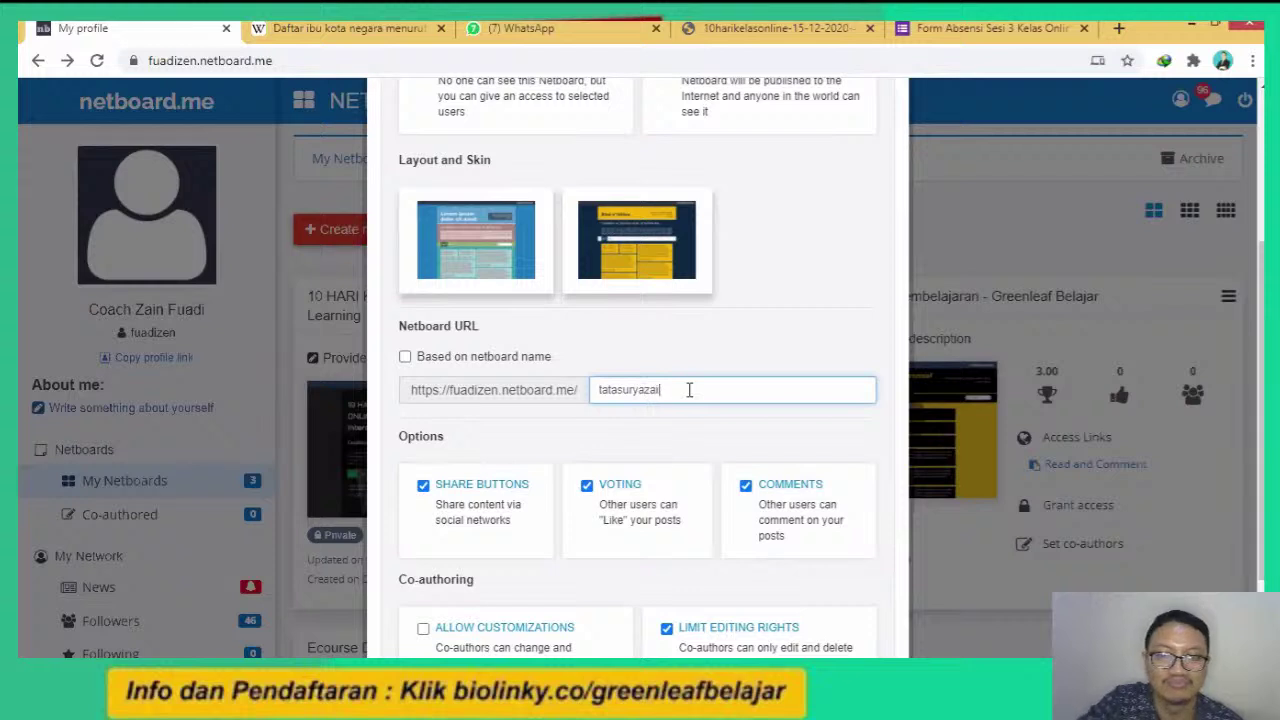
pyautogui.write('n')
pyautogui.moveTo(1261, 400); pyautogui.dragTo(1261, 488)
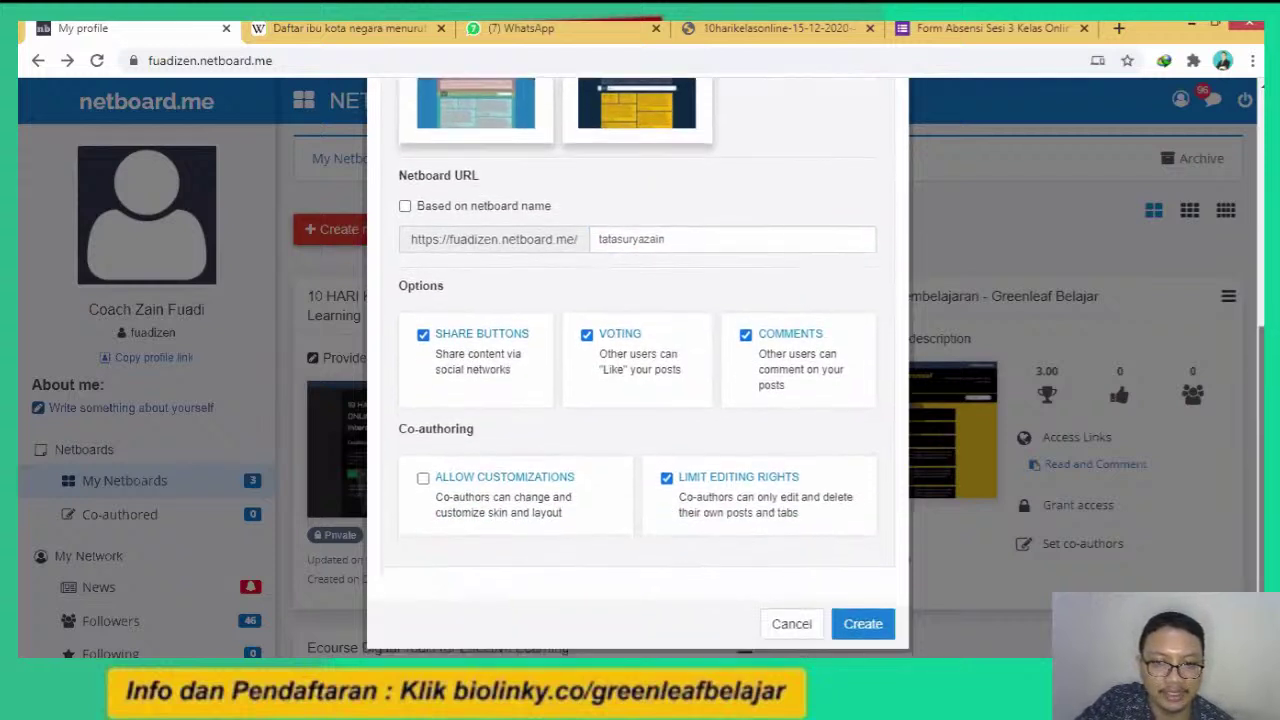
# Turn off share buttons and voting, keep comments and limited editing rights for co-authors, and create the netboard.
pyautogui.click(424, 336)
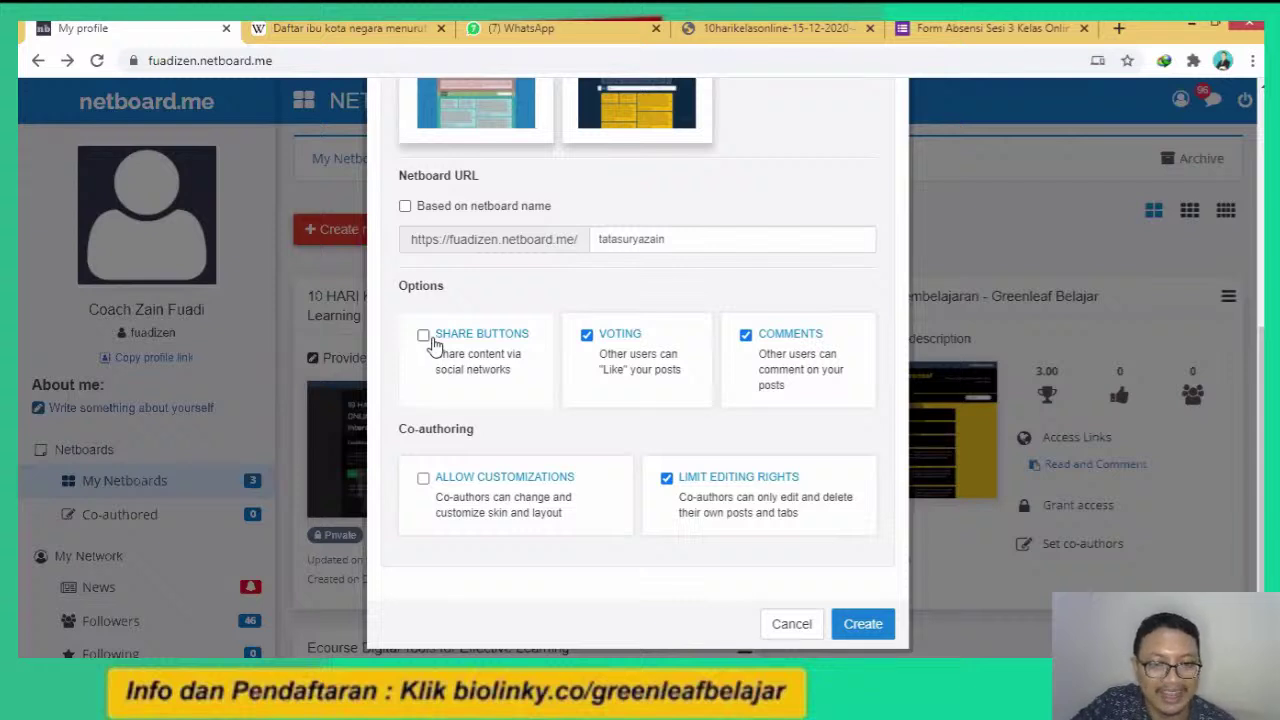
pyautogui.click(425, 338)
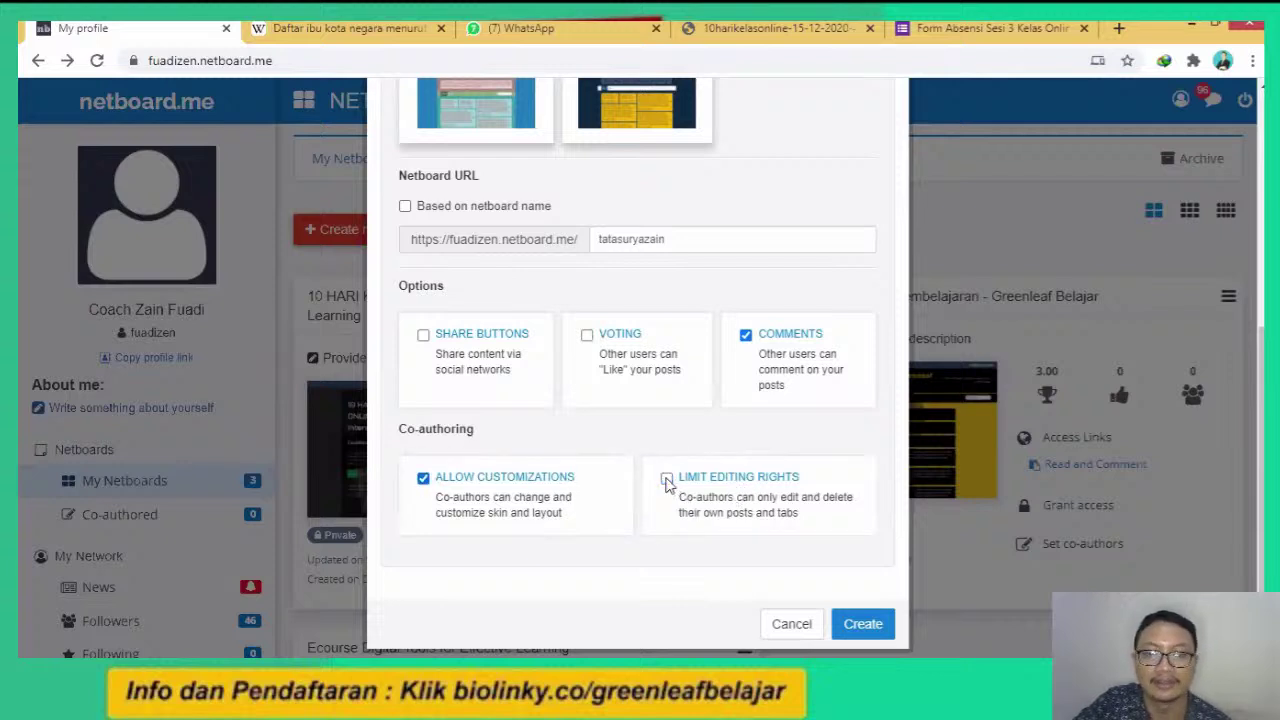
pyautogui.click(423, 478)
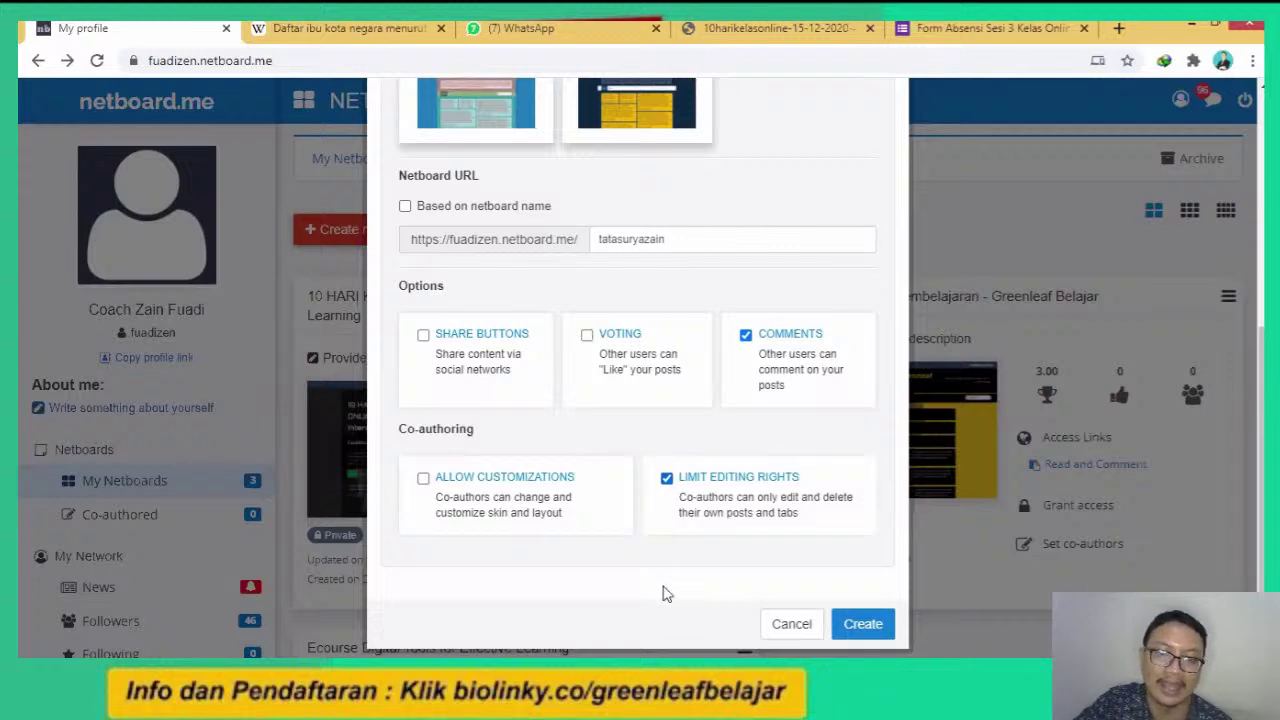
pyautogui.click(862, 622)
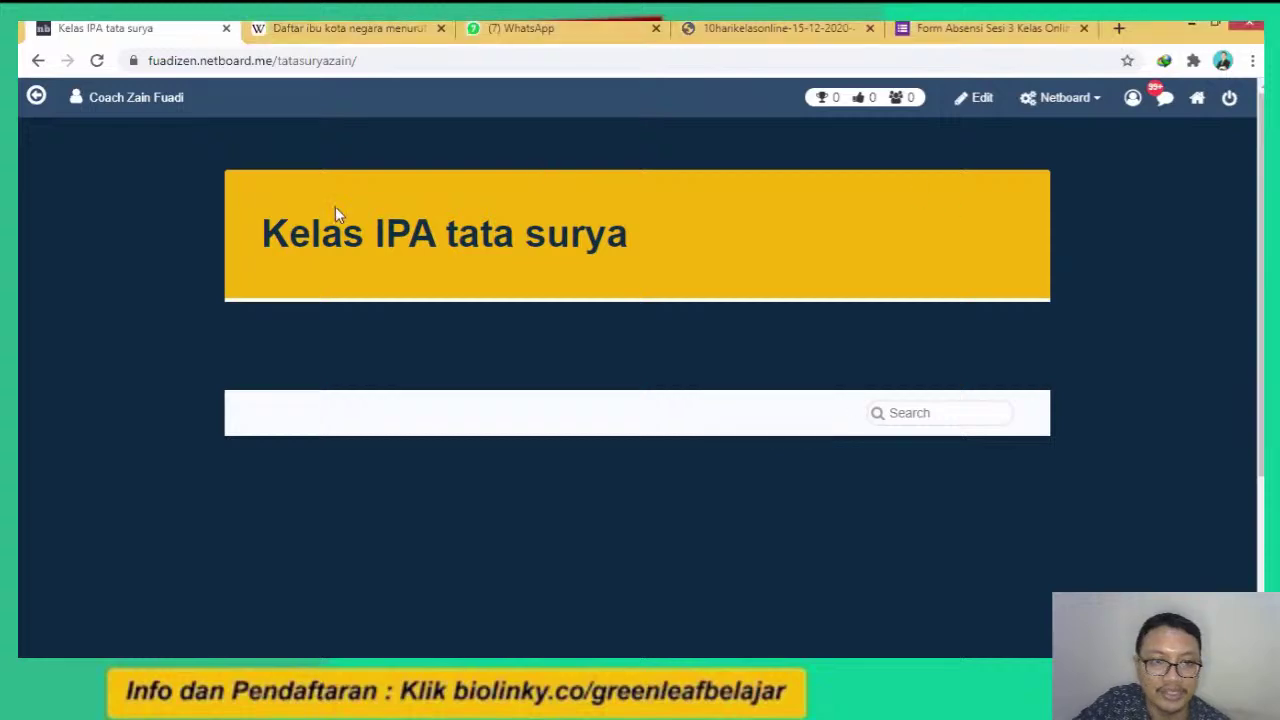
# Put the new netboard in edit mode and check the text editors of the title and additional header section without changing them.
pyautogui.click(980, 98)
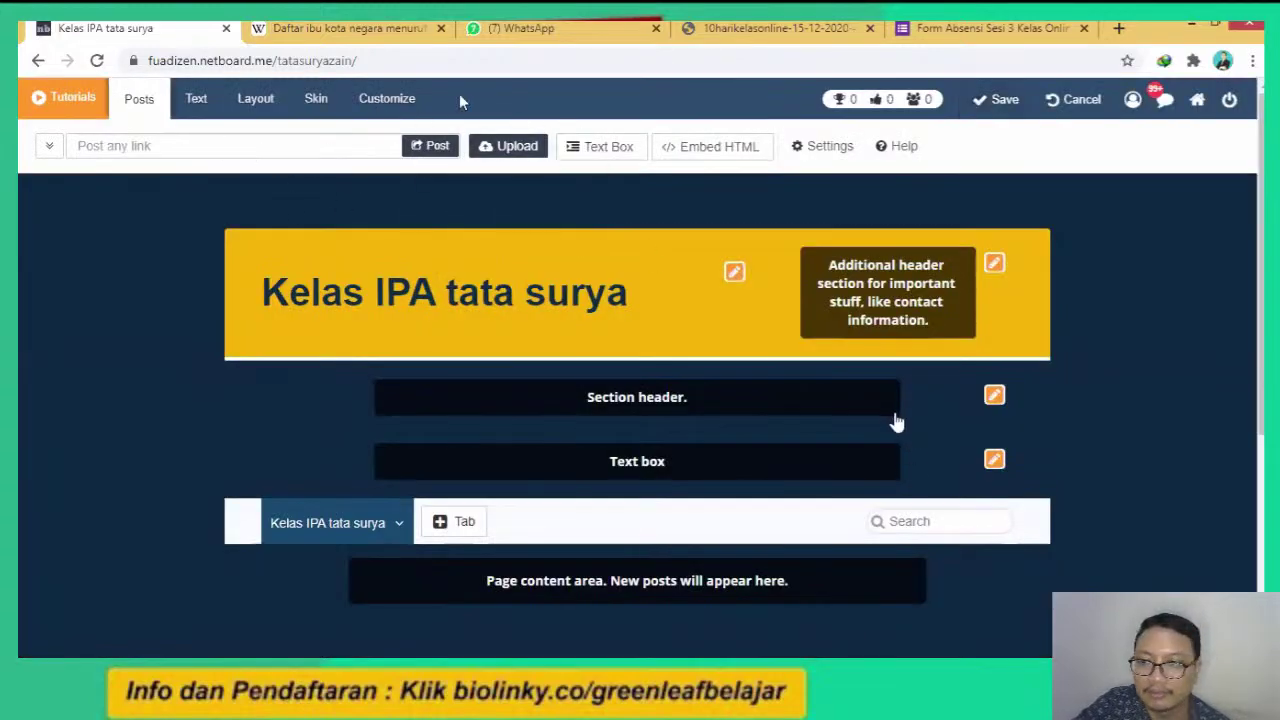
pyautogui.scroll(-2, 871, 426)
pyautogui.scroll(2, 854, 429)
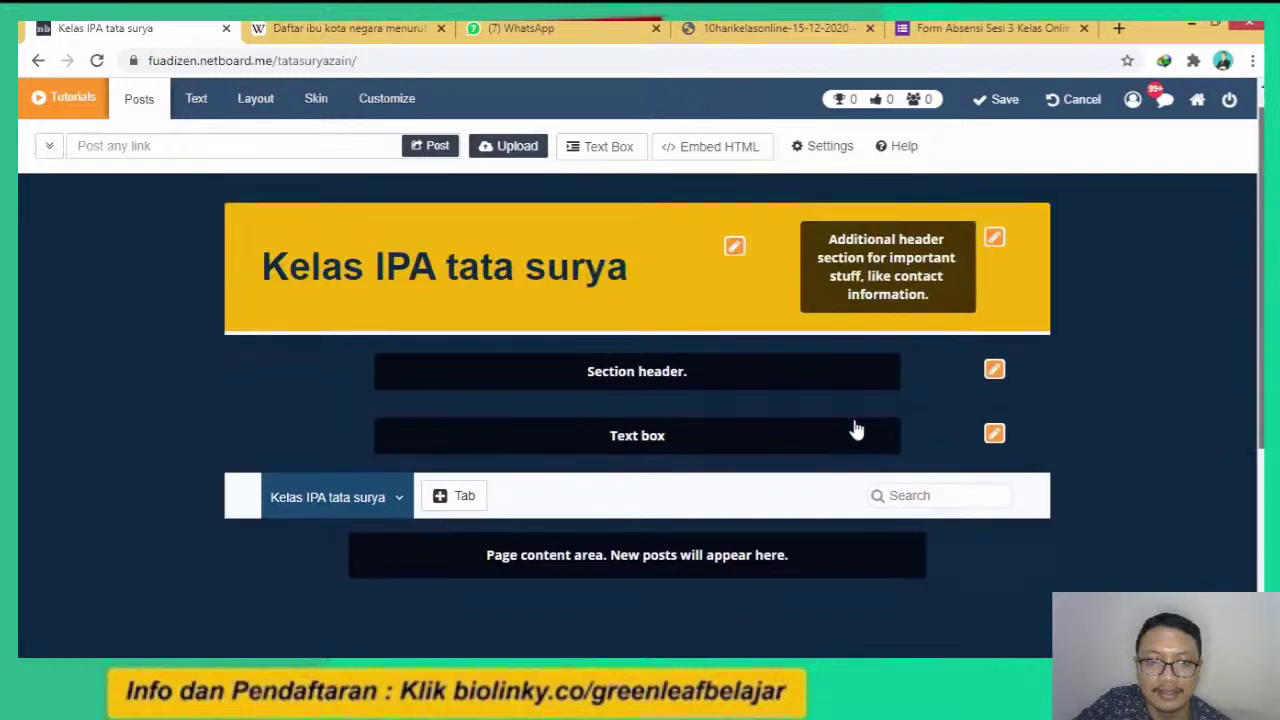
pyautogui.scroll(-1, 846, 429)
pyautogui.scroll(1, 845, 430)
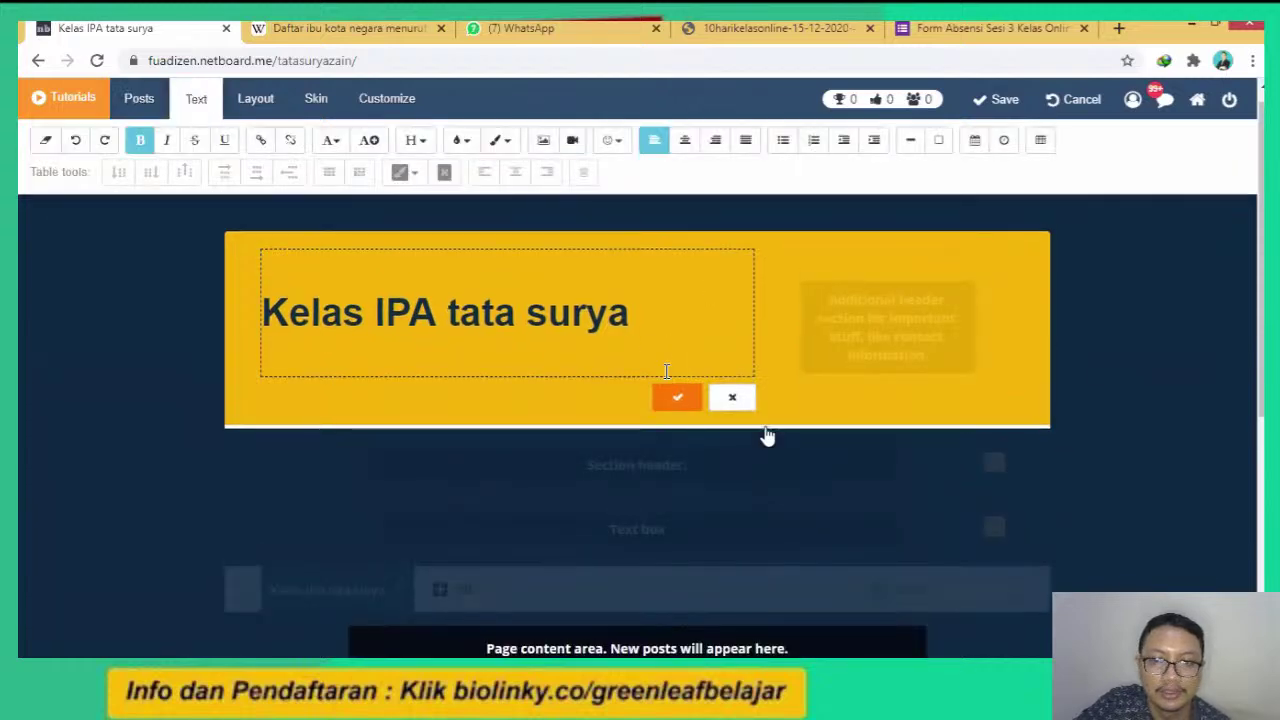
pyautogui.click(677, 397)
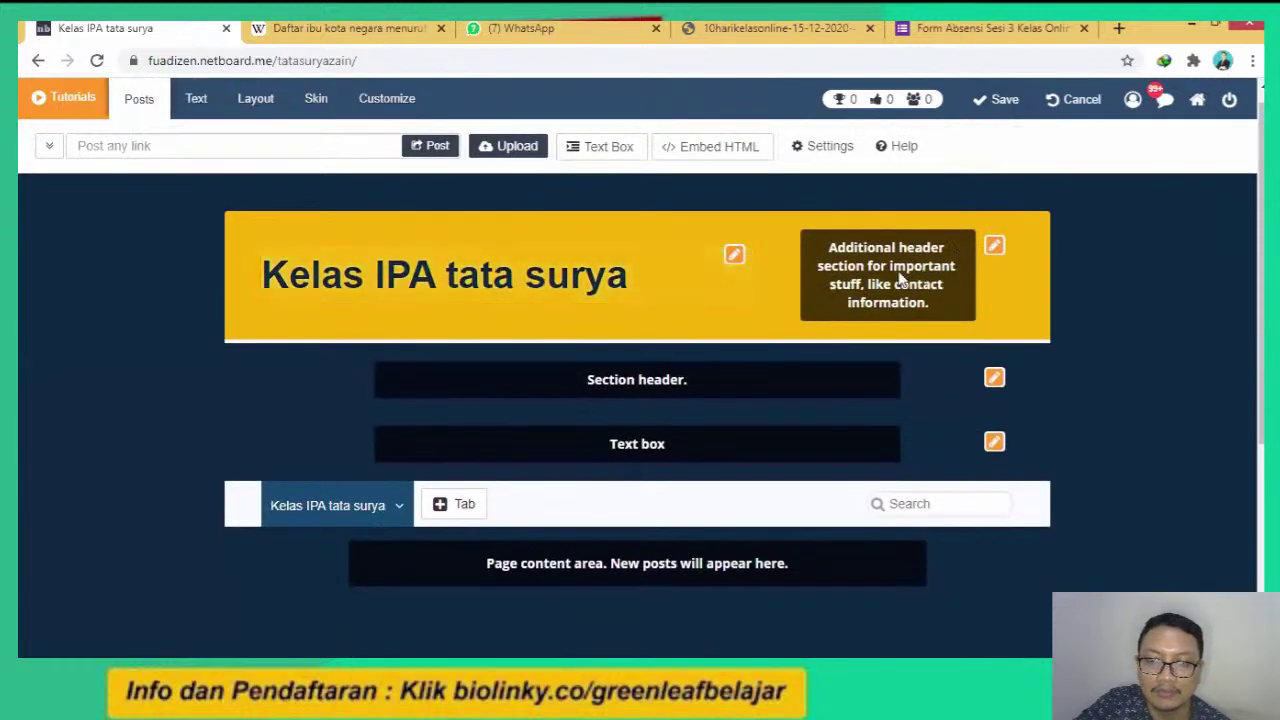
pyautogui.click(994, 247)
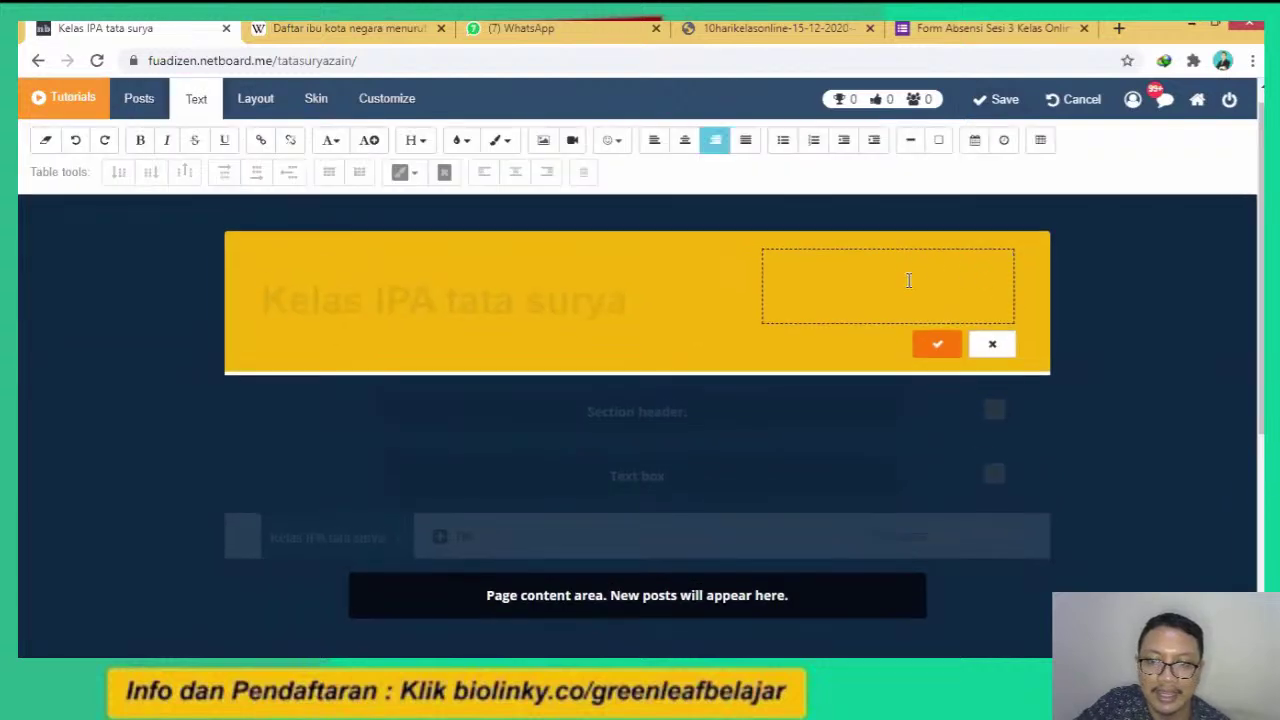
pyautogui.click(942, 343)
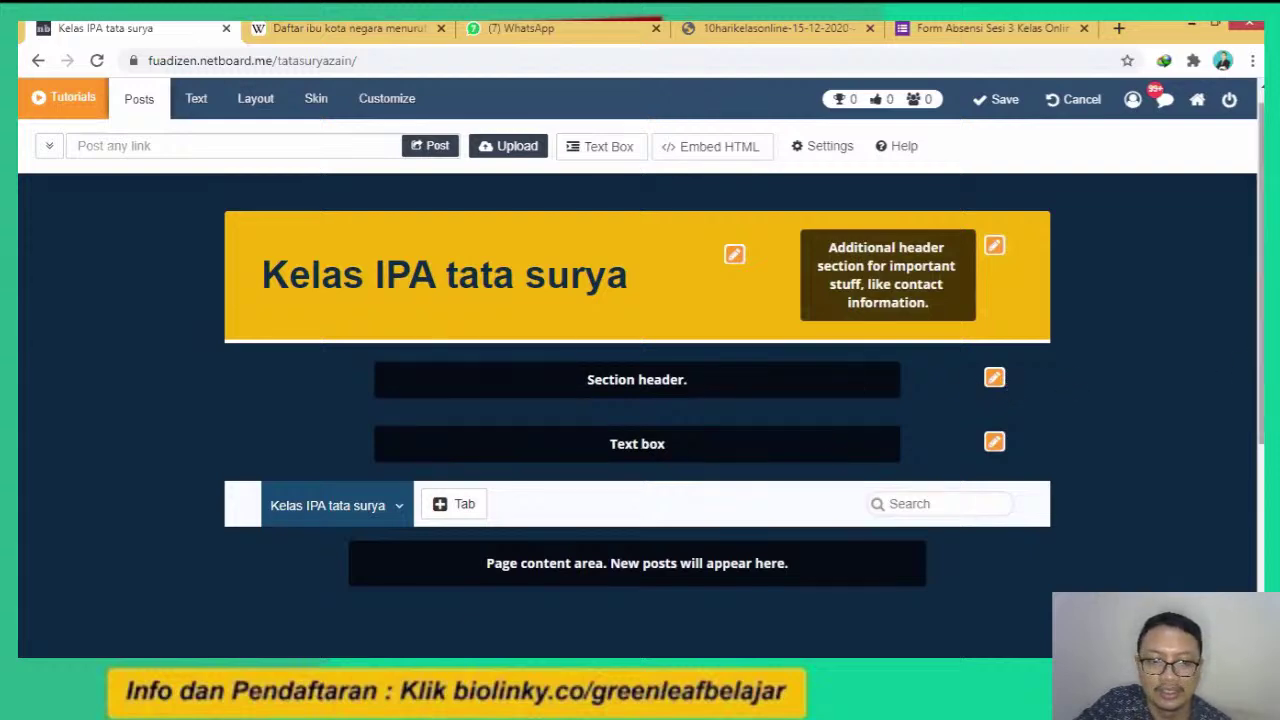
# Examine the netboard's section header, text box, tab bar and page content area.
pyautogui.moveTo(1257, 357); pyautogui.dragTo(1257, 413)
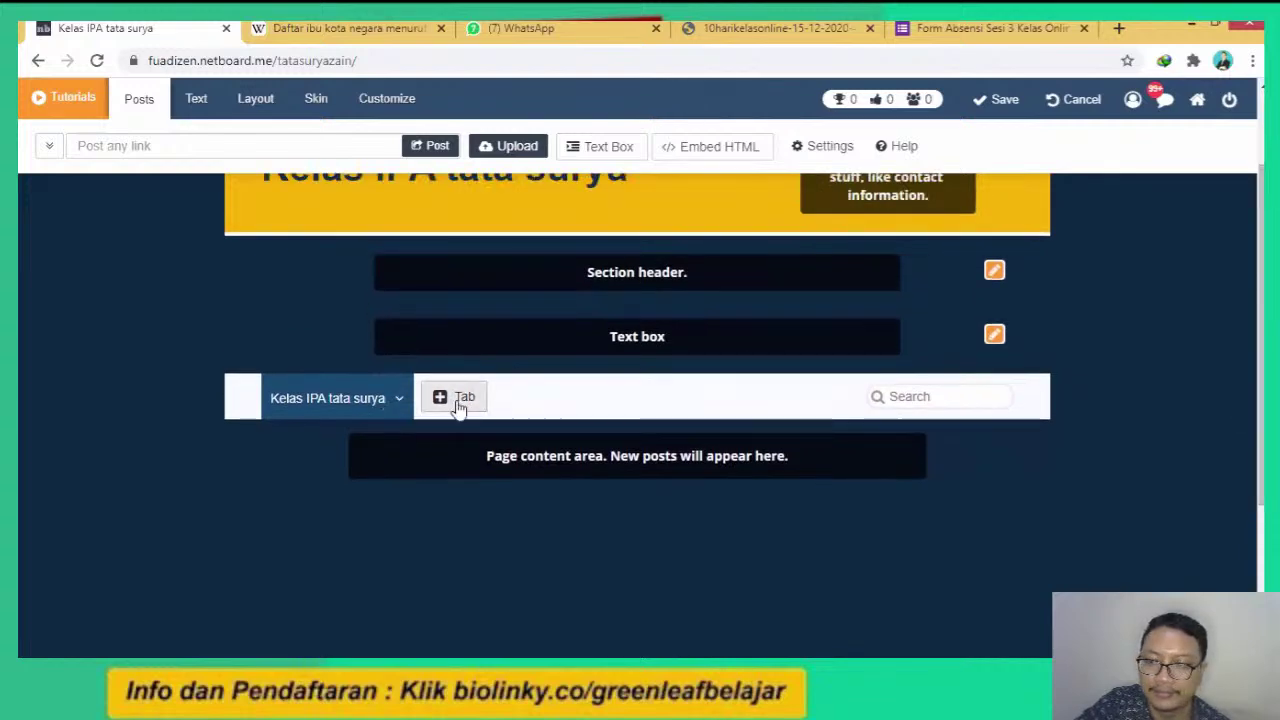
pyautogui.scroll(1, 637, 400)
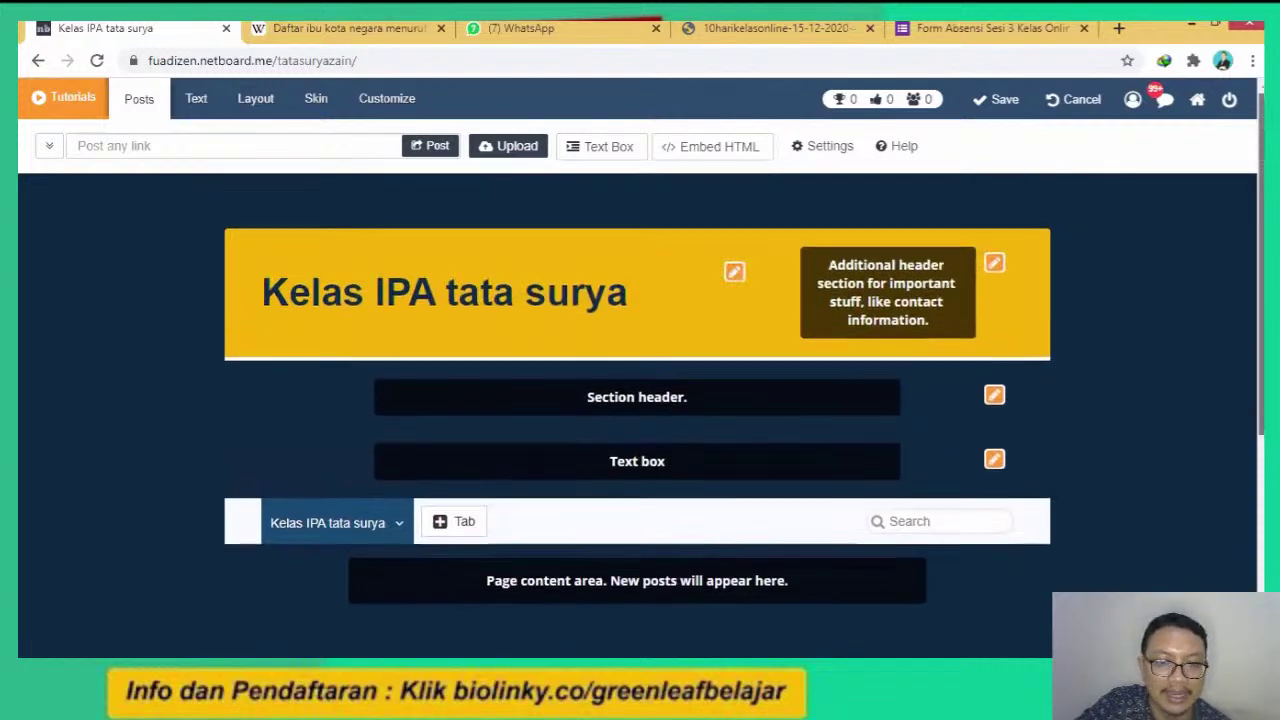
pyautogui.scroll(-4, 637, 400)
pyautogui.scroll(4, 637, 400)
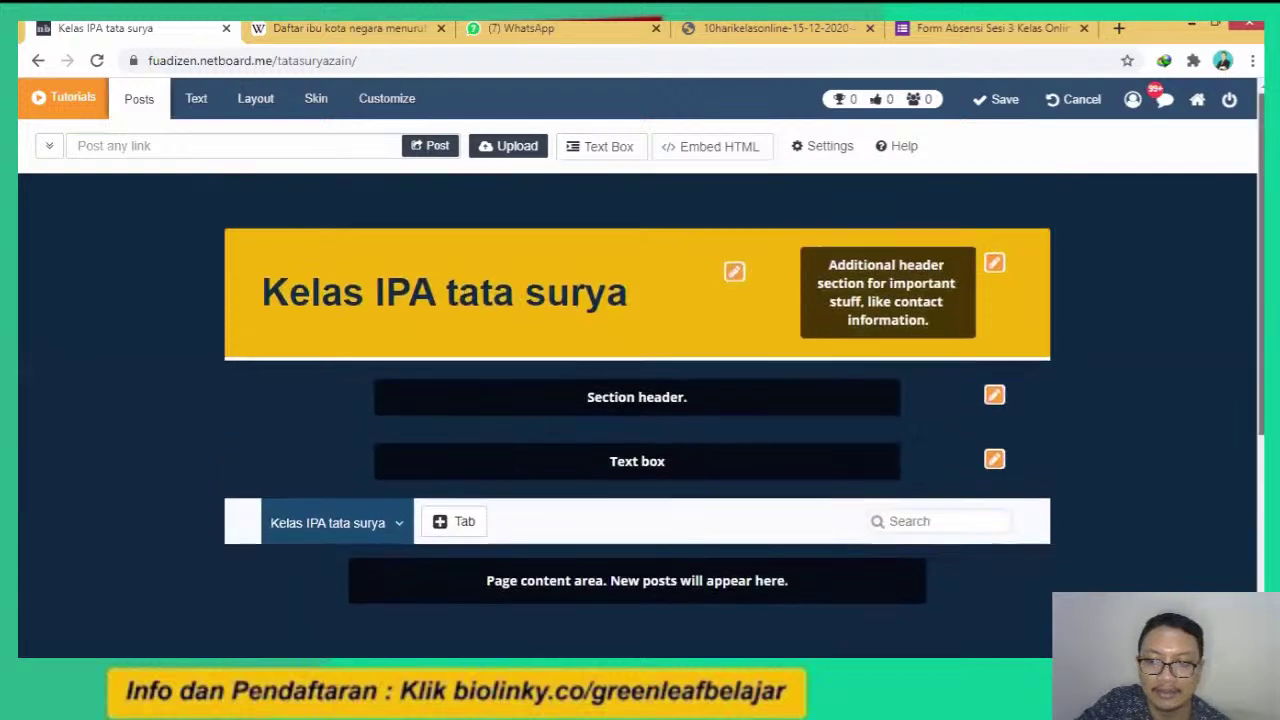
pyautogui.scroll(-4, 637, 400)
pyautogui.scroll(3, 637, 400)
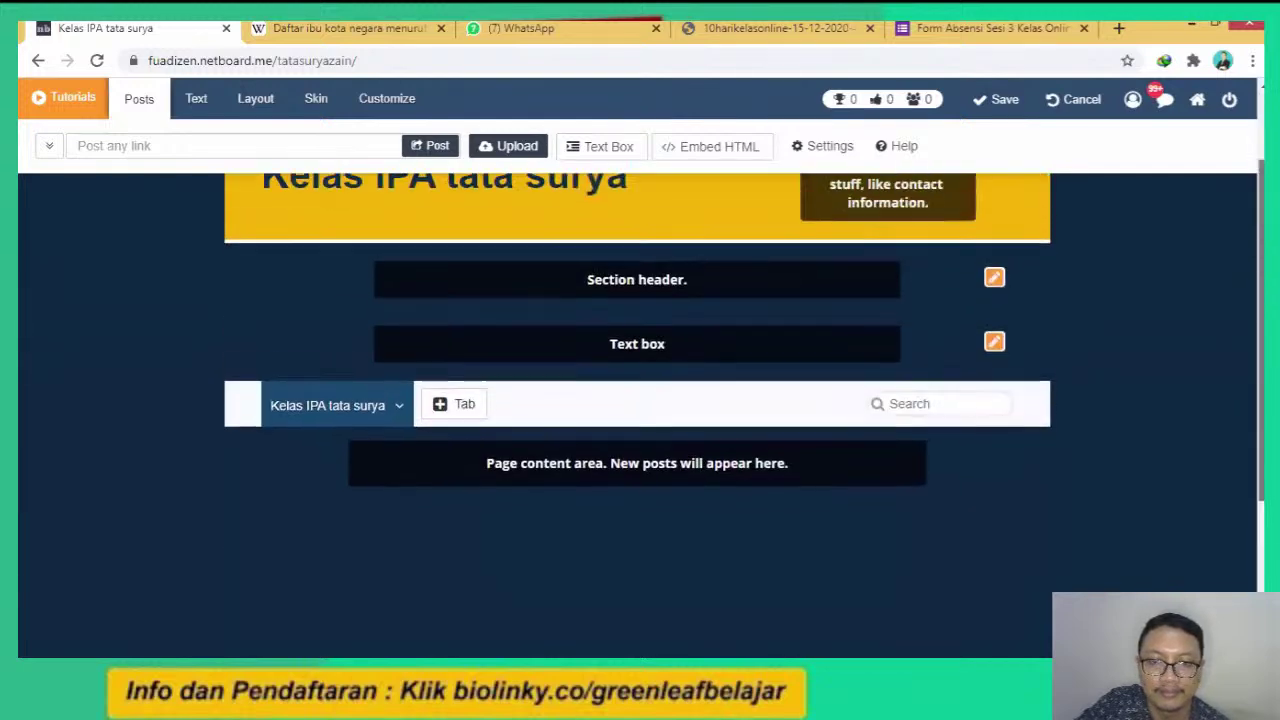
pyautogui.scroll(-1, 1167, 249)
pyautogui.scroll(2, 1167, 249)
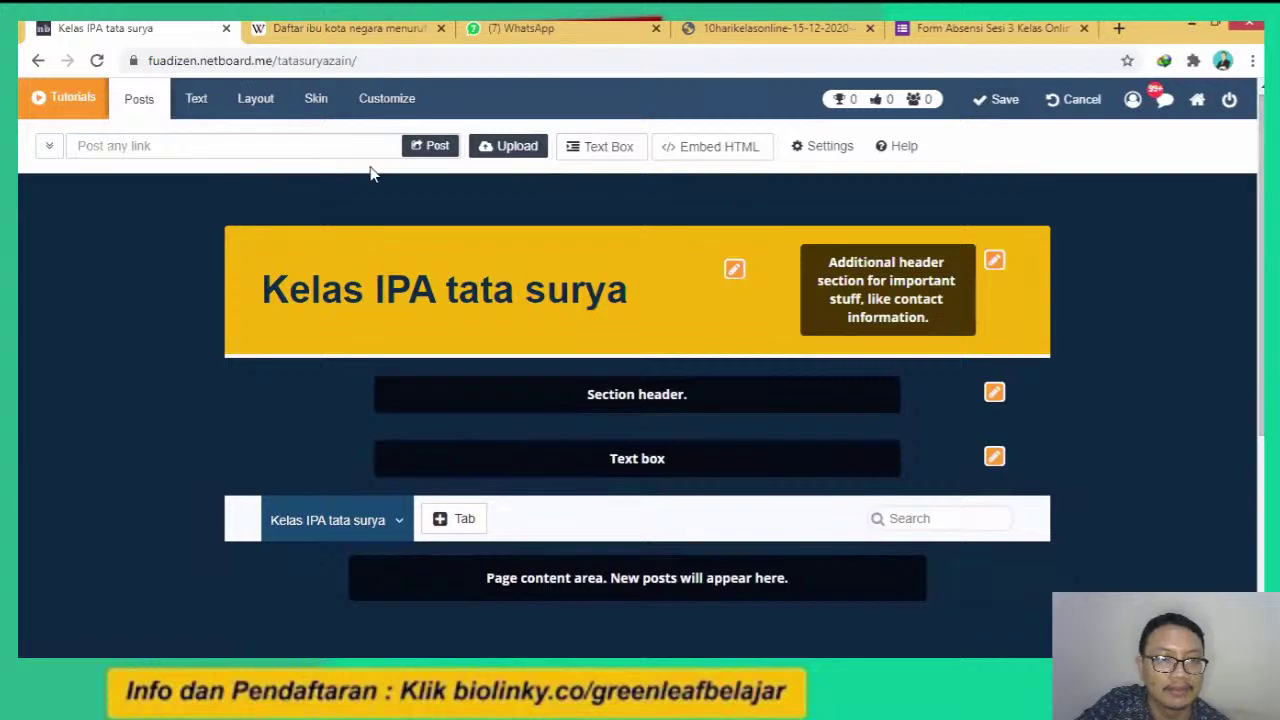
# Ready the netboard's link field for a post and open YouTube in a new browser tab.
pyautogui.click(246, 145)
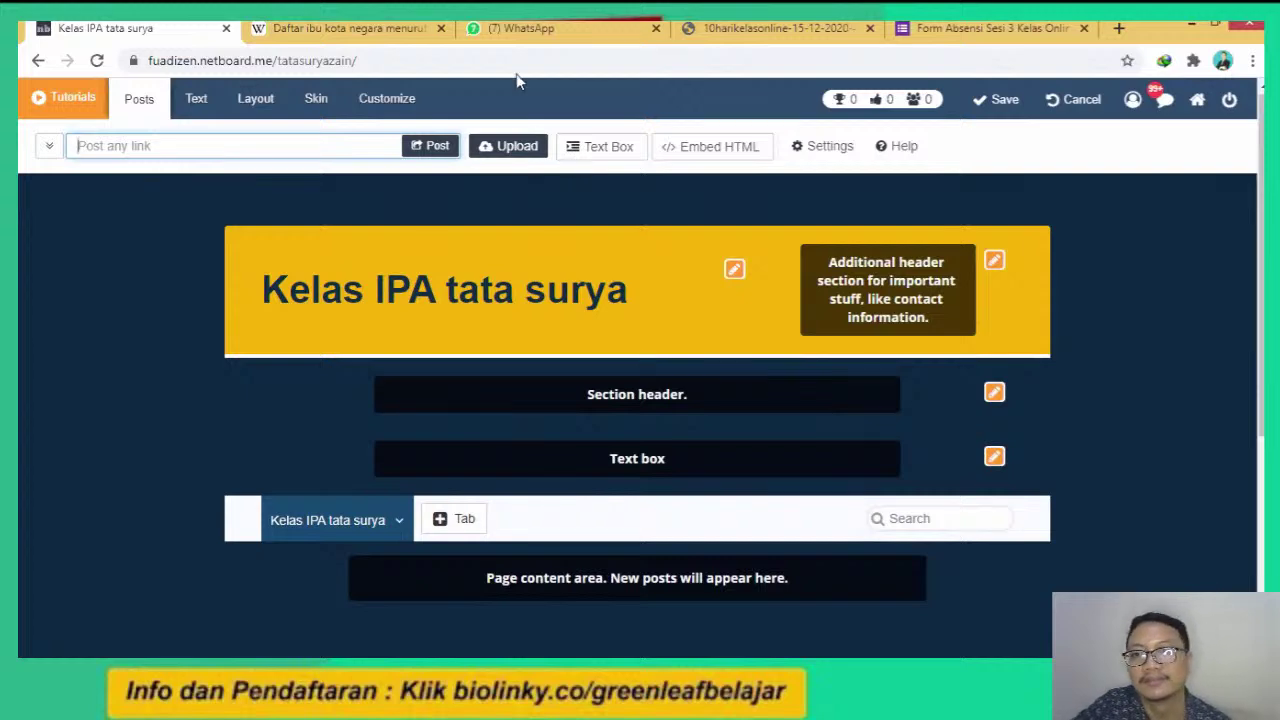
pyautogui.click(1119, 28)
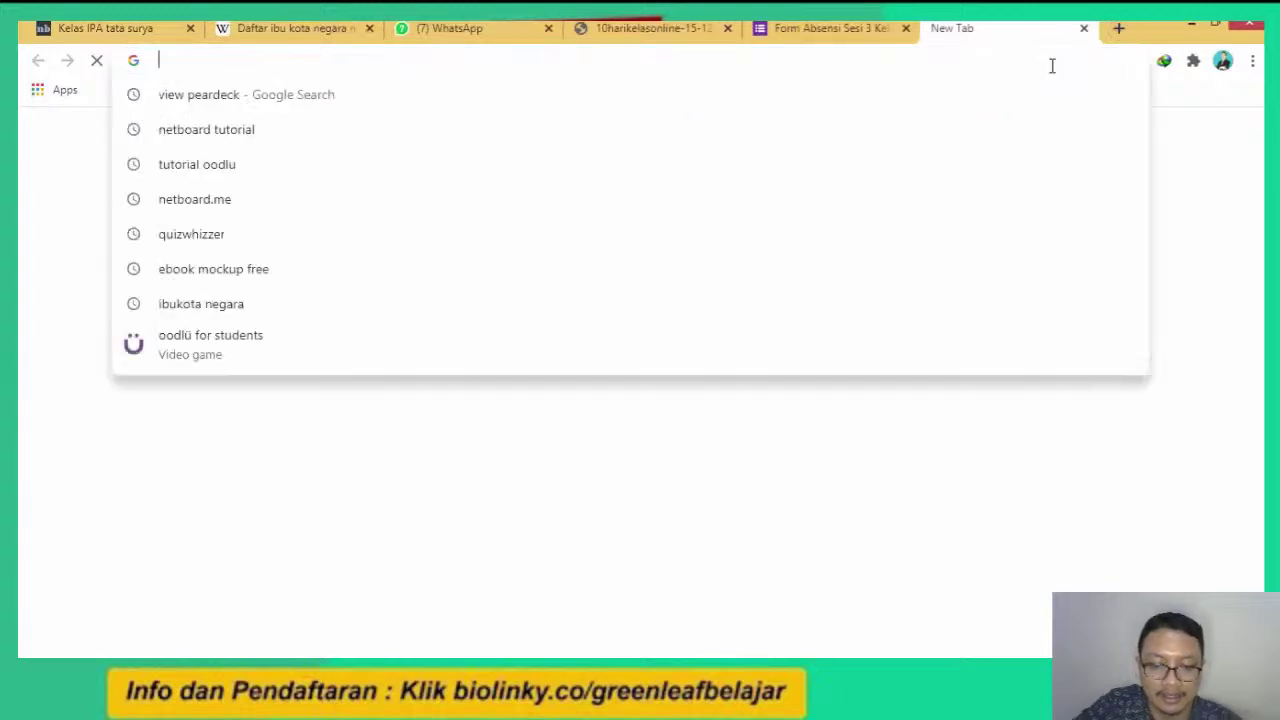
pyautogui.write('yp')
pyautogui.press('BackSpace')
pyautogui.press('BackSpace')
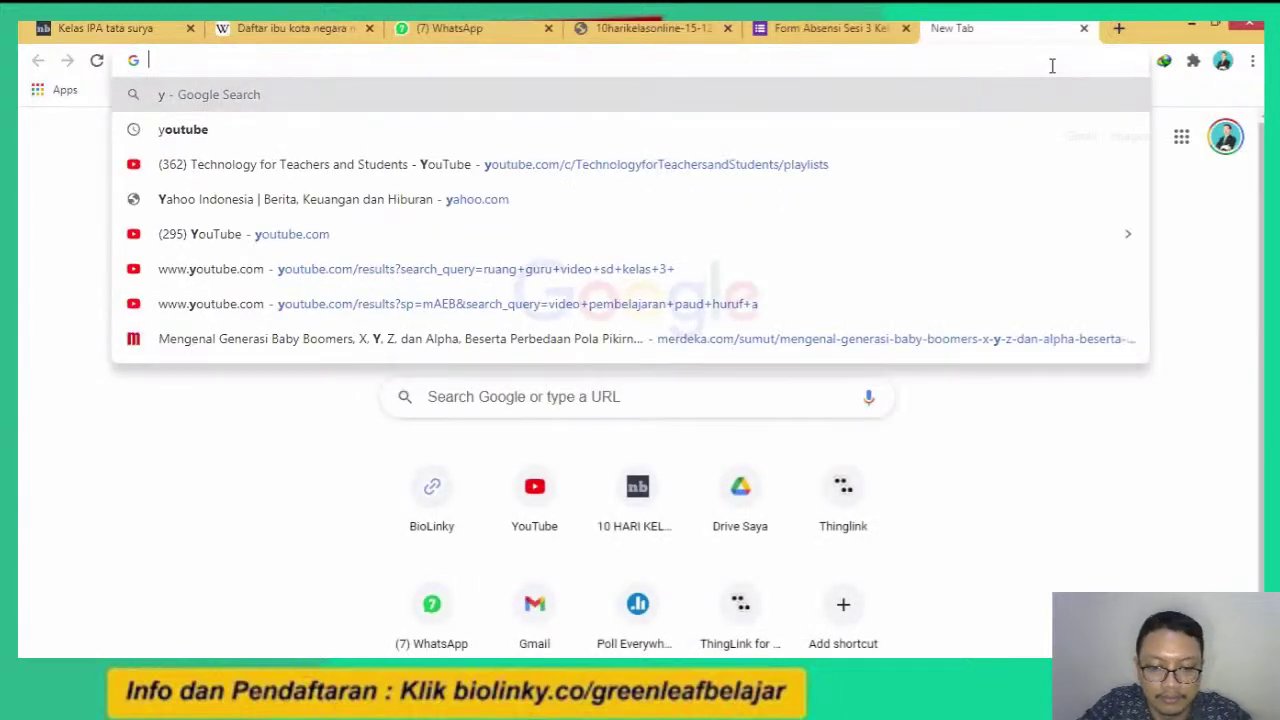
pyautogui.write('to')
pyautogui.press('BackSpace')
pyautogui.press('BackSpace')
pyautogui.click(868, 347)
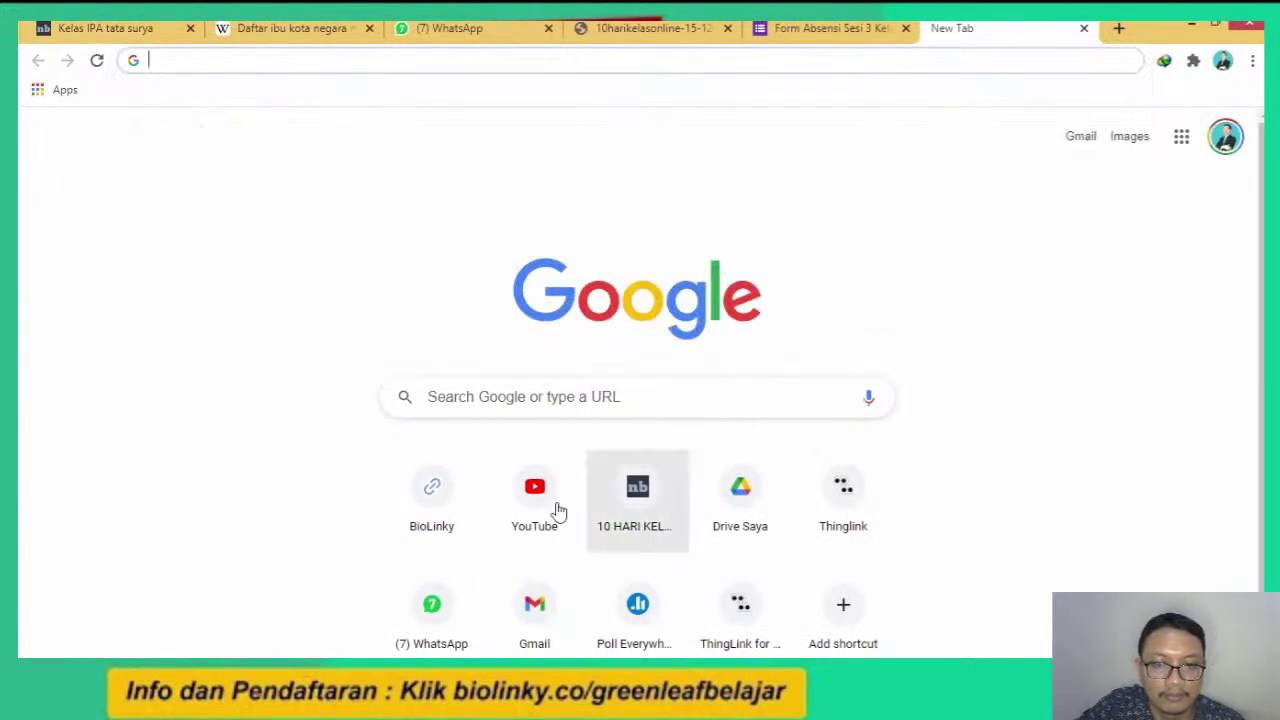
pyautogui.click(536, 500)
pyautogui.click(115, 27)
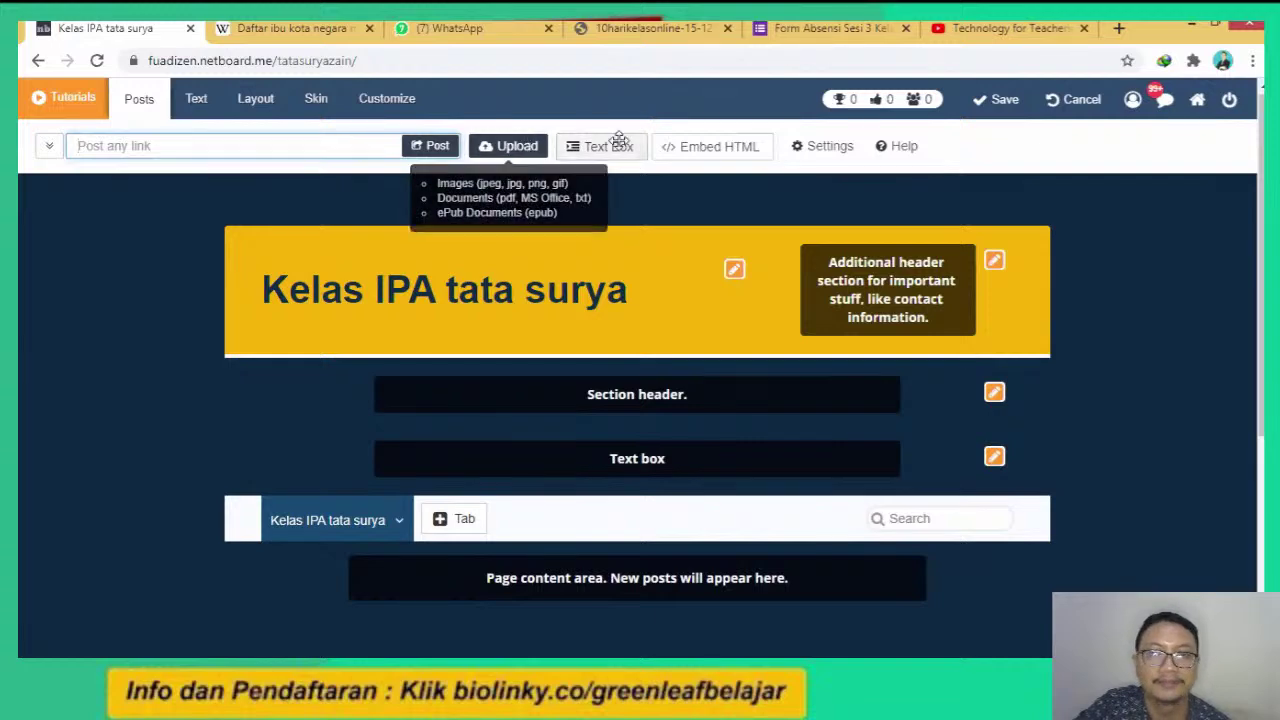
pyautogui.click(980, 27)
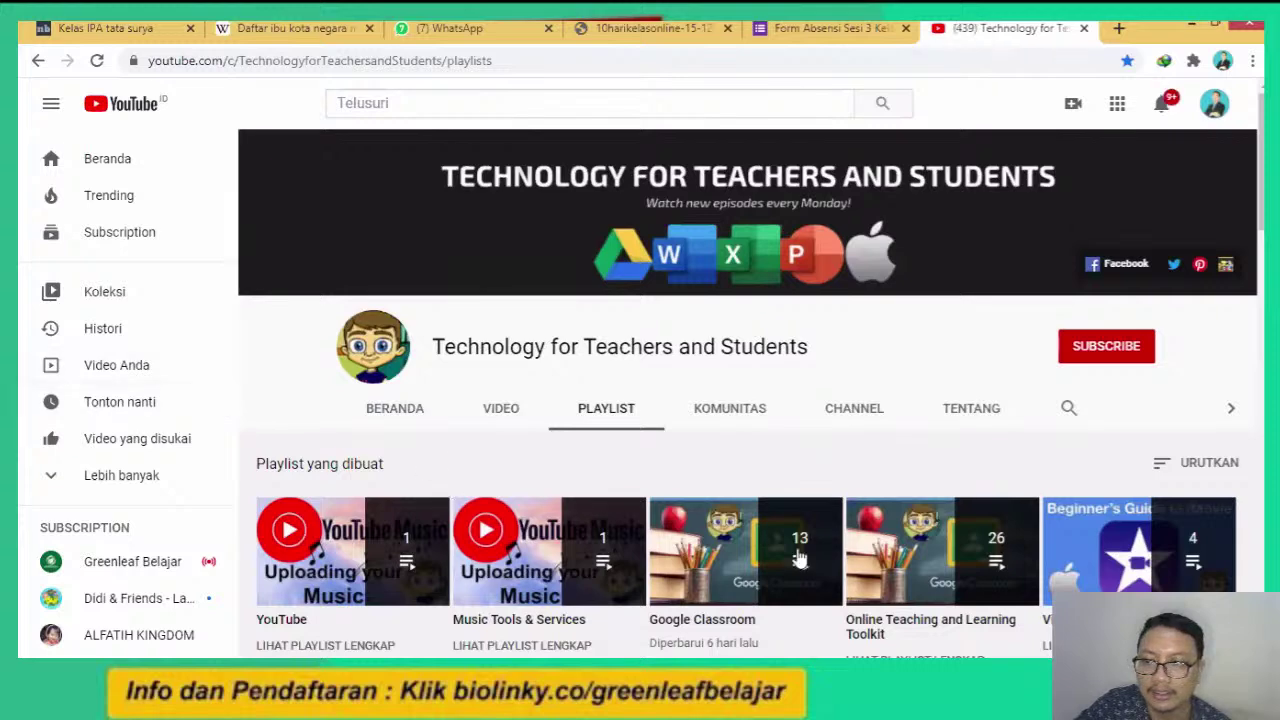
# Search YouTube for "taat surya".
pyautogui.scroll(-2, 463, 437)
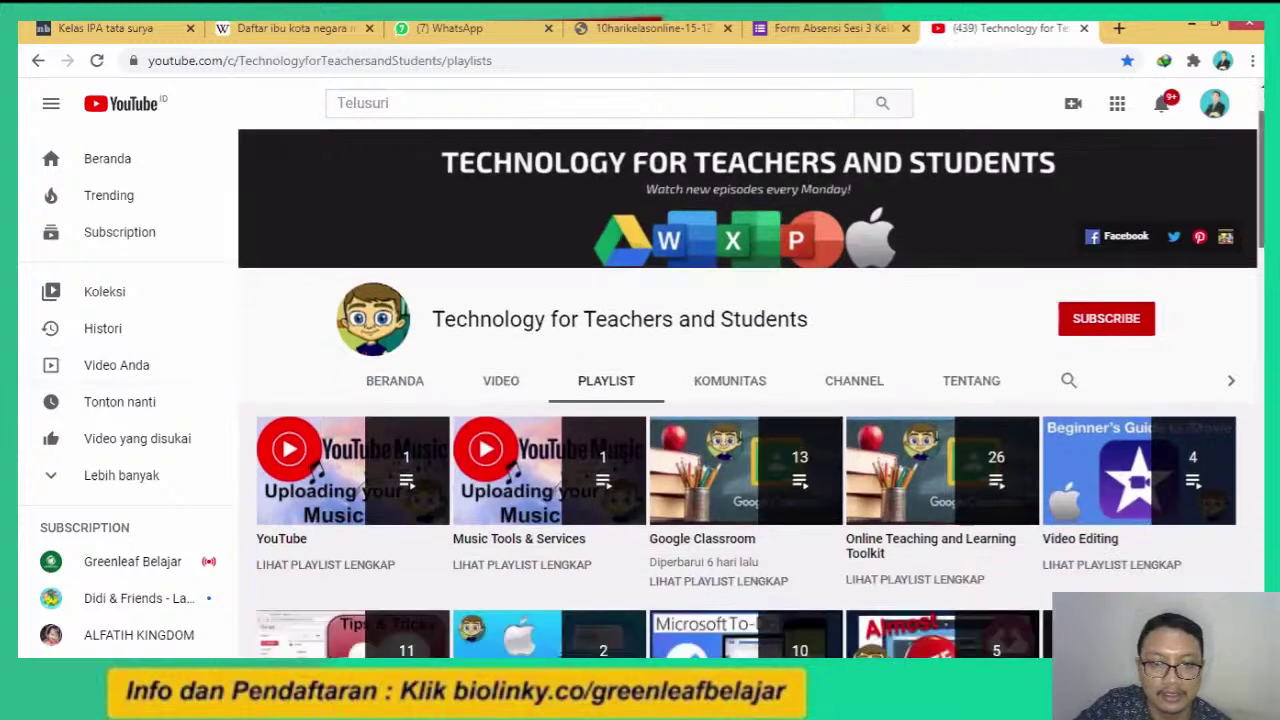
pyautogui.click(336, 436)
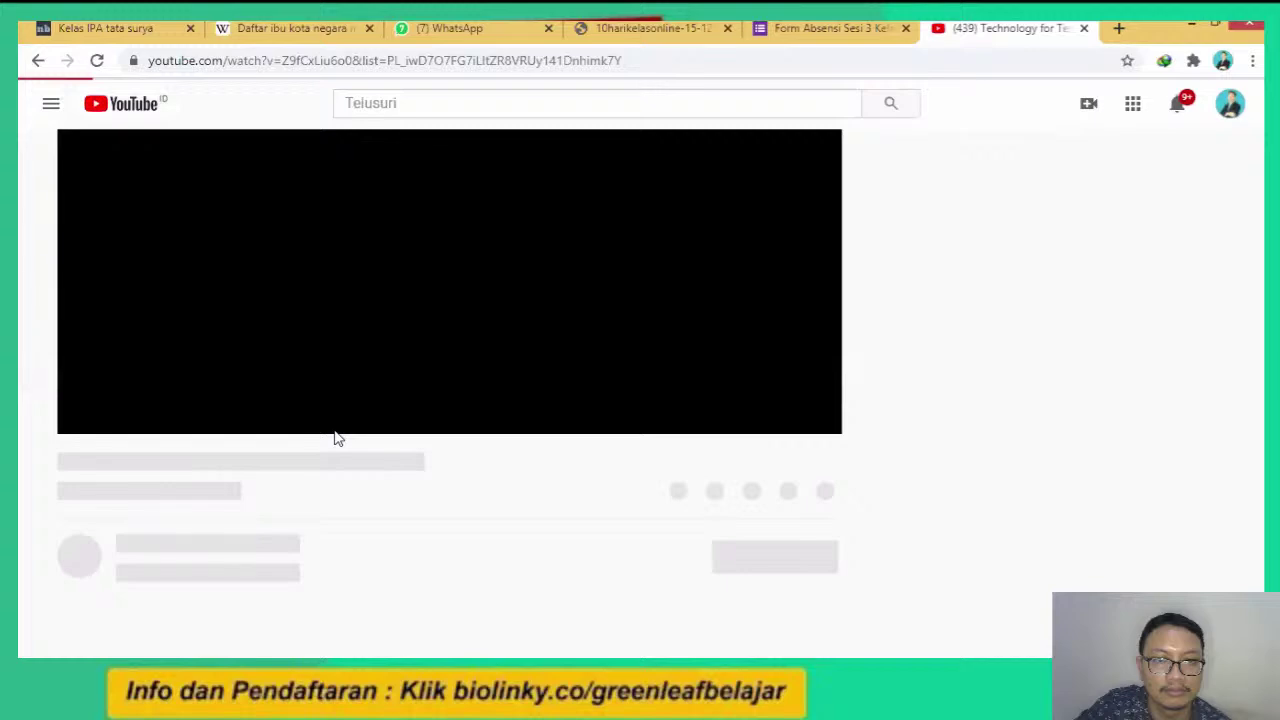
pyautogui.click(456, 104)
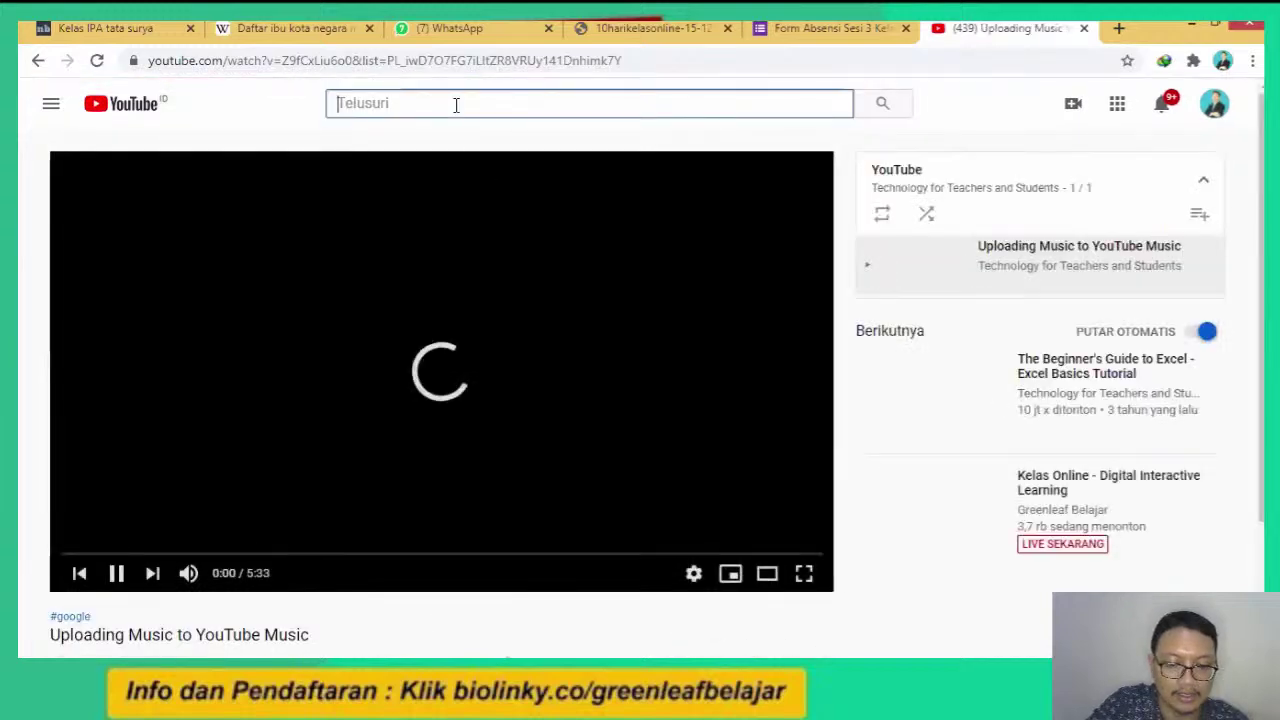
pyautogui.write('taat surya')
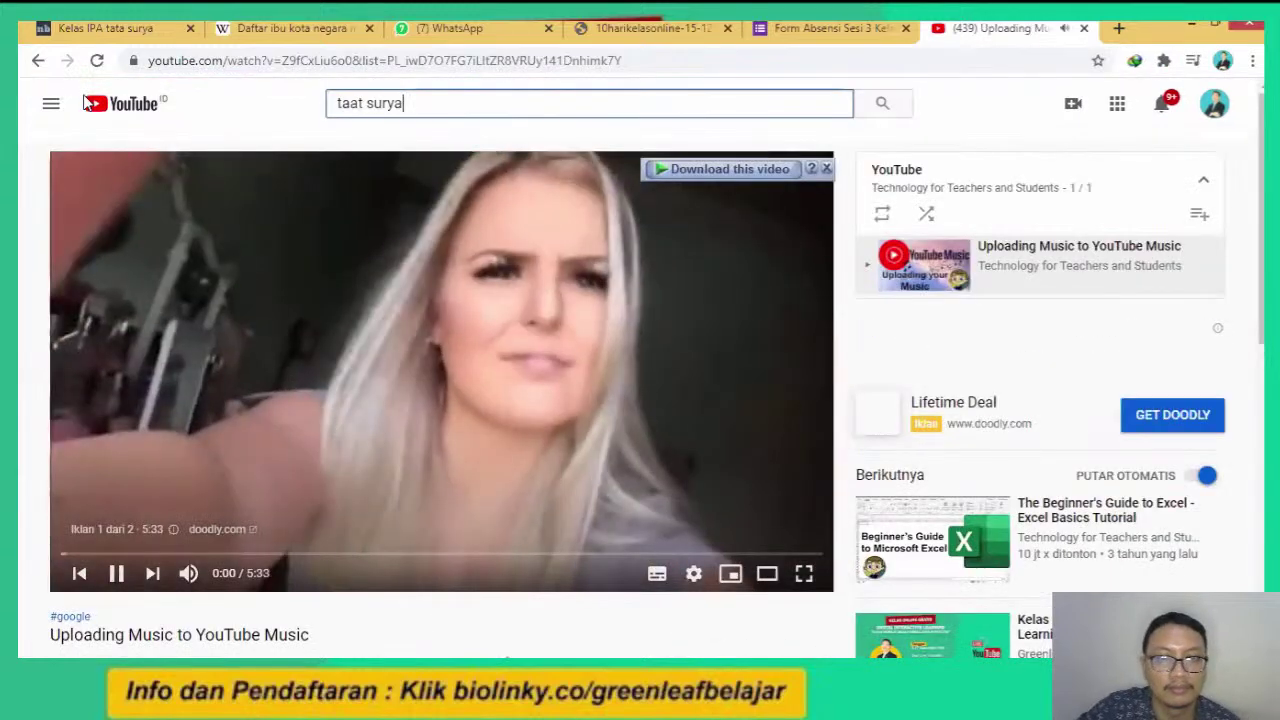
pyautogui.press('Return')
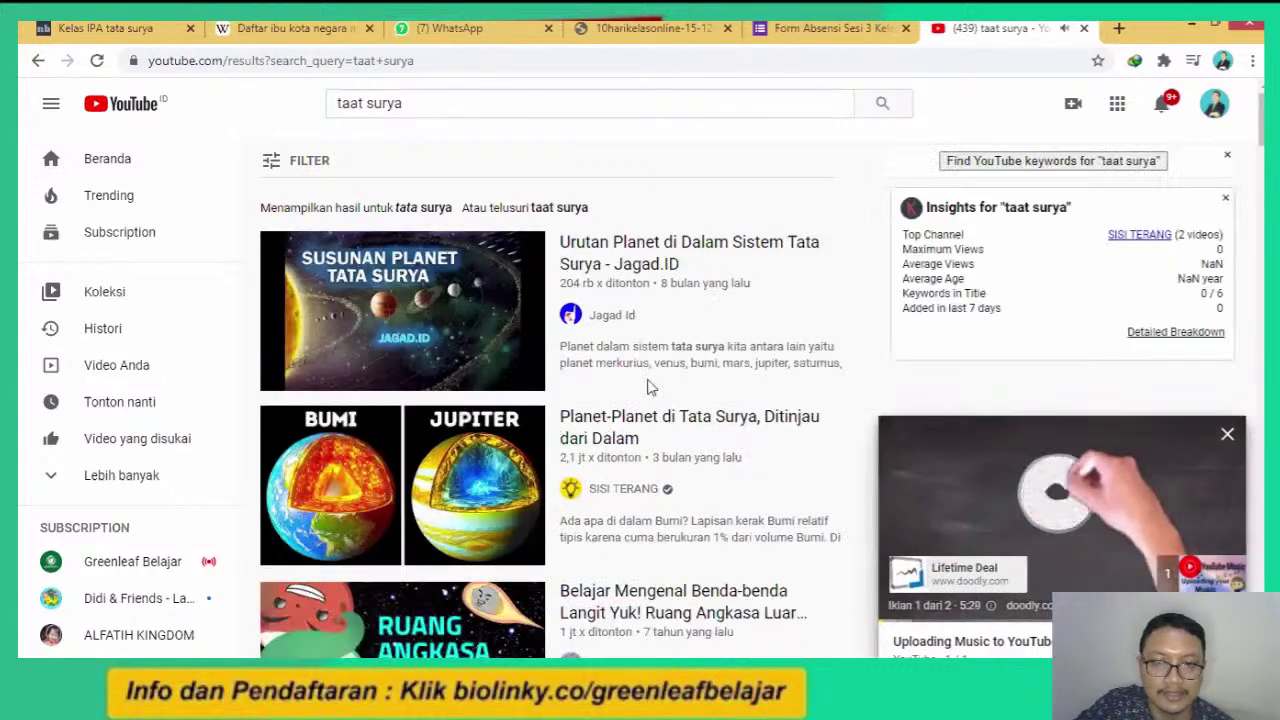
# Copy the link of the video "Urutan Planet di Dalam Sistem Tata Surya - Jagad.ID" and post it on the netboard.
pyautogui.rightClick(602, 245)
pyautogui.click(120, 28)
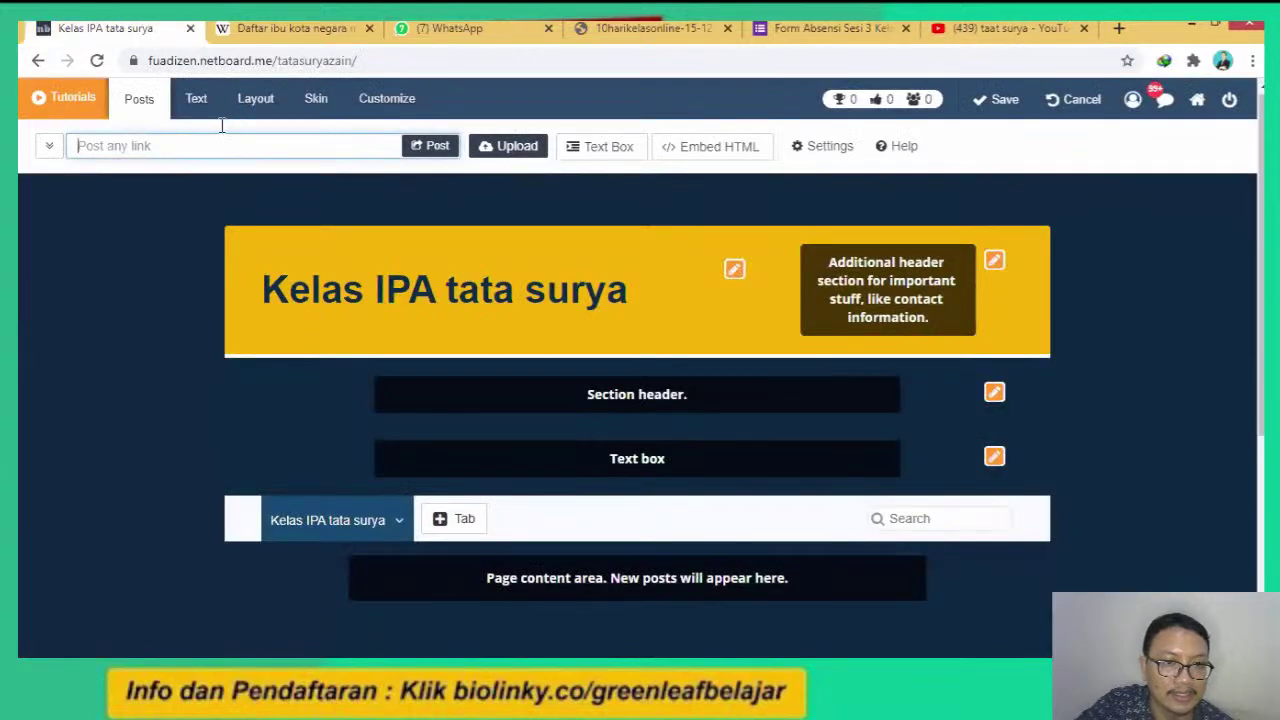
pyautogui.hotkey('ctrl', 'v')
pyautogui.click(432, 146)
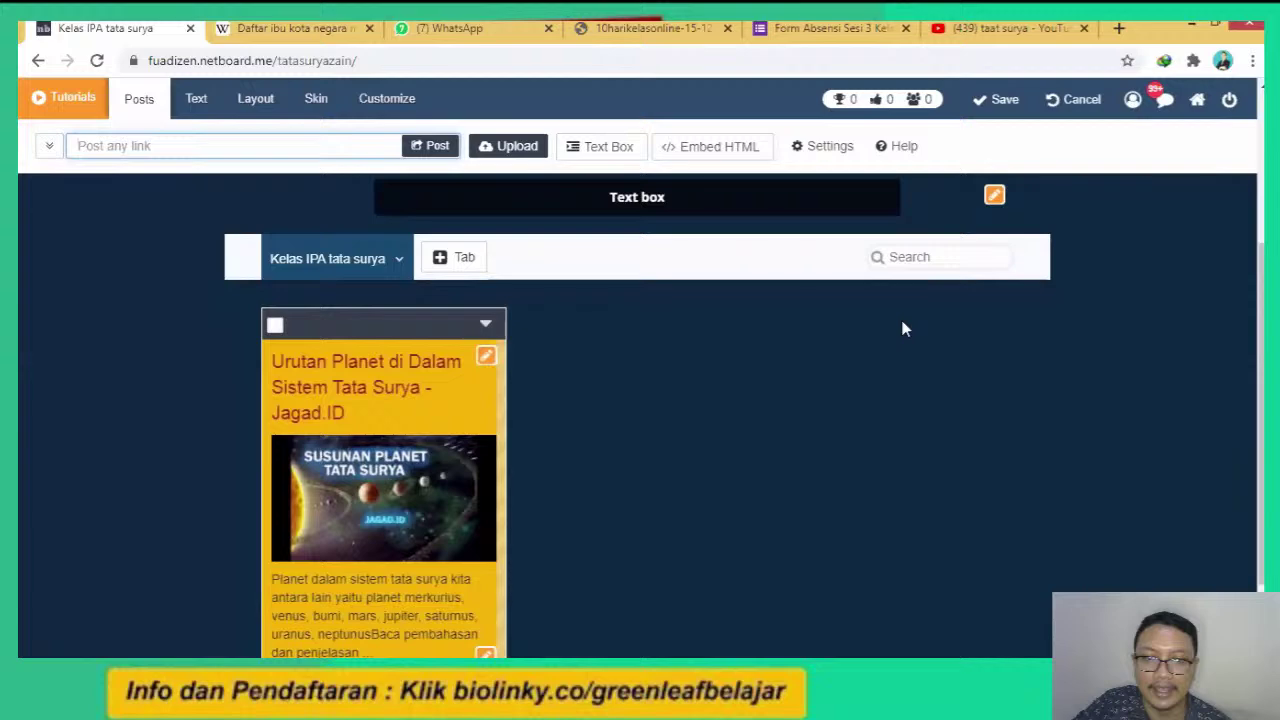
pyautogui.scroll(-2, 755, 380)
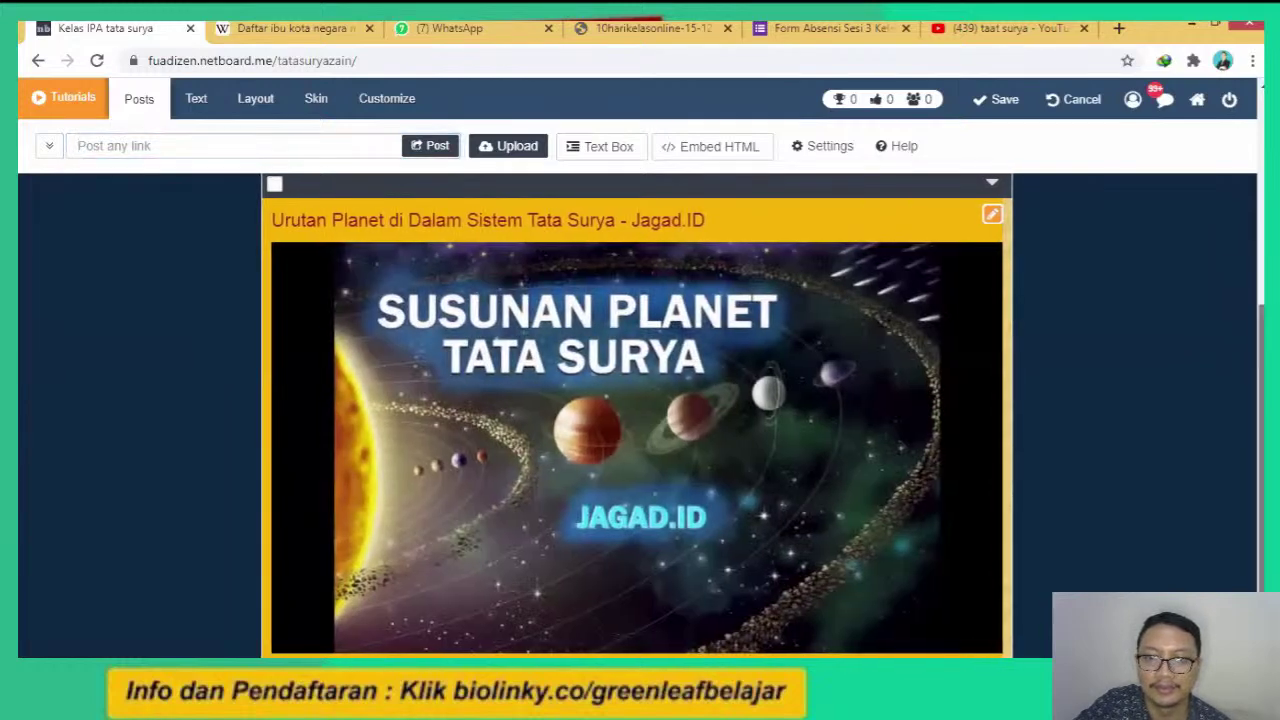
pyautogui.scroll(-1, 1243, 369)
pyautogui.scroll(3, 1034, 137)
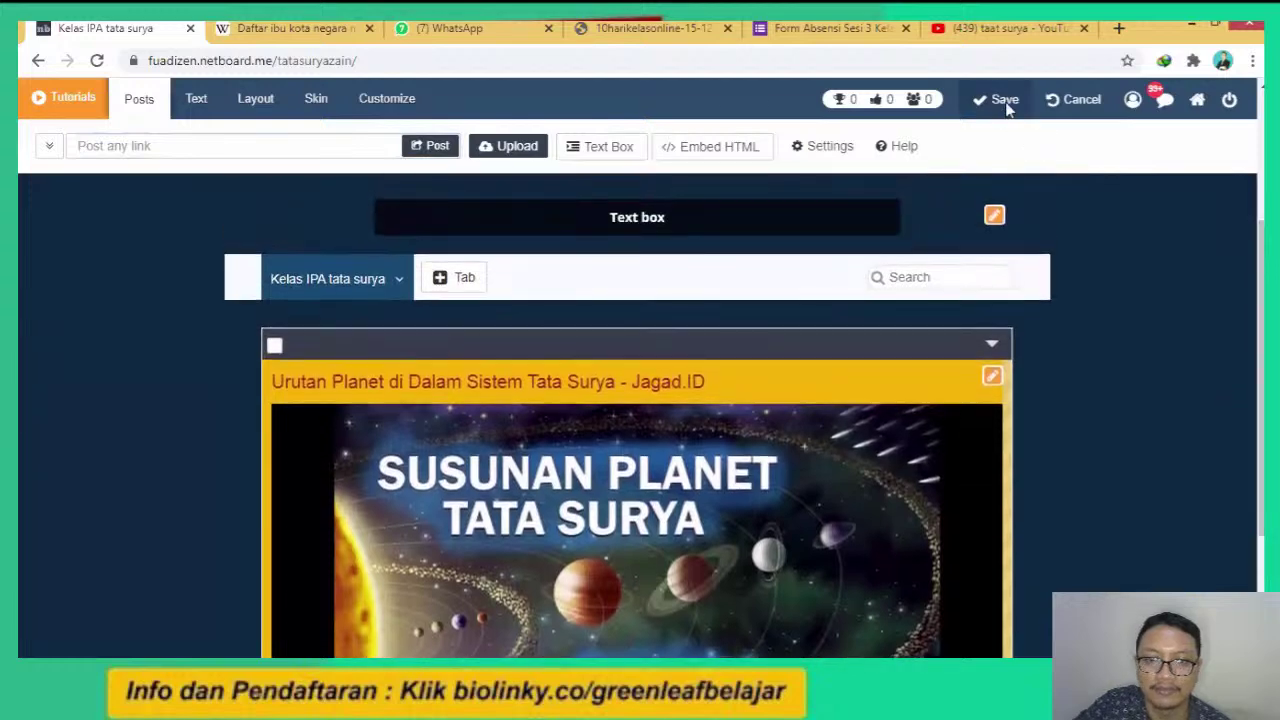
# Save the netboard and review the solar system video post on the published page.
pyautogui.click(1006, 104)
pyautogui.scroll(-2, 1140, 400)
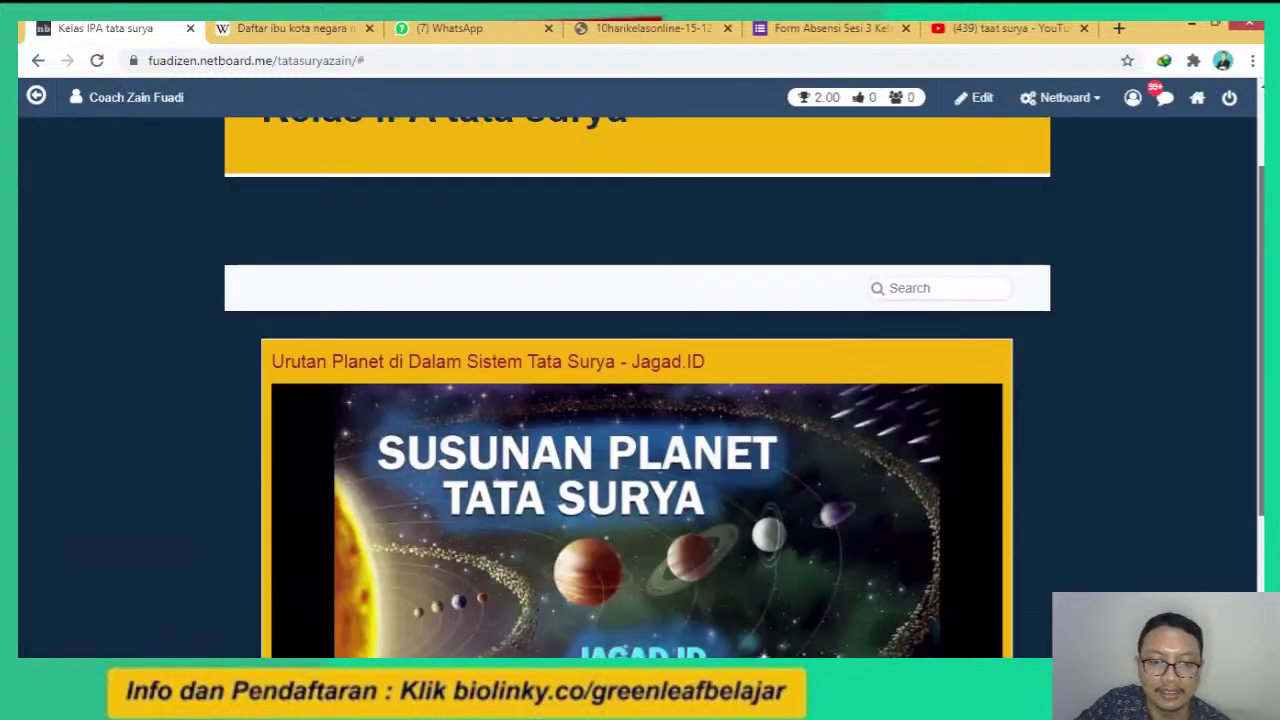
pyautogui.scroll(-2, 640, 400)
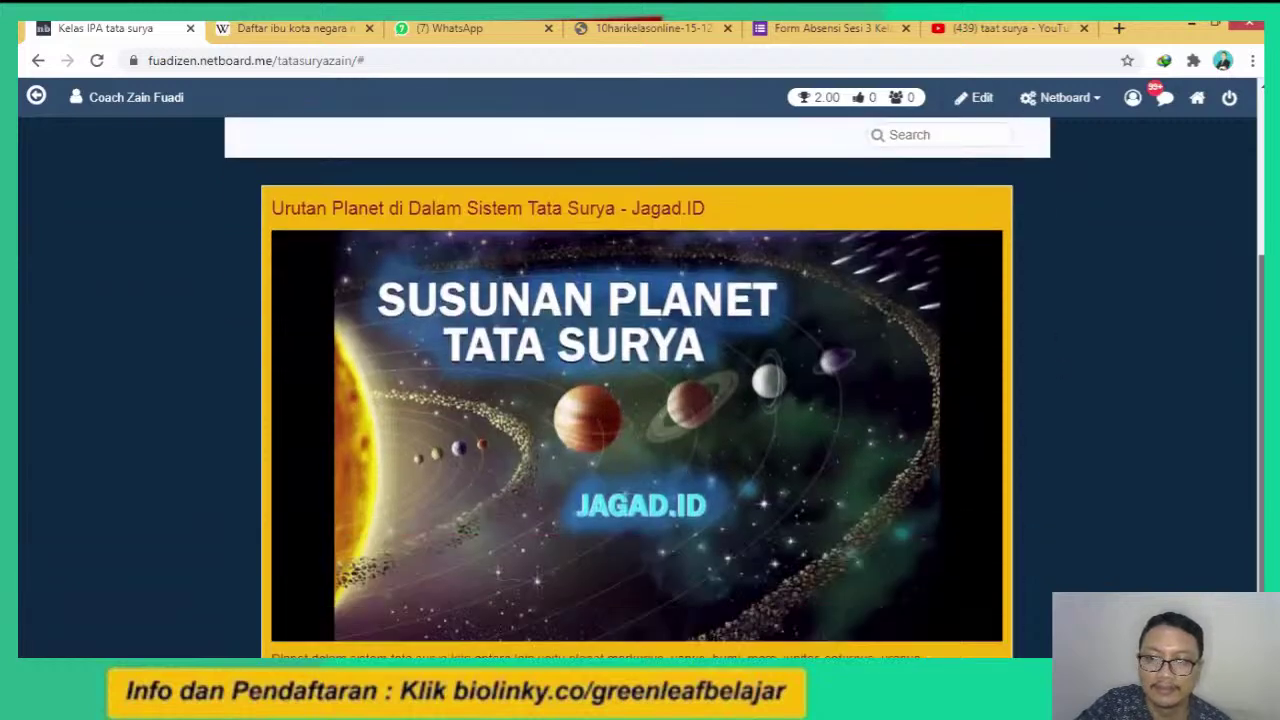
pyautogui.scroll(-2, 563, 549)
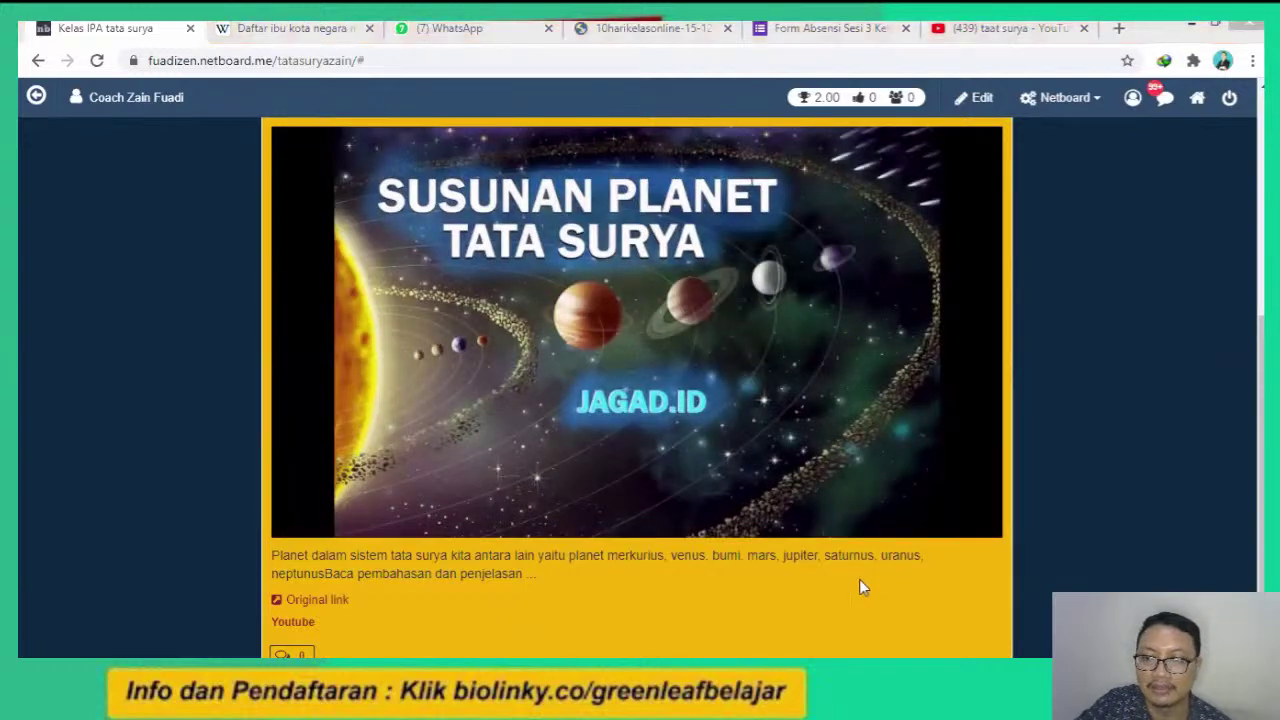
pyautogui.scroll(3, 1060, 163)
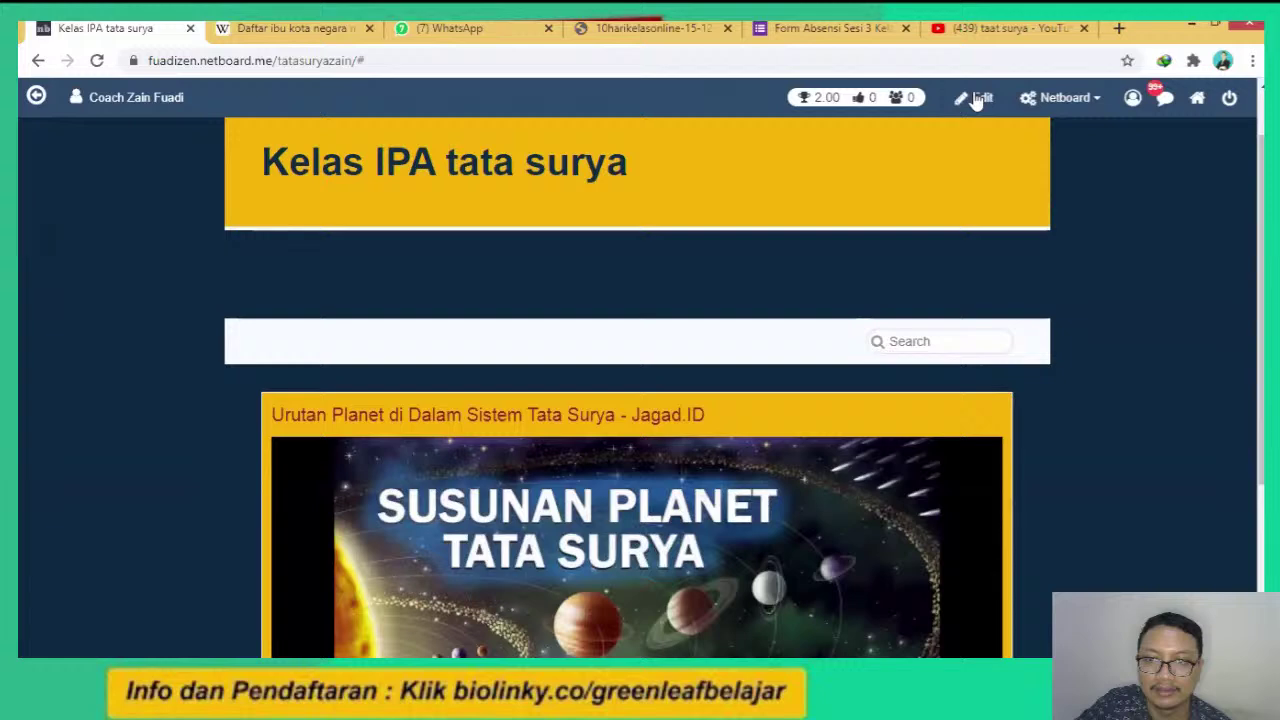
# Add a text box reading "Selamat Datang Anak anak di kelas tata Surya" to the netboard and place it above the video post.
pyautogui.click(977, 98)
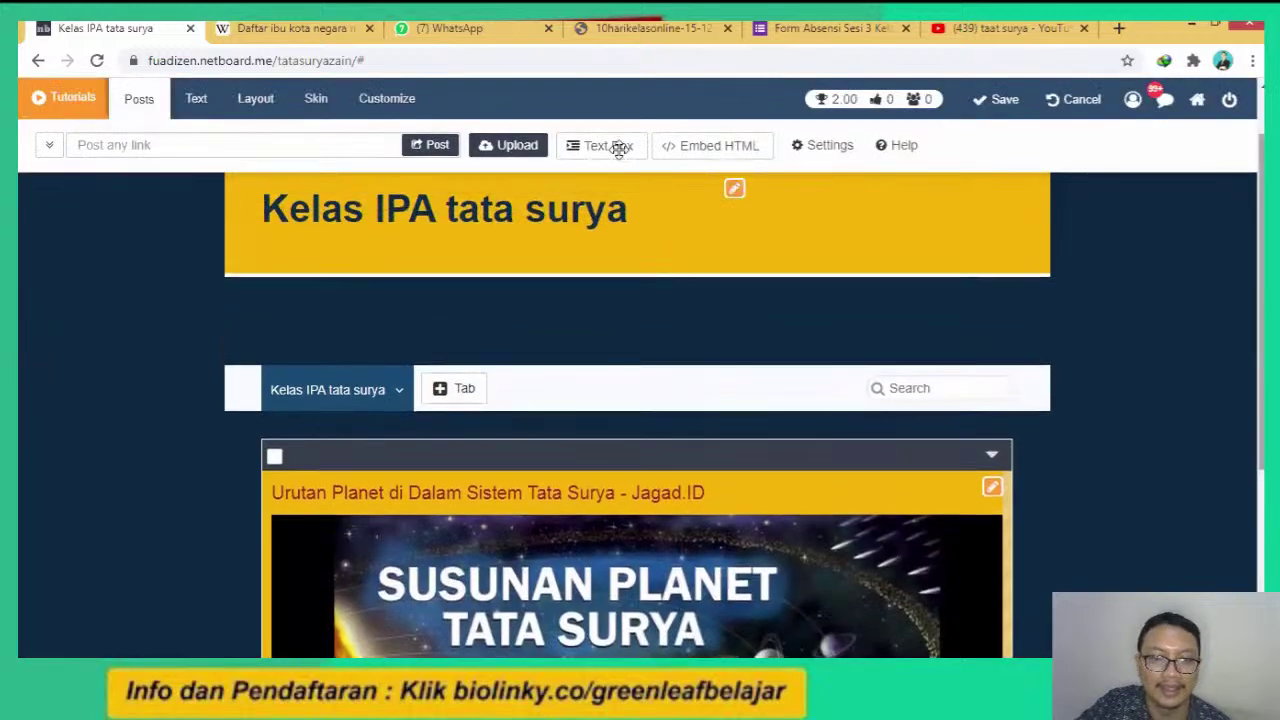
pyautogui.click(620, 147)
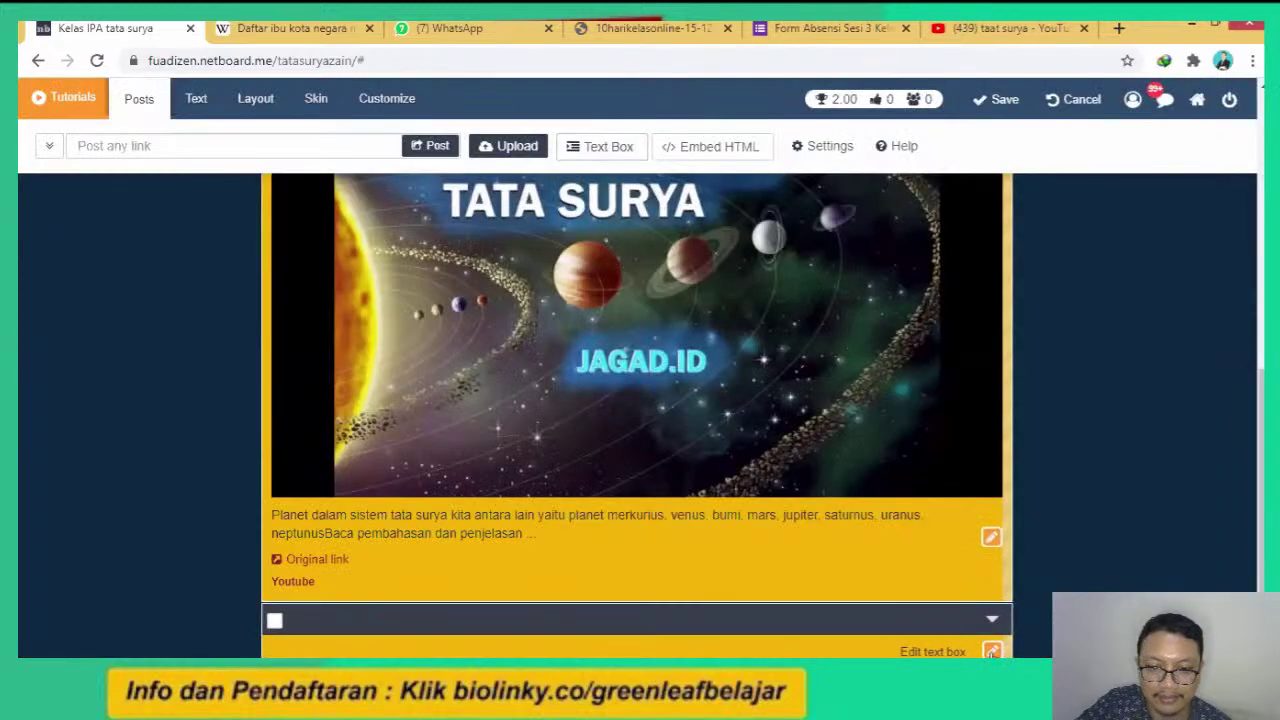
pyautogui.click(733, 651)
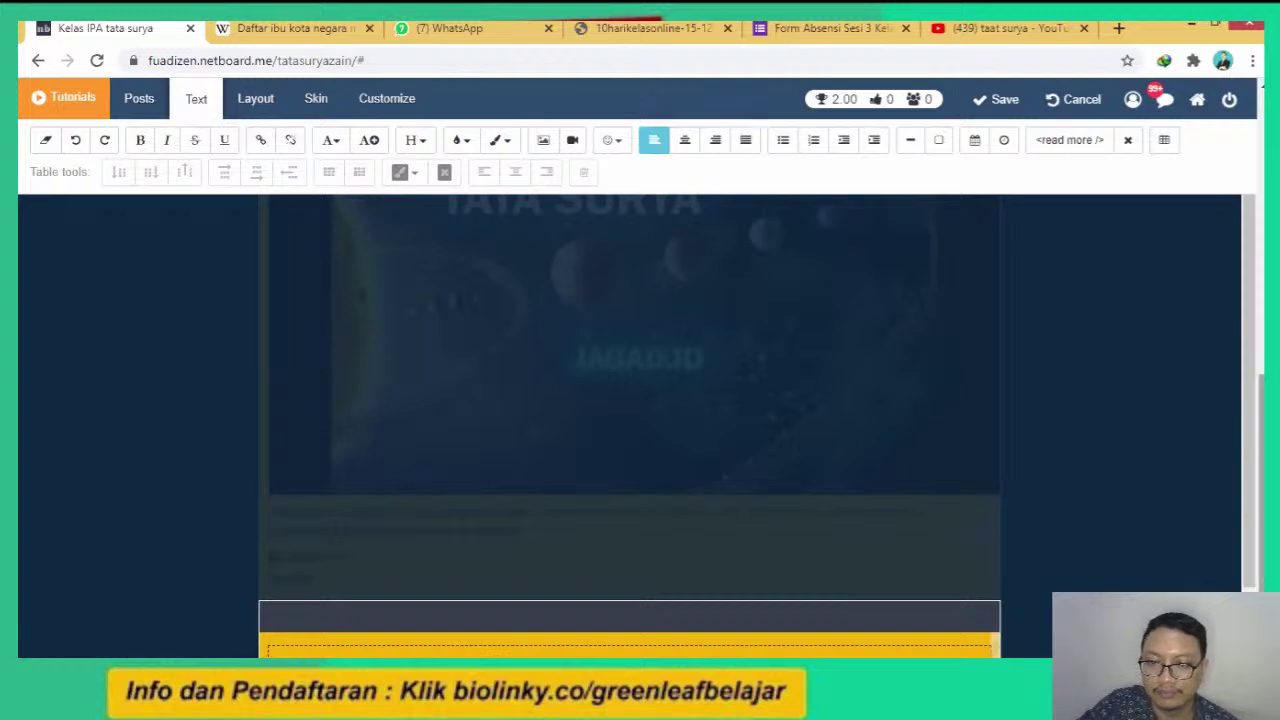
pyautogui.click(1211, 473)
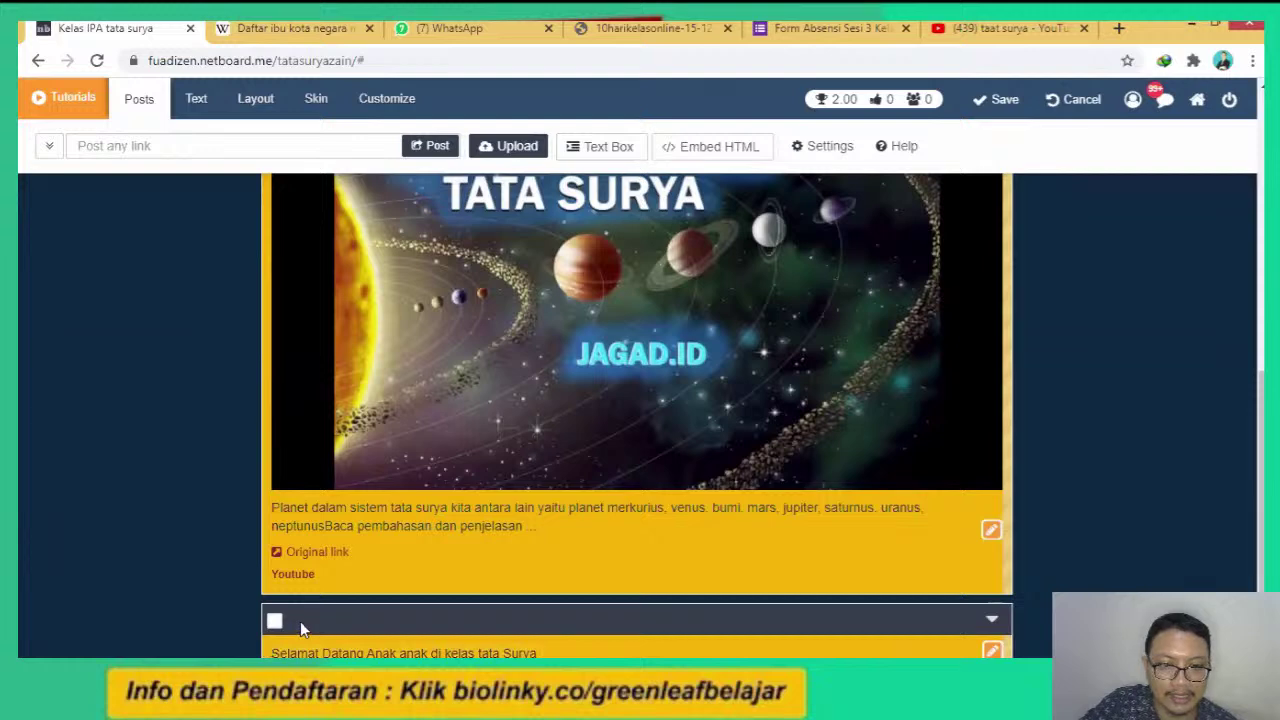
pyautogui.moveTo(300, 621); pyautogui.dragTo(292, 420)
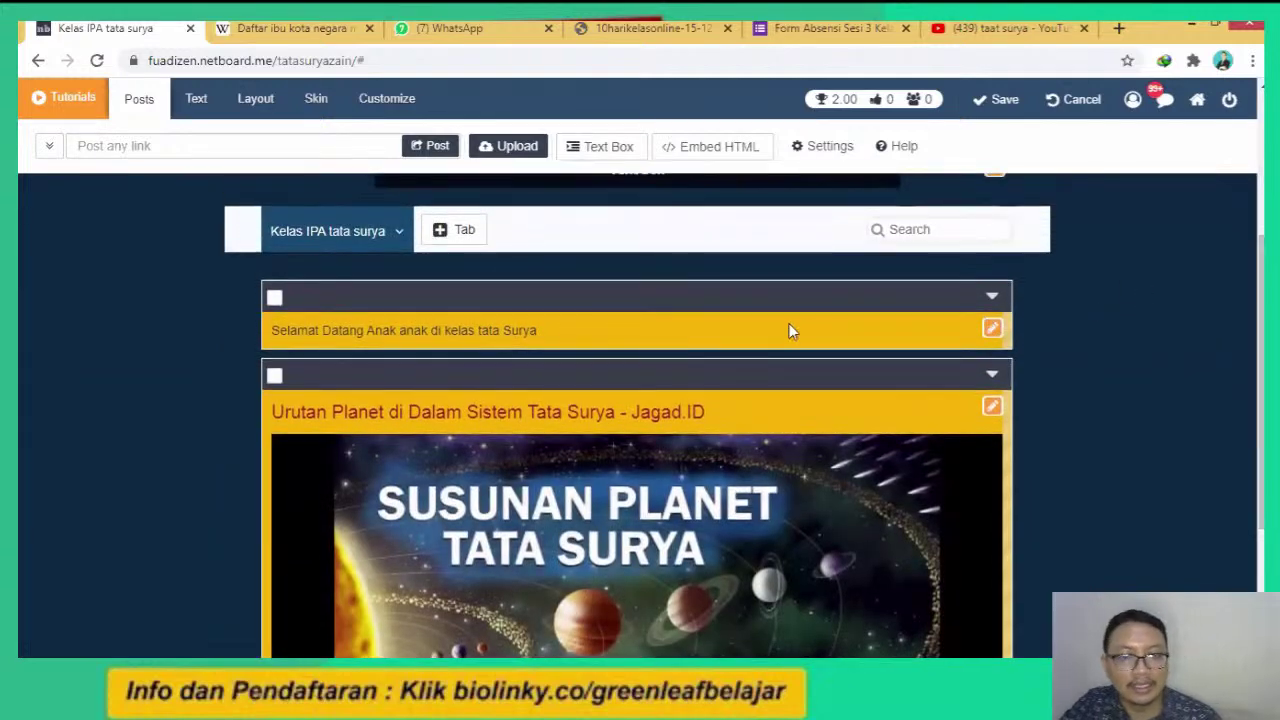
# Format the welcome text in Arial Black with the Heading 2 style.
pyautogui.click(993, 330)
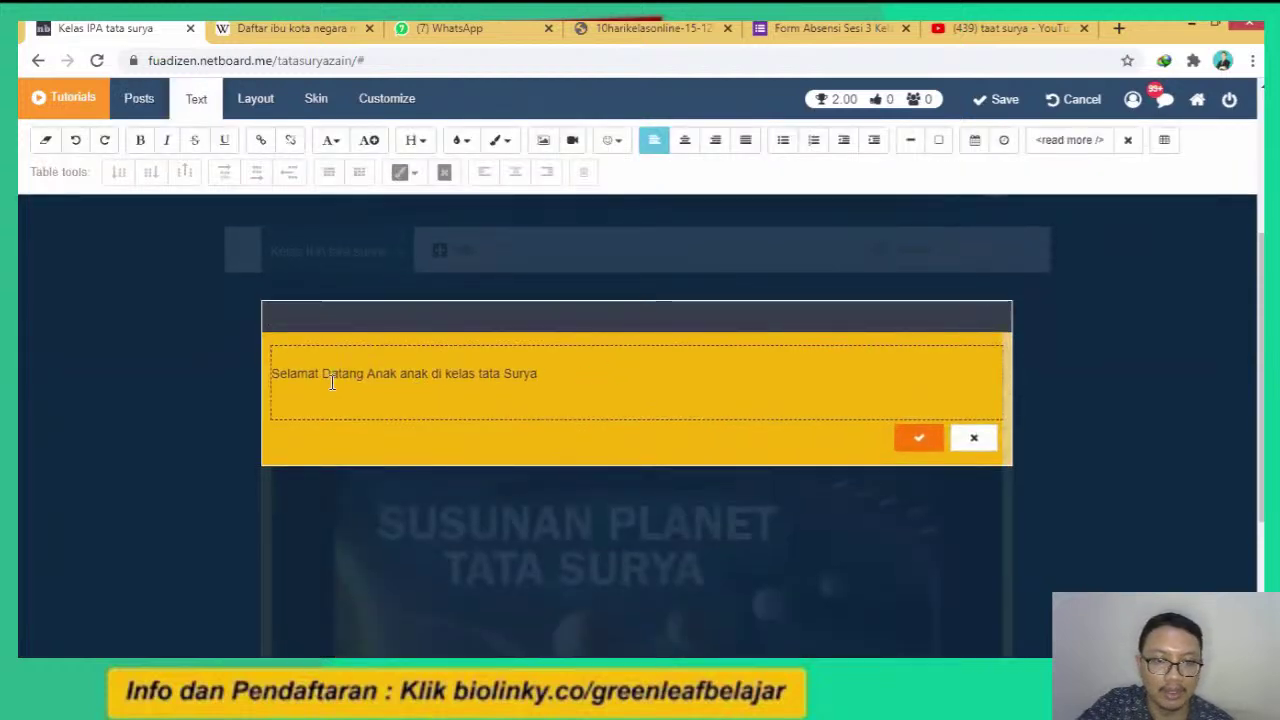
pyautogui.moveTo(538, 374); pyautogui.dragTo(281, 372)
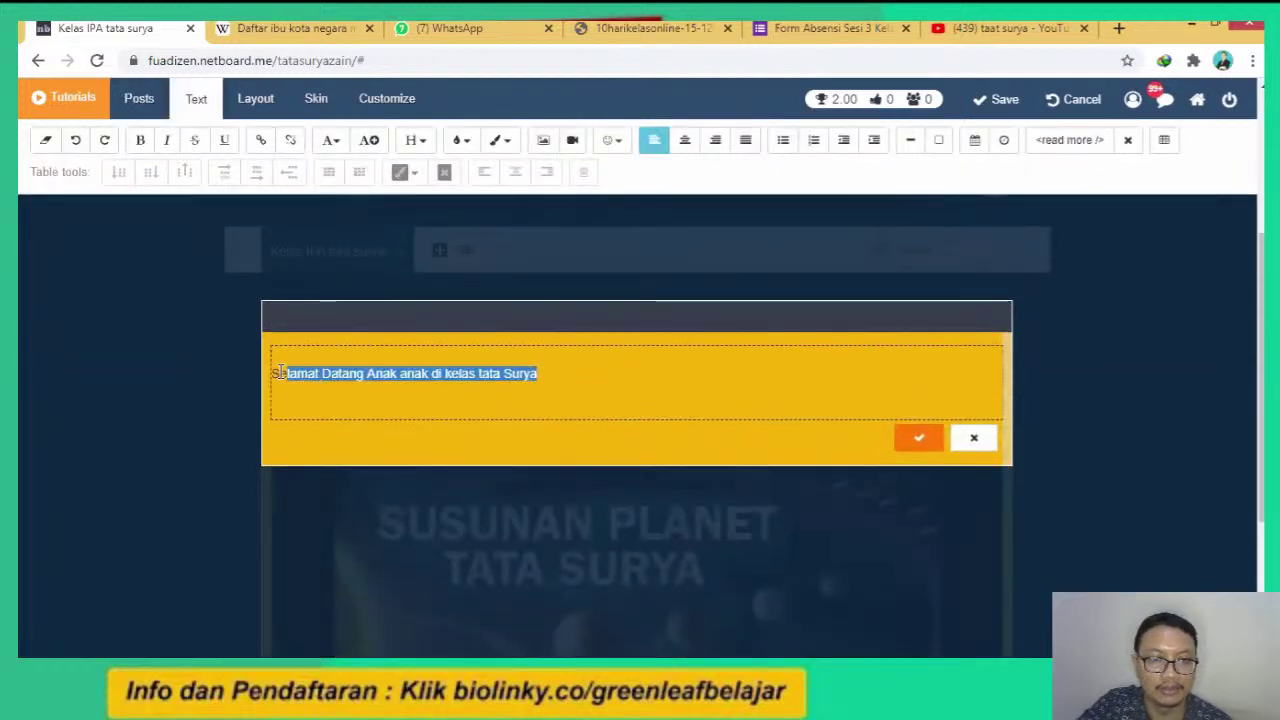
pyautogui.click(332, 139)
pyautogui.click(380, 225)
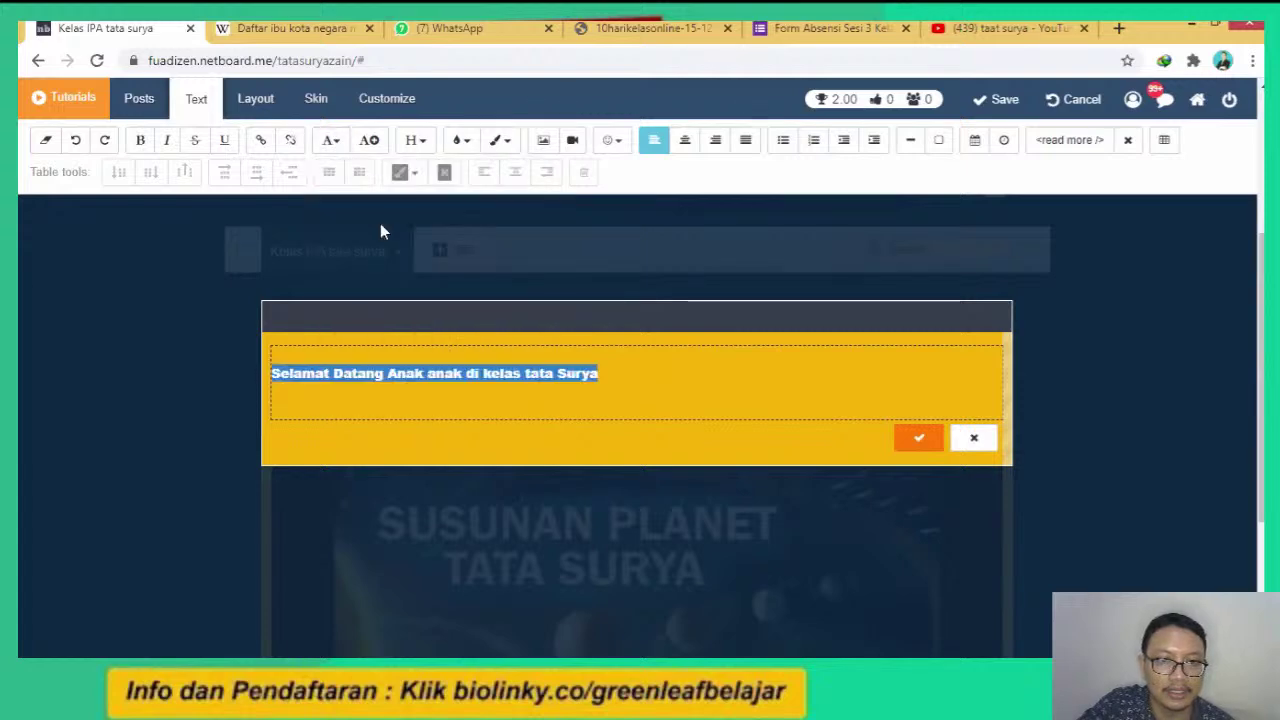
pyautogui.click(412, 140)
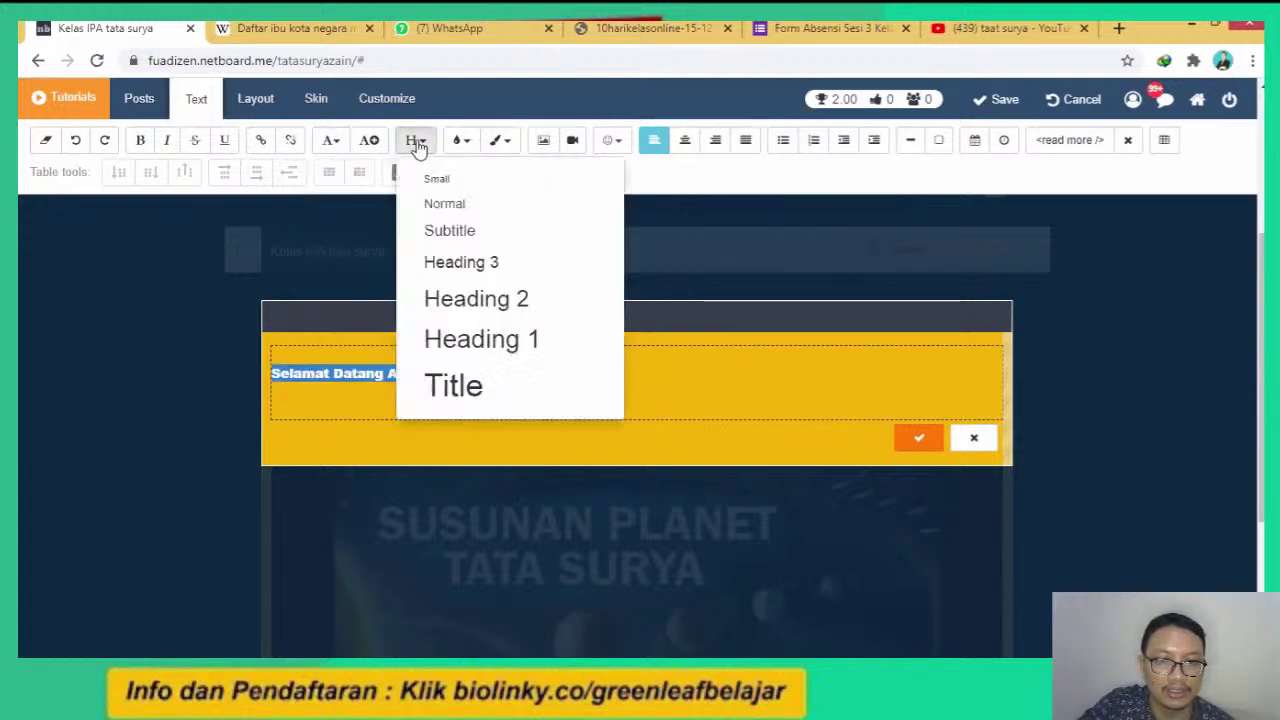
pyautogui.click(475, 302)
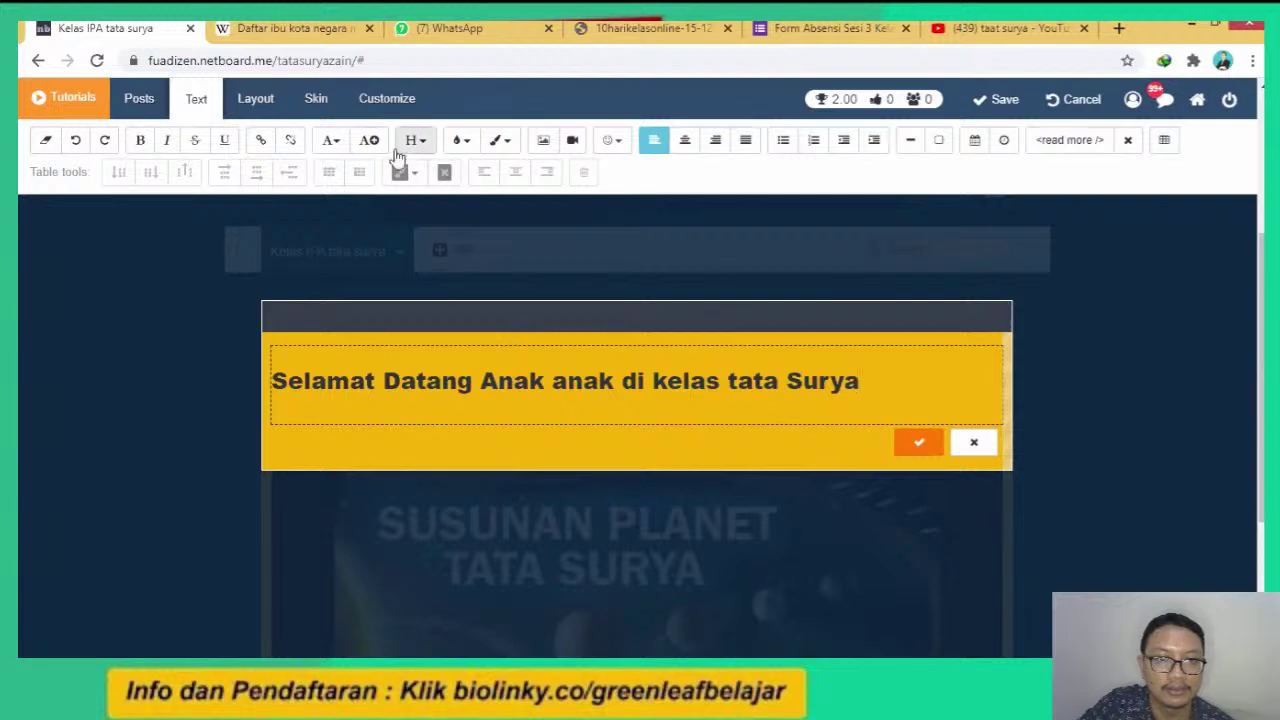
# Change the font of the whole welcome text to Crete Round.
pyautogui.click(332, 139)
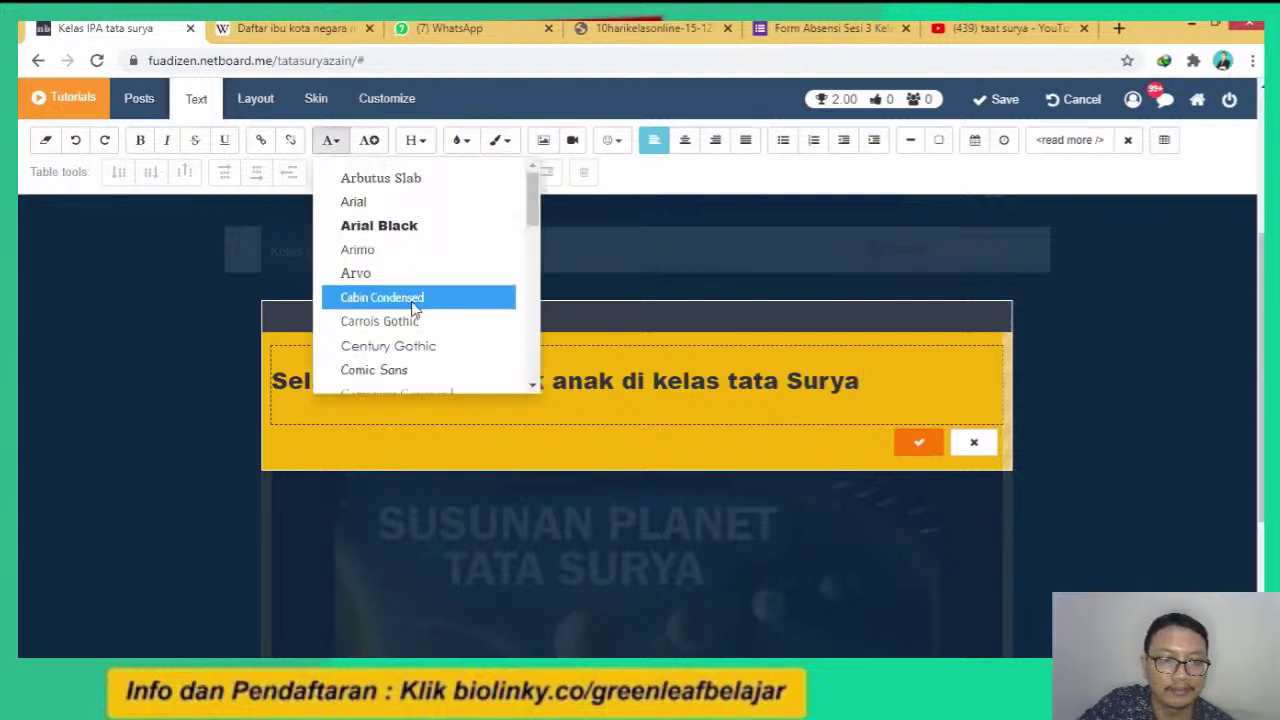
pyautogui.click(411, 299)
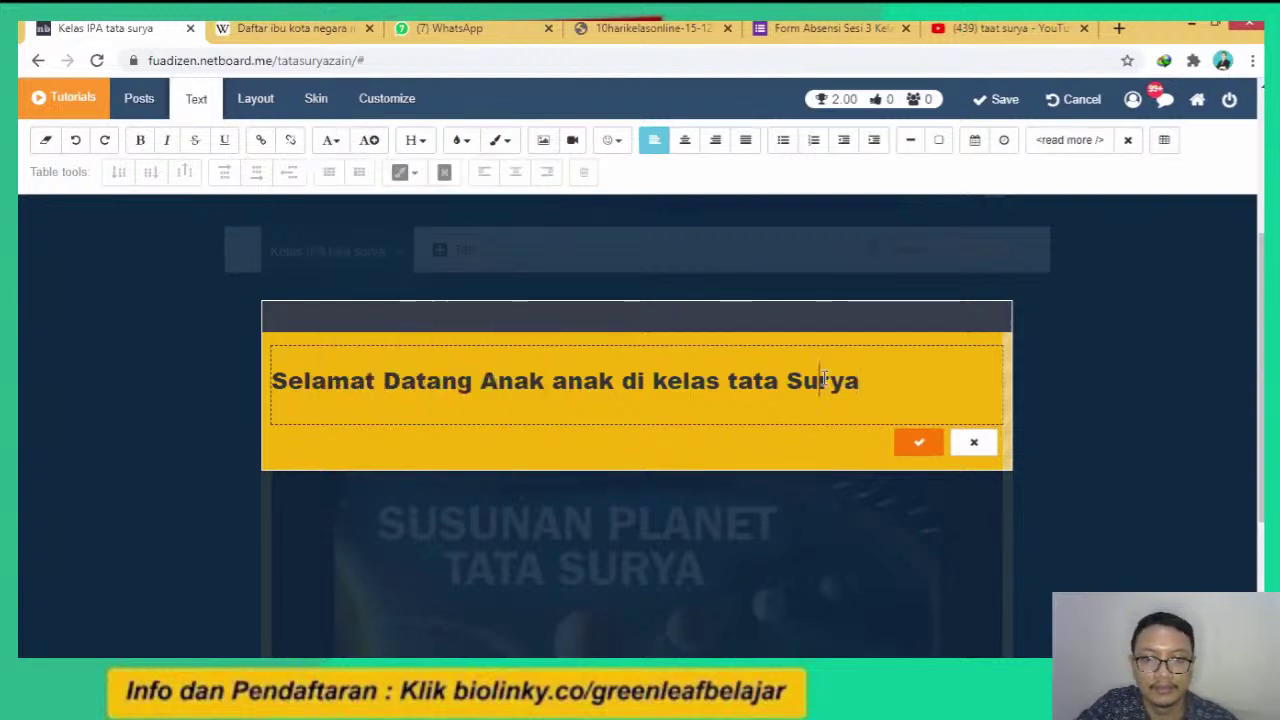
pyautogui.write('a')
pyautogui.press('BackSpace')
pyautogui.hotkey('ctrl', 'a')
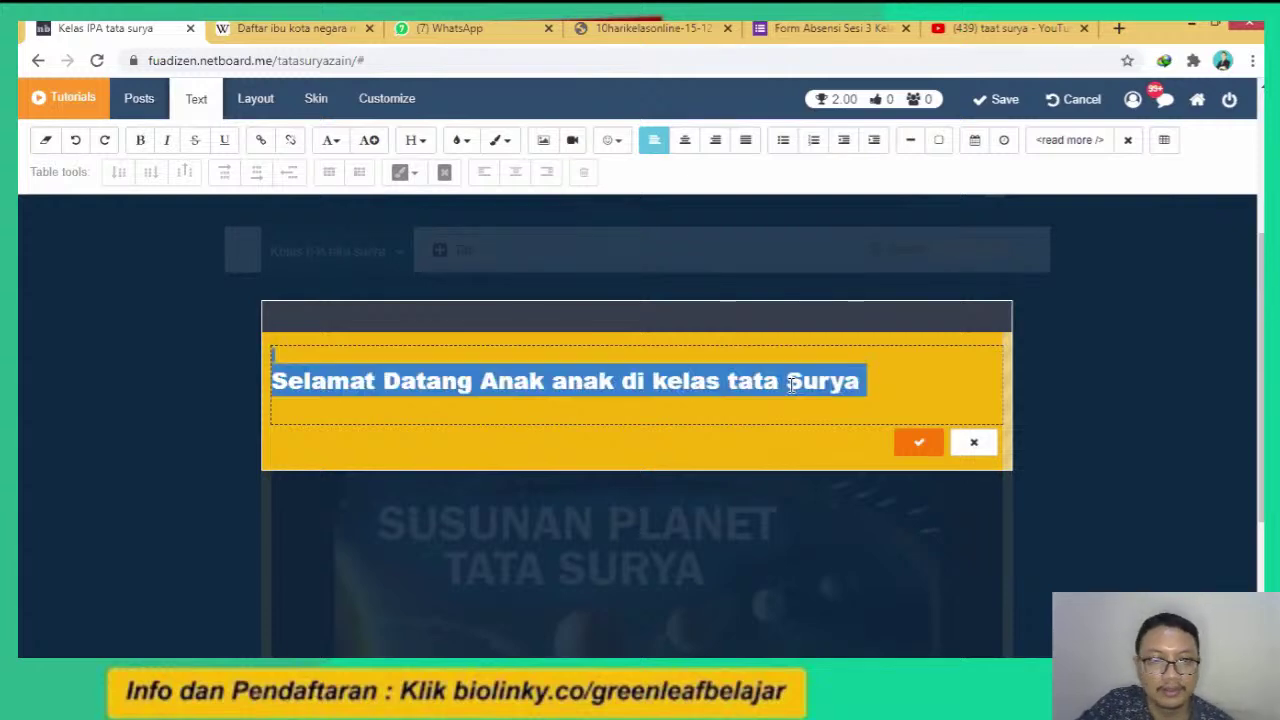
pyautogui.click(335, 143)
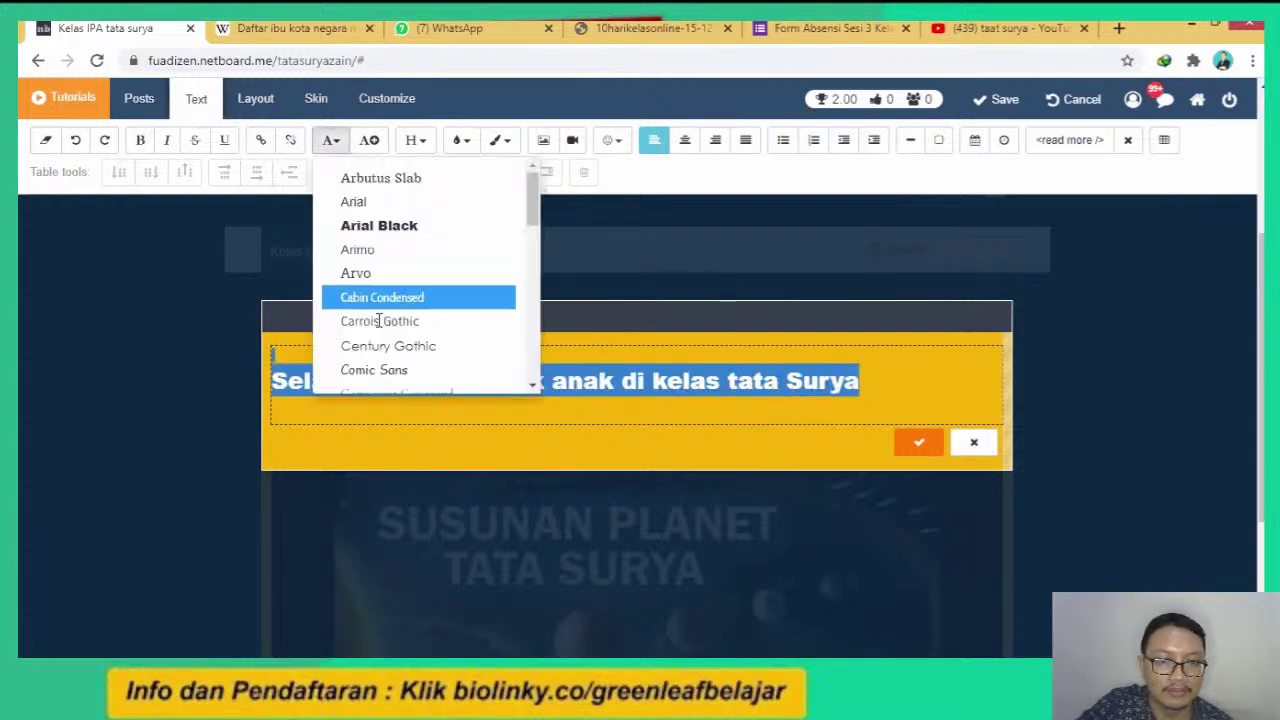
pyautogui.moveTo(537, 206); pyautogui.dragTo(536, 235)
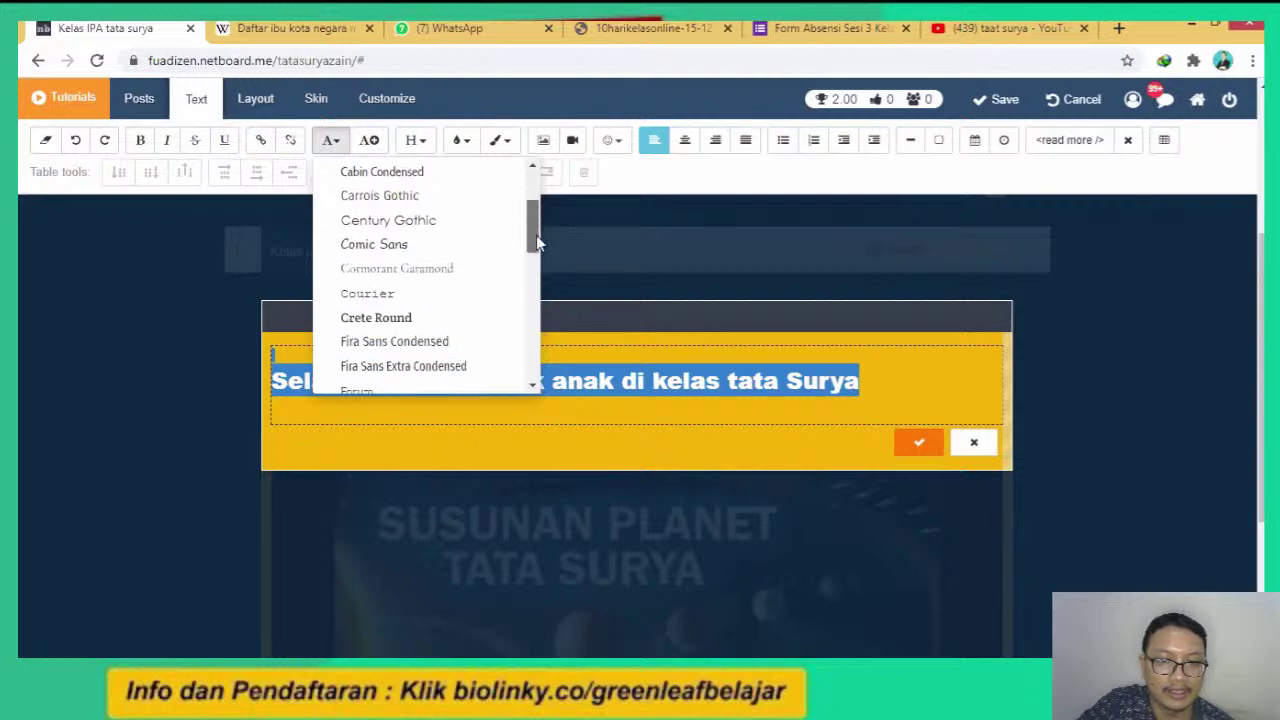
pyautogui.click(417, 317)
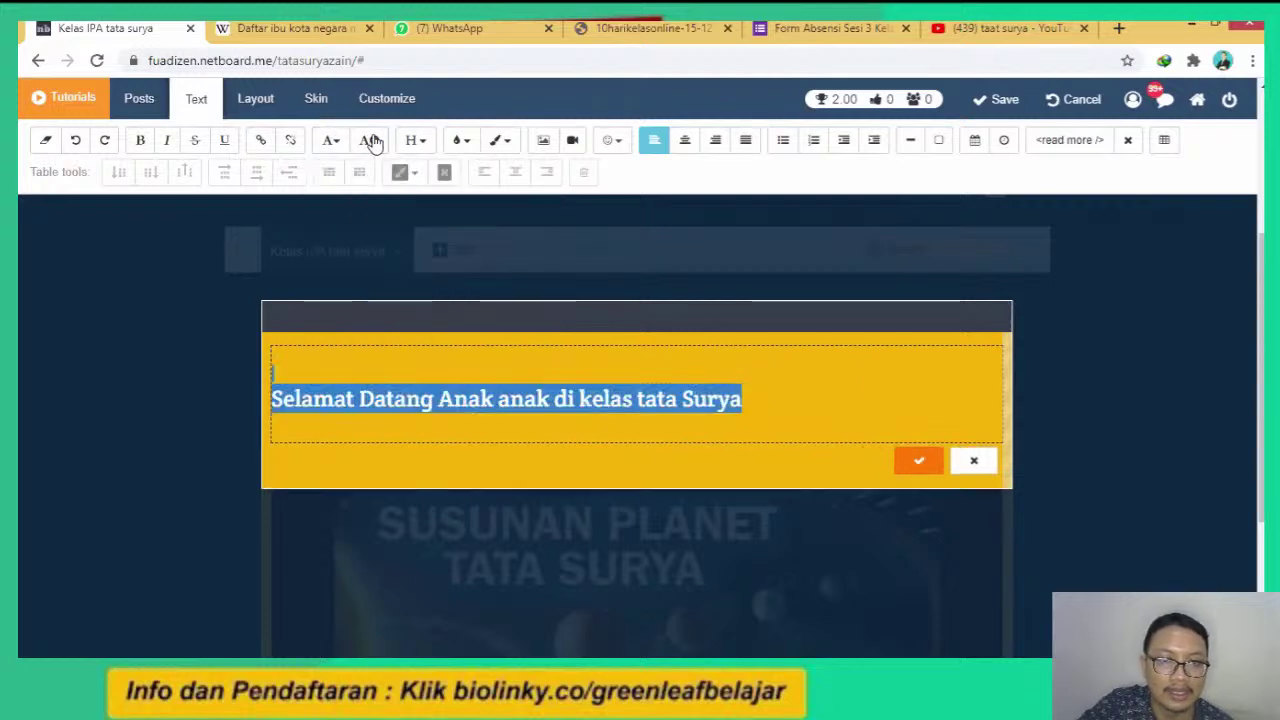
# Try to color the welcome text near-white and put a pale highlight behind it.
pyautogui.click(466, 143)
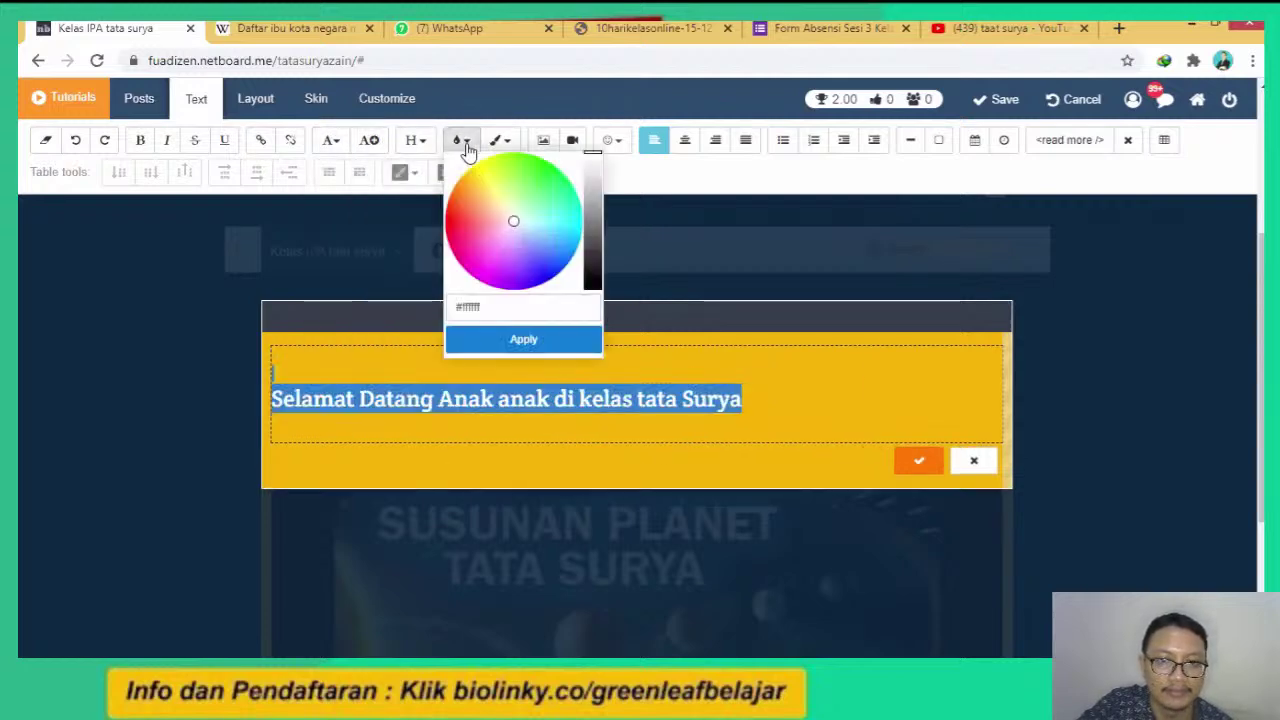
pyautogui.moveTo(492, 190); pyautogui.dragTo(510, 221)
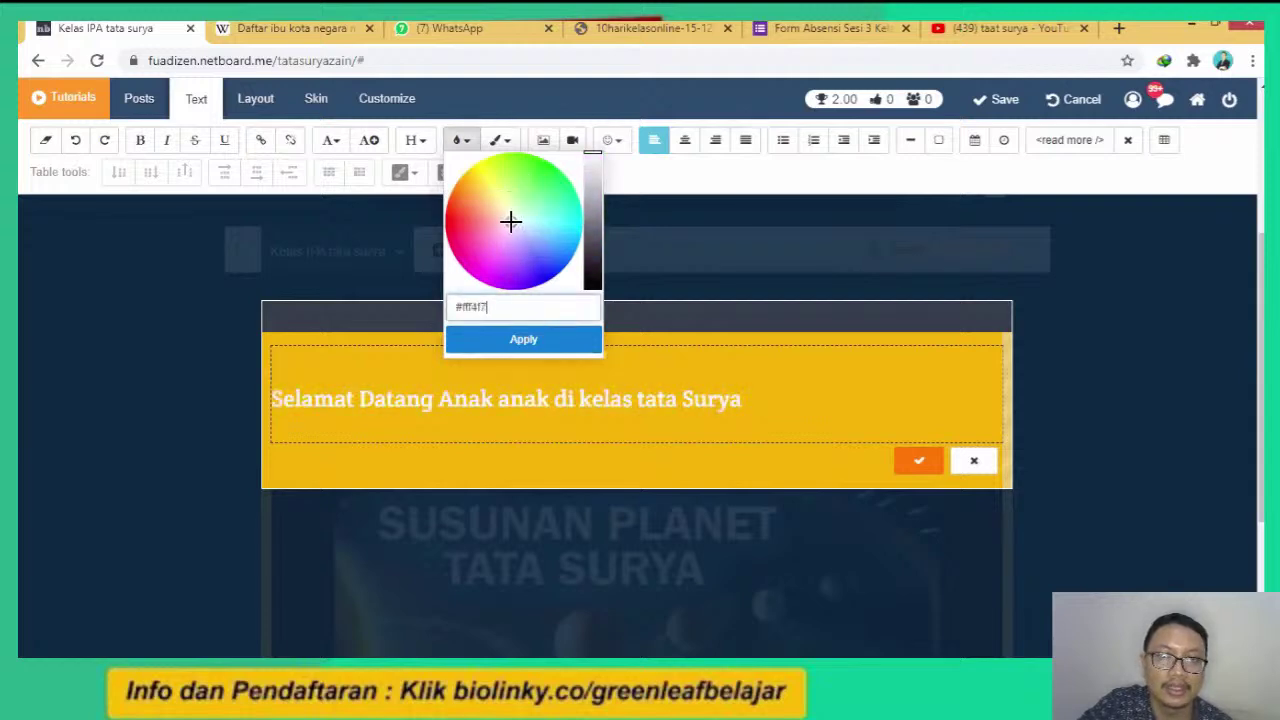
pyautogui.click(498, 143)
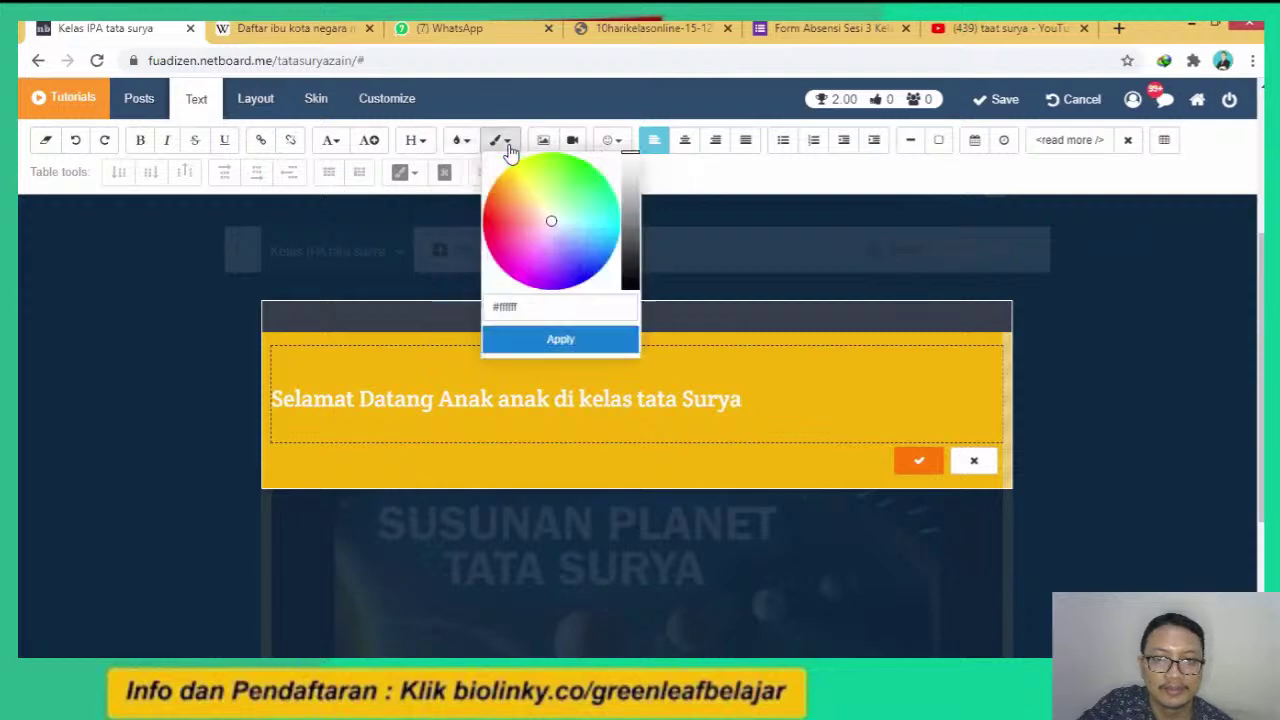
pyautogui.click(583, 341)
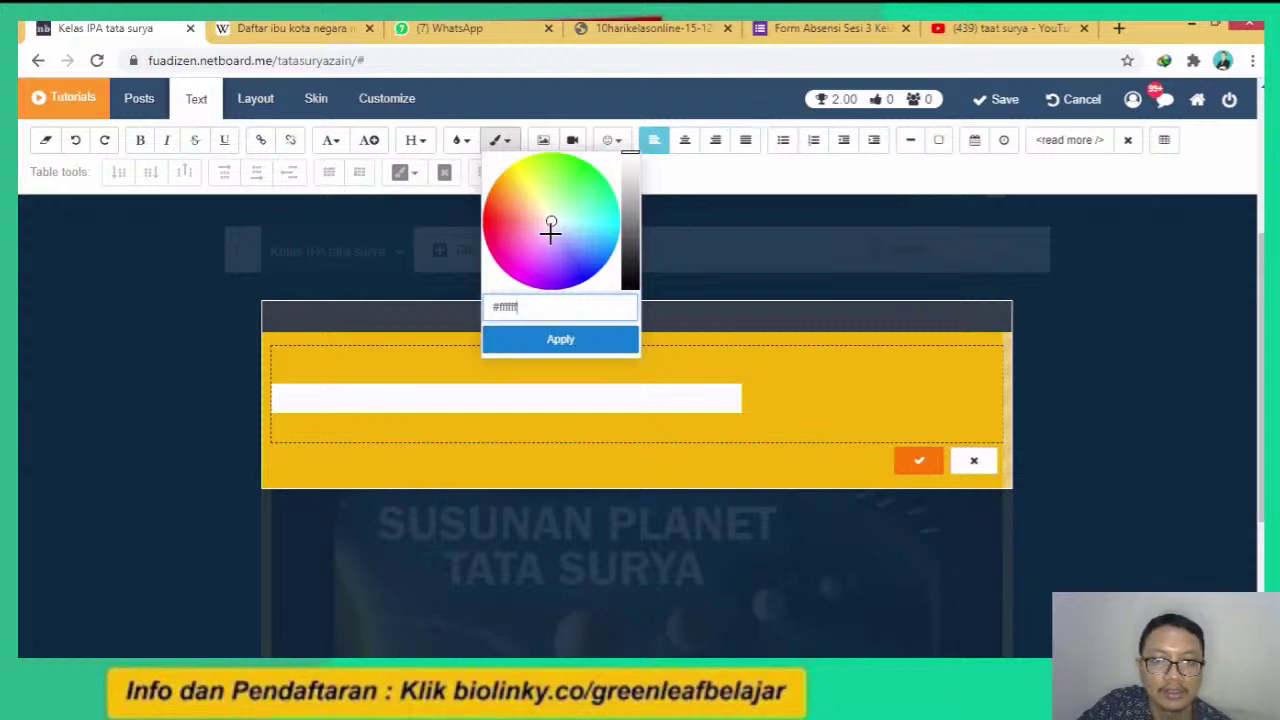
pyautogui.moveTo(550, 224); pyautogui.dragTo(542, 213)
pyautogui.click(465, 225)
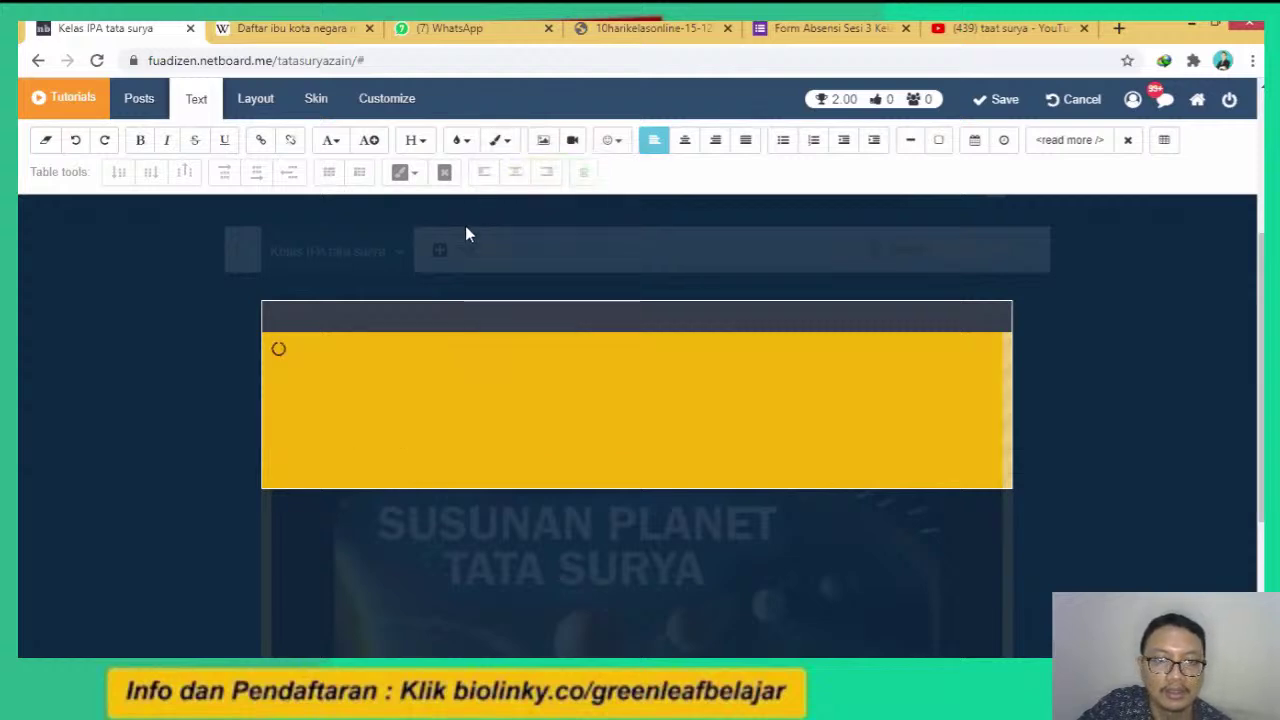
pyautogui.click(450, 260)
pyautogui.click(418, 370)
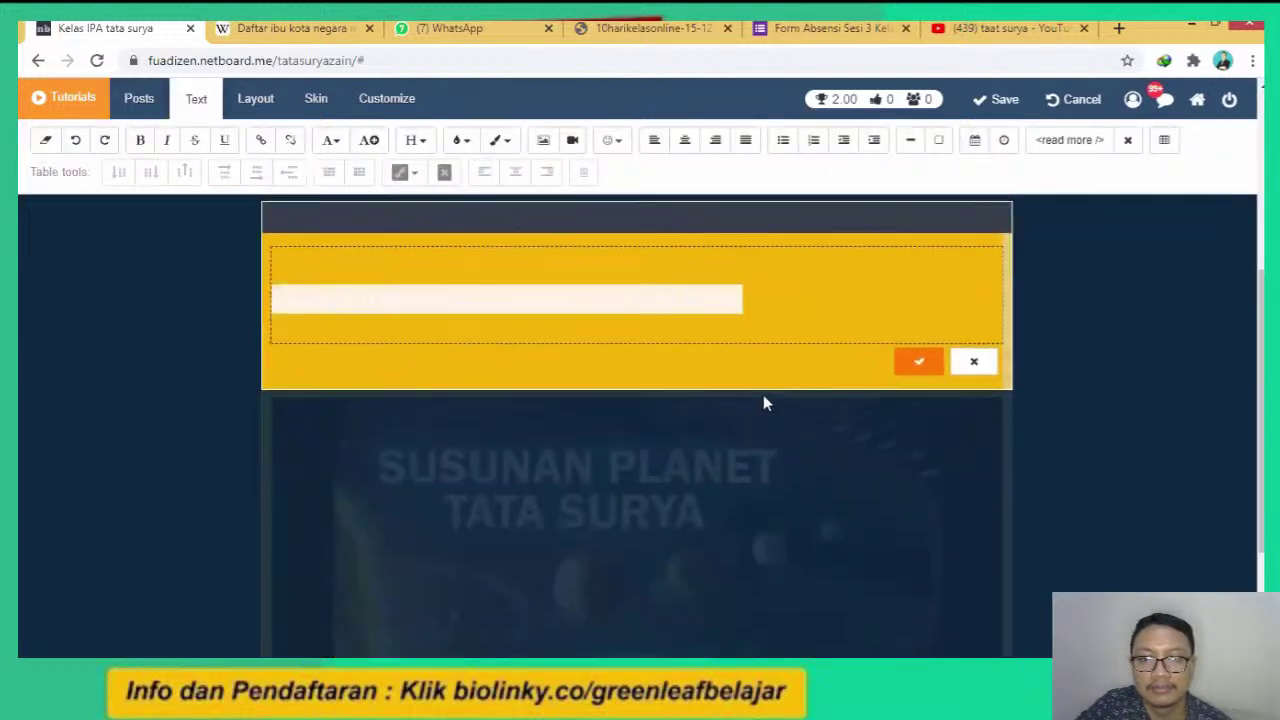
# Discard all unsaved netboard edits and check the published page.
pyautogui.click(1064, 108)
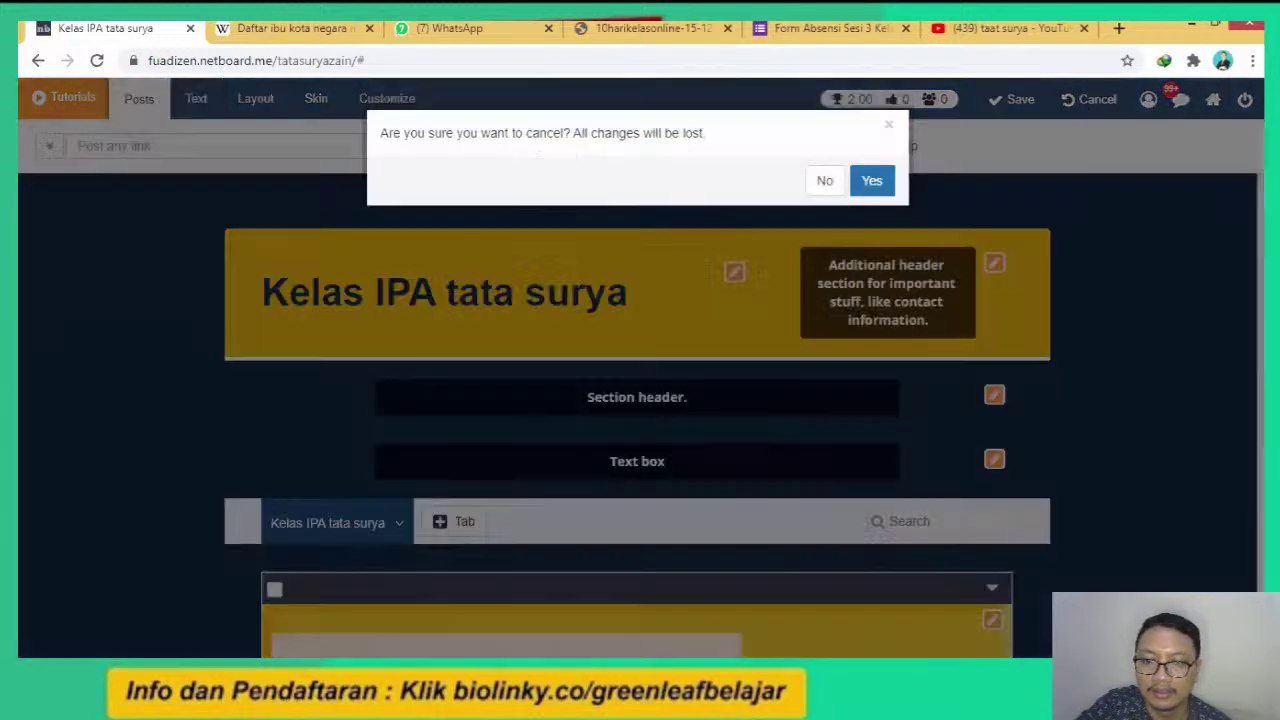
pyautogui.click(869, 178)
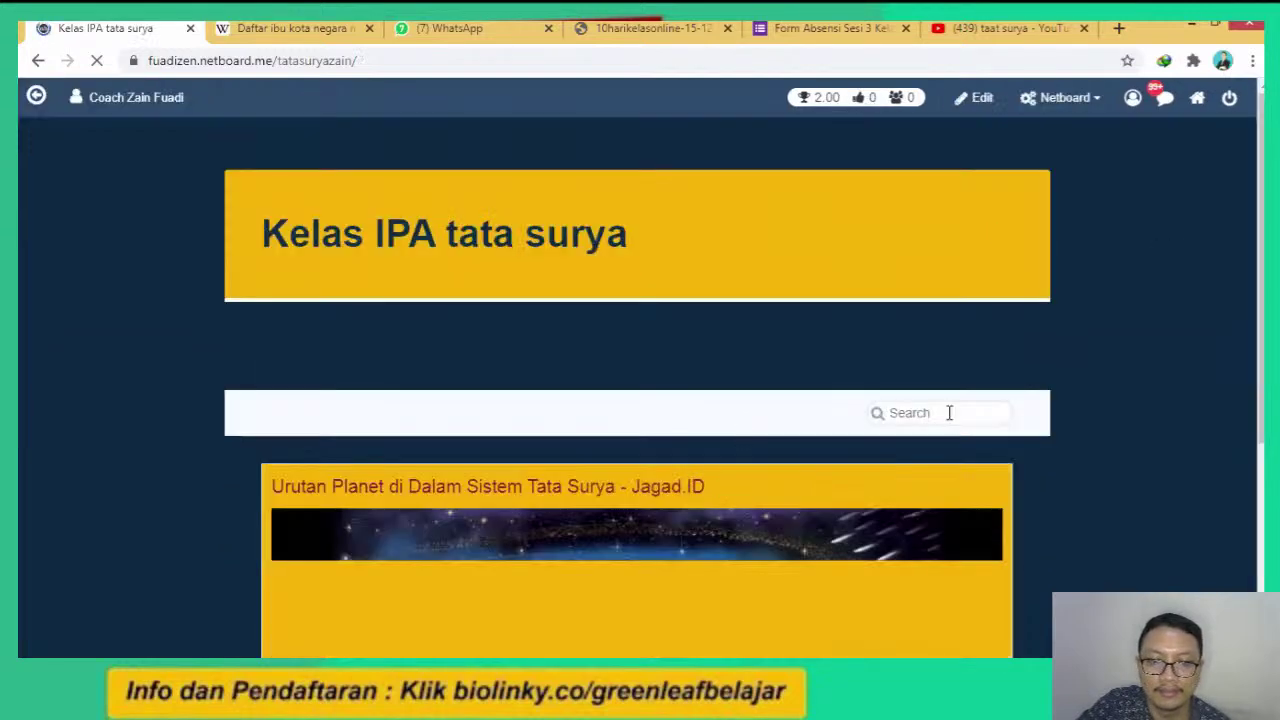
pyautogui.scroll(-1, 997, 451)
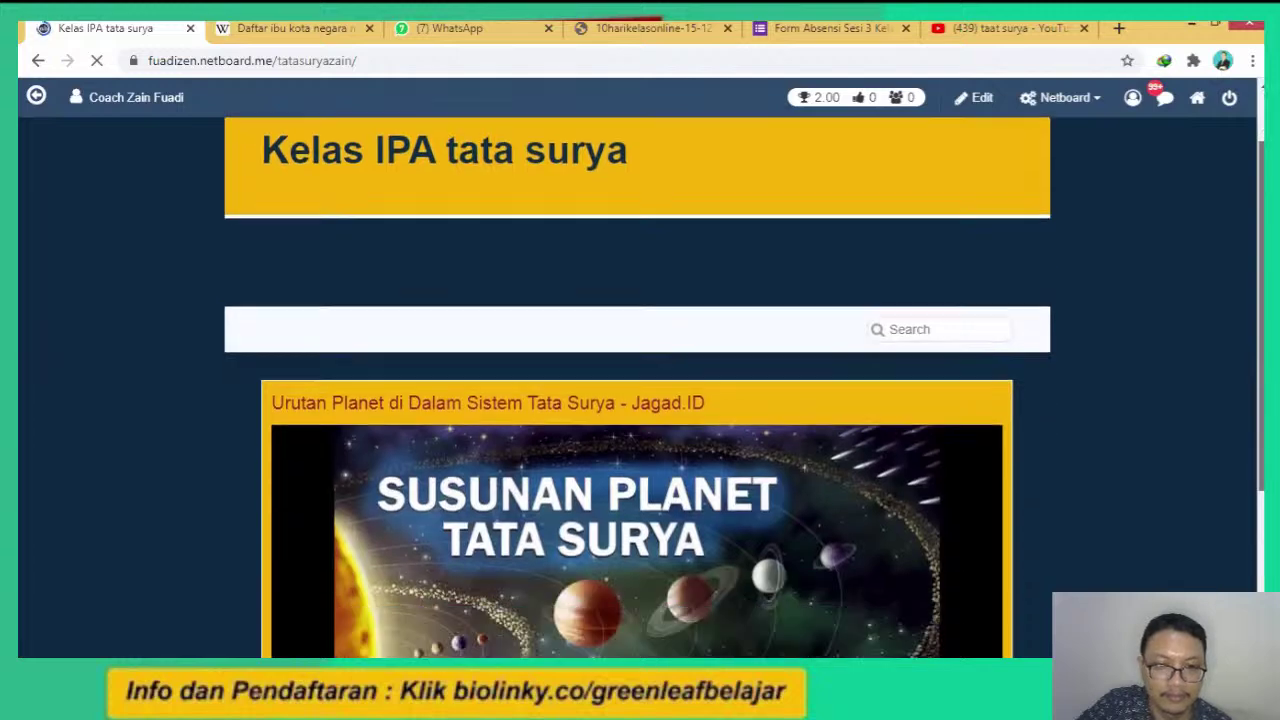
pyautogui.scroll(-1, 637, 390)
pyautogui.scroll(-2, 968, 242)
pyautogui.scroll(3, 968, 242)
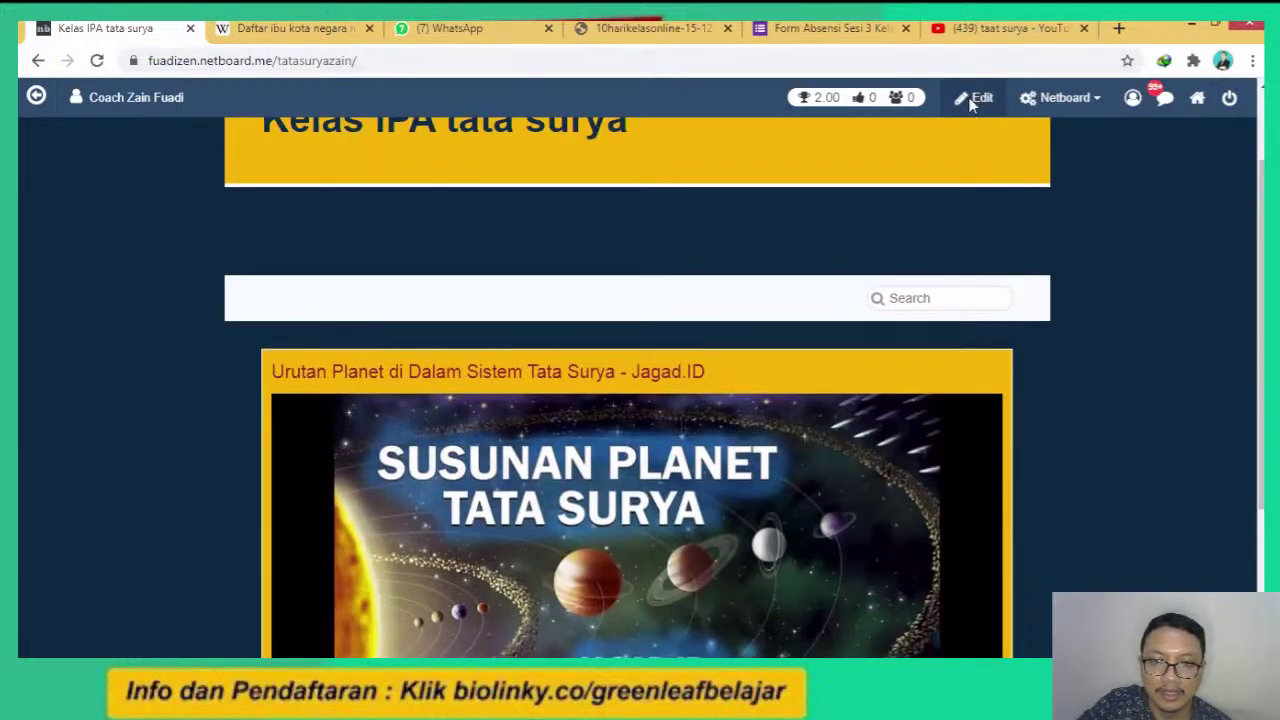
# Add a text box reading "Selamat Datang anak anak di Kelas IPA" to the netboard and place it above the video post.
pyautogui.click(973, 100)
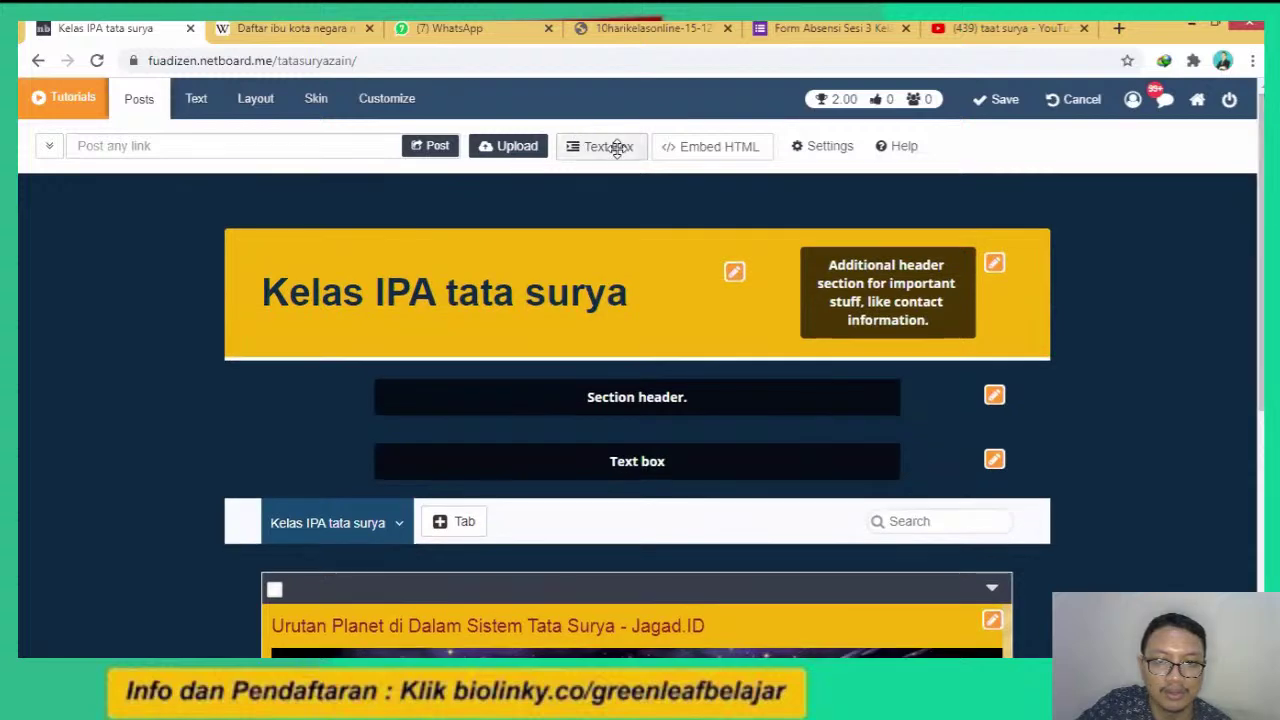
pyautogui.click(618, 148)
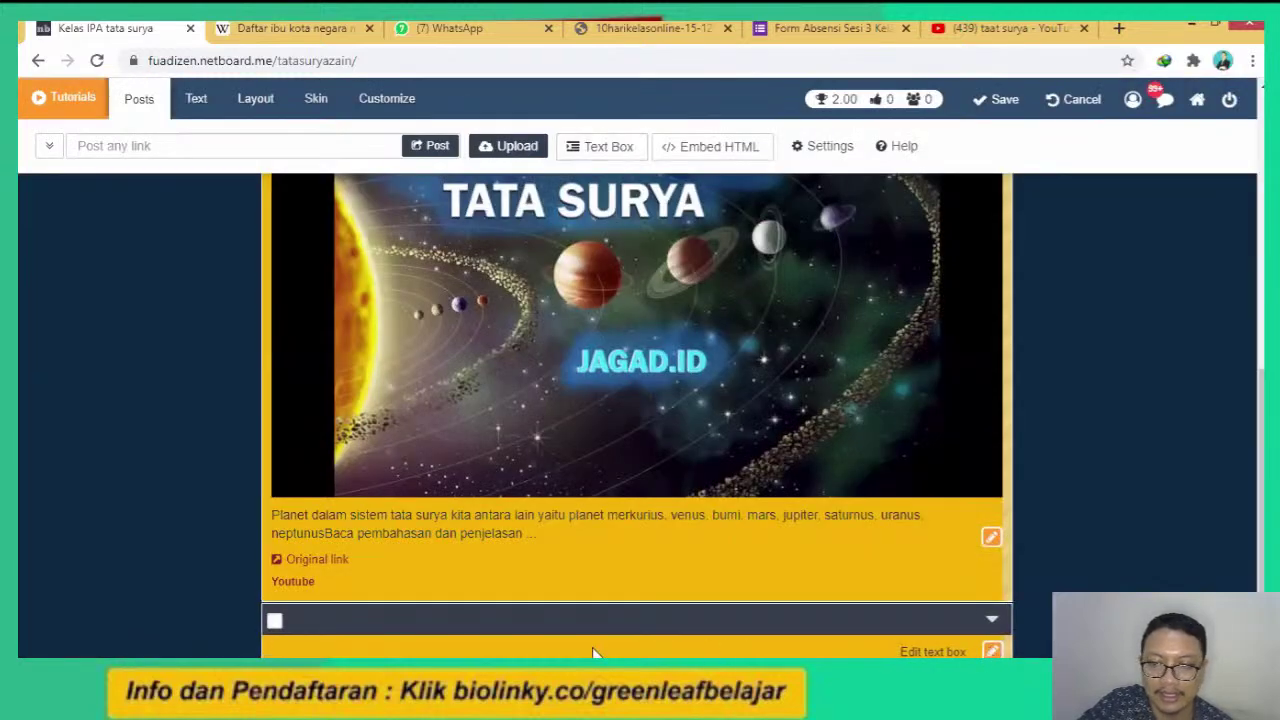
pyautogui.click(619, 643)
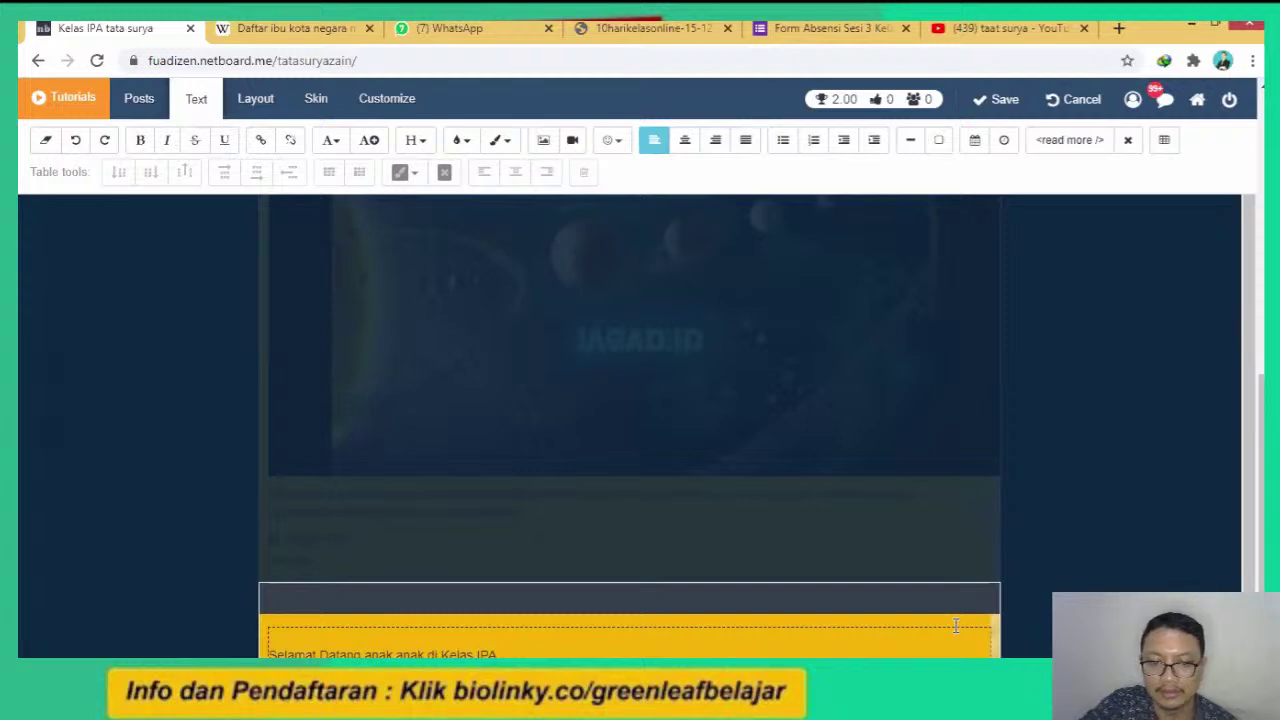
pyautogui.click(383, 627)
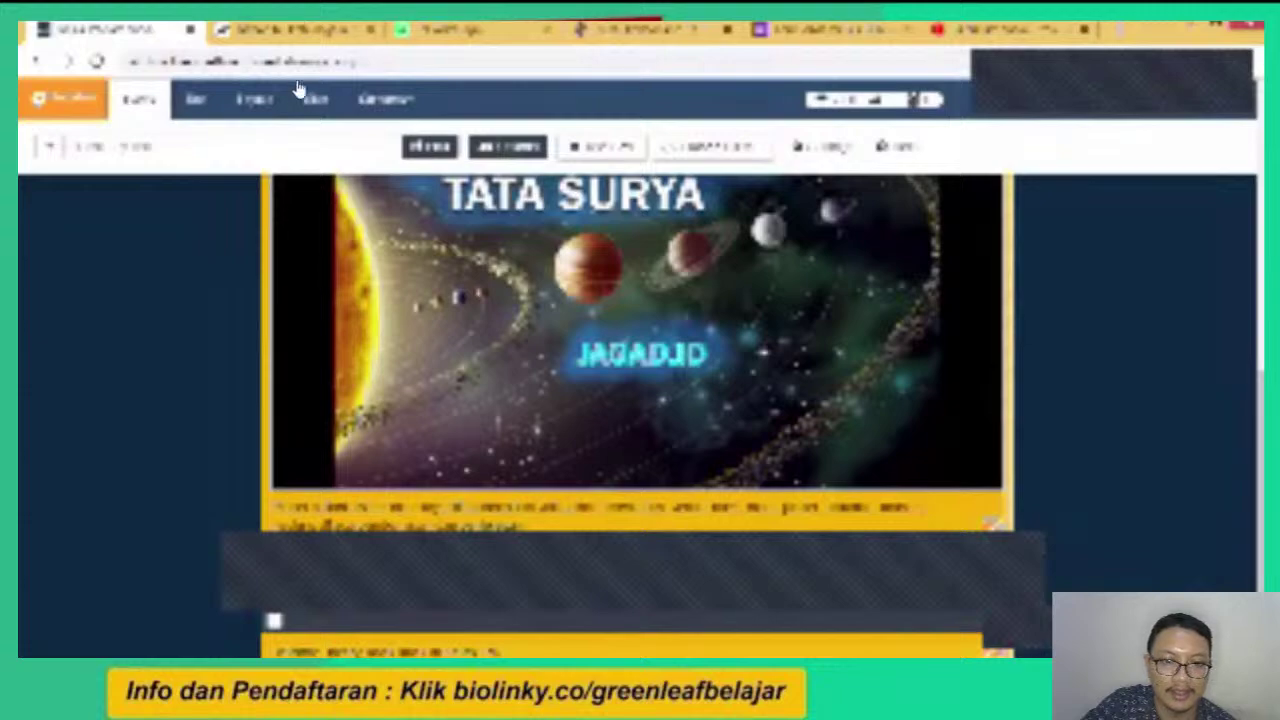
pyautogui.scroll(5, 300, 291)
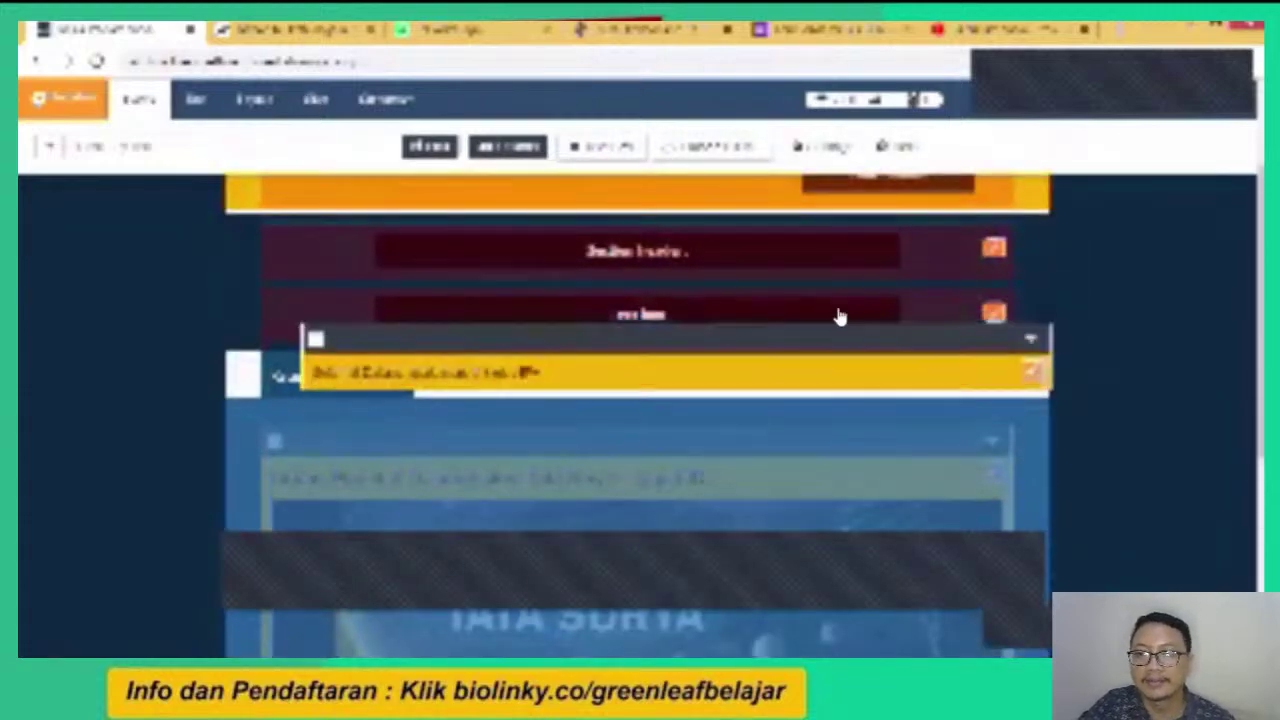
pyautogui.scroll(-3, 840, 317)
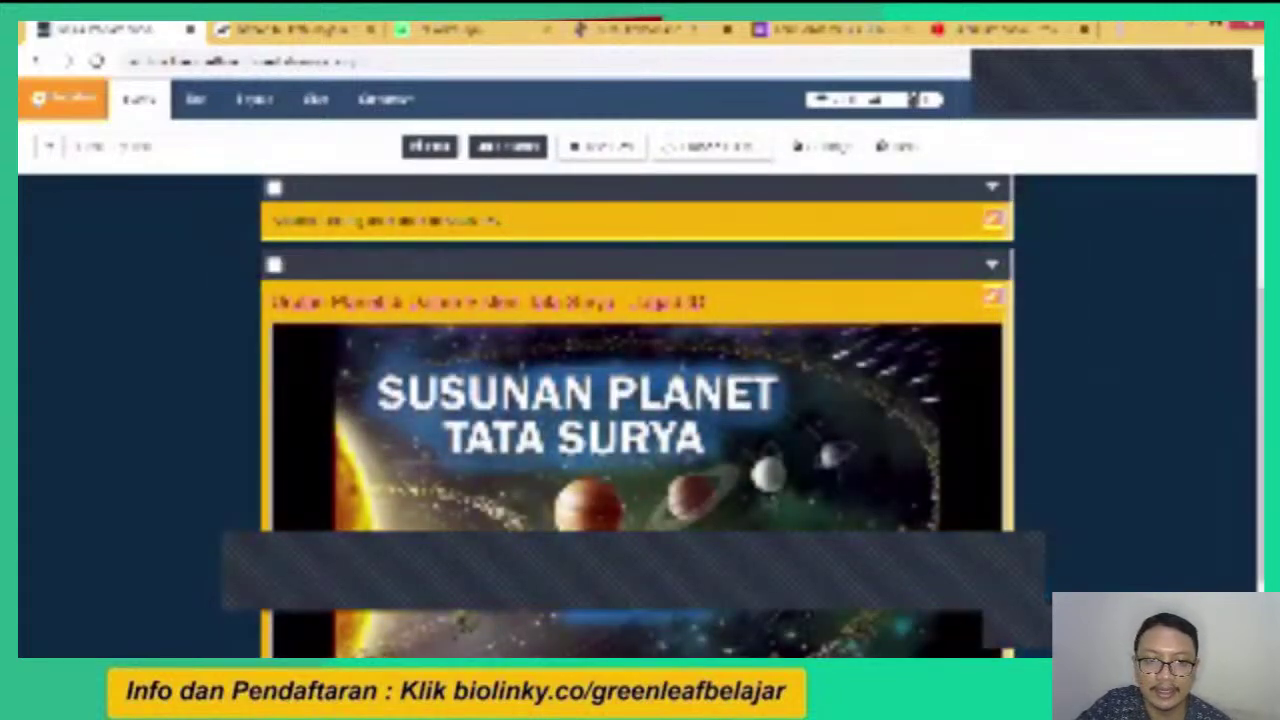
pyautogui.scroll(2, 1077, 271)
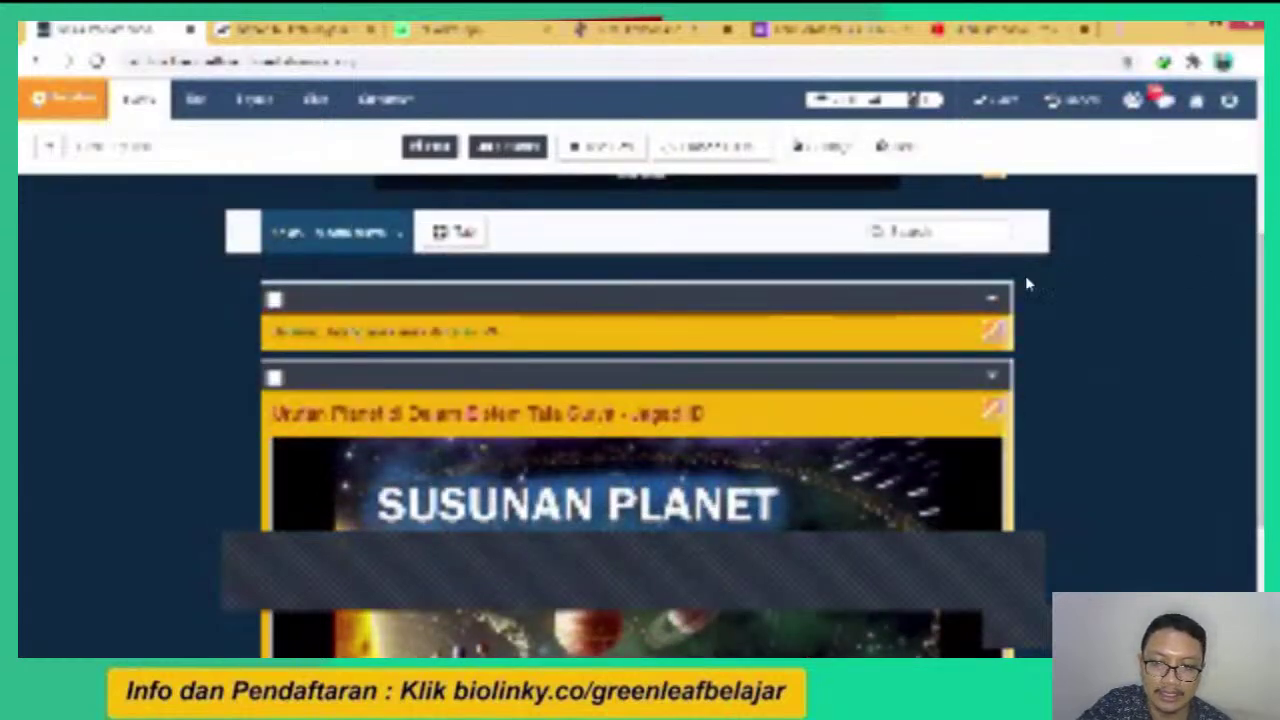
pyautogui.click(991, 299)
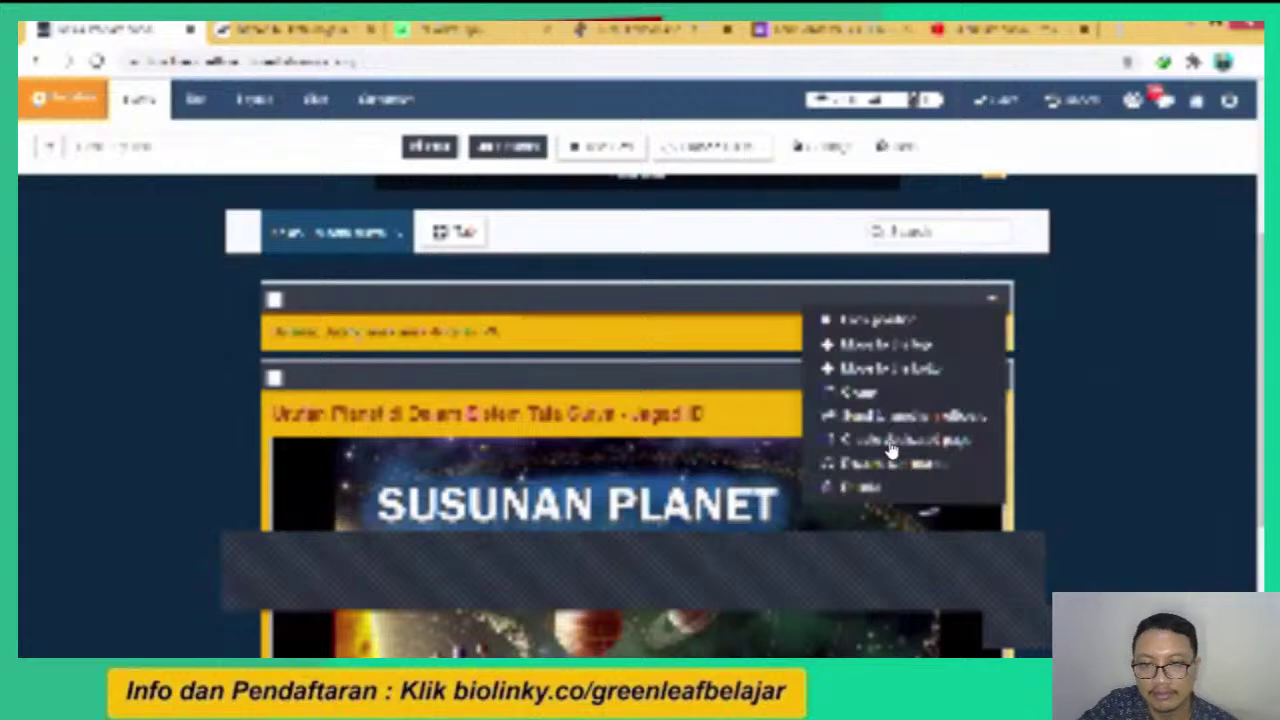
pyautogui.click(1061, 371)
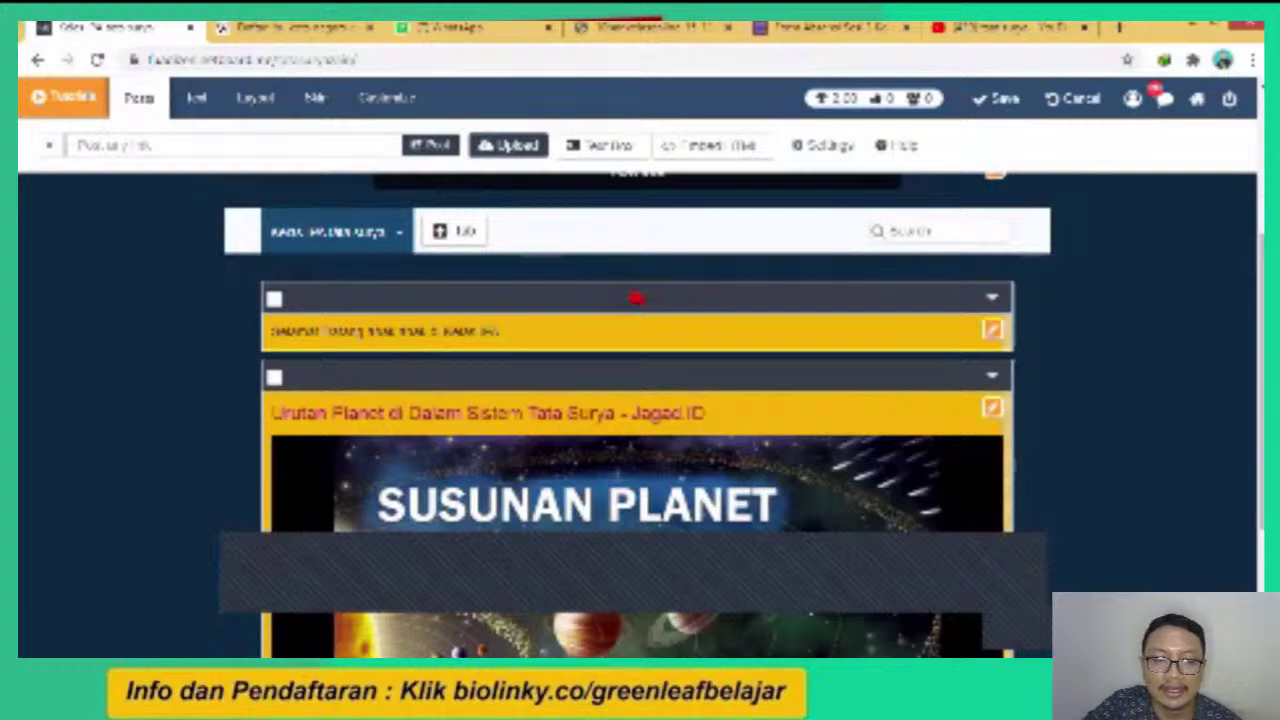
pyautogui.scroll(-3, 636, 400)
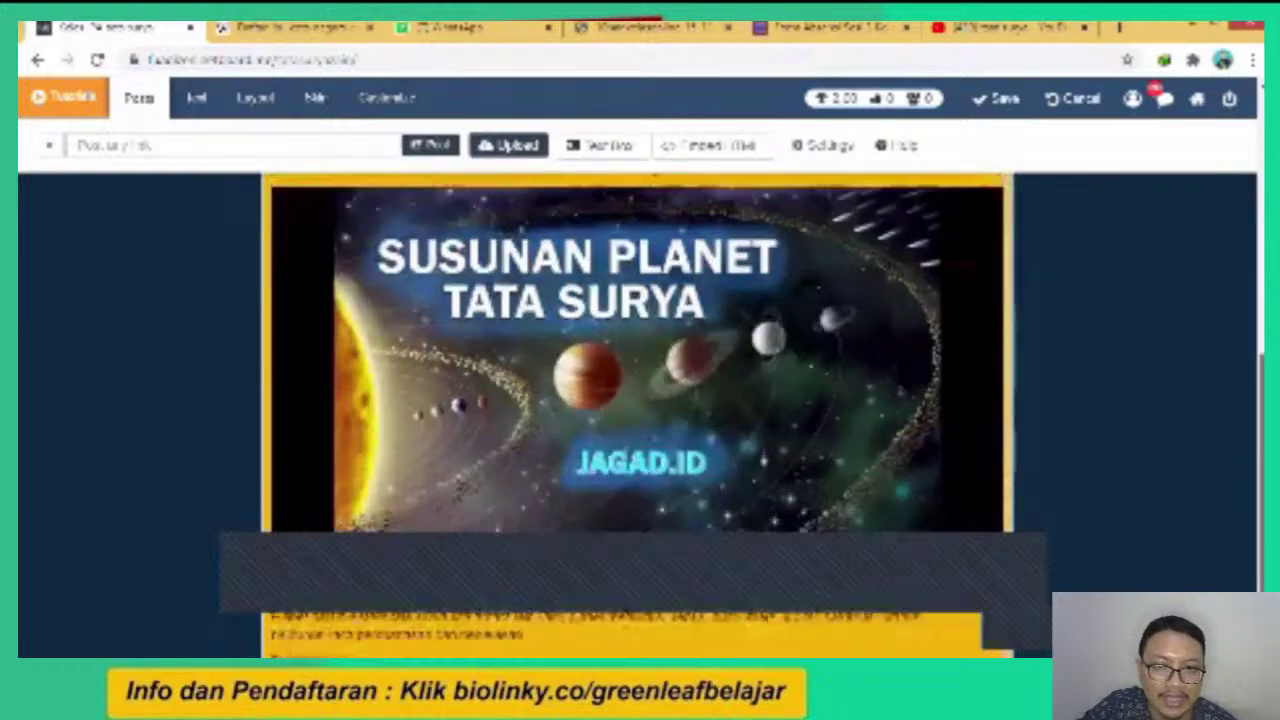
pyautogui.scroll(1, 636, 400)
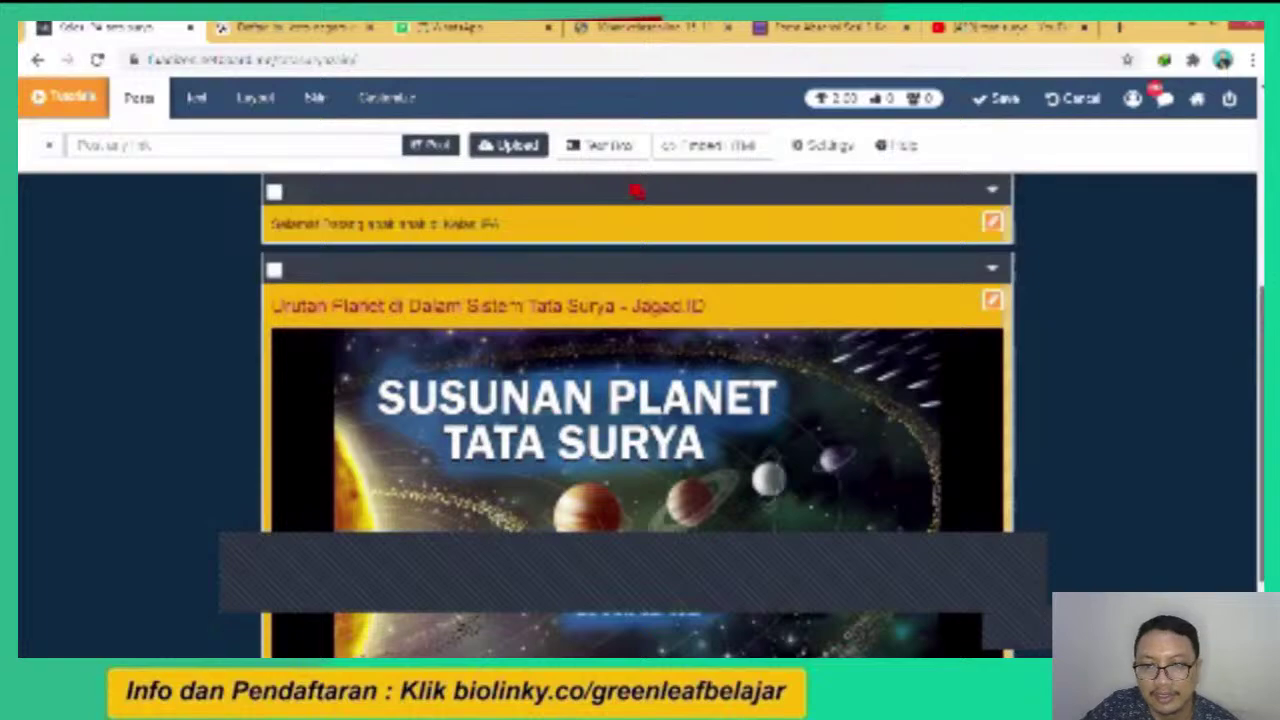
pyautogui.scroll(2, 636, 400)
pyautogui.scroll(2, 636, 344)
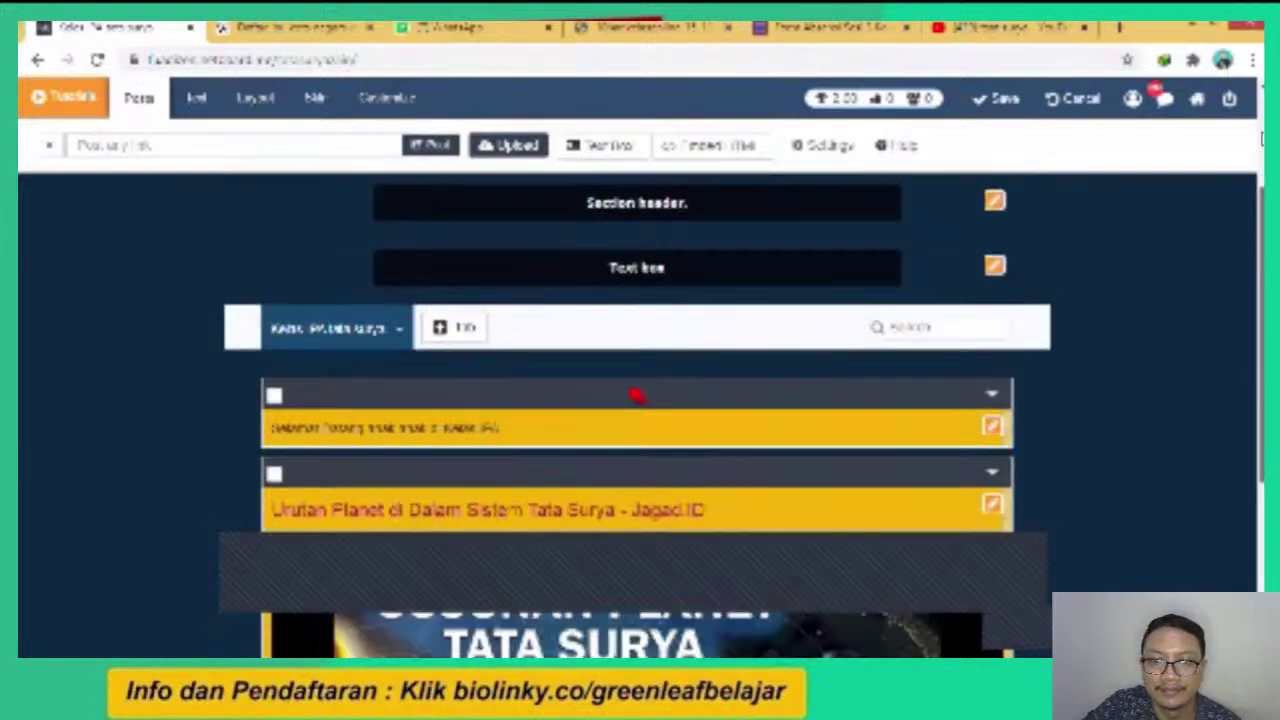
pyautogui.scroll(1, 636, 474)
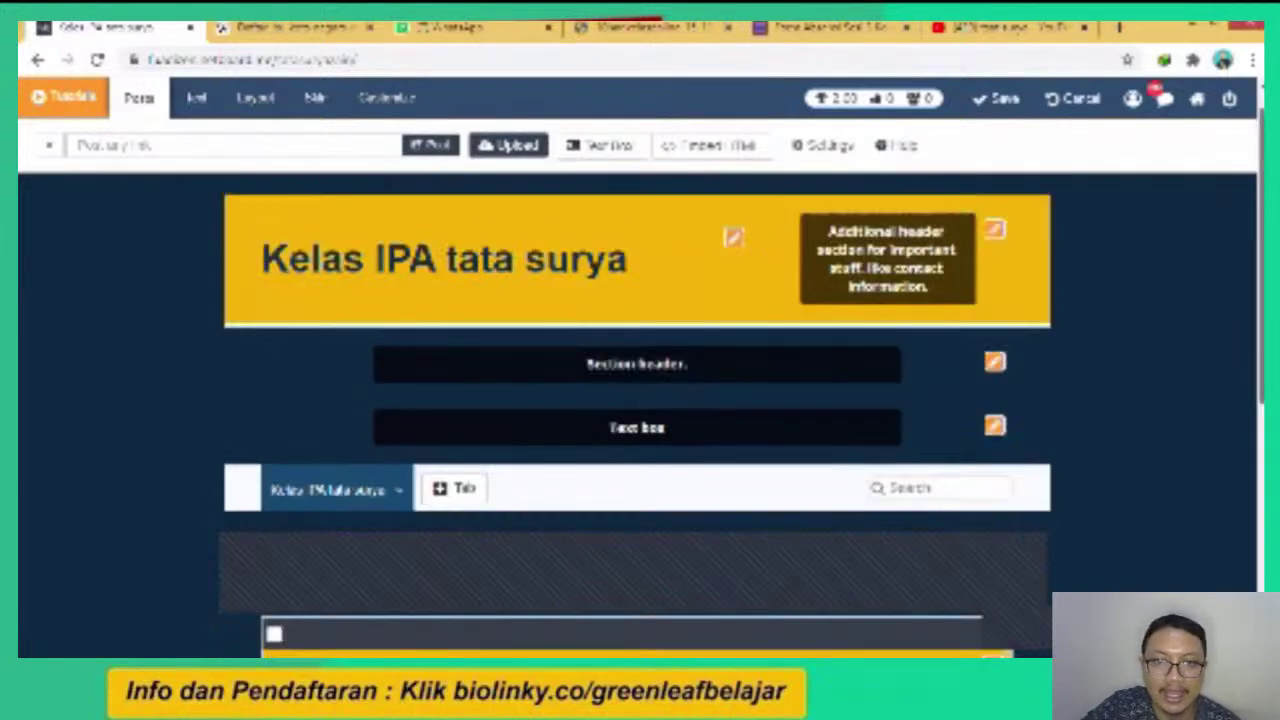
pyautogui.scroll(-6, 634, 200)
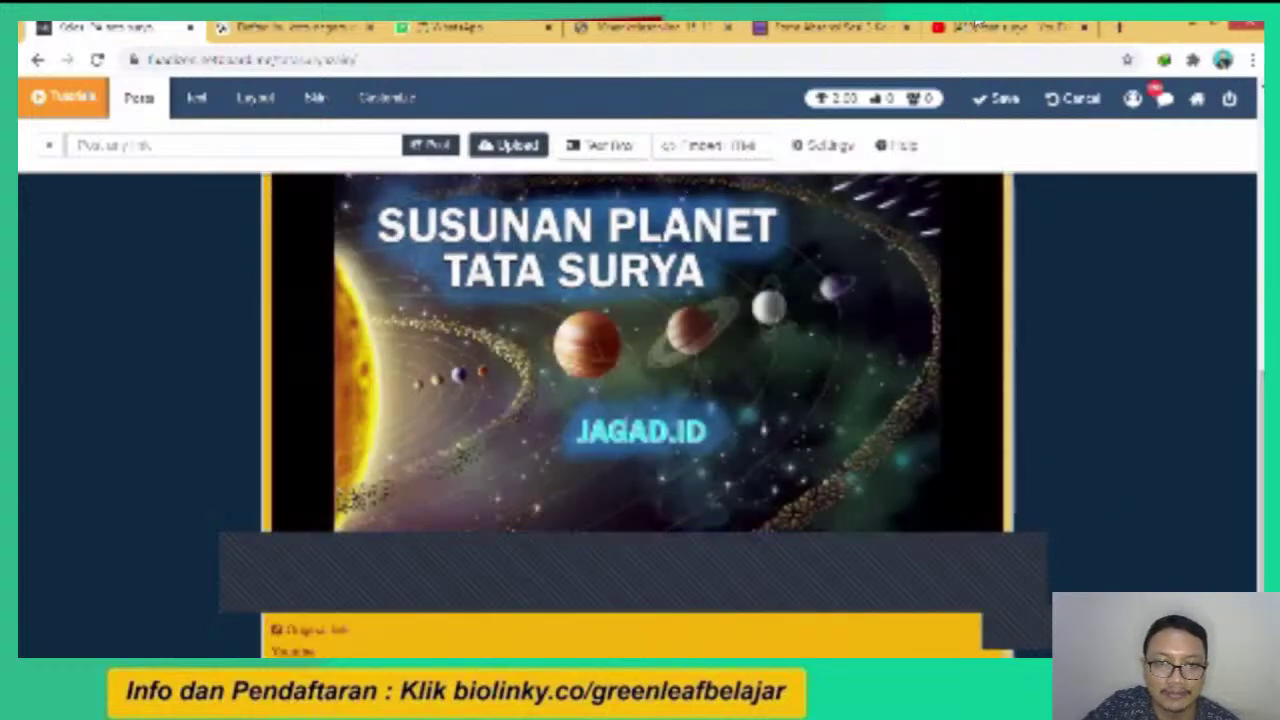
# Switch to YouTube, open the video "Urutan Planet di Dalam Sistem Tata Surya - Jagad.ID" and copy its embed code.
pyautogui.hotkey('ctrl', '9')
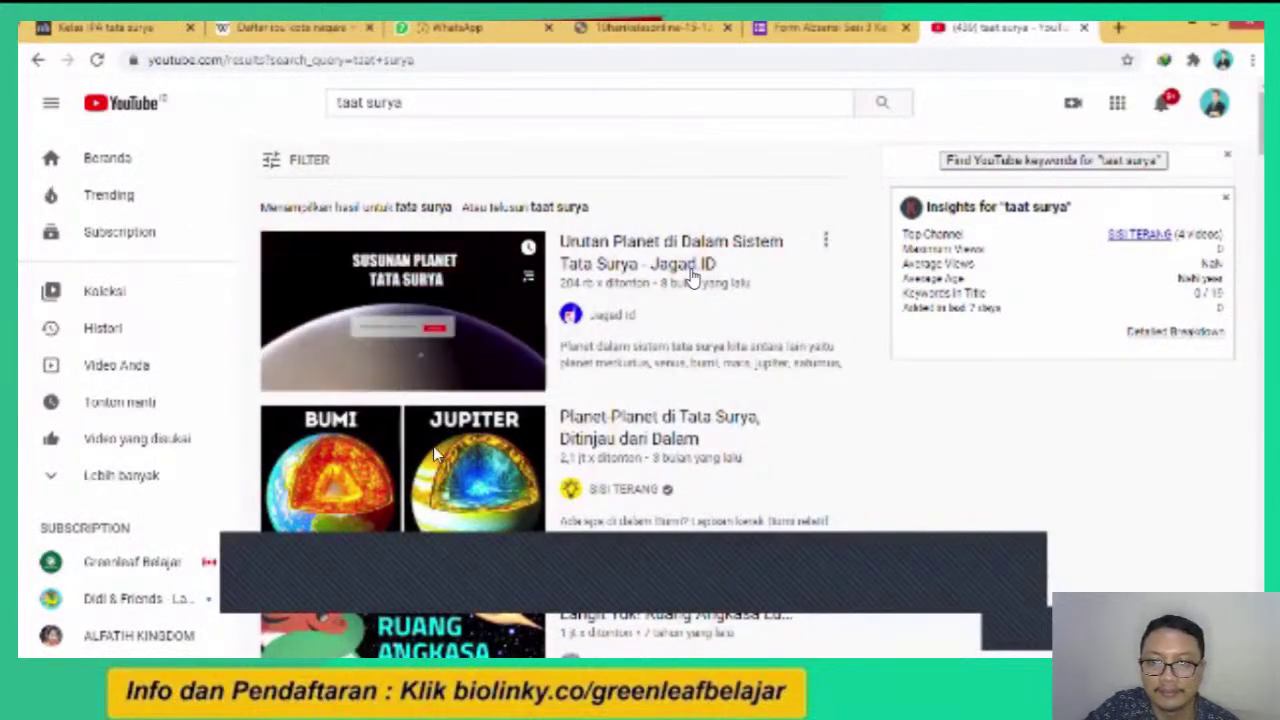
pyautogui.click(737, 265)
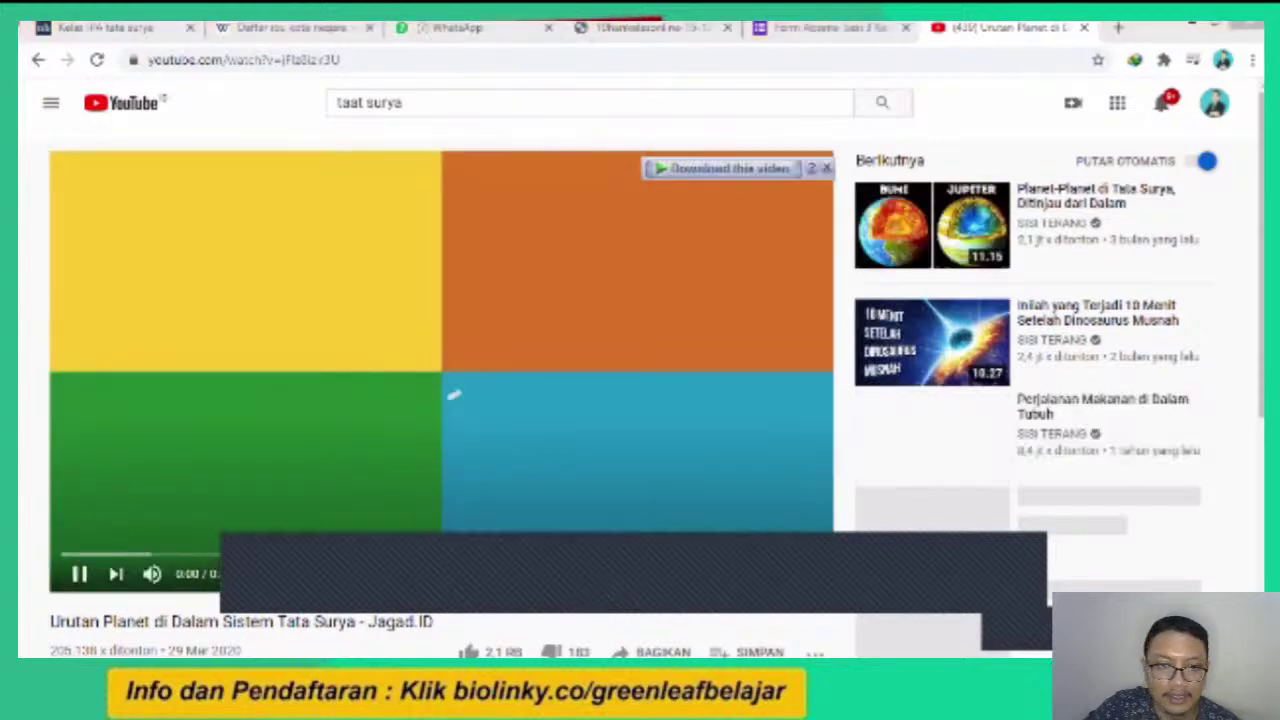
pyautogui.scroll(-4, 453, 395)
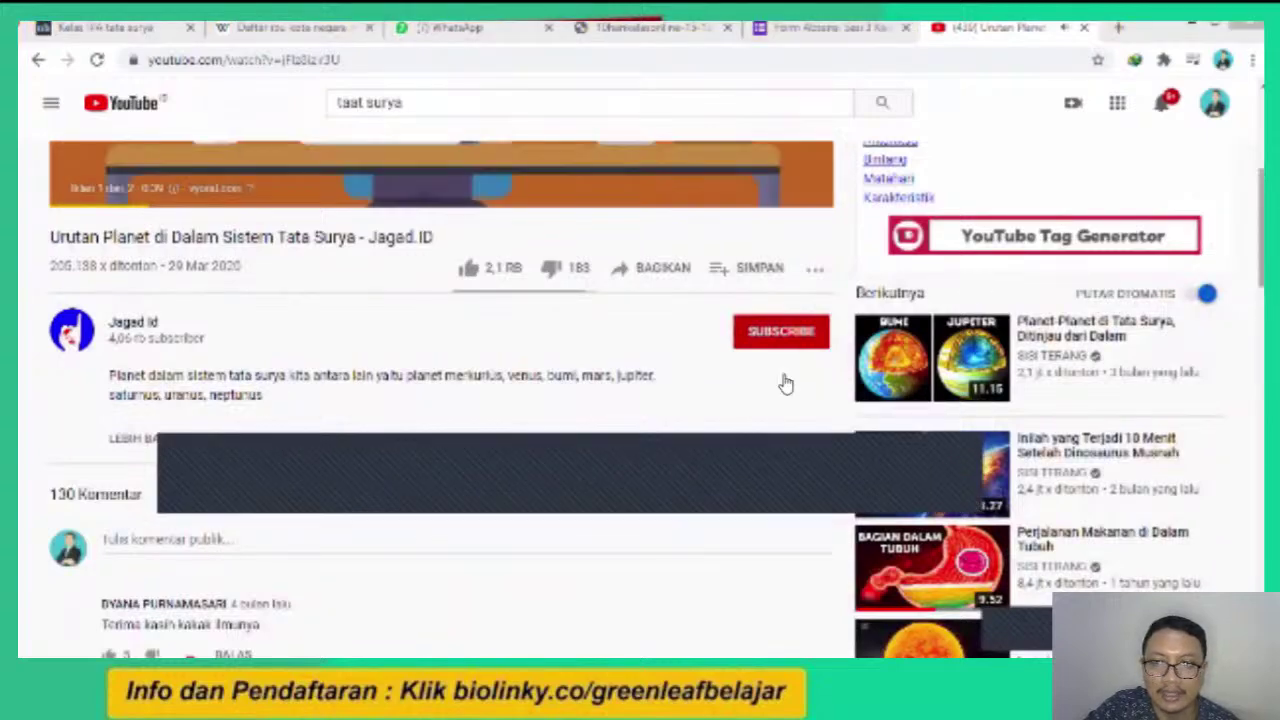
pyautogui.scroll(2, 783, 380)
pyautogui.click(622, 393)
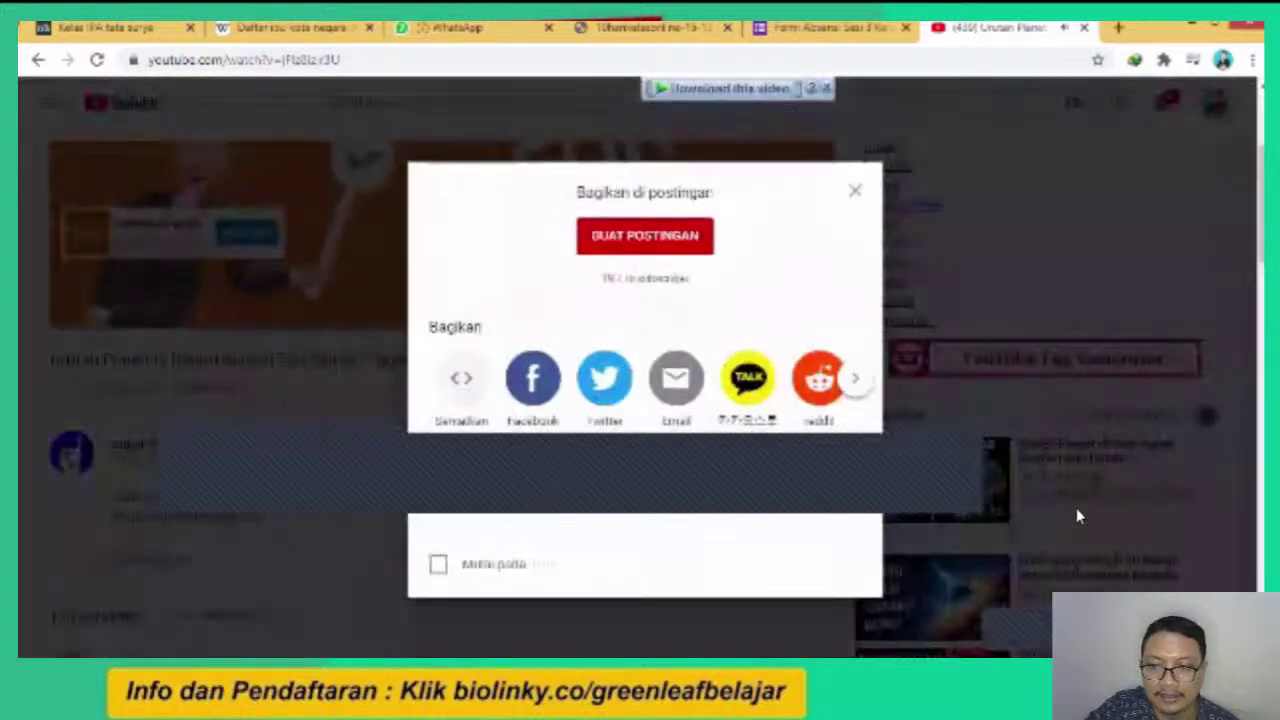
pyautogui.click(461, 378)
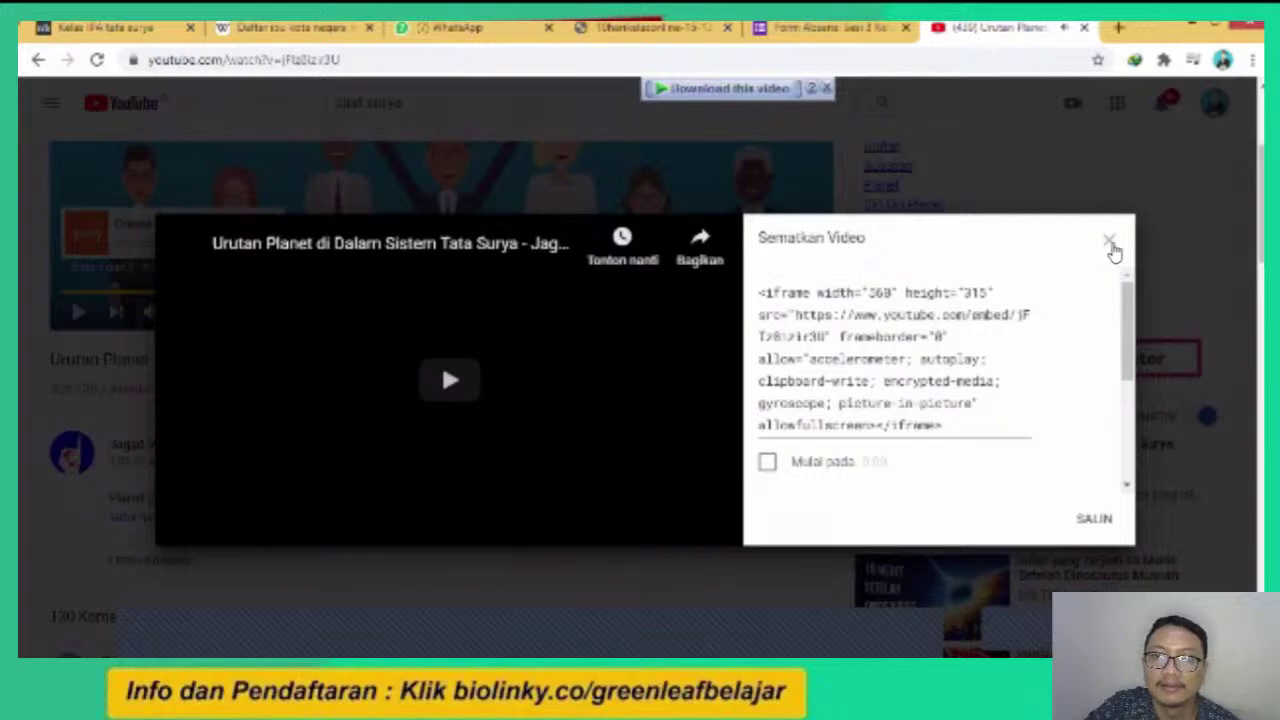
pyautogui.click(1110, 244)
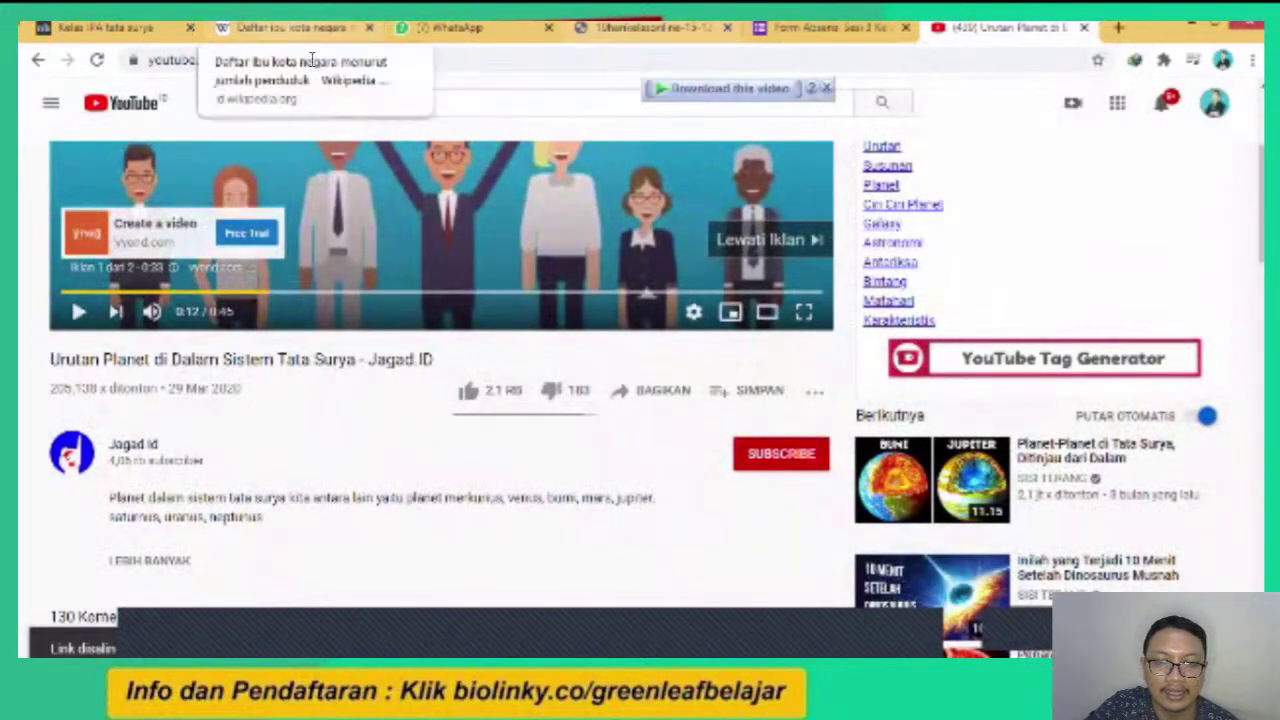
# Return to the netboard and add an Embed HTML post with the copied YouTube iframe code, using adaptive sizing.
pyautogui.hotkey('ctrl', '1')
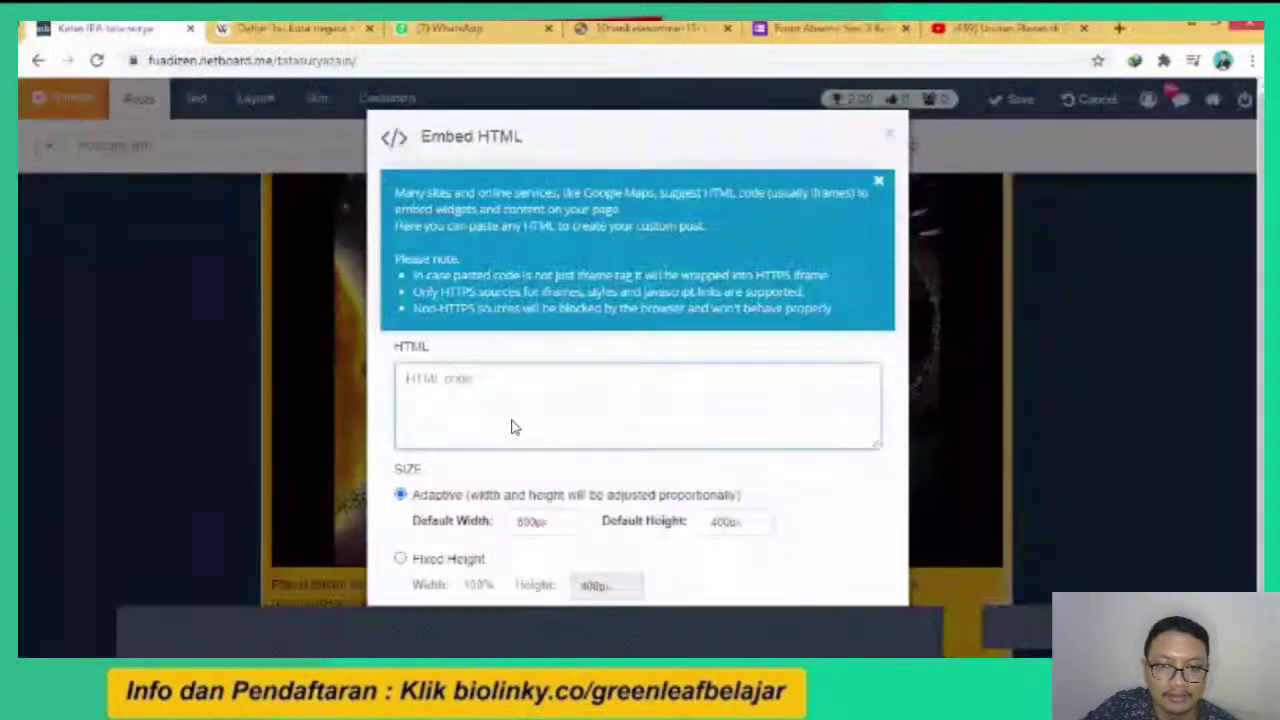
pyautogui.rightClick(511, 427)
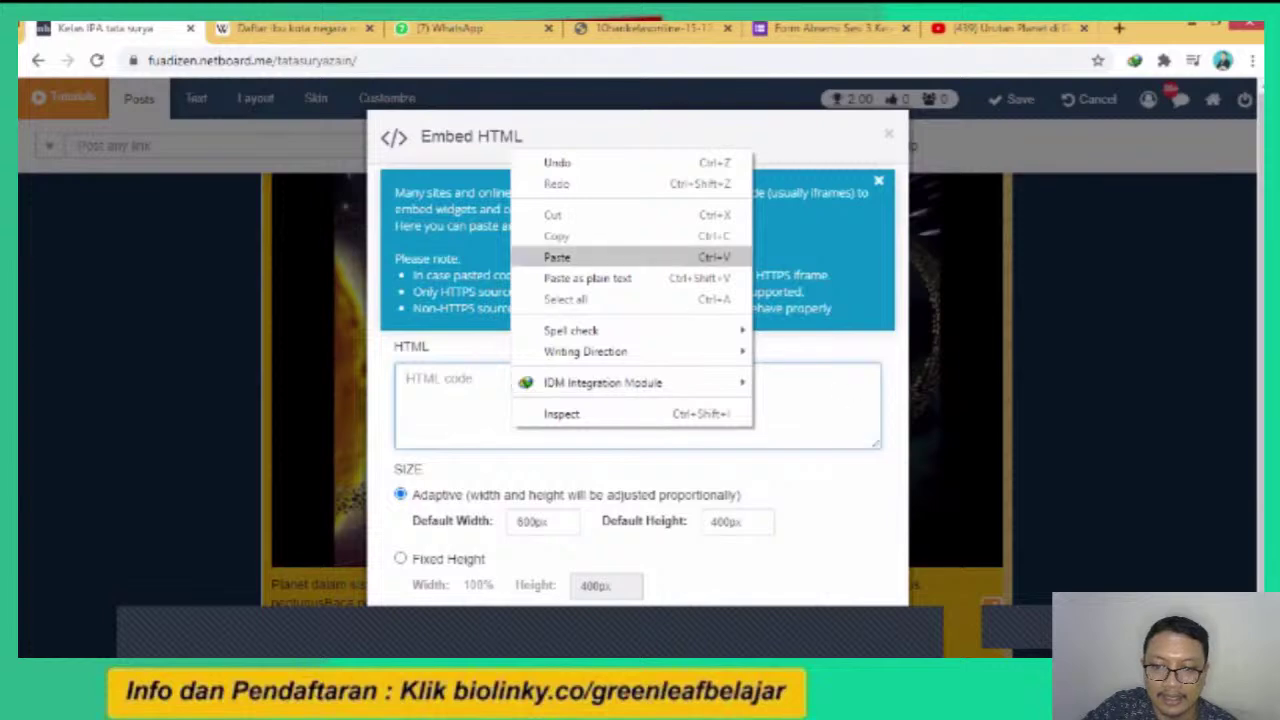
pyautogui.click(557, 257)
pyautogui.scroll(-1, 1087, 454)
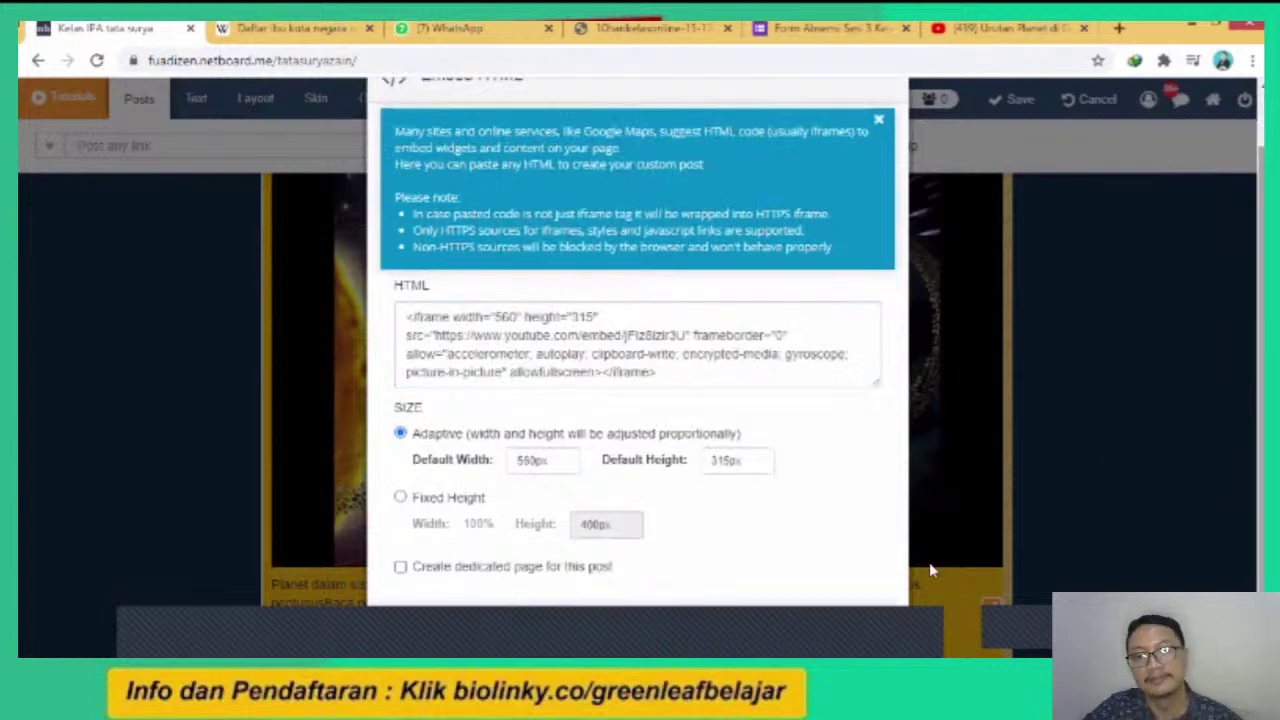
pyautogui.click(872, 625)
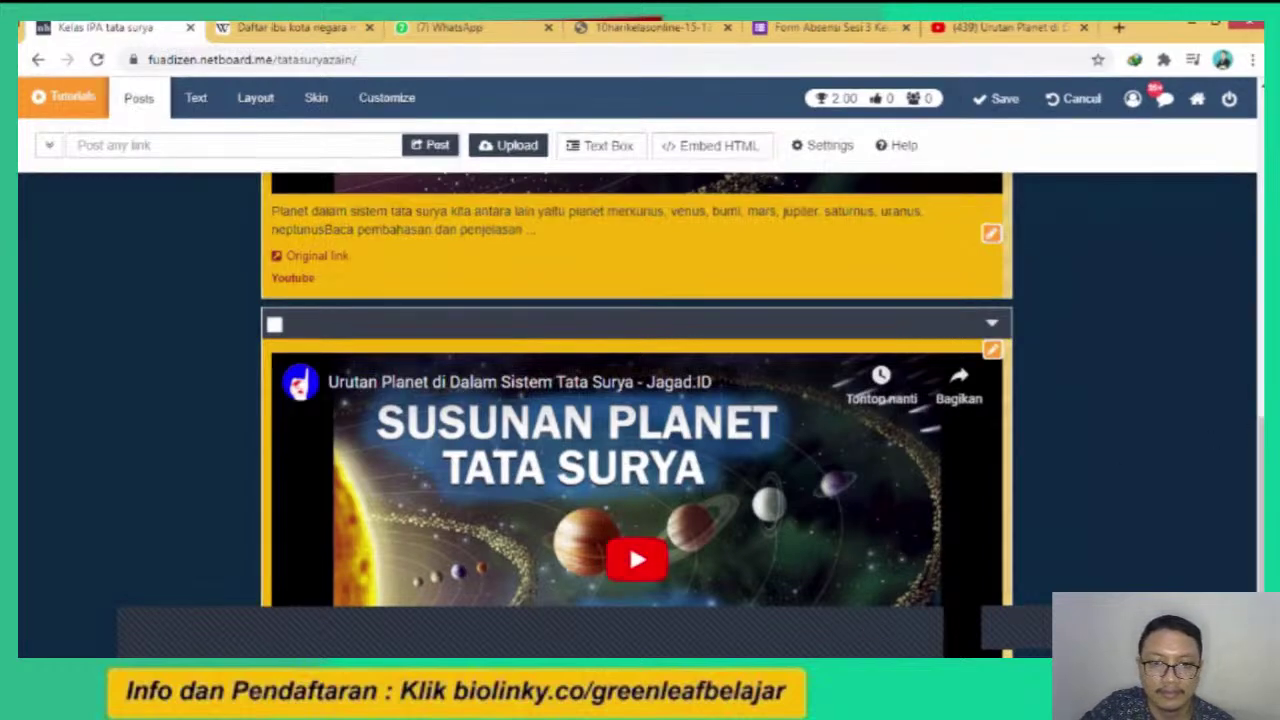
# Look over the newly embedded video post and save the netboard.
pyautogui.scroll(-1, 1262, 366)
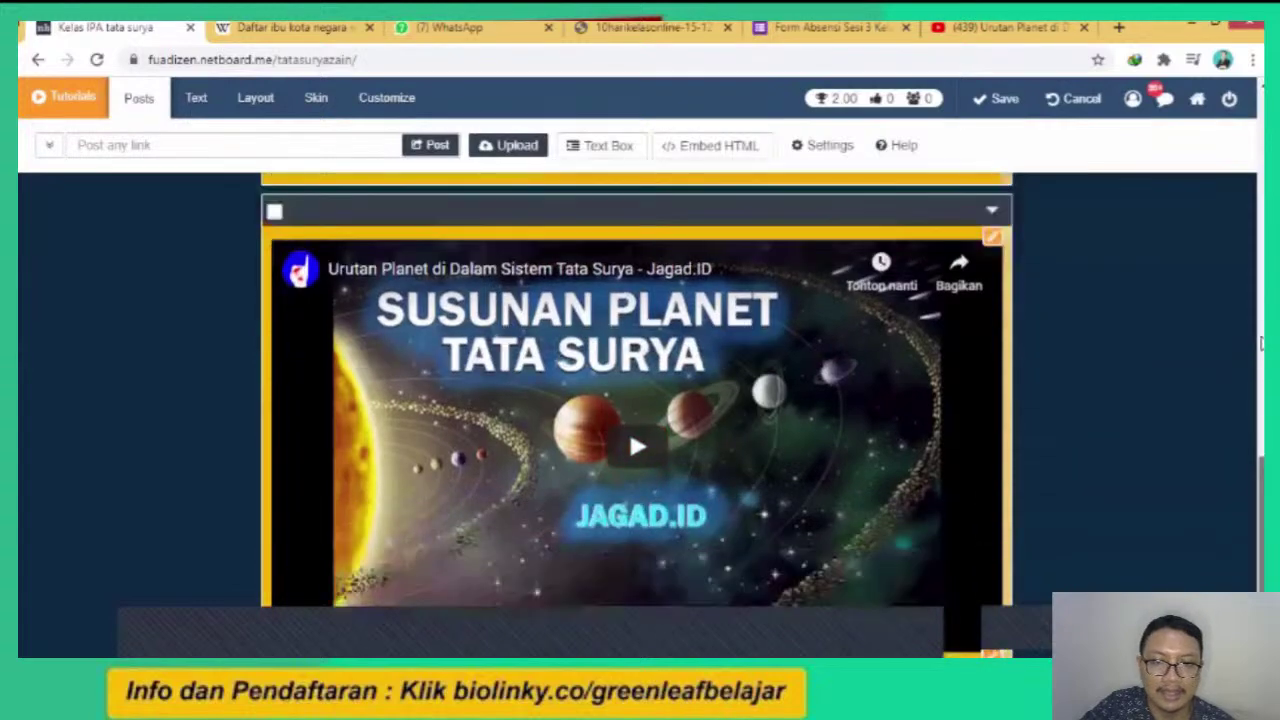
pyautogui.scroll(1, 1260, 400)
pyautogui.scroll(-2, 1260, 450)
pyautogui.scroll(2, 1260, 500)
pyautogui.scroll(-1, 1260, 562)
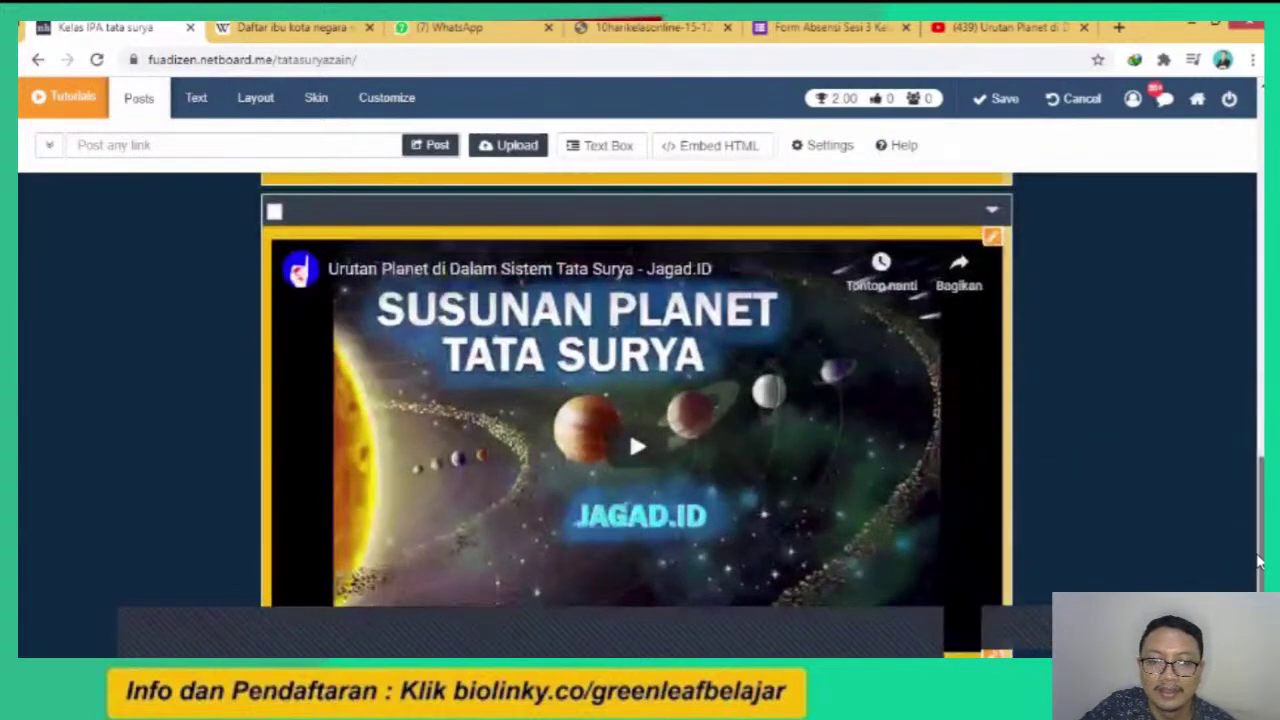
pyautogui.scroll(1, 1034, 251)
pyautogui.scroll(-1, 1030, 200)
pyautogui.click(1000, 100)
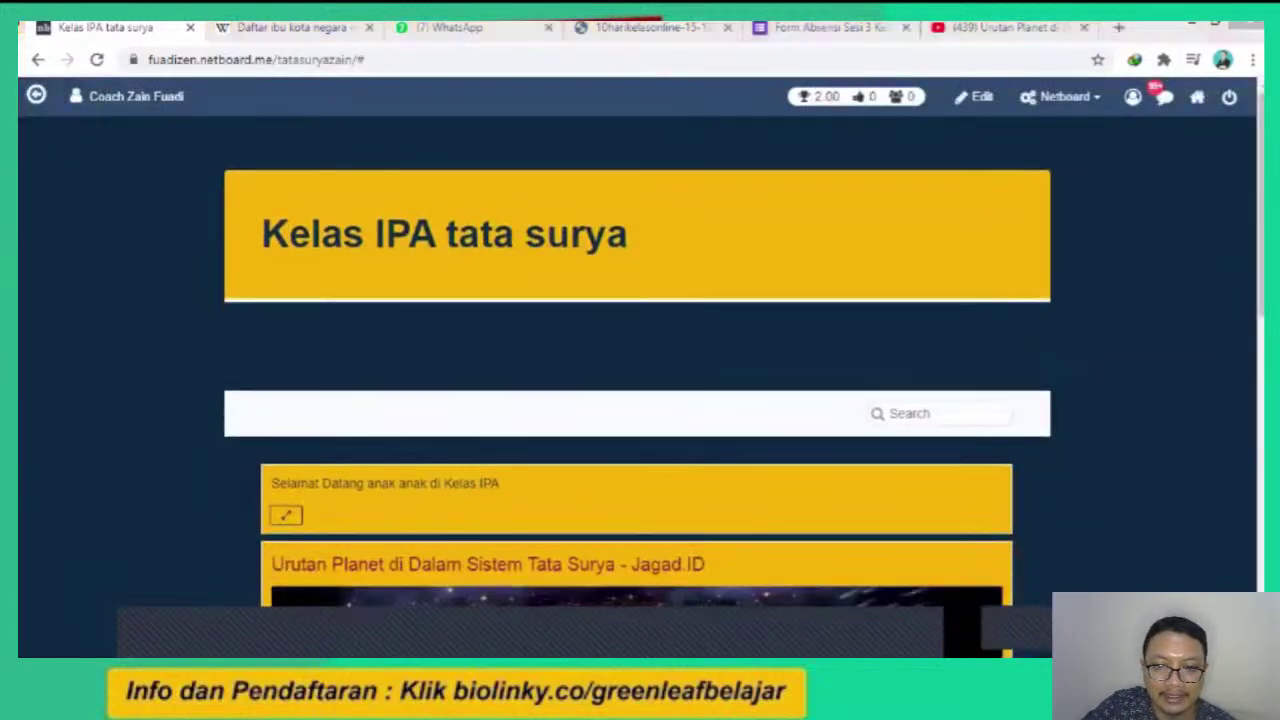
# Check the welcome text and both video posts on the published netboard page.
pyautogui.scroll(-3, 598, 550)
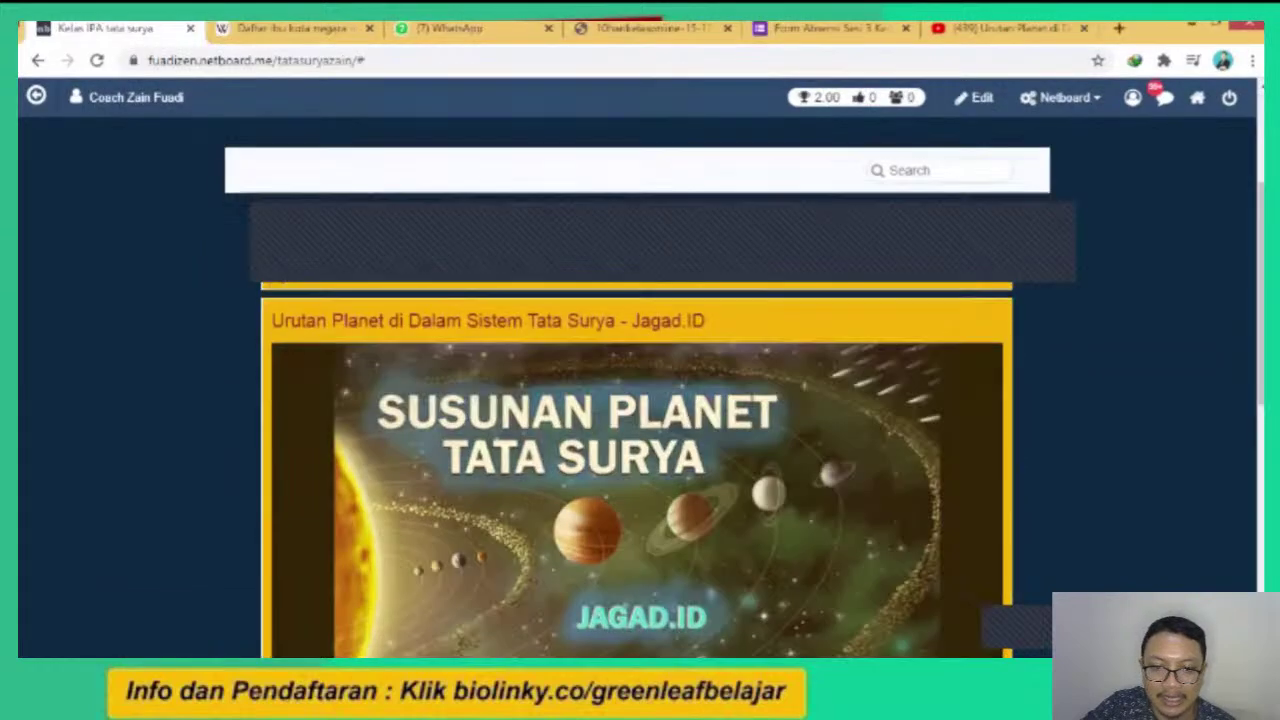
pyautogui.scroll(-6, 1080, 463)
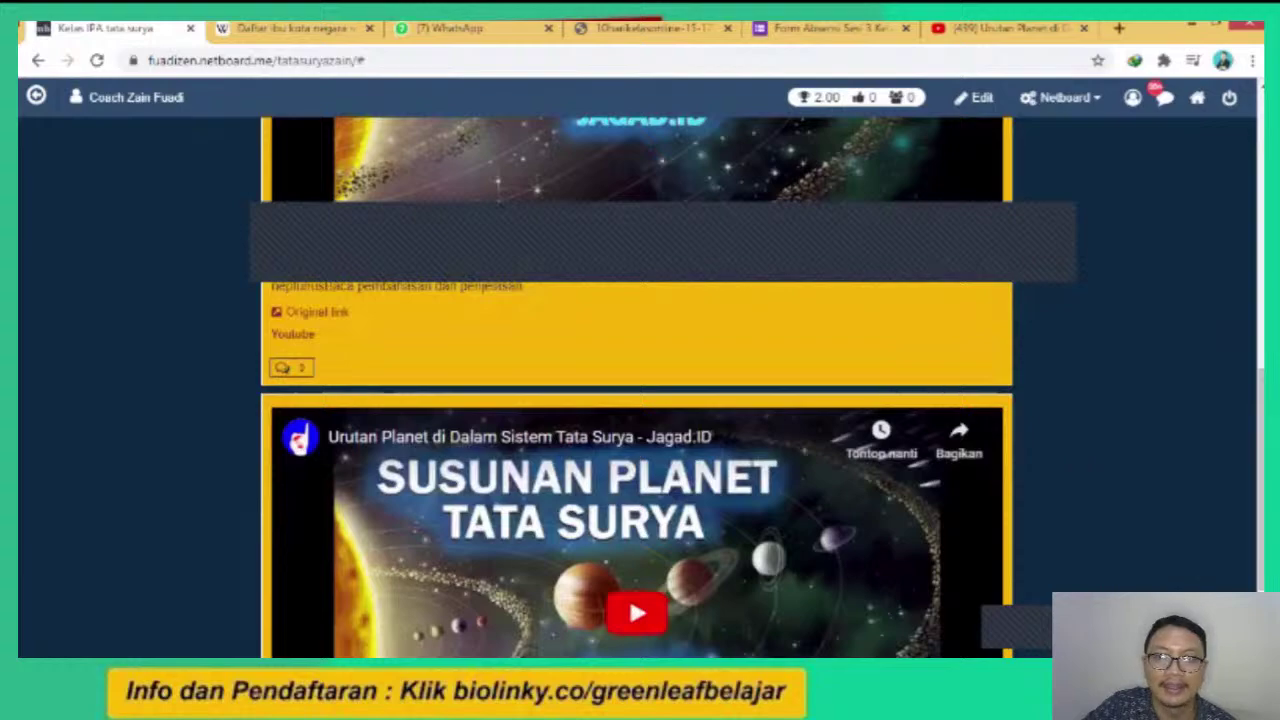
pyautogui.scroll(5, 998, 154)
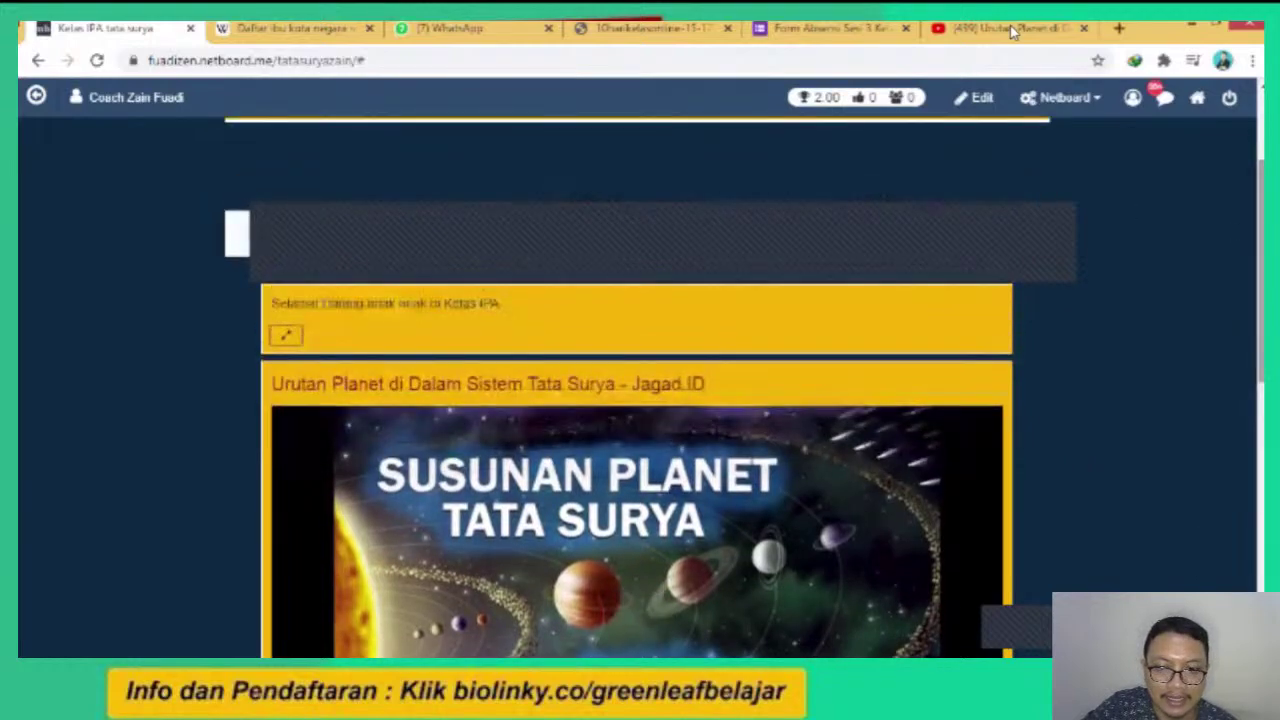
# Switch to YouTube and compare the video's short share link with its iframe embed code, then close the sharing options.
pyautogui.hotkey('ctrl', '9')
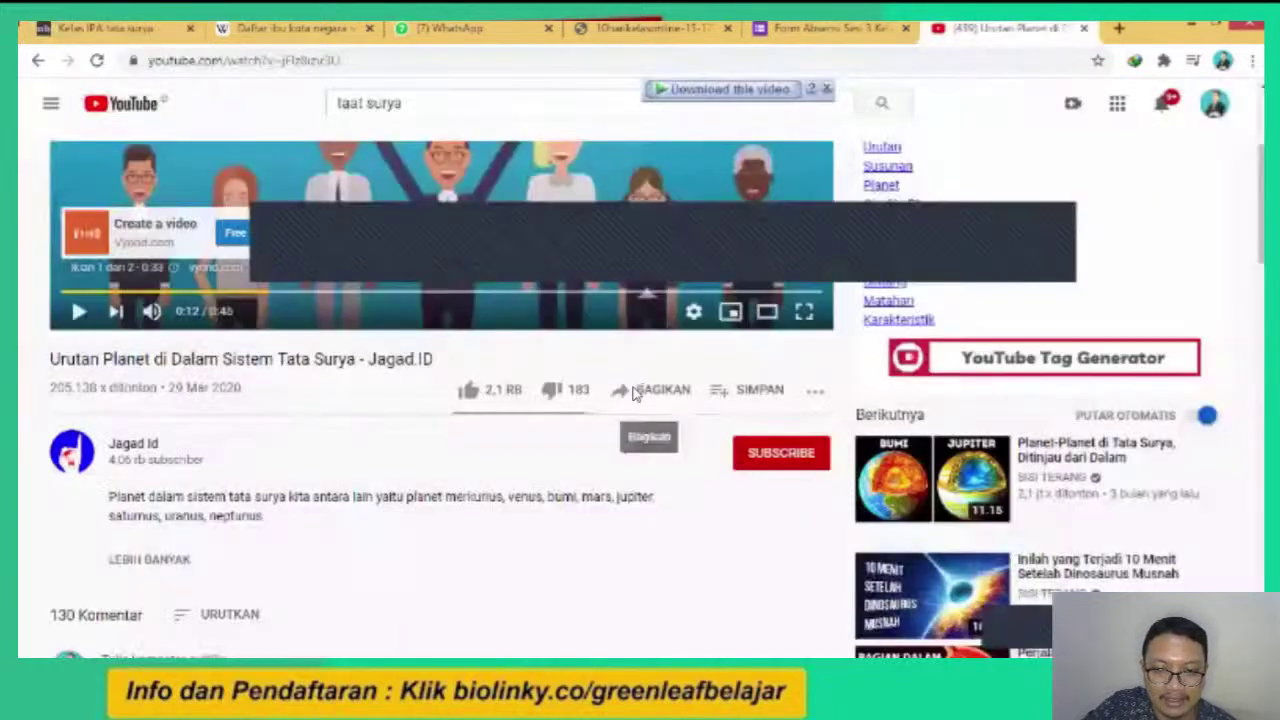
pyautogui.click(638, 390)
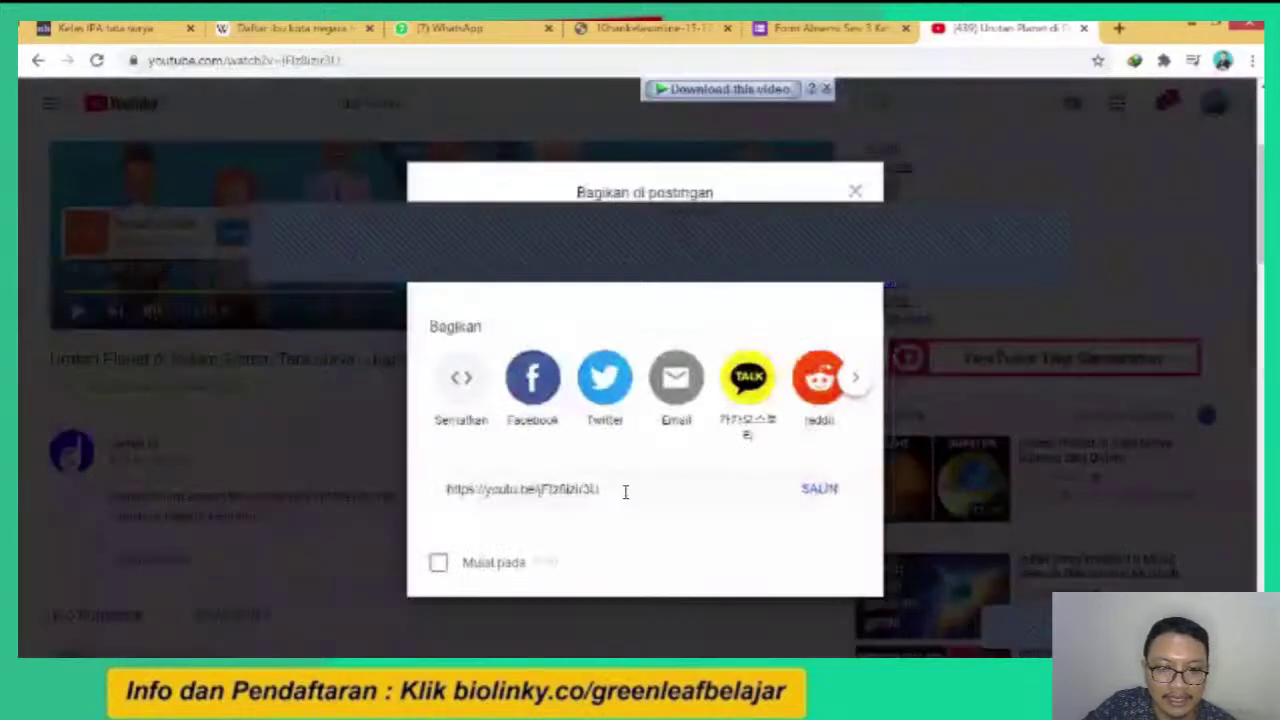
pyautogui.click(540, 490)
pyautogui.hotkey('ctrl', 'a')
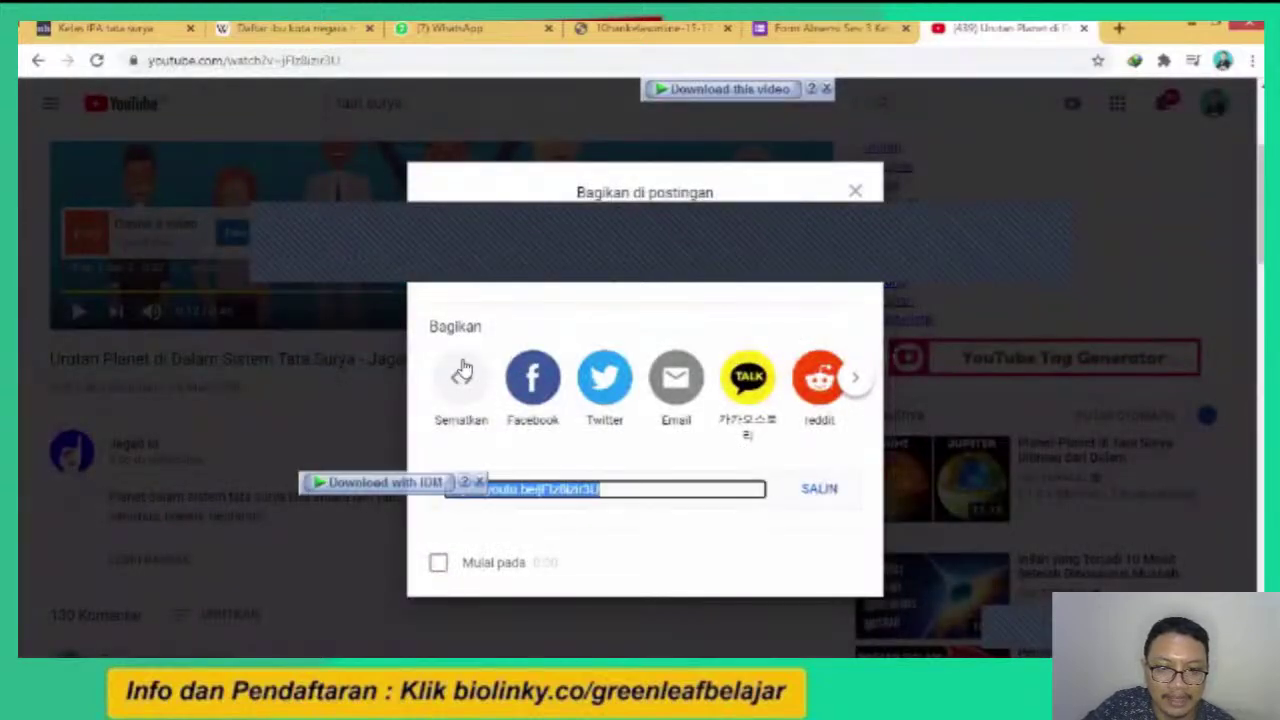
pyautogui.click(461, 382)
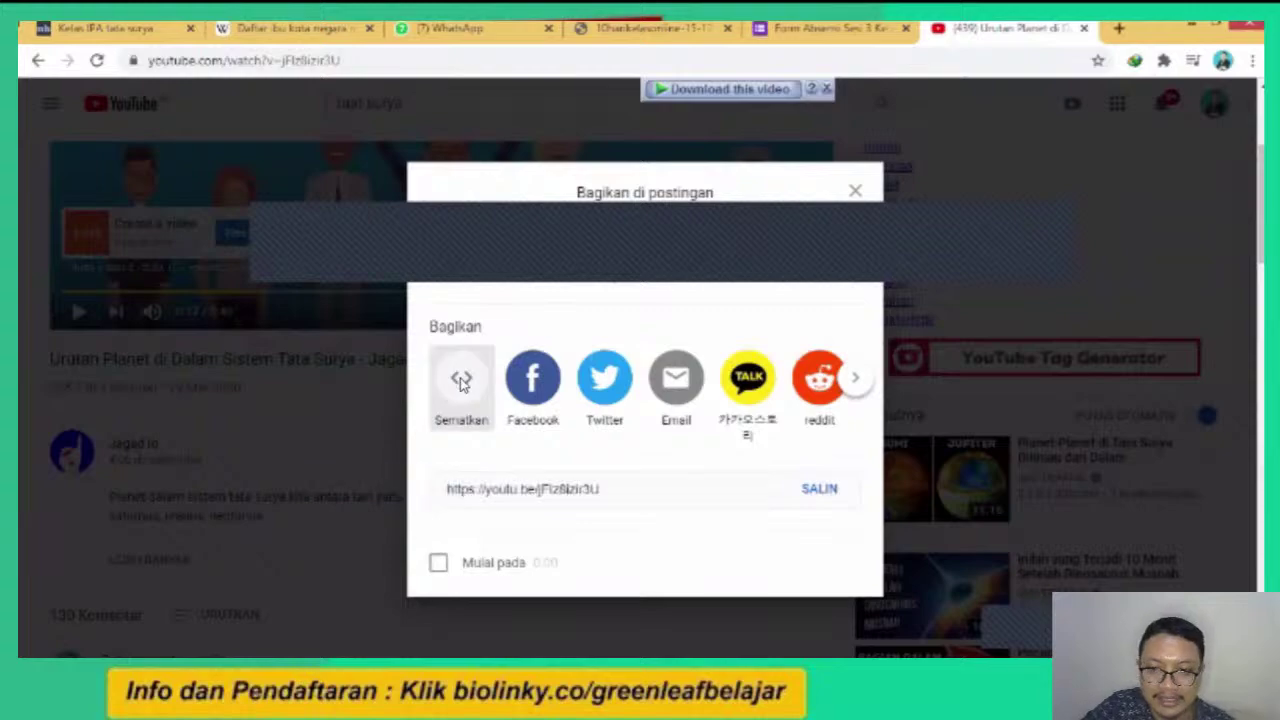
pyautogui.click(927, 365)
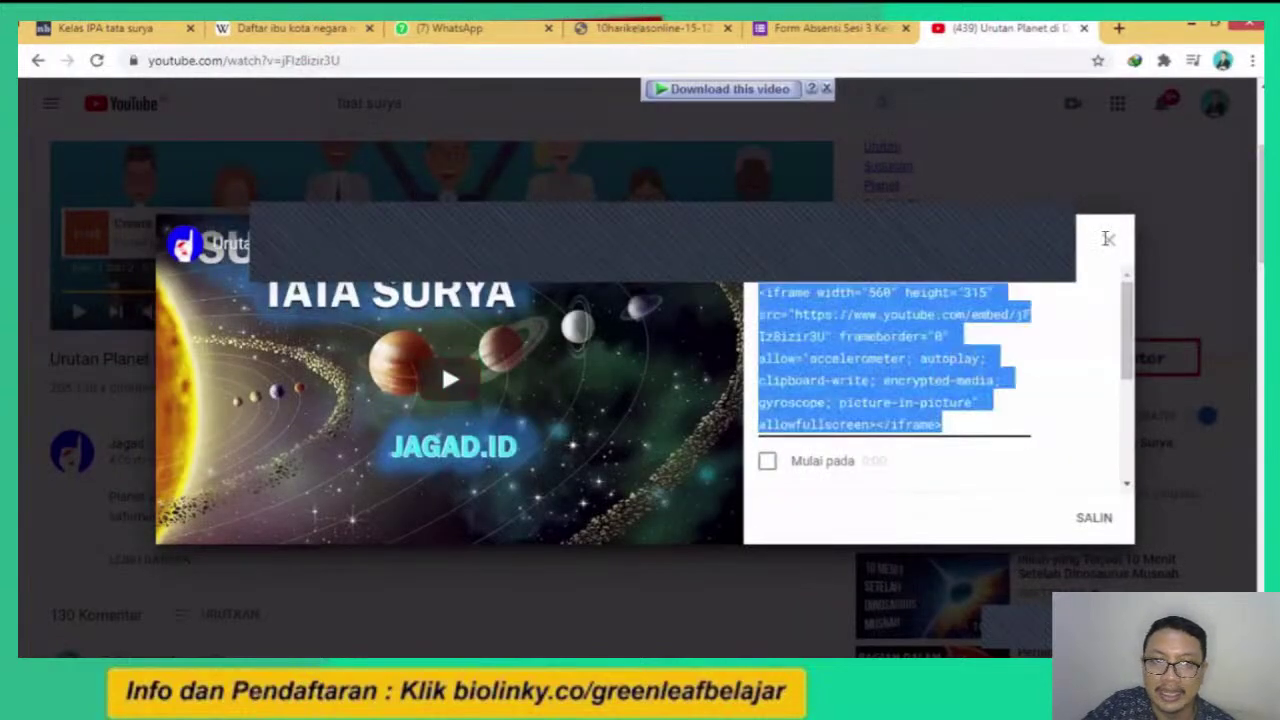
pyautogui.click(354, 88)
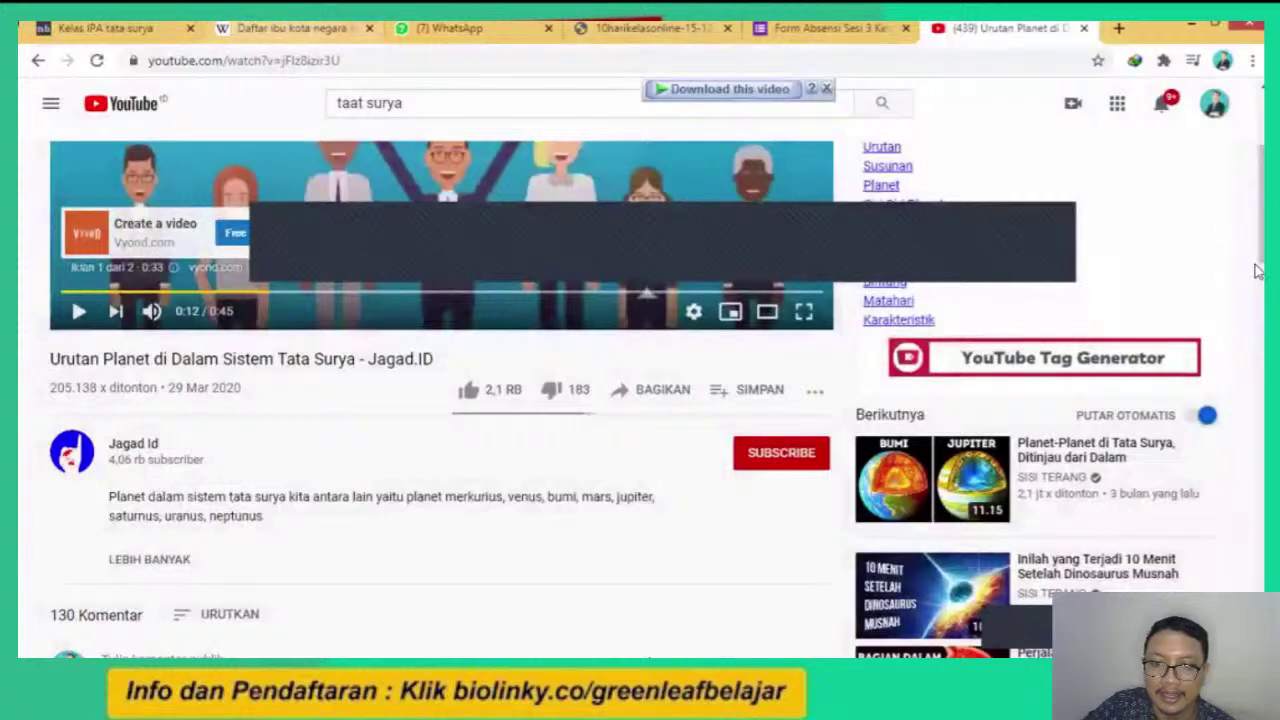
# Return to the published netboard, test where the link-based video post leads, and close the YouTube page it opens.
pyautogui.hotkey('ctrl', '1')
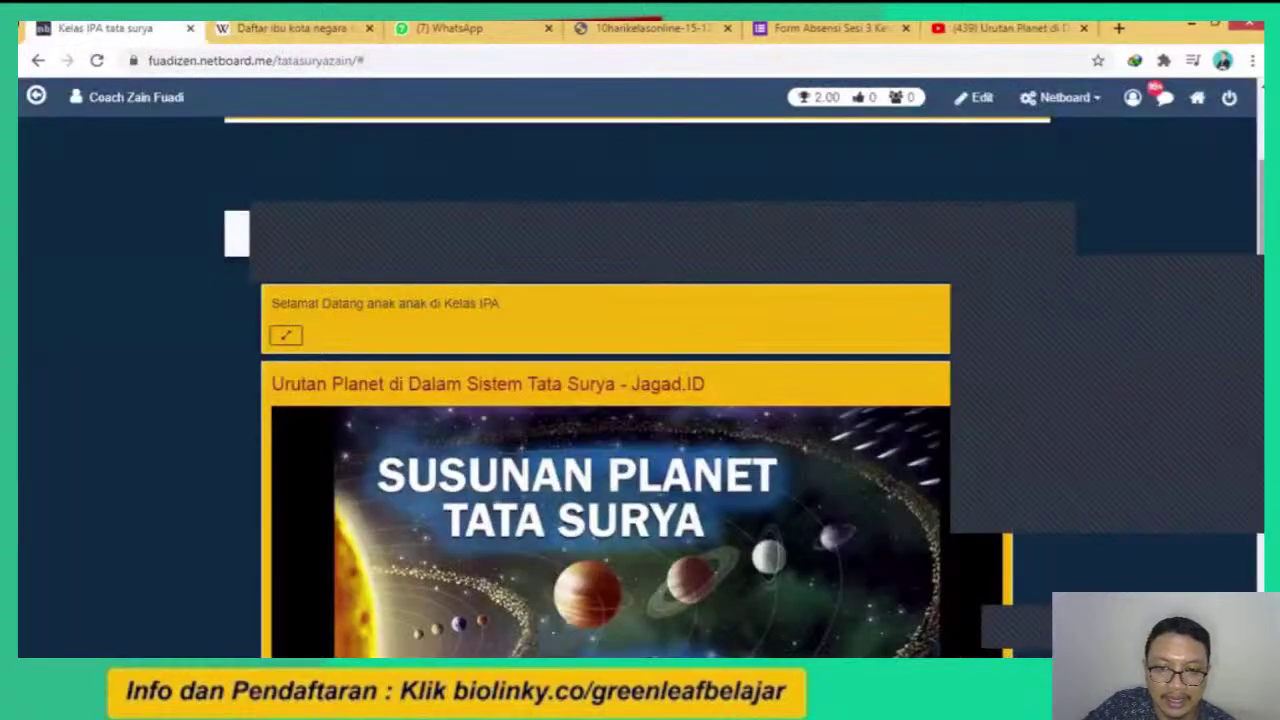
pyautogui.scroll(-2, 686, 412)
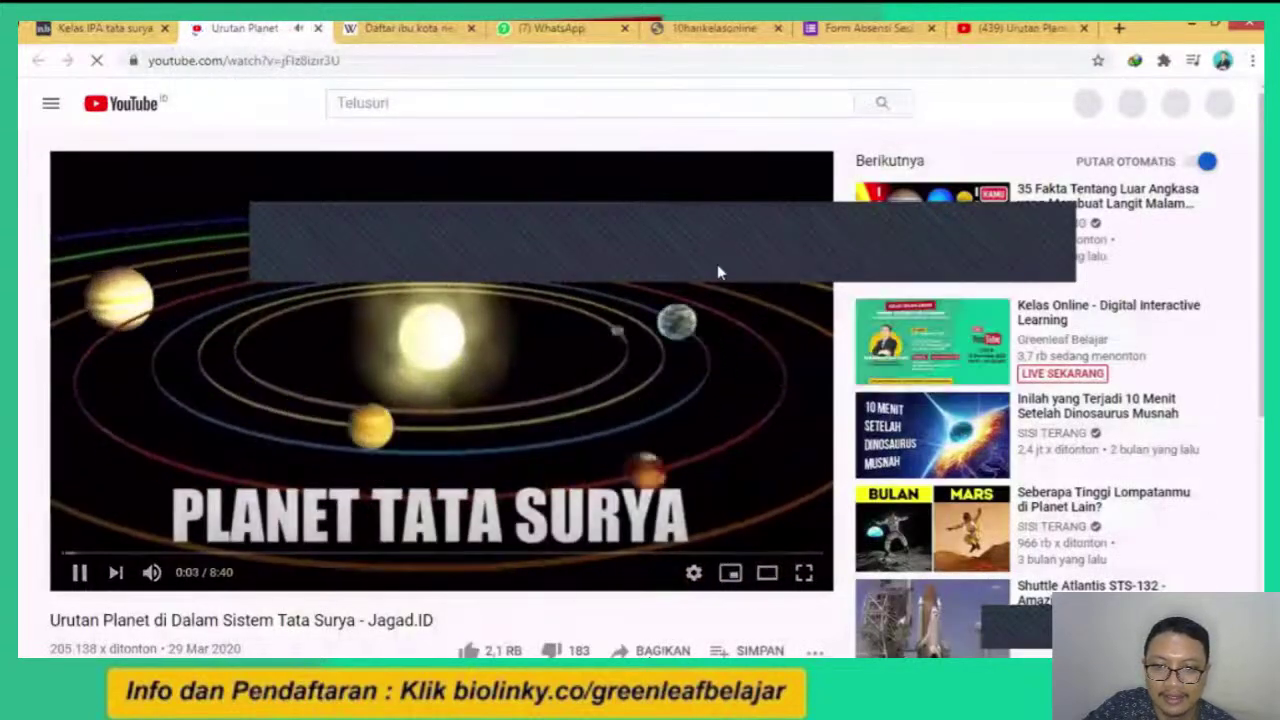
pyautogui.hotkey('ctrl', 'w')
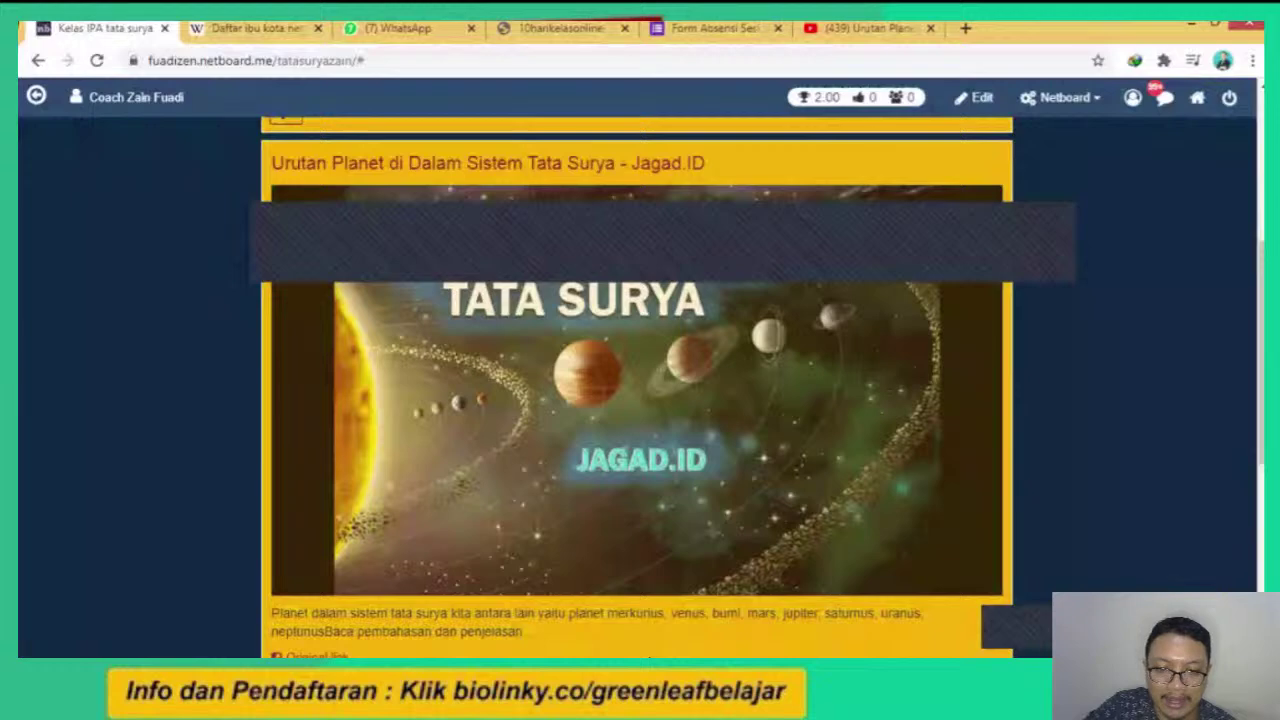
# Play the embedded video directly on the published netboard, pause it and dismiss the suggested videos.
pyautogui.scroll(-5, 709, 457)
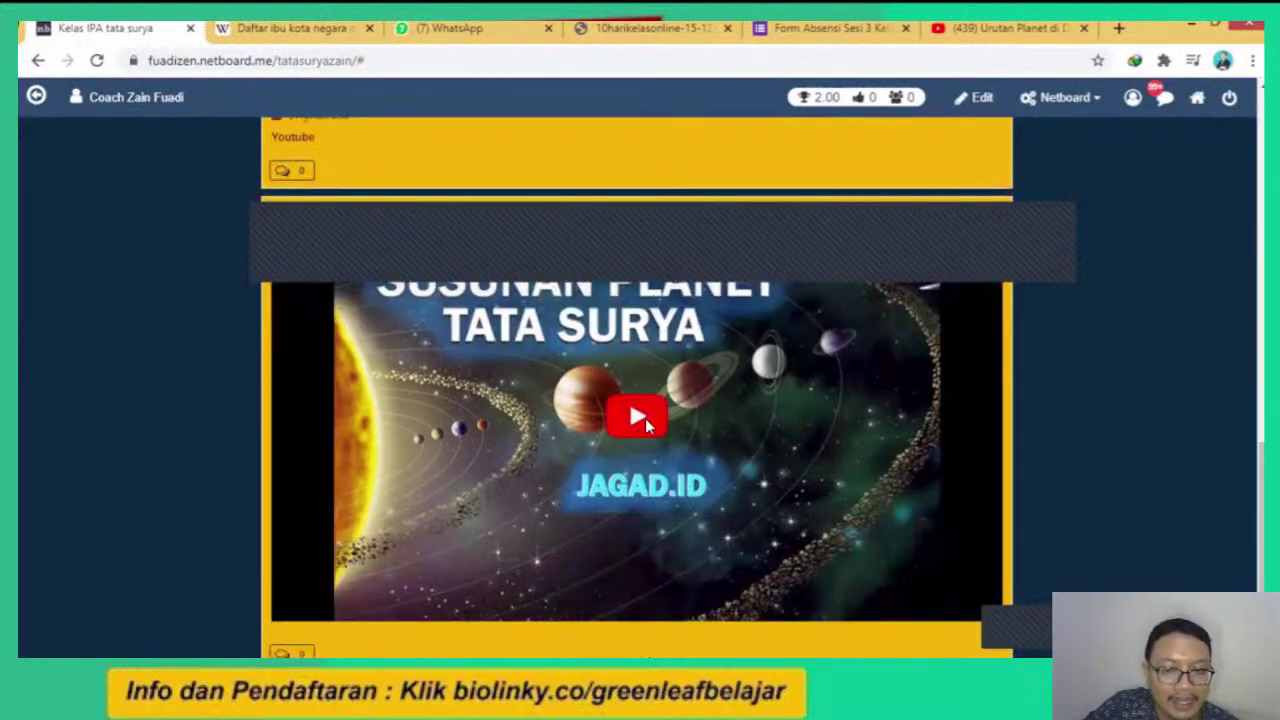
pyautogui.click(645, 418)
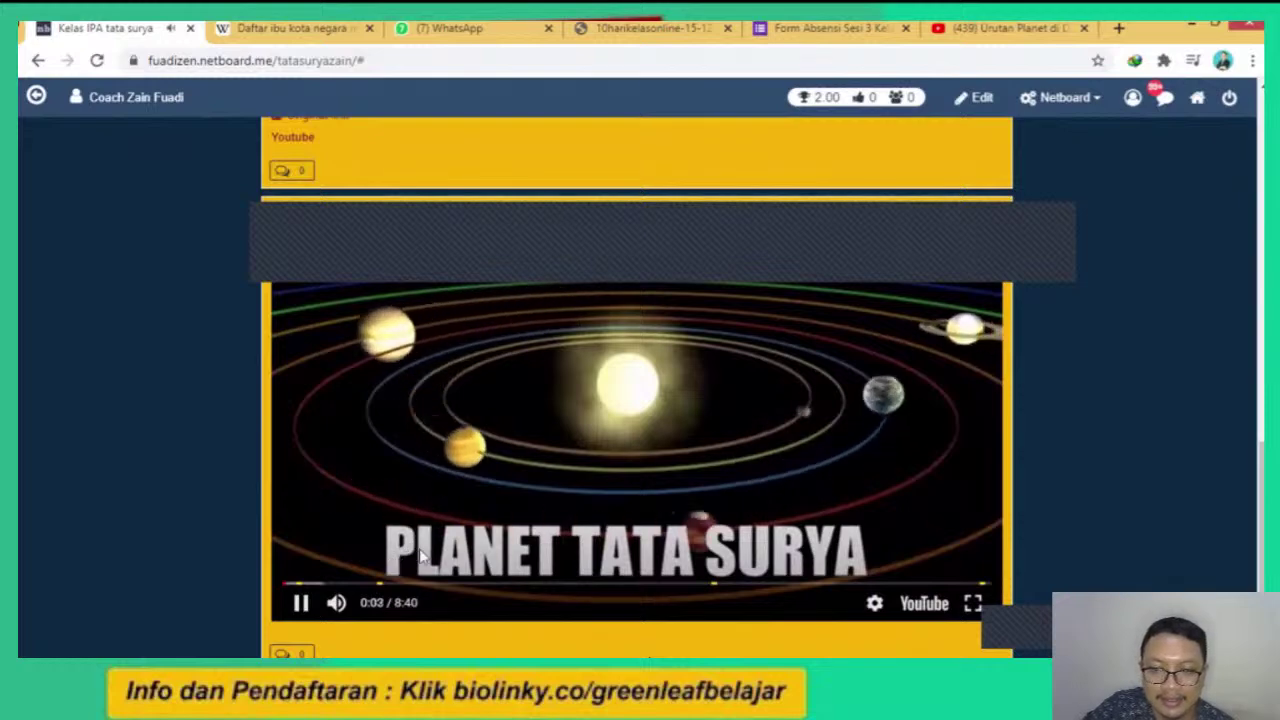
pyautogui.click(966, 442)
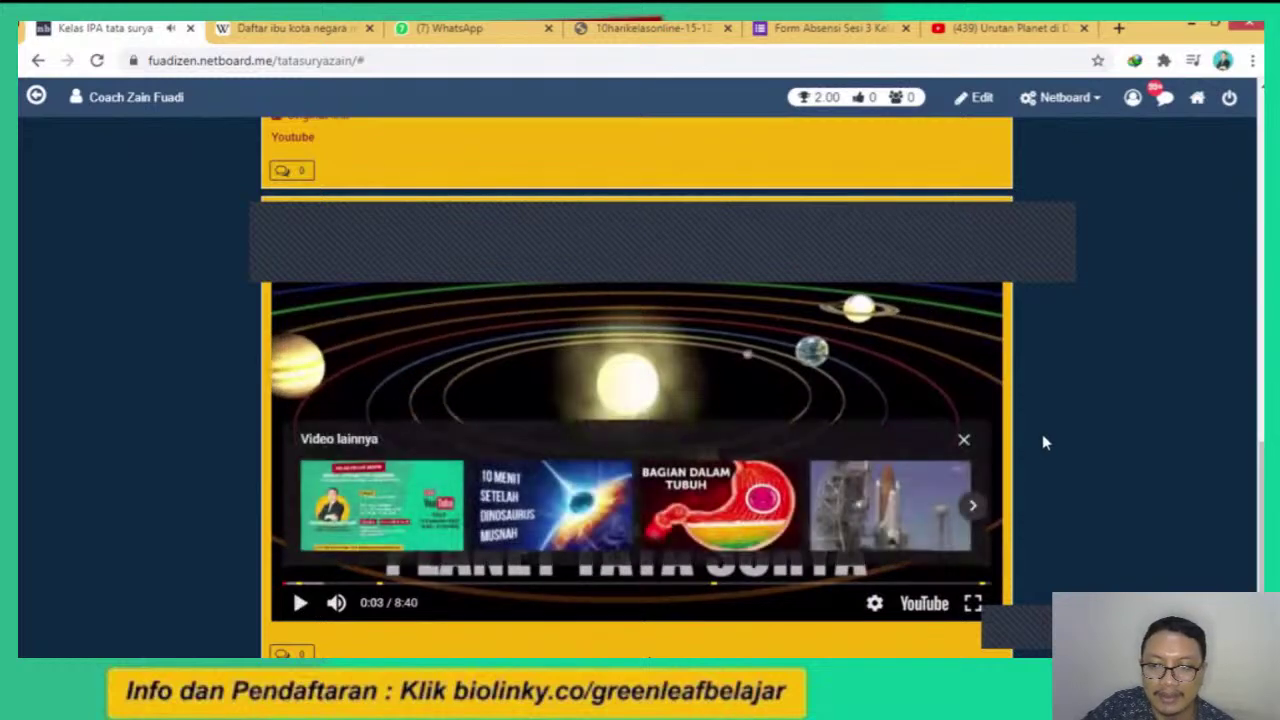
pyautogui.click(964, 440)
pyautogui.scroll(1, 1262, 298)
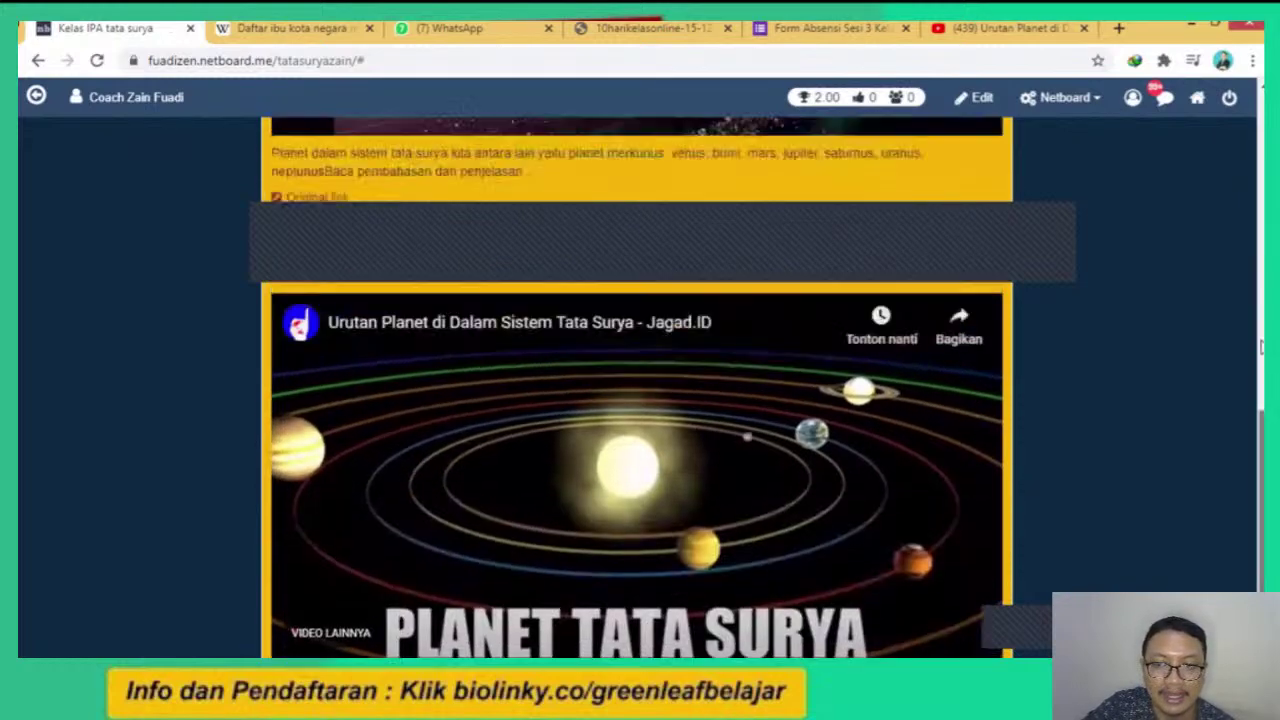
pyautogui.scroll(6, 1262, 265)
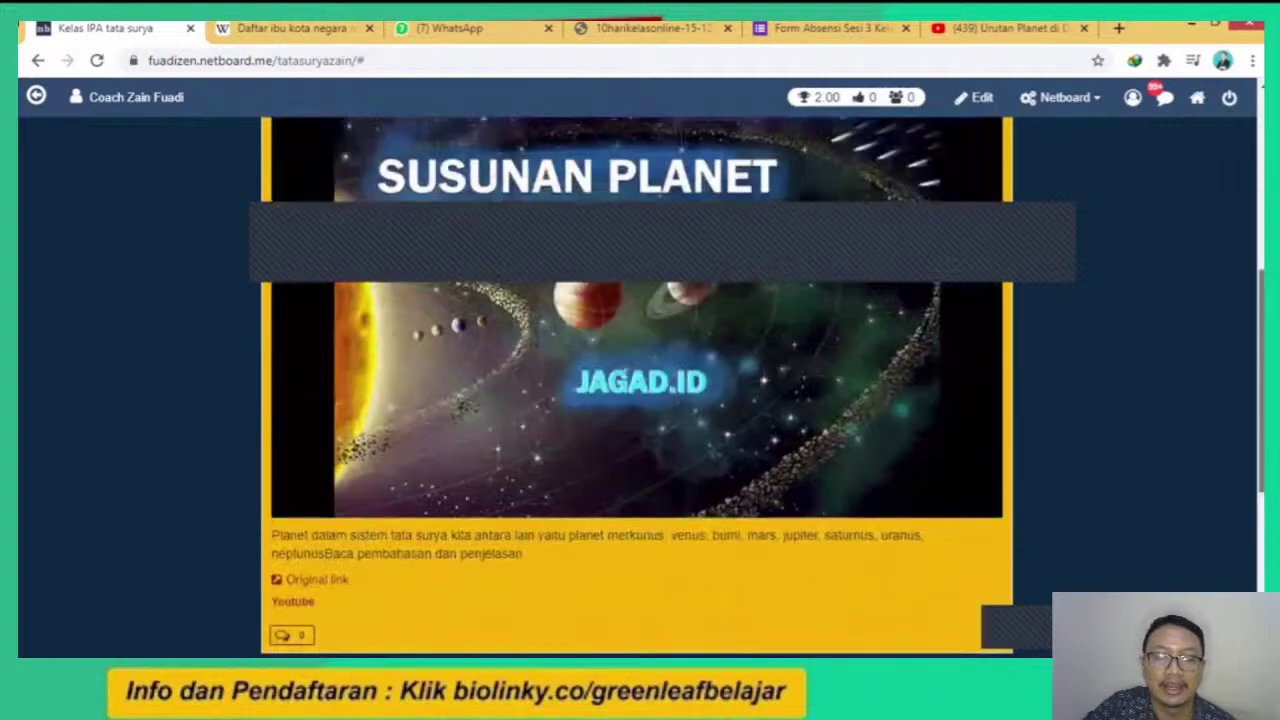
# Reopen the netboard for editing and review its text, layout, skin and customization options.
pyautogui.scroll(3, 1262, 265)
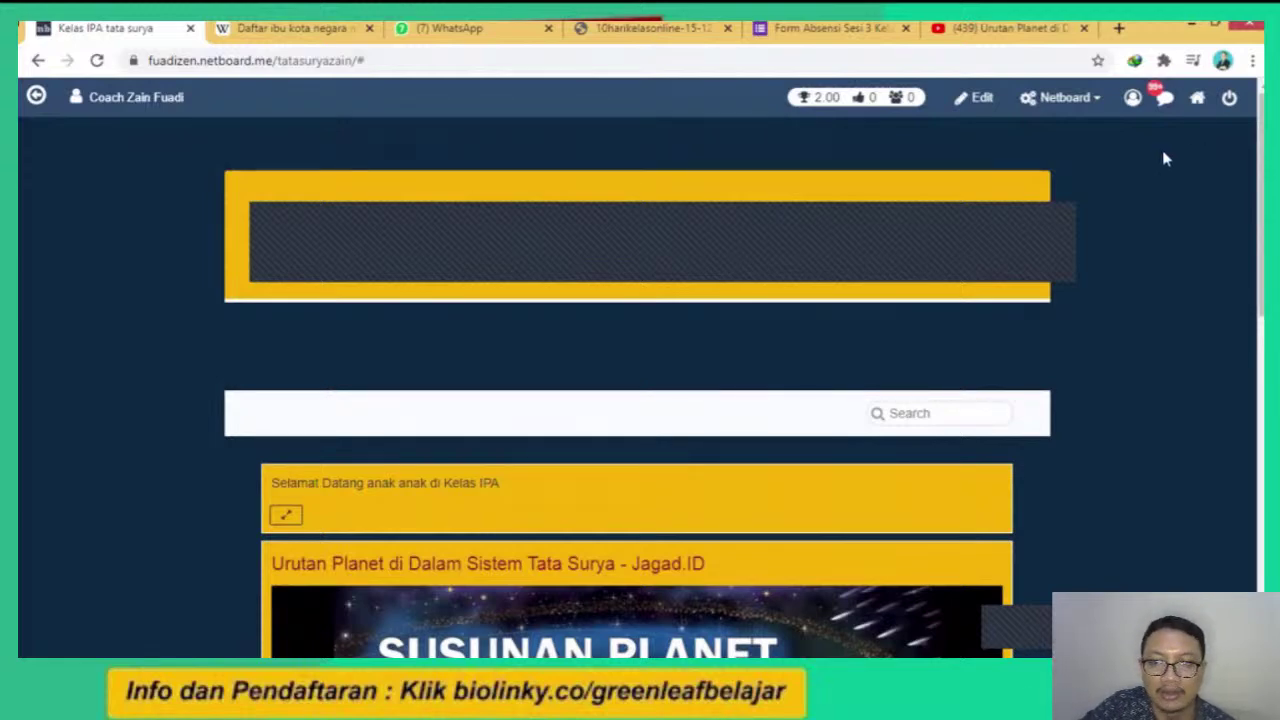
pyautogui.click(989, 103)
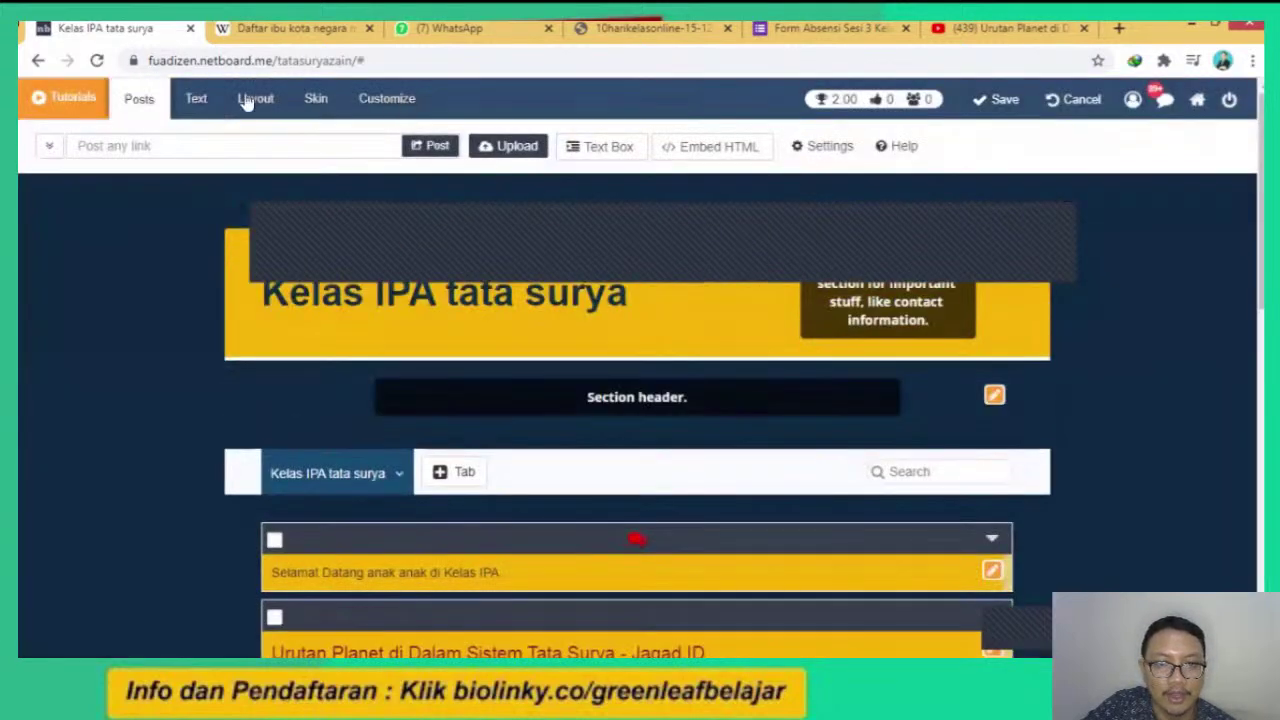
pyautogui.click(215, 100)
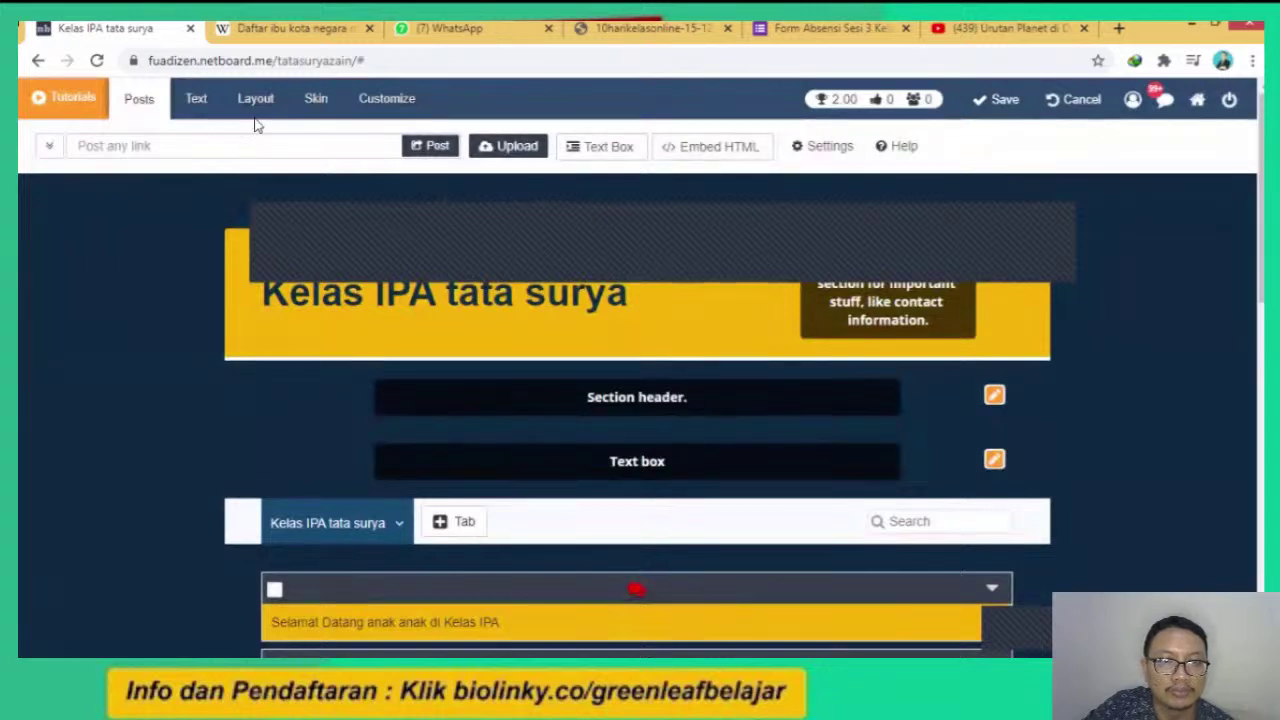
pyautogui.click(197, 99)
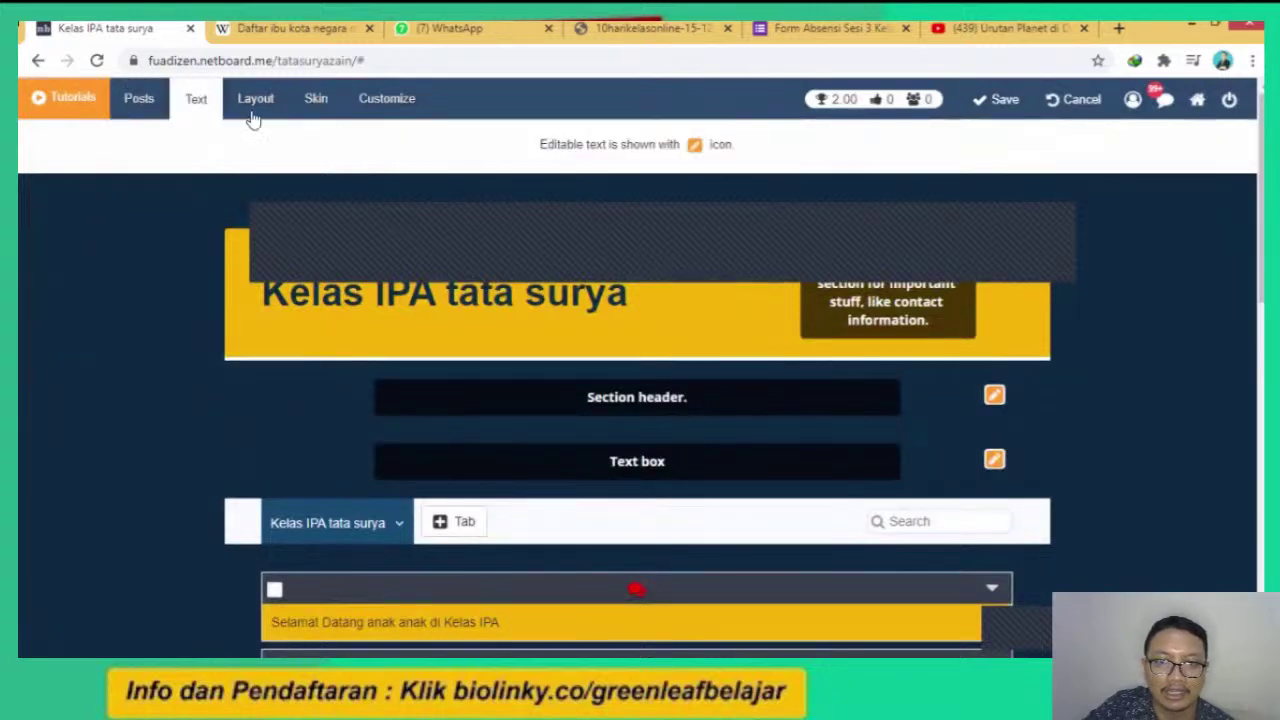
pyautogui.click(252, 99)
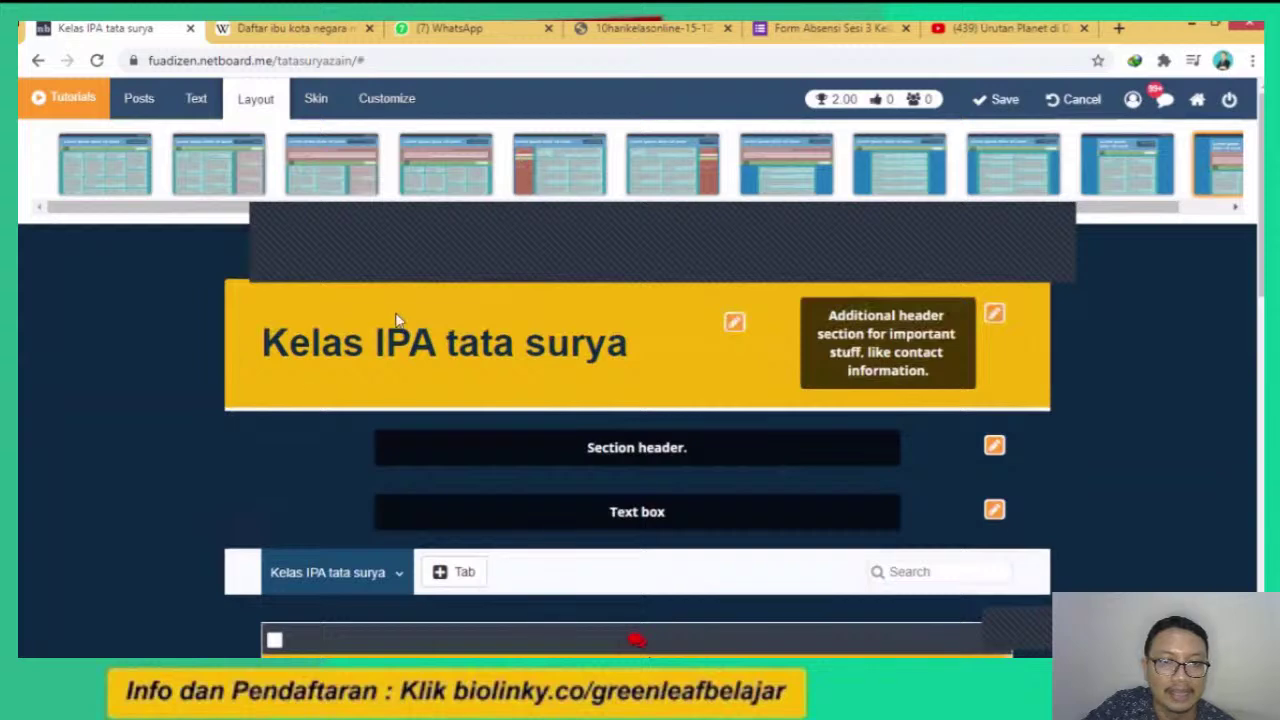
pyautogui.click(318, 100)
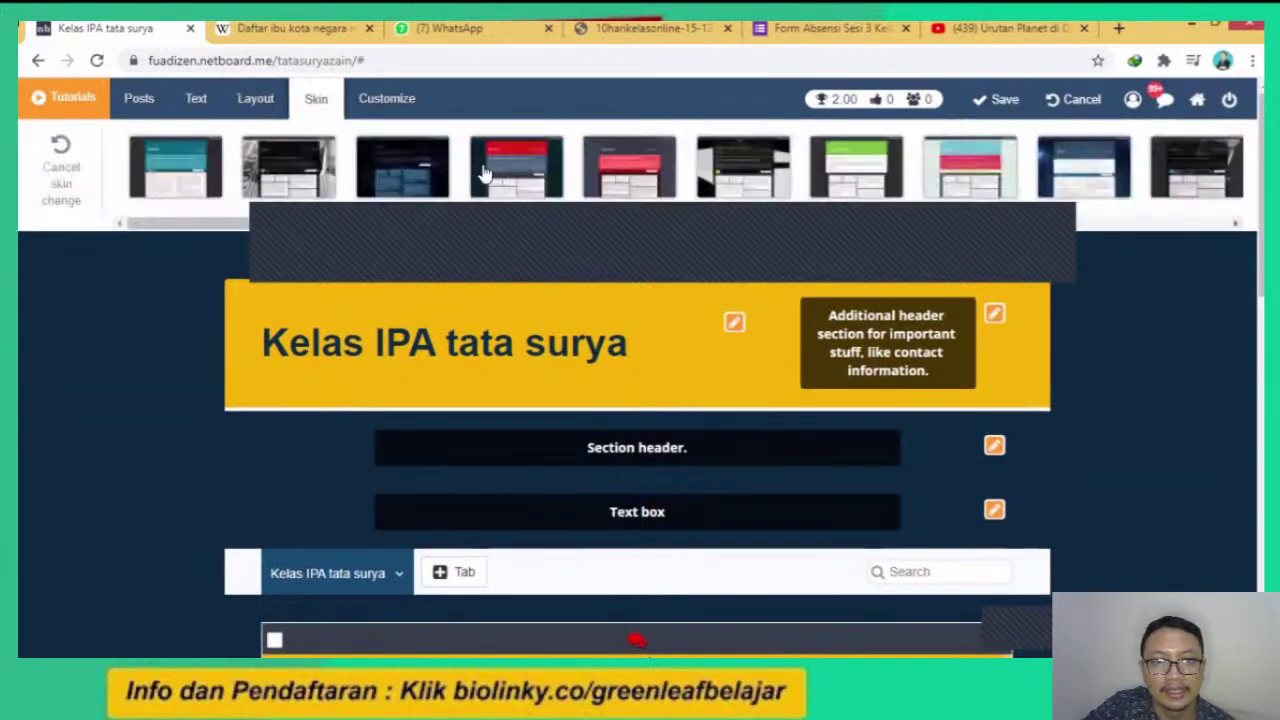
pyautogui.click(387, 99)
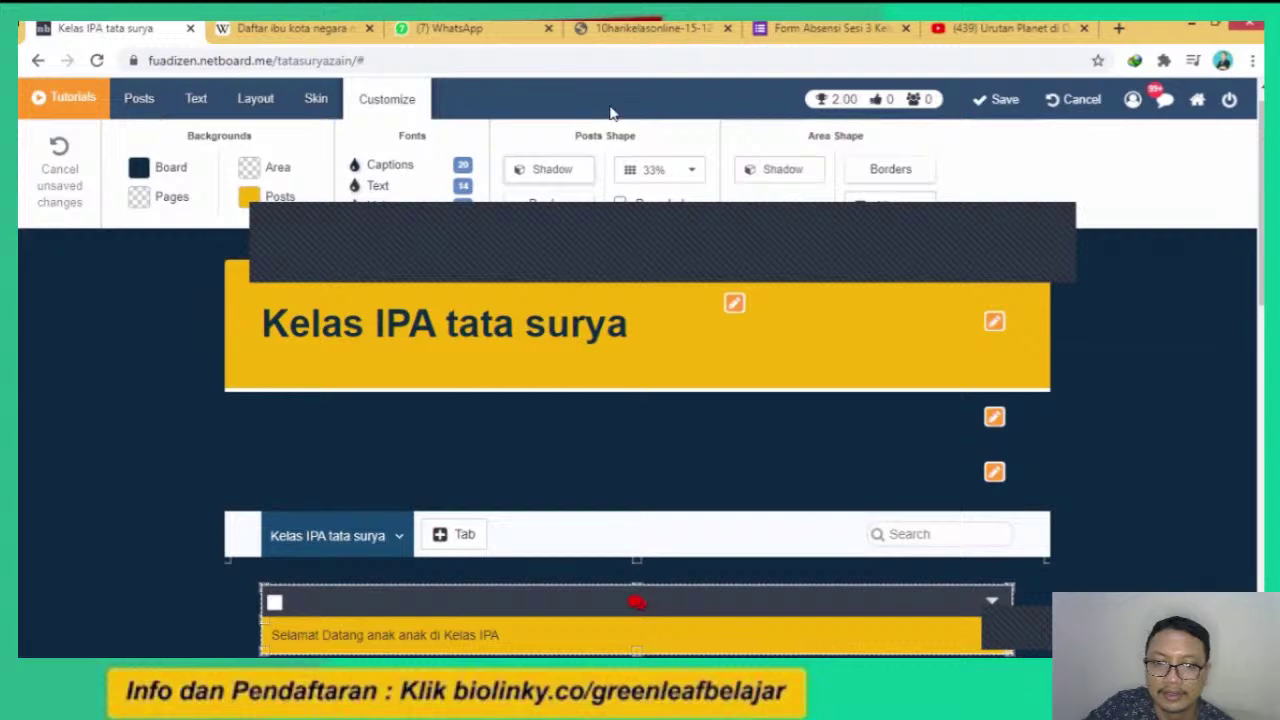
pyautogui.click(993, 115)
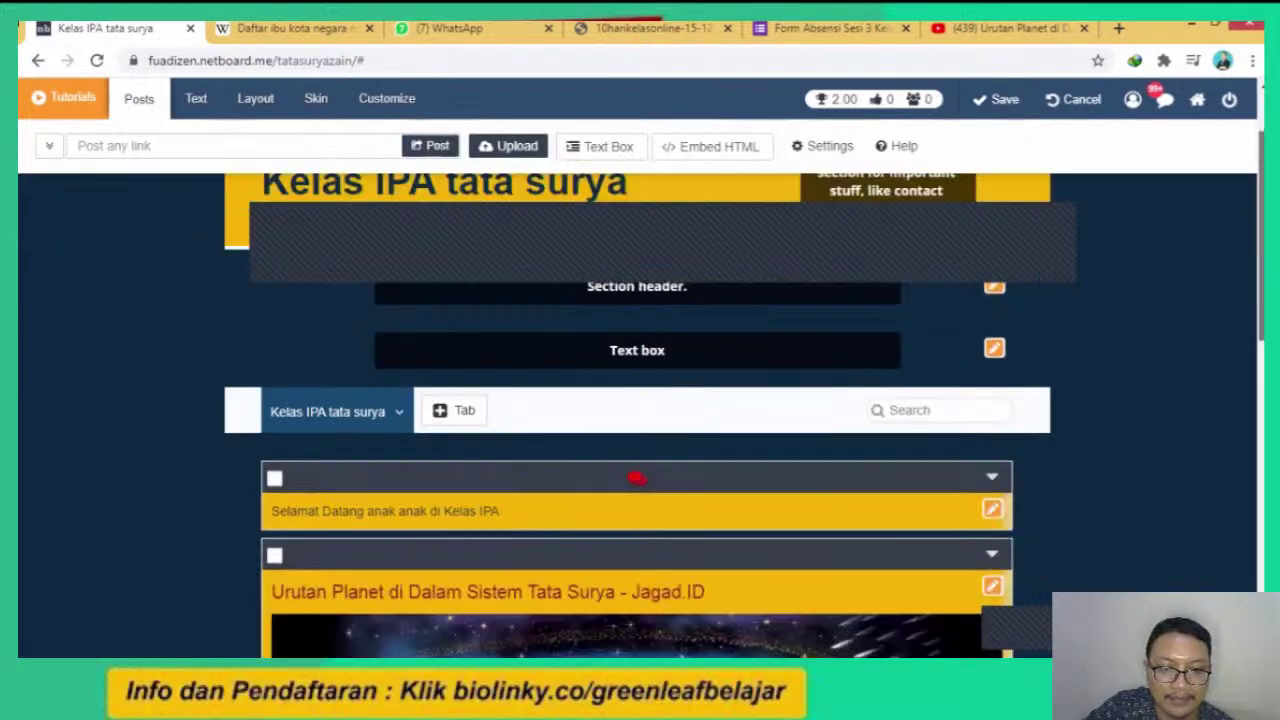
# Add a new page tab to the netboard and name it tentang MATAHARI.
pyautogui.click(462, 445)
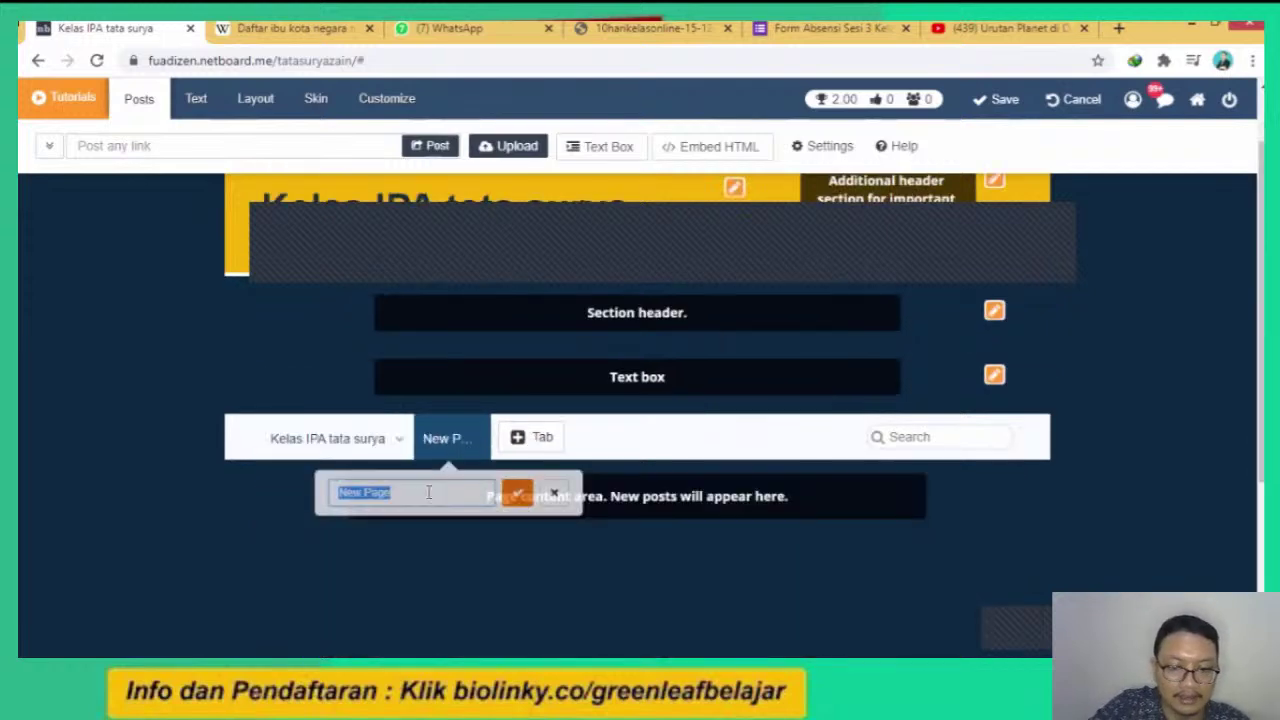
pyautogui.press('BackSpace')
pyautogui.write('tentan')
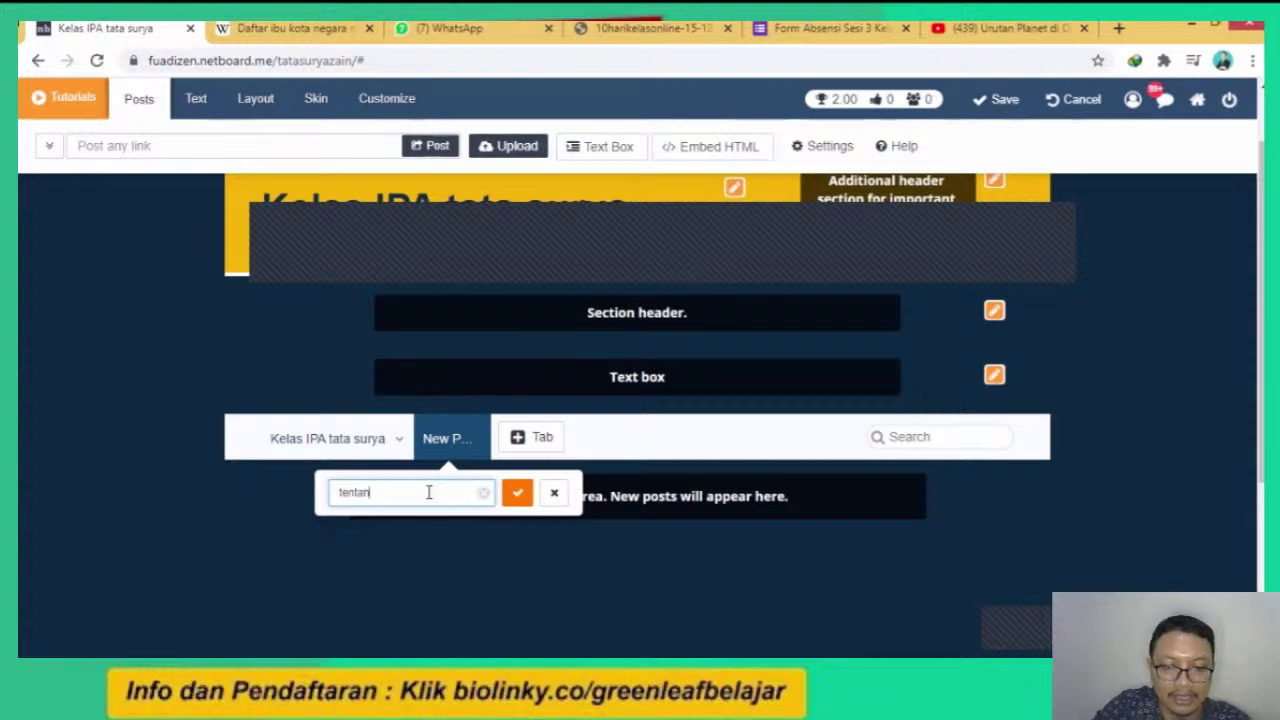
pyautogui.write('g MATAHARI')
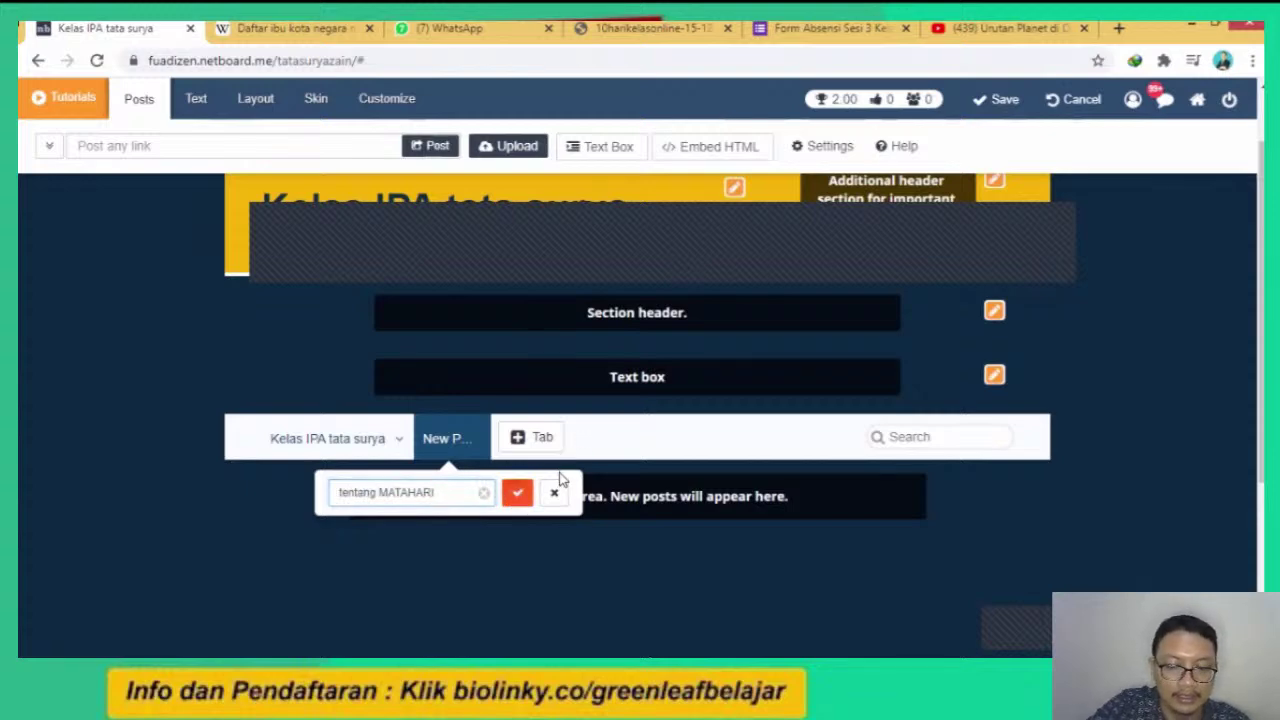
# Add another page tab named Tentang Bumi.
pyautogui.click(557, 486)
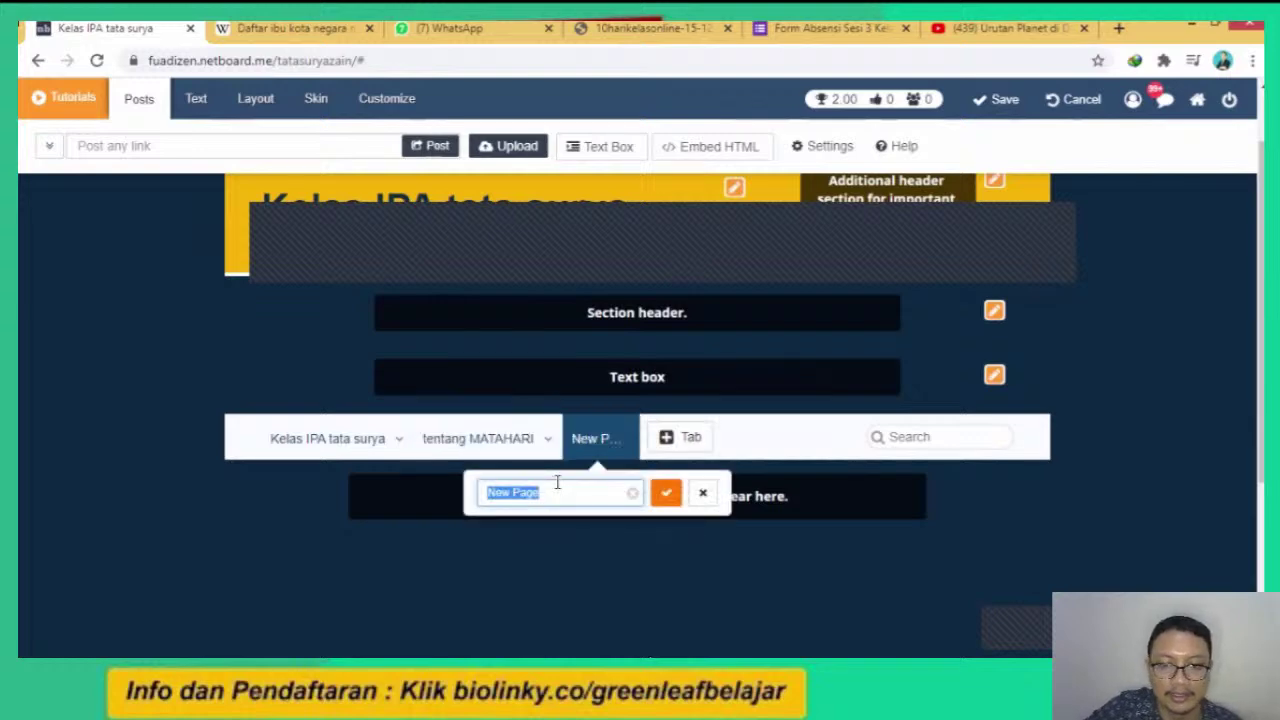
pyautogui.write('Tentang Bum')
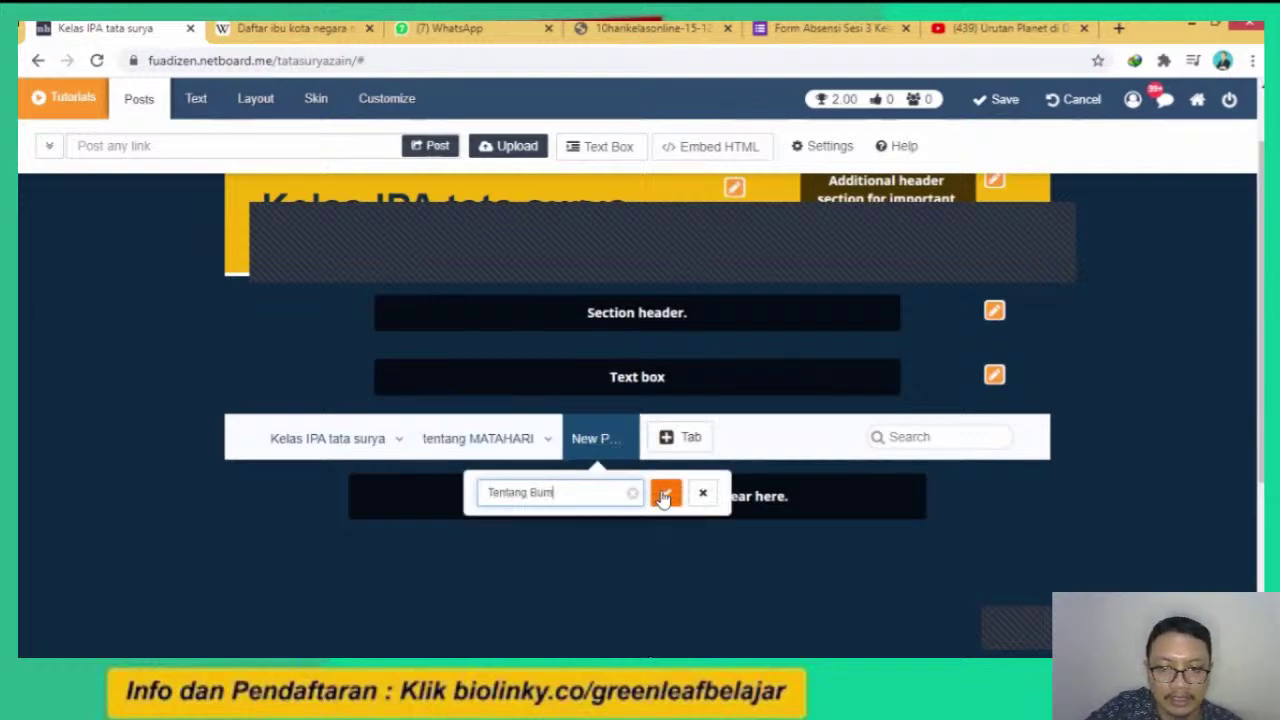
pyautogui.write('i')
pyautogui.press('Return')
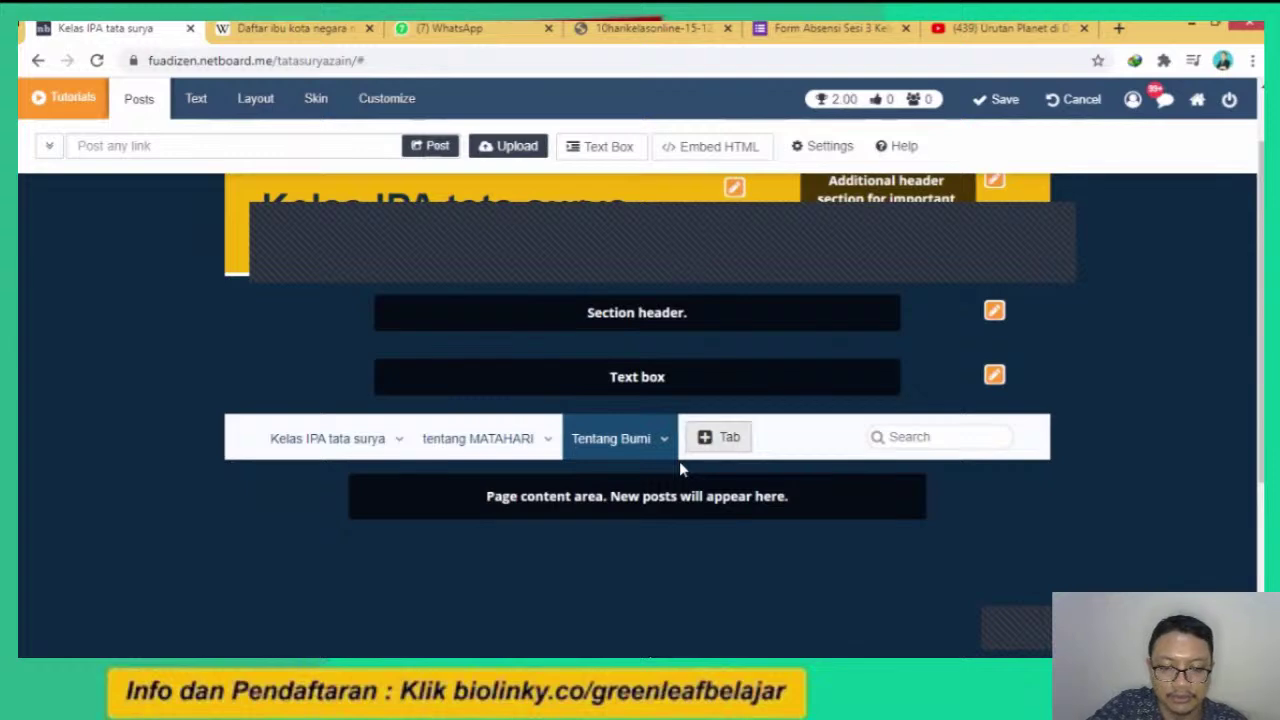
# Add a further page tab named Tentang Venus.
pyautogui.click(705, 440)
pyautogui.write('Tentang Venus')
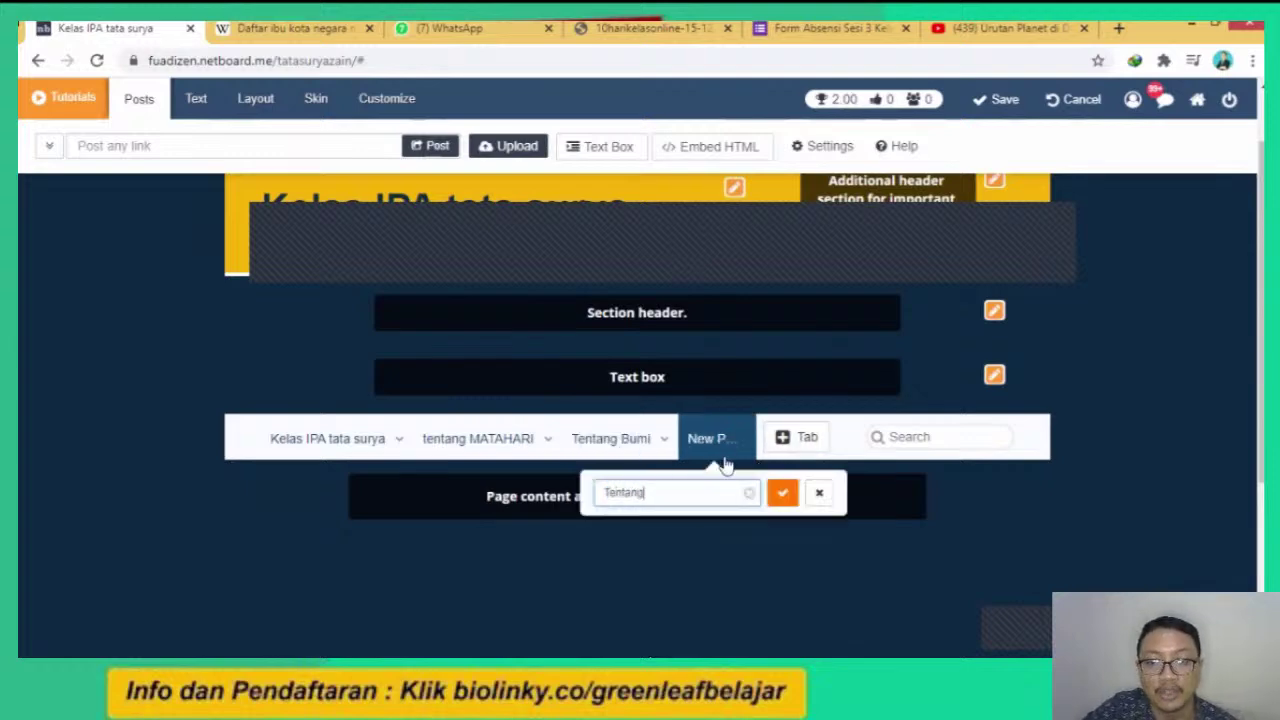
pyautogui.click(782, 497)
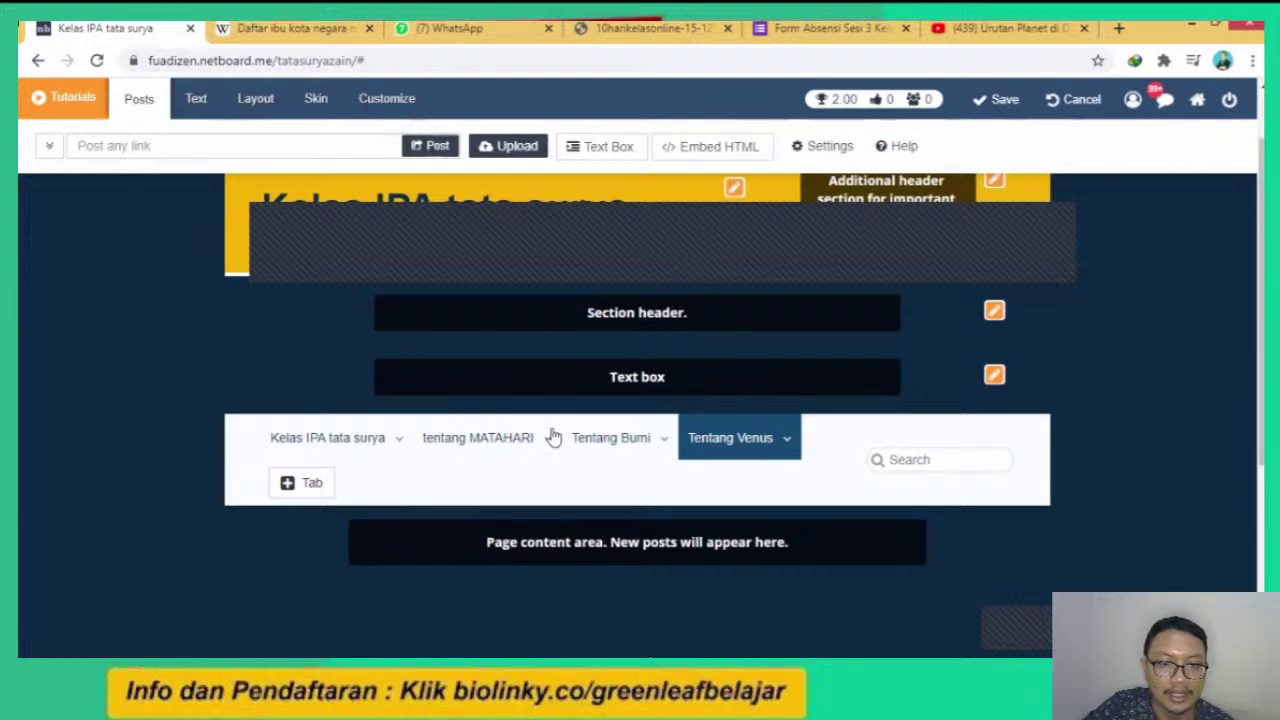
# Compare the Kelas IPA tata surya page with the tentang MATAHARI page, then open its file upload dialog and close it without choosing a file.
pyautogui.click(358, 440)
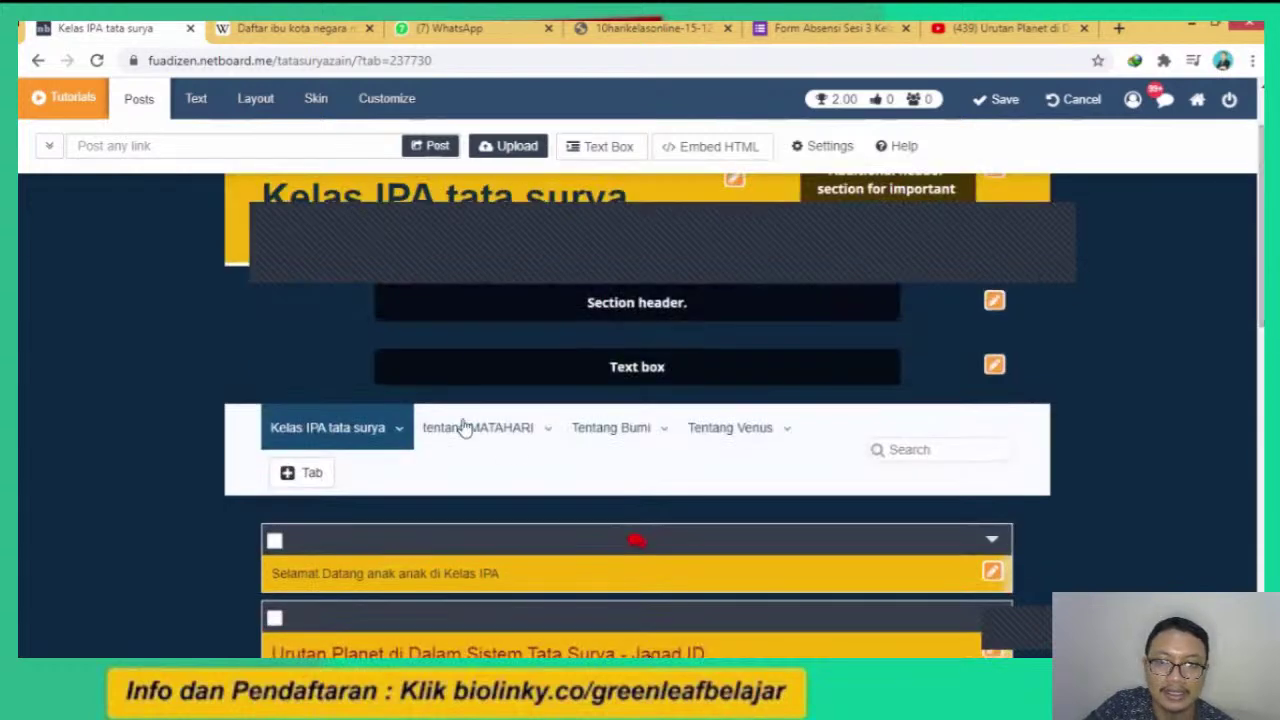
pyautogui.click(465, 427)
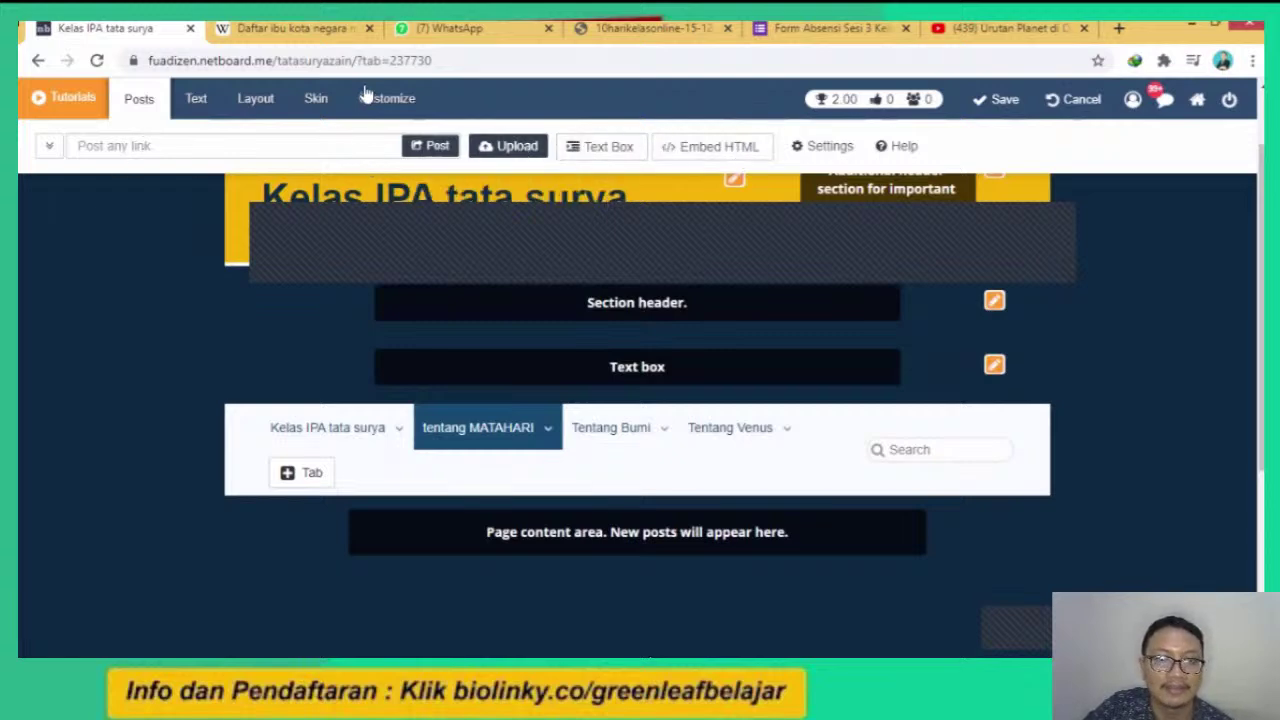
pyautogui.click(517, 147)
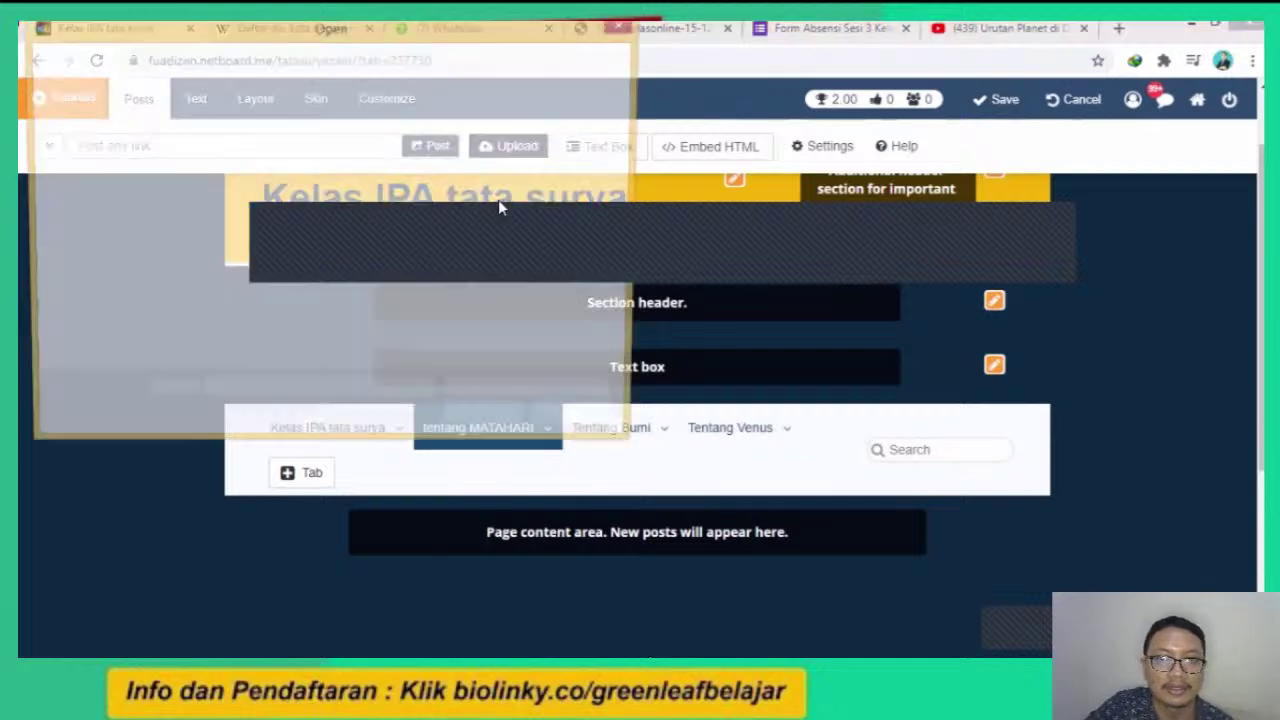
pyautogui.click(626, 23)
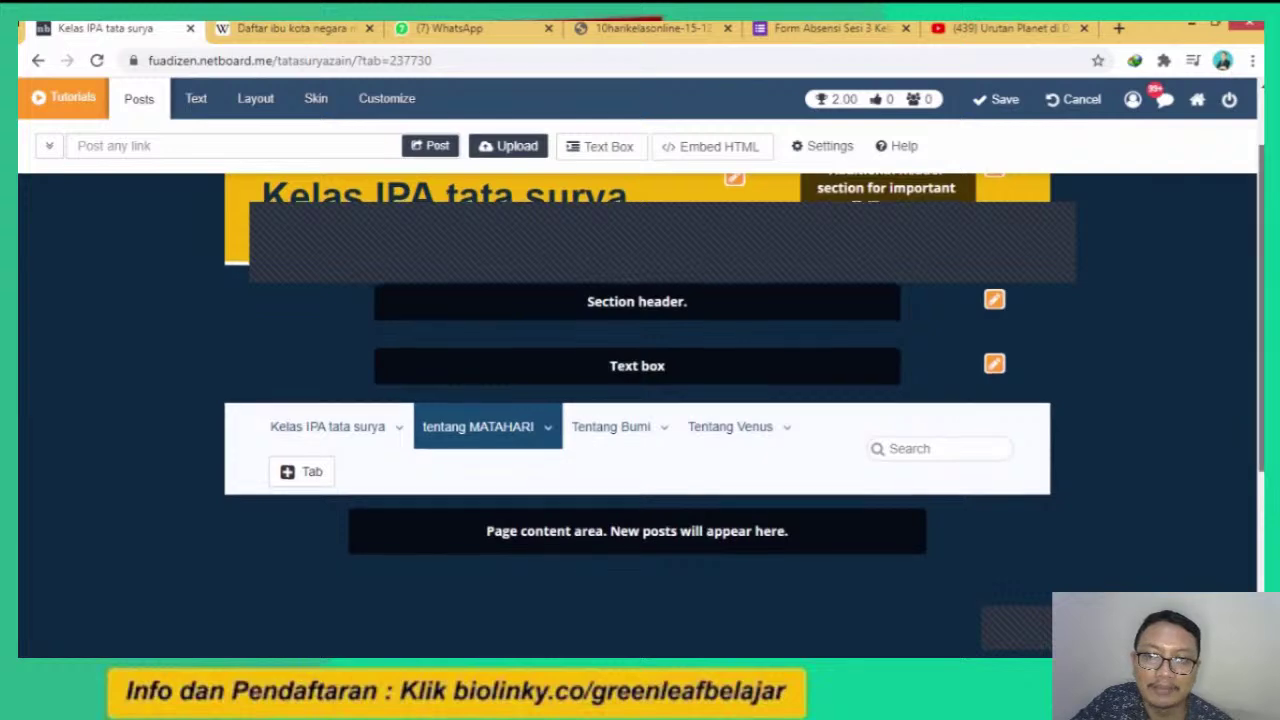
pyautogui.scroll(-2, 783, 609)
pyautogui.scroll(3, 793, 607)
pyautogui.scroll(1, 783, 580)
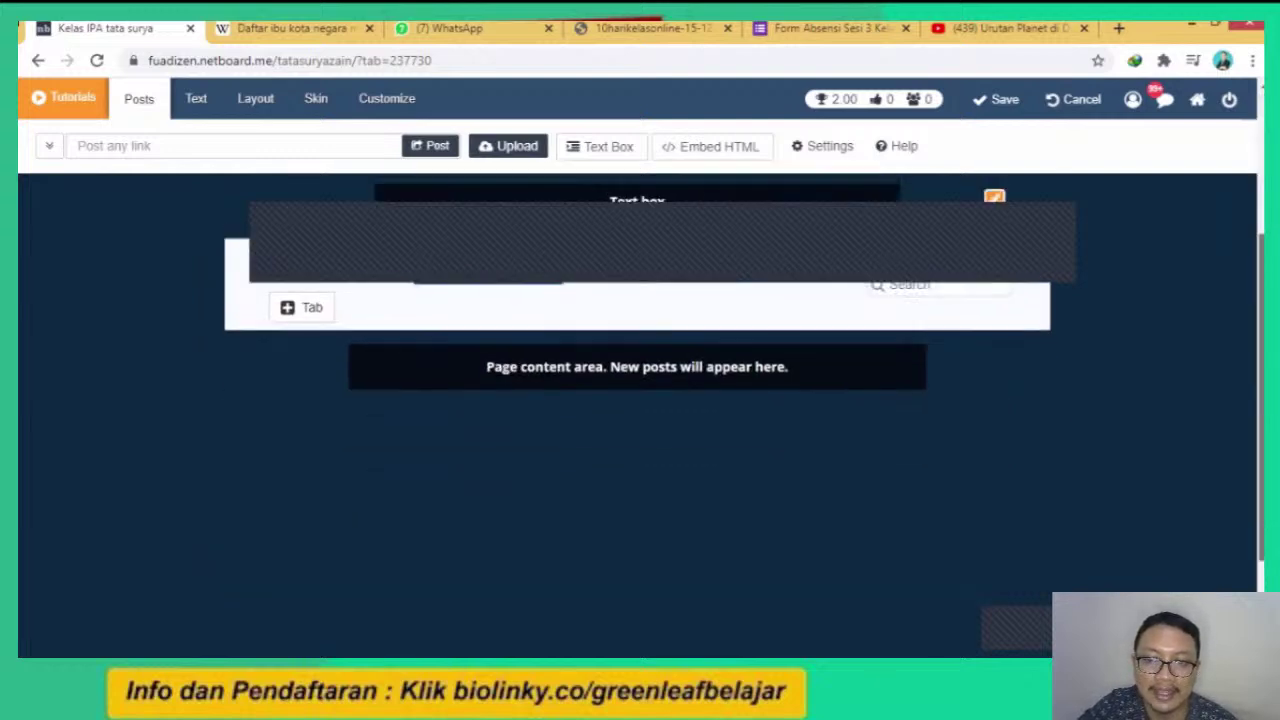
pyautogui.scroll(-3, 637, 400)
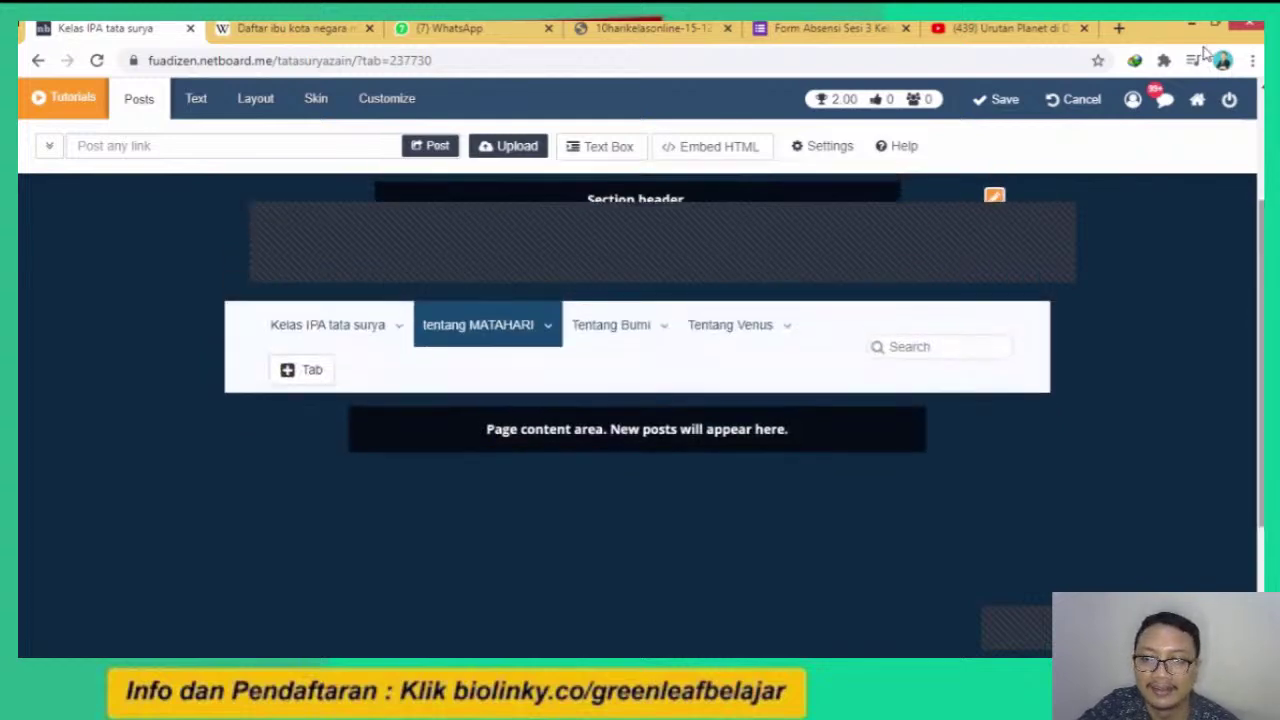
# Open the netboard's network messages and dismiss them.
pyautogui.click(1165, 100)
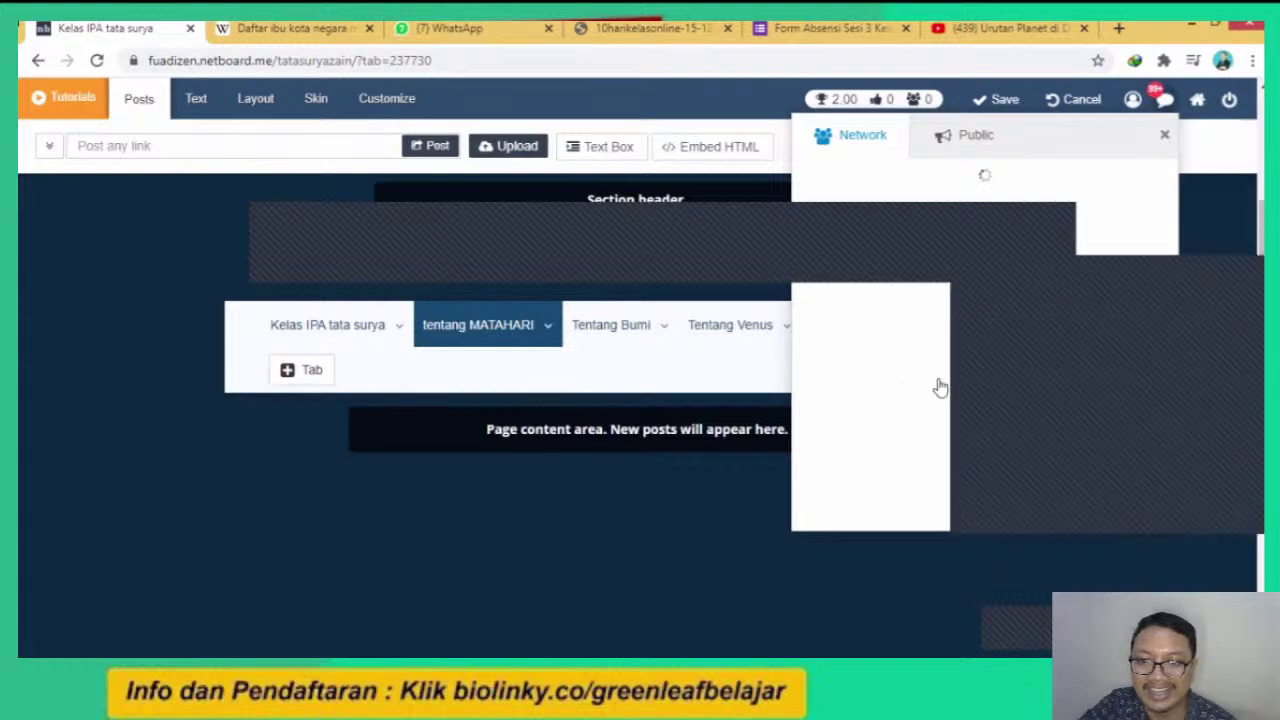
pyautogui.moveTo(930, 468); pyautogui.dragTo(1146, 266)
pyautogui.click(1195, 233)
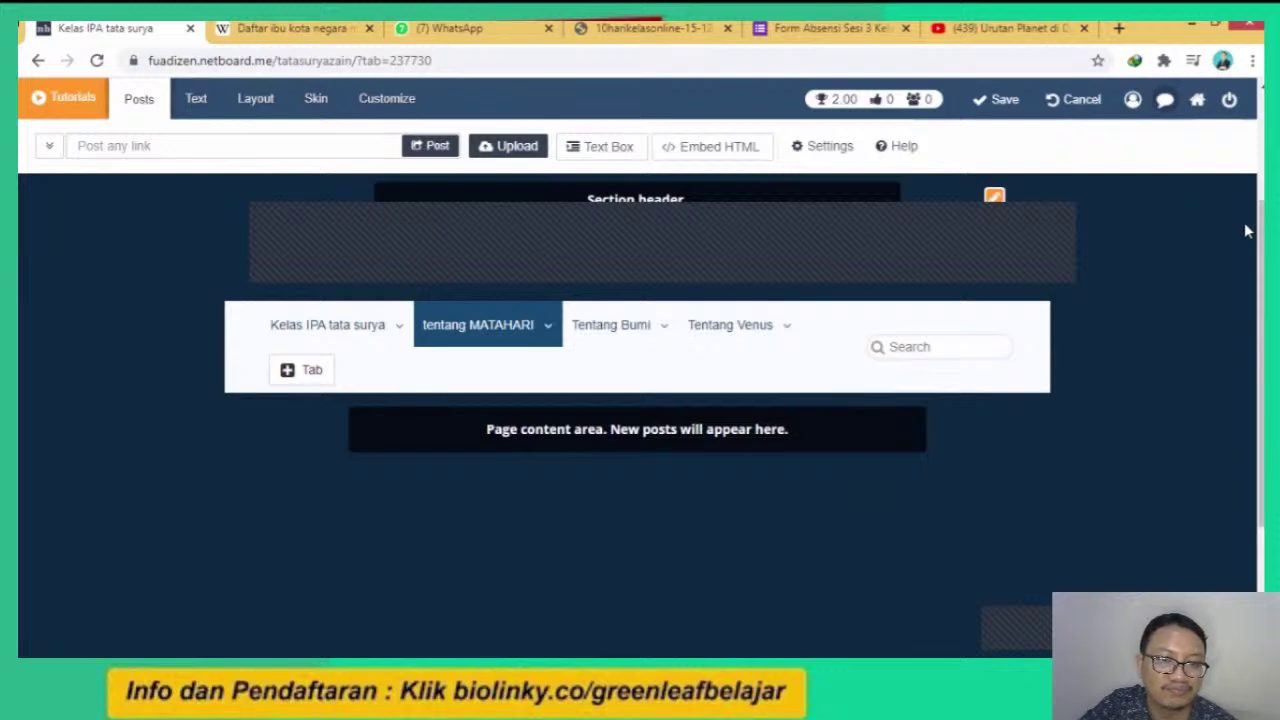
pyautogui.scroll(2, 1249, 232)
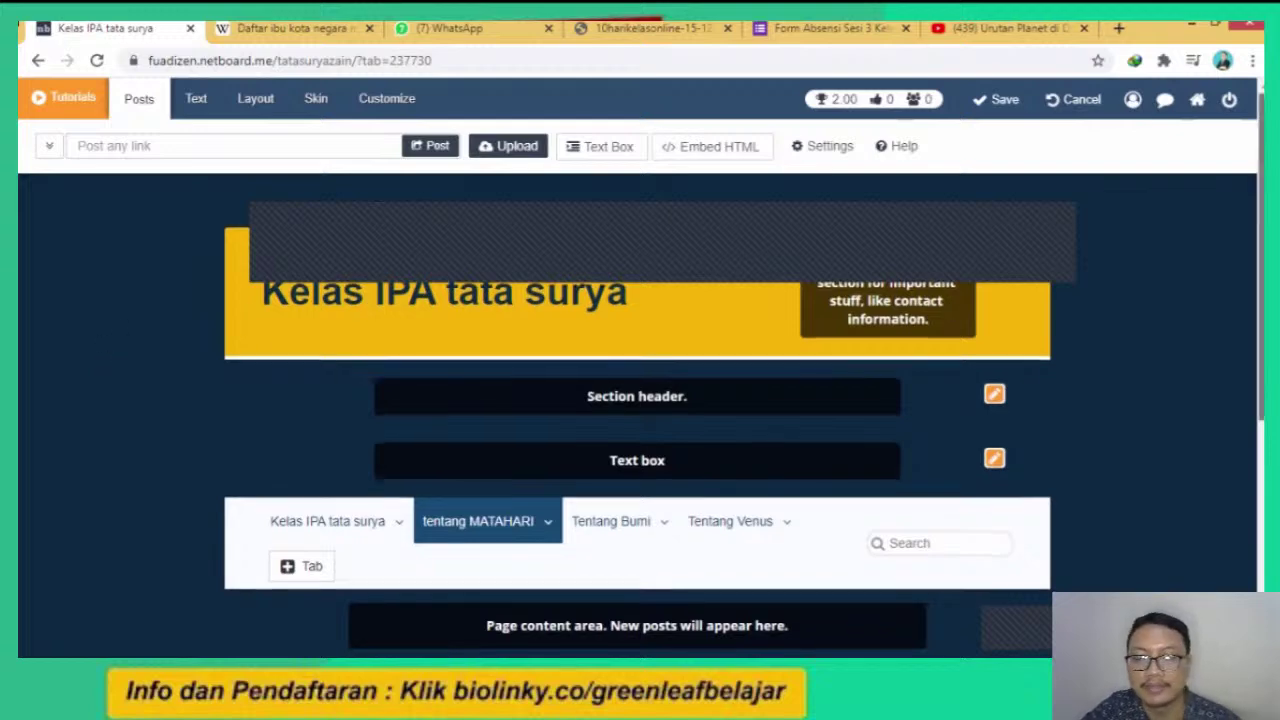
pyautogui.scroll(-2, 637, 415)
pyautogui.scroll(2, 637, 415)
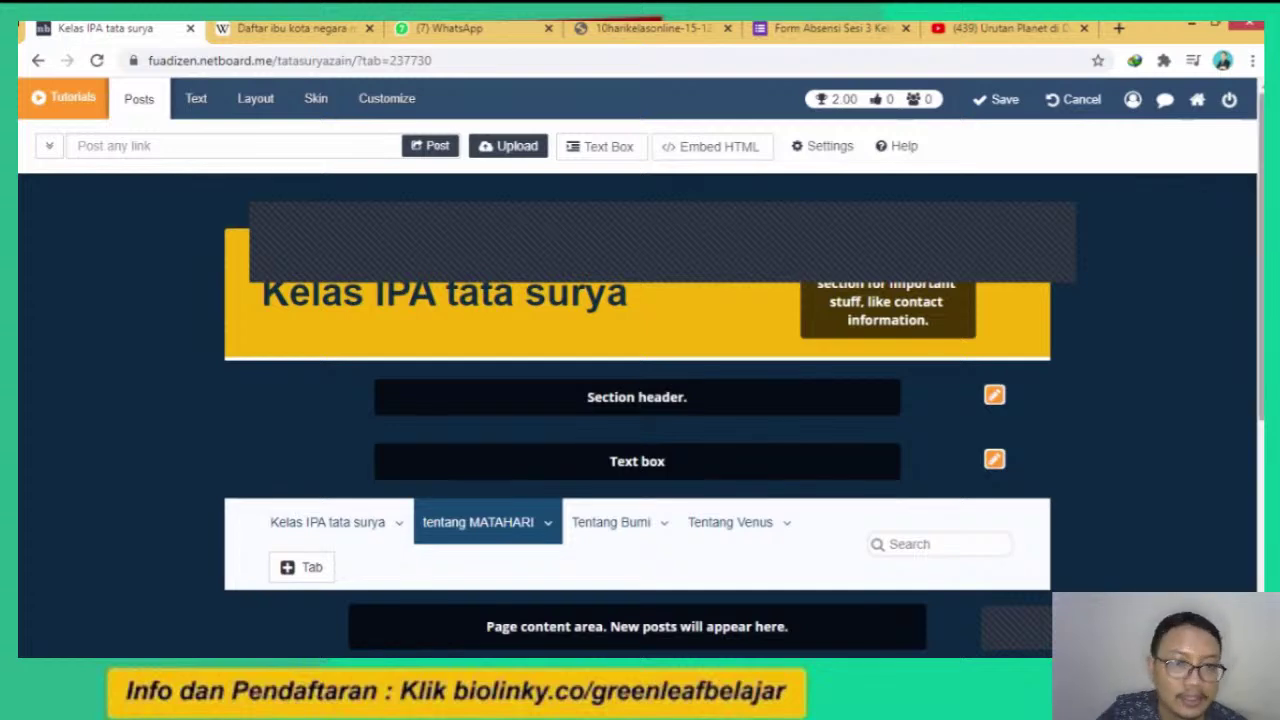
pyautogui.scroll(-3, 637, 400)
pyautogui.scroll(3, 637, 400)
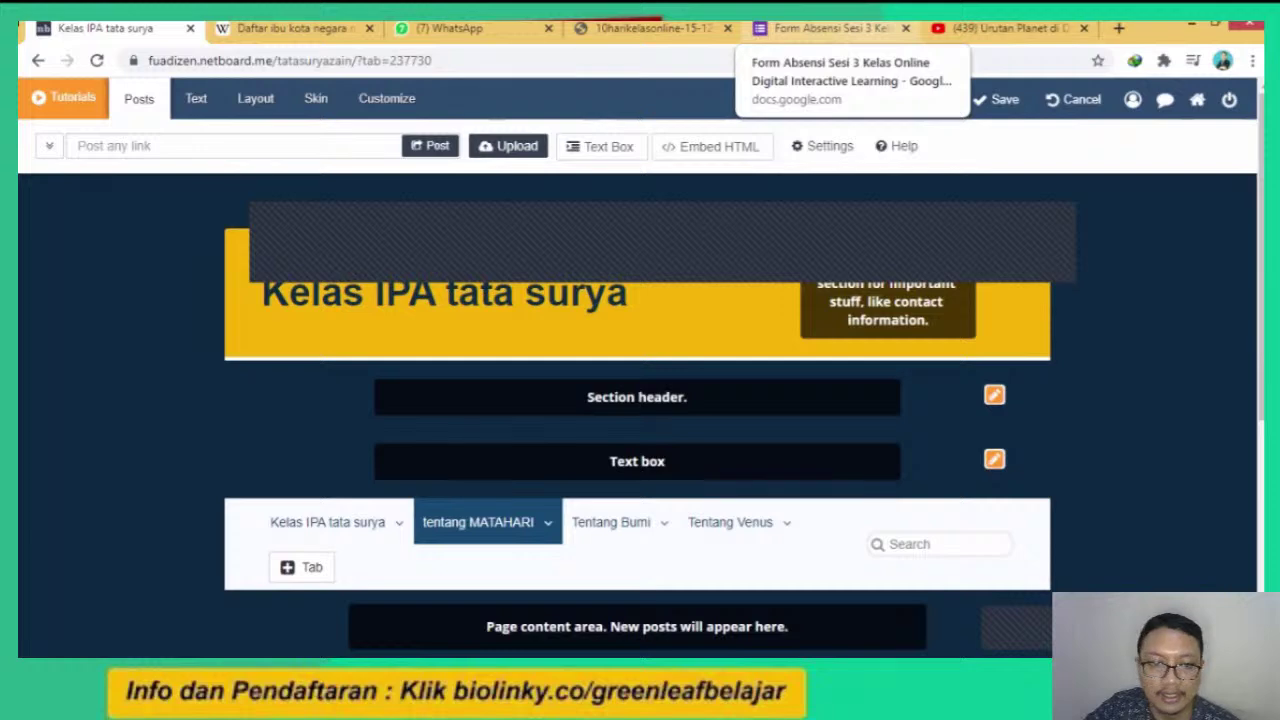
# Switch to the session 3 attendance form in Google Forms and examine its questions for the oodlu, Quizwhizzer and Netboard.me practice links and the learning reflection.
pyautogui.click(866, 24)
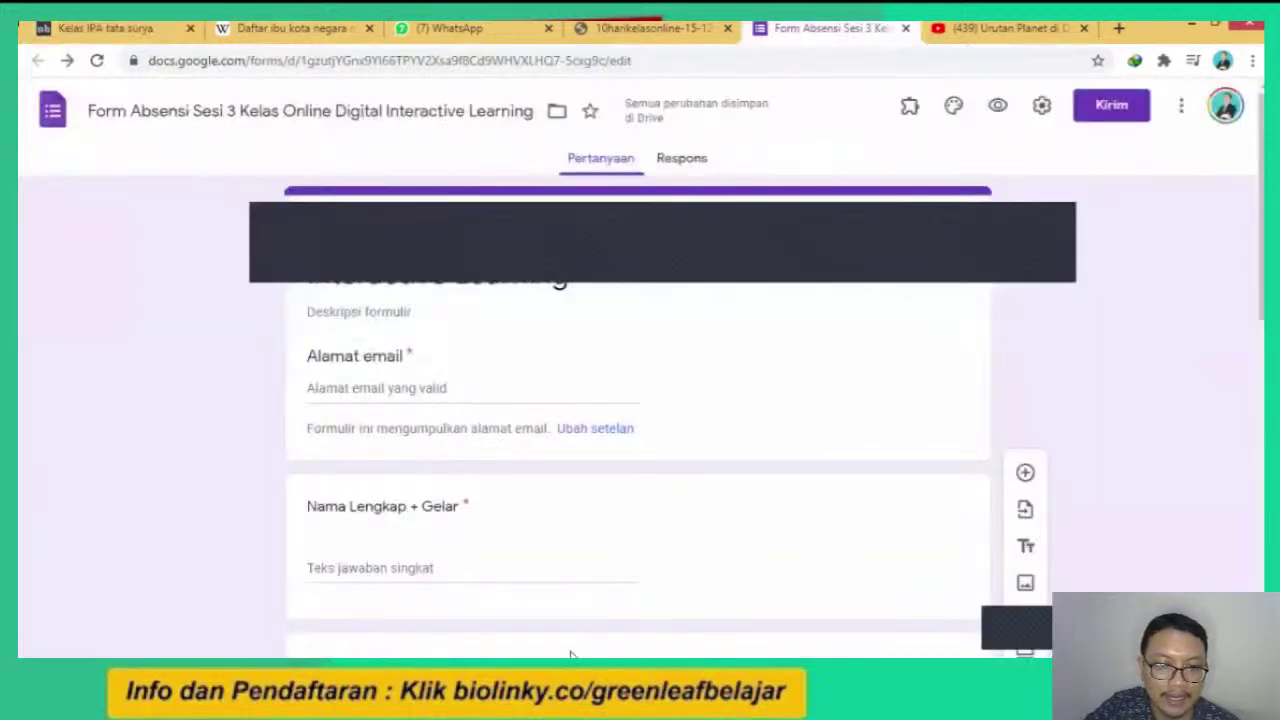
pyautogui.scroll(-7, 743, 366)
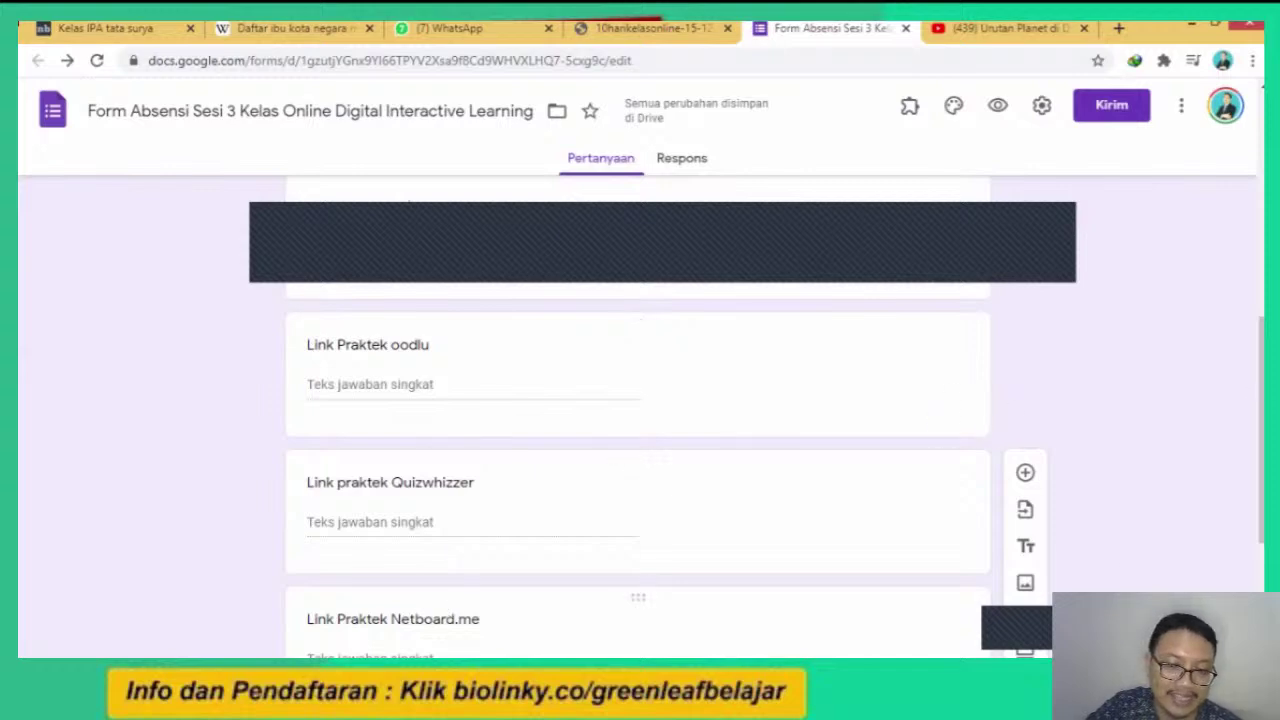
pyautogui.scroll(-2, 995, 433)
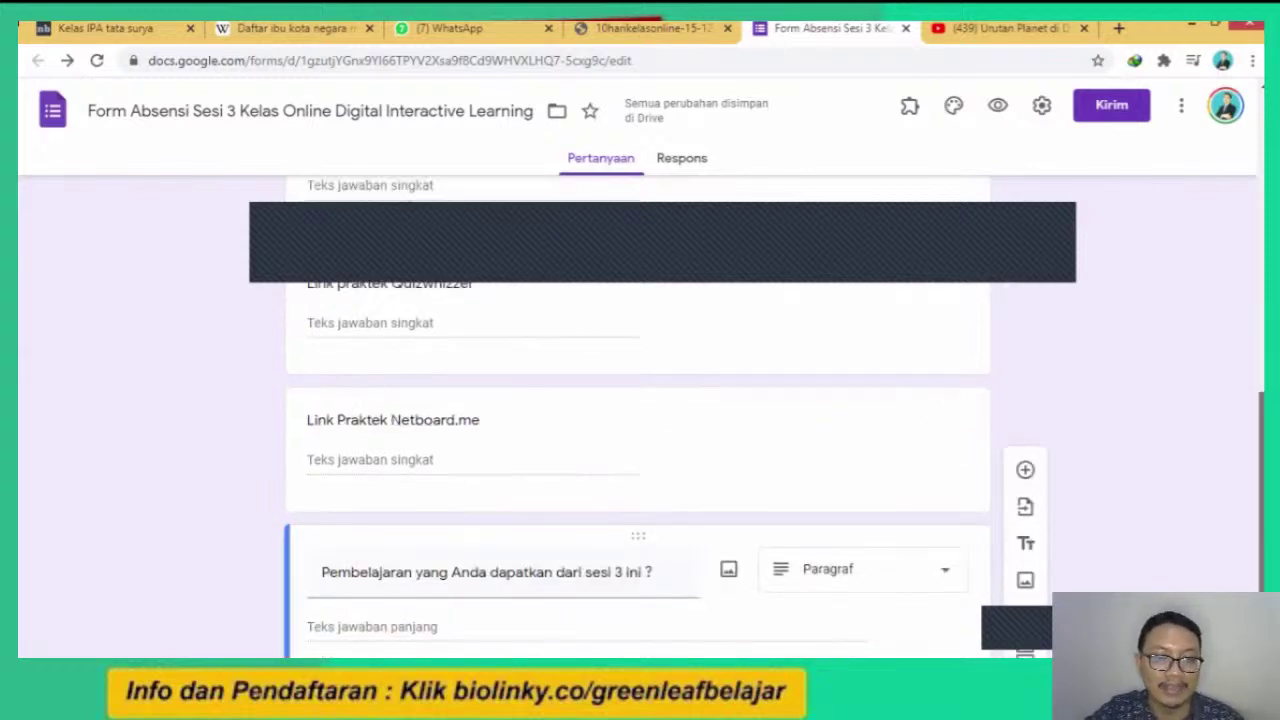
pyautogui.scroll(2, 638, 420)
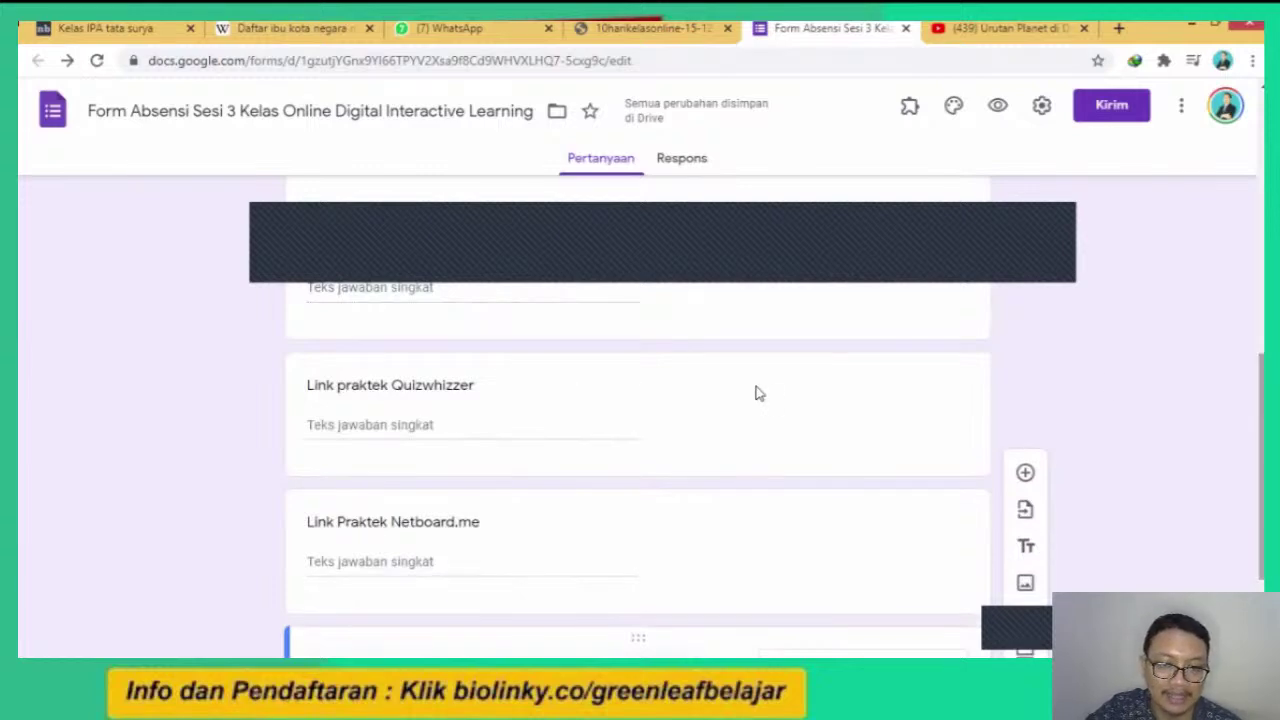
pyautogui.scroll(1, 443, 374)
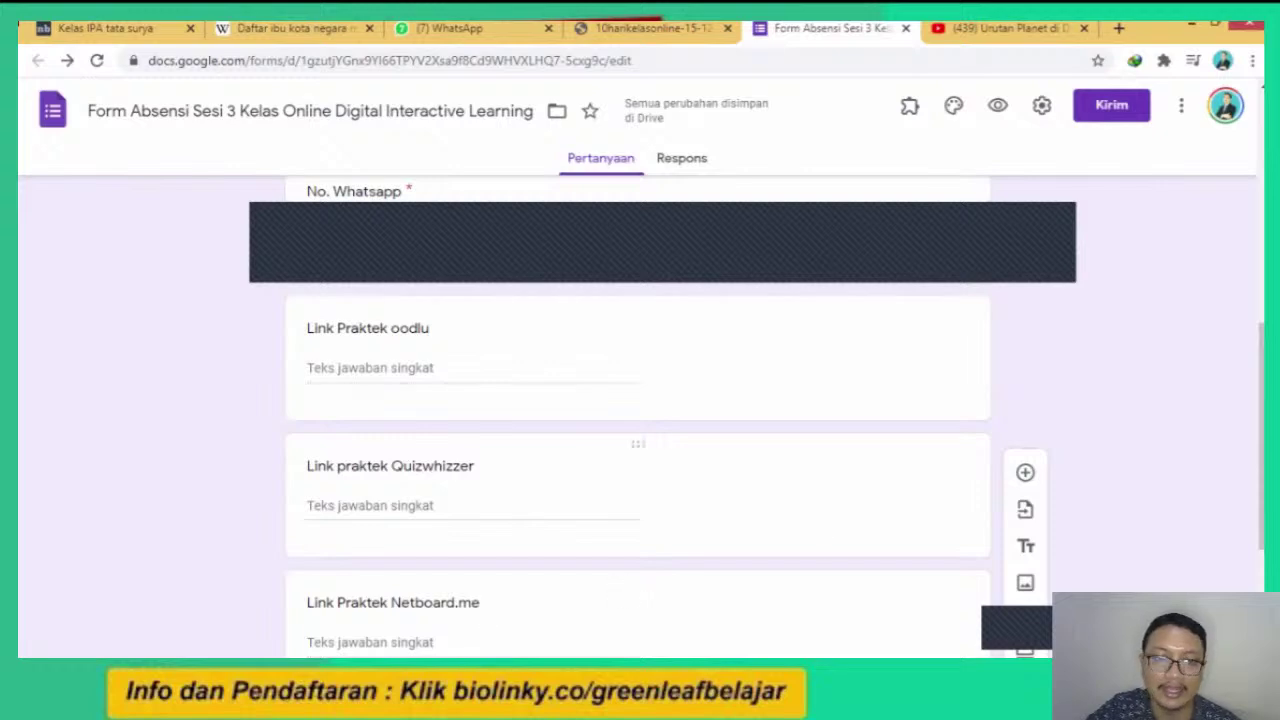
pyautogui.scroll(-2, 734, 409)
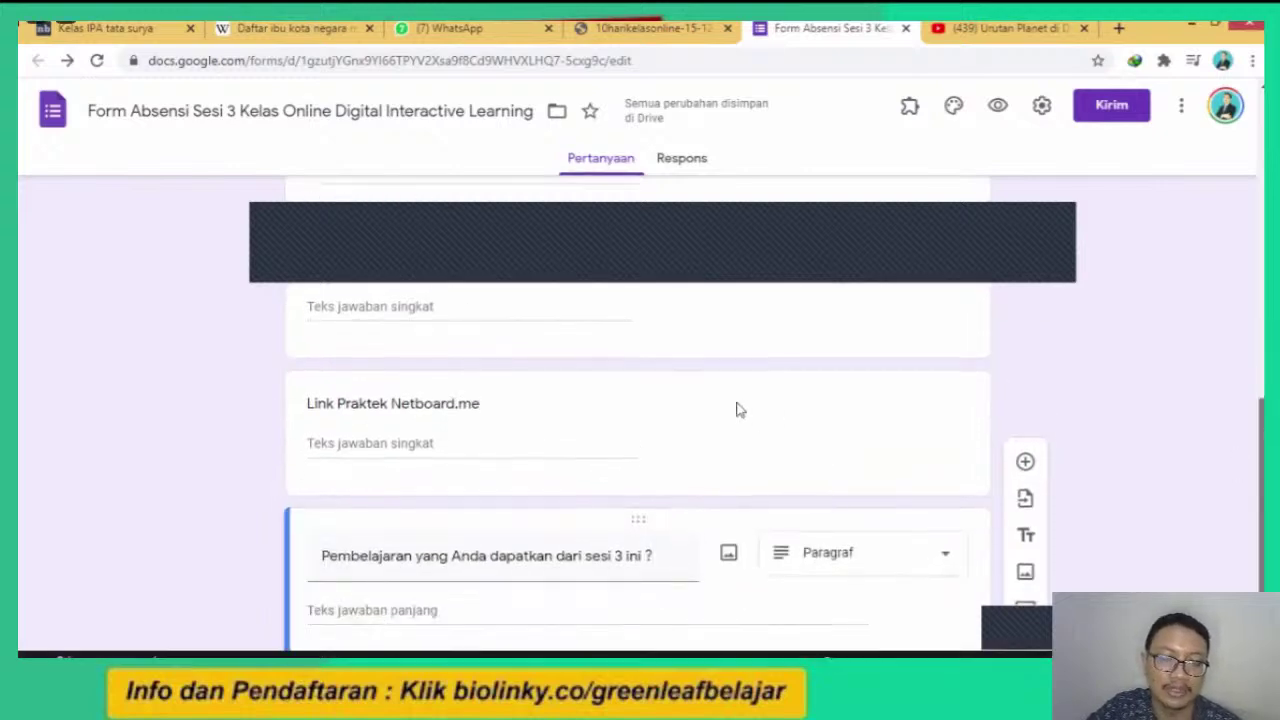
pyautogui.scroll(1, 407, 349)
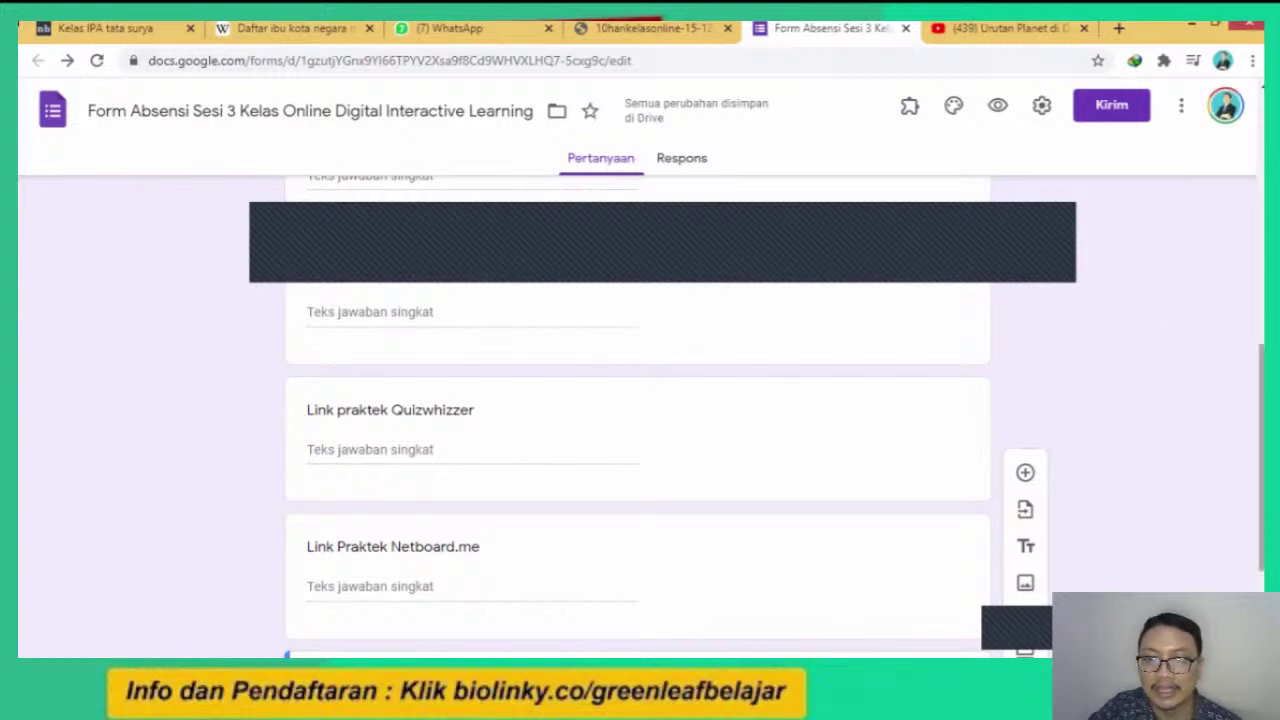
pyautogui.scroll(-2, 1234, 374)
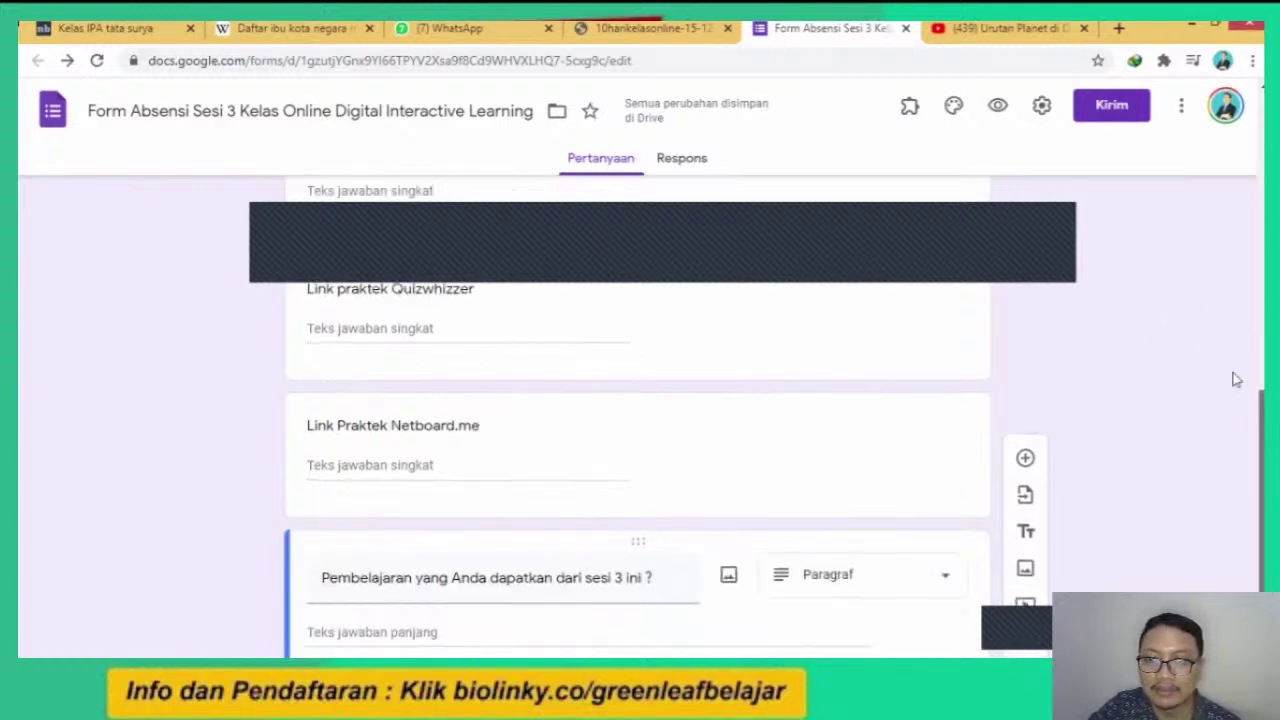
# Copy the session 3 attendance form's shortened share link.
pyautogui.click(1097, 118)
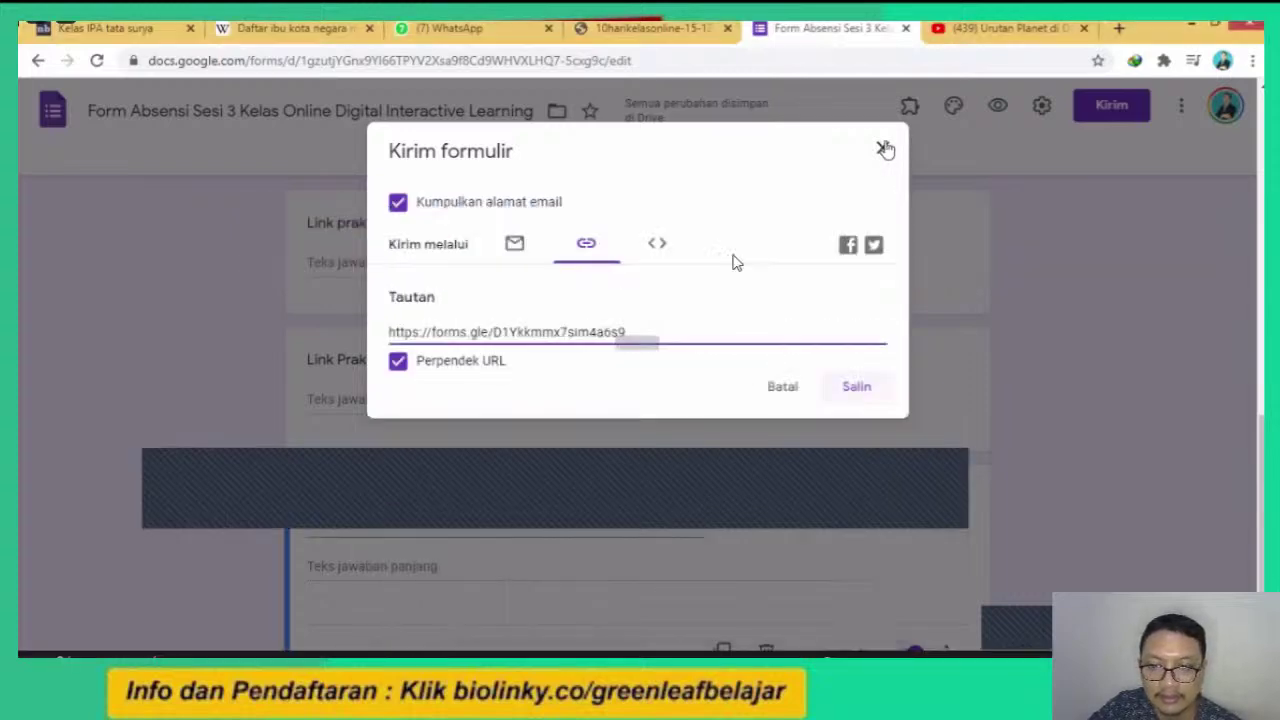
pyautogui.click(857, 388)
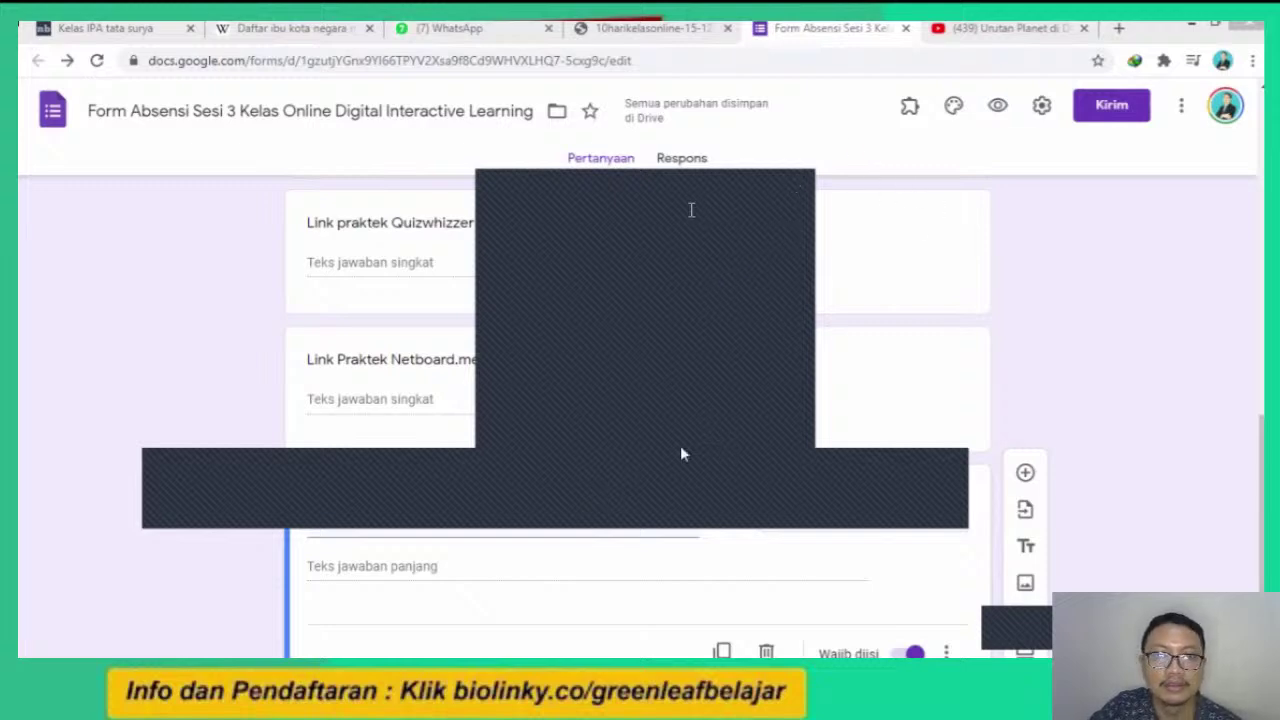
# Return to the Kelas IPA tata surya netboard and save its edits.
pyautogui.click(152, 24)
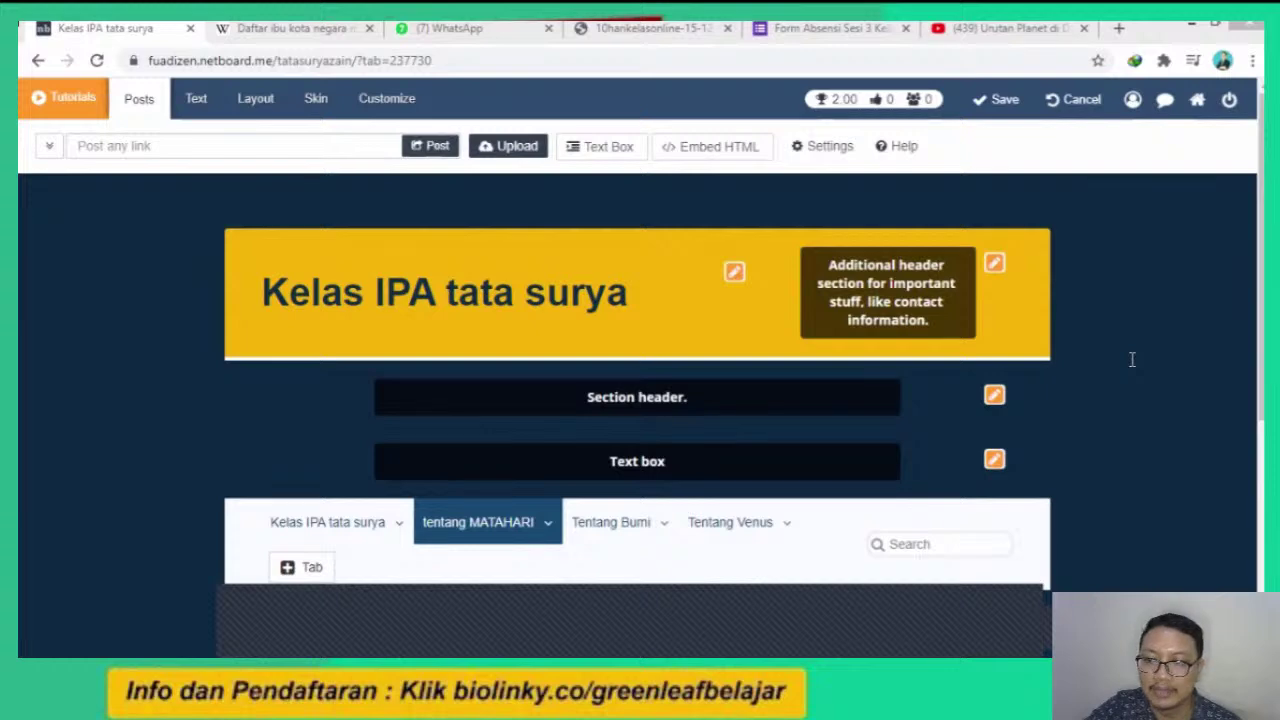
pyautogui.scroll(-5, 1132, 359)
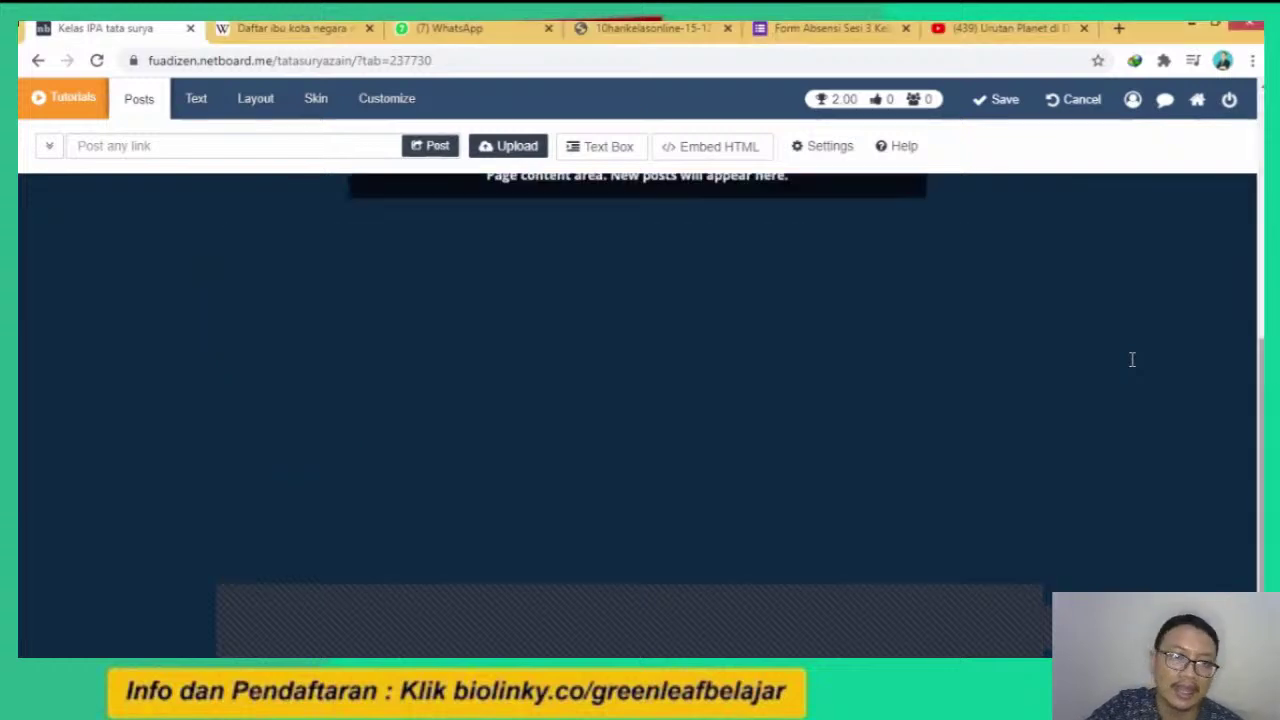
pyautogui.scroll(4, 1132, 359)
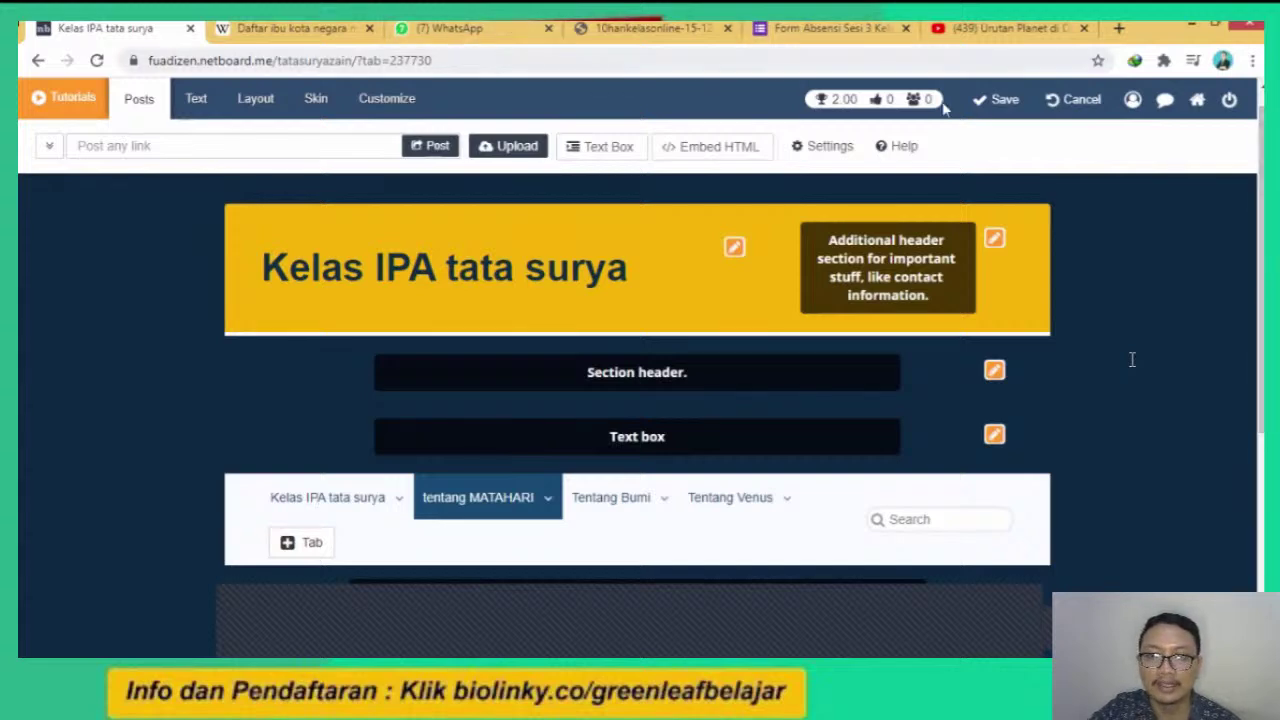
pyautogui.click(998, 100)
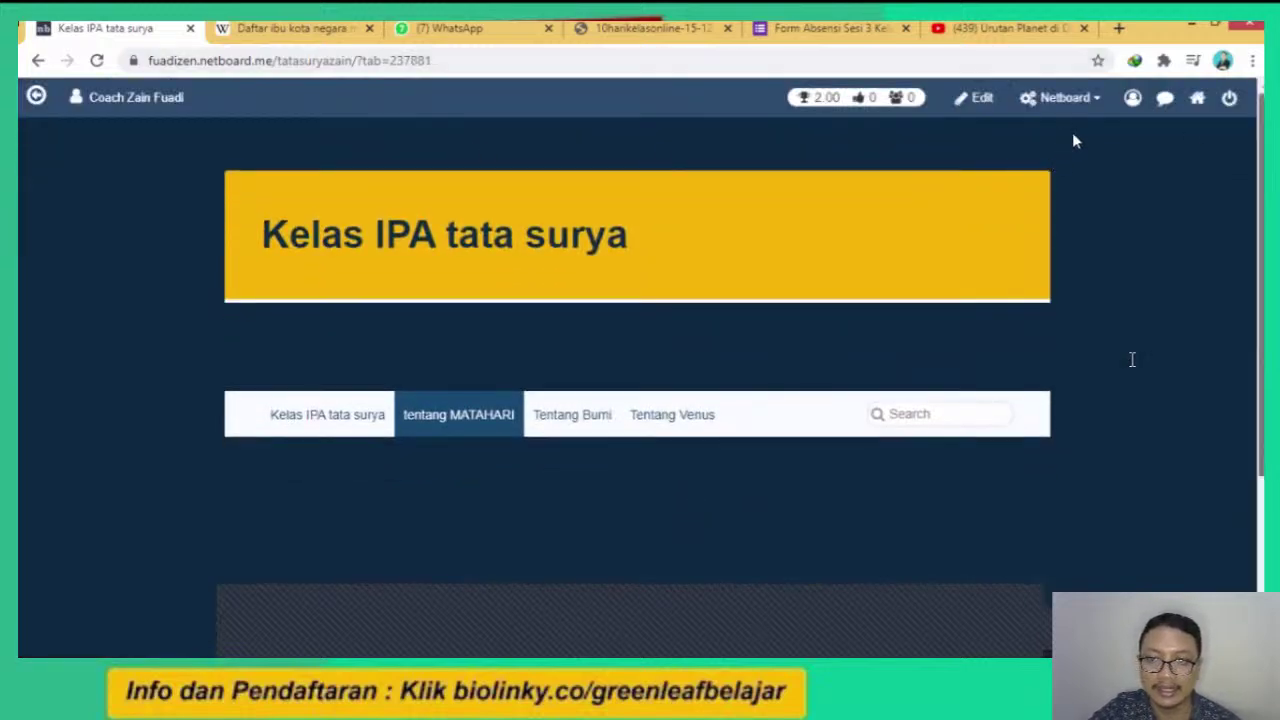
# Generate the netboard's read-and-comment access link and copy it.
pyautogui.click(1062, 98)
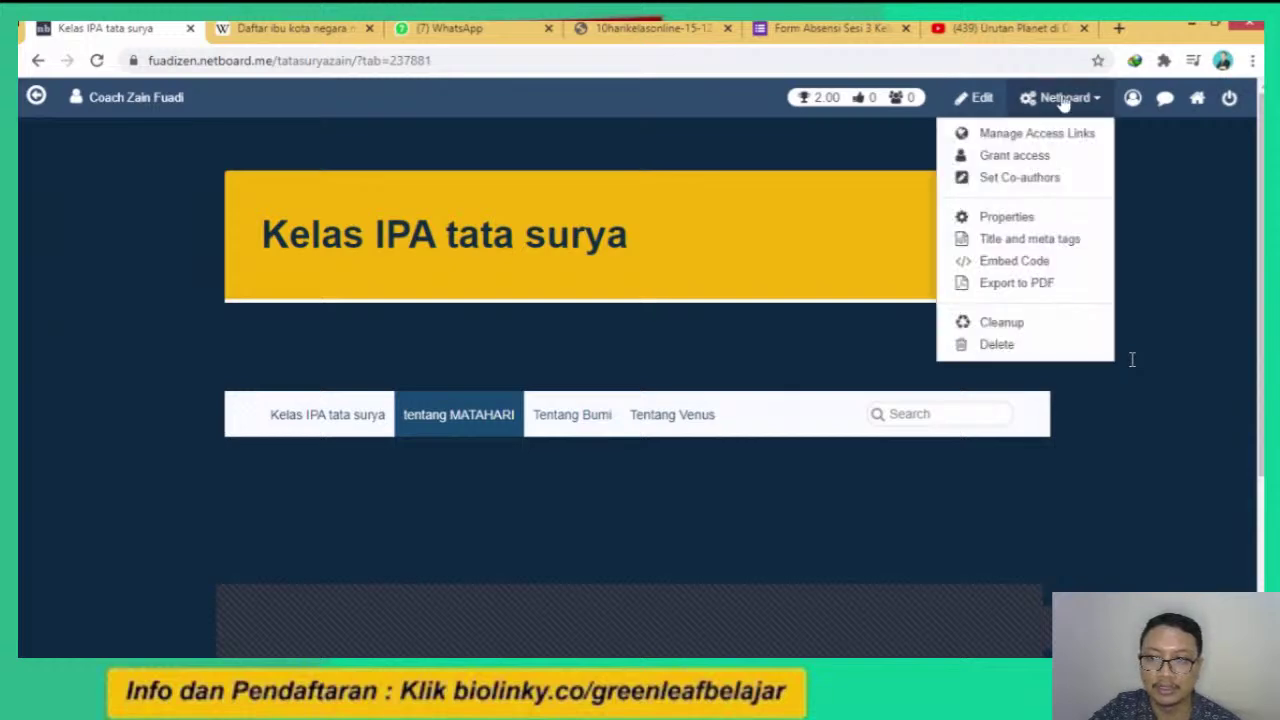
pyautogui.click(1043, 116)
pyautogui.click(1040, 108)
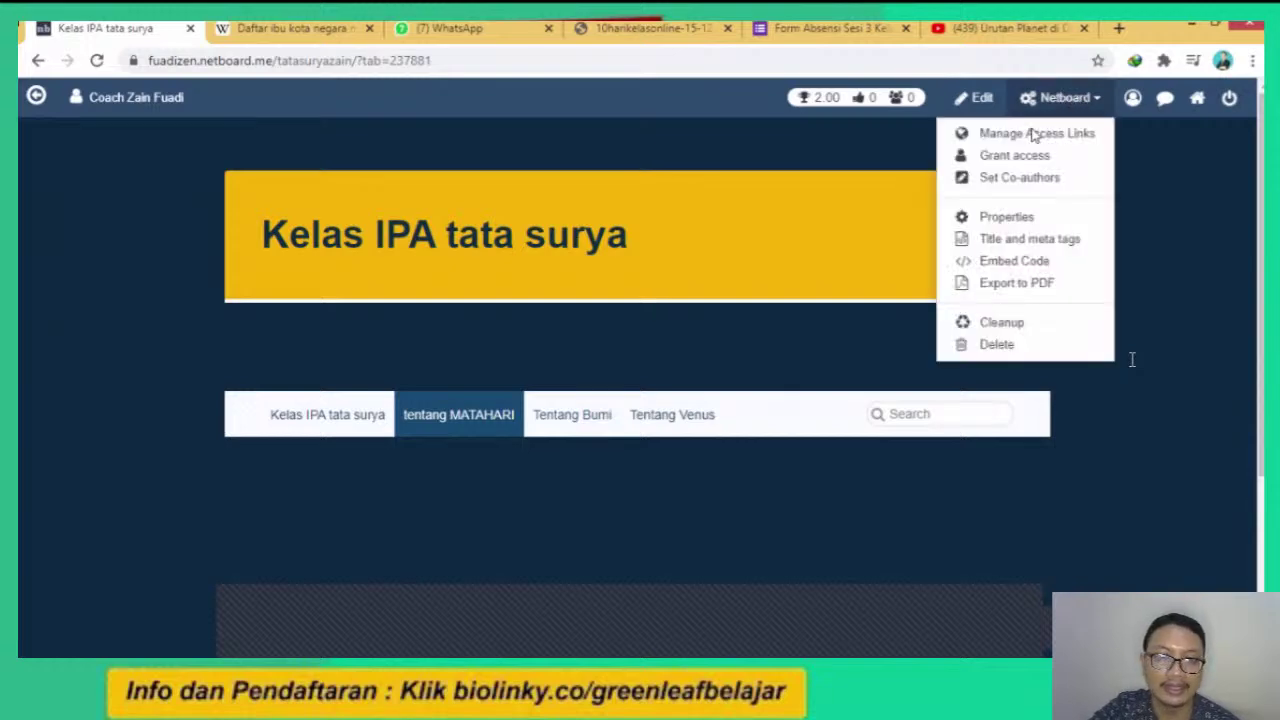
pyautogui.click(1033, 133)
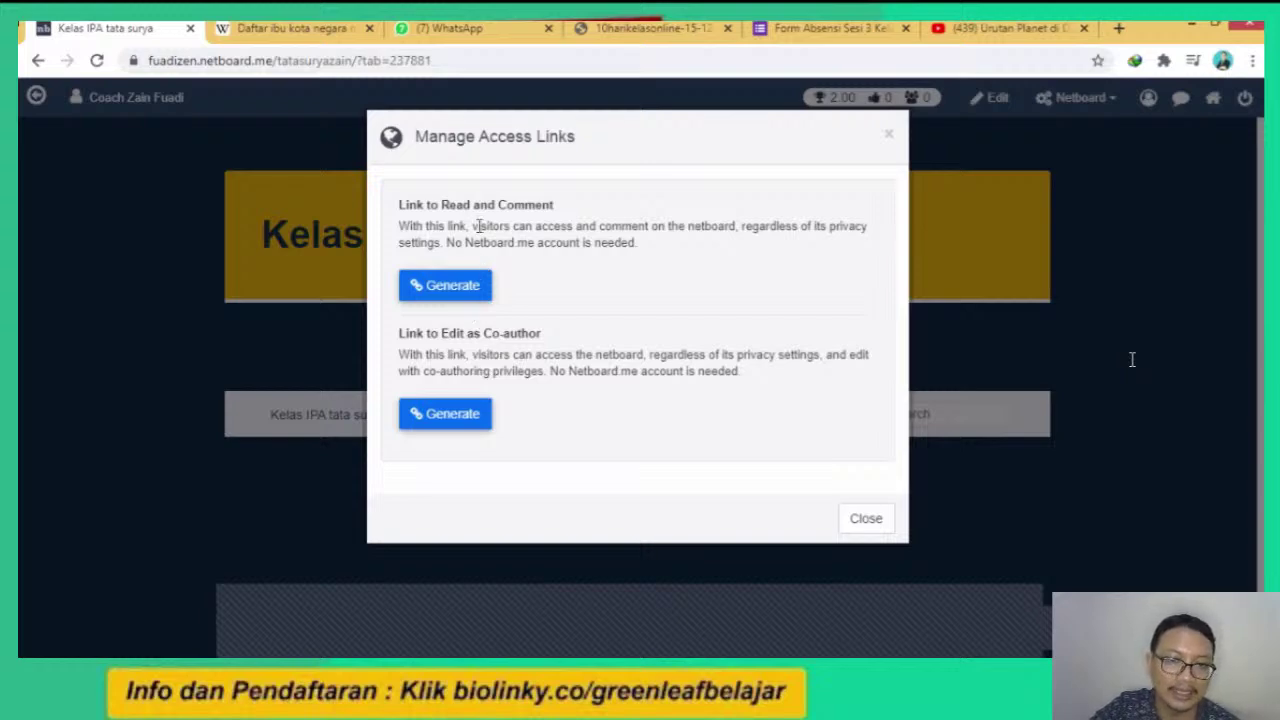
pyautogui.click(440, 285)
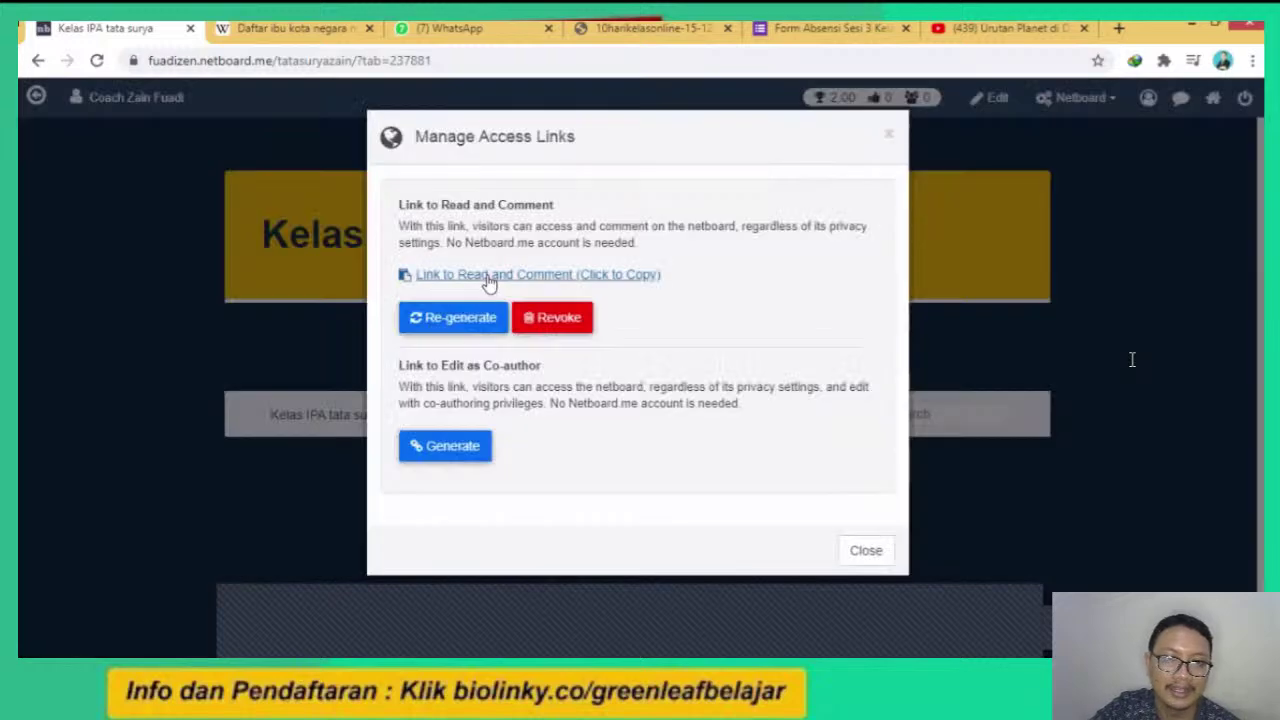
pyautogui.click(508, 279)
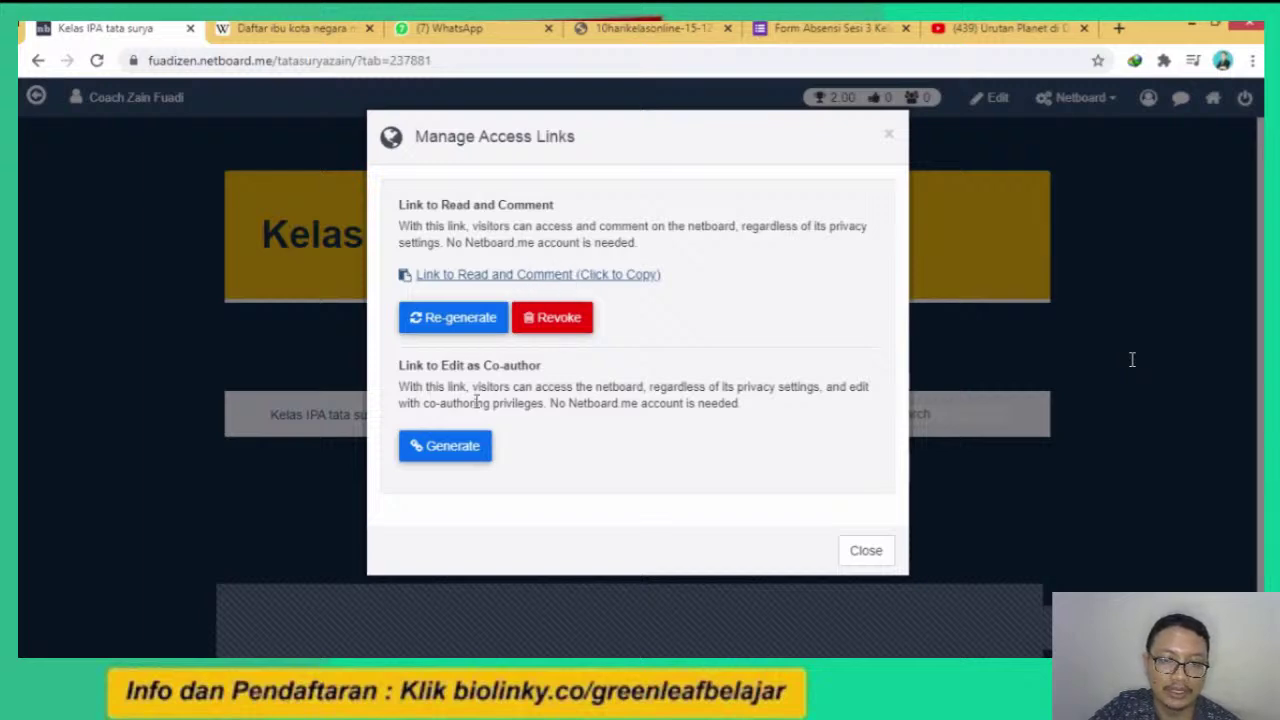
# Generate the netboard's co-author editing link and close the access link settings.
pyautogui.click(468, 459)
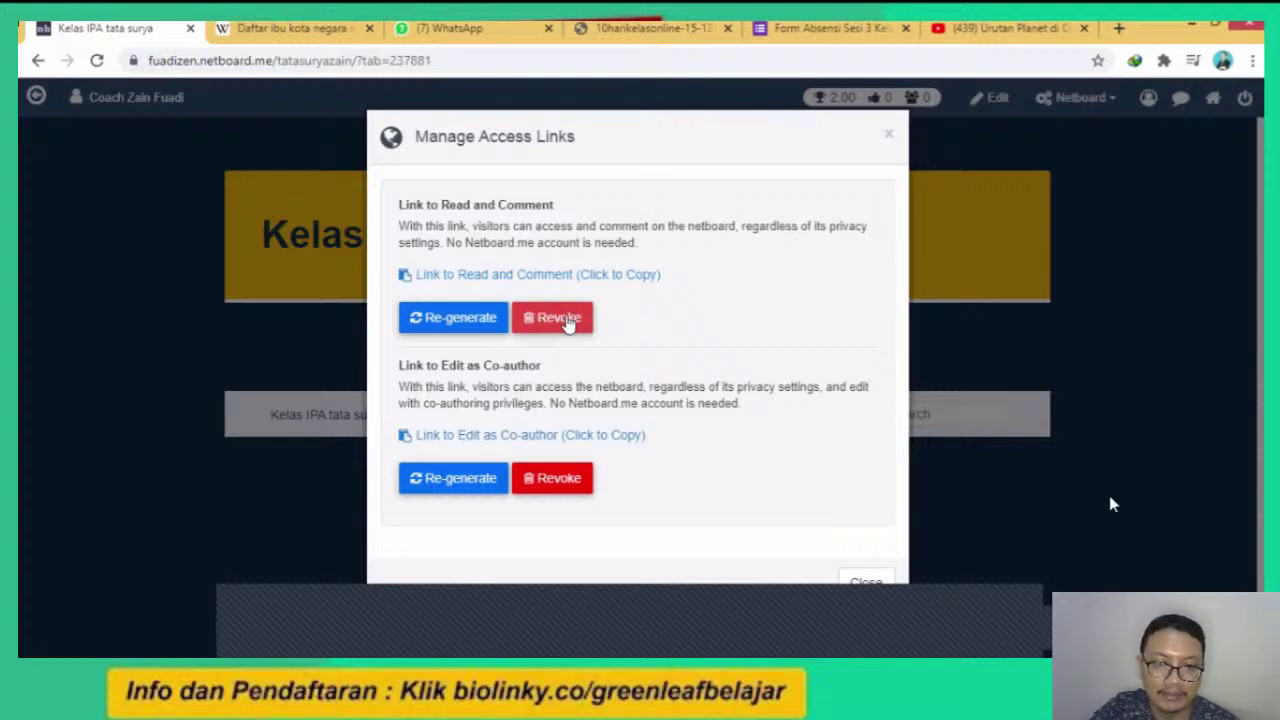
pyautogui.click(474, 326)
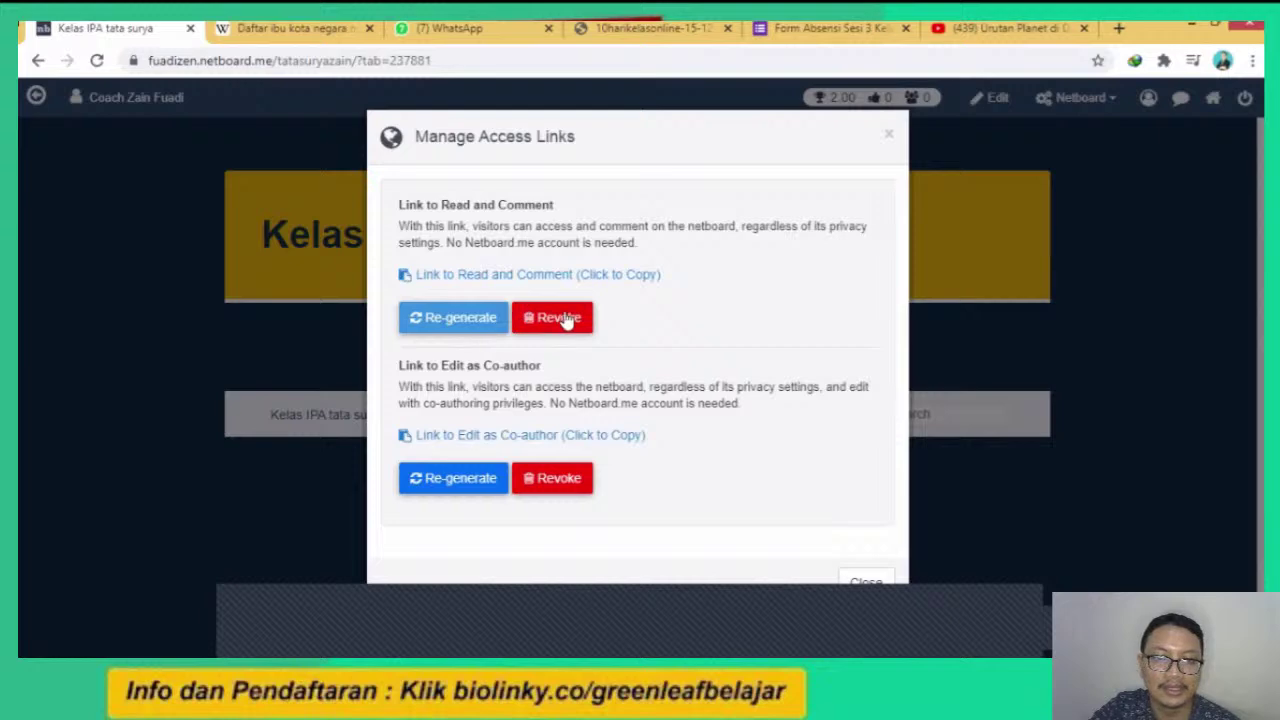
pyautogui.click(464, 310)
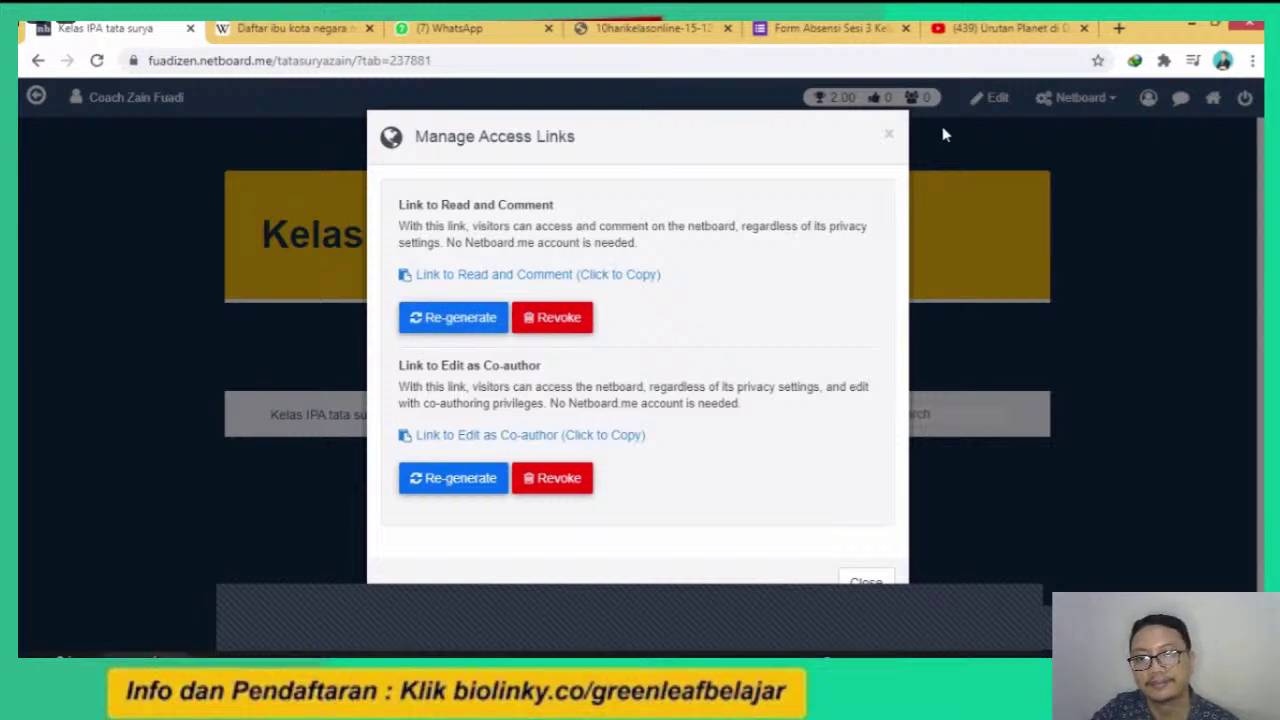
pyautogui.click(888, 134)
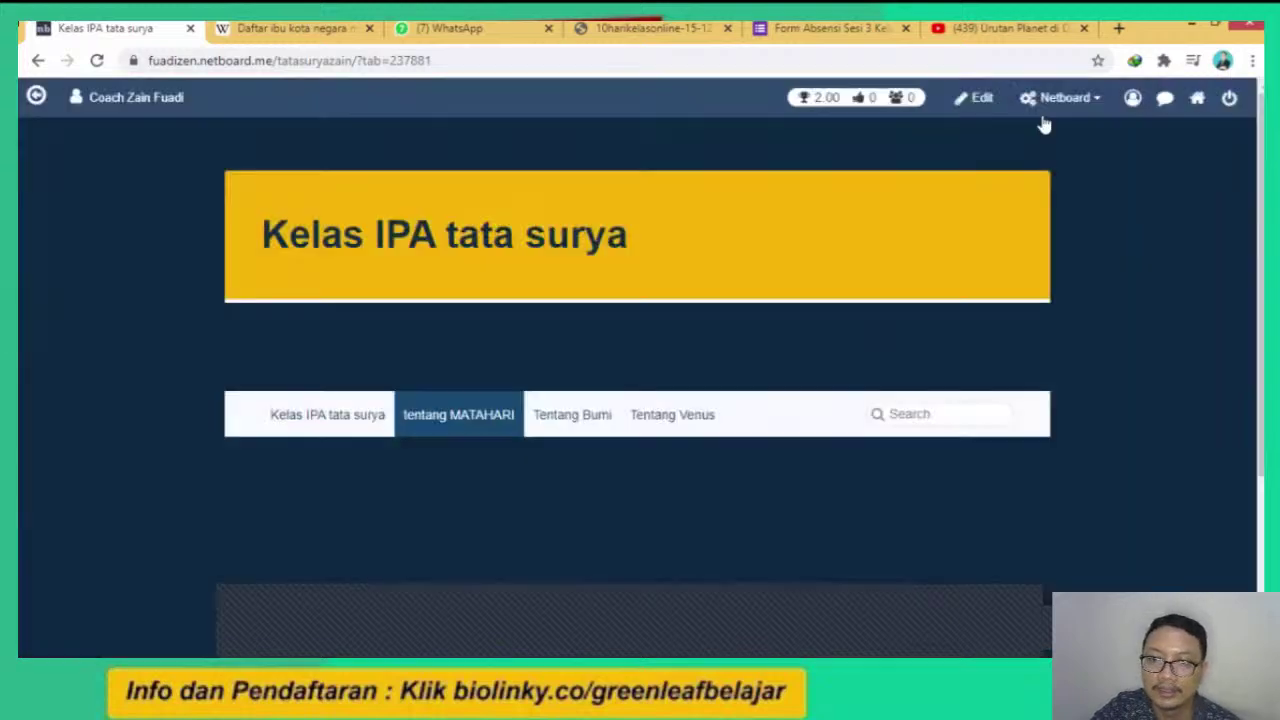
# Examine the Grant access settings for who can see this netboard, and close them without adding anyone.
pyautogui.click(1060, 100)
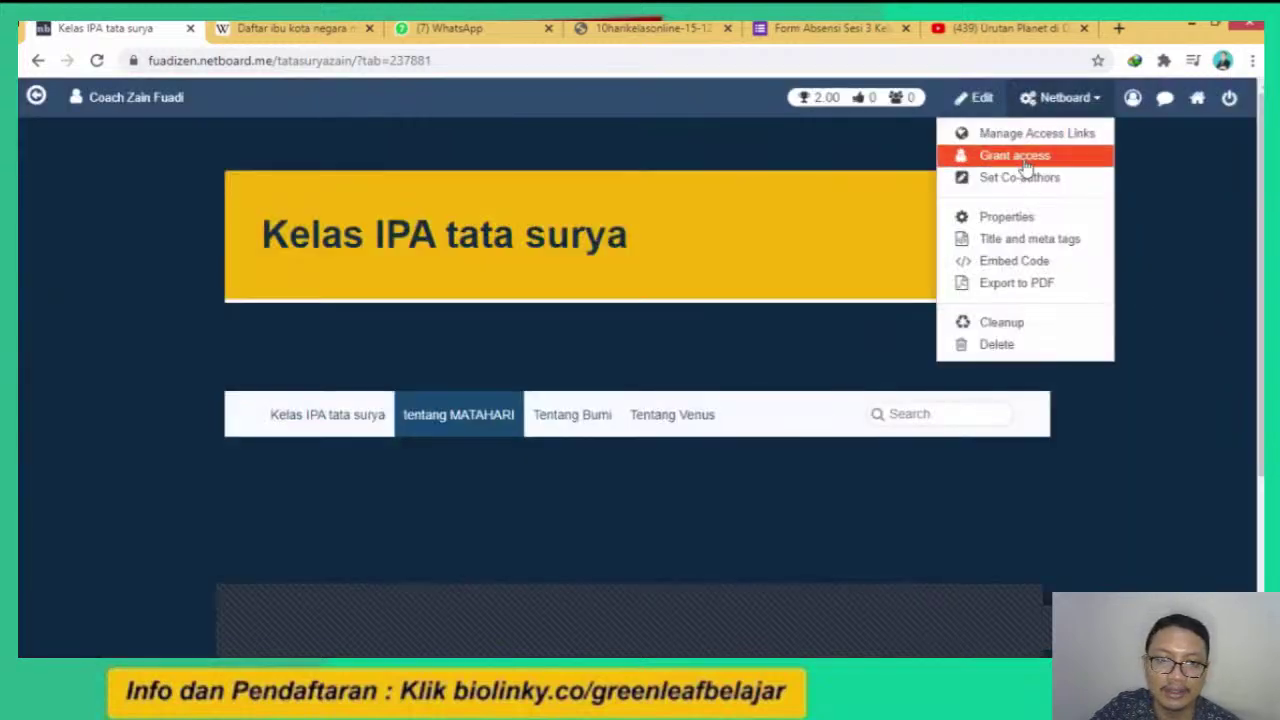
pyautogui.click(988, 156)
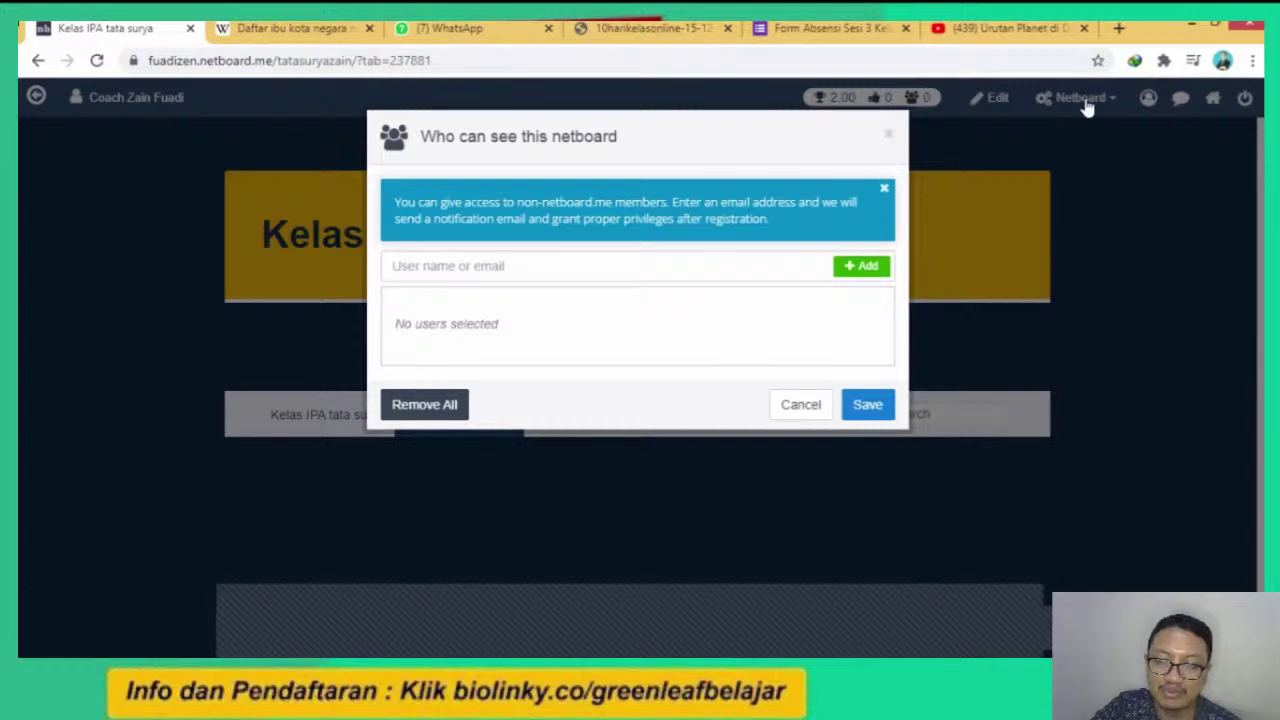
pyautogui.click(1052, 150)
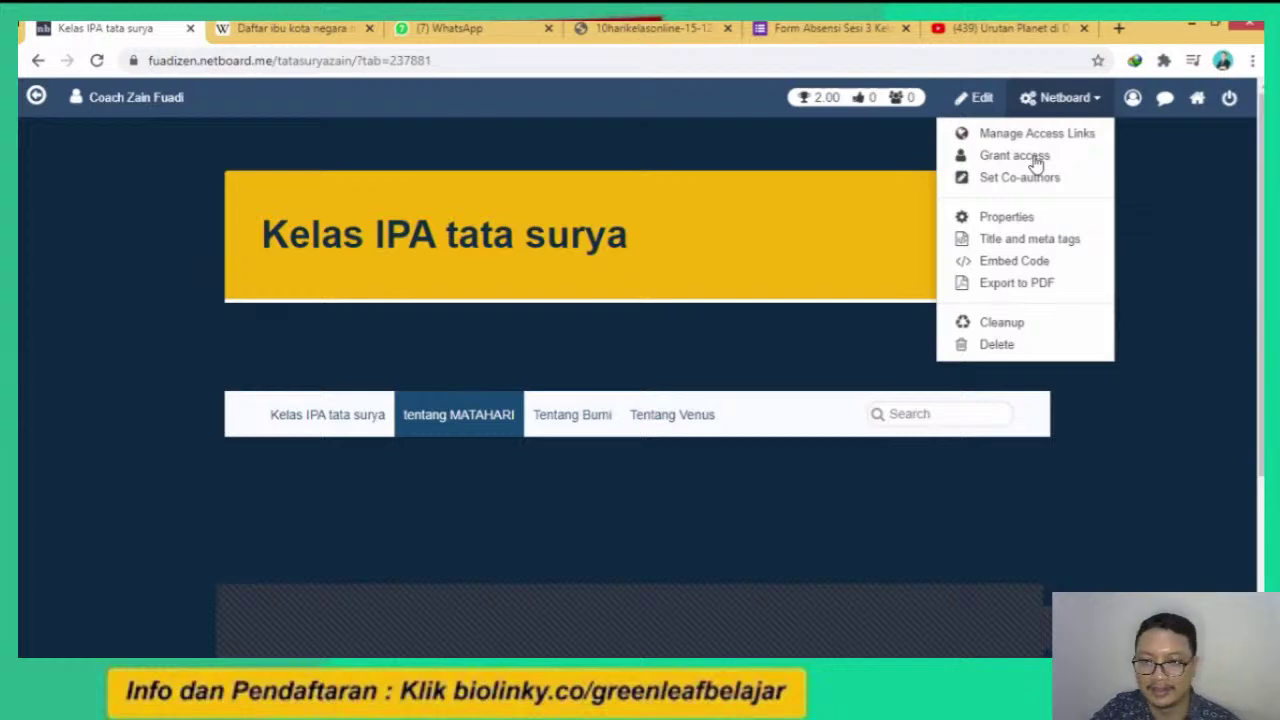
pyautogui.click(1030, 165)
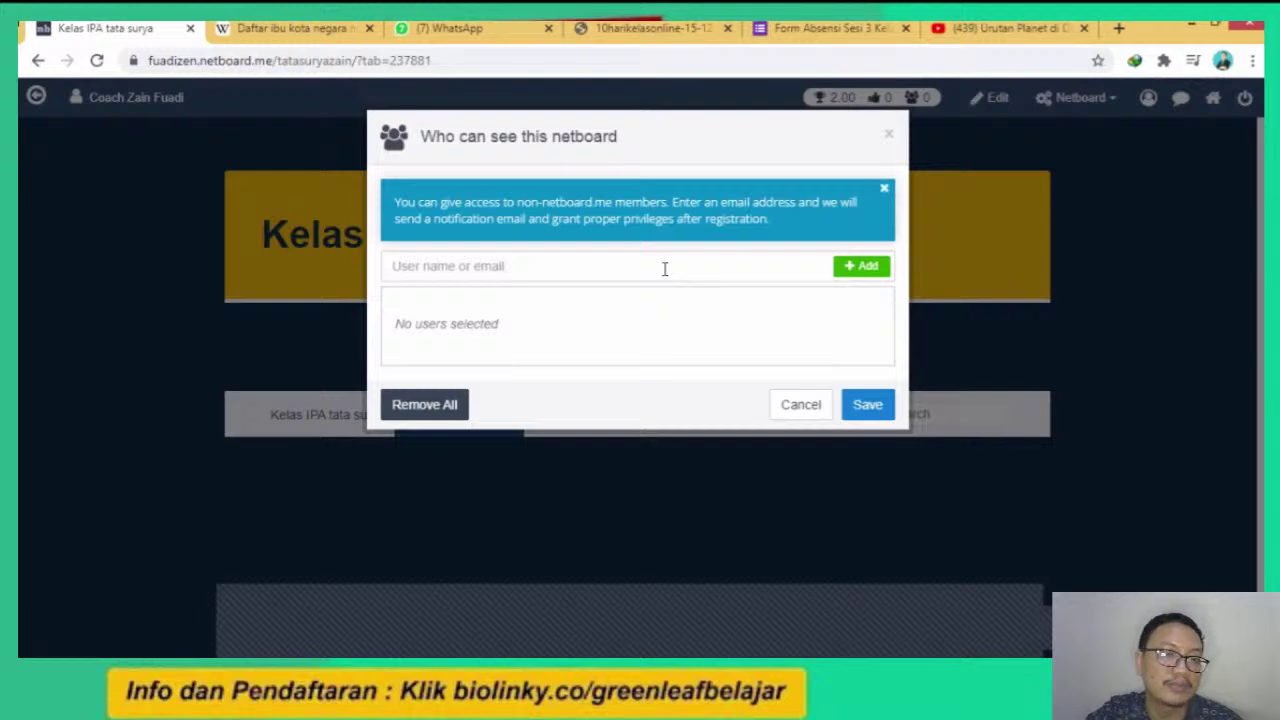
pyautogui.click(664, 268)
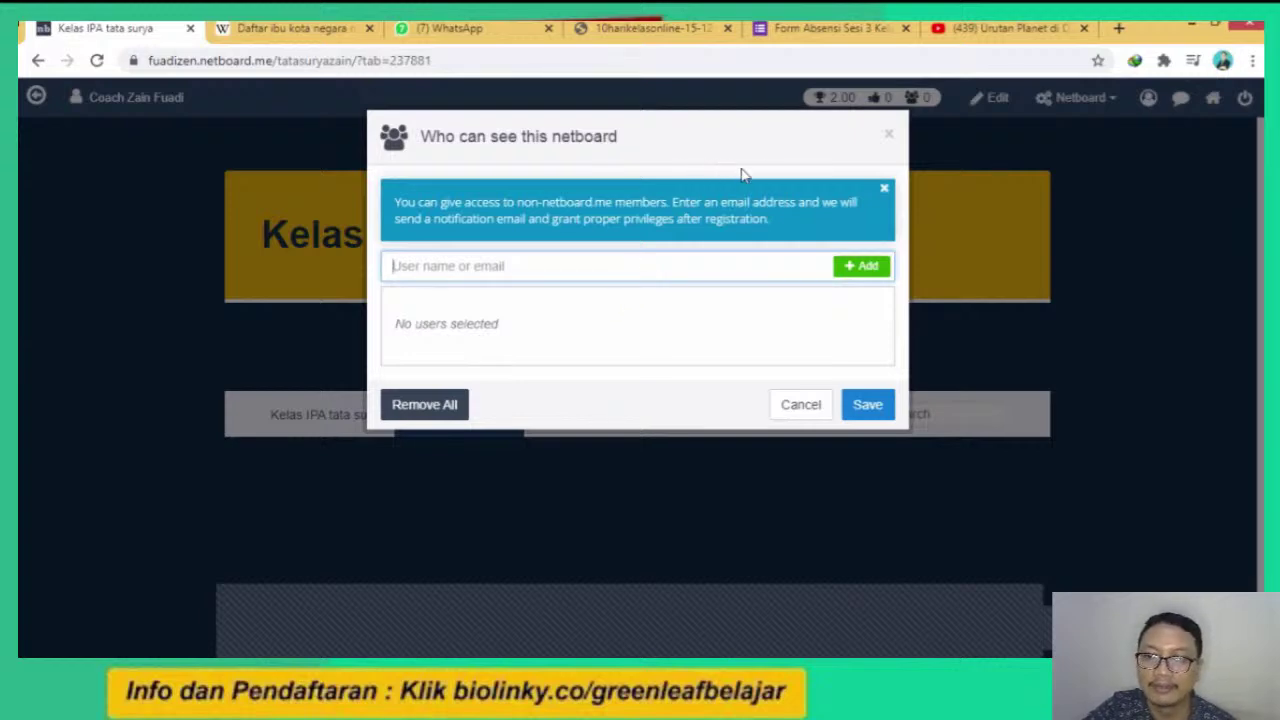
pyautogui.click(1093, 112)
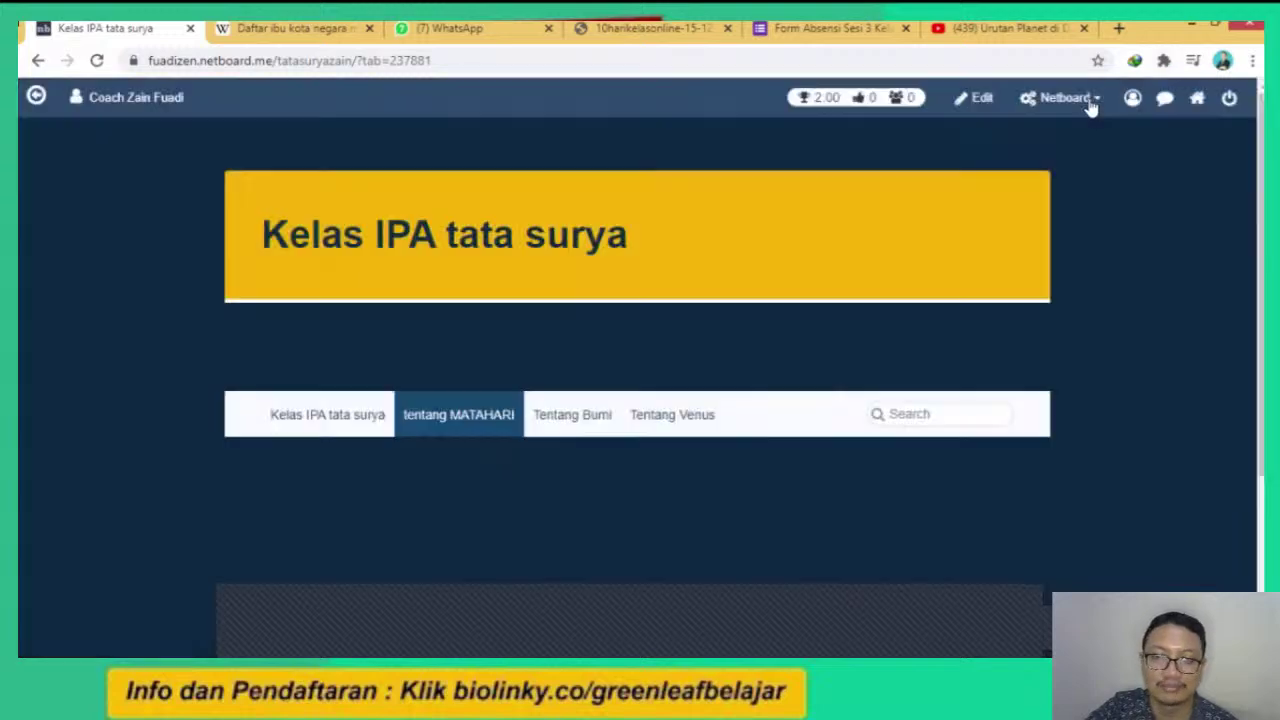
# Look over the netboard's management options, including Export to PDF.
pyautogui.click(1089, 100)
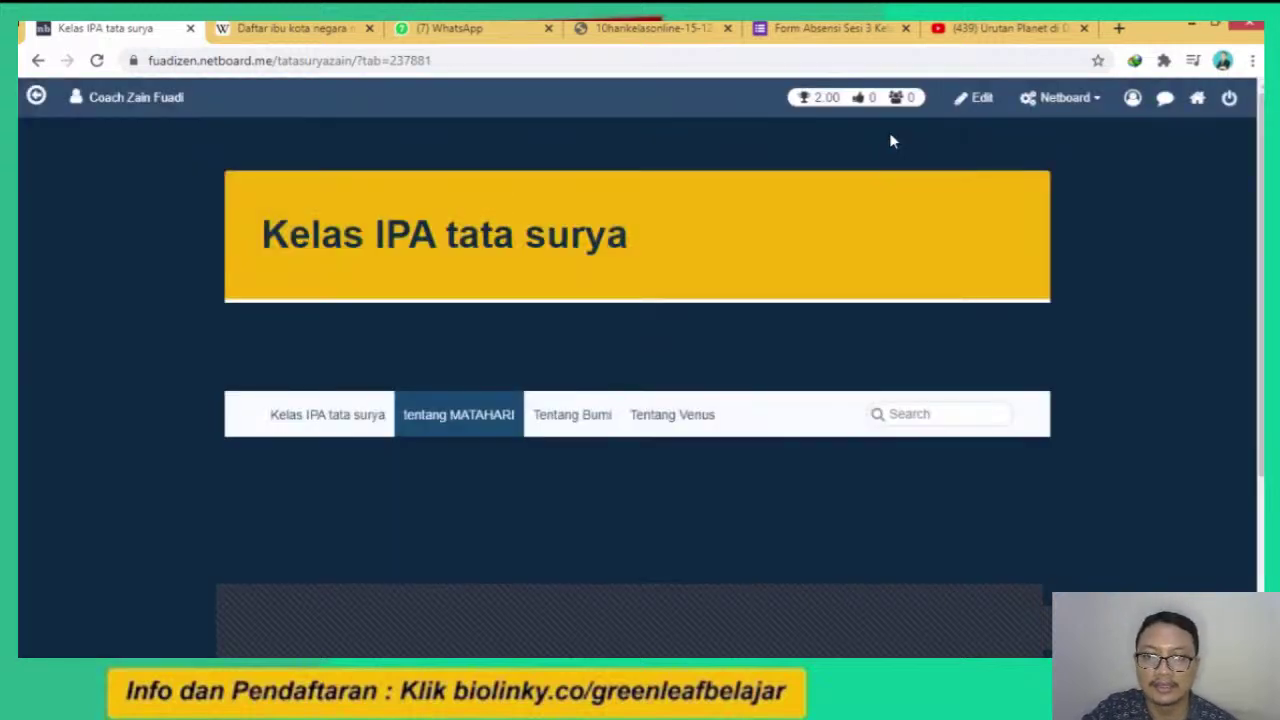
pyautogui.click(1078, 101)
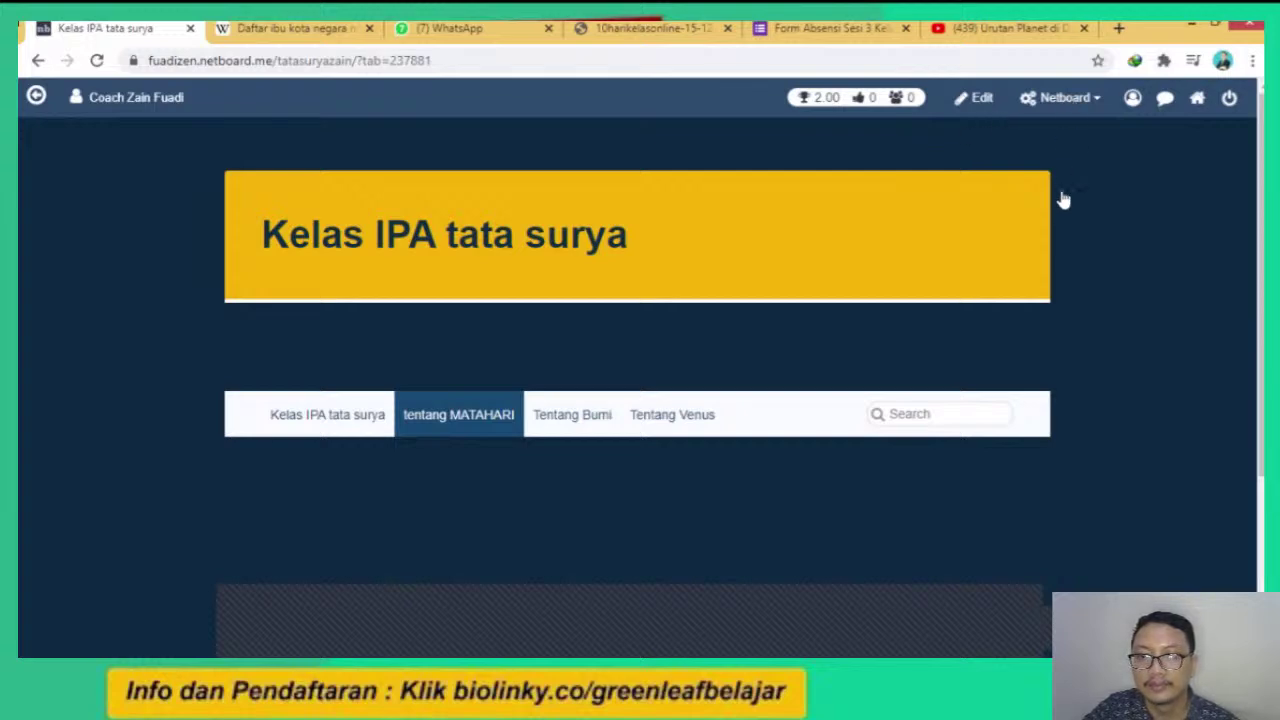
pyautogui.click(1064, 97)
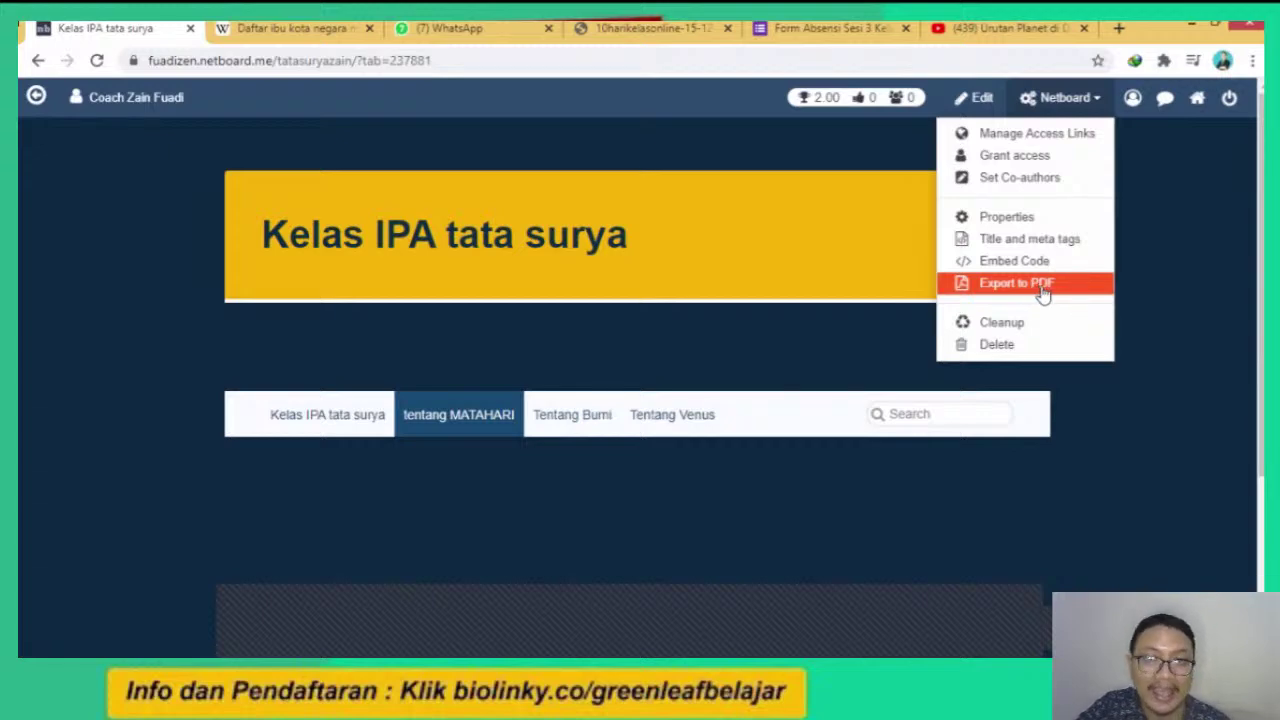
# Switch to the exported 10harikelasonline PDF and examine its cover, Home page and SESI LIVE 1 page.
pyautogui.click(688, 28)
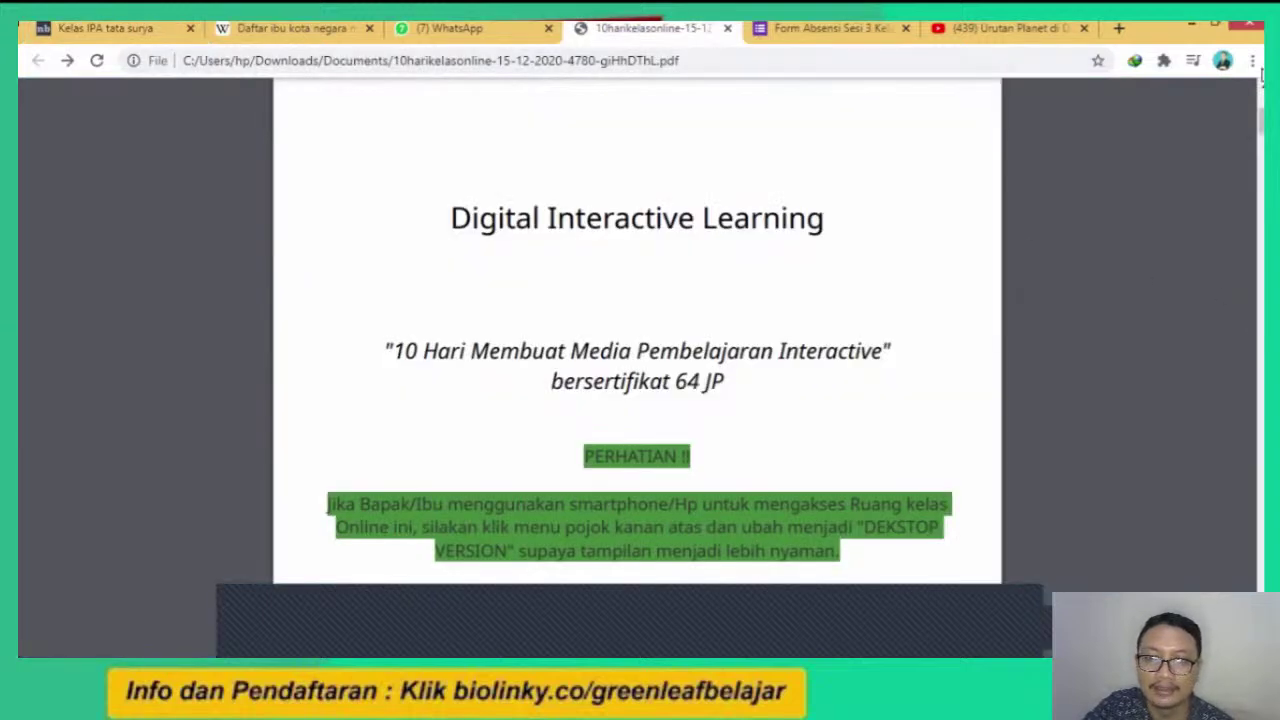
pyautogui.click(1252, 60)
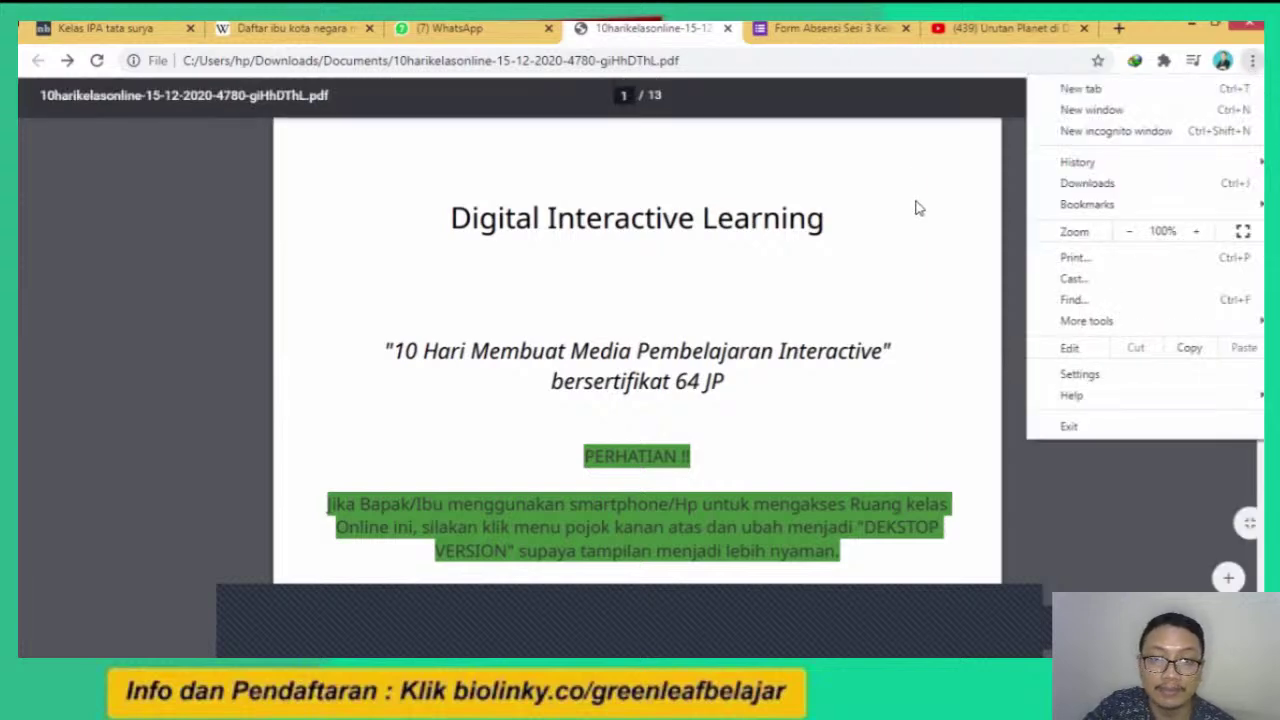
pyautogui.click(963, 191)
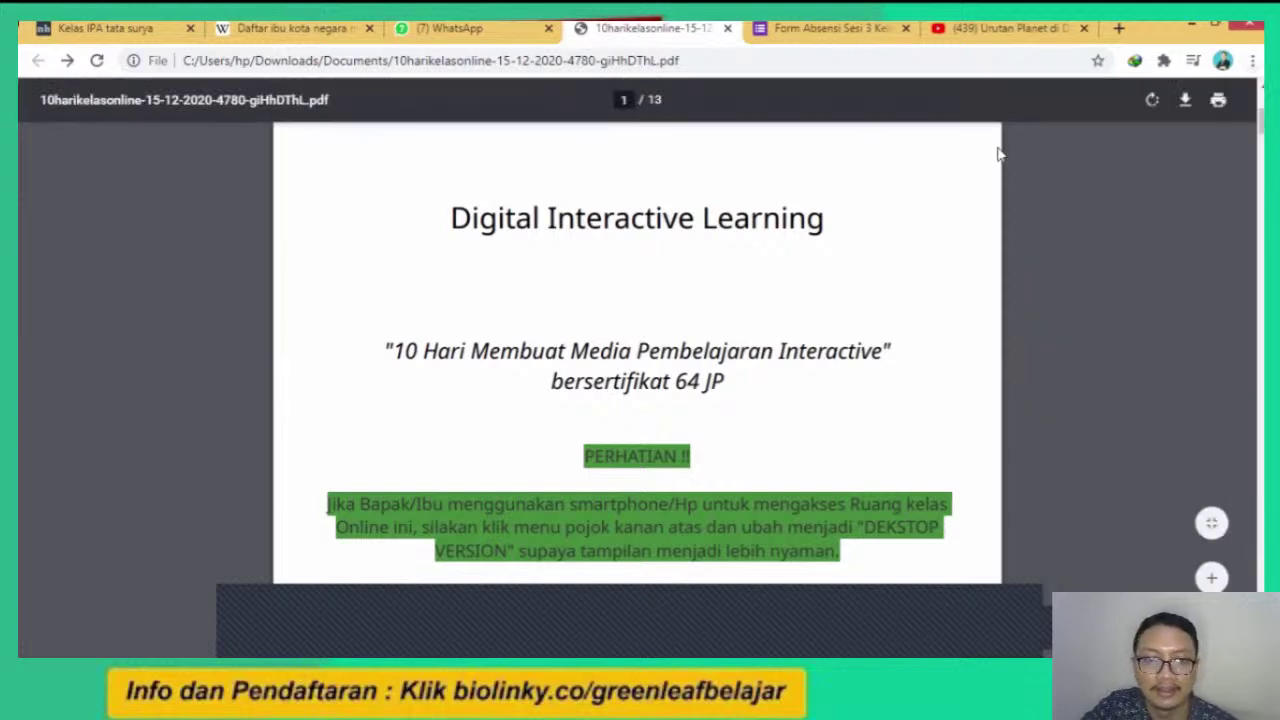
pyautogui.scroll(1, 1210, 213)
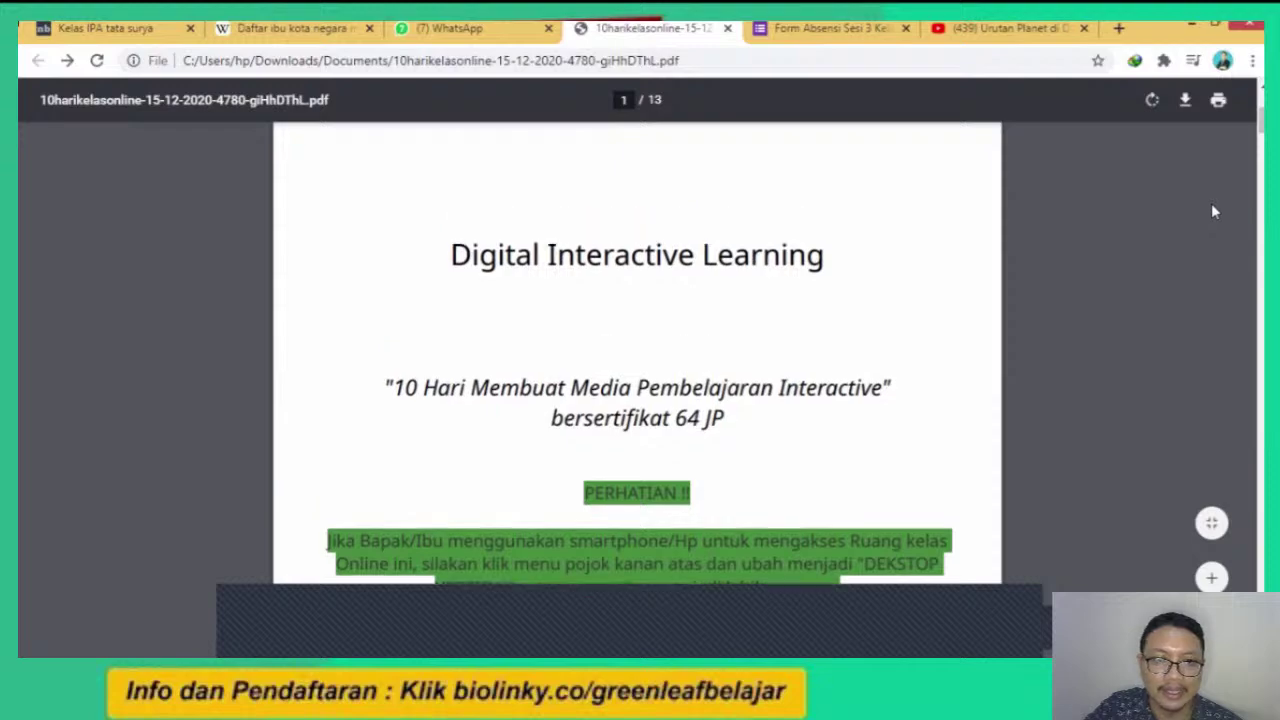
pyautogui.scroll(-8, 1212, 210)
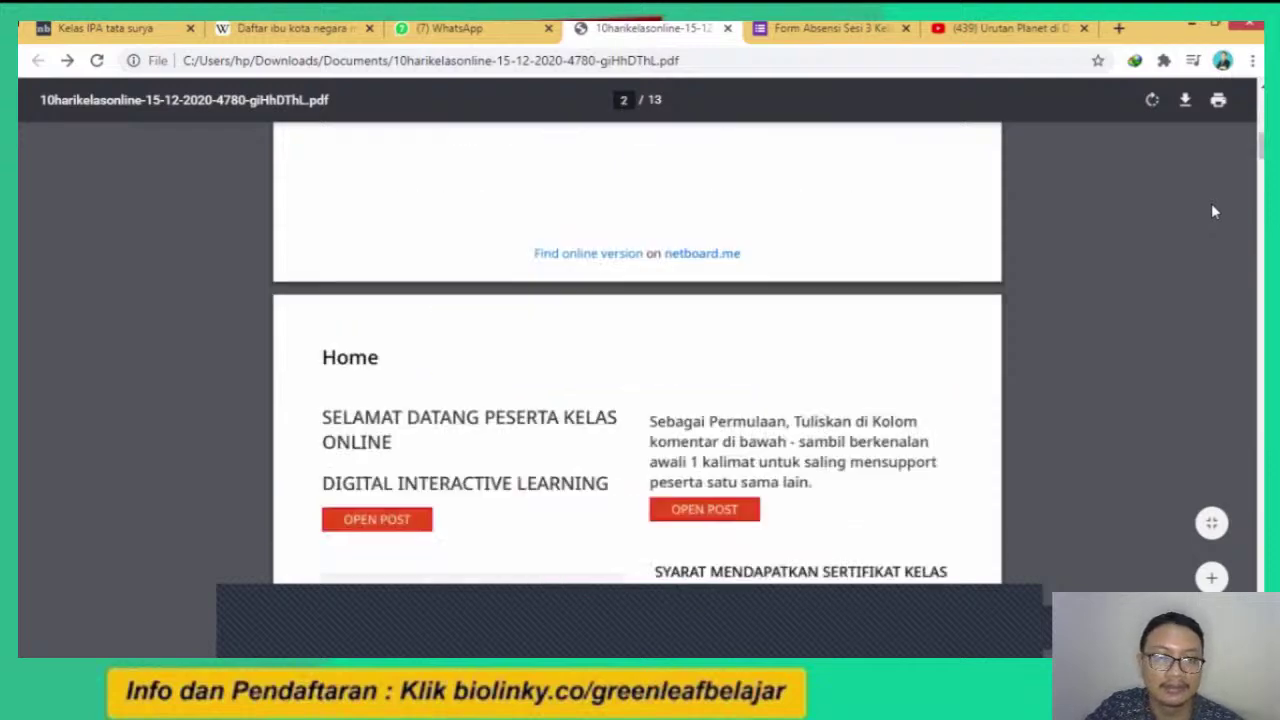
pyautogui.scroll(-4, 1213, 211)
pyautogui.scroll(5, 1213, 211)
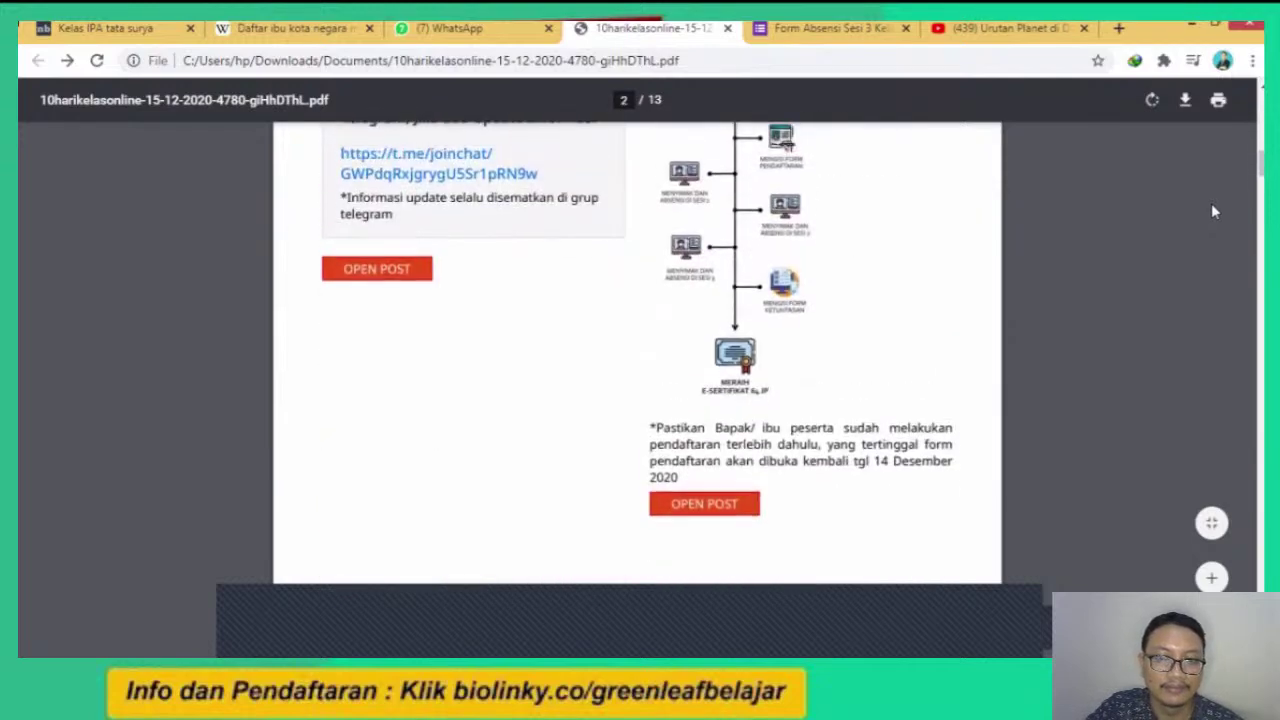
pyautogui.scroll(1, 1211, 211)
pyautogui.scroll(-6, 943, 237)
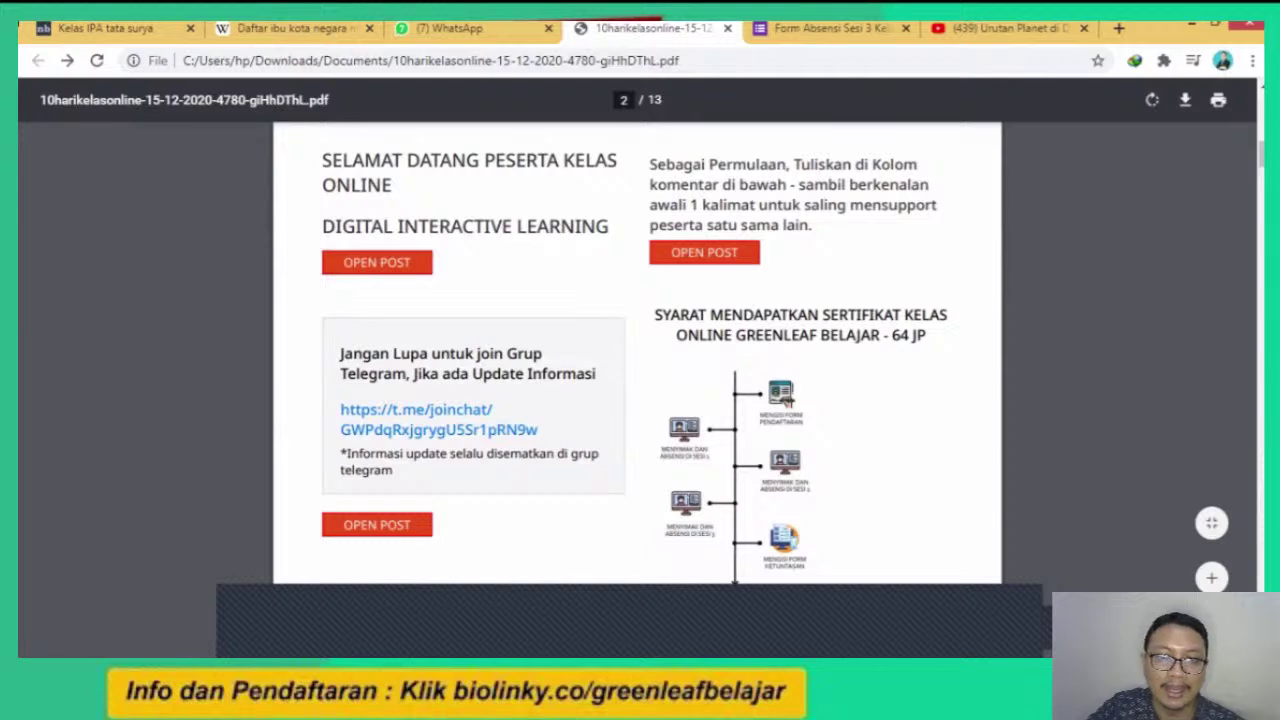
pyautogui.scroll(2, 637, 390)
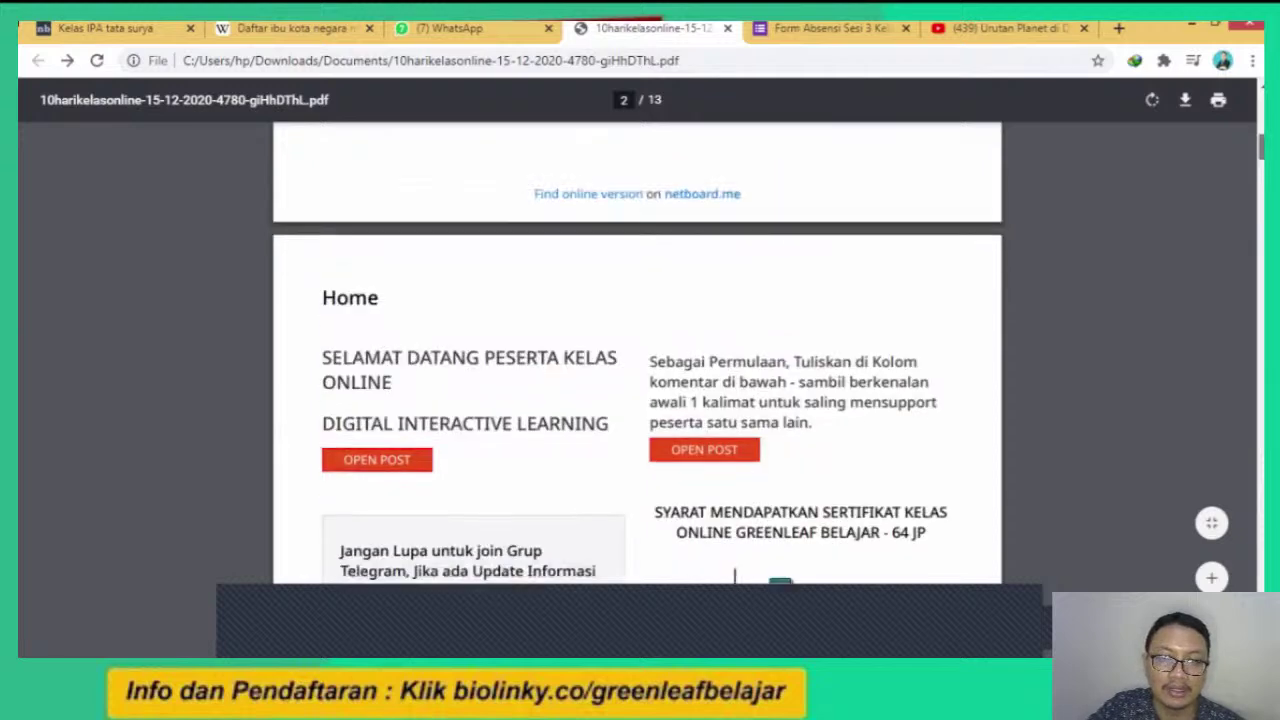
pyautogui.scroll(-1, 637, 390)
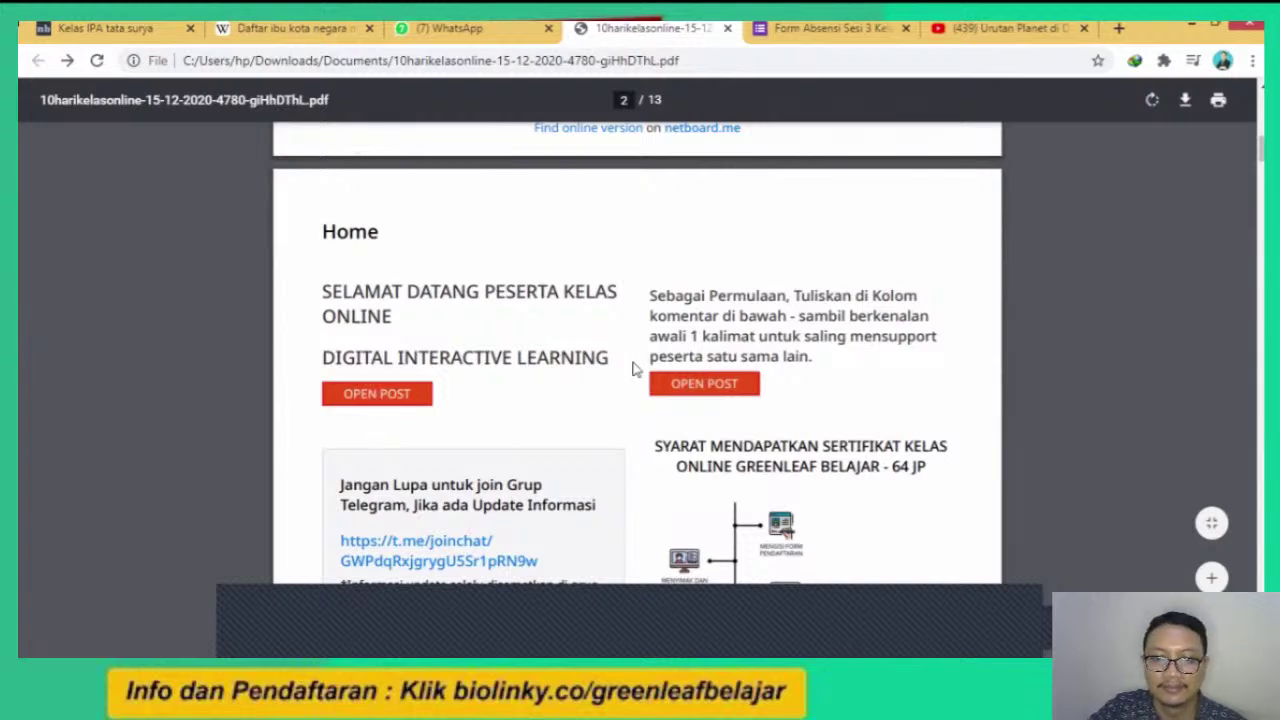
pyautogui.scroll(-5, 633, 369)
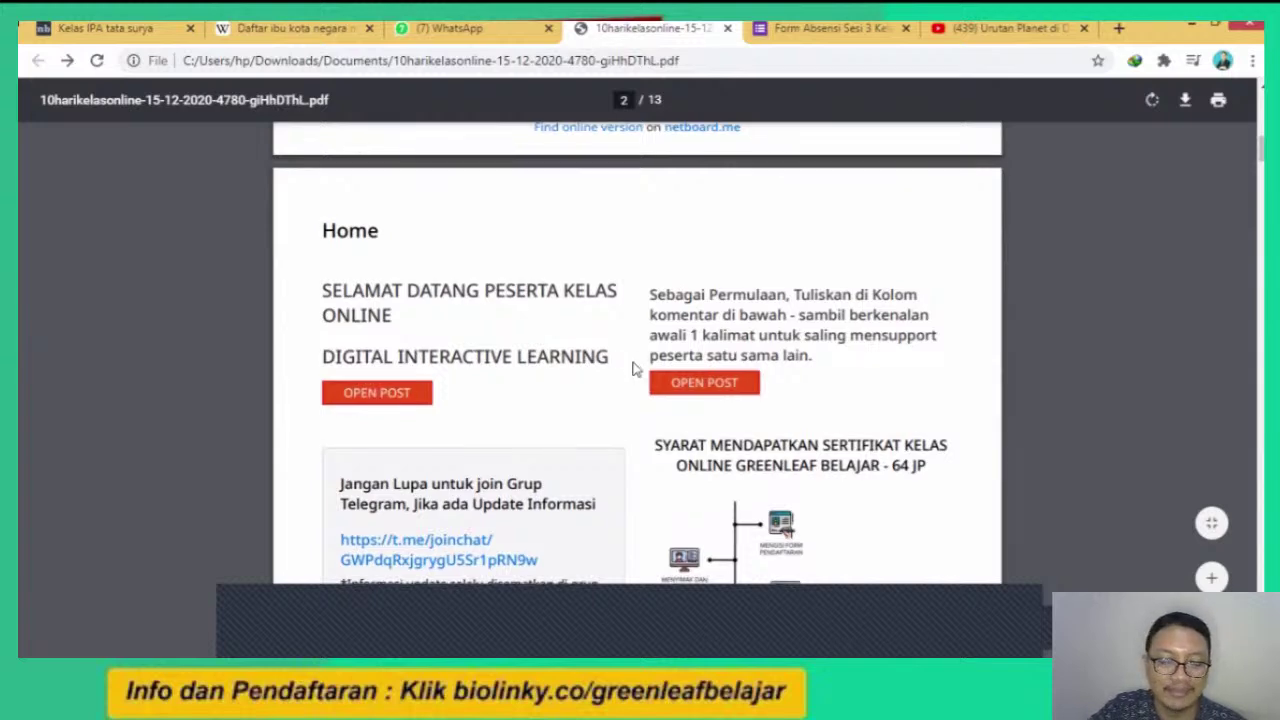
pyautogui.scroll(-5, 633, 369)
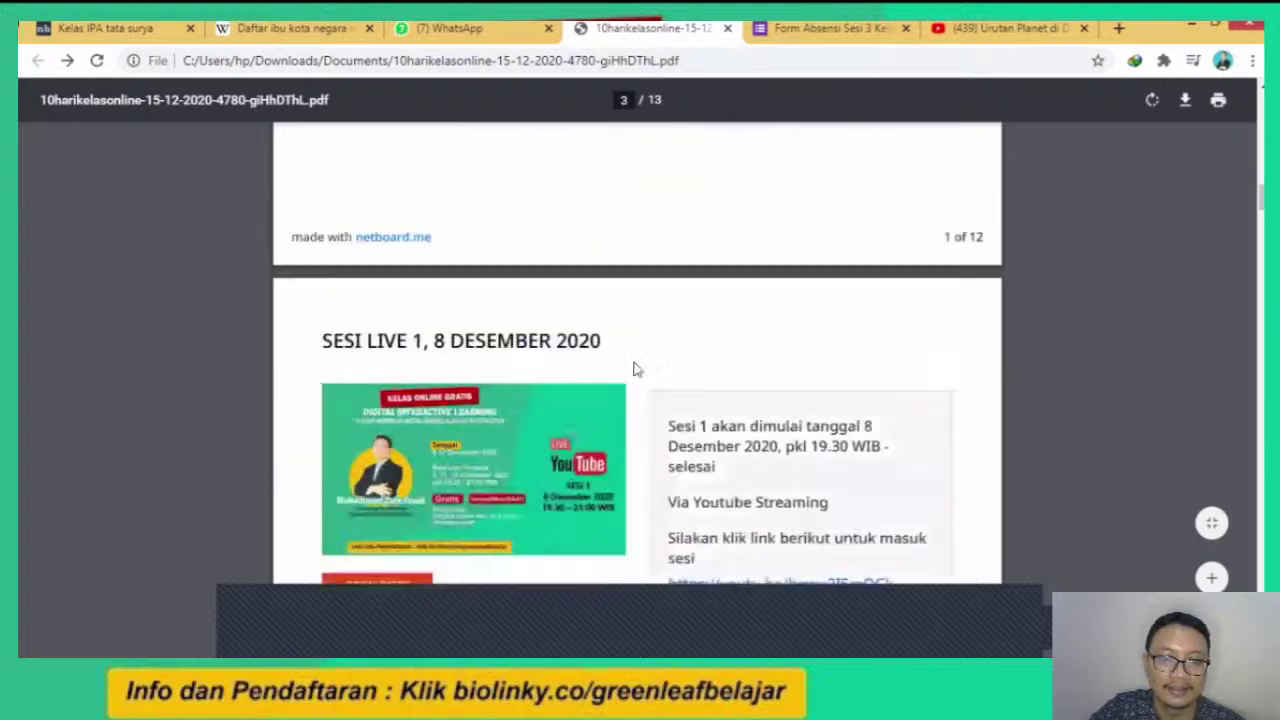
# Open the SESI LIVE 1 poster image from the PDF in a separate tab, view it, and close that tab.
pyautogui.scroll(1, 453, 275)
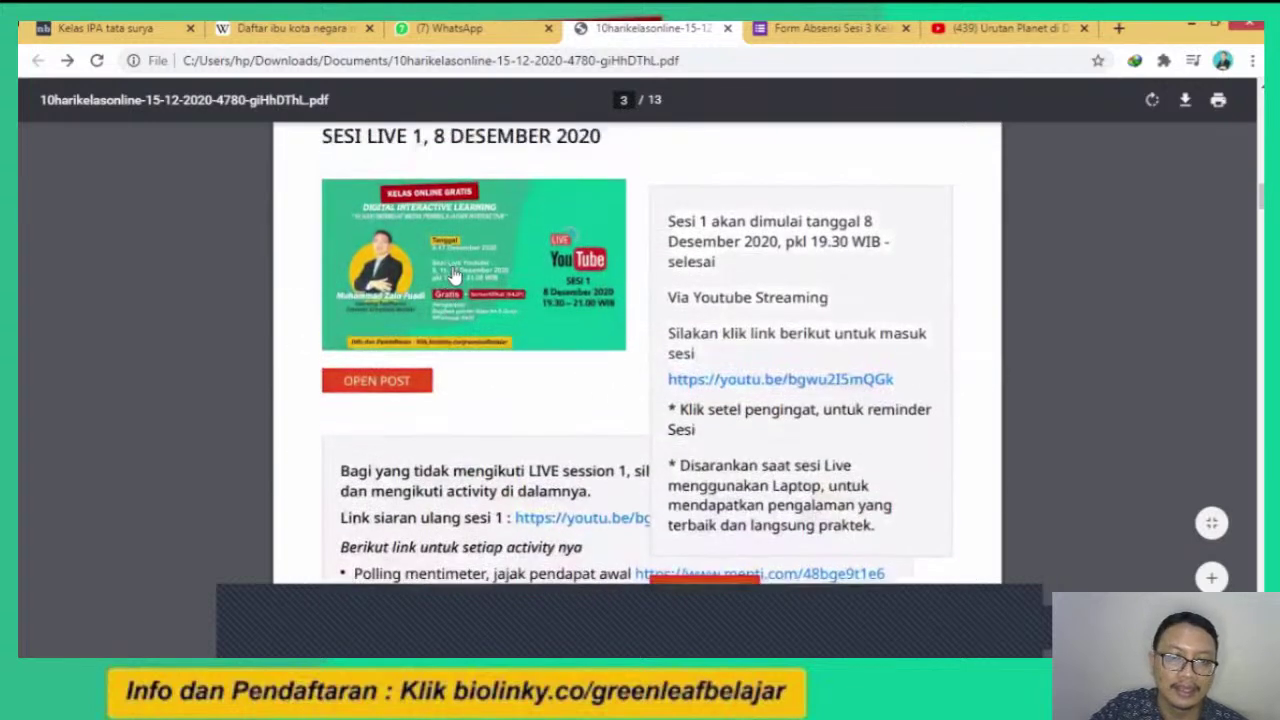
pyautogui.rightClick(530, 286)
pyautogui.click(552, 291)
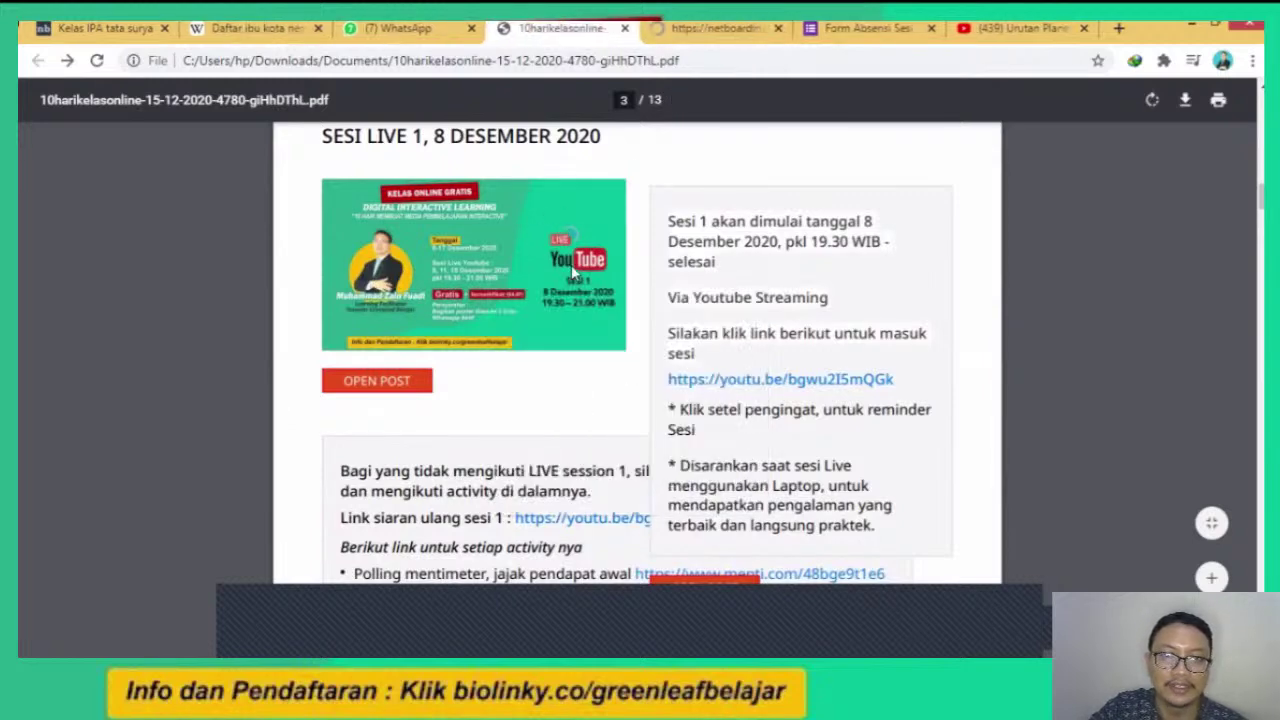
pyautogui.click(745, 29)
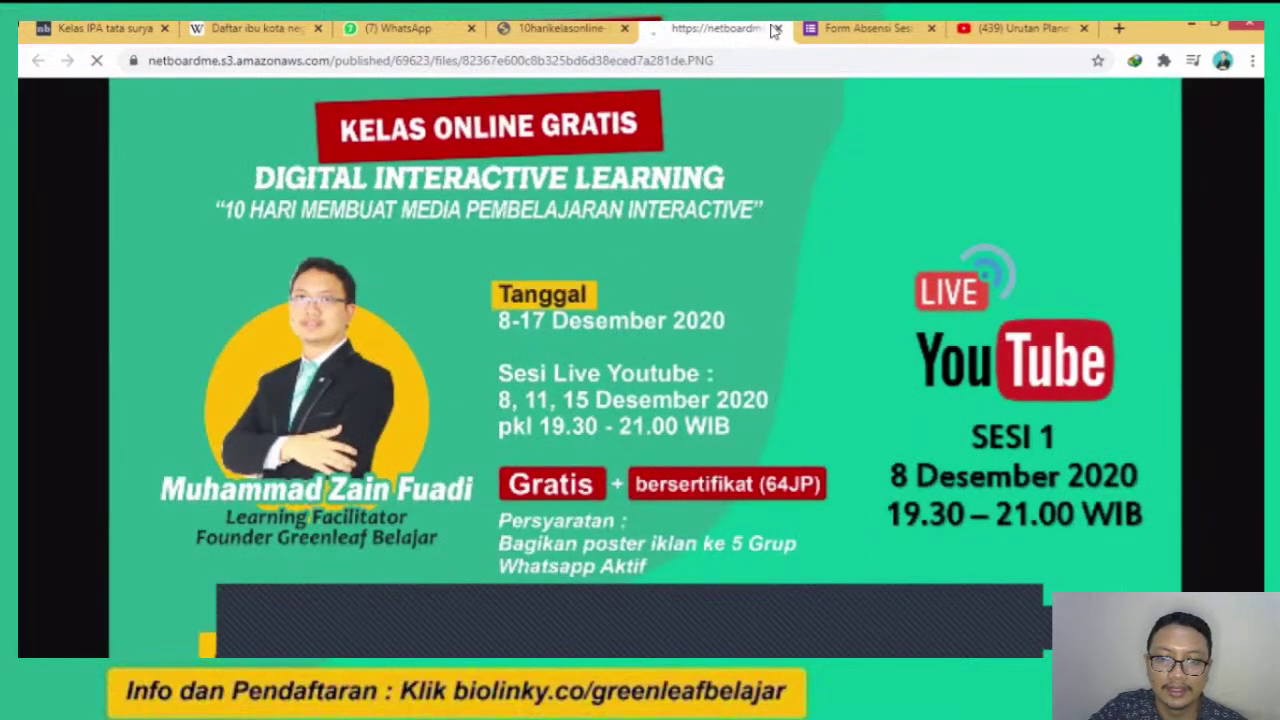
pyautogui.hotkey('ctrl', 'w')
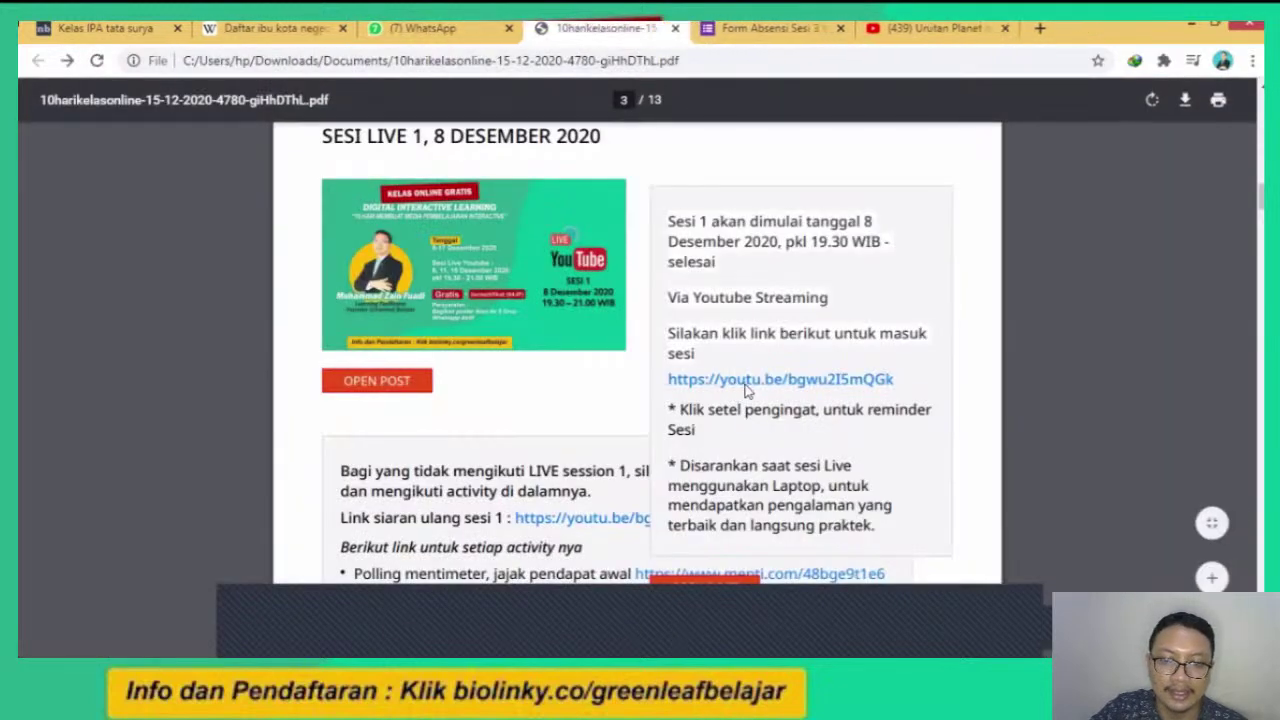
# Follow the PDF's Form Absensi link for session 1 in a separate tab, view the attendance form, and close it.
pyautogui.rightClick(742, 386)
pyautogui.click(594, 396)
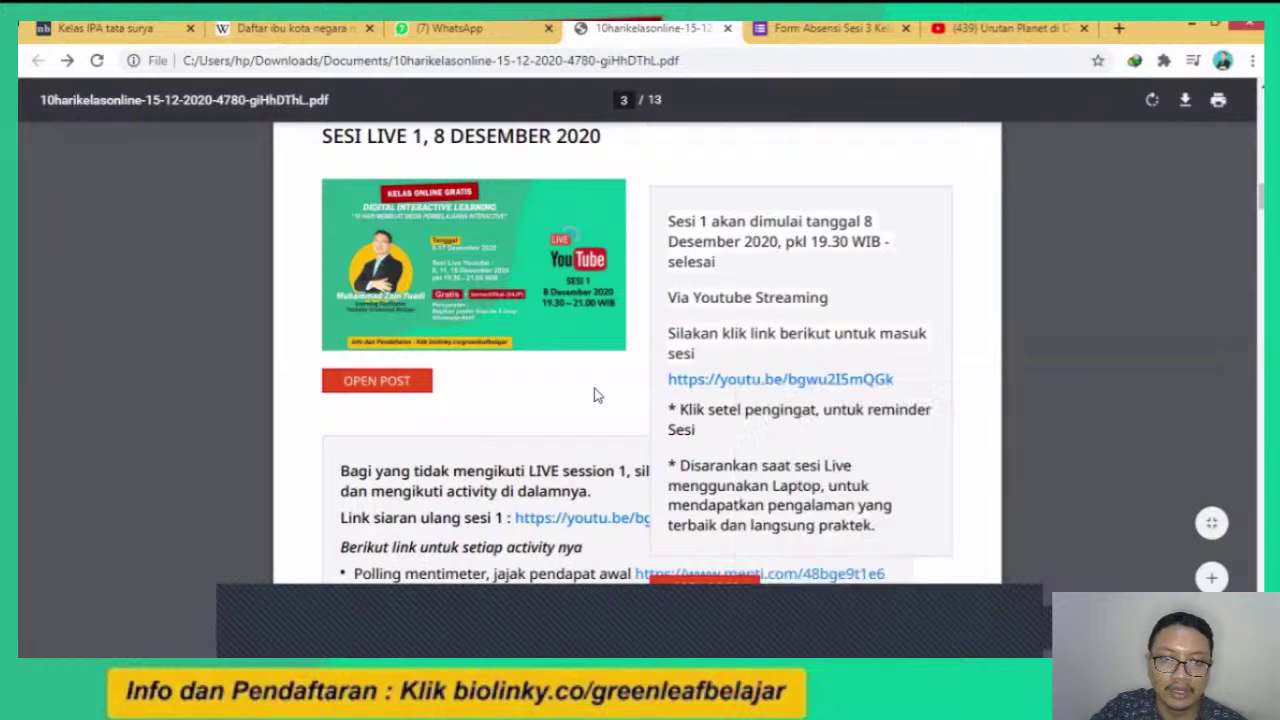
pyautogui.scroll(-5, 531, 160)
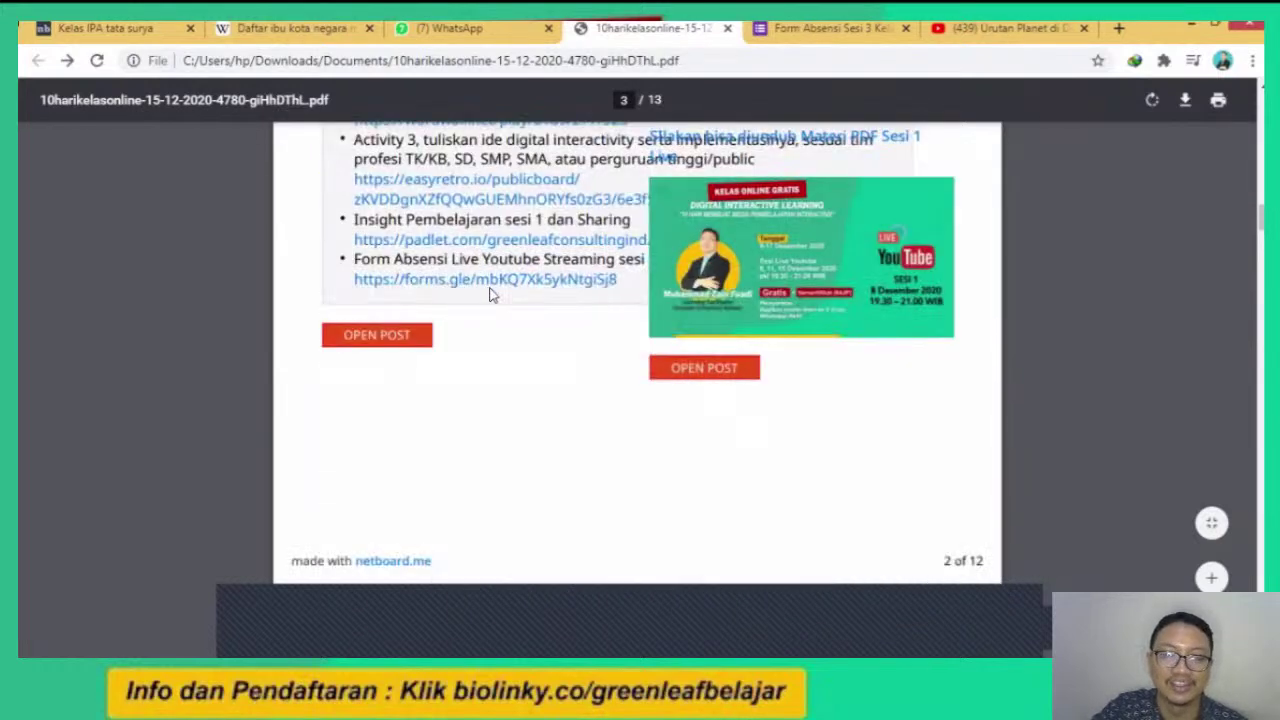
pyautogui.rightClick(488, 286)
pyautogui.click(537, 297)
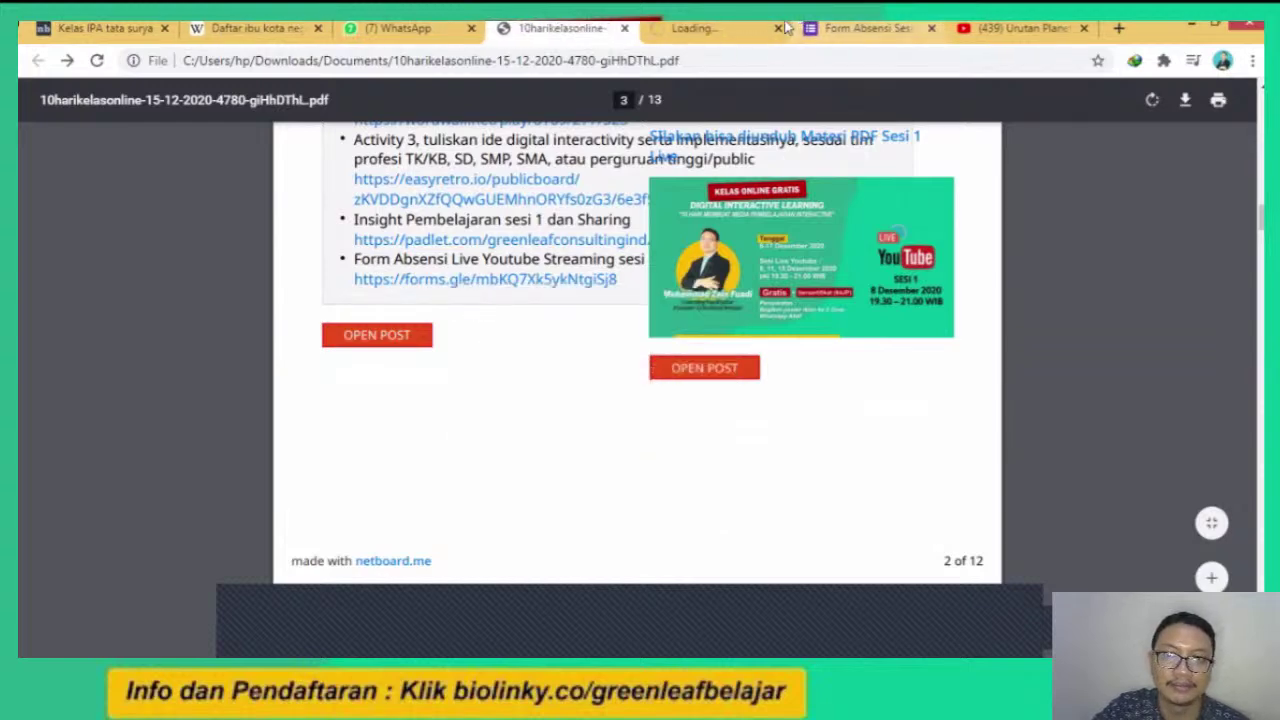
pyautogui.click(715, 28)
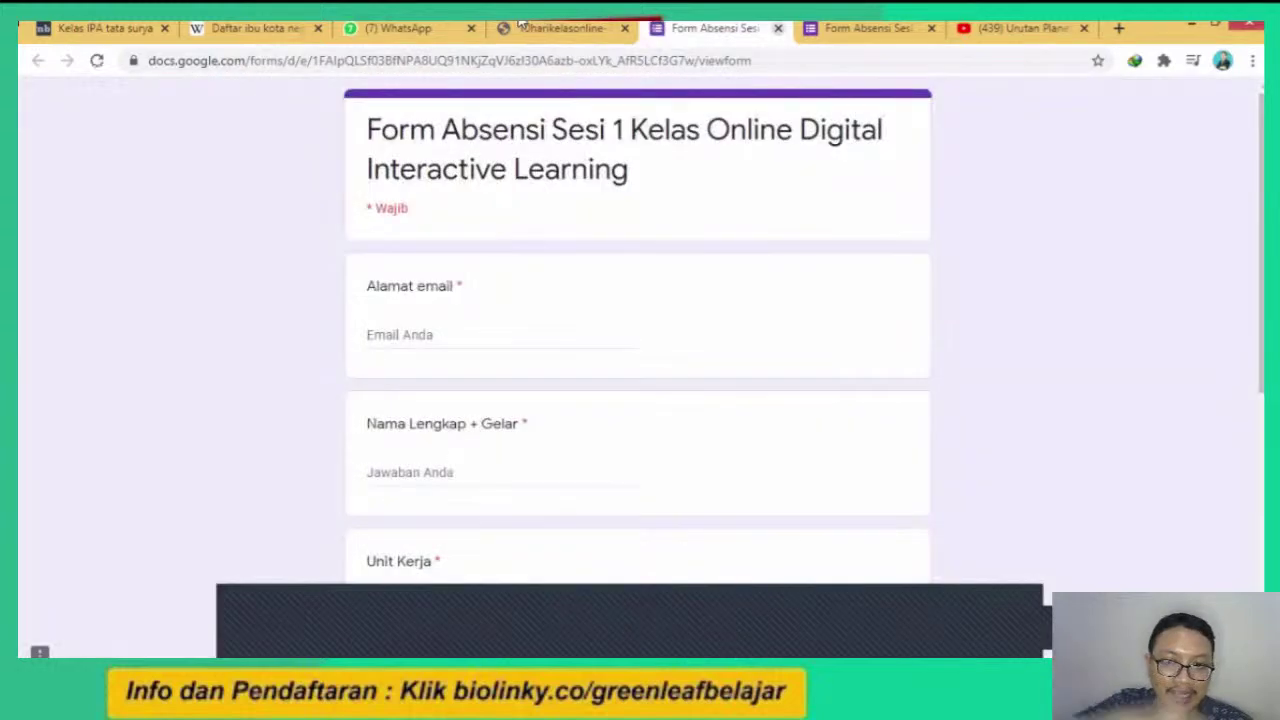
pyautogui.hotkey('ctrl', 'w')
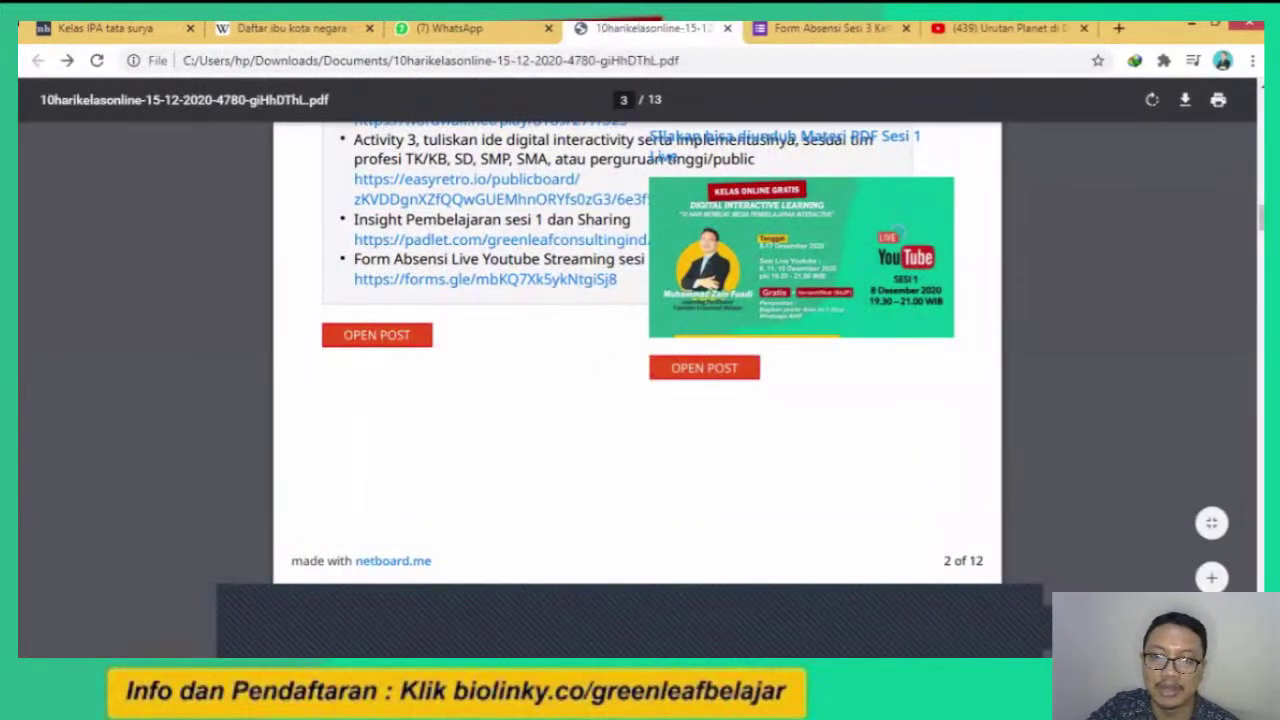
# Follow the PDF's video link under "Apa itu TPACK dan implementasinya" to its netboard post, examine the post, and return to the PDF.
pyautogui.scroll(-2, 637, 350)
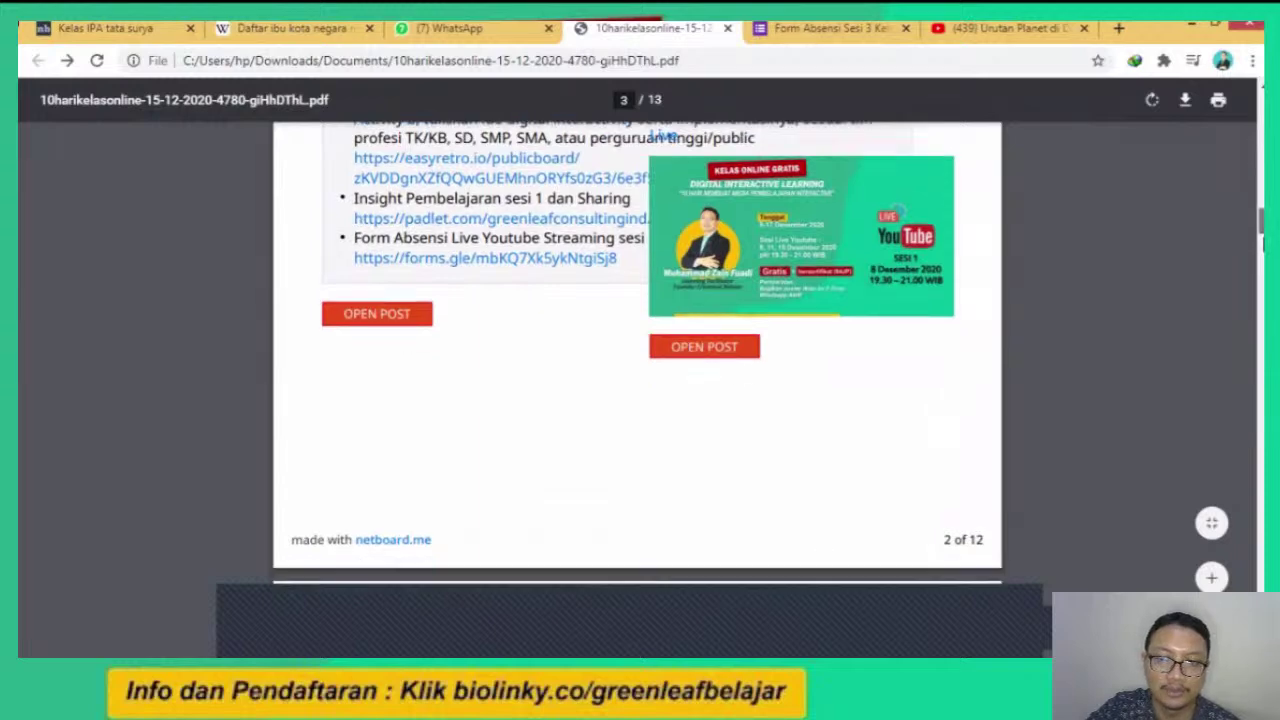
pyautogui.scroll(-3, 637, 350)
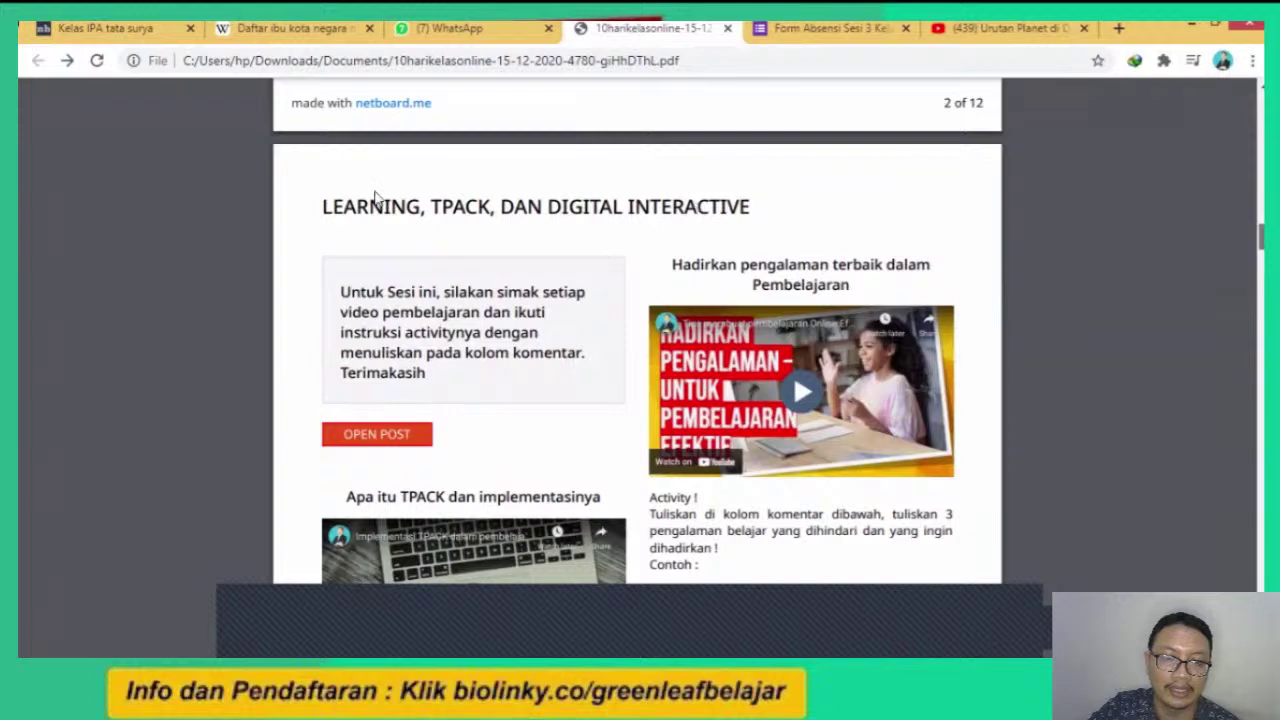
pyautogui.scroll(-3, 480, 380)
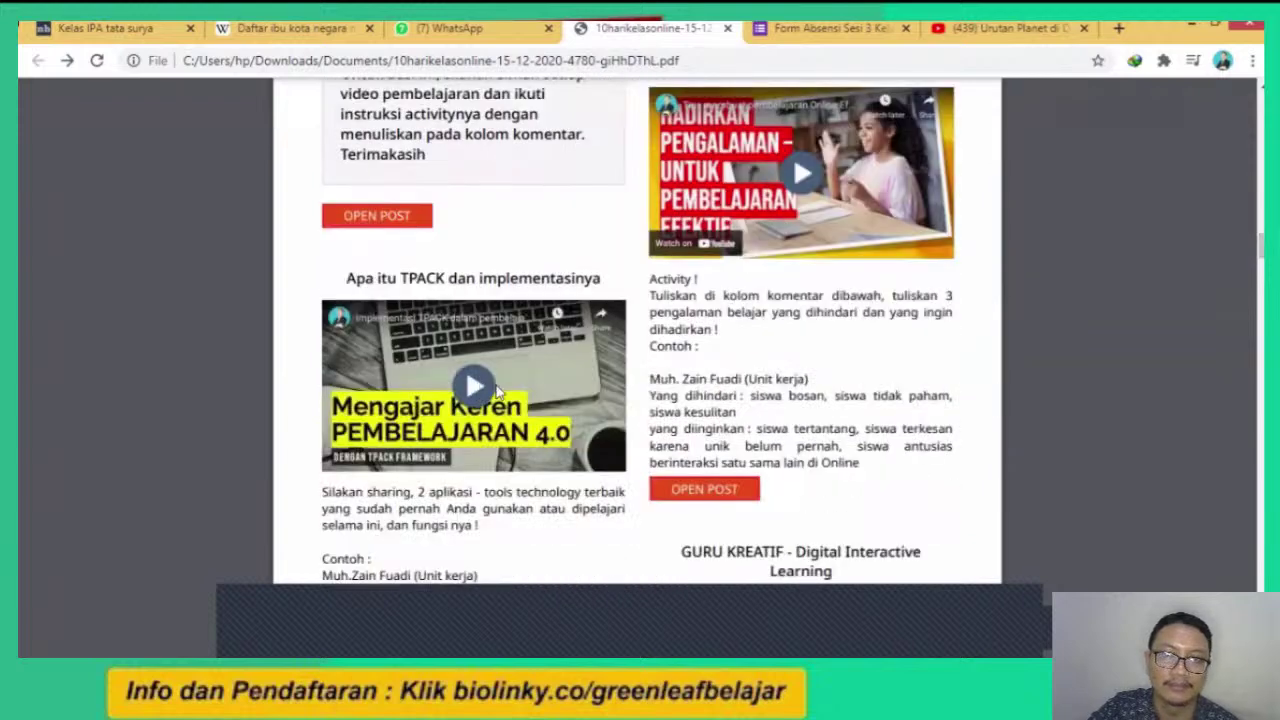
pyautogui.rightClick(478, 391)
pyautogui.click(555, 401)
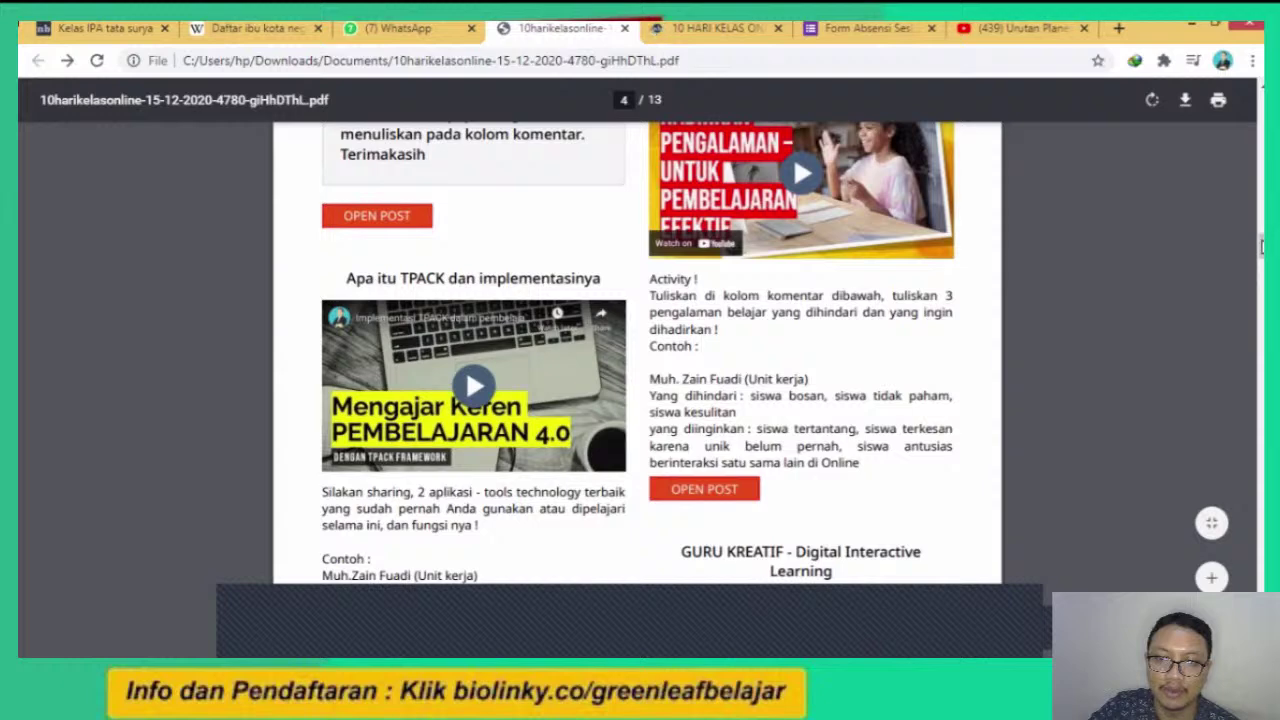
pyautogui.scroll(-5, 479, 410)
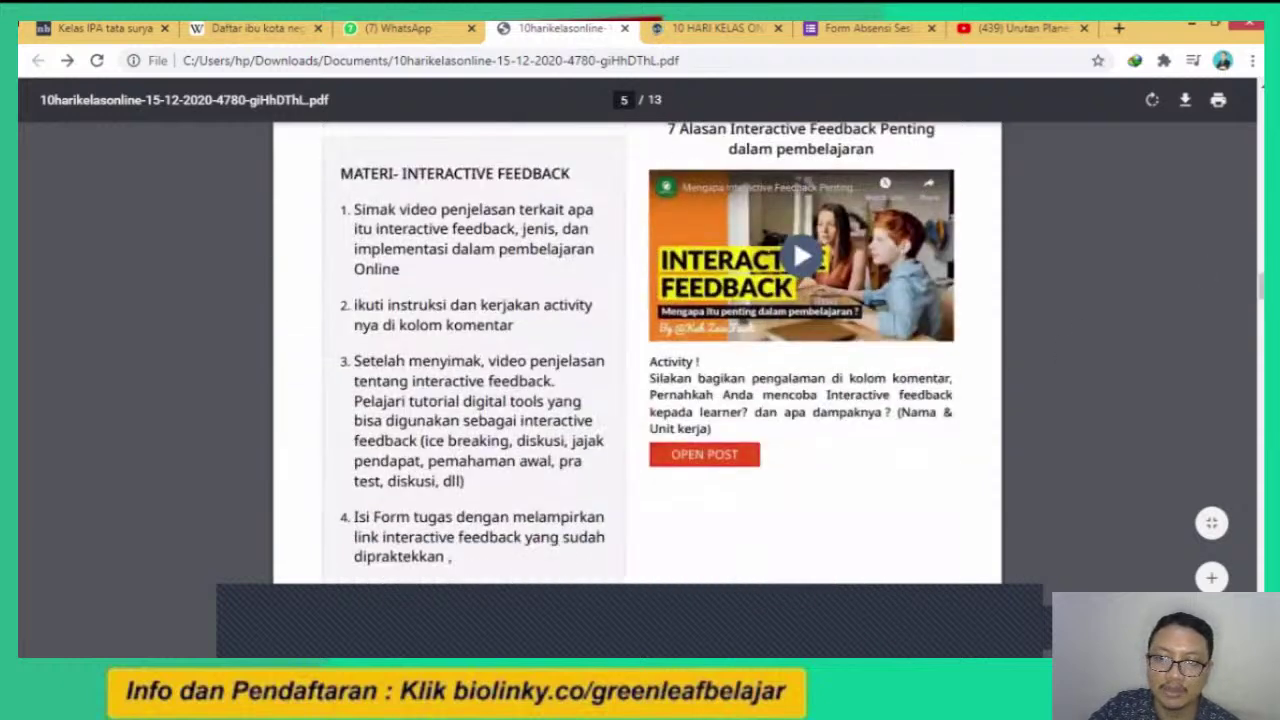
pyautogui.scroll(5, 637, 350)
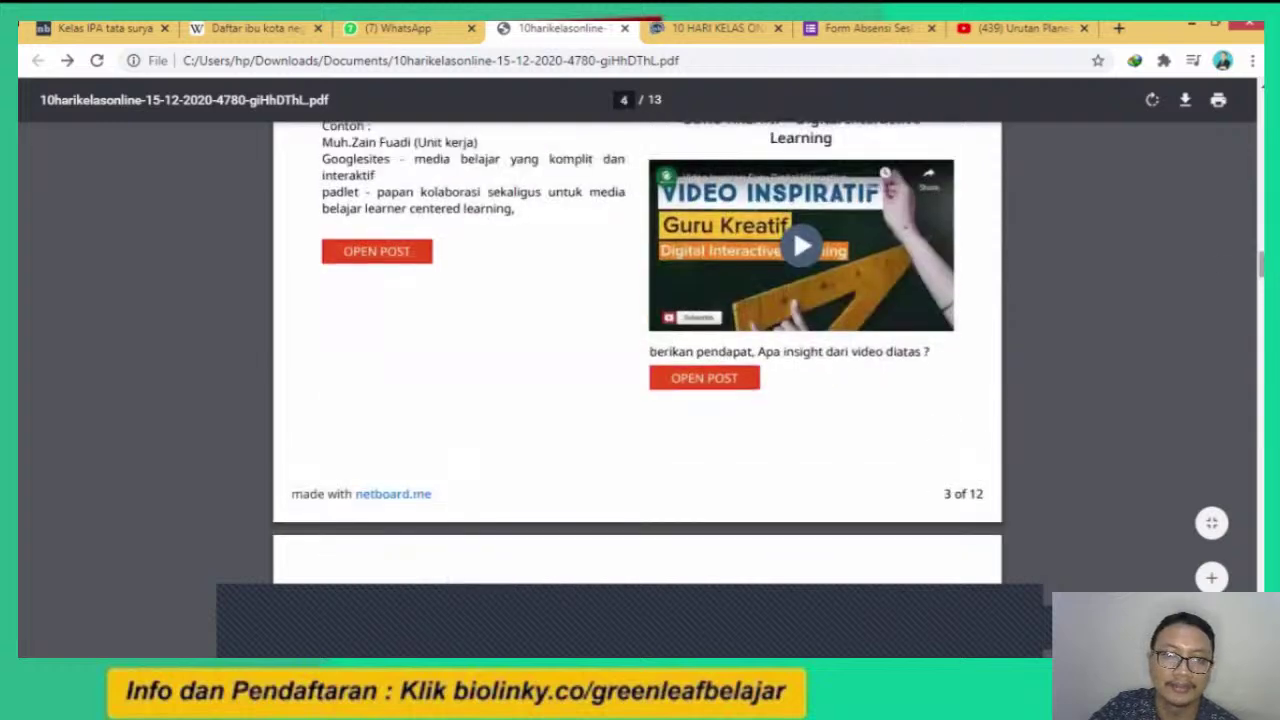
pyautogui.hotkey('ctrl', 'Tab')
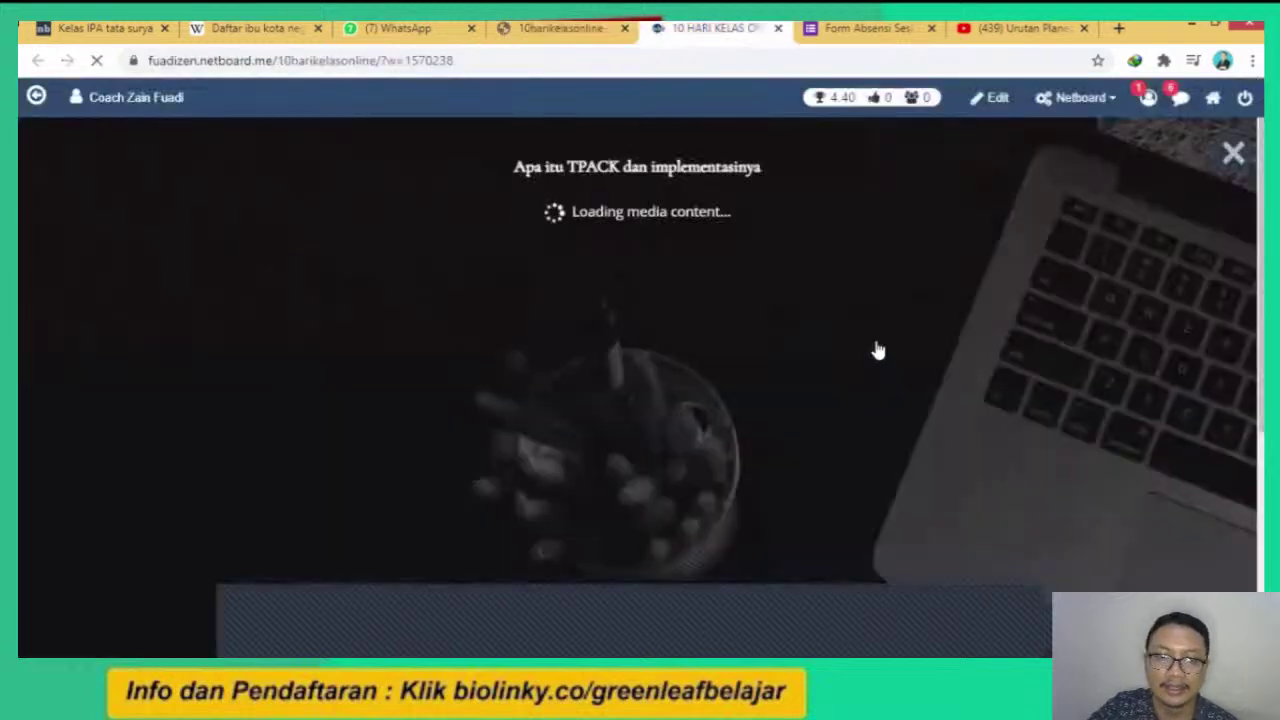
pyautogui.scroll(-4, 628, 371)
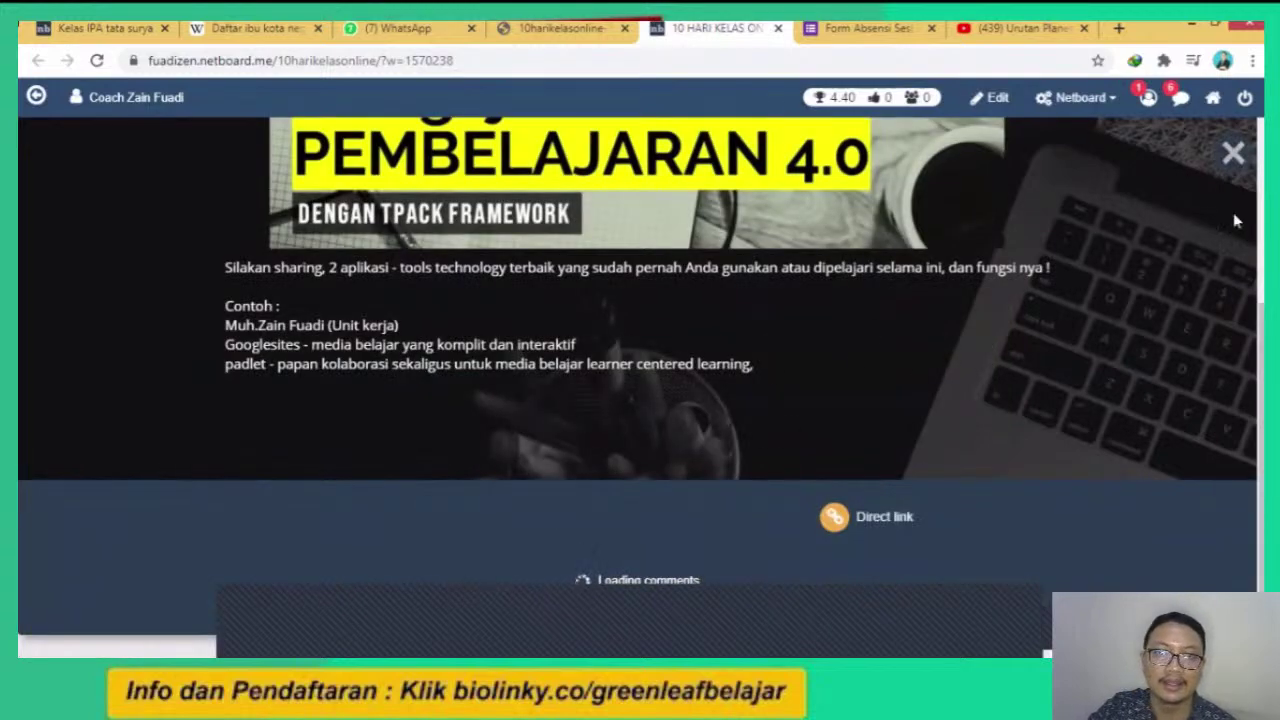
pyautogui.scroll(4, 658, 200)
pyautogui.click(587, 25)
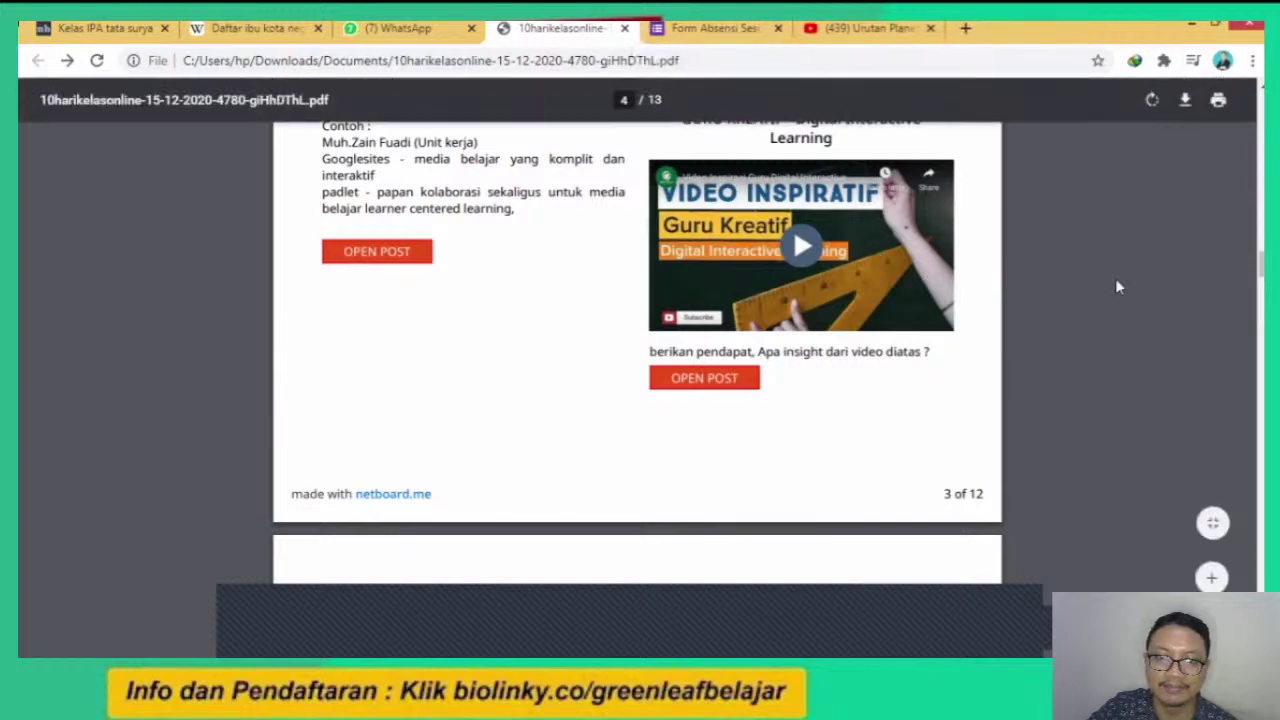
# Skim the PDF's remaining session and material pages, and return to the cover page.
pyautogui.scroll(-5, 793, 227)
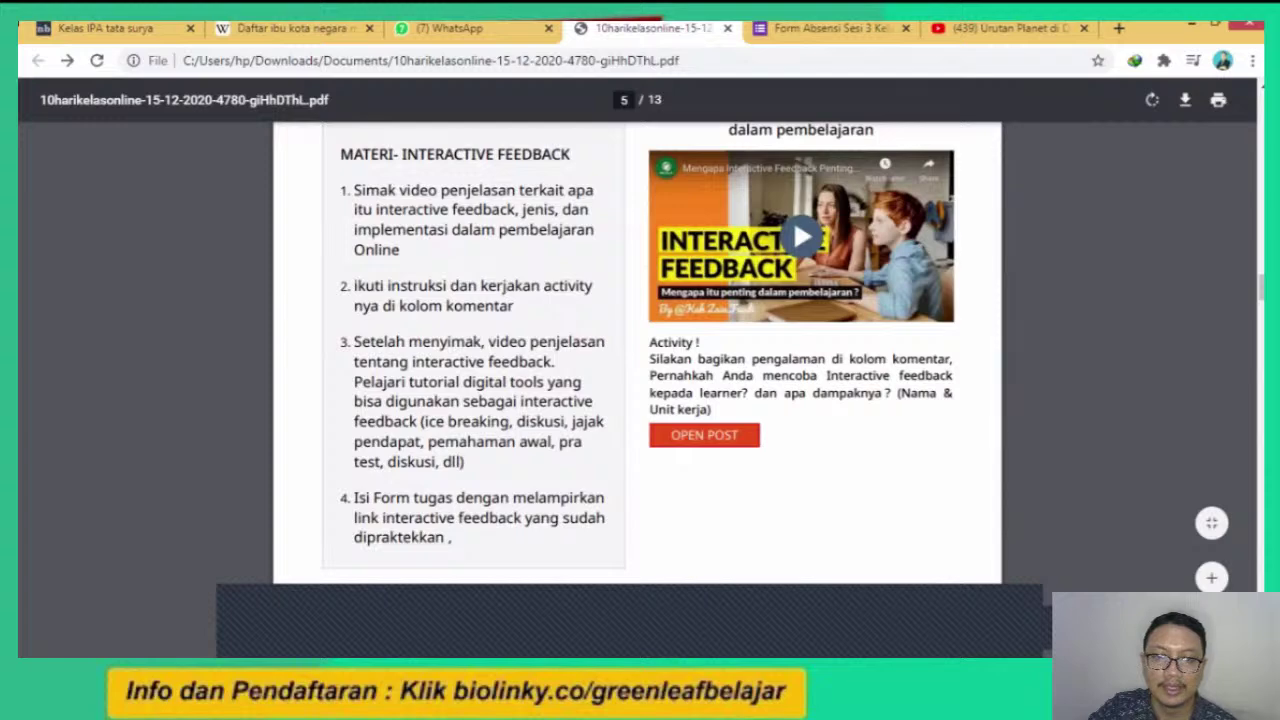
pyautogui.scroll(-8, 793, 218)
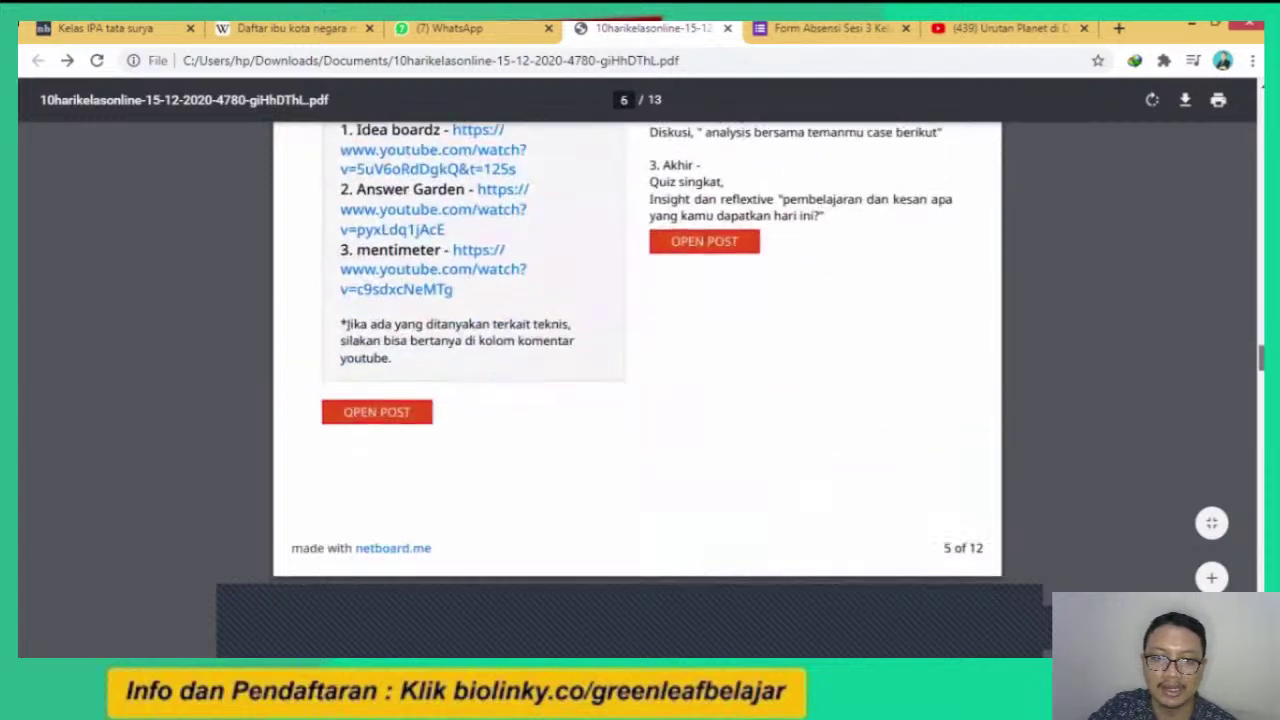
pyautogui.scroll(-8, 637, 350)
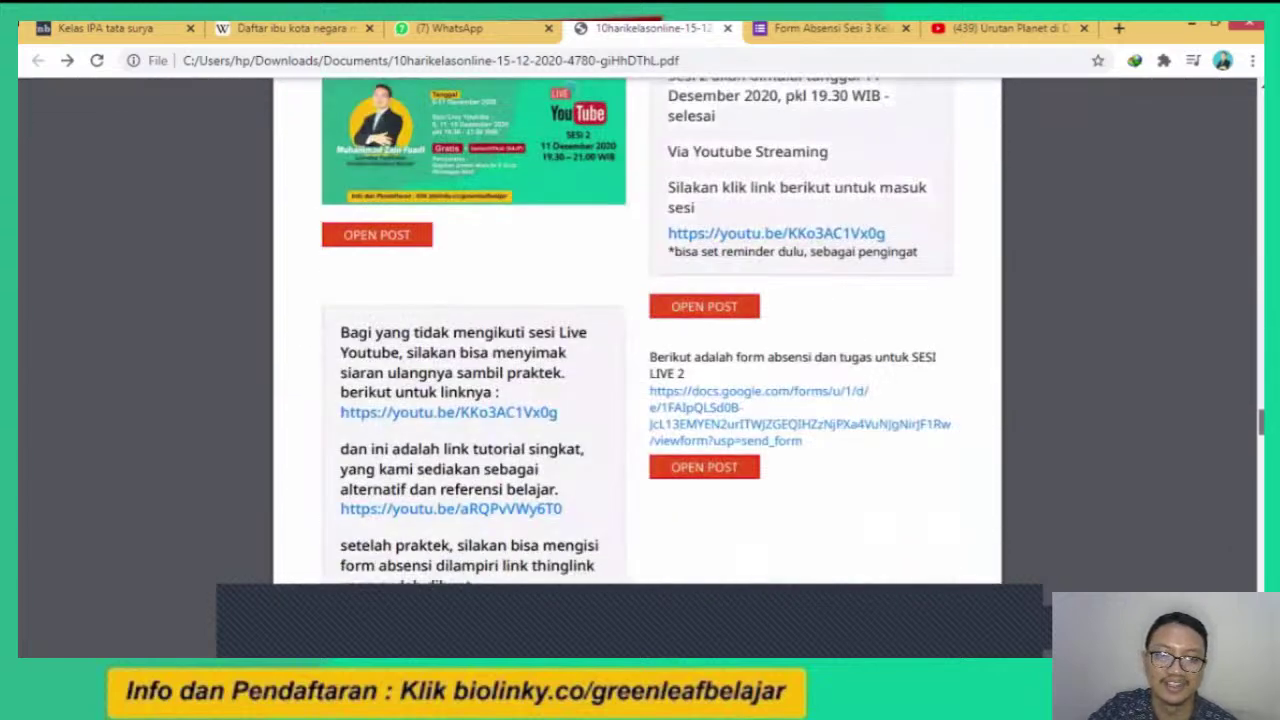
pyautogui.scroll(-12, 637, 330)
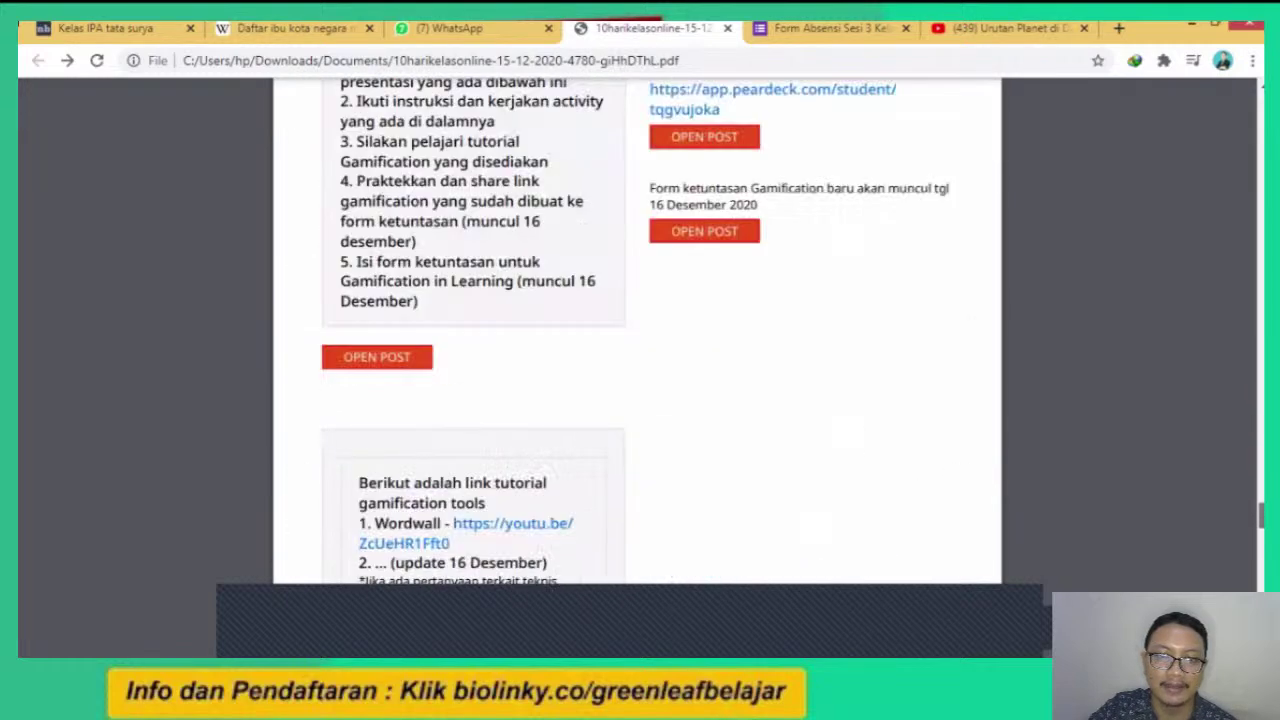
pyautogui.scroll(-10, 637, 330)
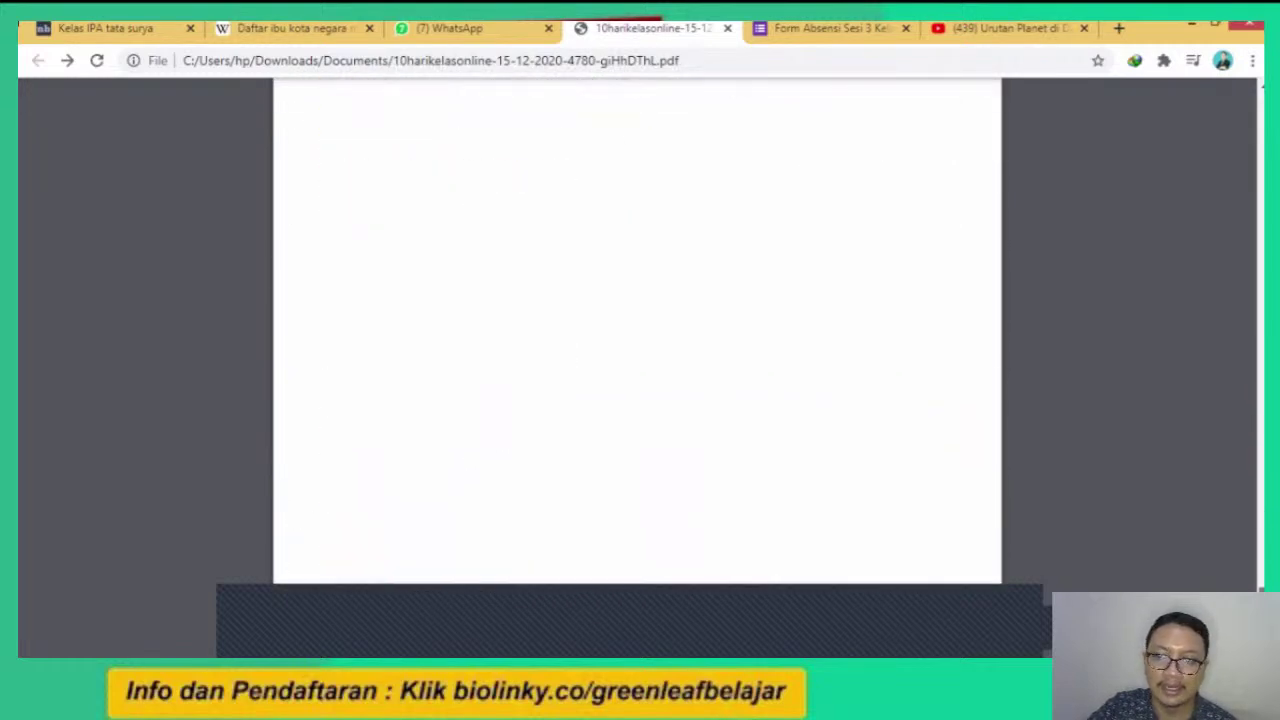
pyautogui.scroll(5, 877, 203)
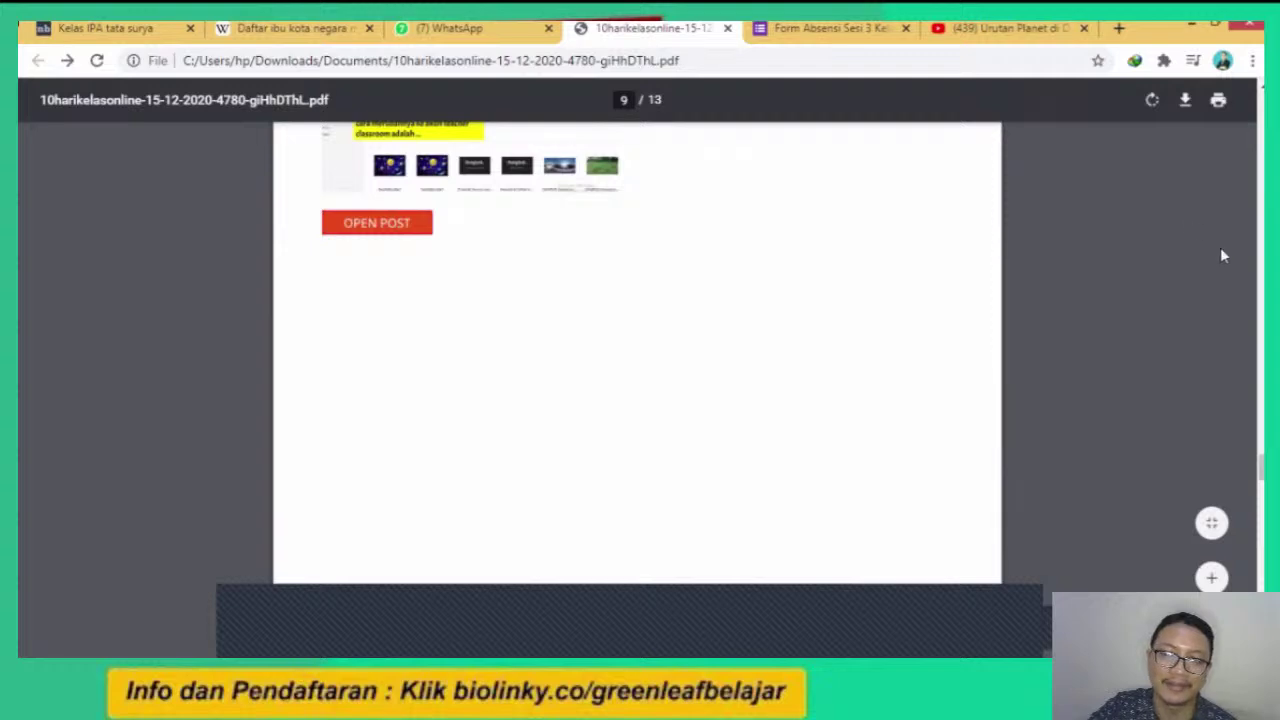
pyautogui.scroll(20, 637, 350)
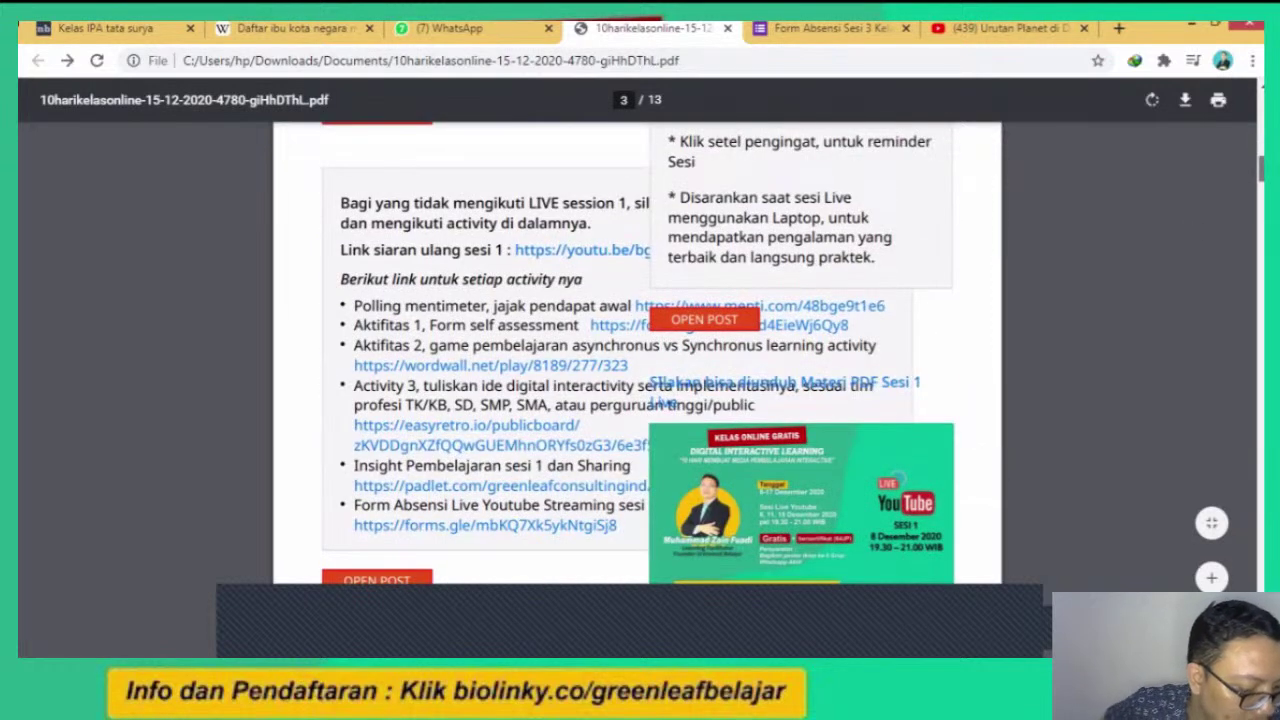
pyautogui.scroll(10, 637, 350)
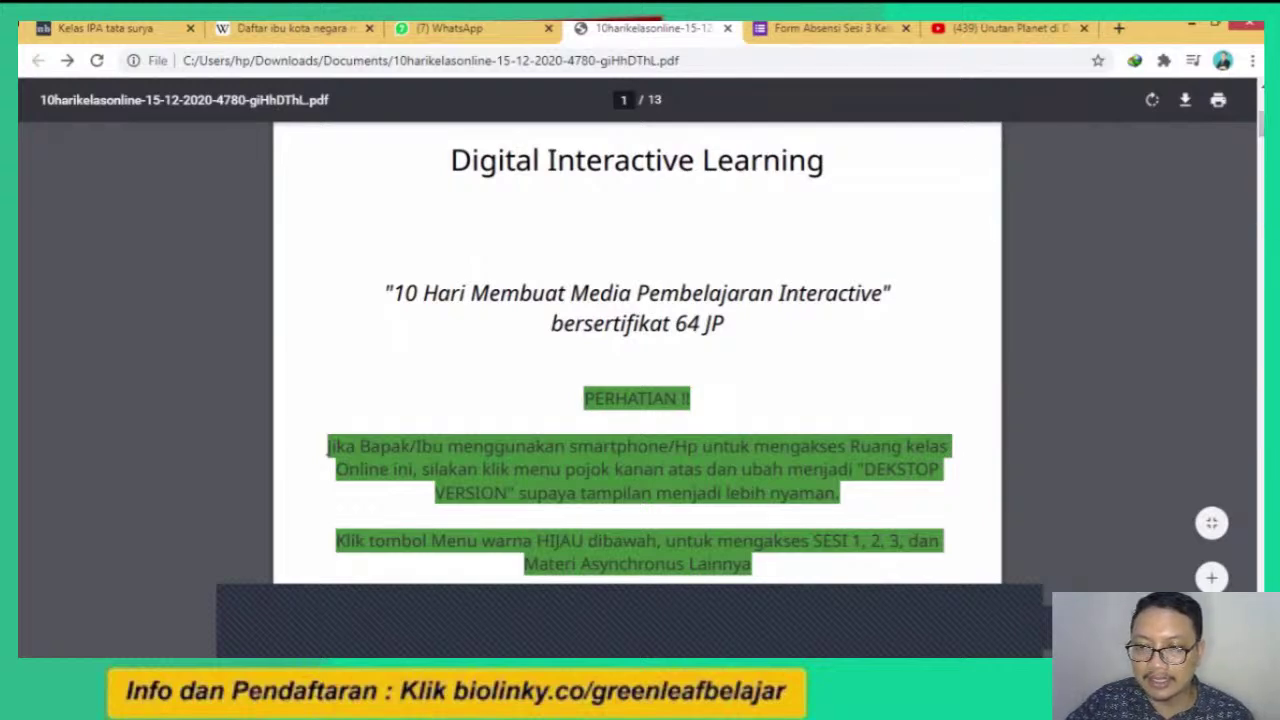
pyautogui.scroll(-15, 1262, 240)
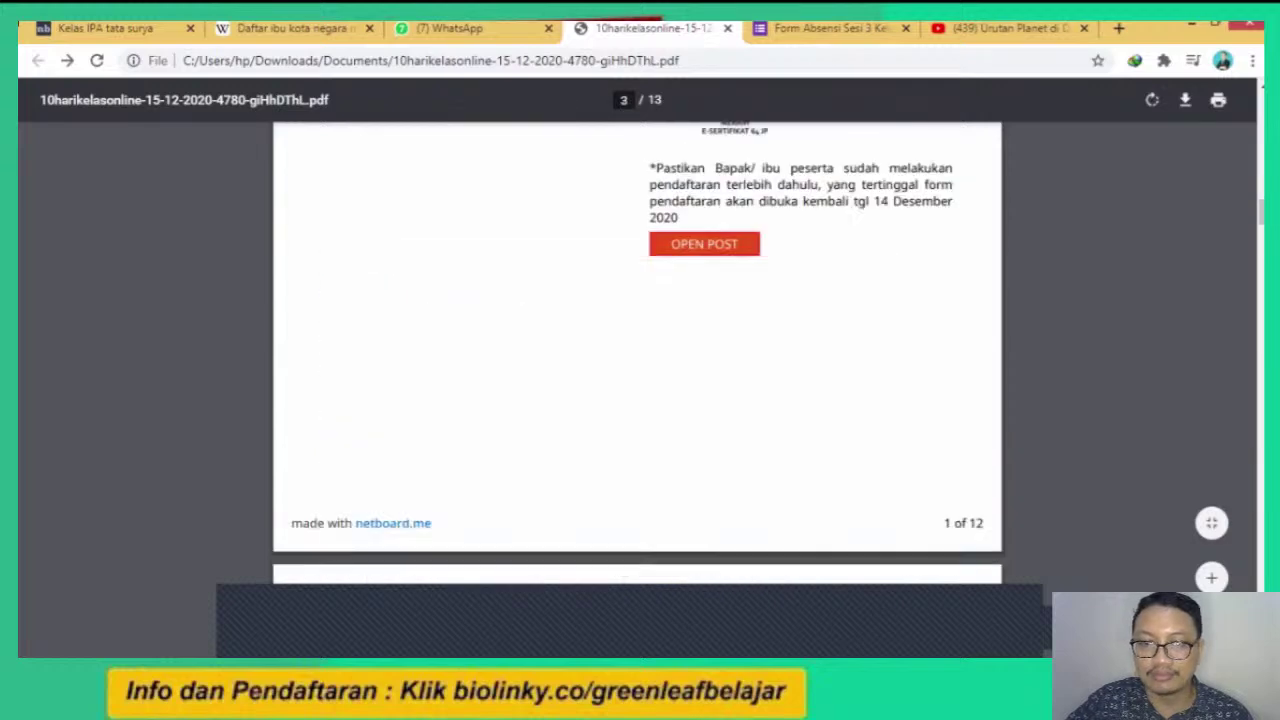
pyautogui.scroll(15, 1255, 114)
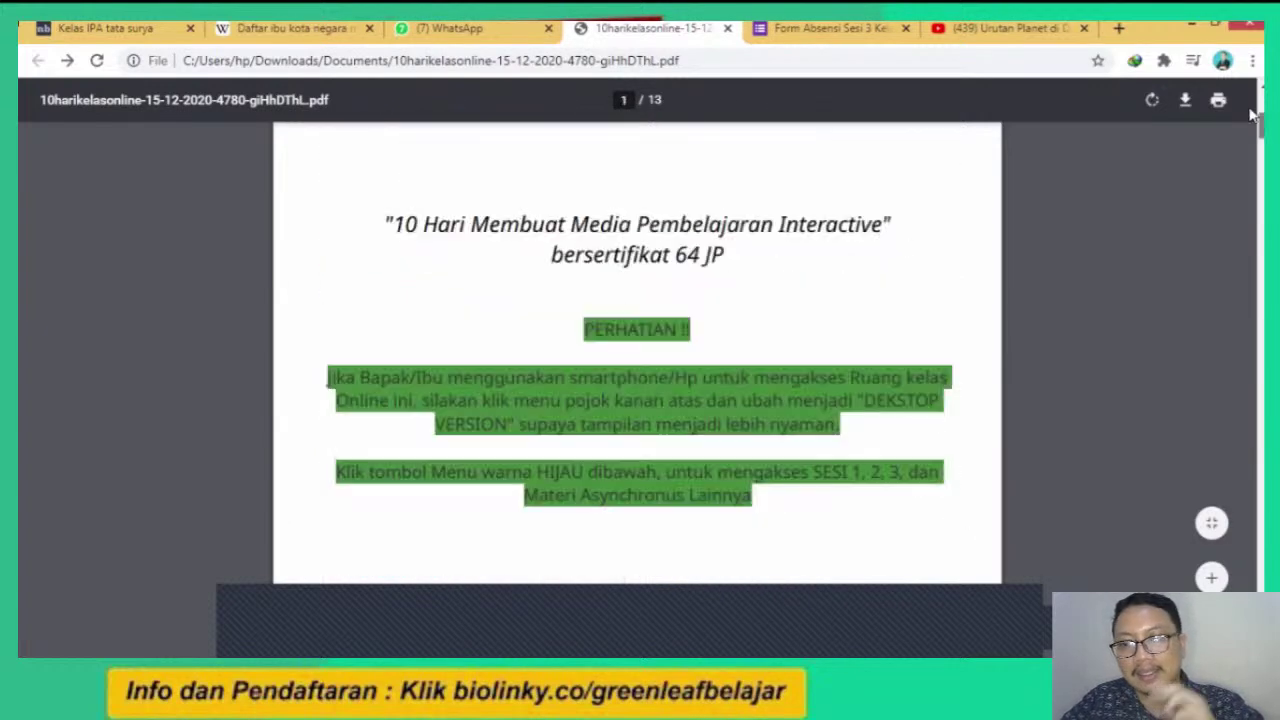
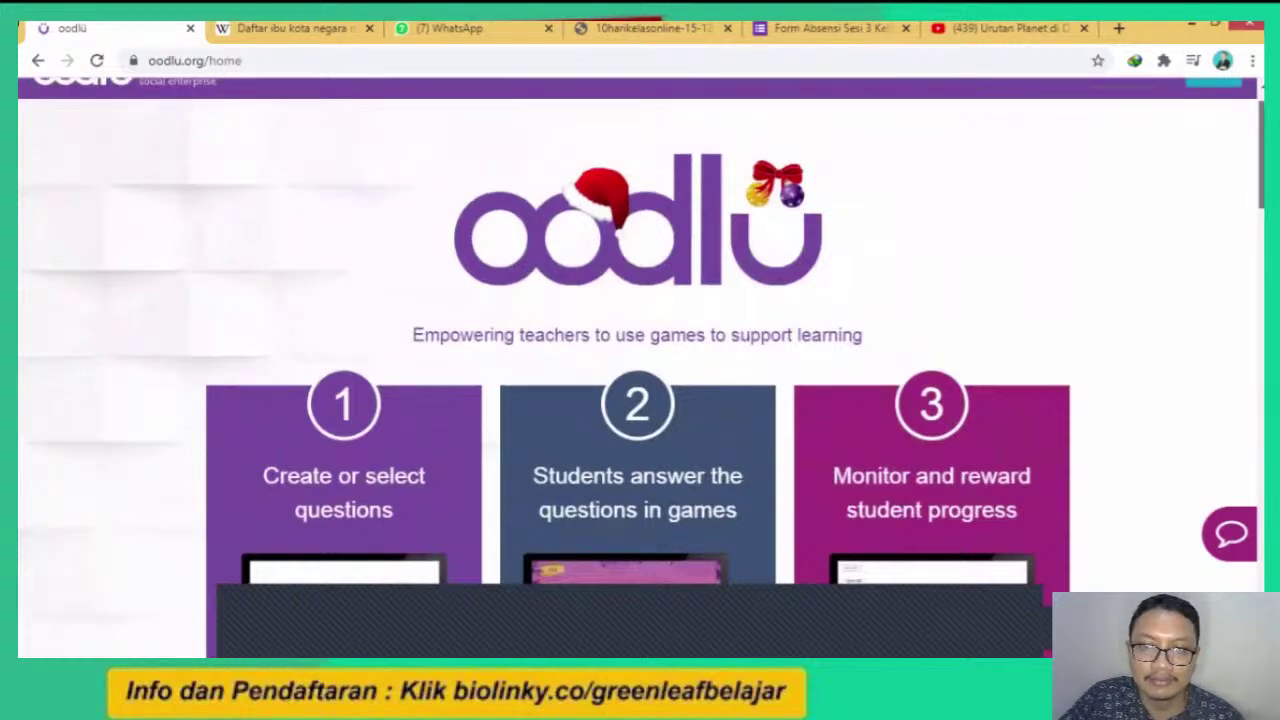
# View the oodlu home page and teacher registration option, and log in with the saved account credentials.
pyautogui.scroll(-5, 640, 330)
pyautogui.scroll(5, 300, 180)
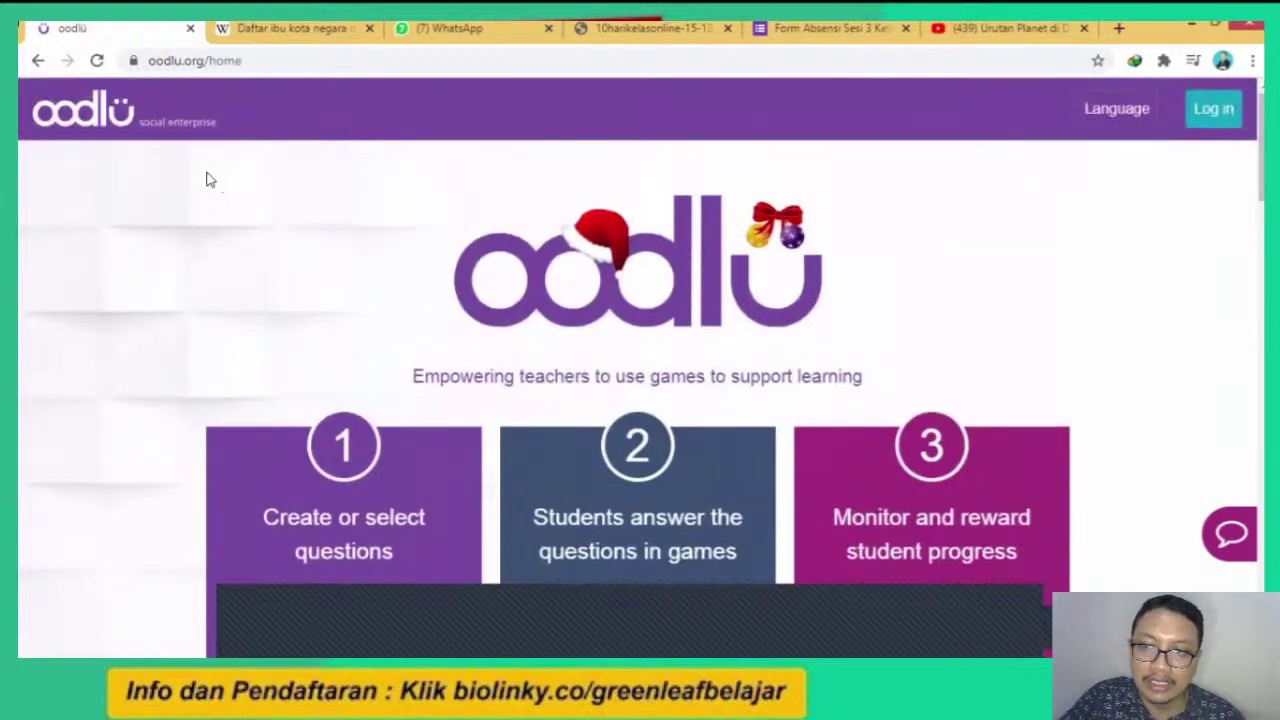
pyautogui.click(1217, 122)
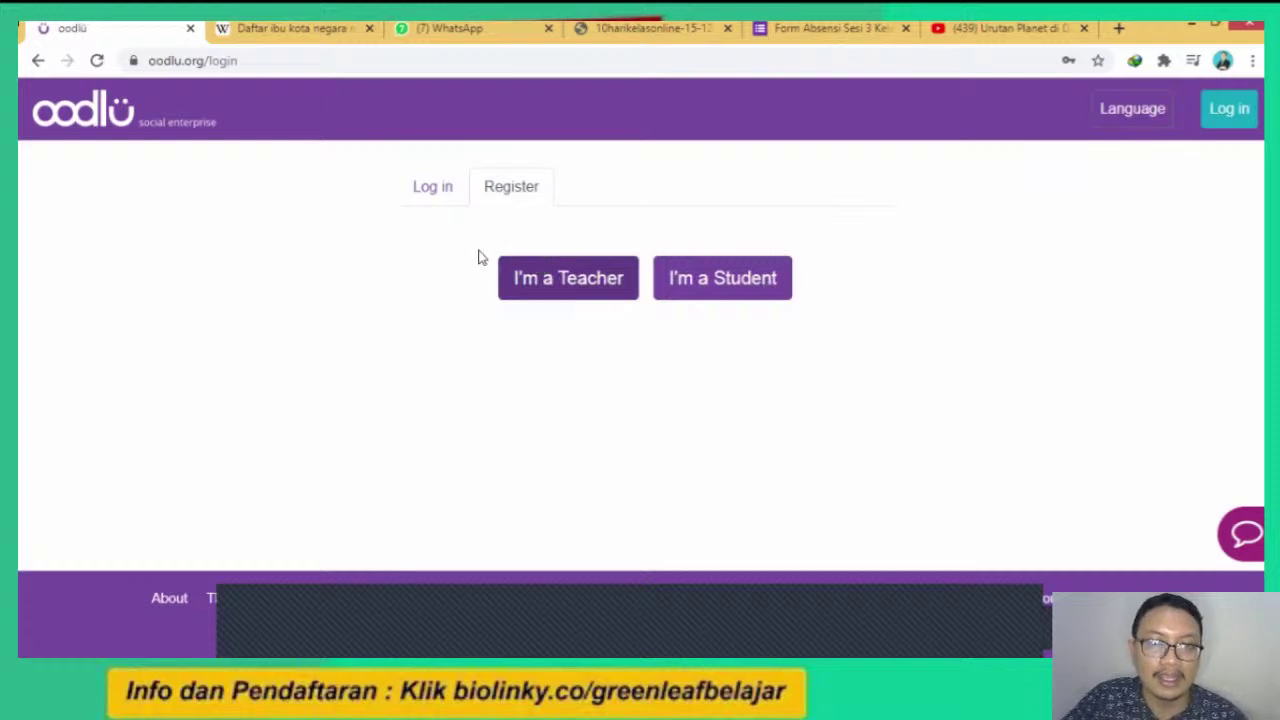
pyautogui.click(543, 282)
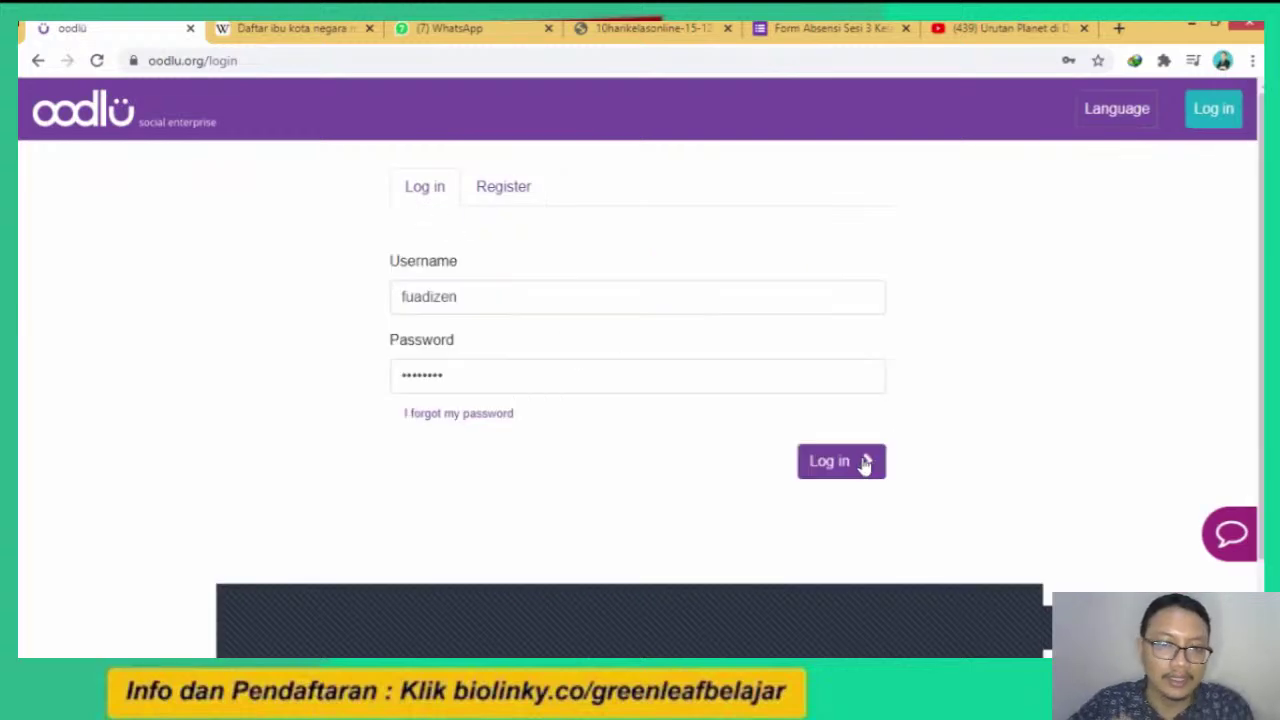
pyautogui.click(857, 466)
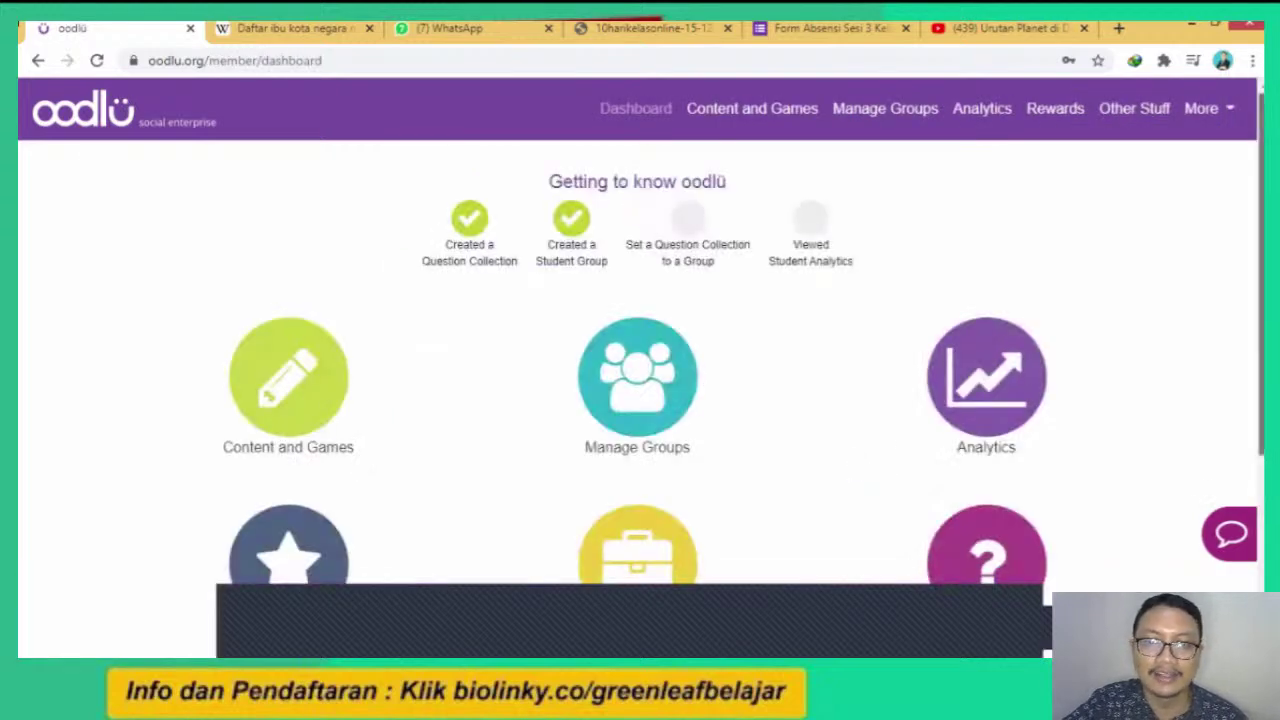
# Look over the oodlu dashboard's sections, from Content and Games to Support.
pyautogui.scroll(-2, 640, 370)
pyautogui.scroll(1, 640, 370)
pyautogui.scroll(-3, 640, 370)
pyautogui.scroll(2, 640, 370)
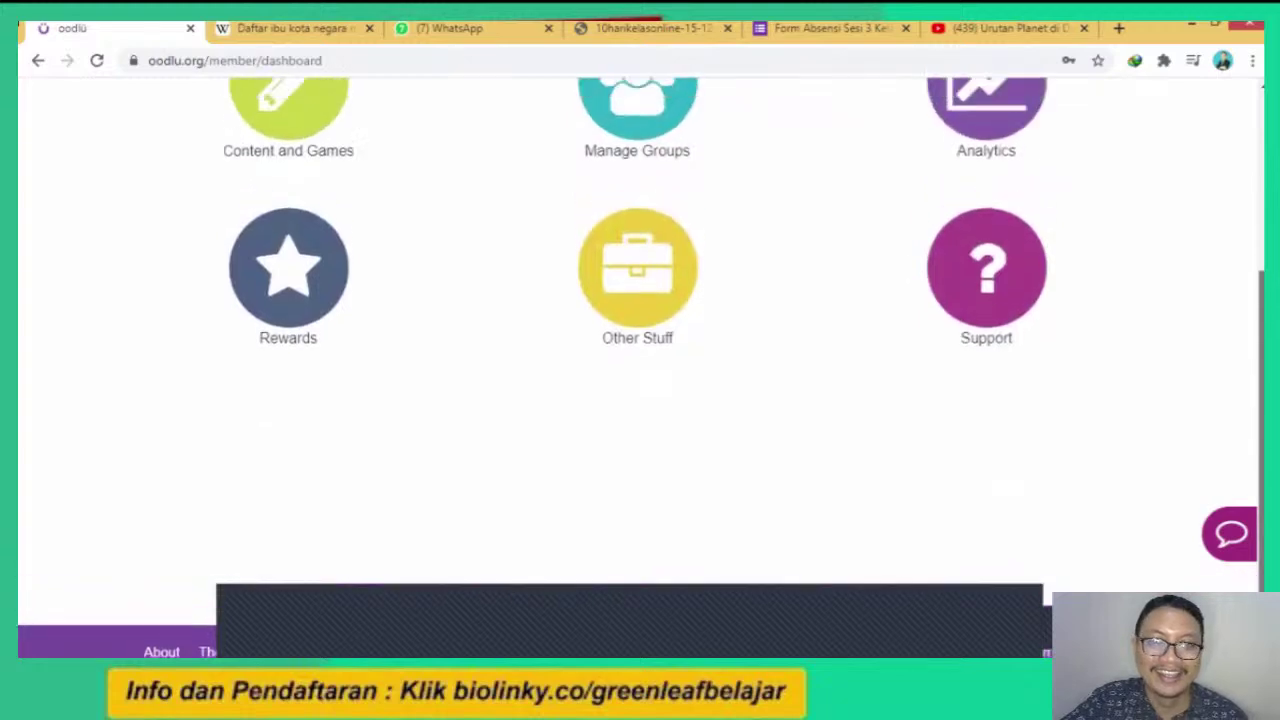
pyautogui.scroll(1, 640, 370)
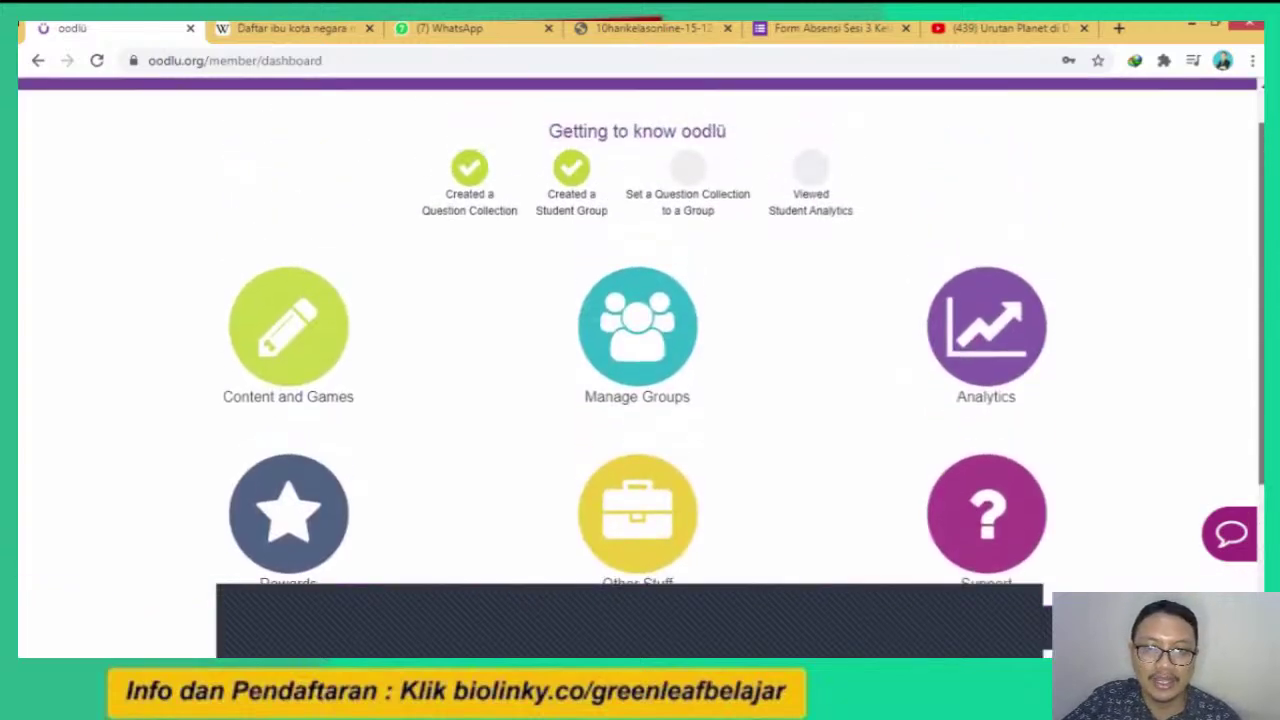
# Create a new question collection named Tematik in the Content and Games section.
pyautogui.scroll(1, 700, 205)
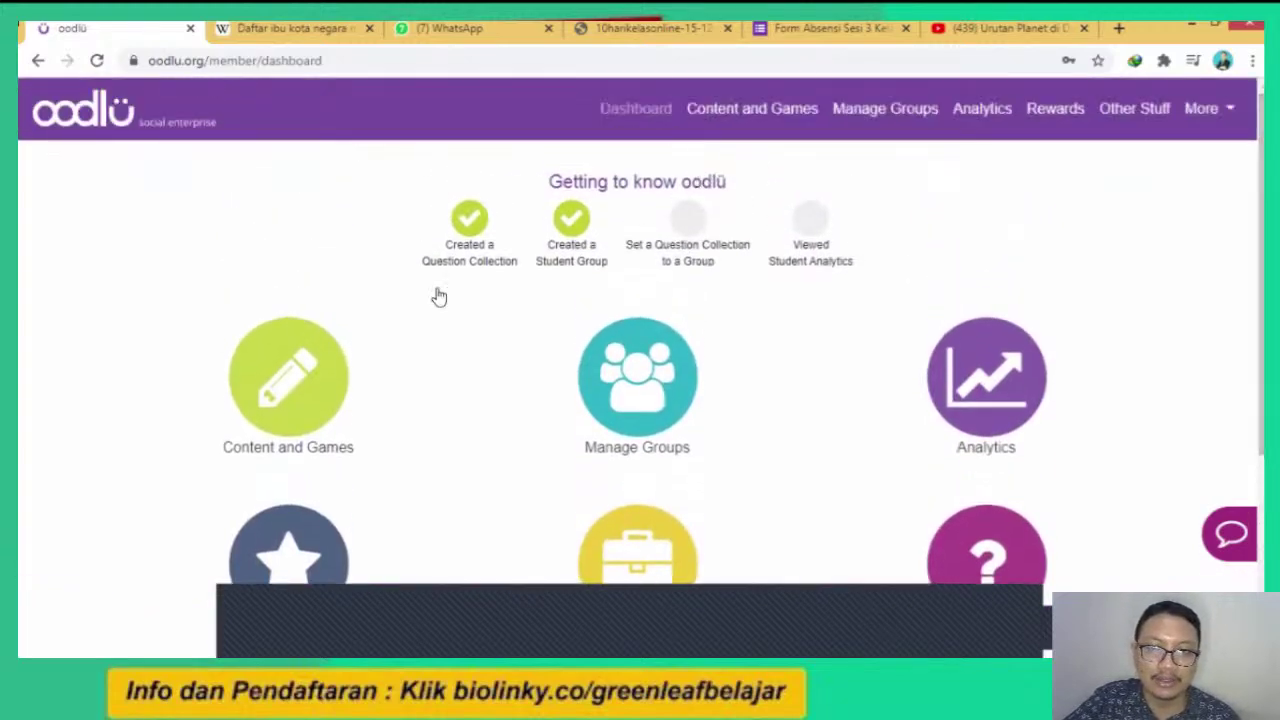
pyautogui.click(762, 114)
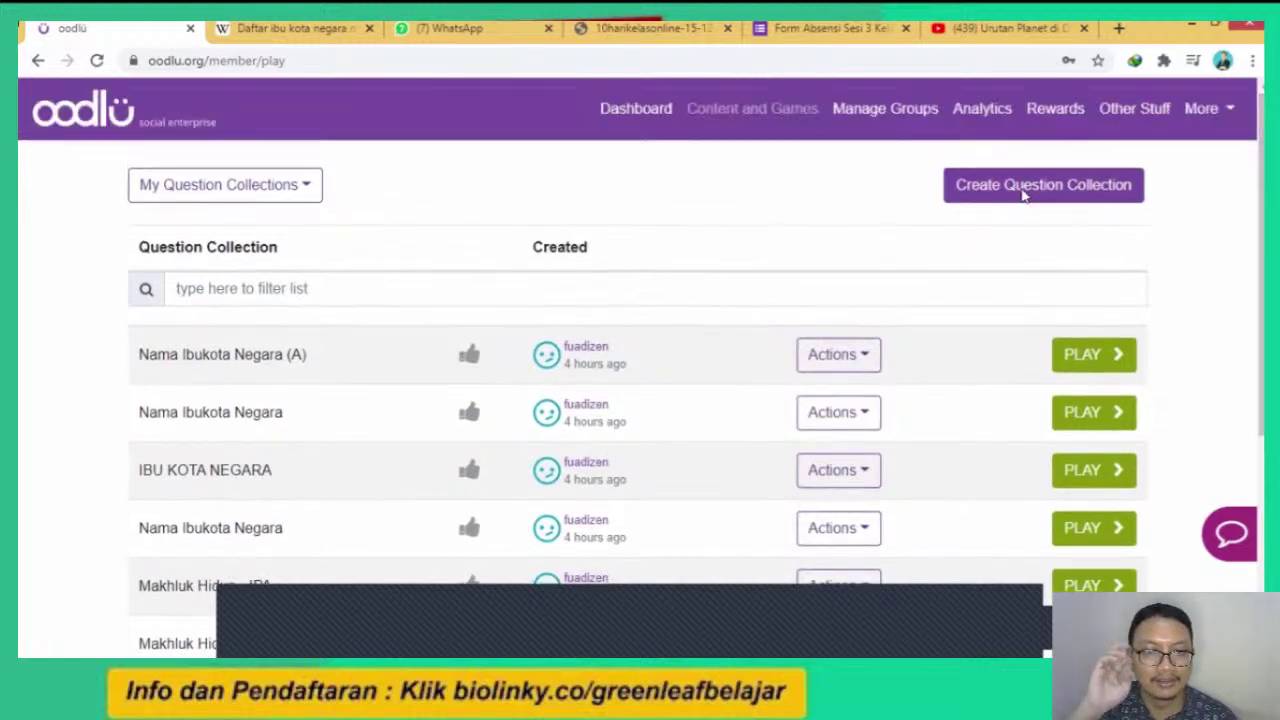
pyautogui.click(1024, 193)
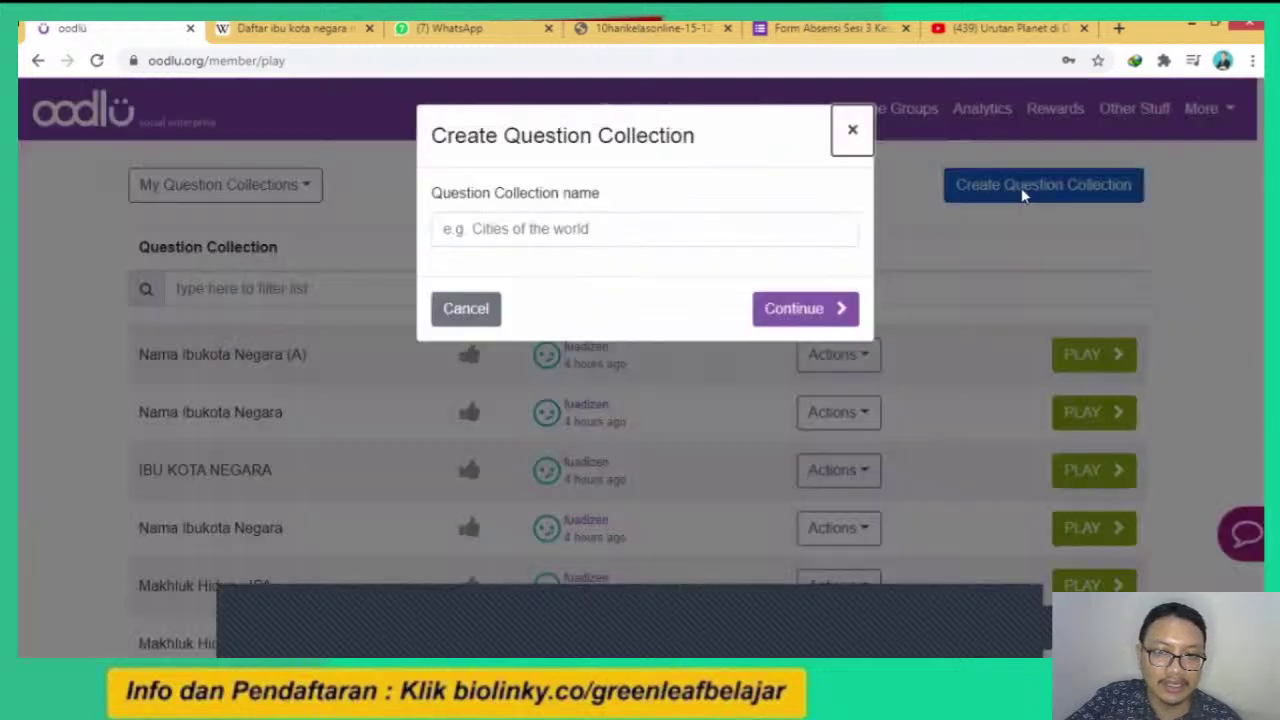
pyautogui.click(586, 230)
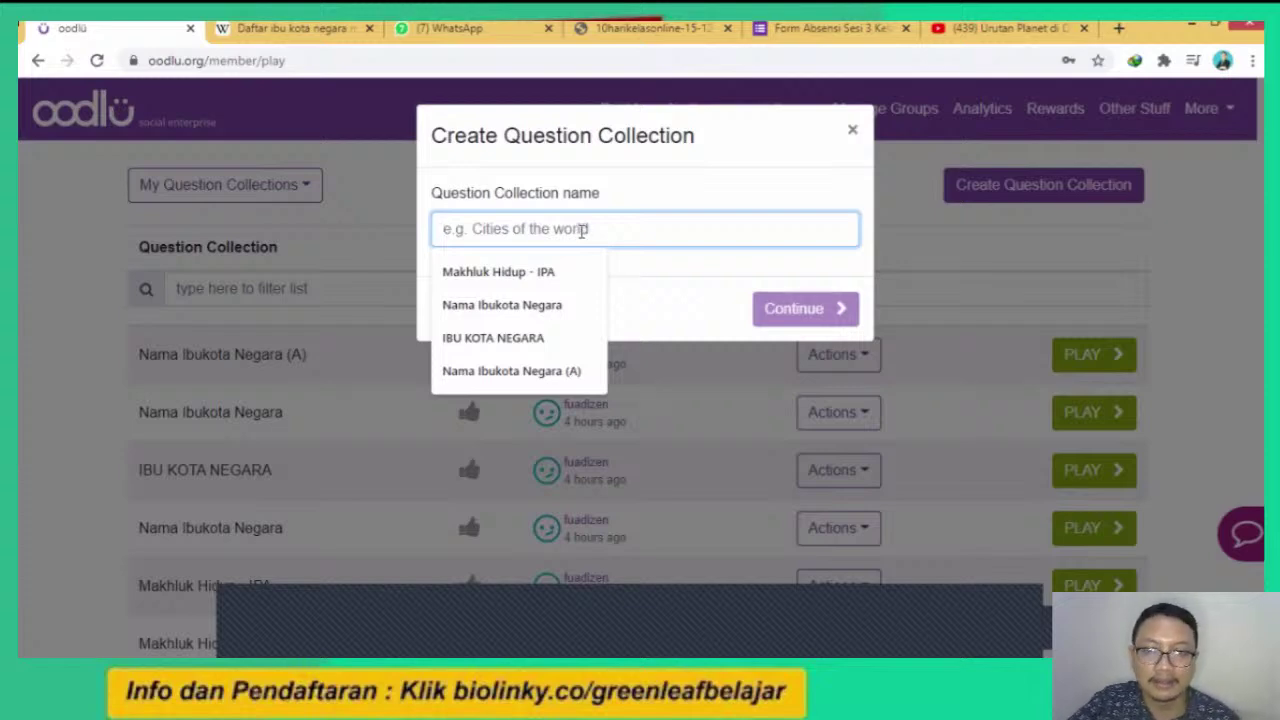
pyautogui.write('Tematik')
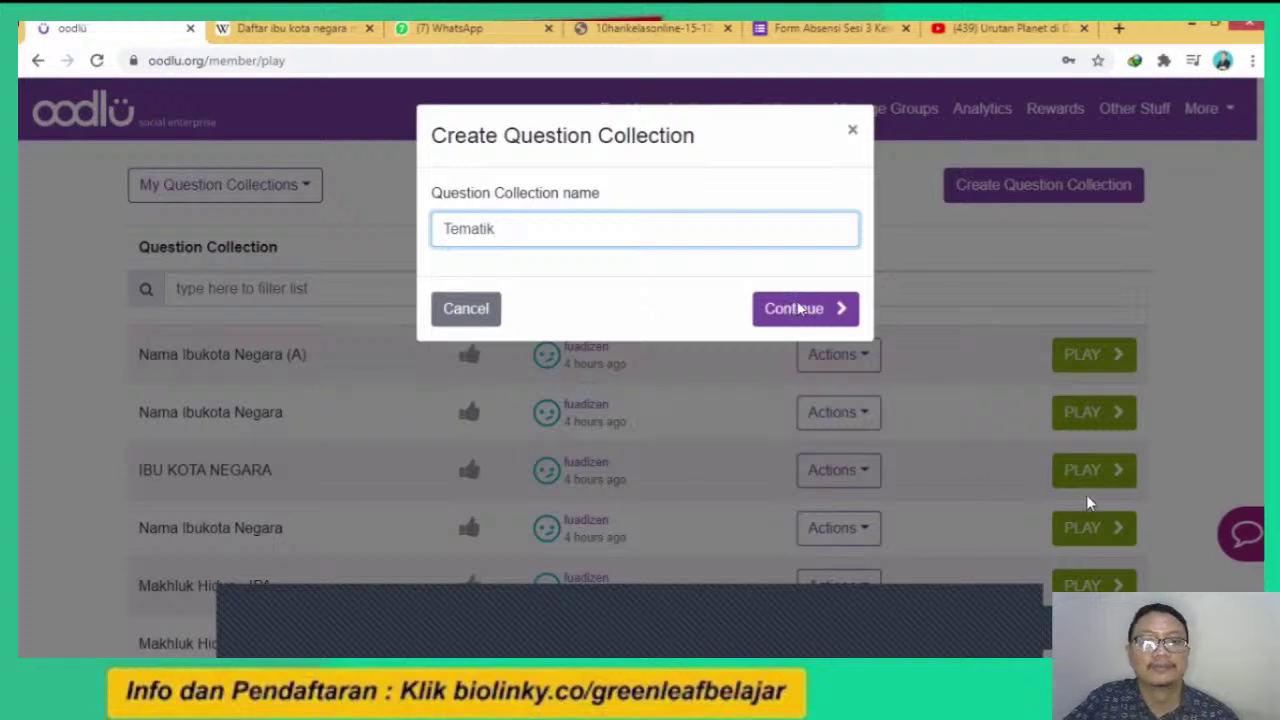
pyautogui.click(798, 310)
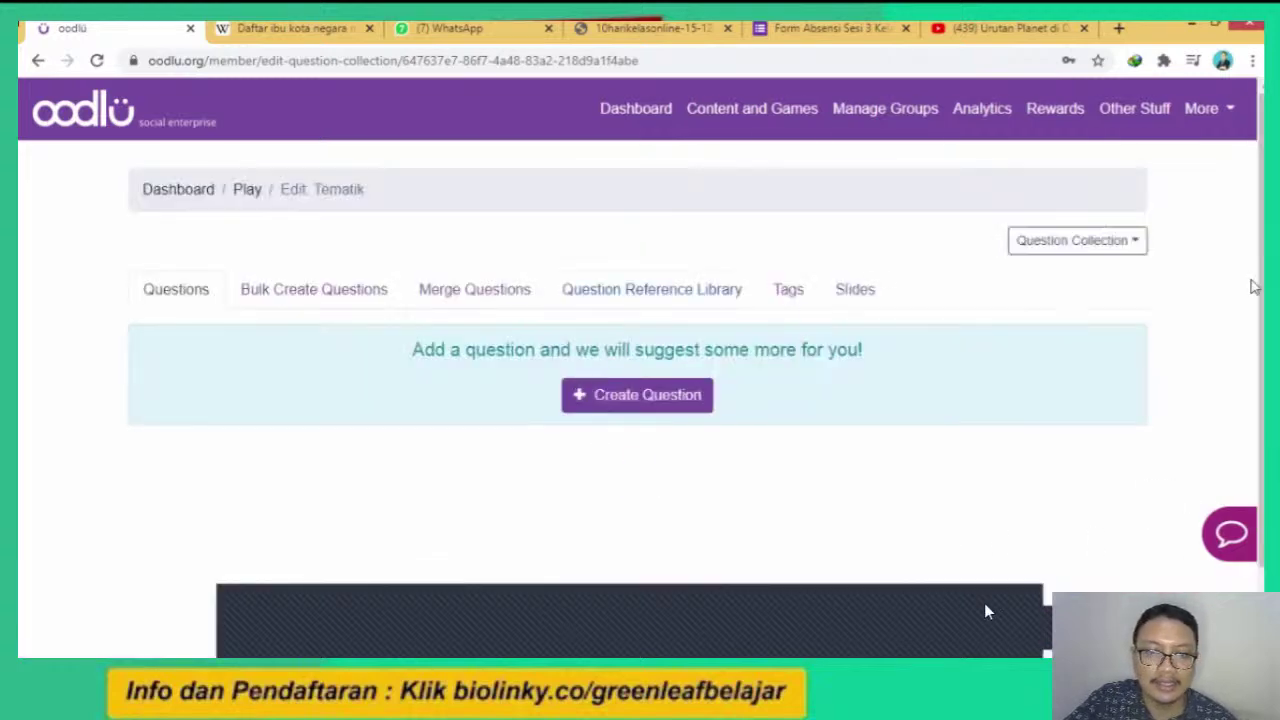
# Look through the available question types for the Tematik collection and start a Matching Pairs question.
pyautogui.scroll(-1, 700, 300)
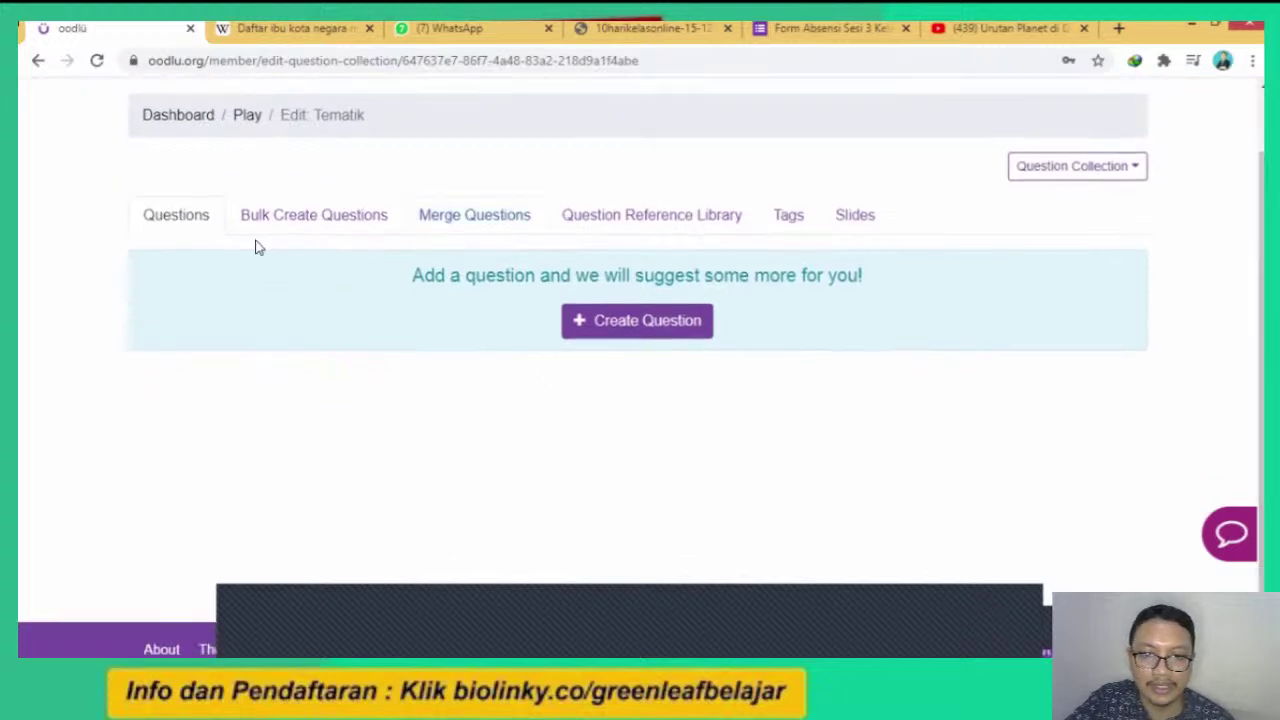
pyautogui.click(596, 318)
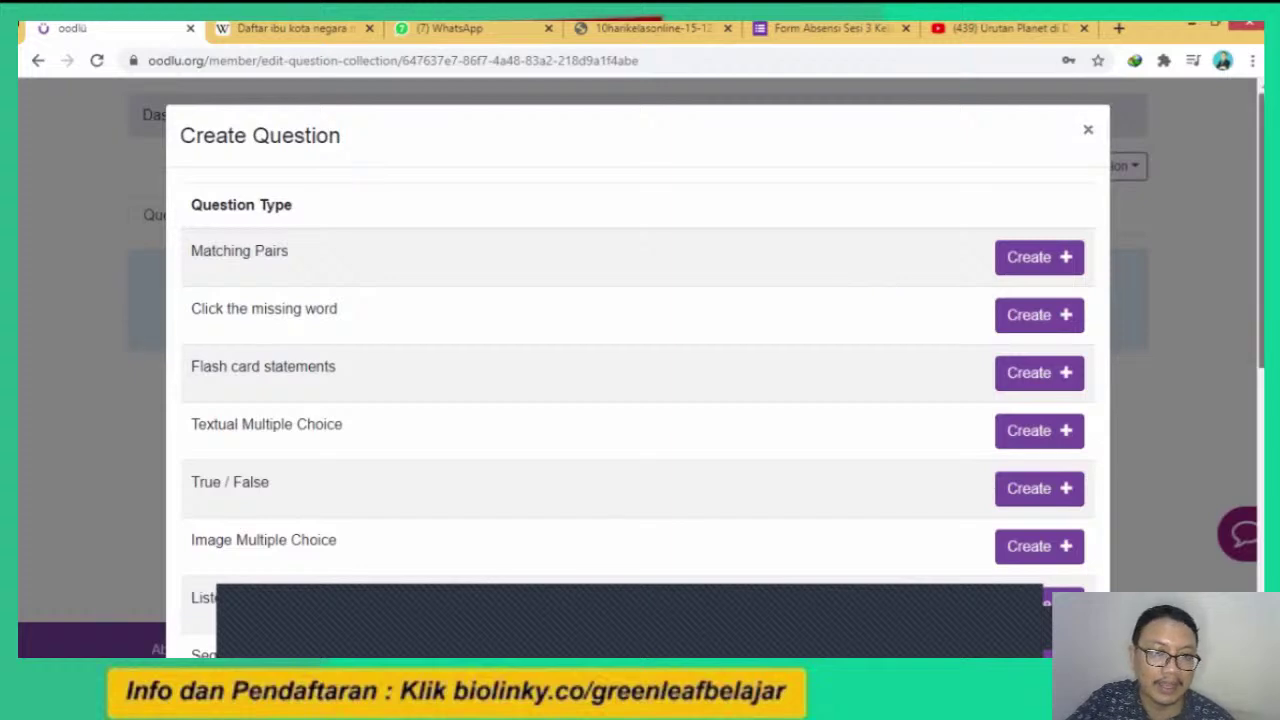
pyautogui.scroll(-2, 490, 192)
pyautogui.scroll(1, 490, 192)
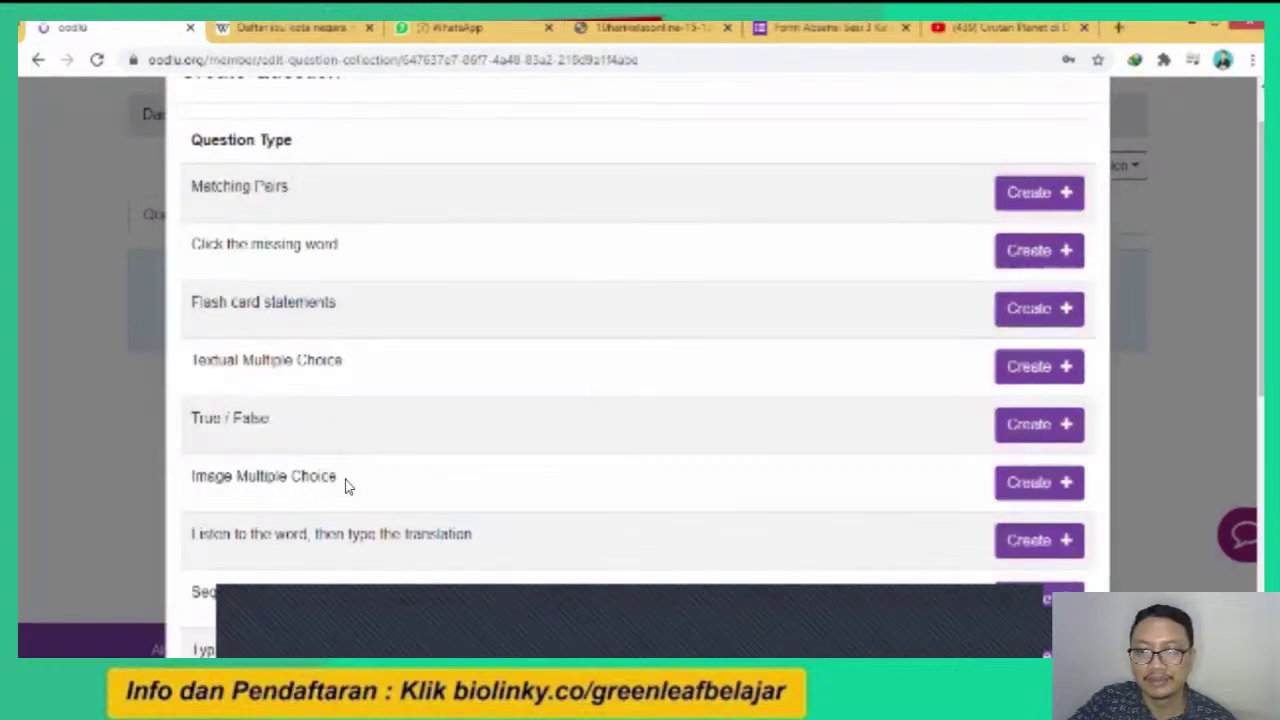
pyautogui.scroll(-1, 347, 179)
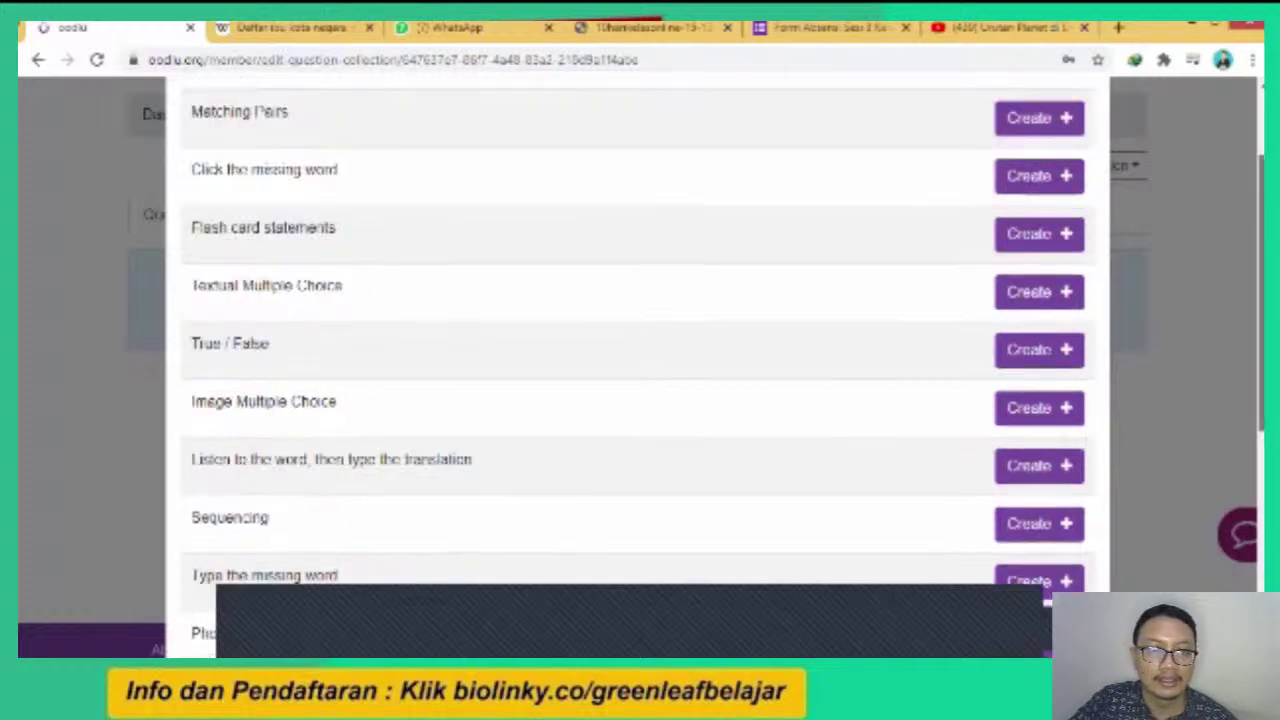
pyautogui.scroll(2, 347, 179)
pyautogui.scroll(-2, 347, 179)
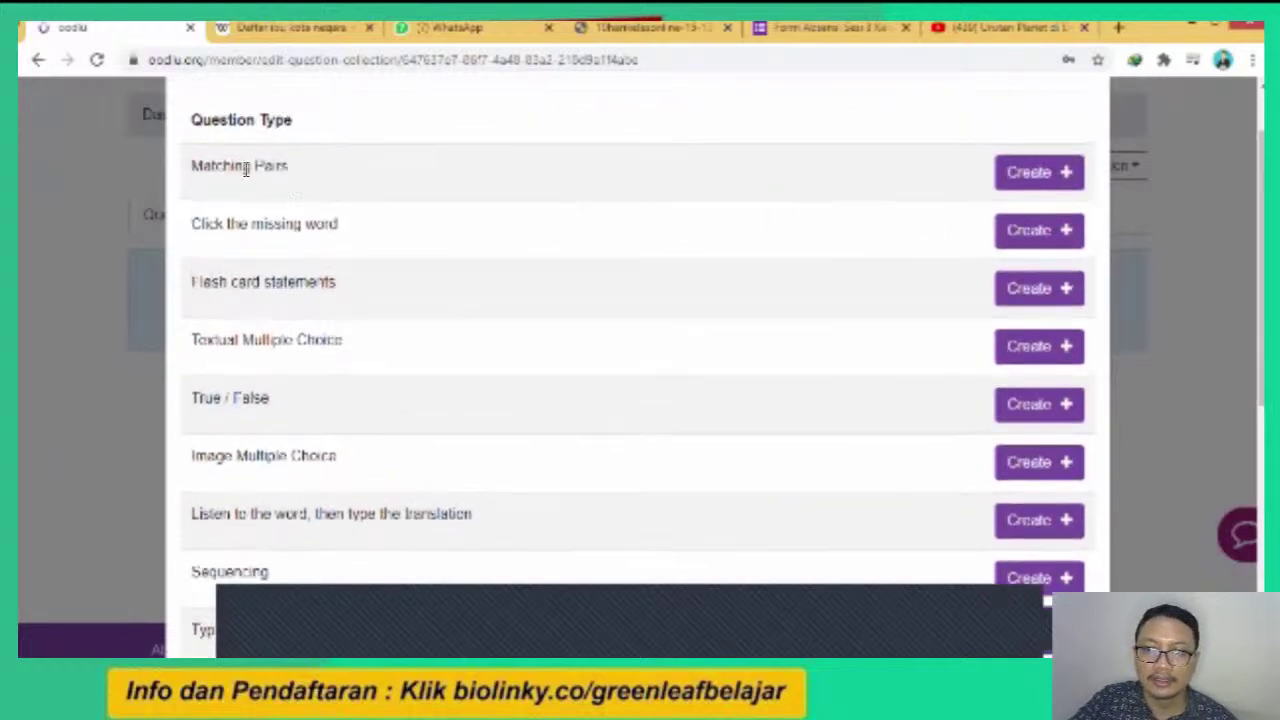
pyautogui.scroll(-2, 968, 135)
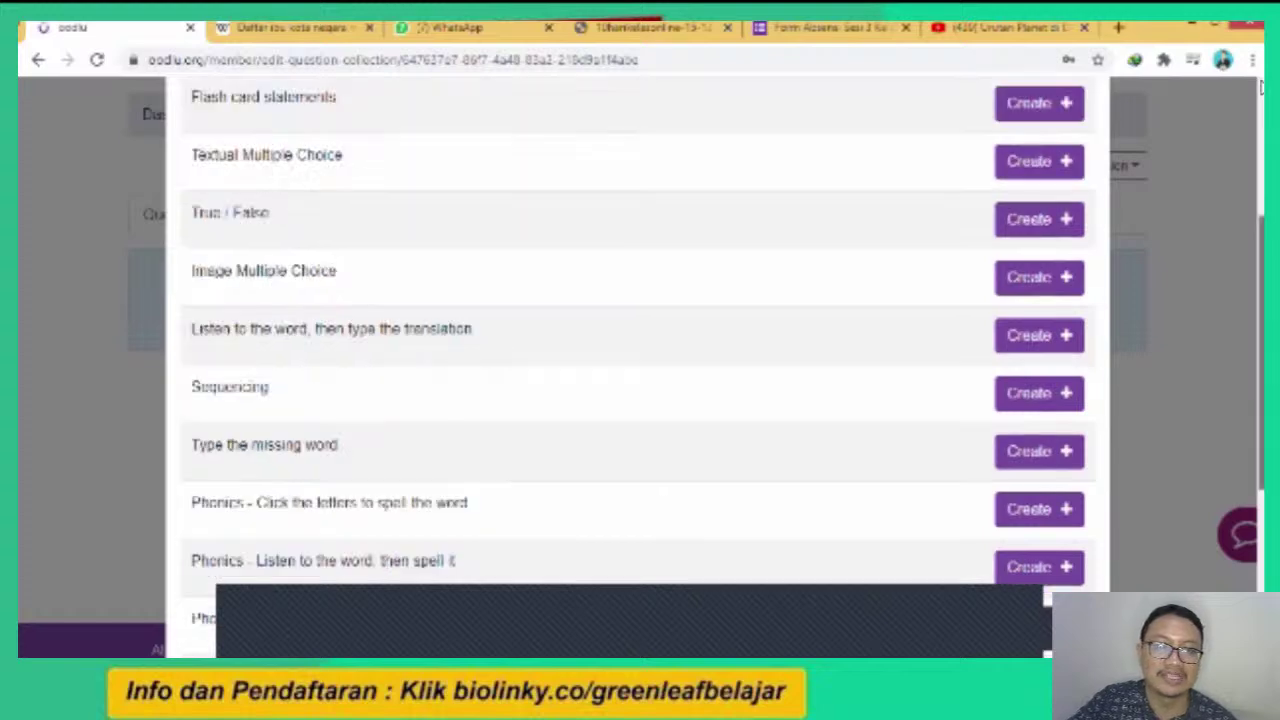
pyautogui.scroll(3, 974, 148)
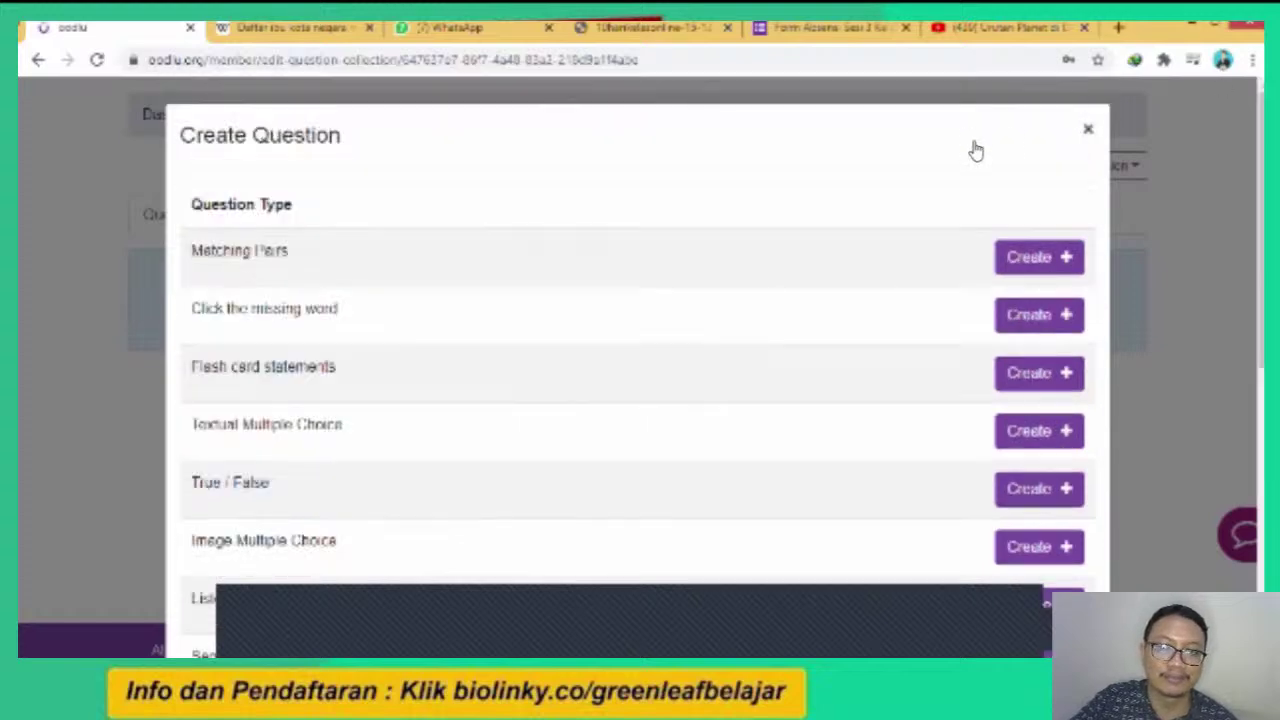
pyautogui.click(1030, 257)
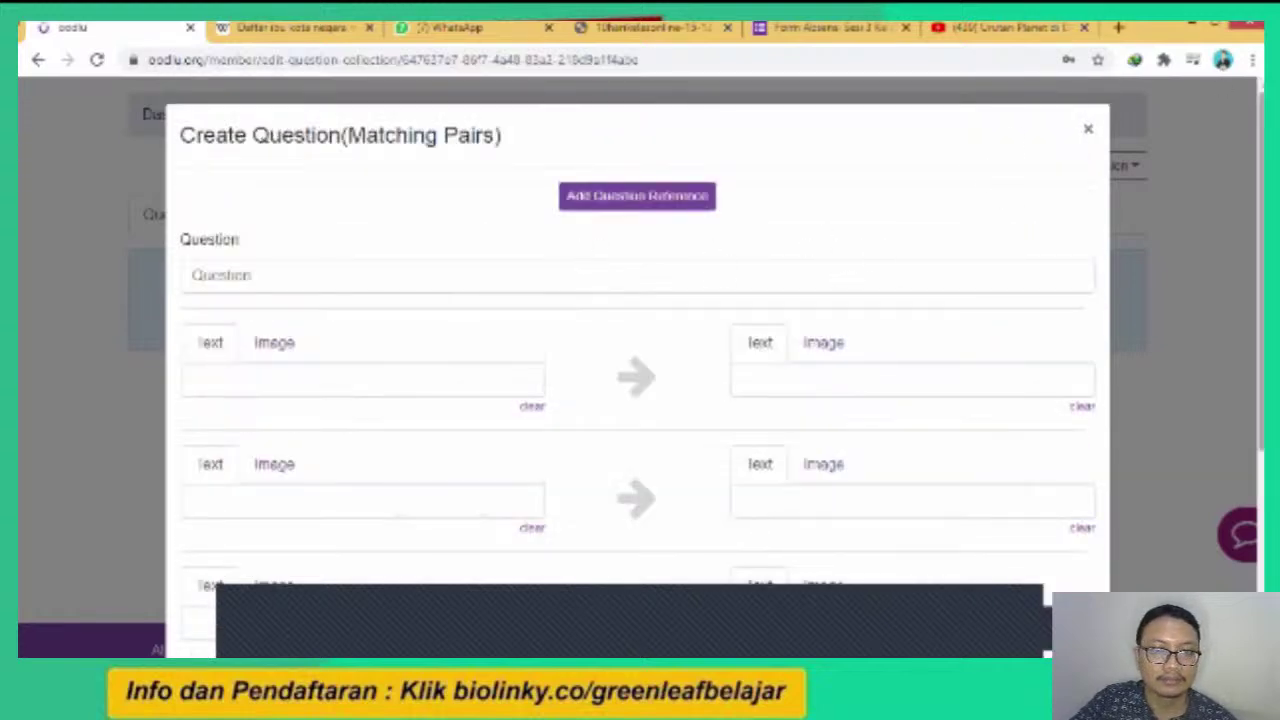
# Set the matching question's text to the previously used entry "Pasangkan sesuai Ibu Kota Negara".
pyautogui.scroll(-1, 1137, 152)
pyautogui.scroll(1, 1137, 152)
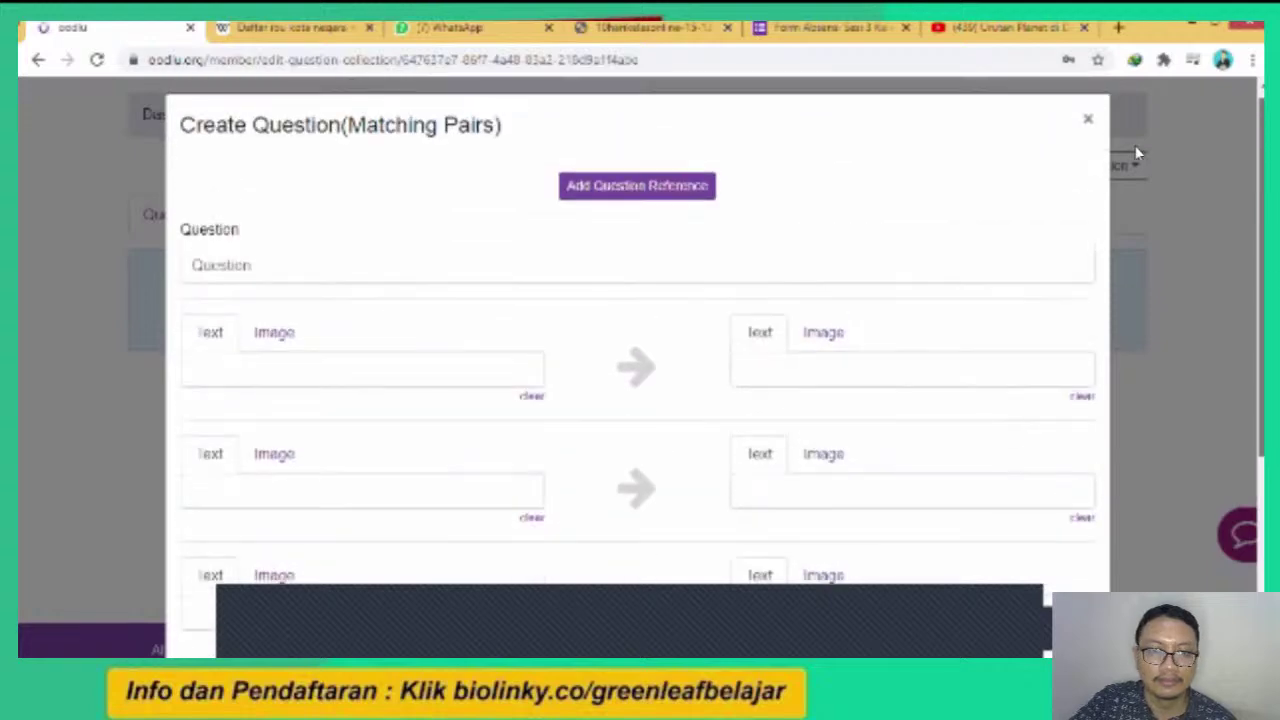
pyautogui.click(491, 275)
pyautogui.press('Down')
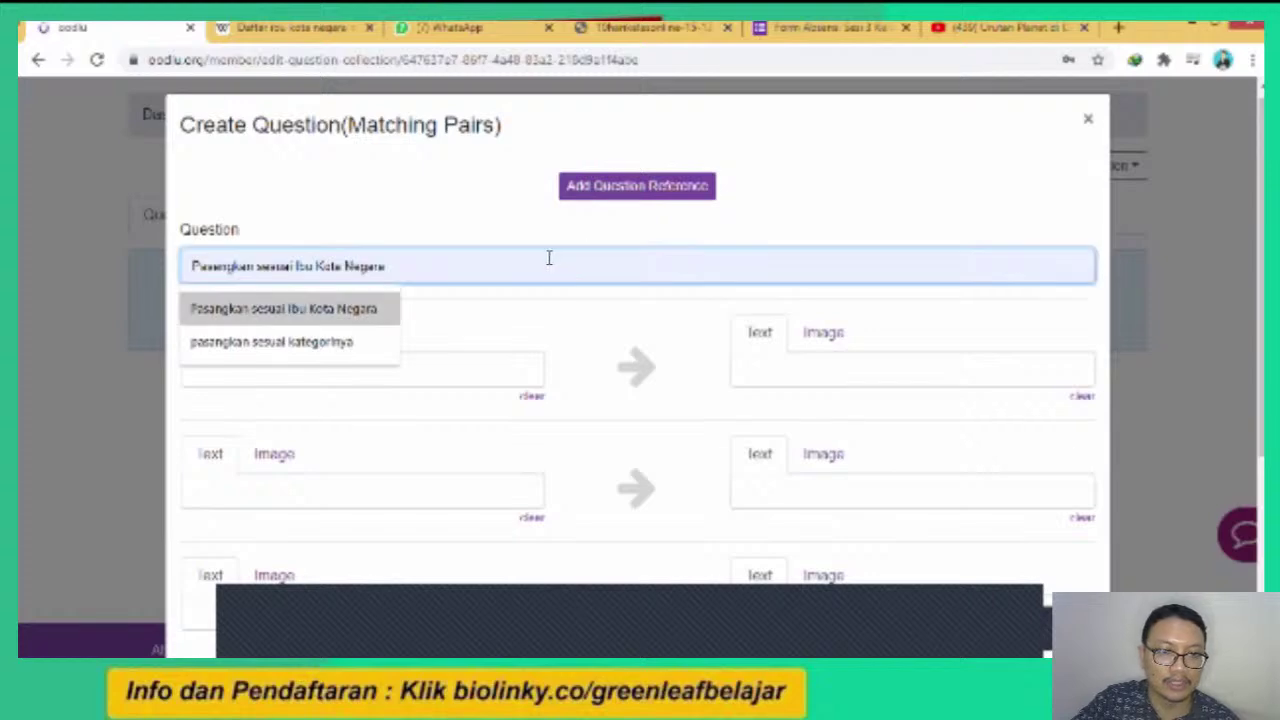
pyautogui.press('Down')
pyautogui.press('Up')
pyautogui.press('Return')
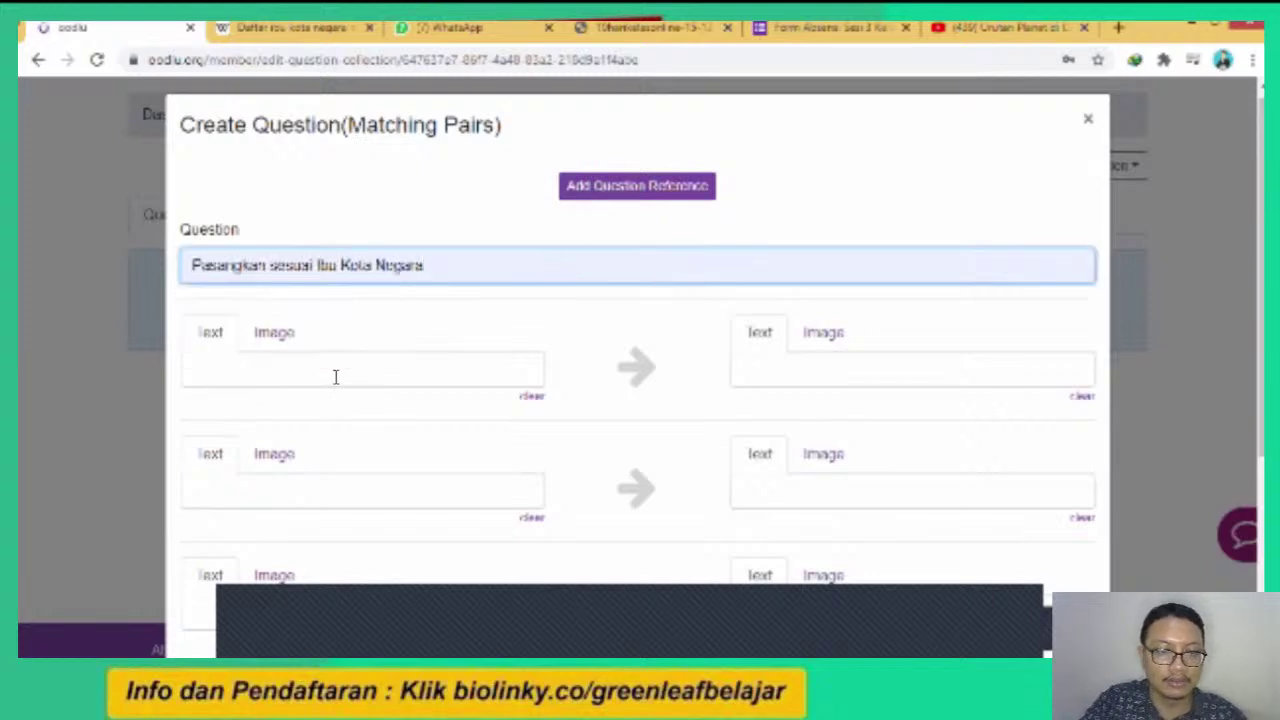
# Fill in the first matching pair with Indonesia and jakarta.
pyautogui.click(336, 376)
pyautogui.write('Indonesia')
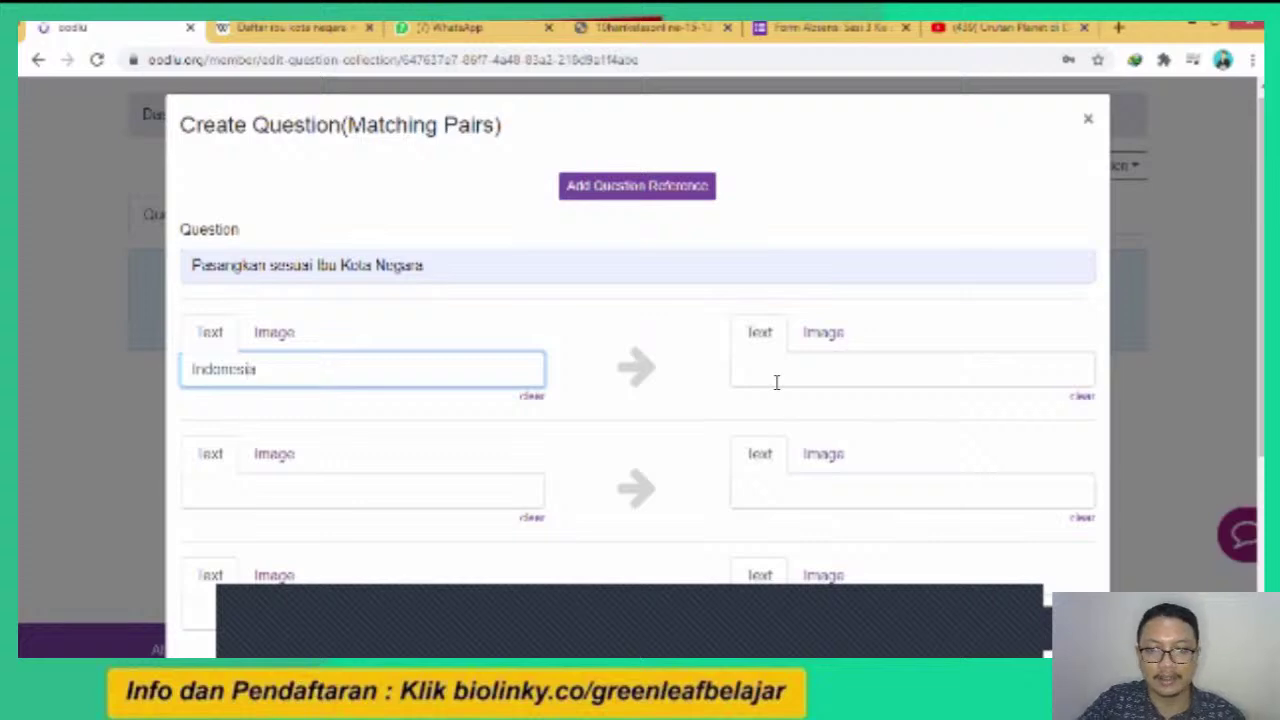
pyautogui.click(776, 382)
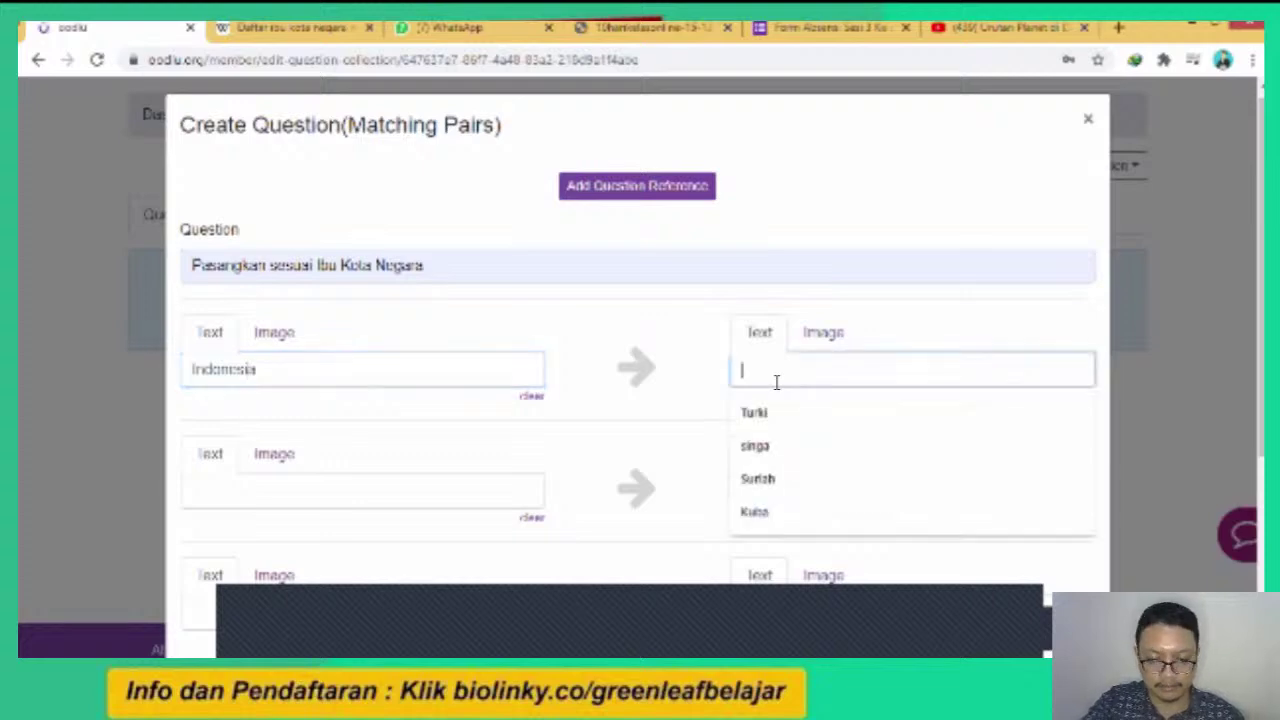
pyautogui.write('jakar')
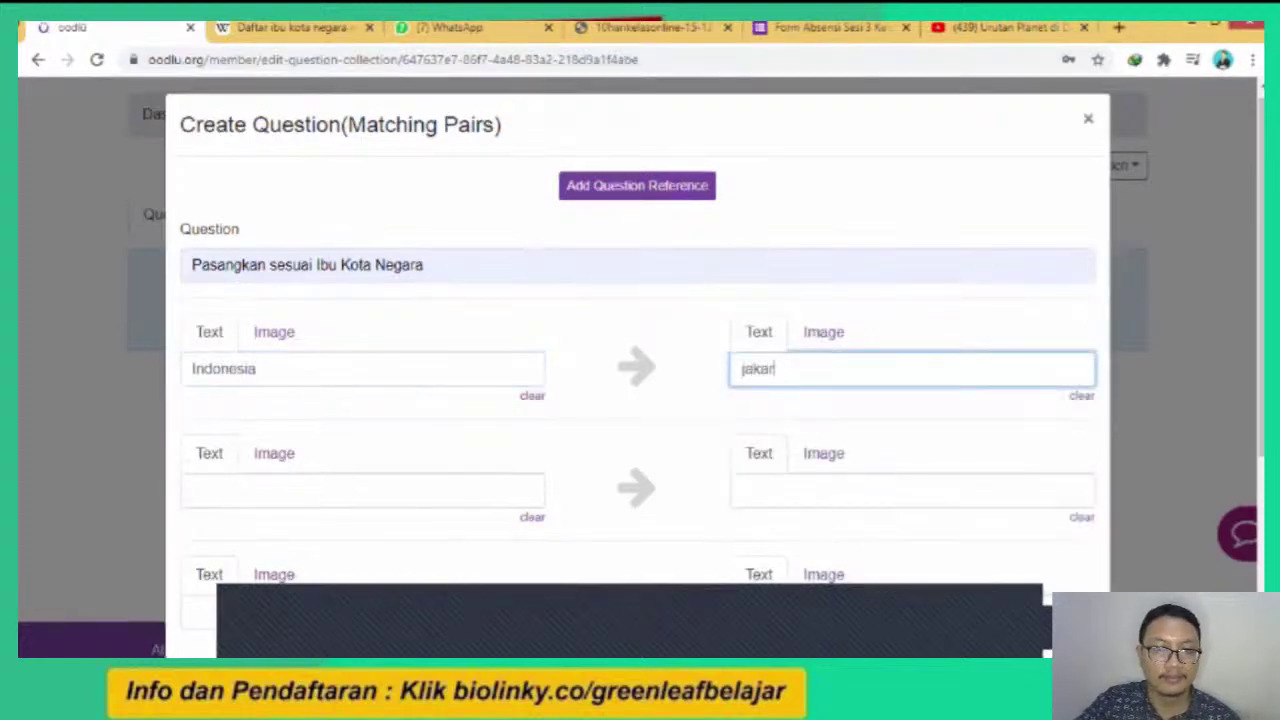
pyautogui.write('ata')
pyautogui.click(714, 323)
# Fill in the second matching pair with Singapura on both sides.
pyautogui.scroll(-1, 509, 406)
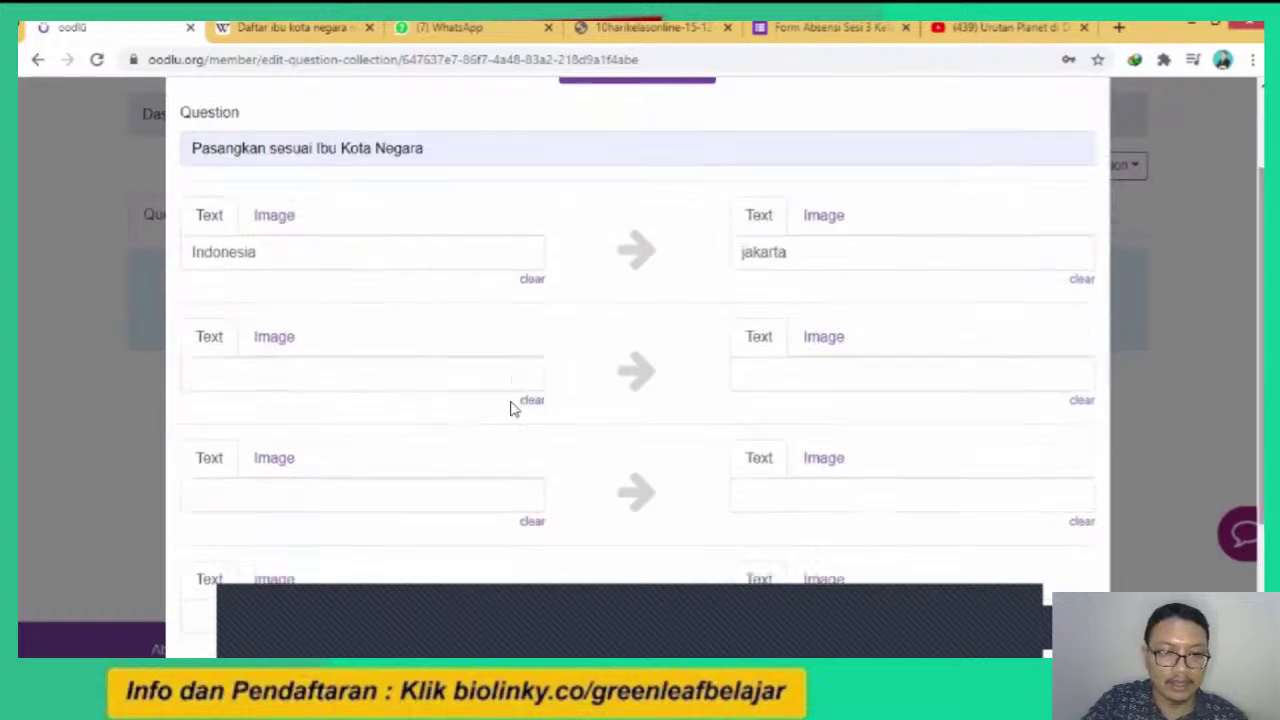
pyautogui.click(486, 385)
pyautogui.write('Sin')
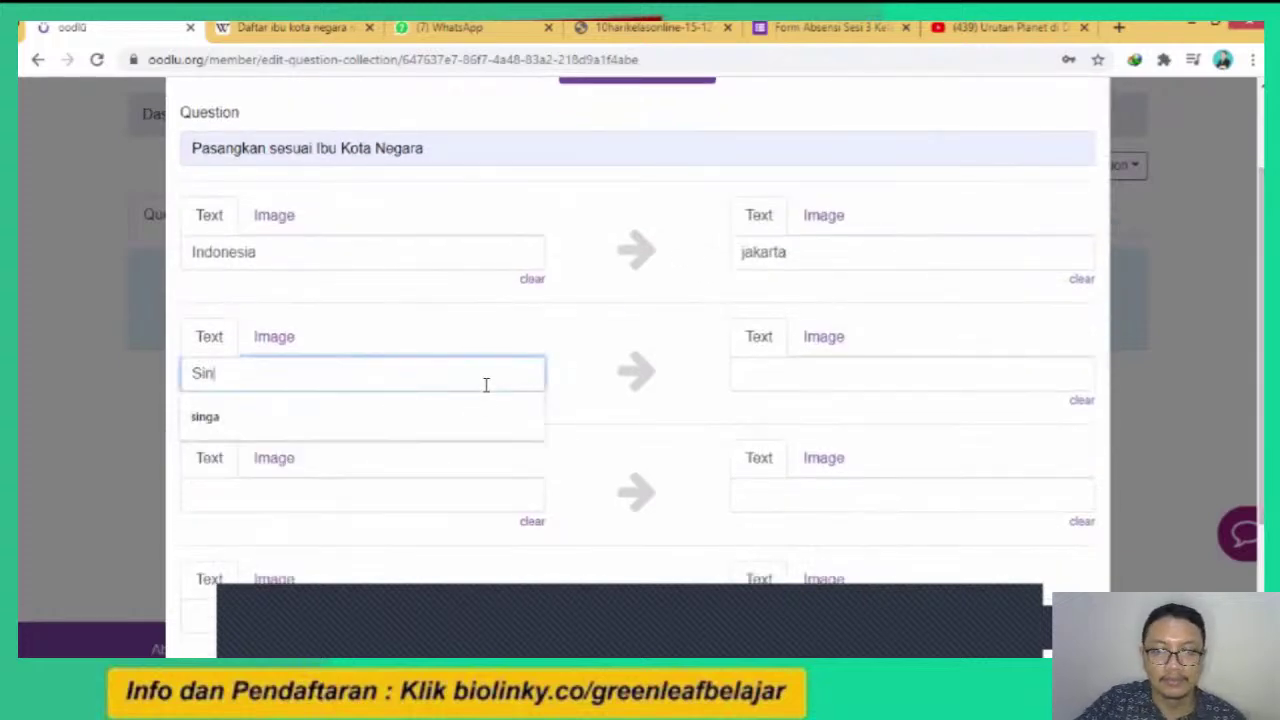
pyautogui.write('gapura')
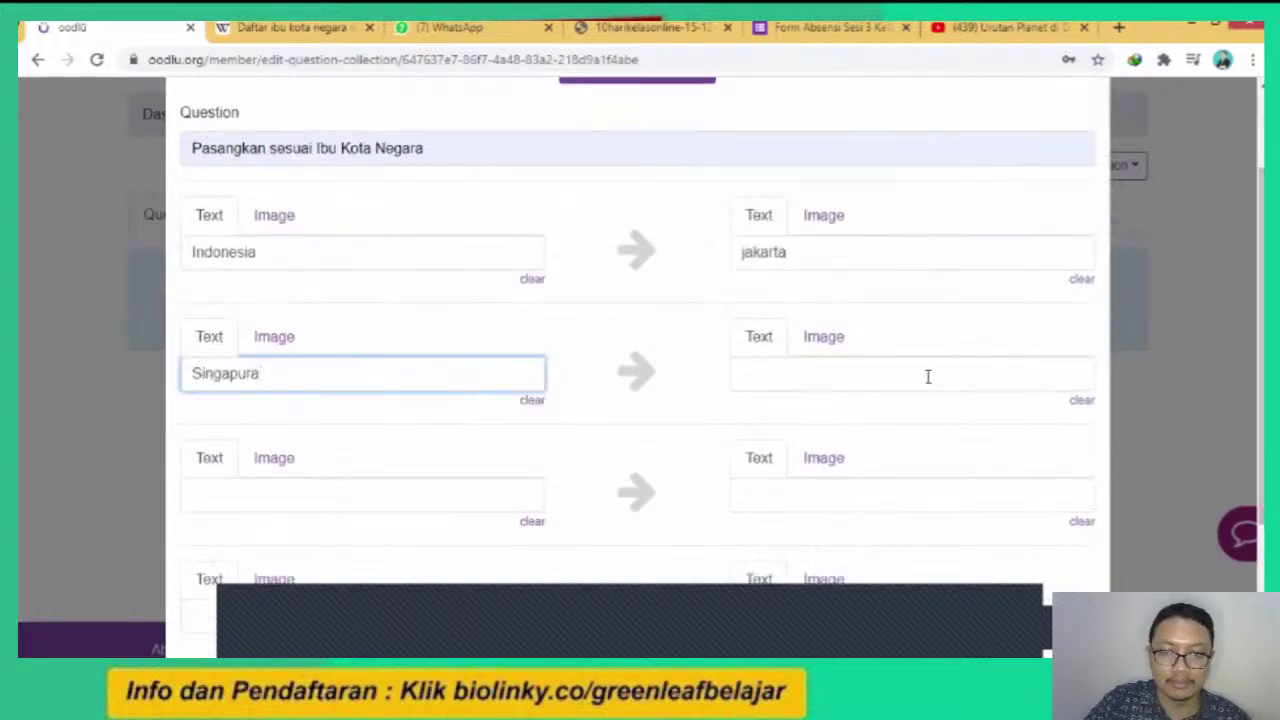
pyautogui.click(928, 376)
pyautogui.write('Siang')
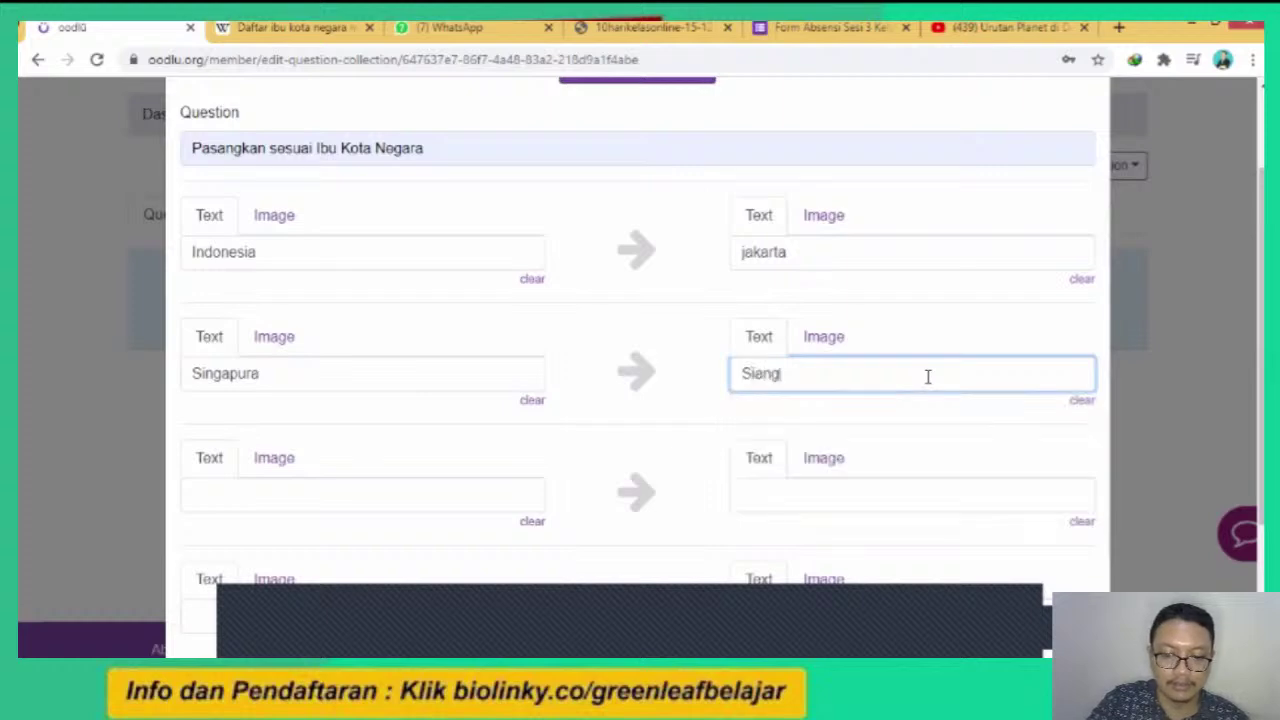
pyautogui.write('n')
pyautogui.press('BackSpace')
pyautogui.press('BackSpace')
pyautogui.write('ngap')
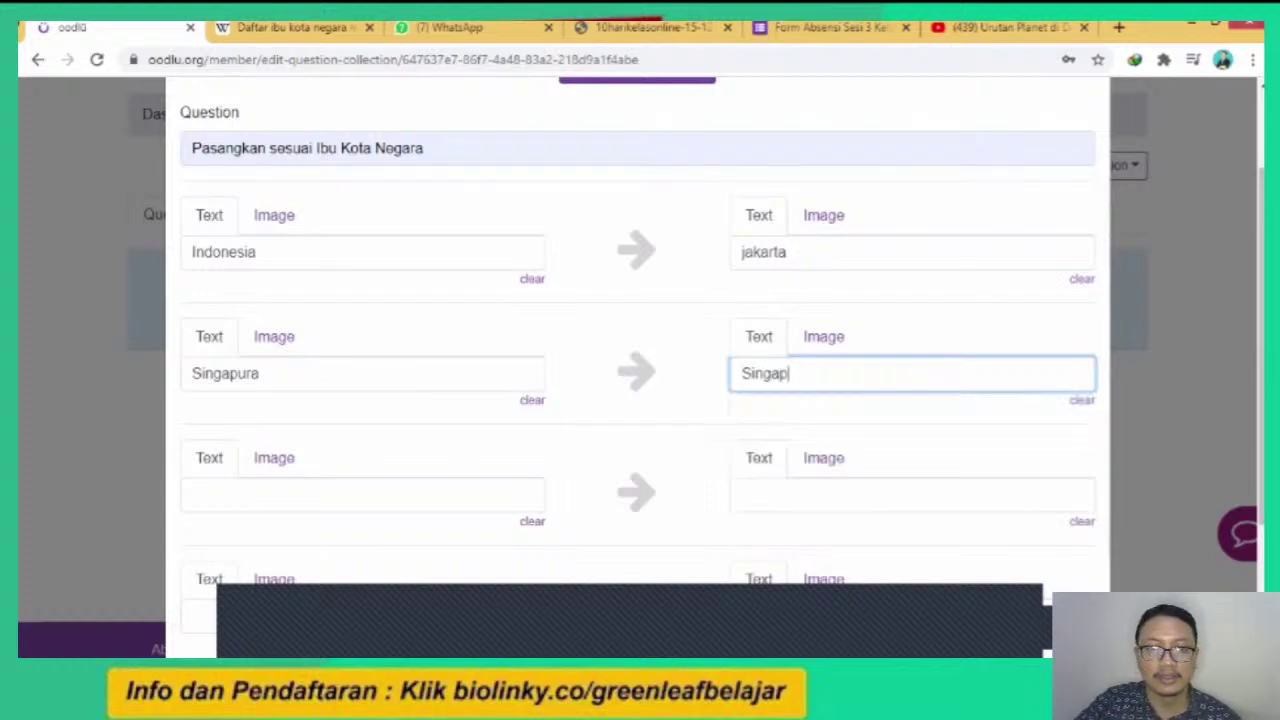
pyautogui.write('ura')
pyautogui.click(666, 357)
# Fill in the third matching pair with Italia and Roma.
pyautogui.scroll(-1, 528, 400)
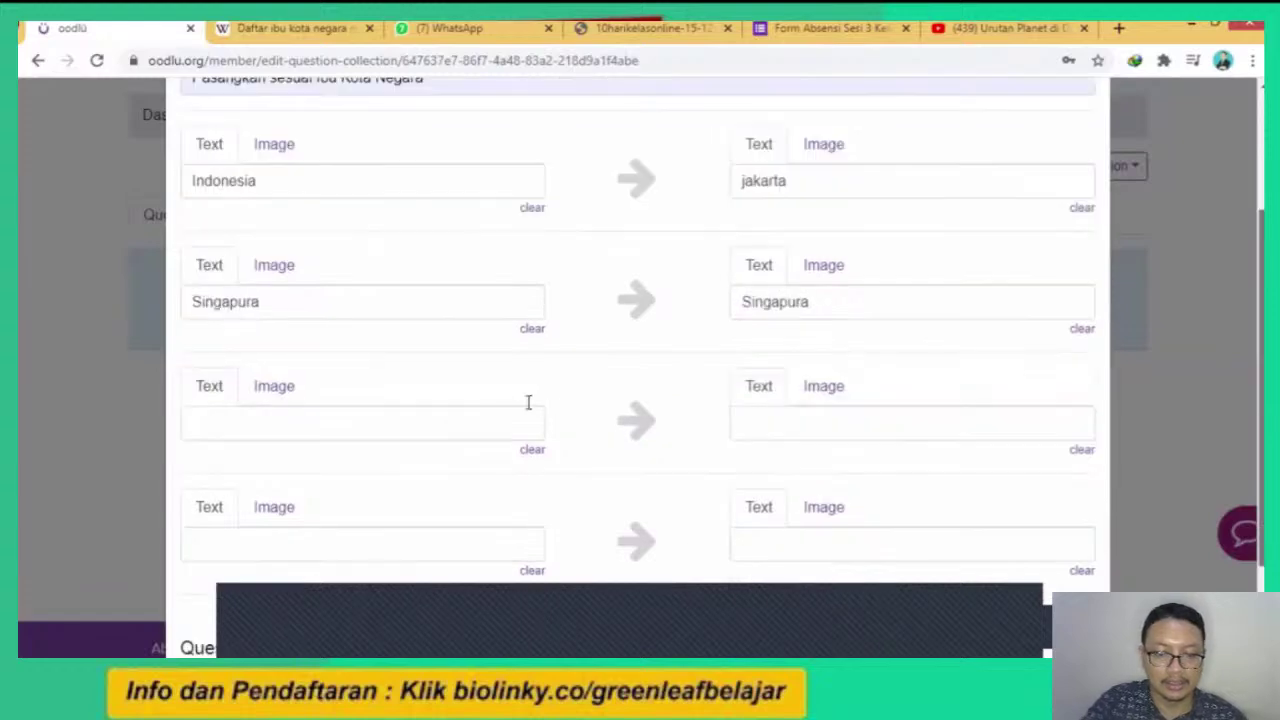
pyautogui.click(514, 409)
pyautogui.write('Italia')
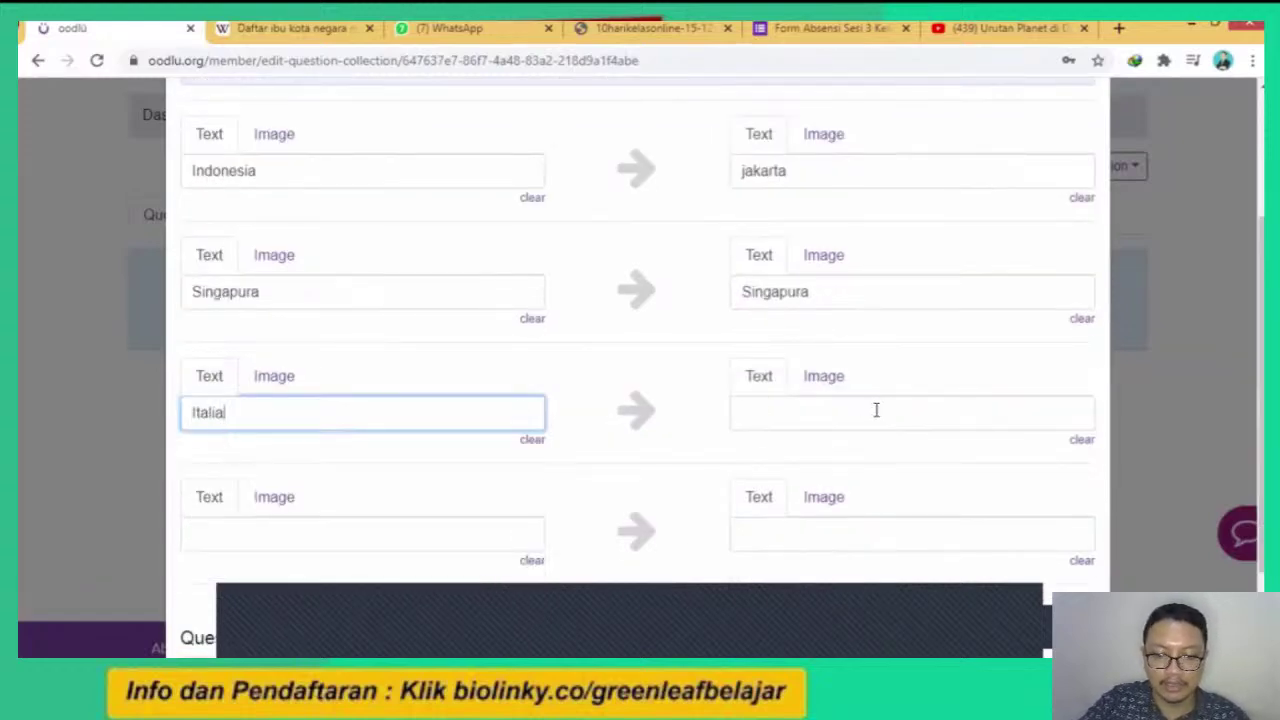
pyautogui.click(876, 410)
pyautogui.write('R')
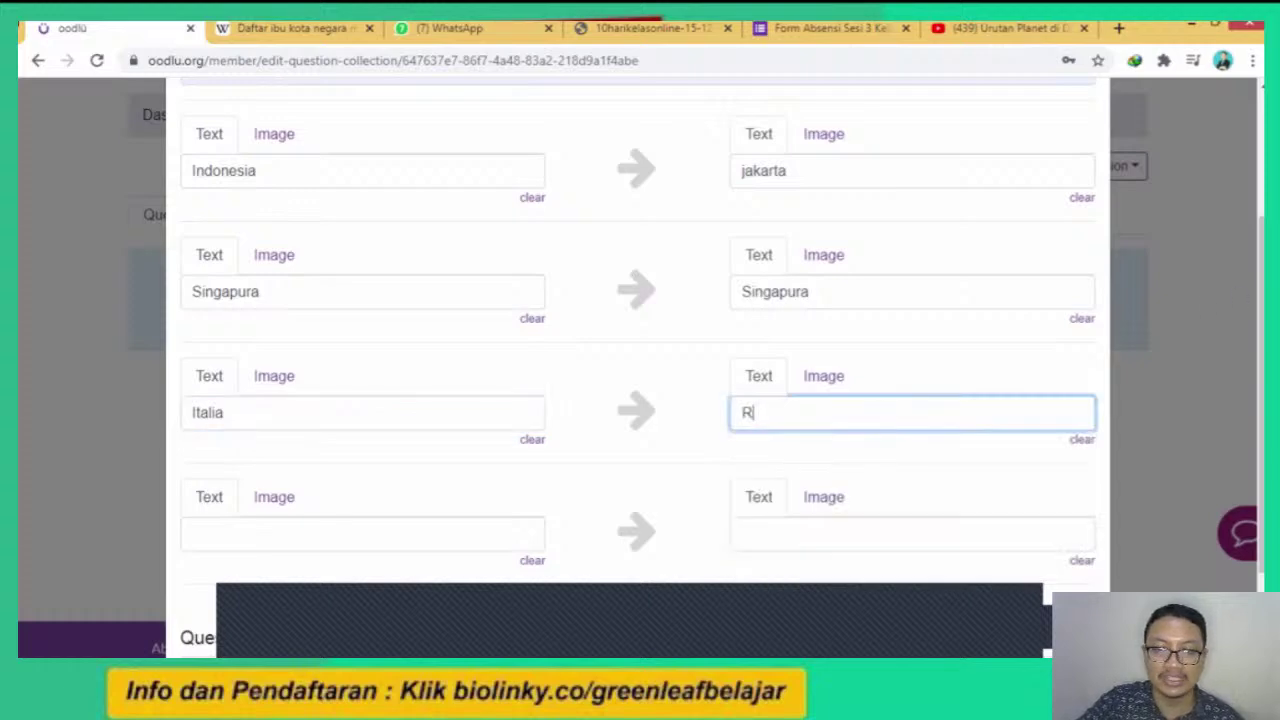
pyautogui.write('oma')
pyautogui.click(711, 363)
# Fill in the fourth matching pair with Prancis and Paris, and review all the entered pairs.
pyautogui.scroll(-1, 423, 420)
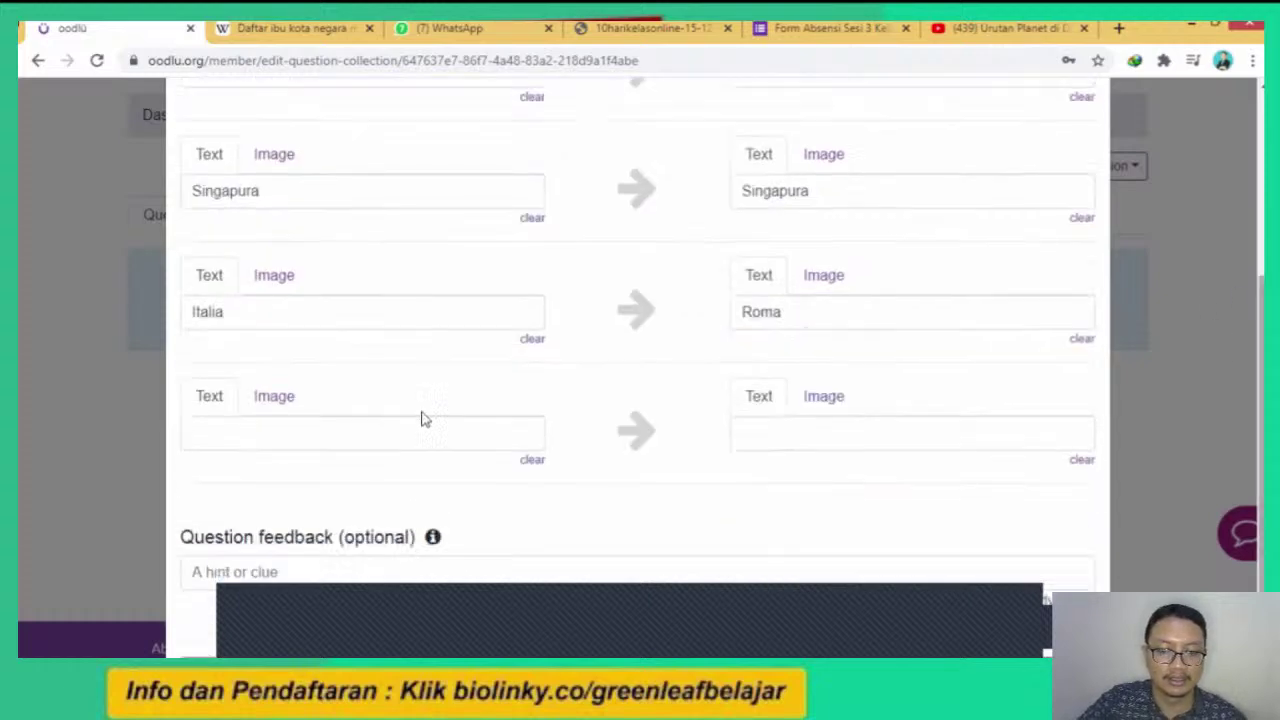
pyautogui.click(395, 440)
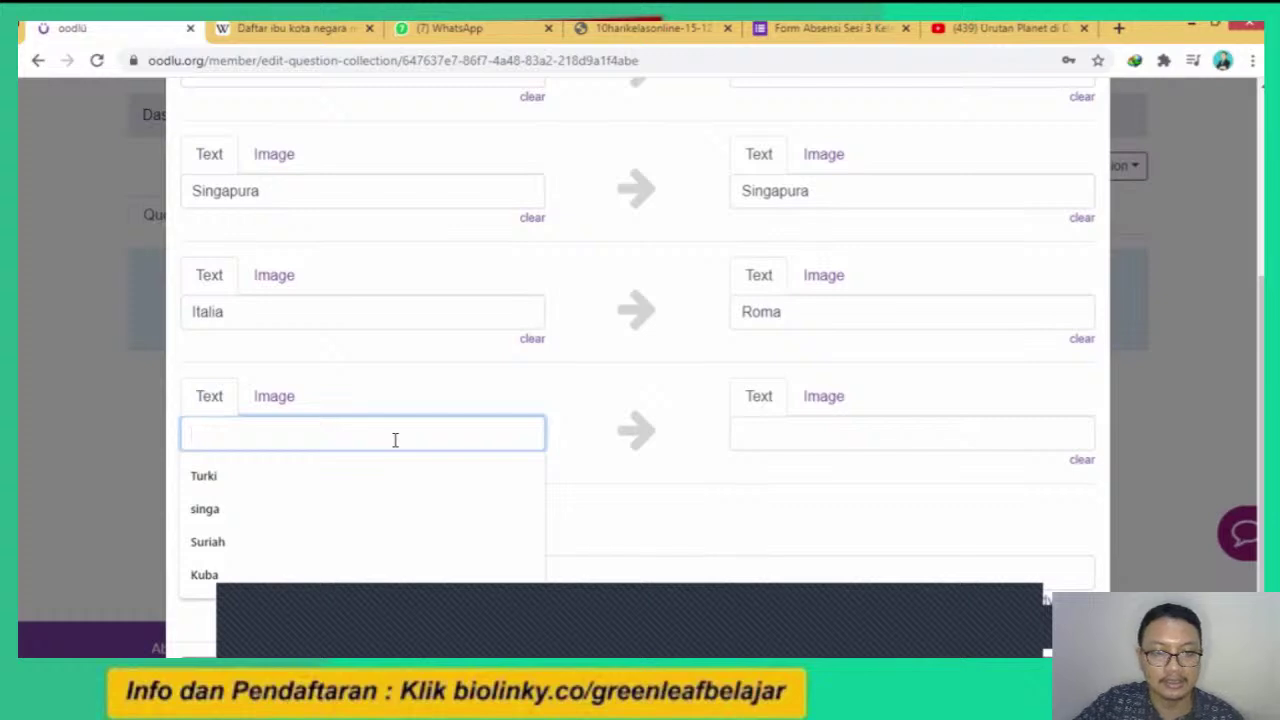
pyautogui.write('Pranci')
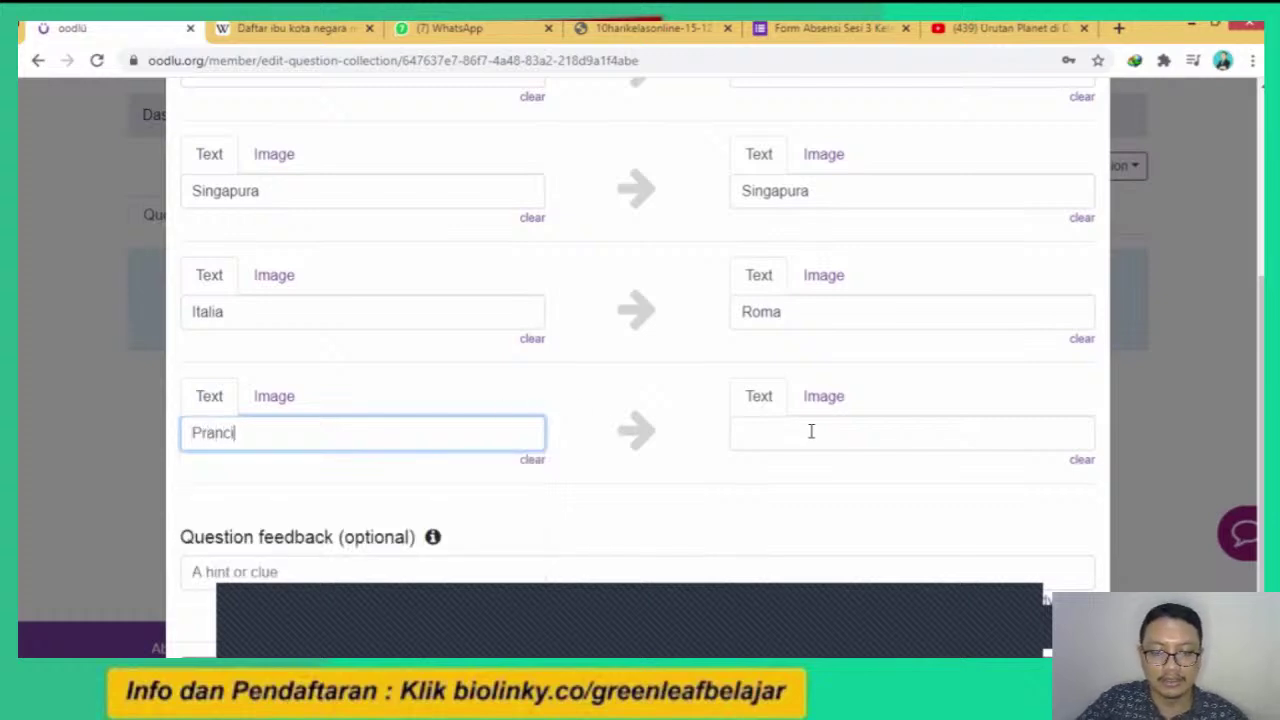
pyautogui.write('s')
pyautogui.click(824, 437)
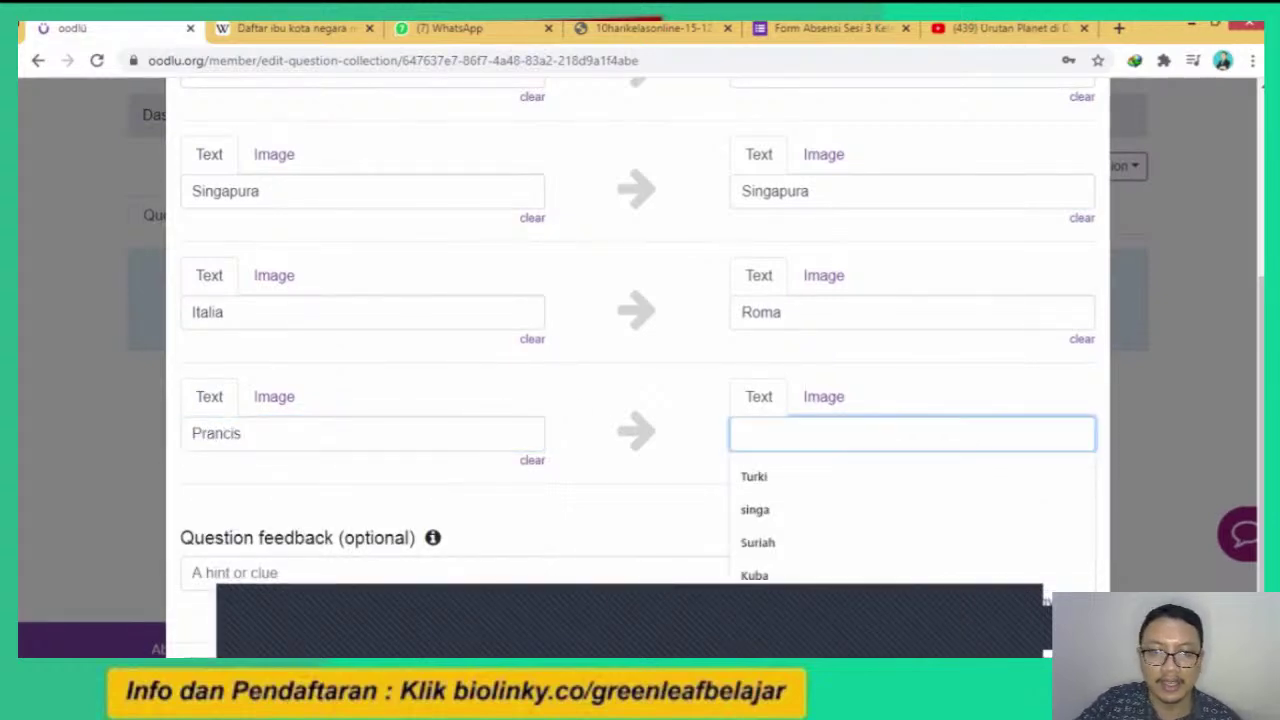
pyautogui.write('Paris')
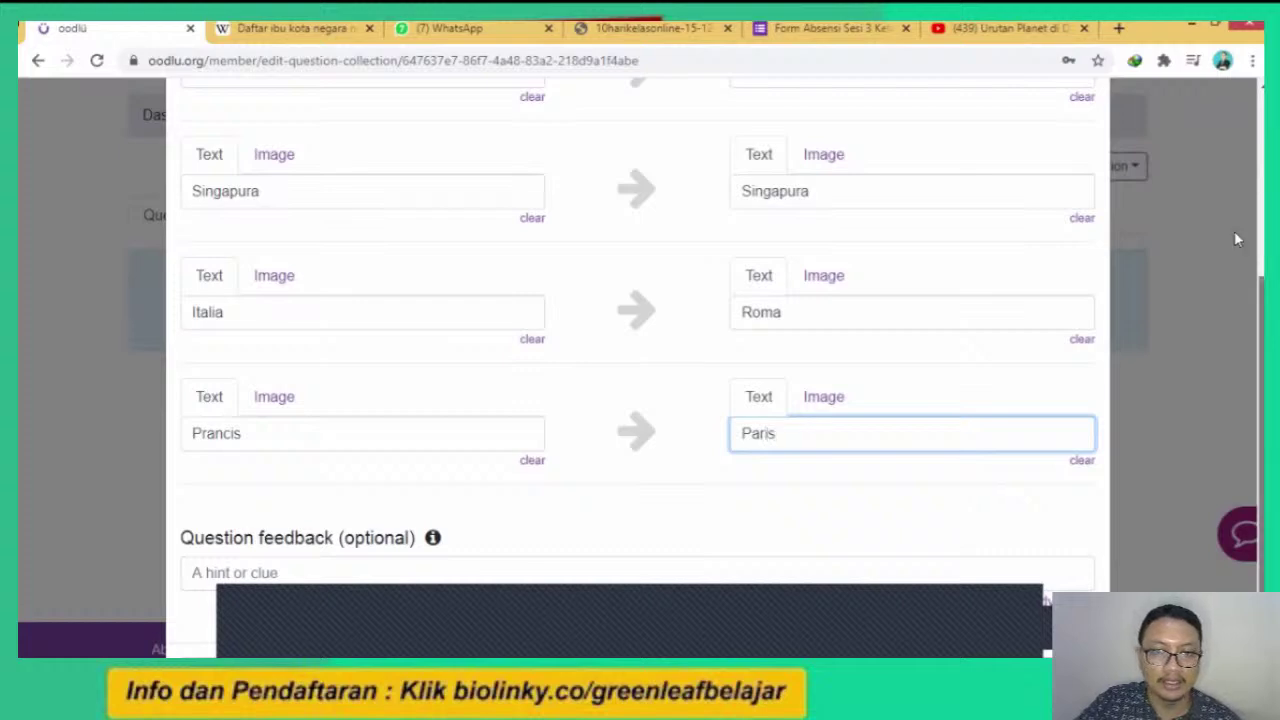
pyautogui.scroll(2, 1234, 231)
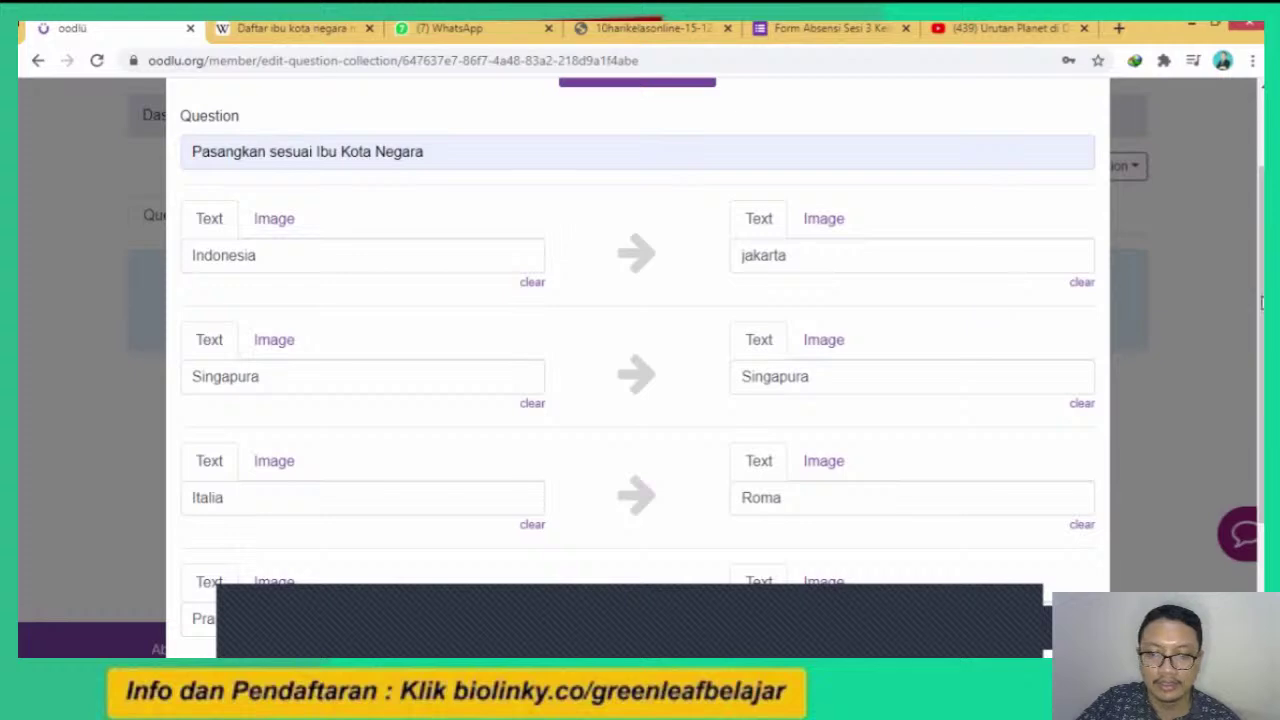
pyautogui.scroll(-3, 1011, 557)
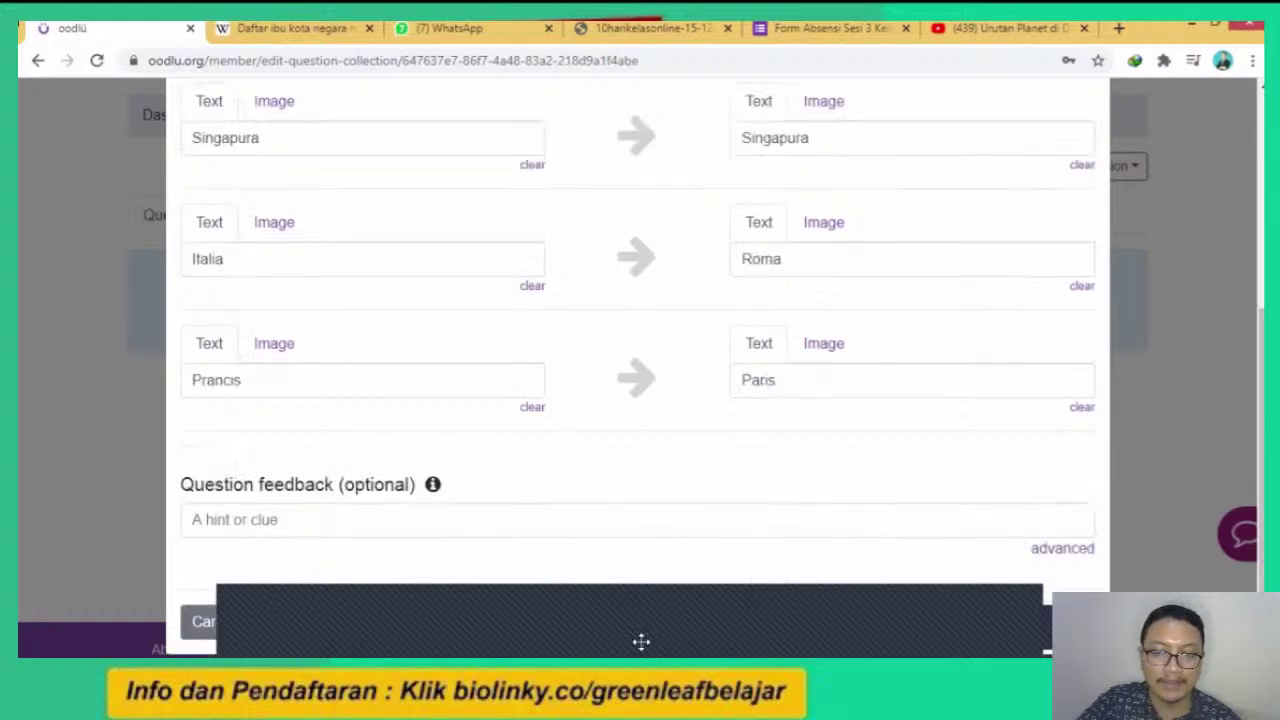